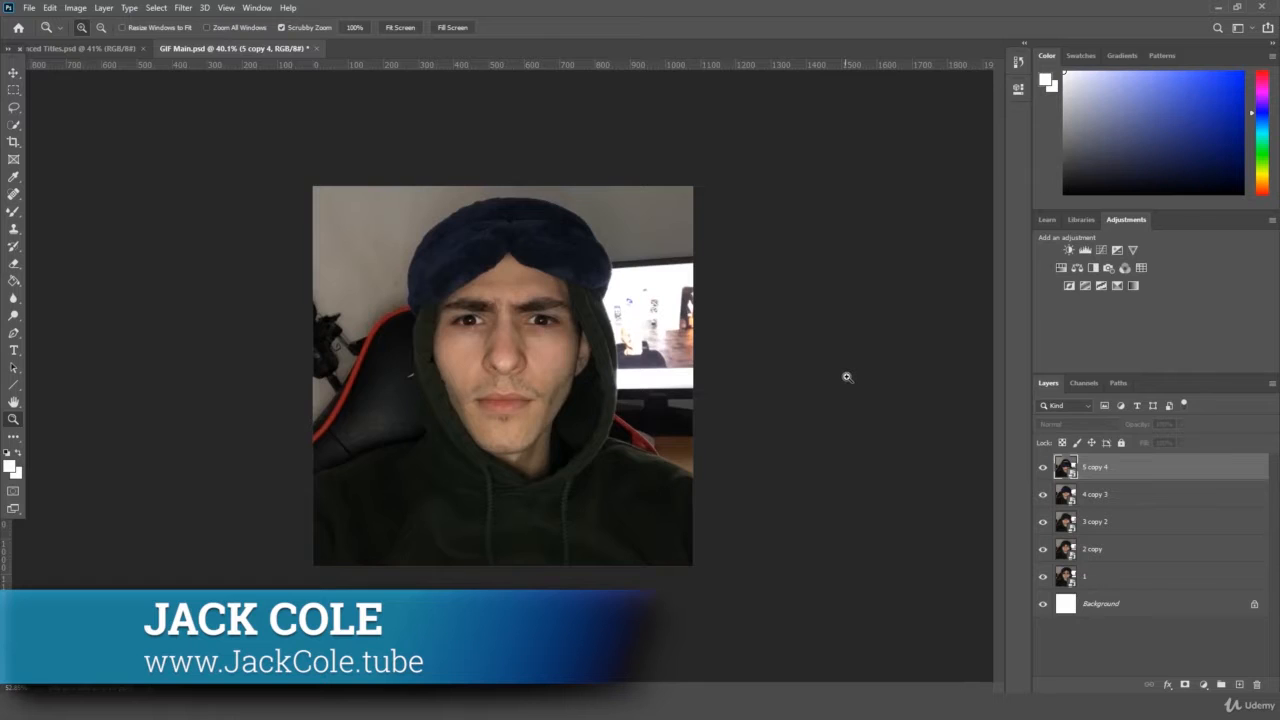
- Open the Album Cover folder and review the Headshot, Parental Advisory, SBG1 and SBG2 images before returning to Photoshop
drag(847, 377, 822, 399)
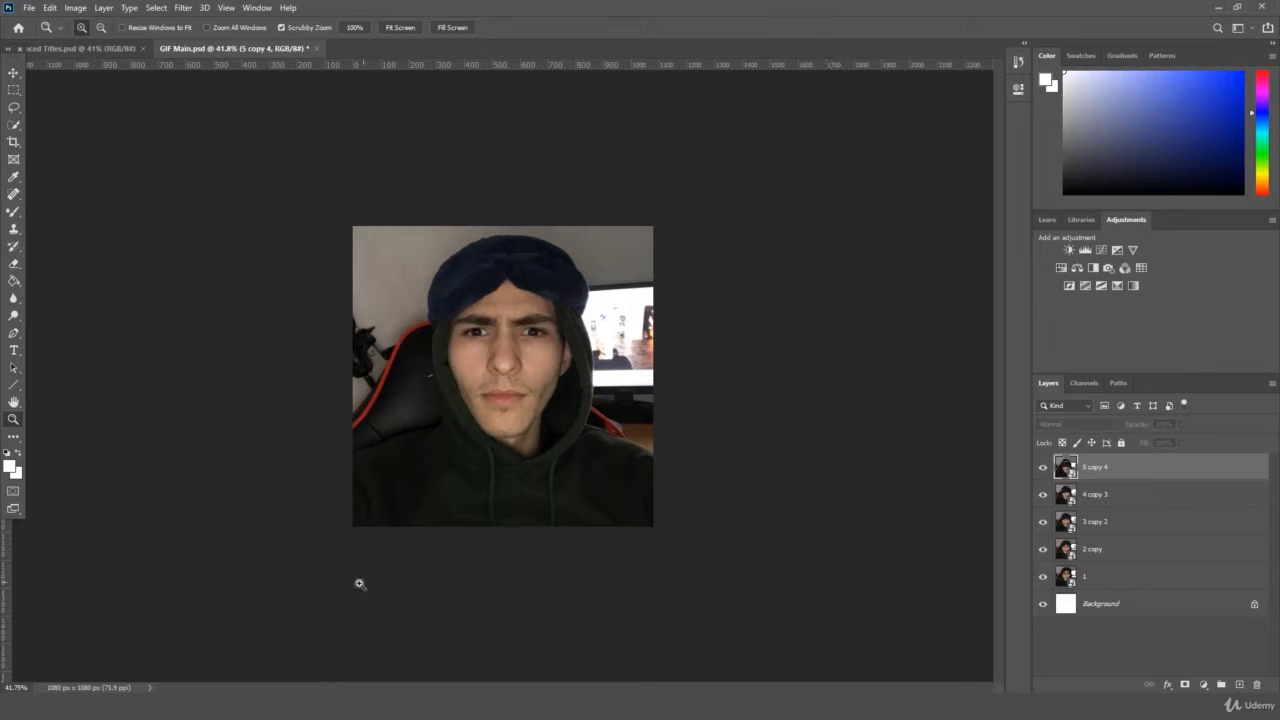
mouse_move(145, 715)
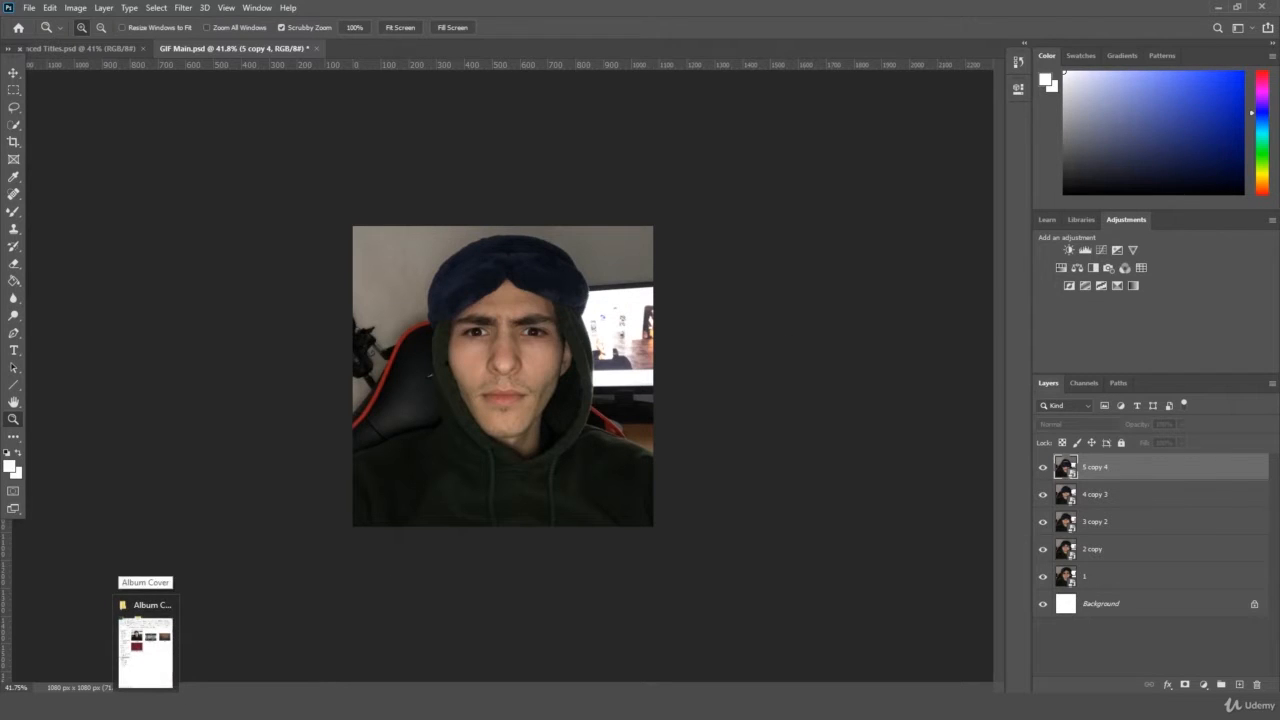
click(149, 656)
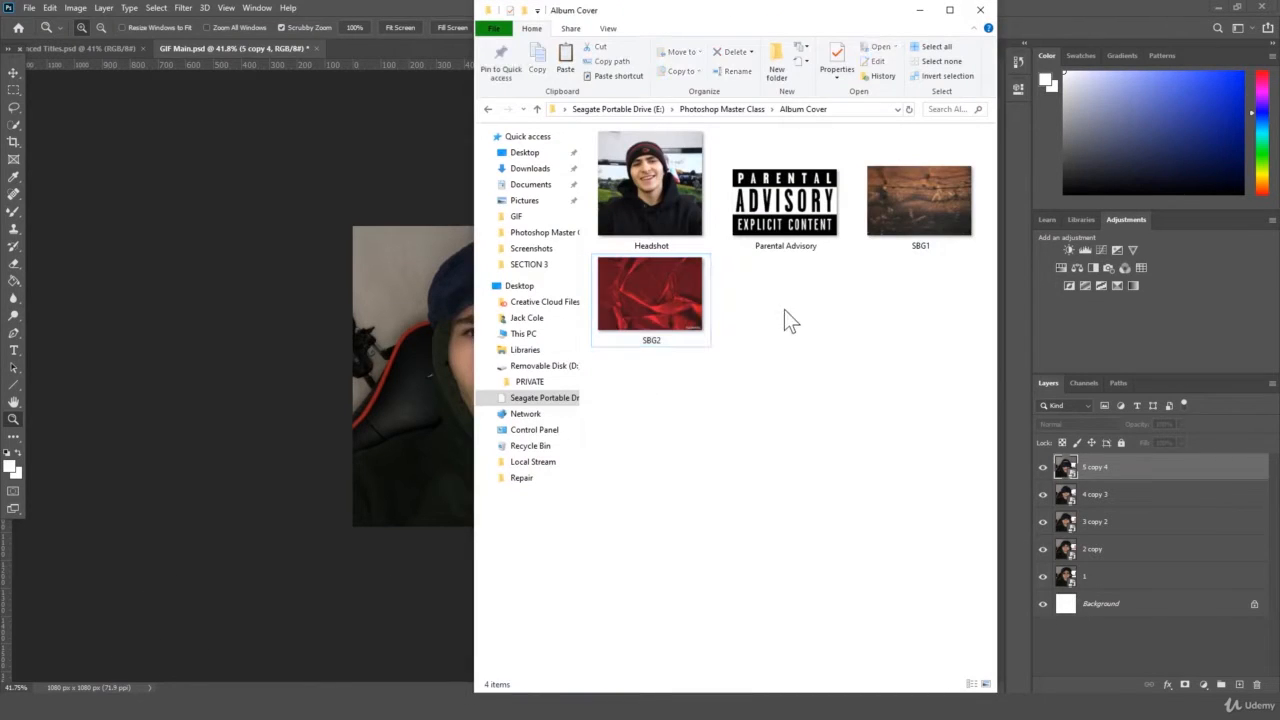
drag(931, 420, 640, 210)
drag(912, 460, 643, 190)
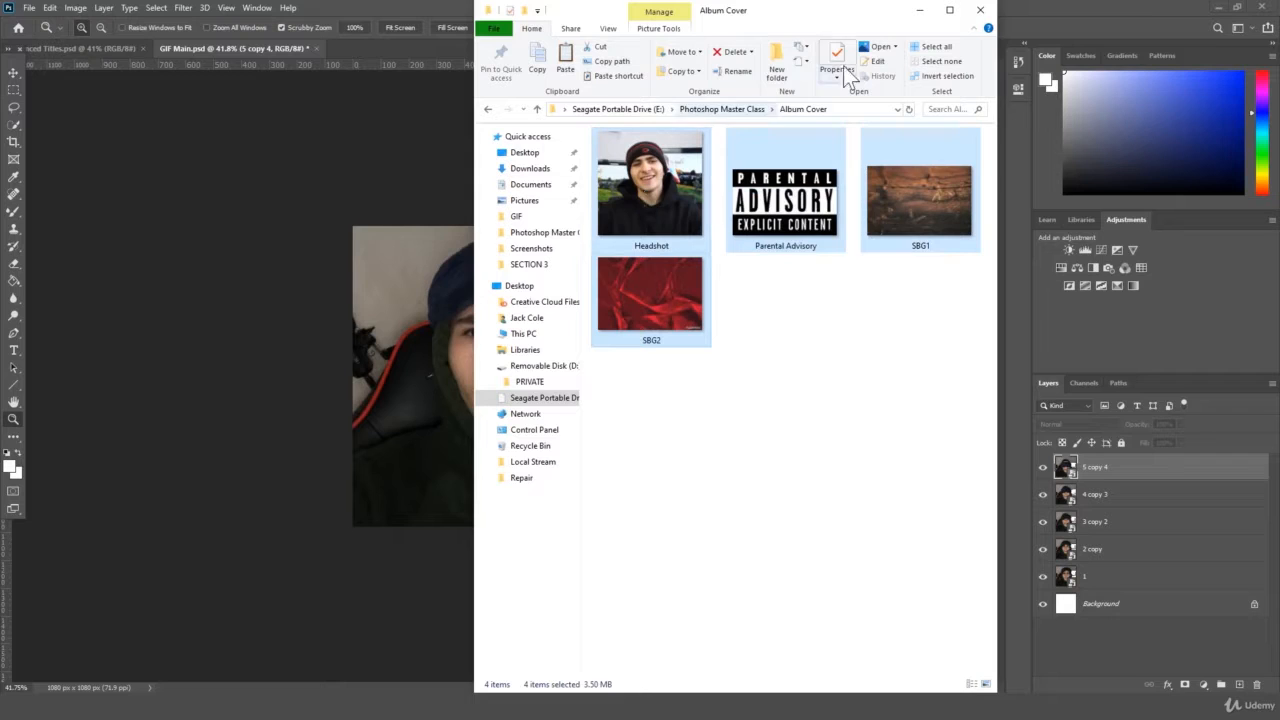
click(894, 315)
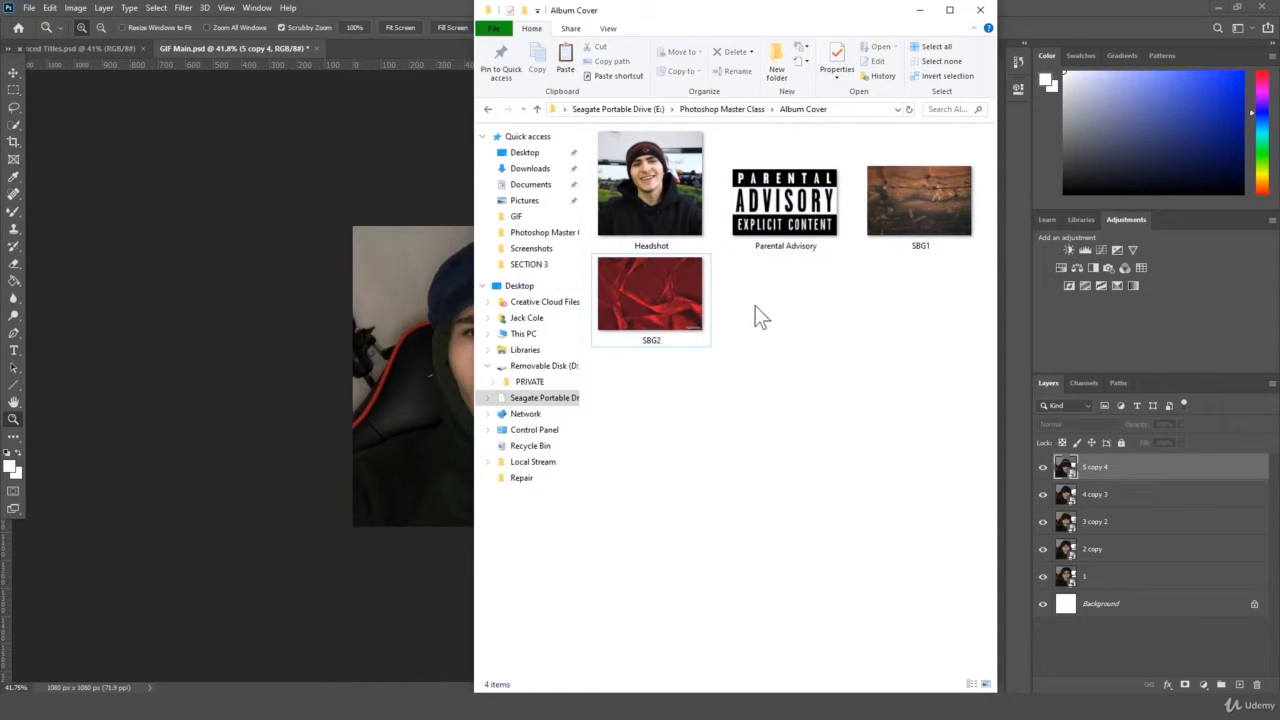
drag(923, 410, 855, 360)
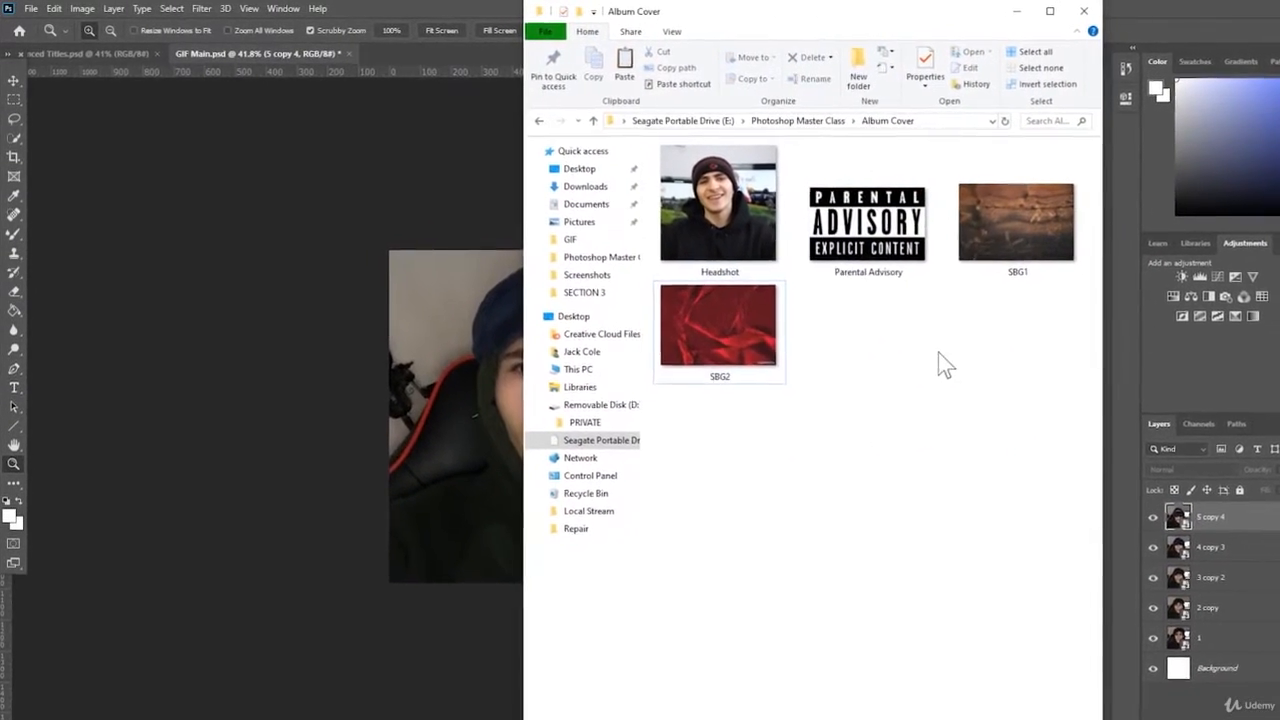
click(405, 196)
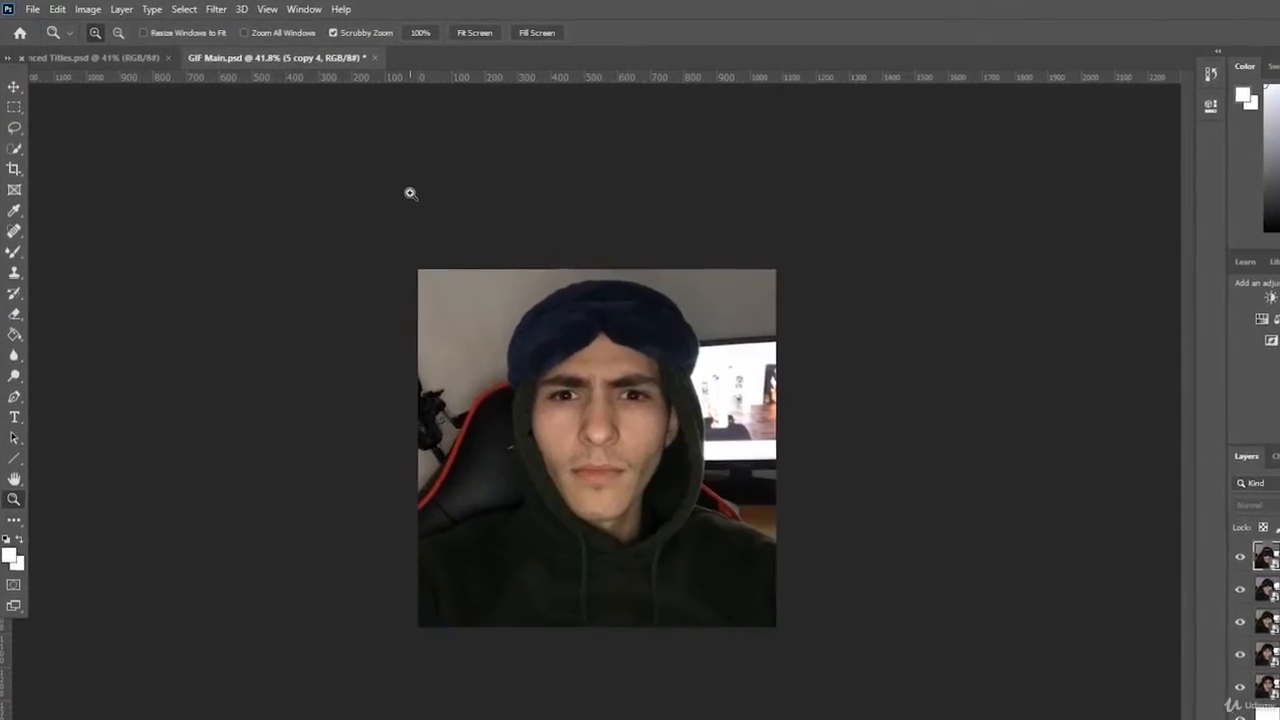
- Create a new 1080 x 1080 pixel RGB document at 71.9 pixels per inch and fit it on screen
click(33, 10)
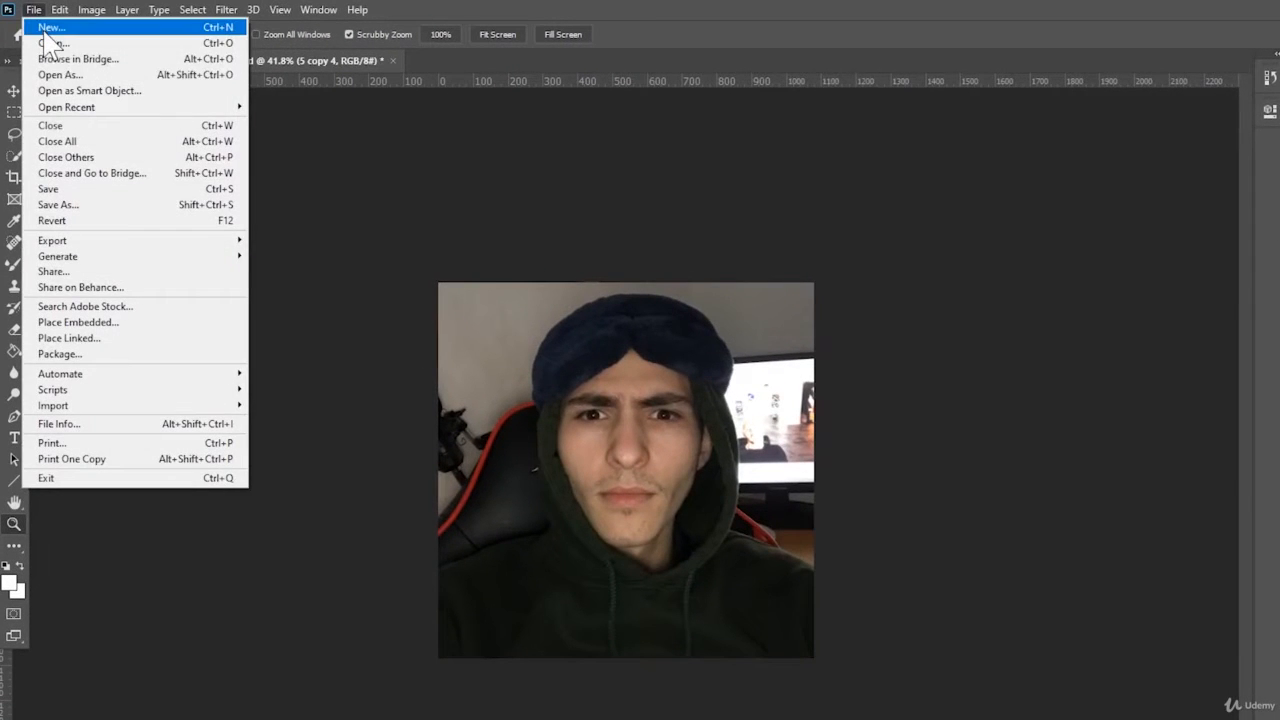
click(46, 29)
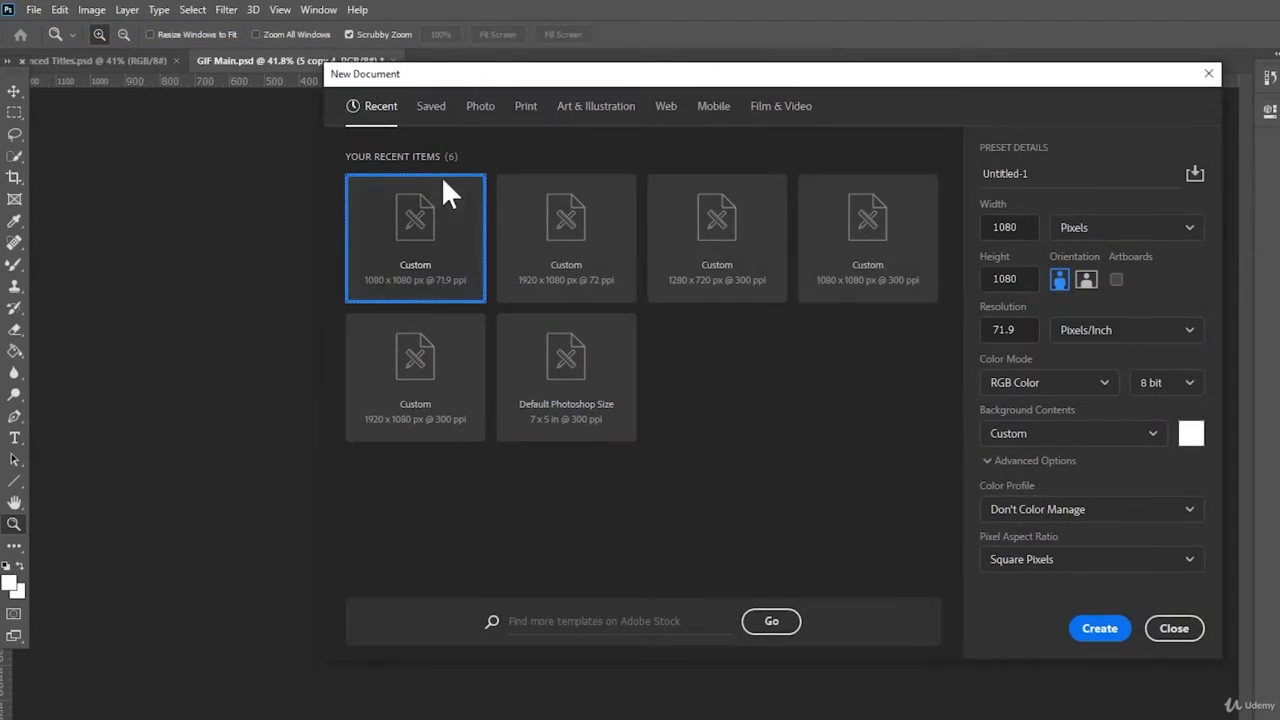
click(1017, 227)
click(1017, 279)
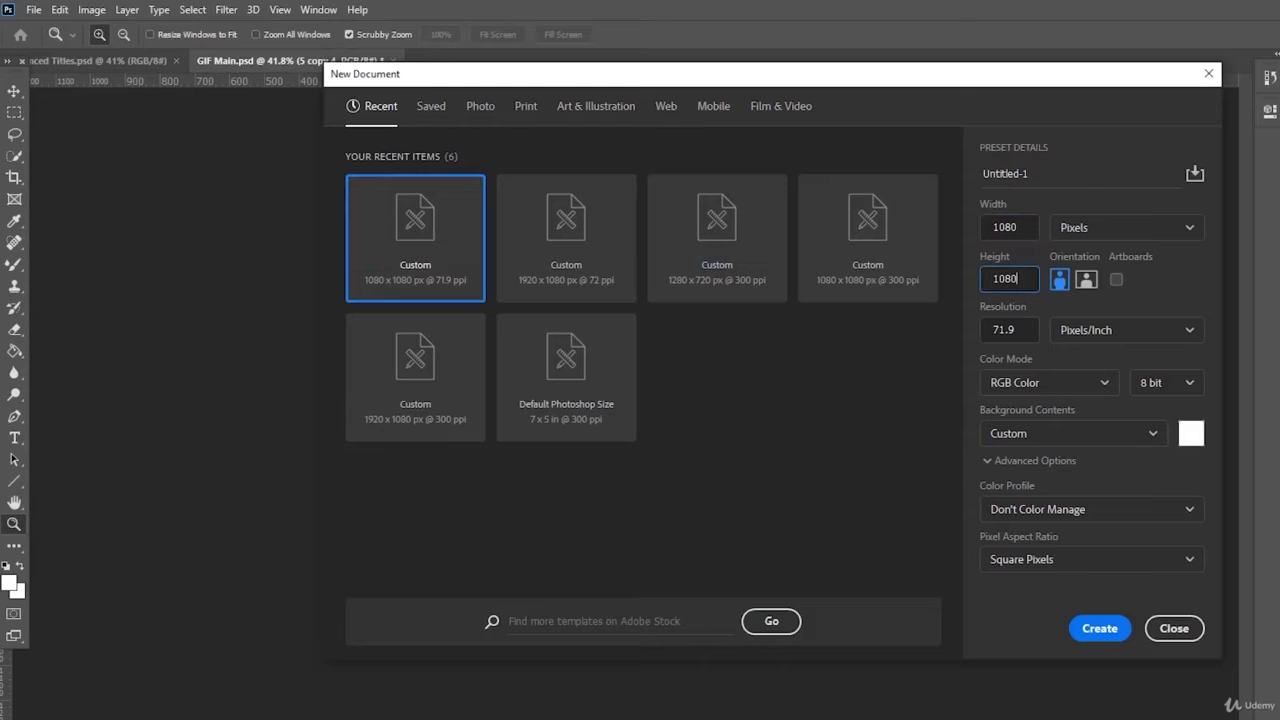
click(1100, 628)
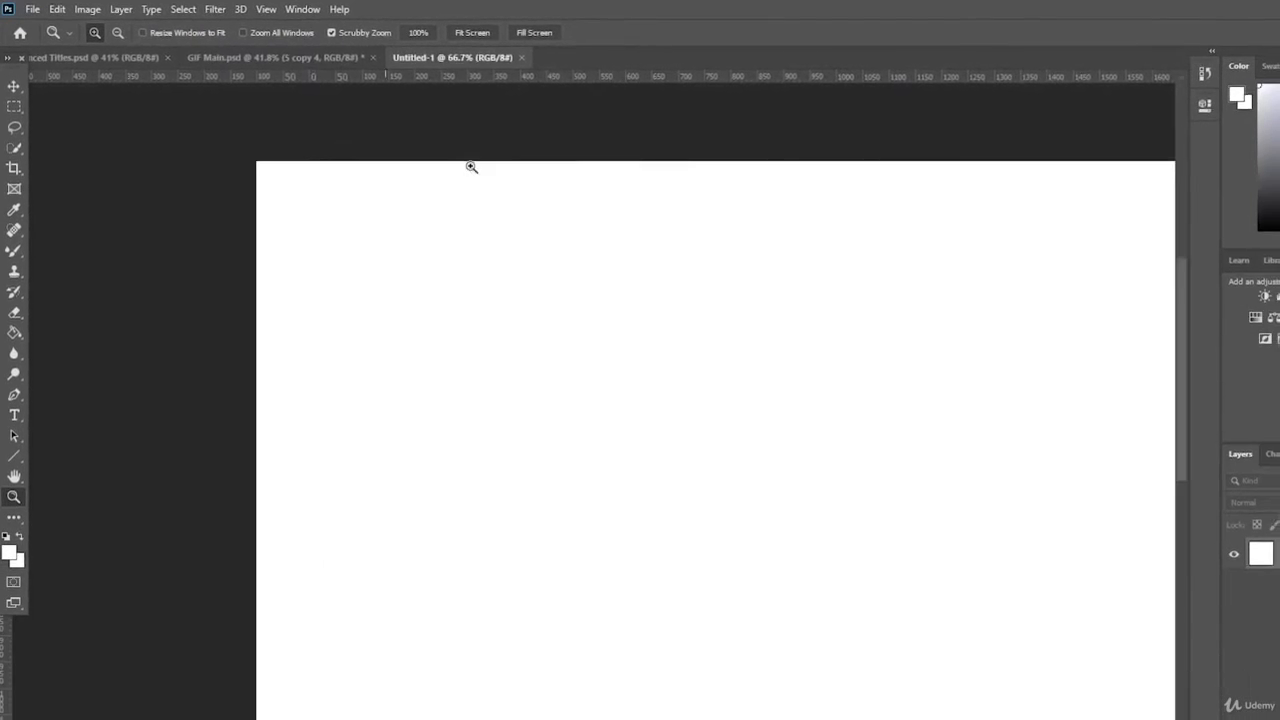
drag(471, 167, 525, 163)
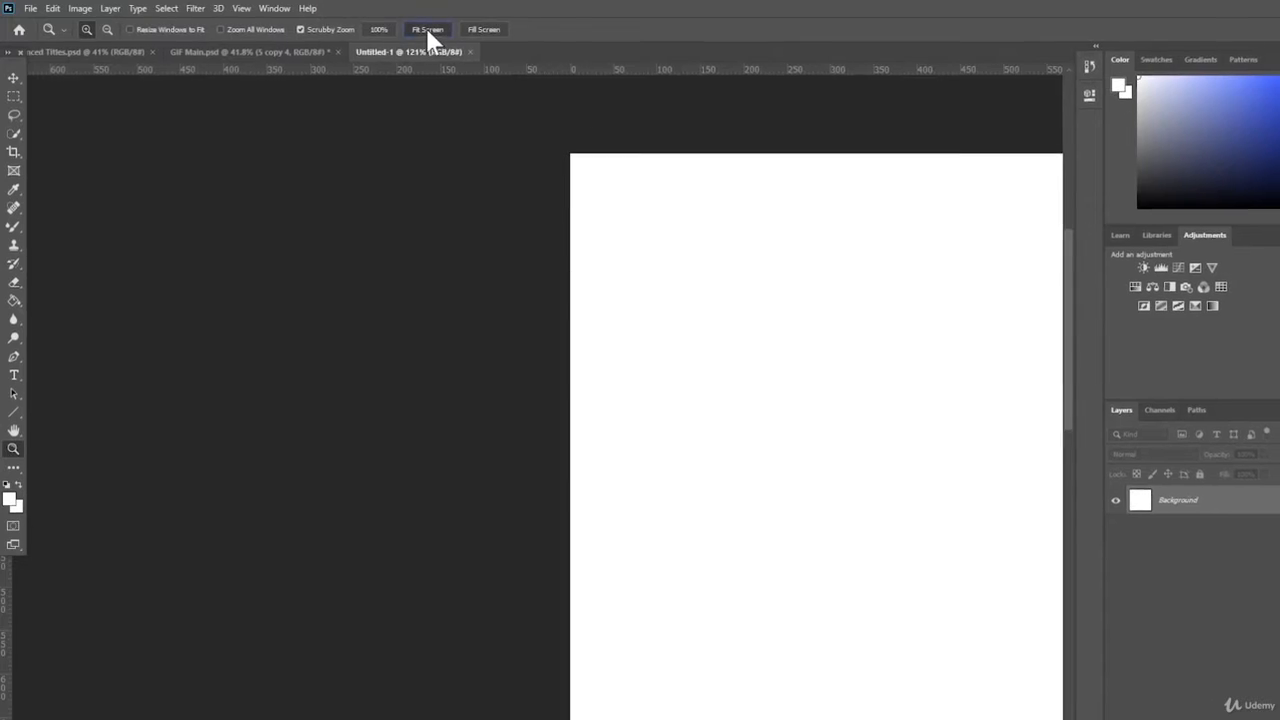
click(427, 29)
drag(761, 266, 676, 292)
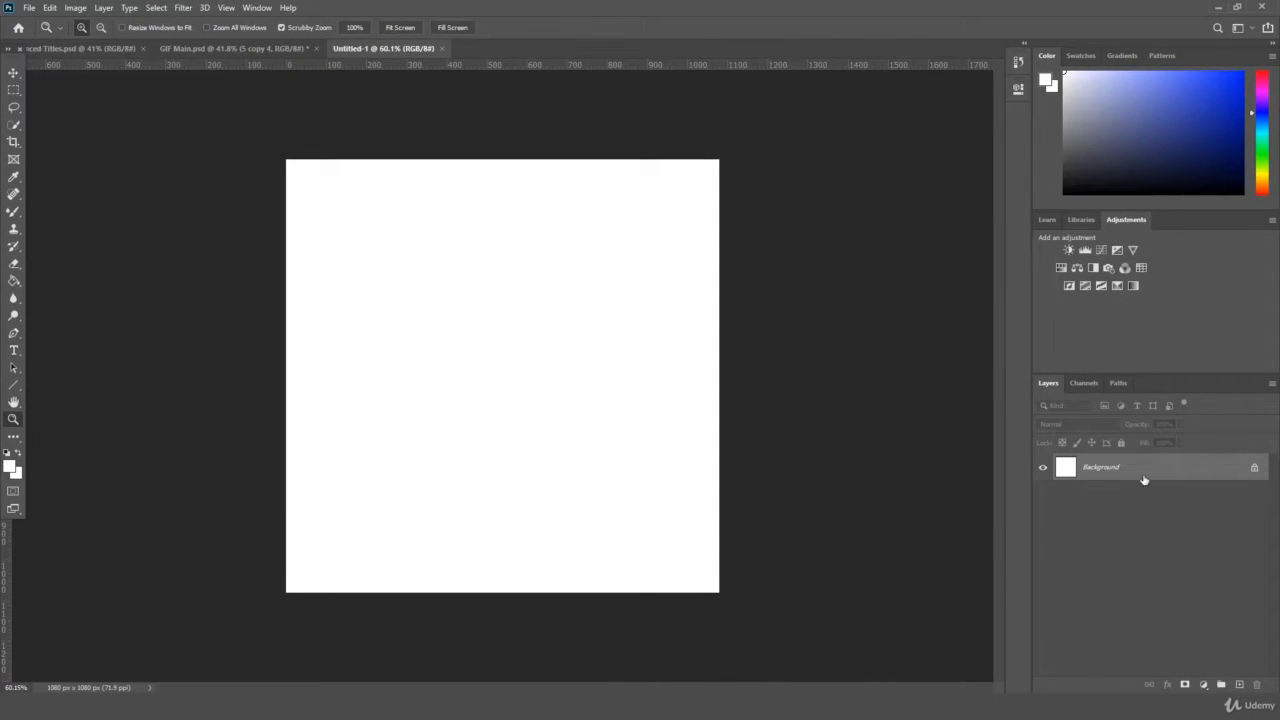
- Unlock the background layer and fill it with dark green #258400 using the Paint Bucket tool
click(1254, 469)
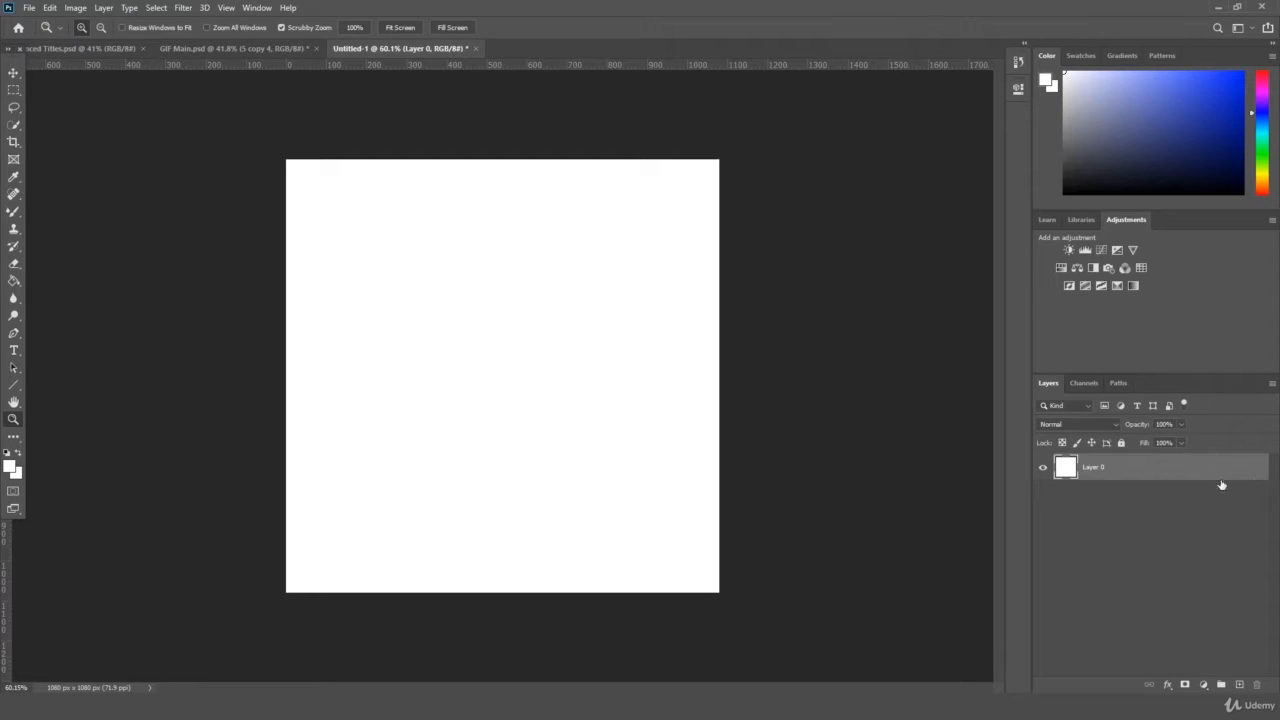
click(15, 281)
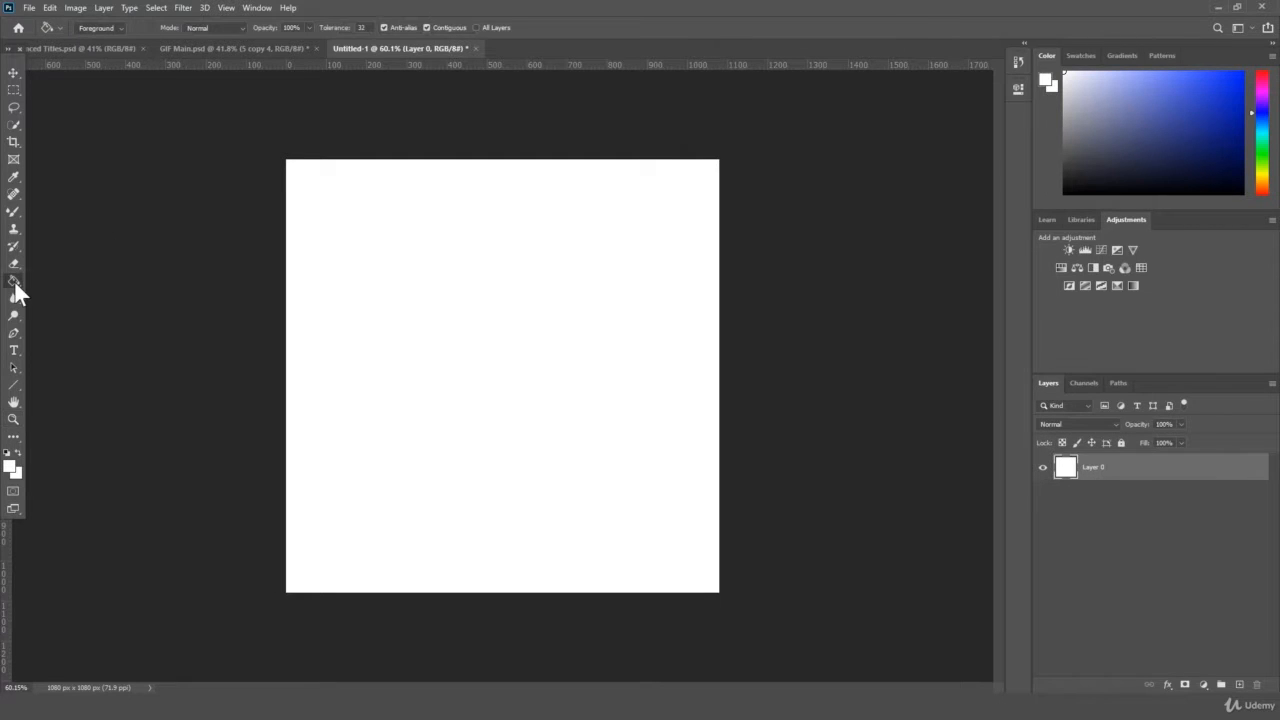
click(10, 468)
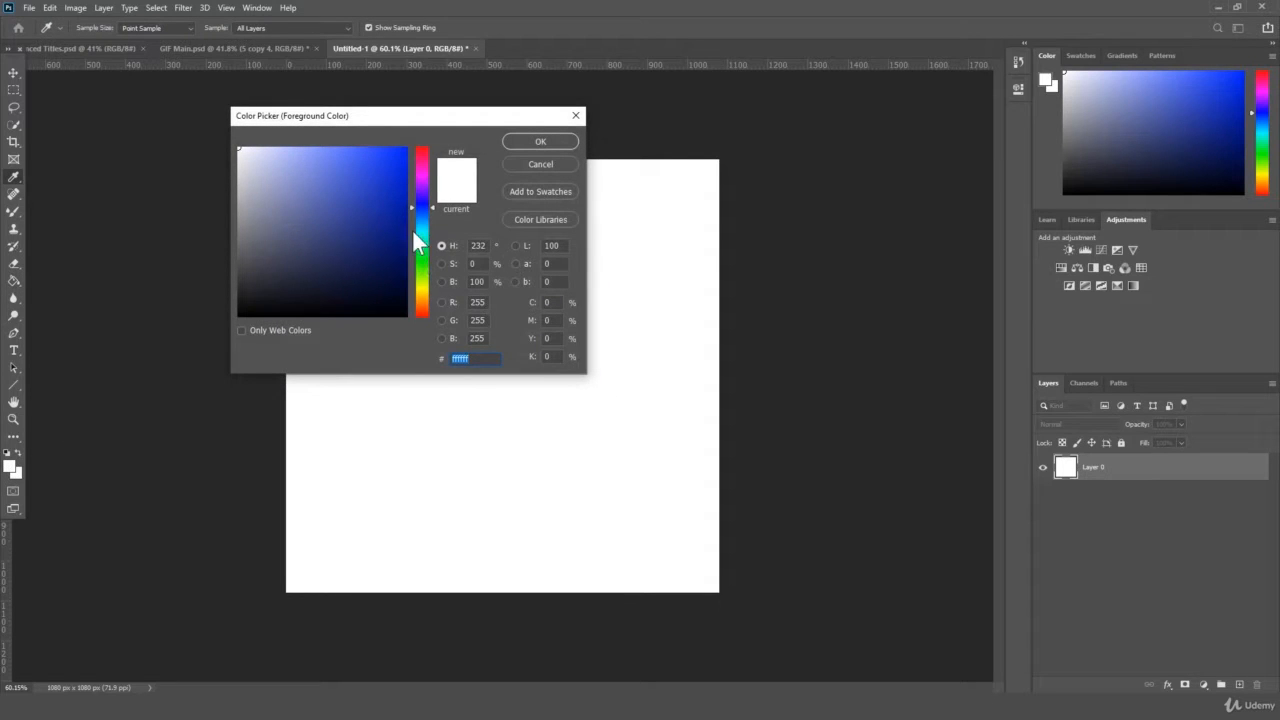
drag(413, 231, 436, 218)
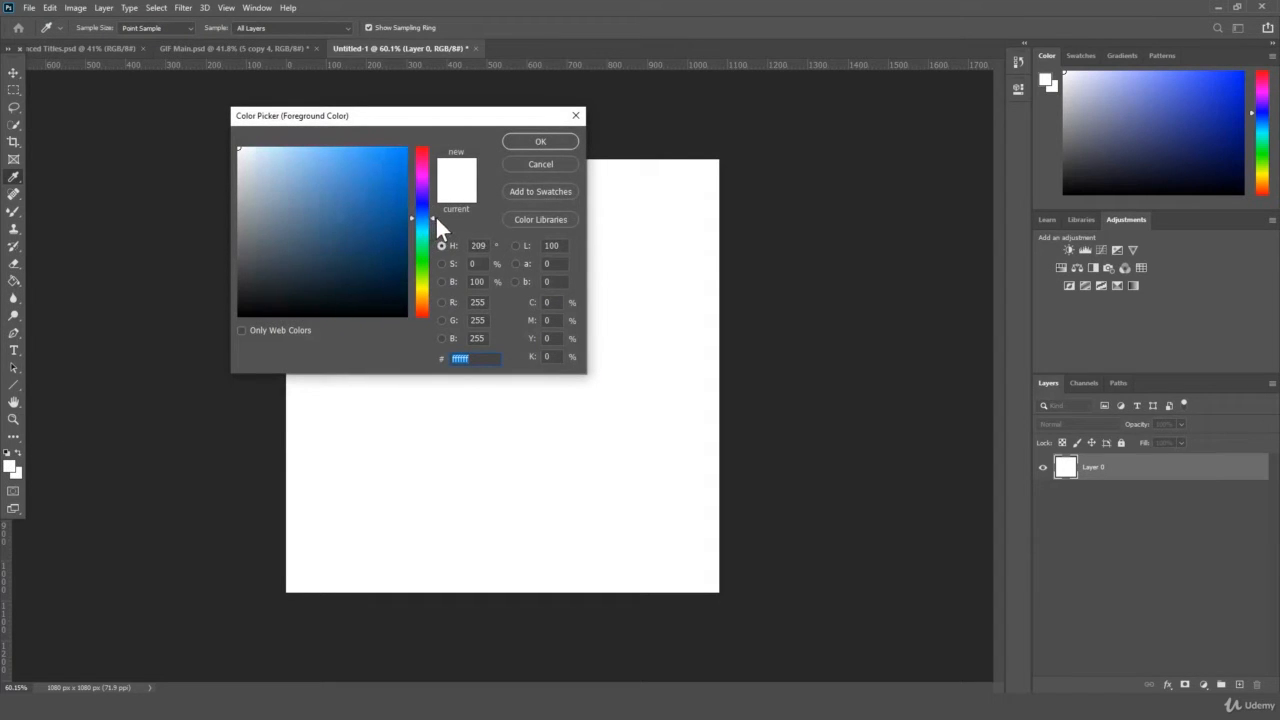
text(0060ff)
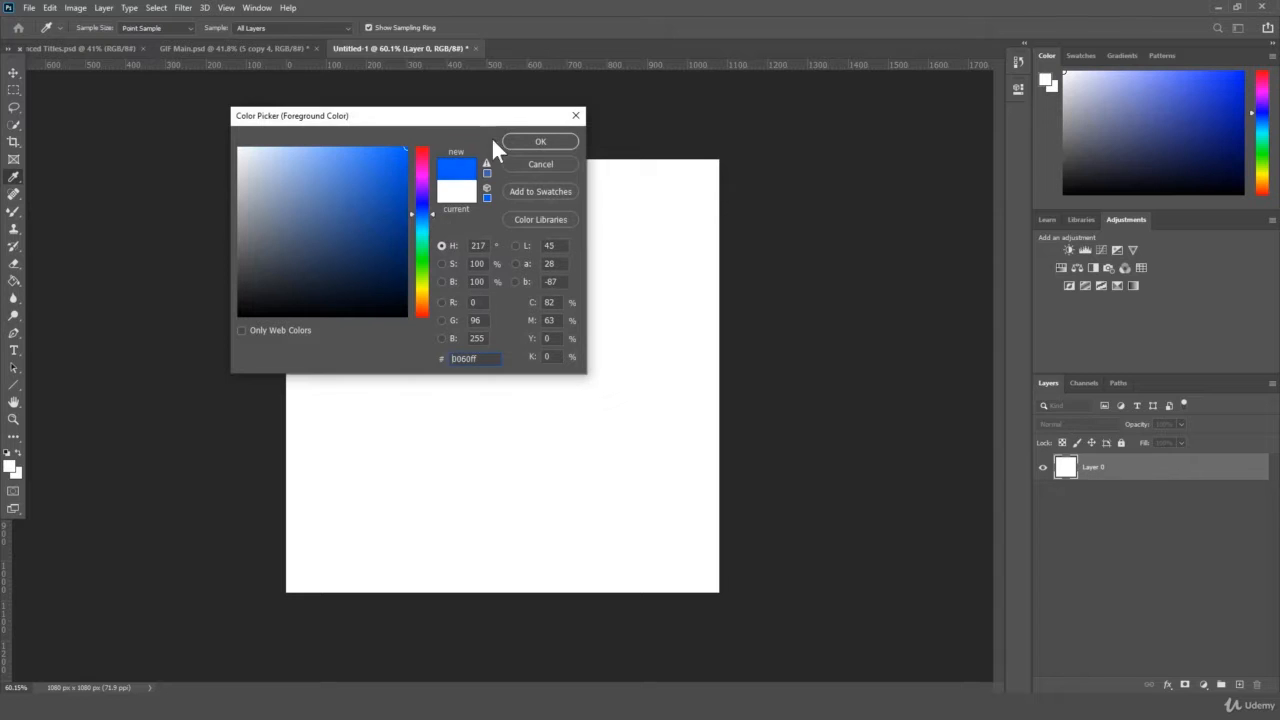
mouse_move(431, 209)
mouse_down()
mouse_move(435, 270)
mouse_move(380, 240)
mouse_move(465, 230)
mouse_up()
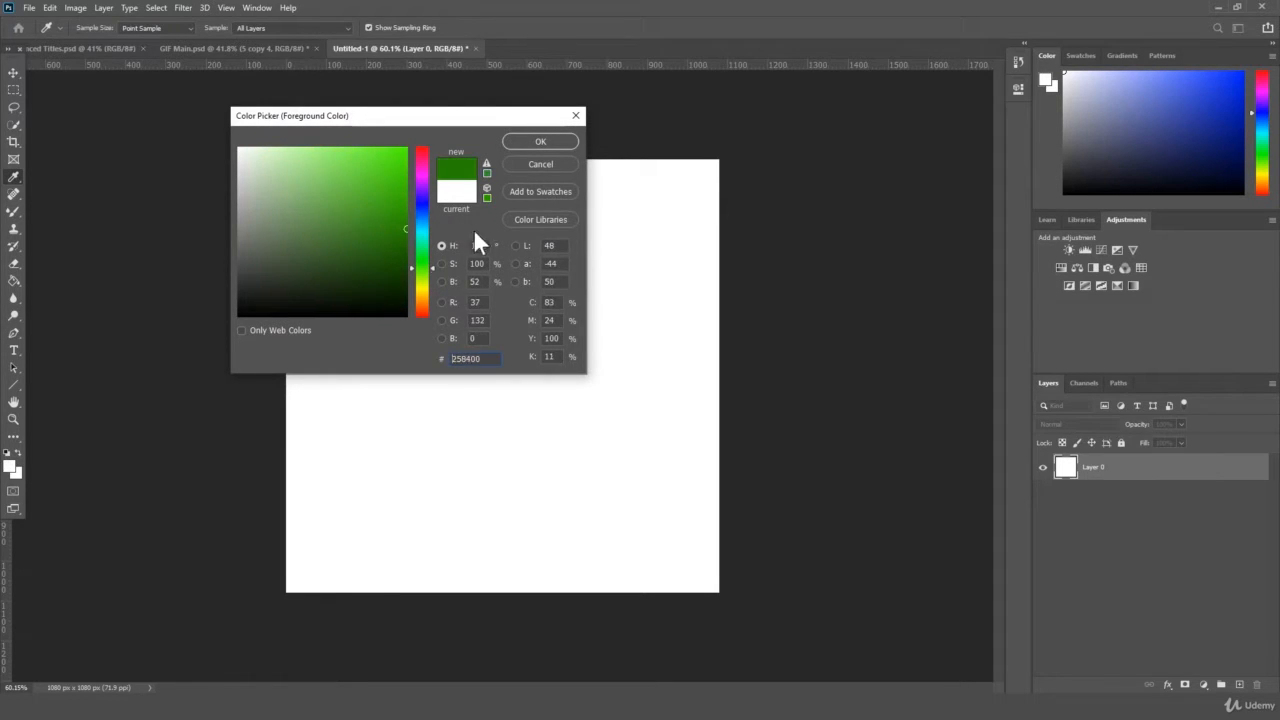
key(Return)
key(g)
click(529, 283)
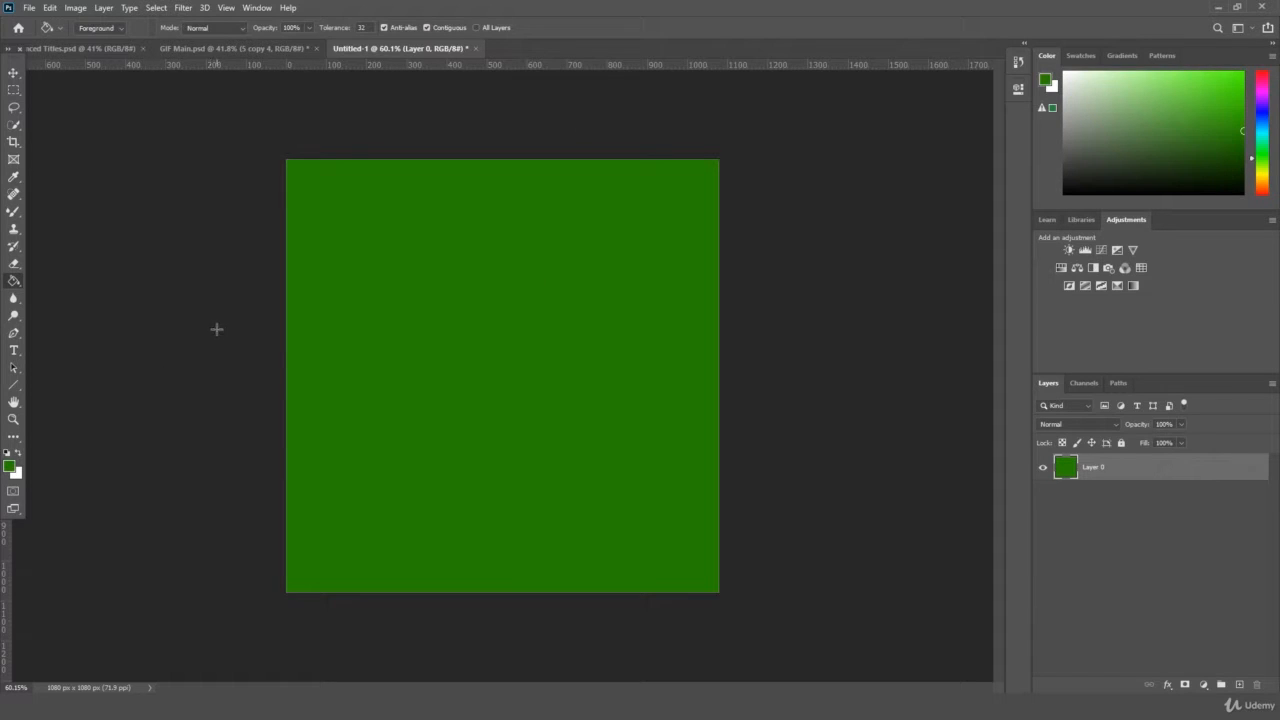
- Add a linear black-to-white Gradient Overlay to the green layer with Soft Light blending, 100% opacity and a 95° angle
click(1165, 686)
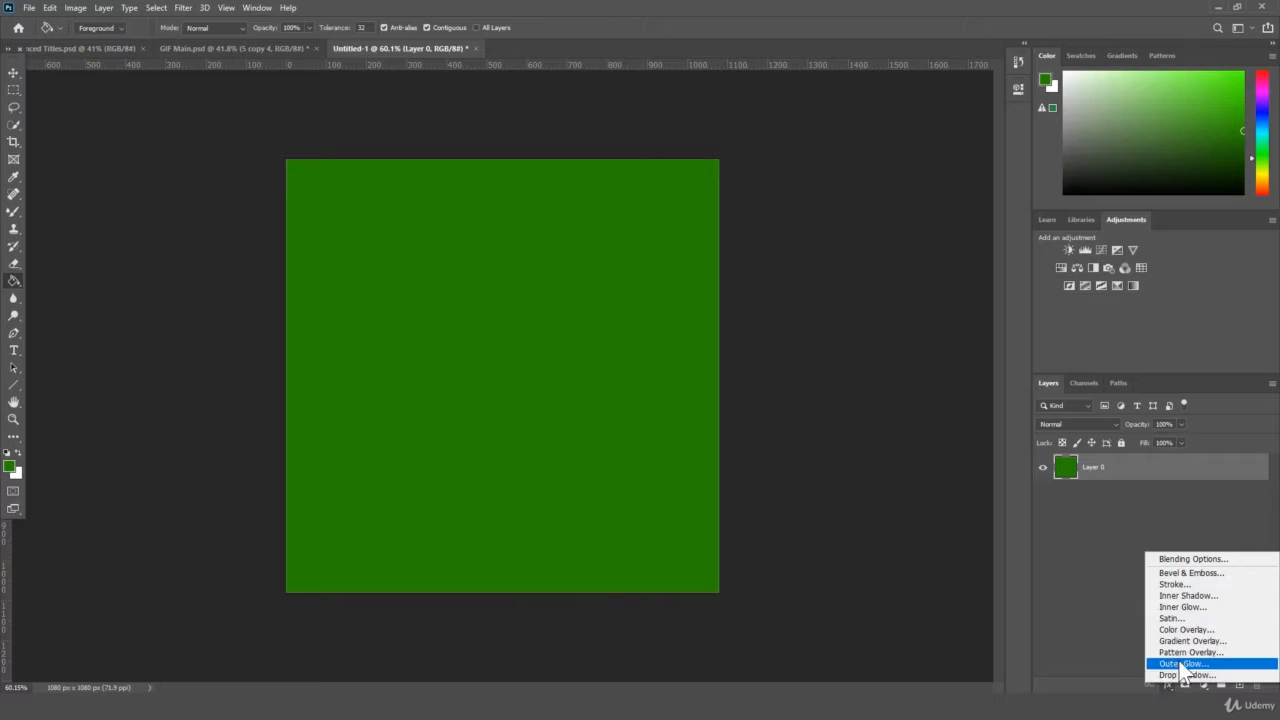
click(1193, 641)
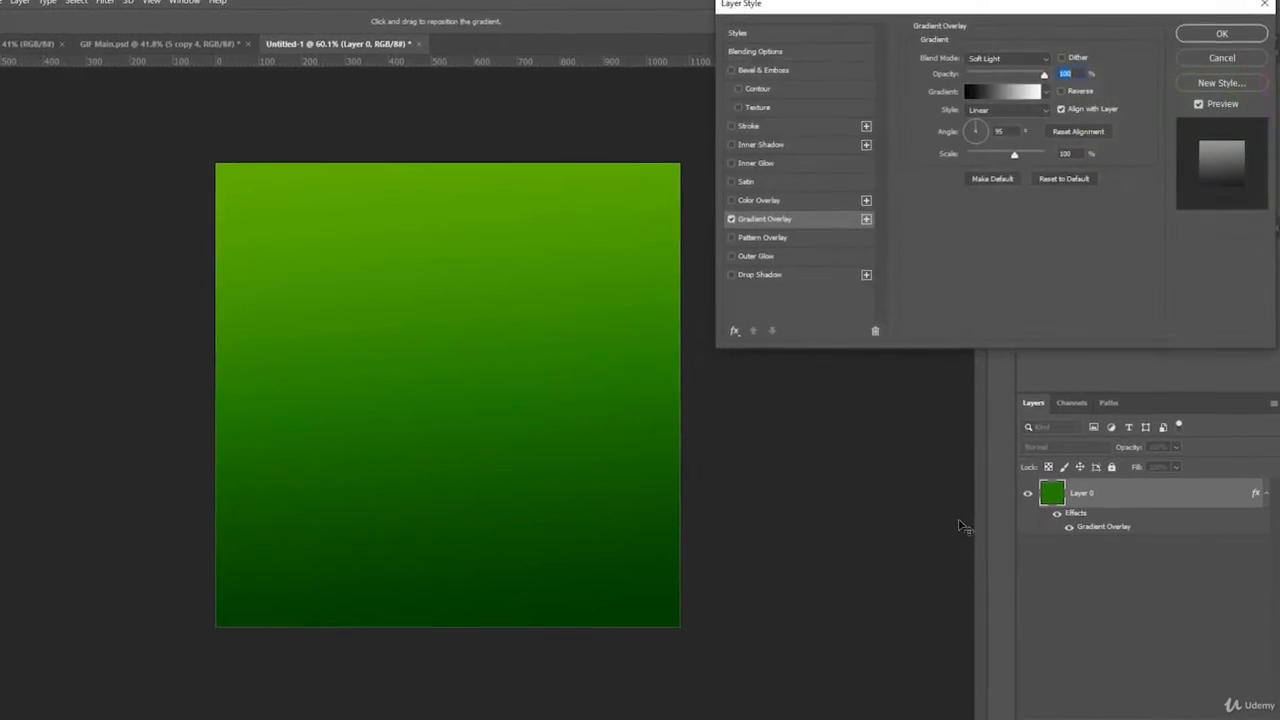
click(687, 228)
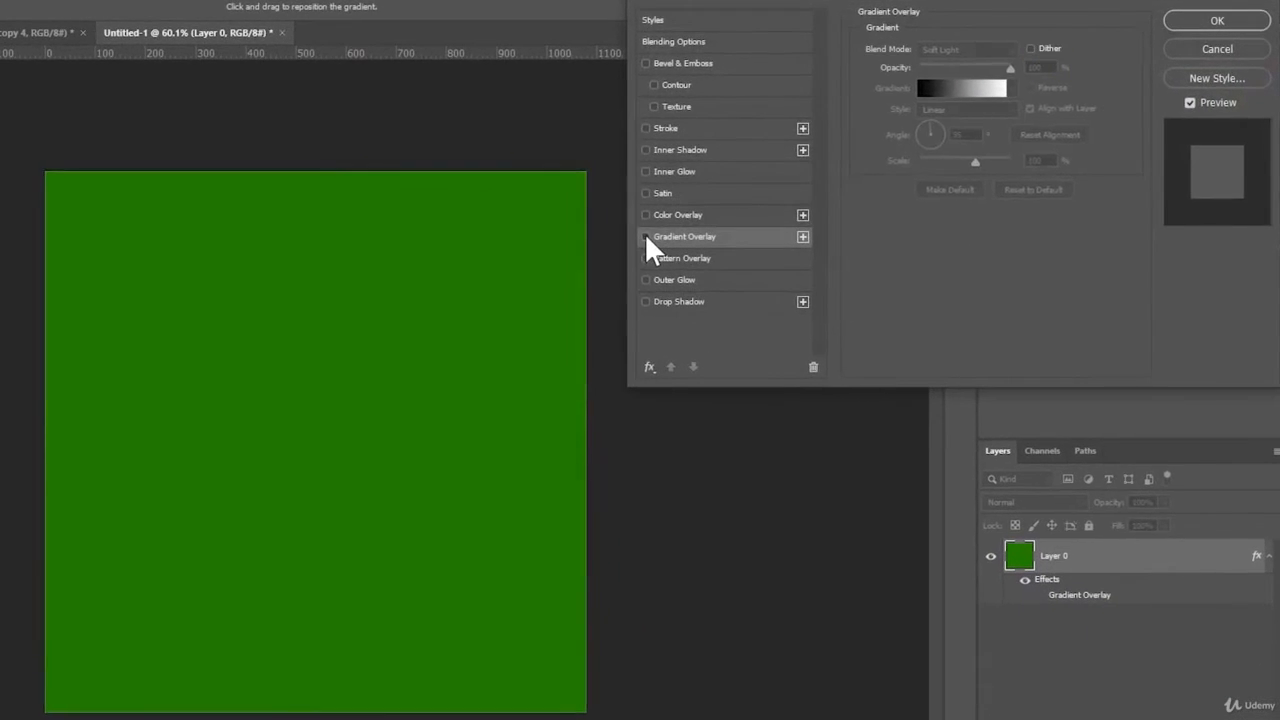
click(687, 228)
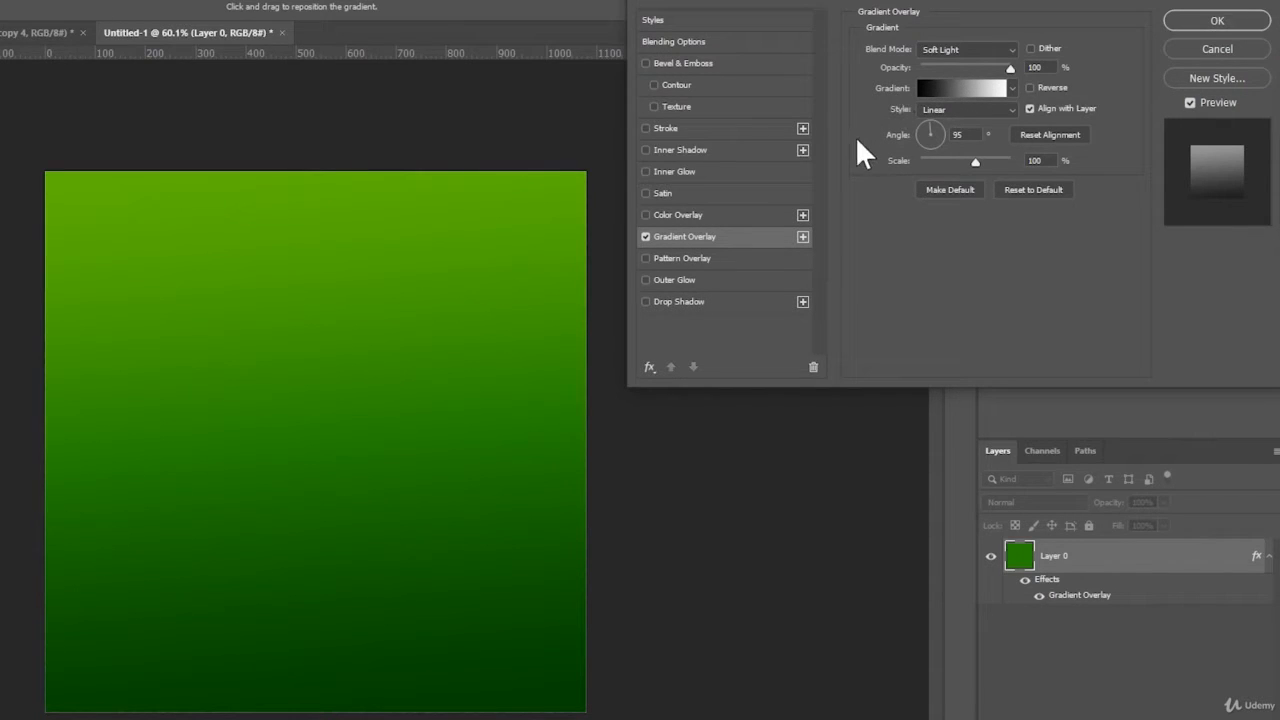
- Add a Pattern Overlay with the water pattern to the green layer, using Soft Light, 72% opacity and 39% scale
click(645, 258)
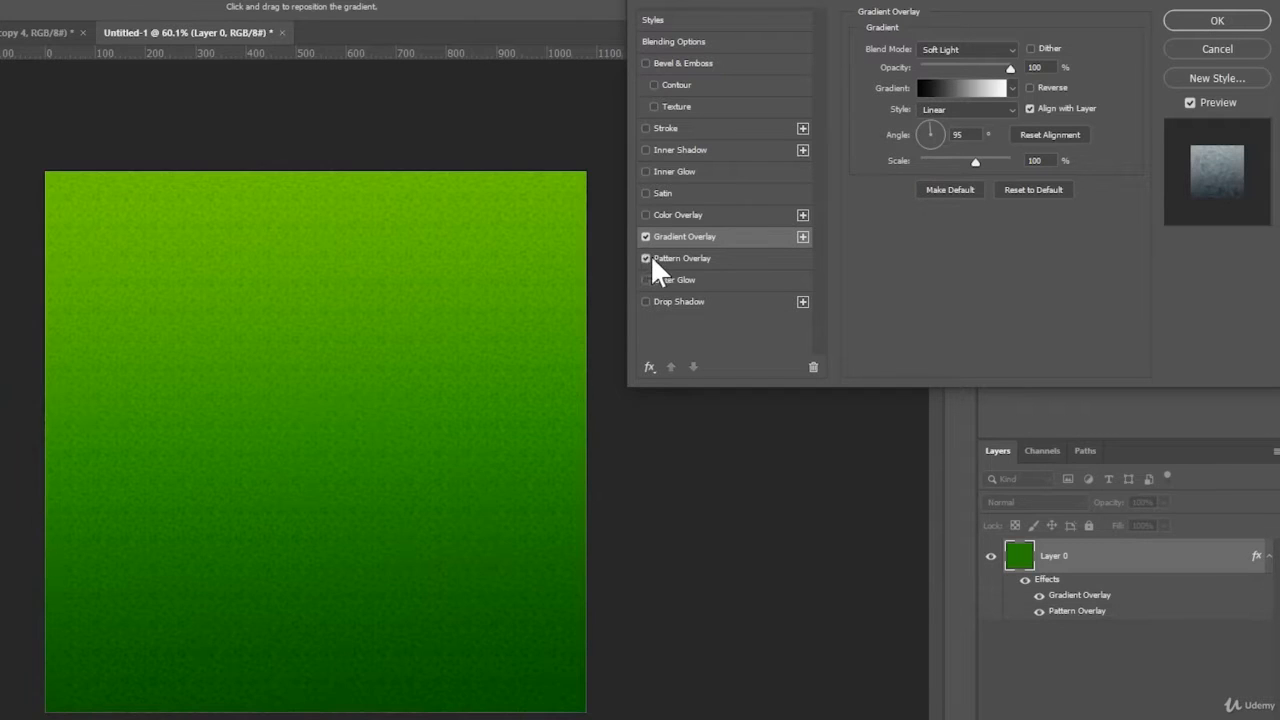
click(674, 258)
drag(940, 141, 935, 144)
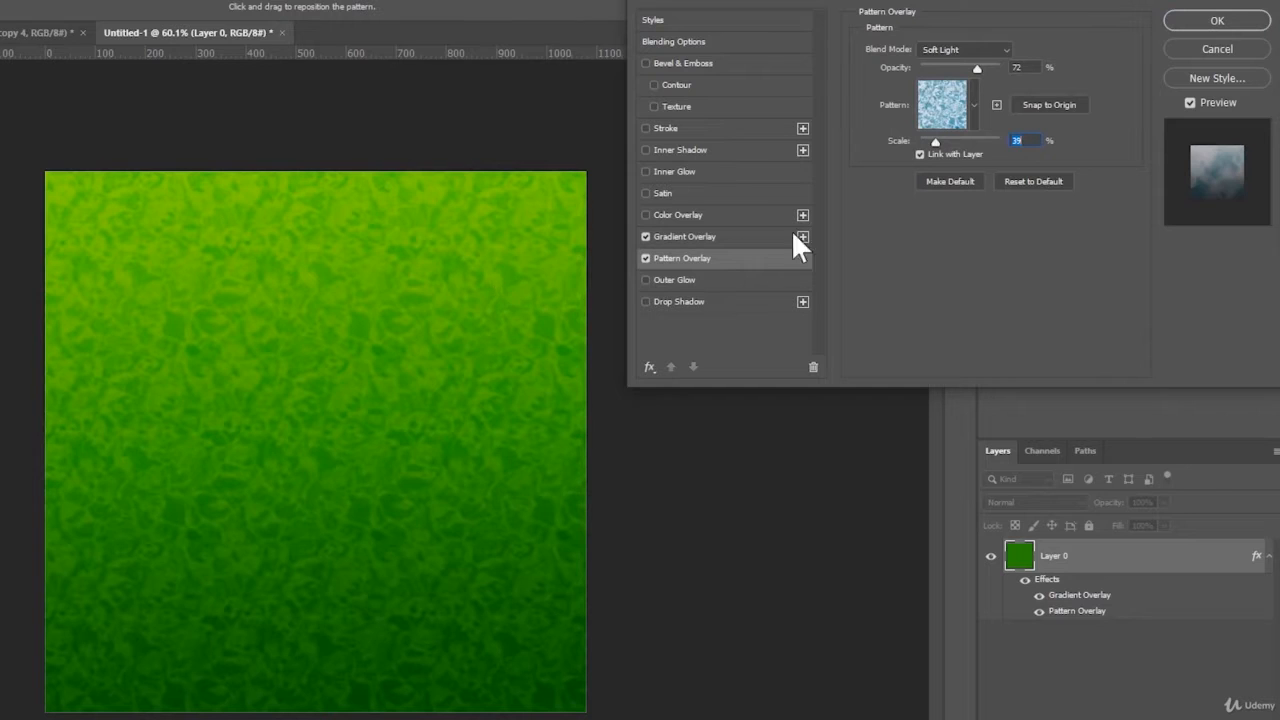
click(1181, 22)
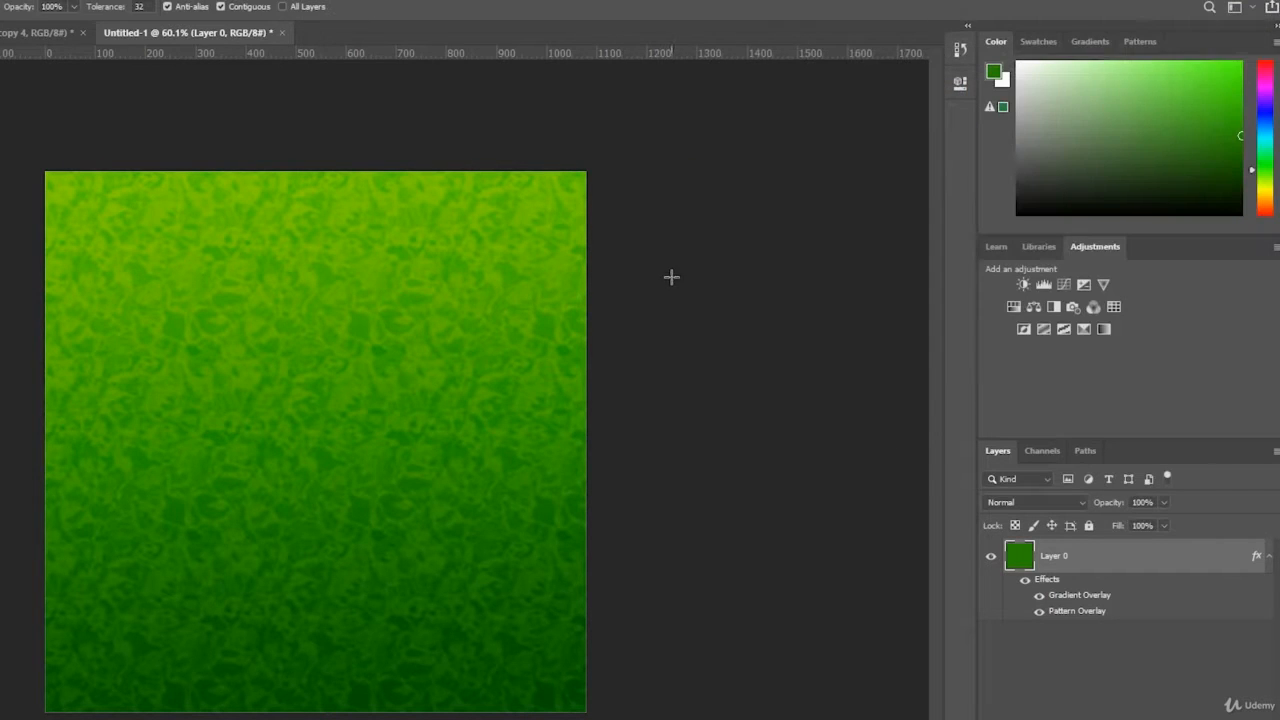
key(z)
mouse_move(315, 441)
mouse_down()
mouse_move(230, 441)
mouse_move(290, 441)
mouse_up()
- Reopen the green layer's Pattern Overlay settings and examine the available patterns in the Water group
double_click(1052, 568)
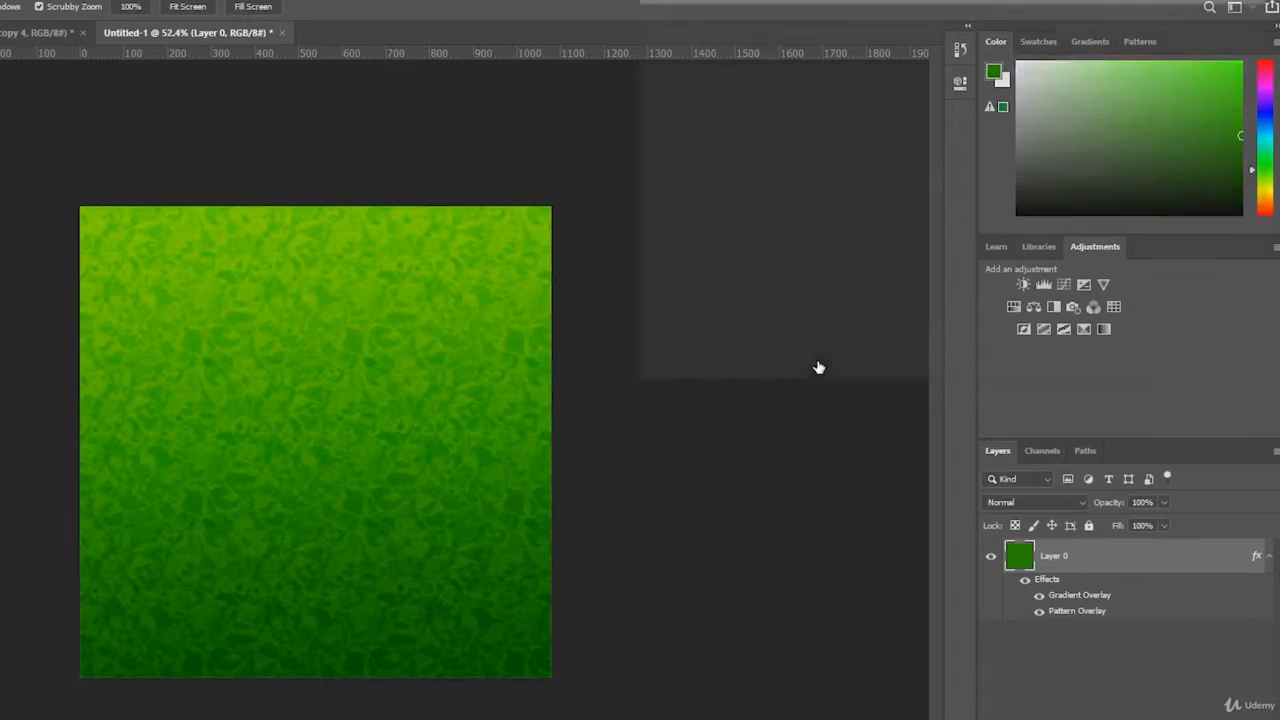
click(960, 105)
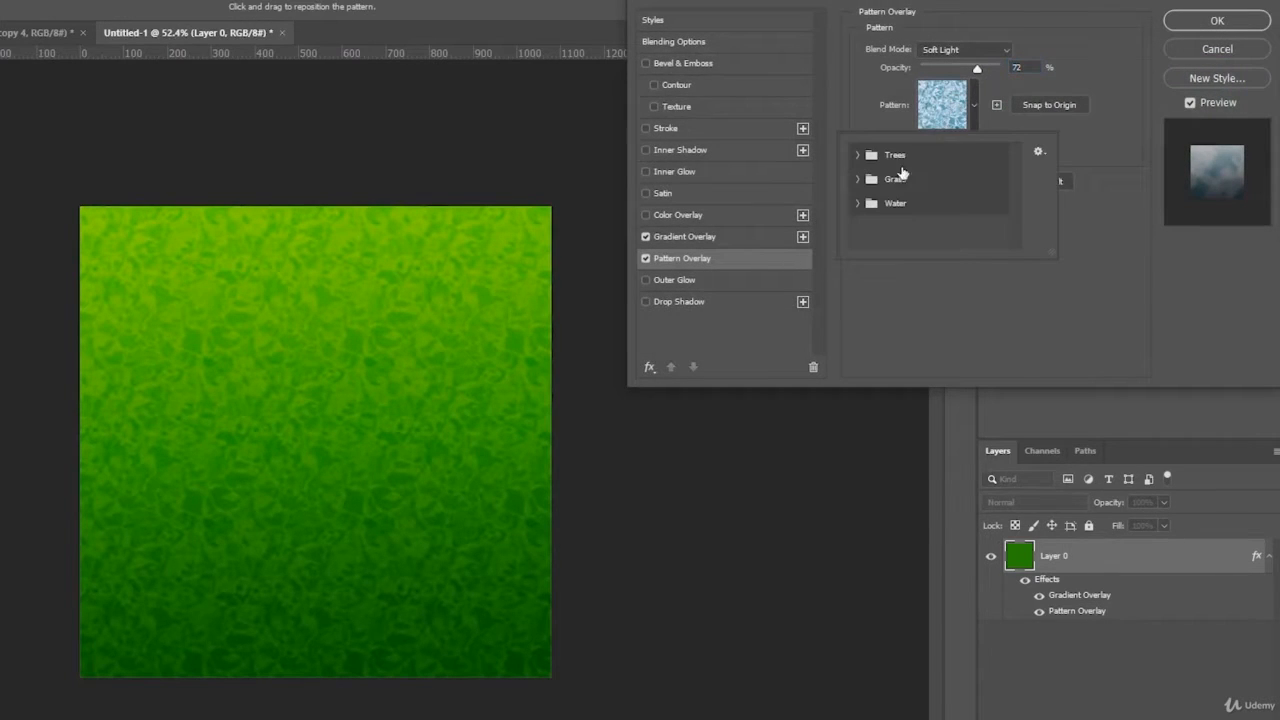
click(856, 204)
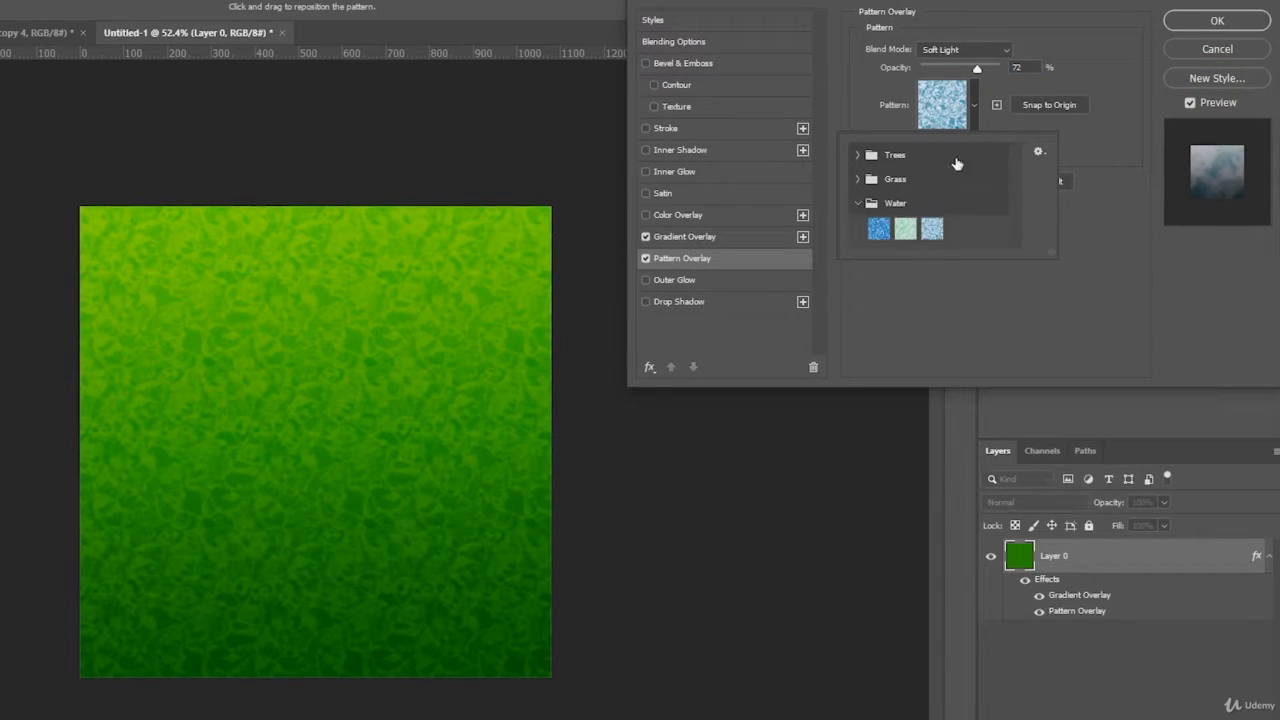
click(973, 108)
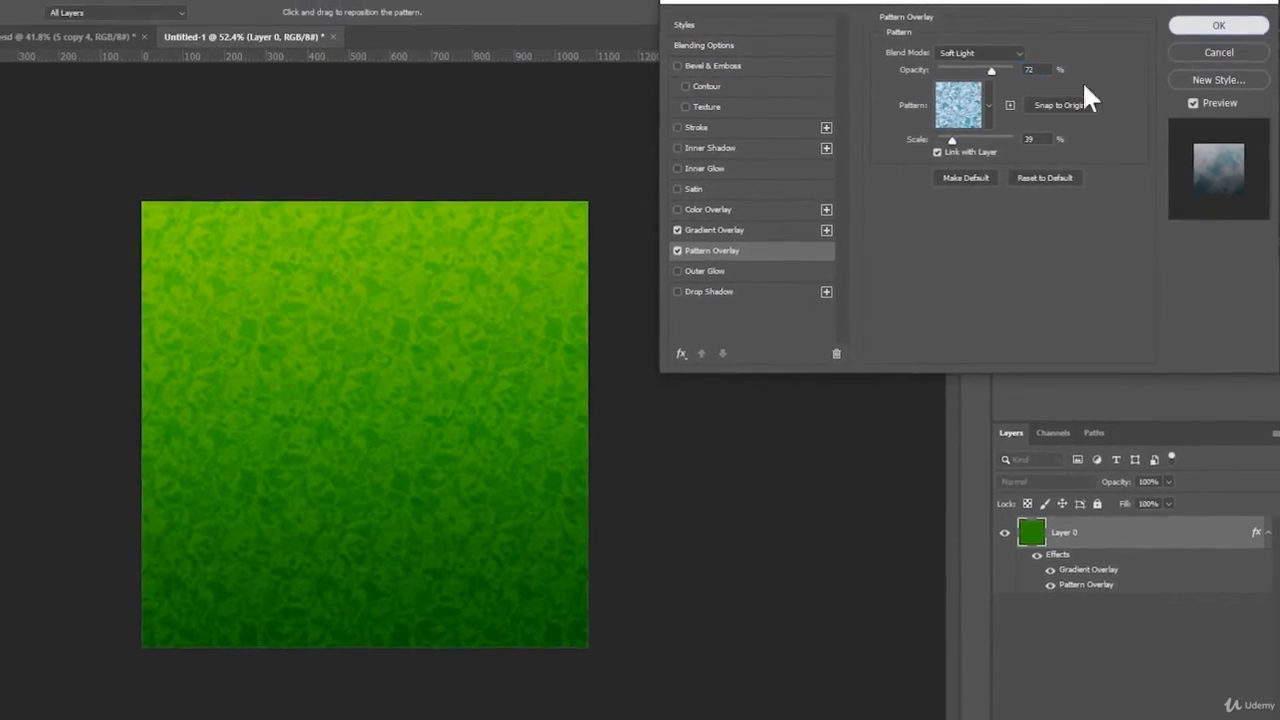
key(Return)
key(z)
drag(518, 344, 531, 322)
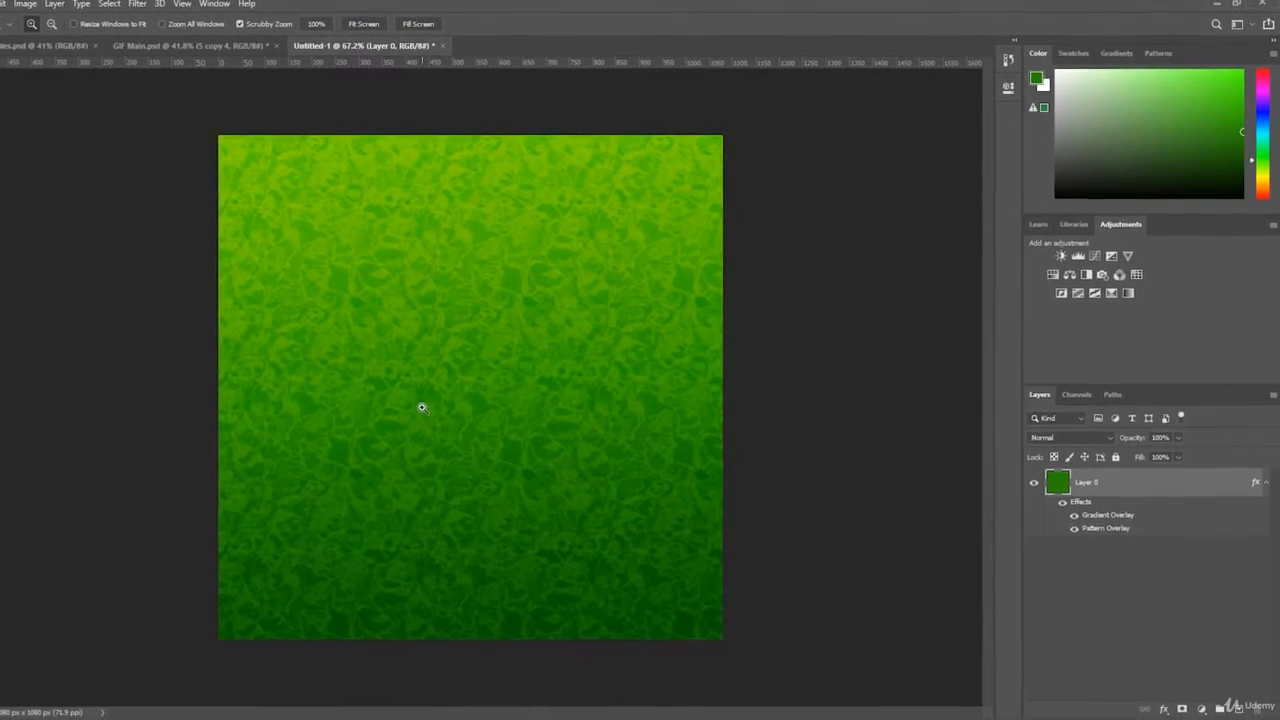
- Place the Parental Advisory image from the Album Cover folder in the canvas's lower-left corner, scaled down with a small margin from the edges
key(alt+Tab)
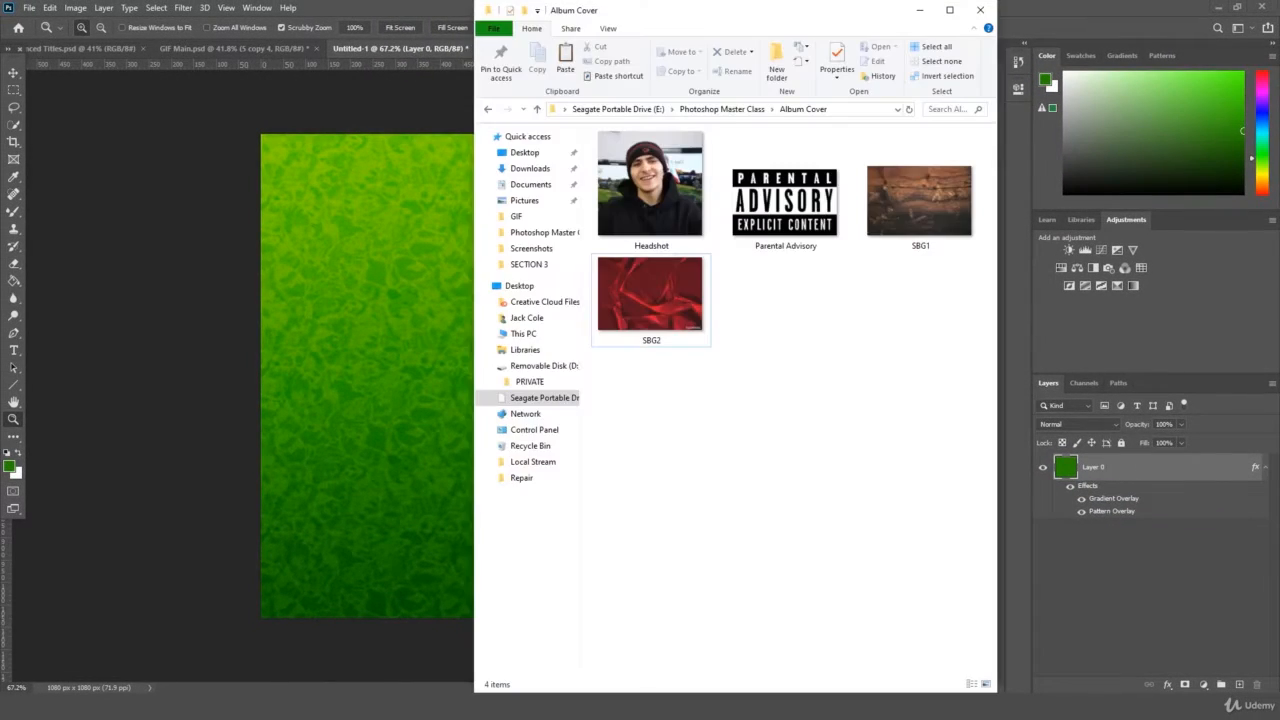
click(785, 200)
drag(785, 200, 307, 475)
drag(742, 224, 372, 543)
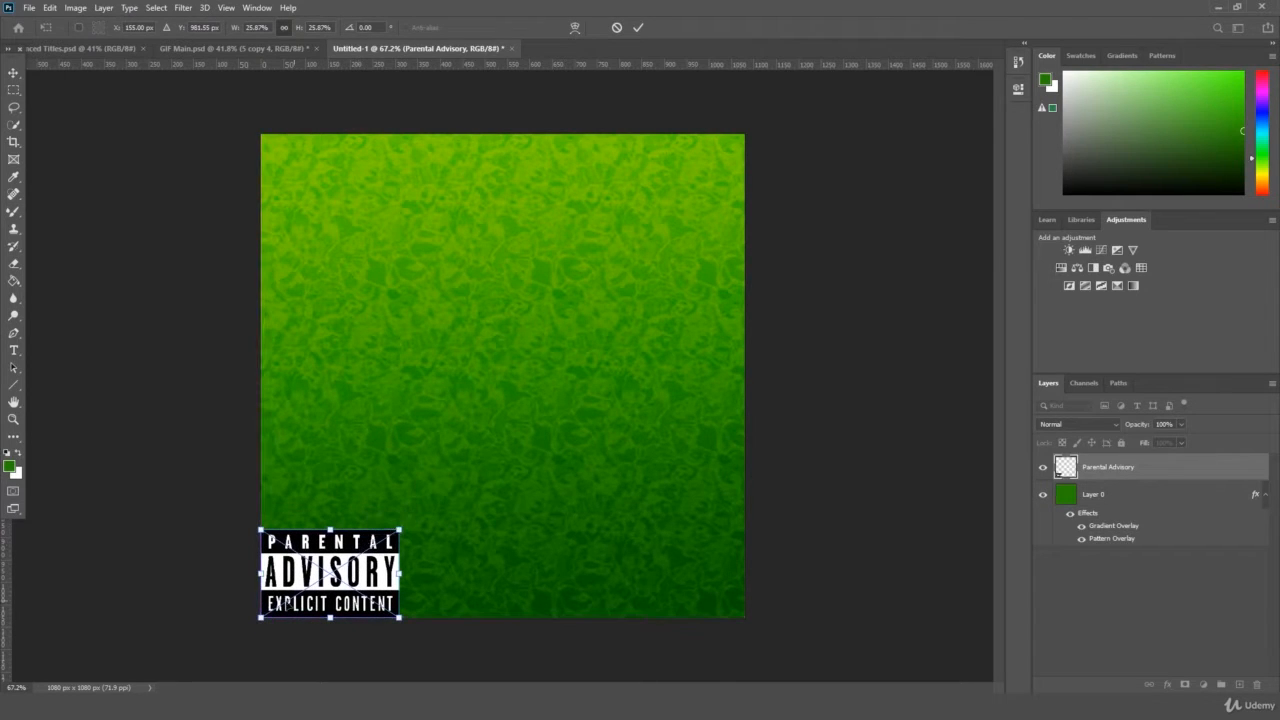
drag(260, 619, 270, 612)
drag(328, 566, 323, 566)
key(Return)
key(z)
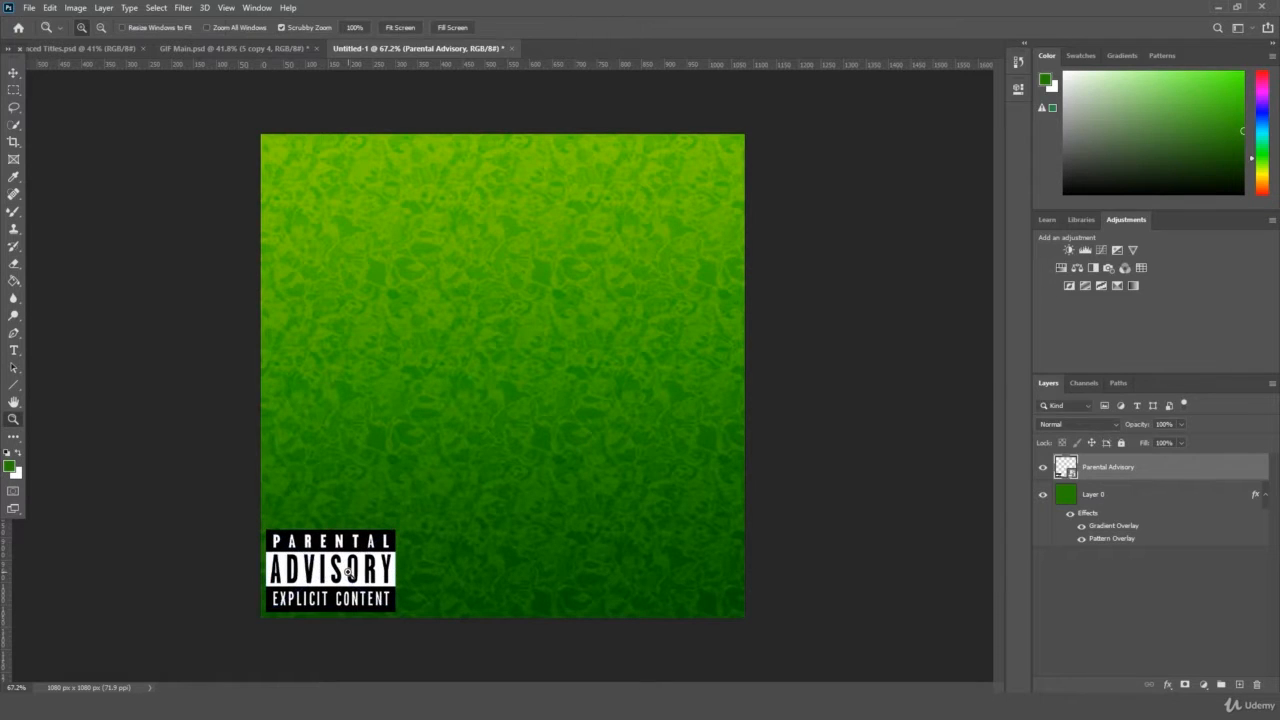
- Set the Parental Advisory layer to Overlay blending and move the label, scaled slightly smaller, to the canvas's lower-right corner
click(1067, 421)
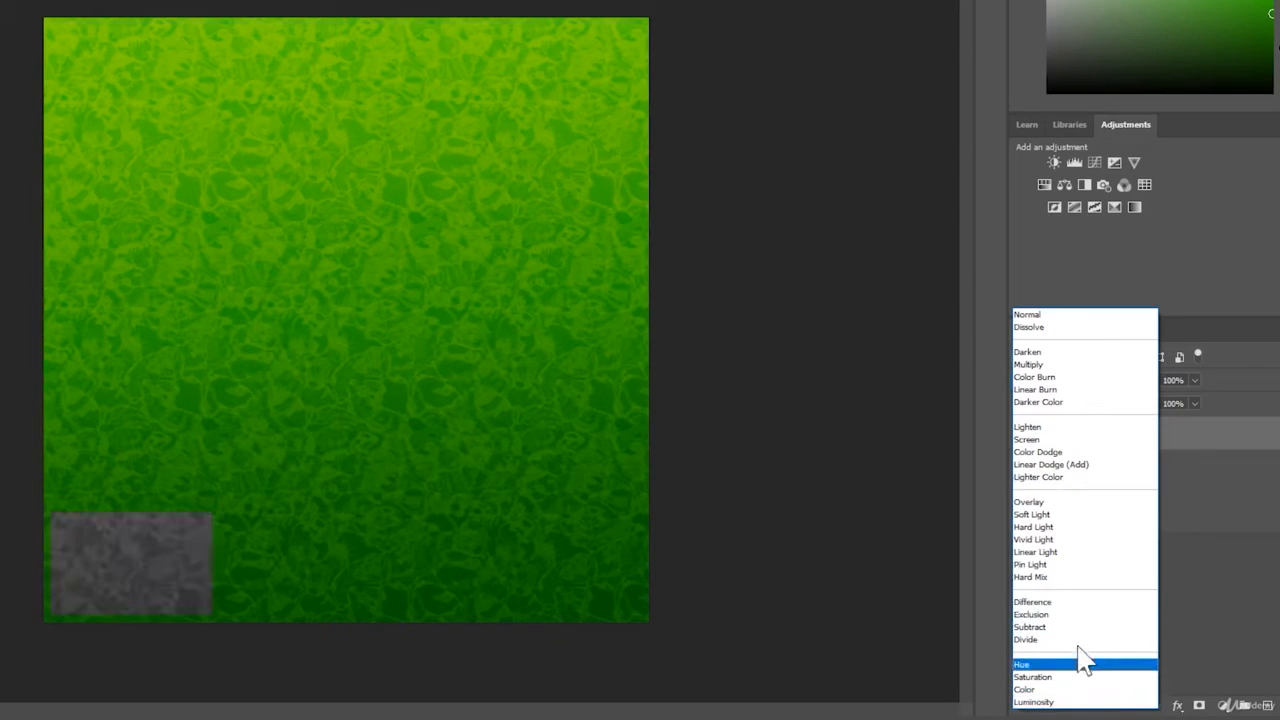
click(1093, 503)
key(ctrl+minus)
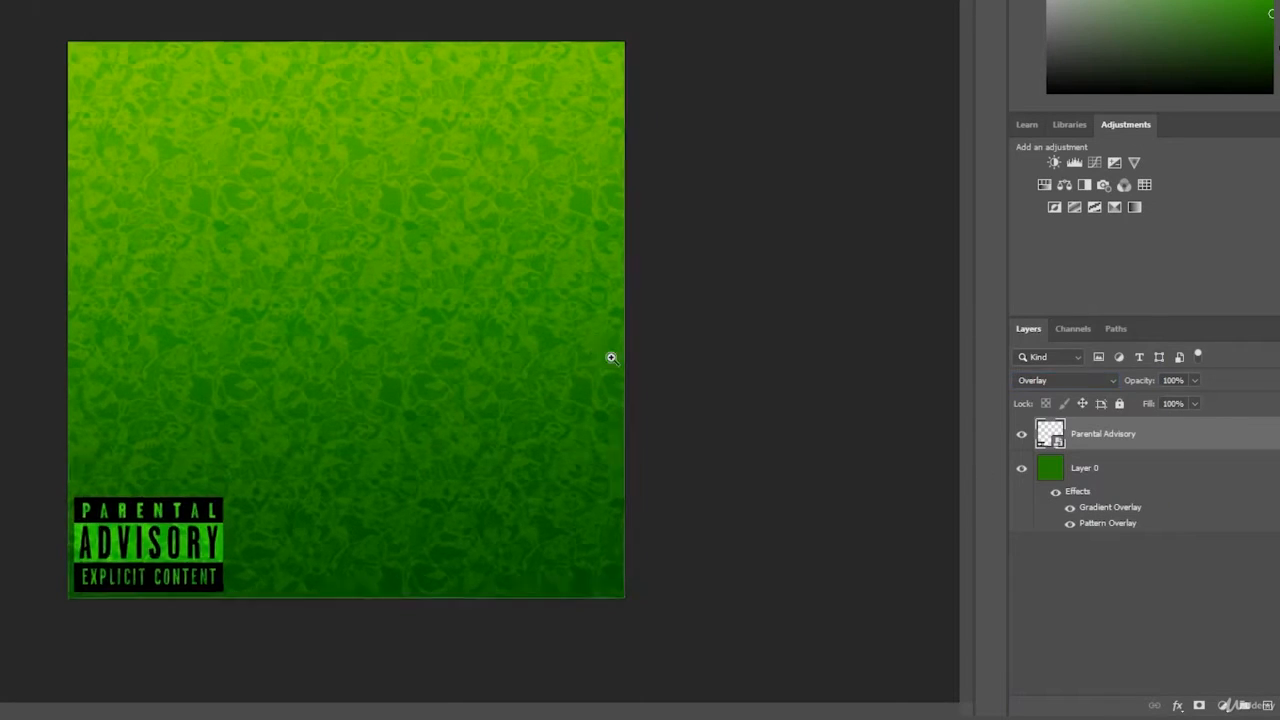
click(595, 366)
key(ctrl+t)
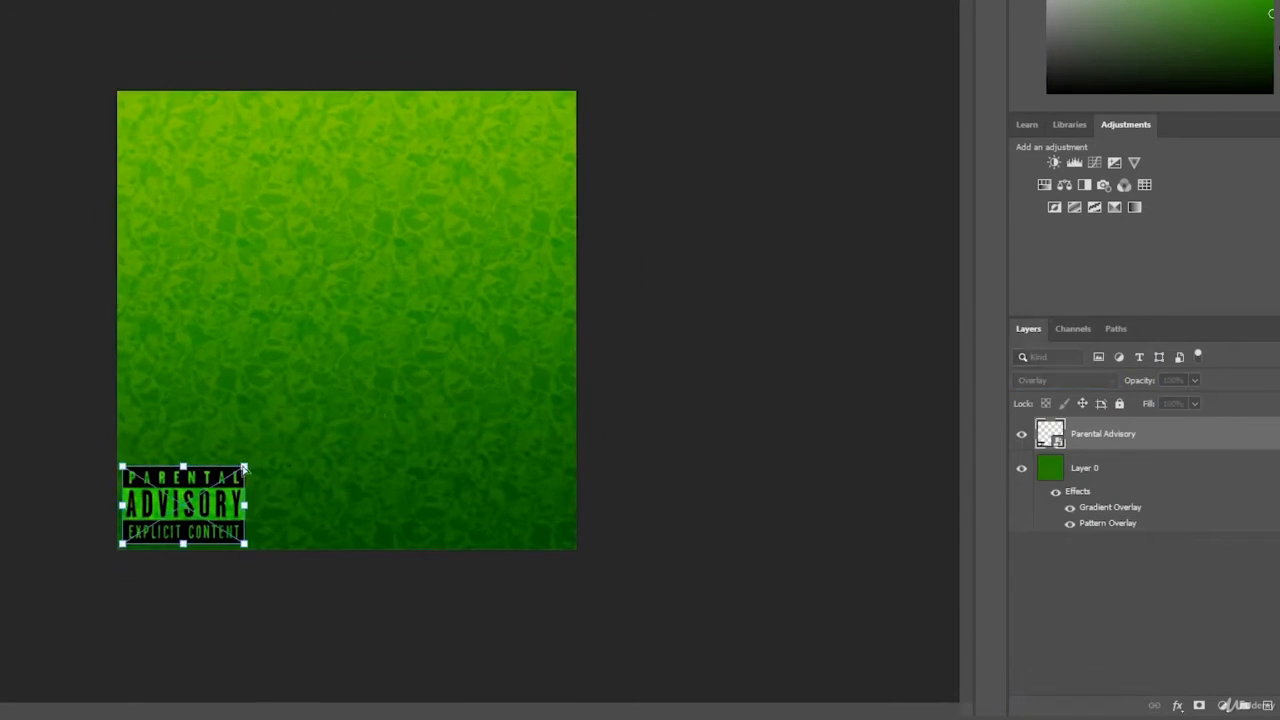
drag(250, 458, 548, 486)
key(Return)
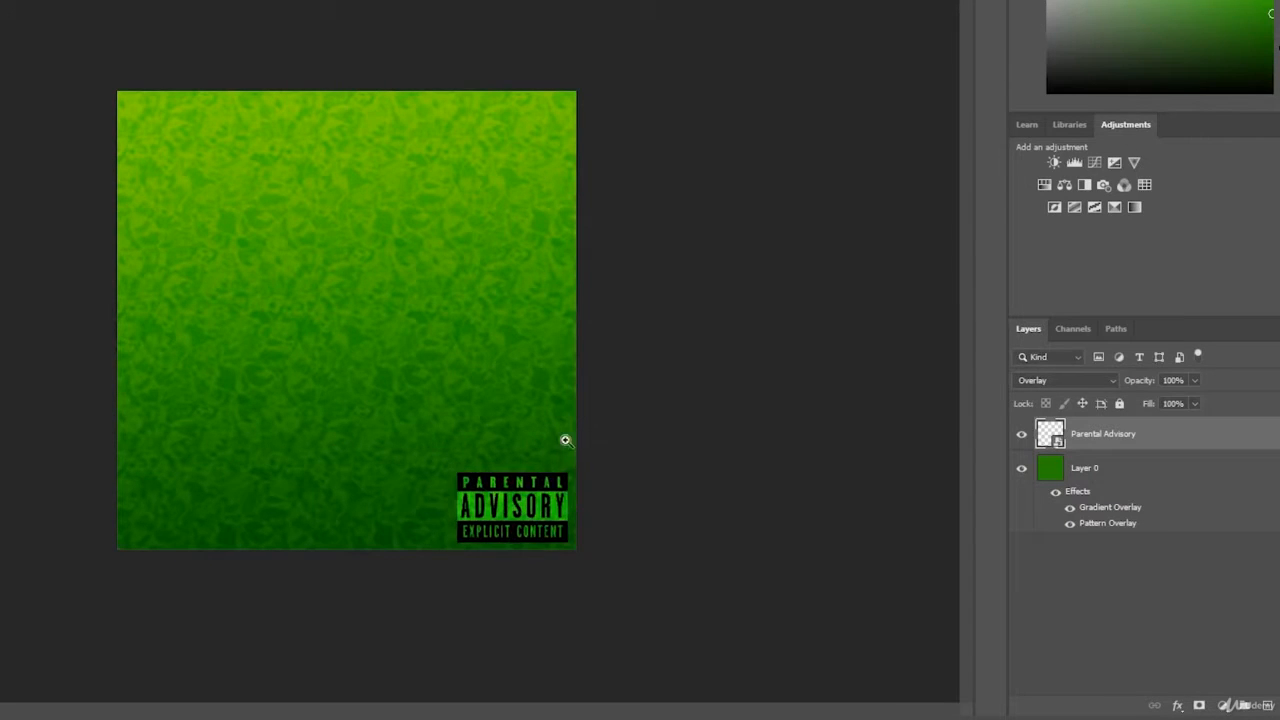
key(ctrl+plus)
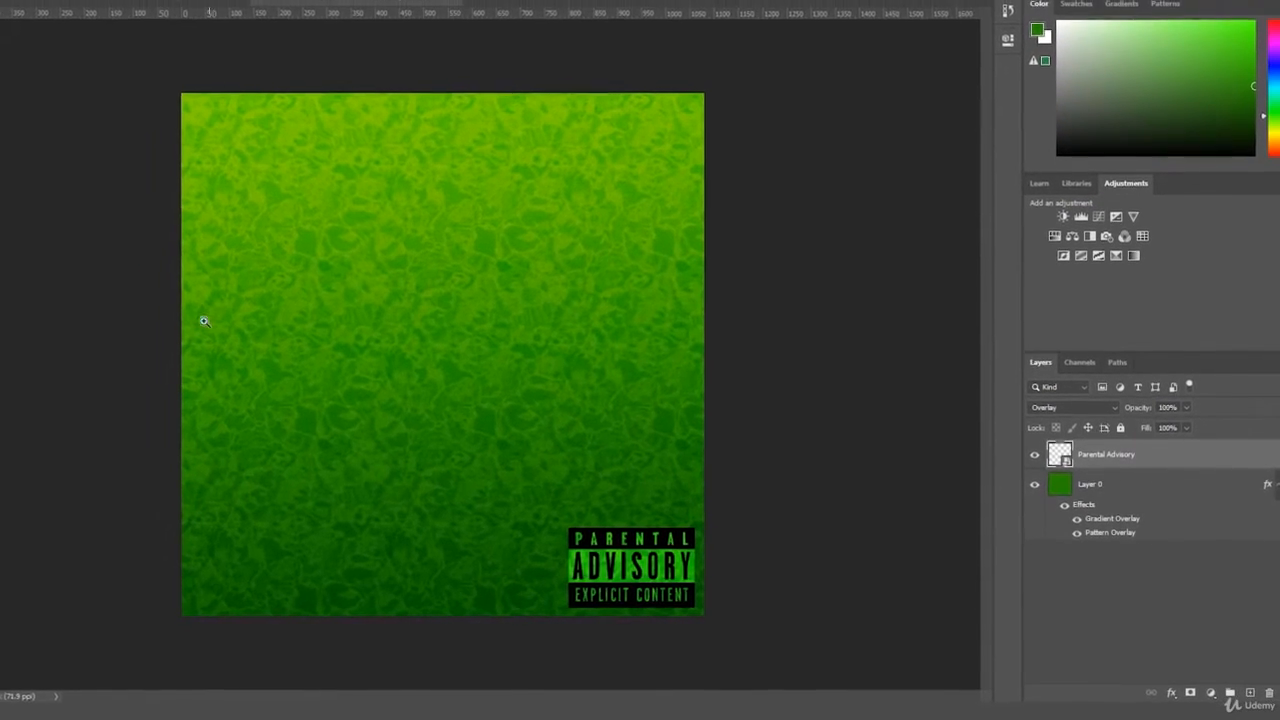
- Switch to the Brush tool and add a new empty layer above the Parental Advisory layer
click(2, 205)
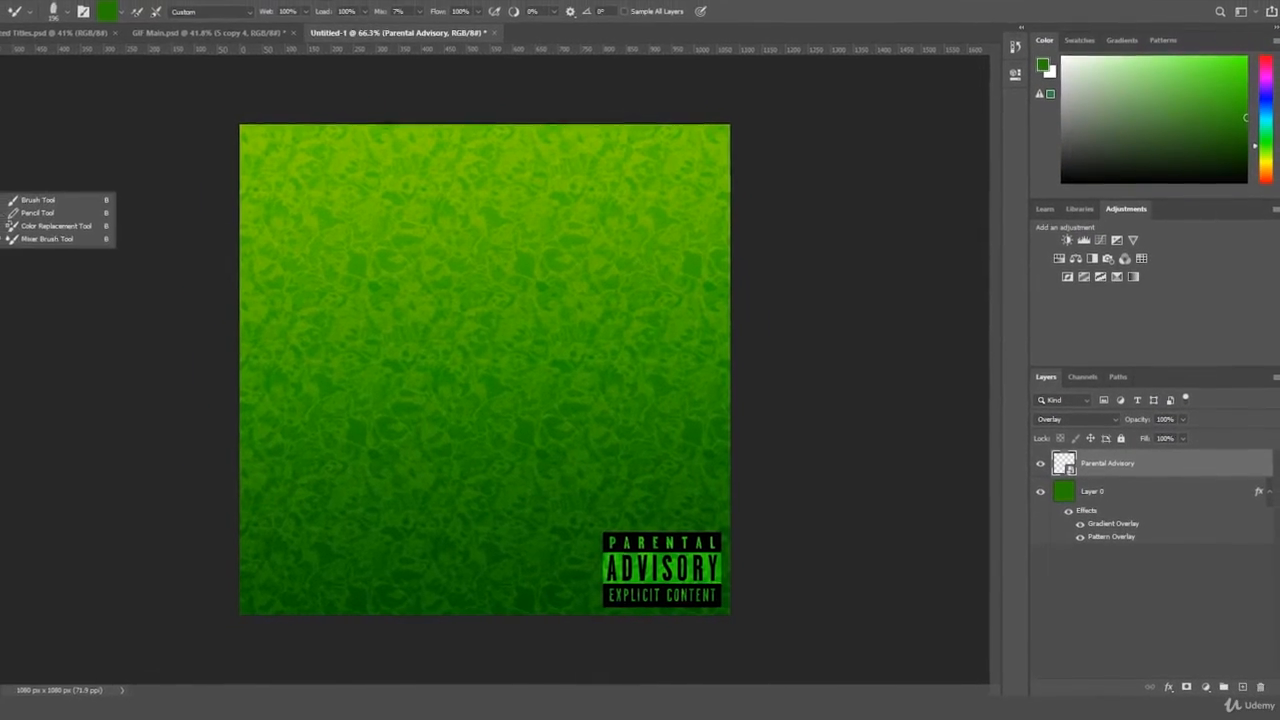
click(38, 200)
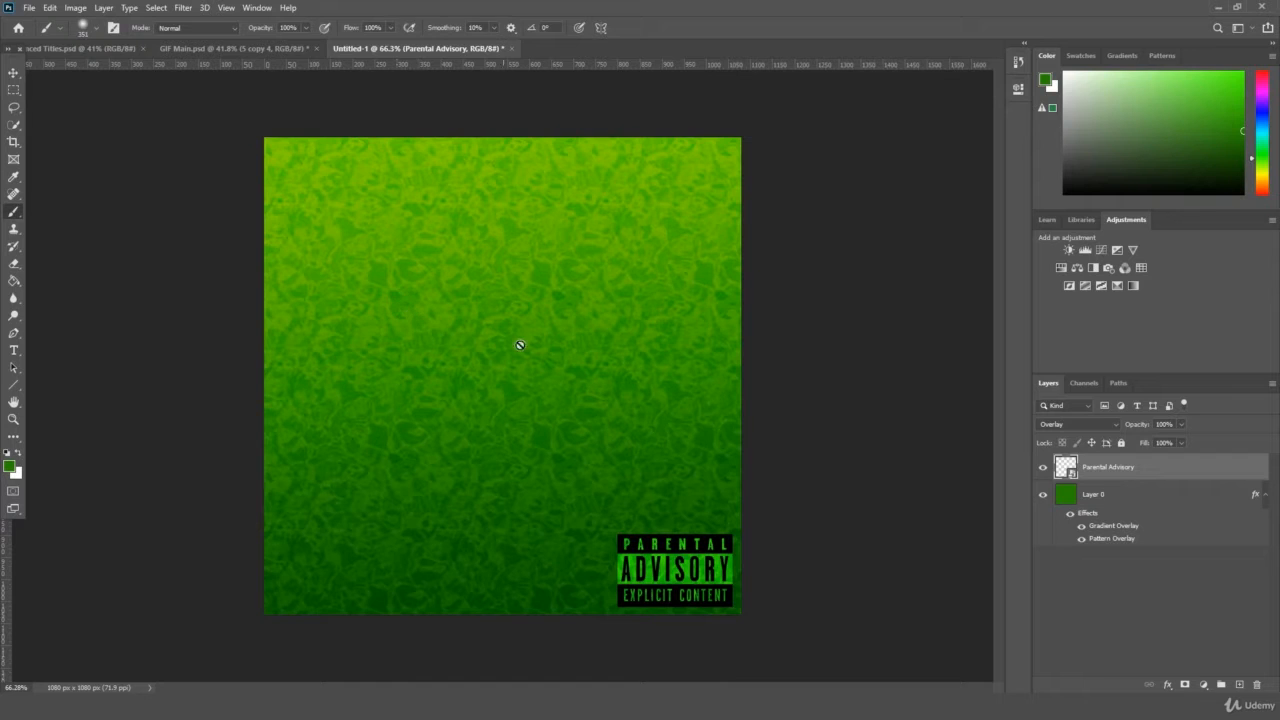
click(1238, 686)
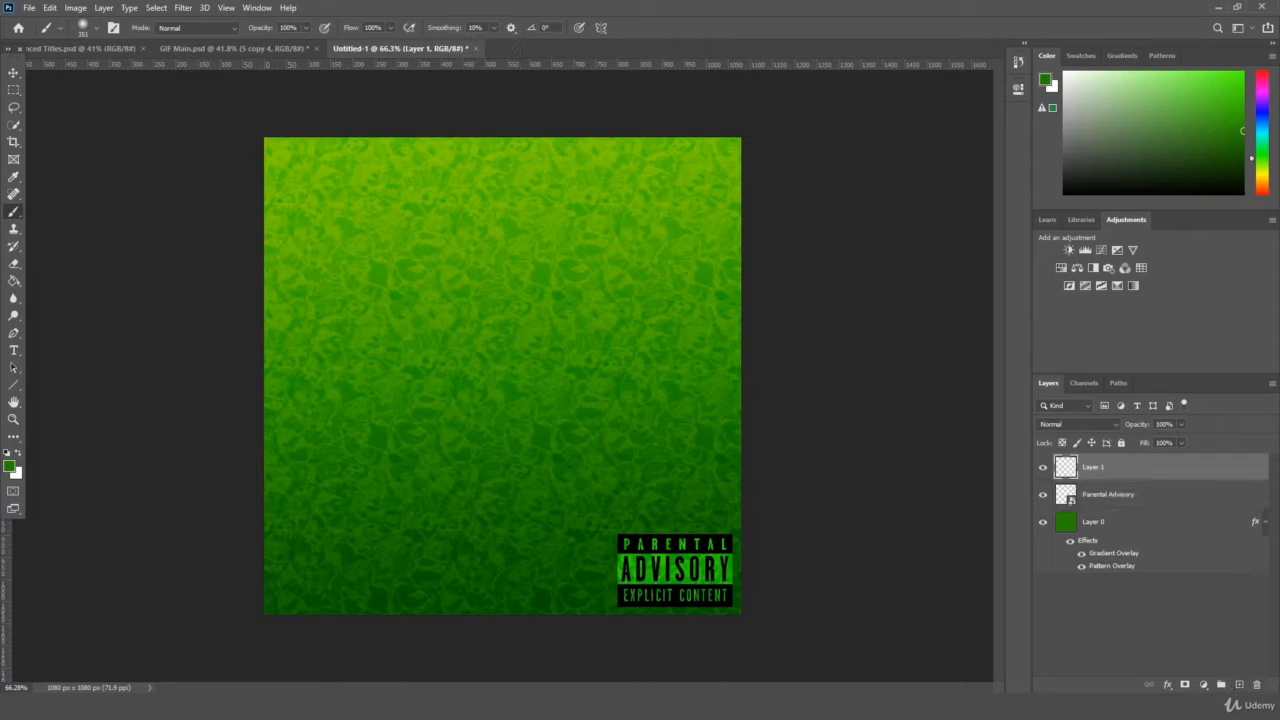
- Choose the Hard Round preset from the General Brushes group
click(90, 25)
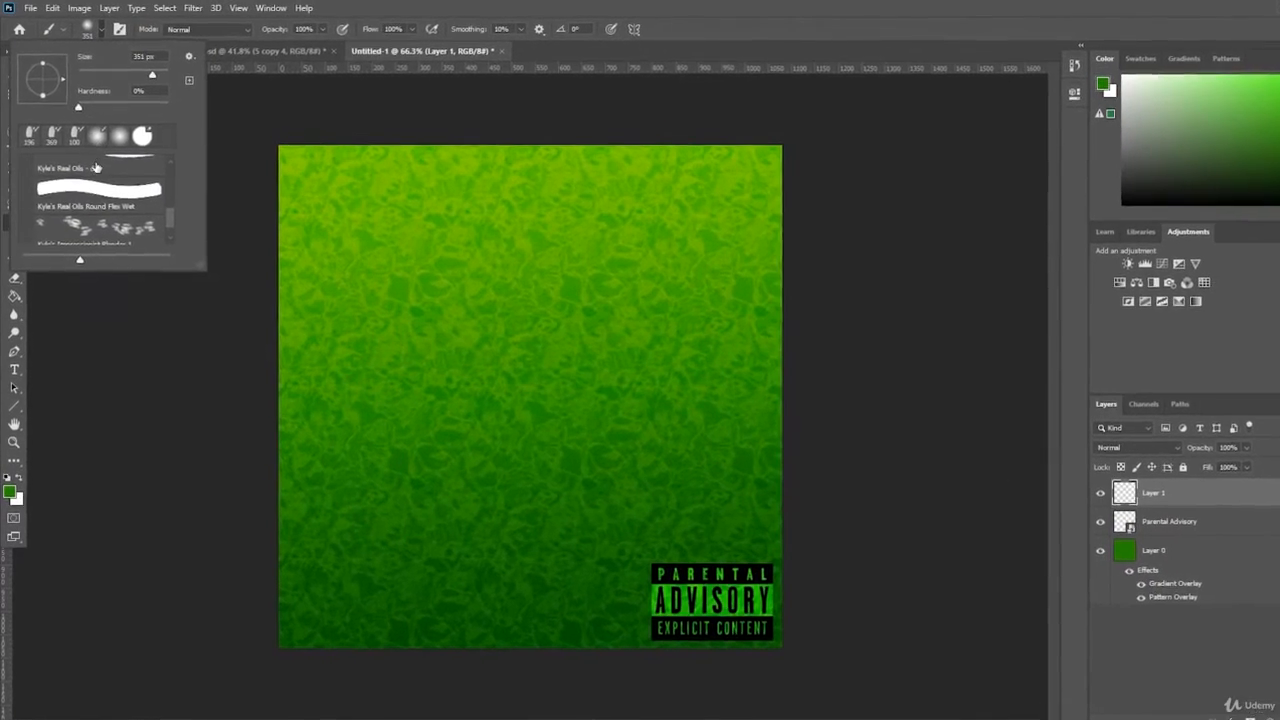
scroll(97, 172, up, 6)
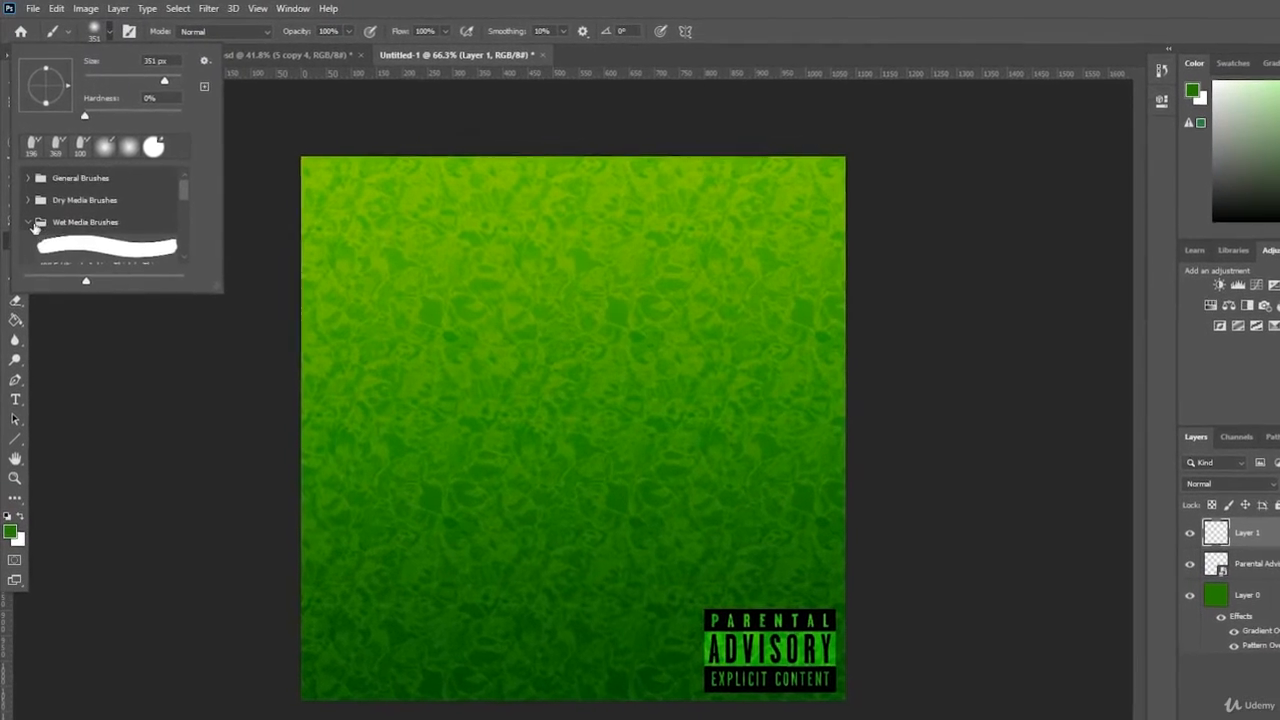
click(24, 206)
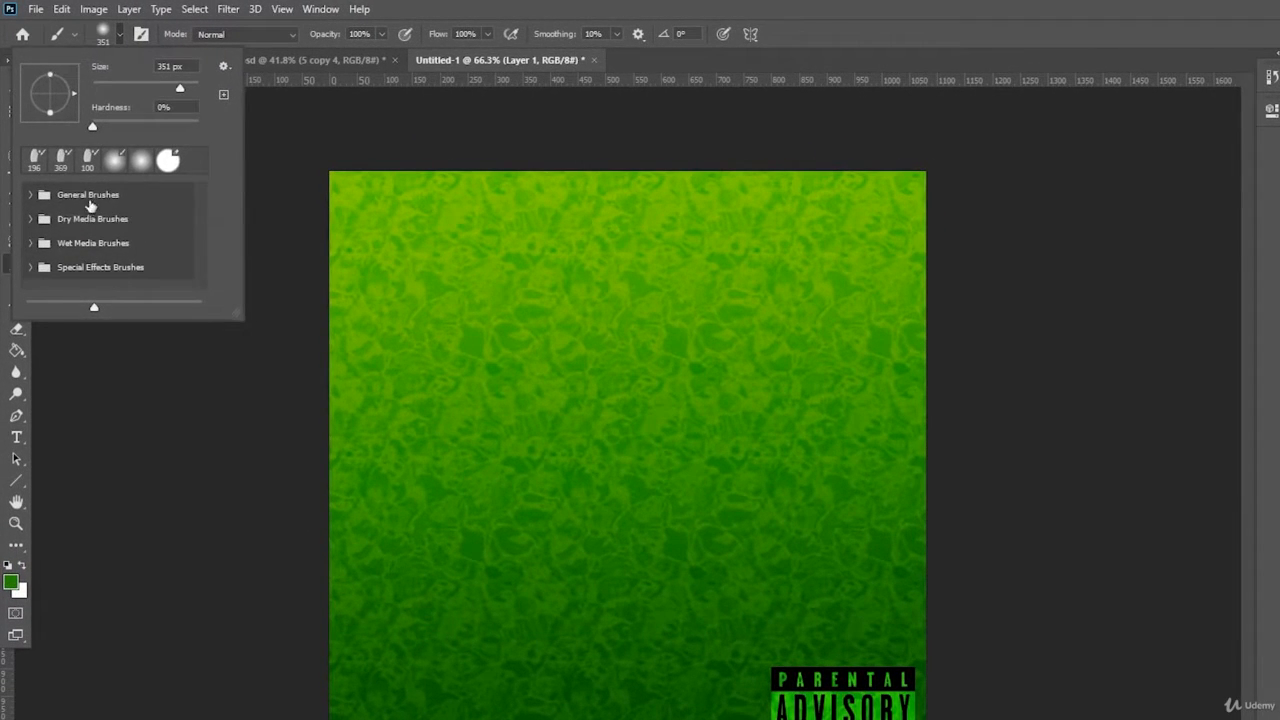
click(29, 195)
click(105, 263)
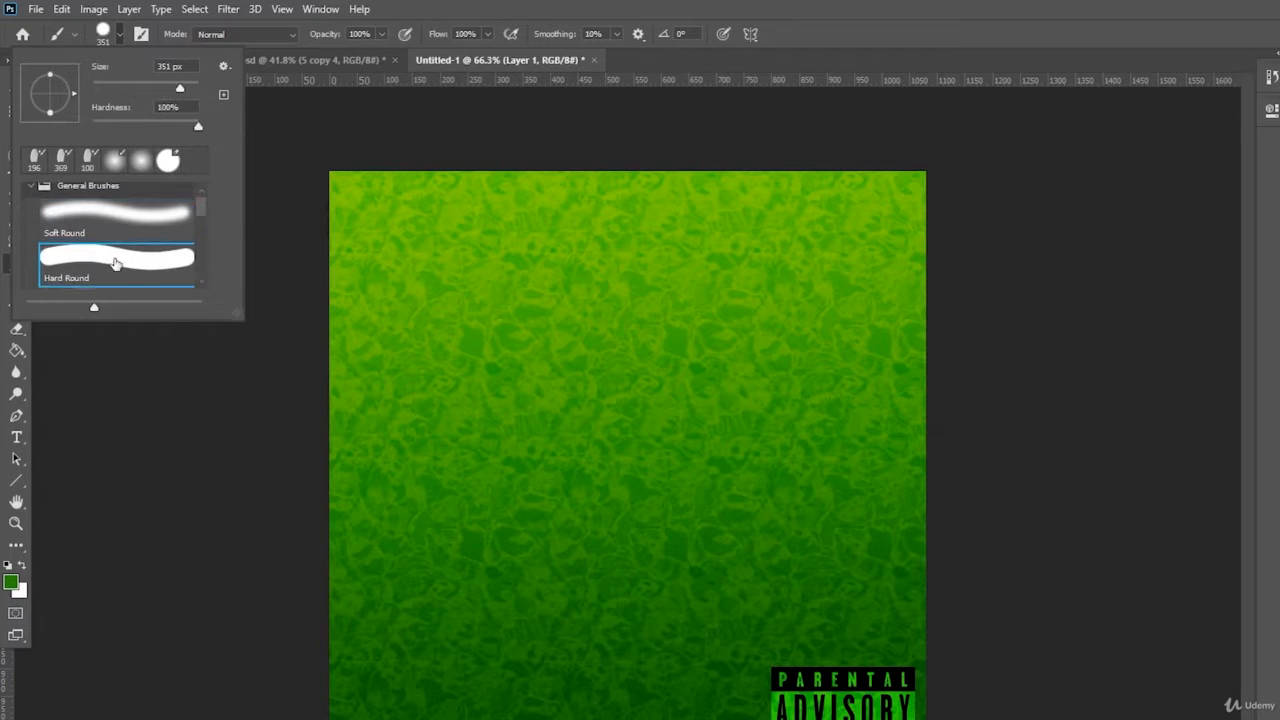
scroll(131, 241, up, 1)
click(30, 196)
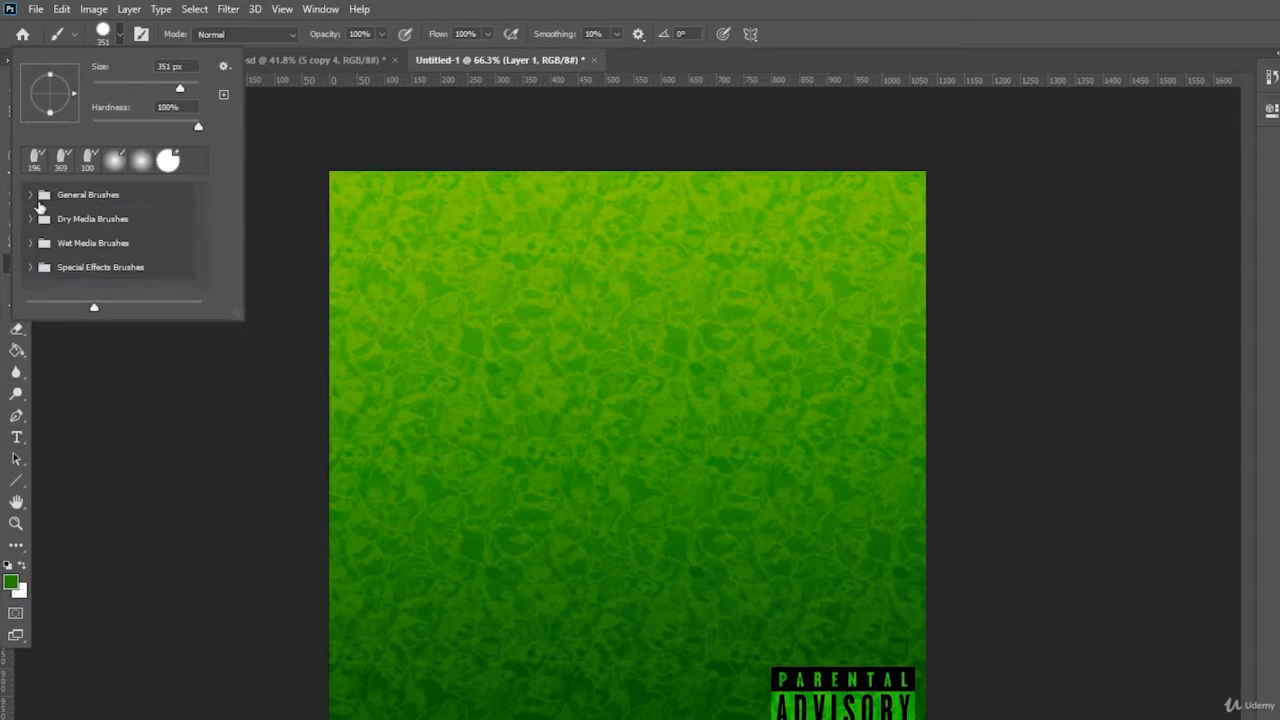
- Choose the Kyle's Real Oils - 01 preset from the Wet Media Brushes group
click(31, 247)
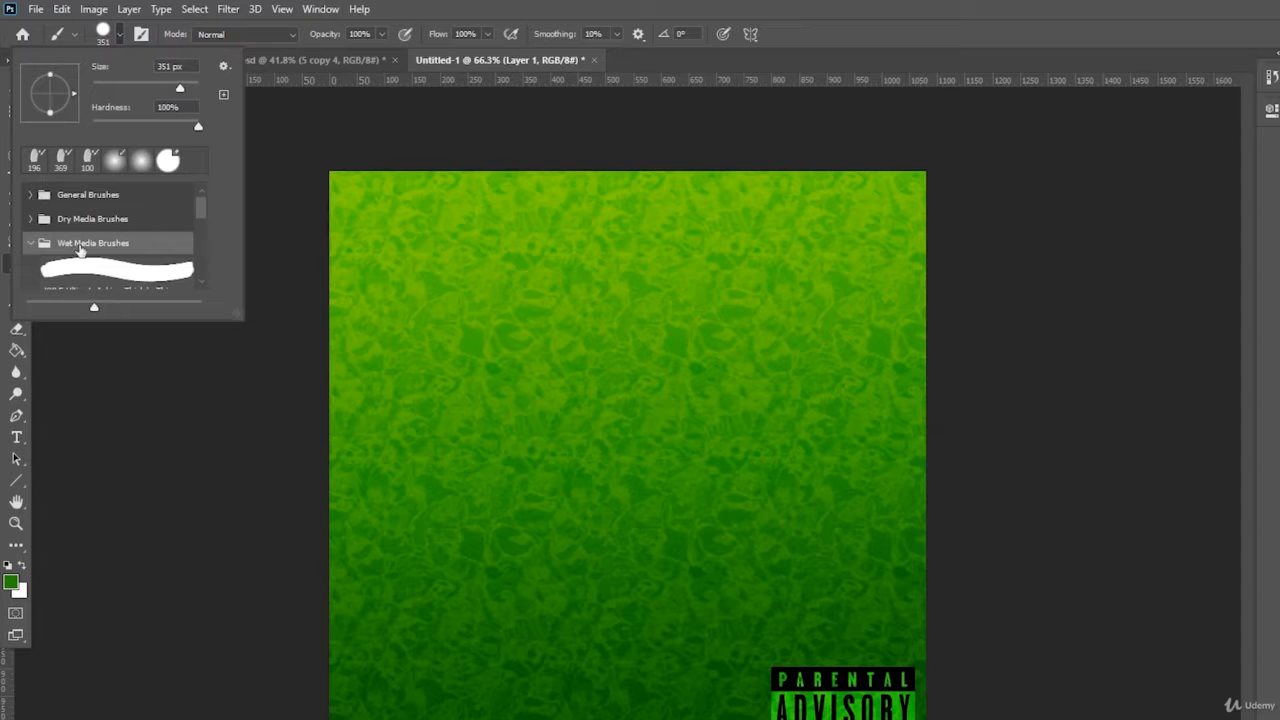
scroll(84, 257, down, 6)
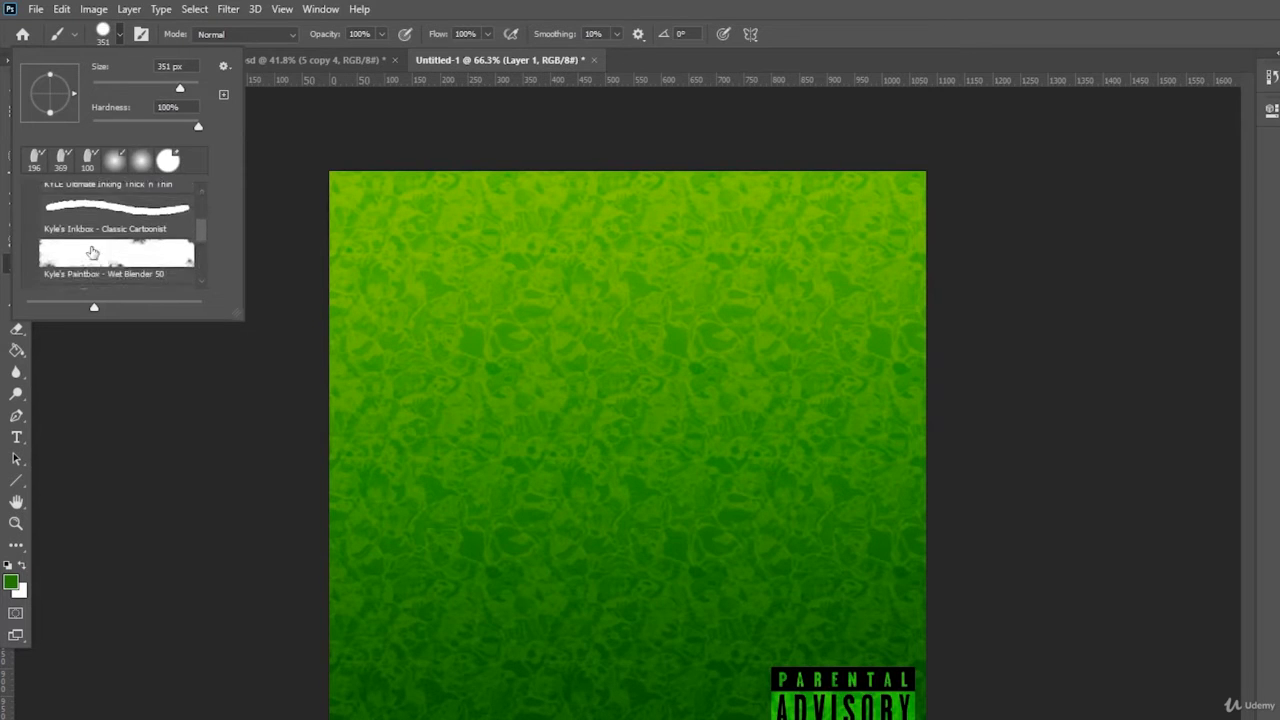
scroll(150, 226, down, 2)
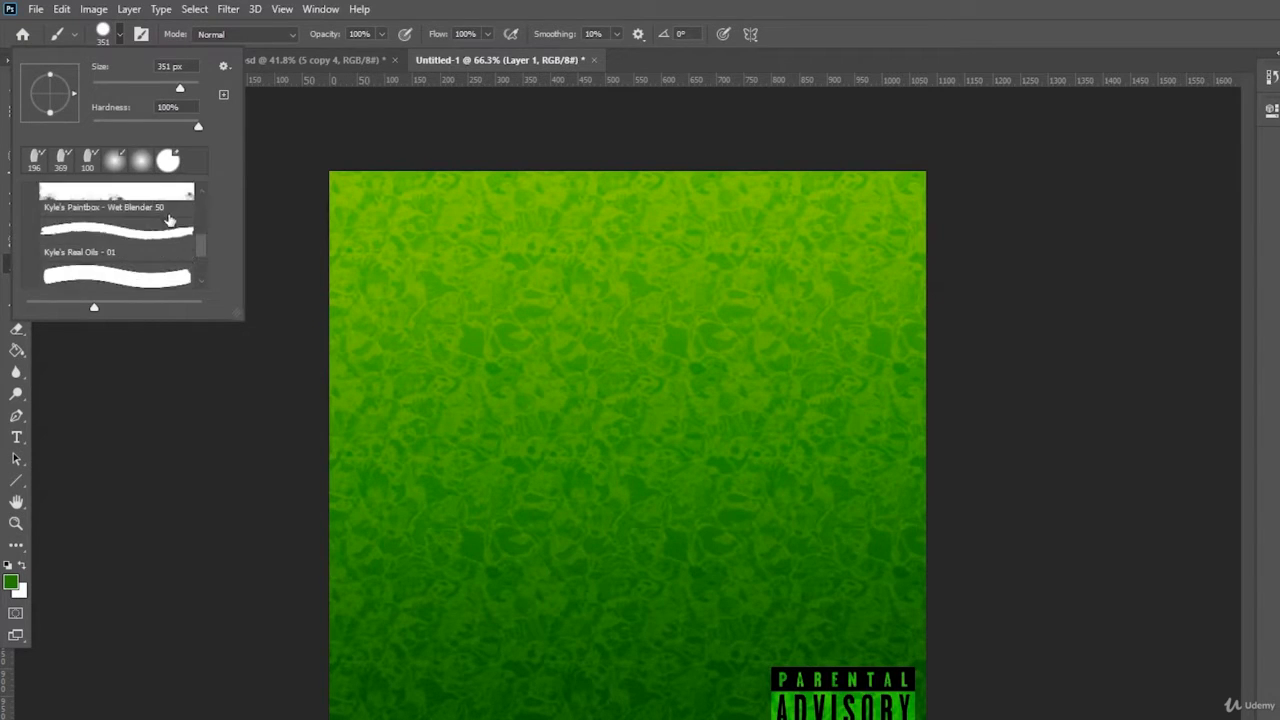
scroll(160, 236, down, 2)
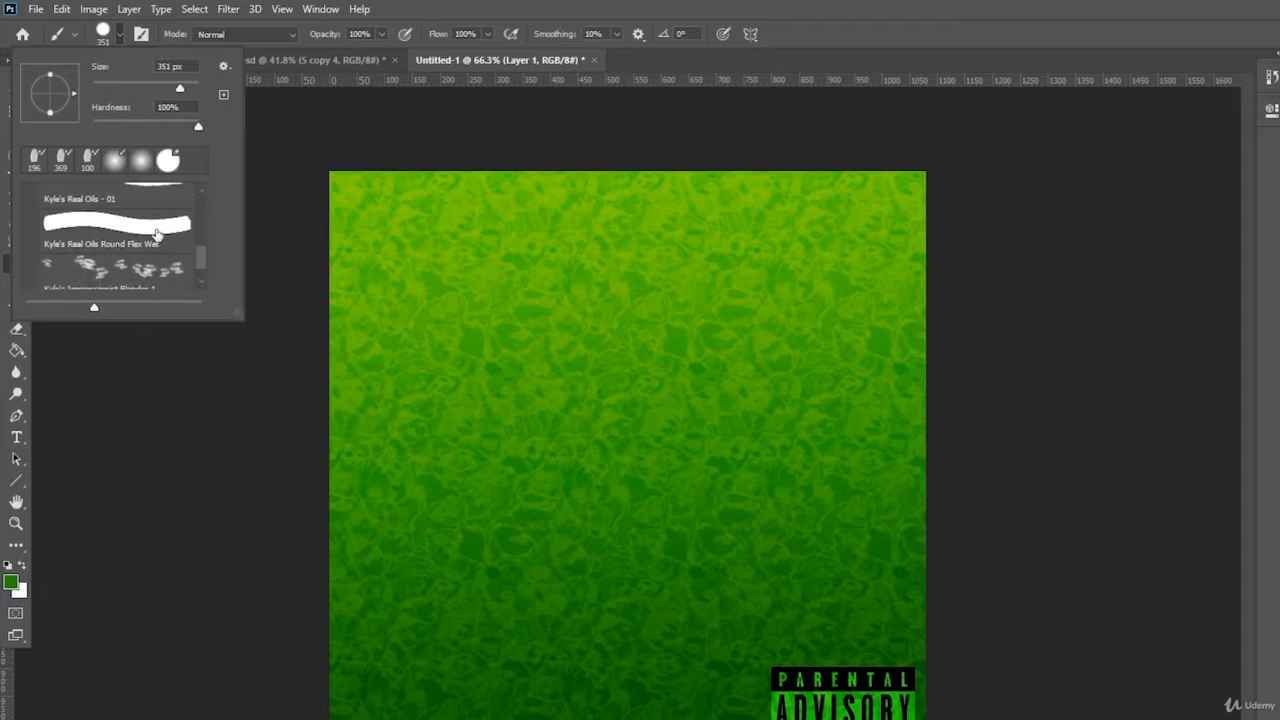
scroll(130, 262, up, 3)
scroll(122, 272, up, 1)
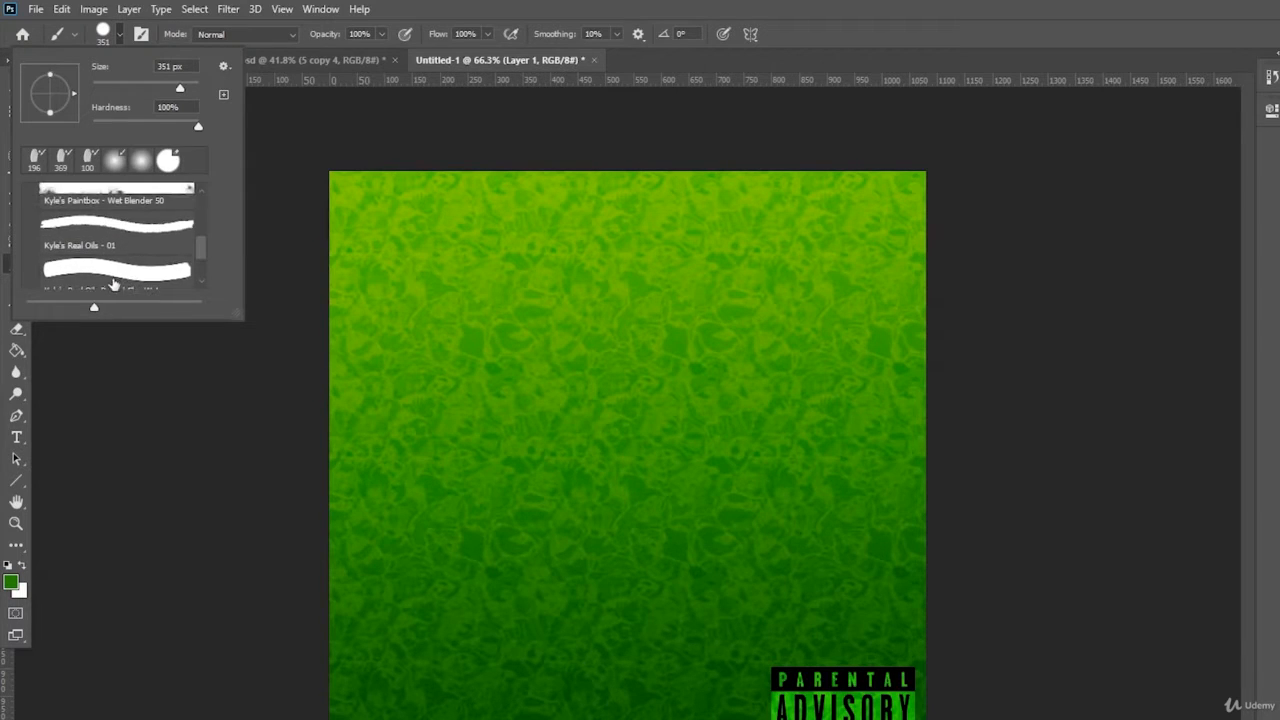
click(147, 228)
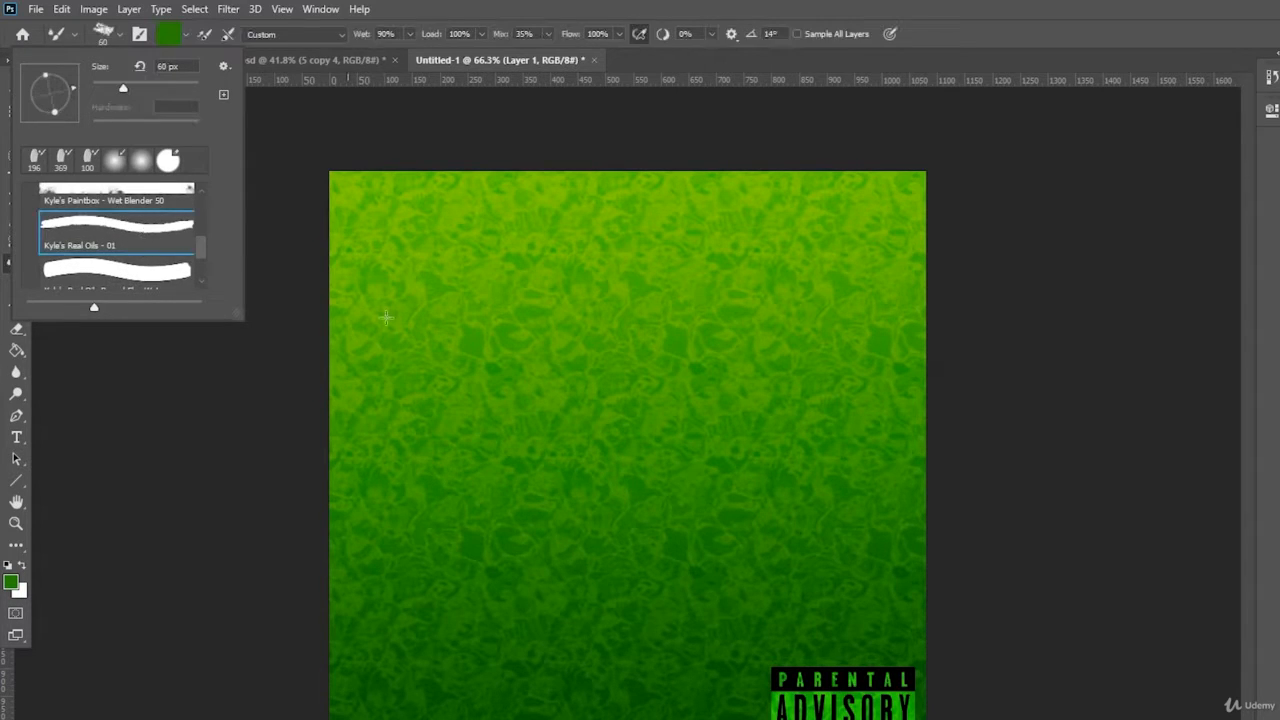
click(537, 12)
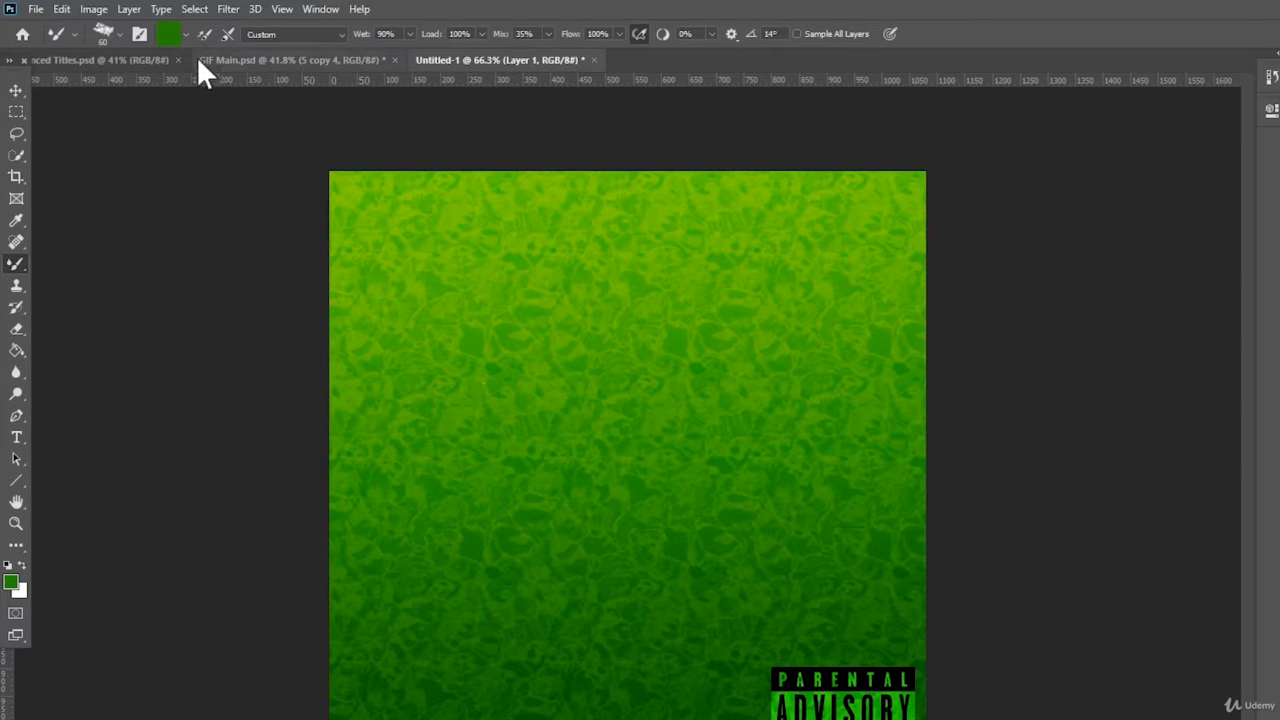
- Set the mixer brush's paint colour to white
click(168, 34)
drag(330, 220, 253, 146)
key(Return)
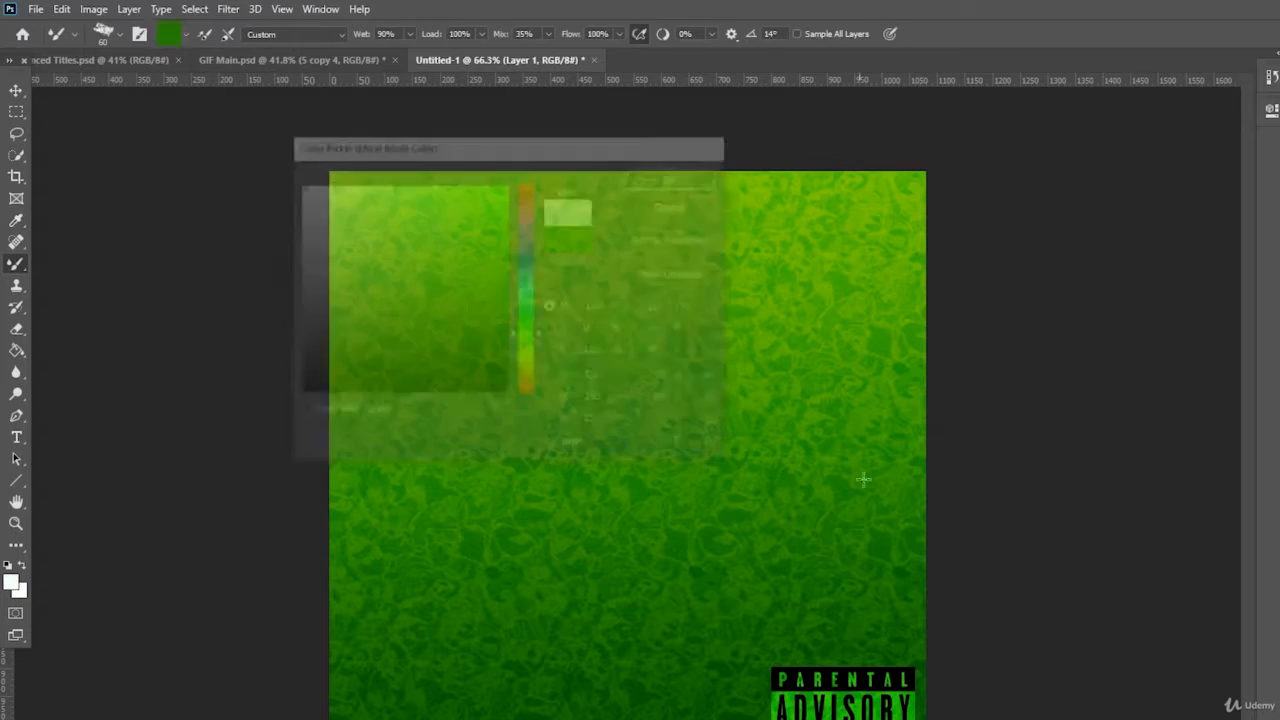
- Try white horizontal strokes across the canvas's middle at brush sizes of 60 and 124 px, undoing each
mouse_move(470, 462)
mouse_down()
mouse_move(595, 434)
mouse_move(822, 456)
mouse_up()
key(ctrl+z)
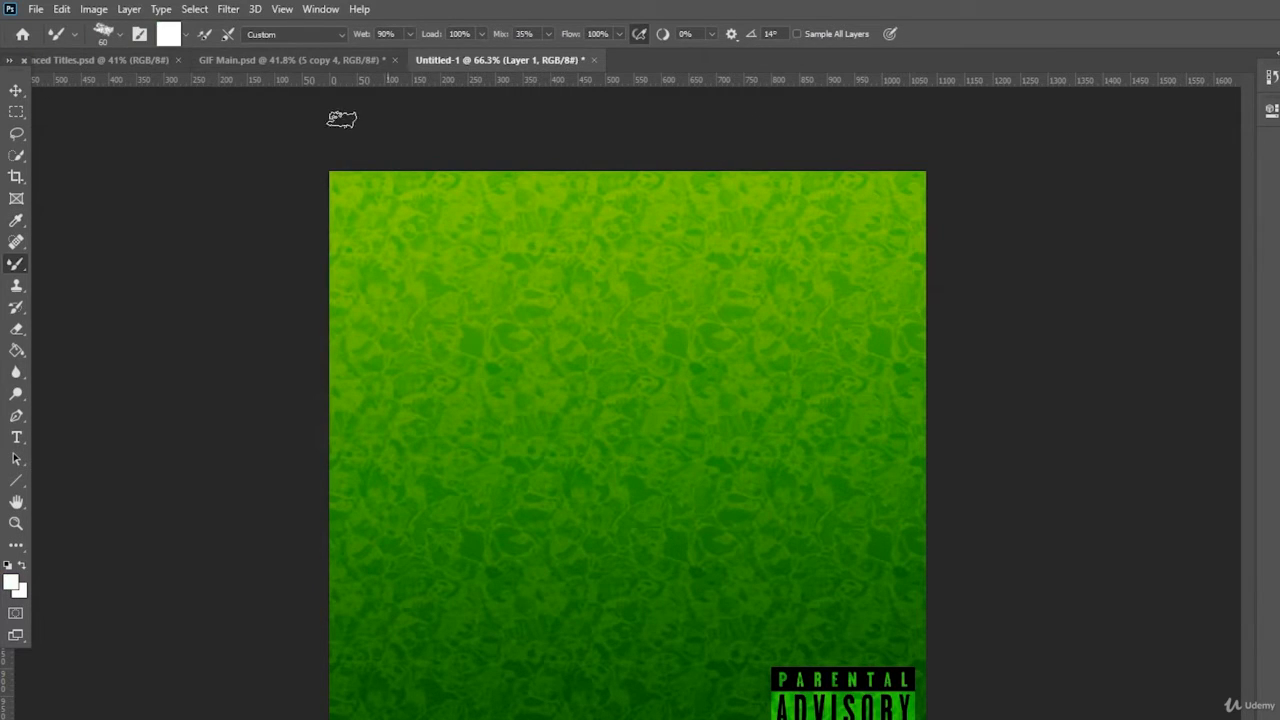
click(120, 34)
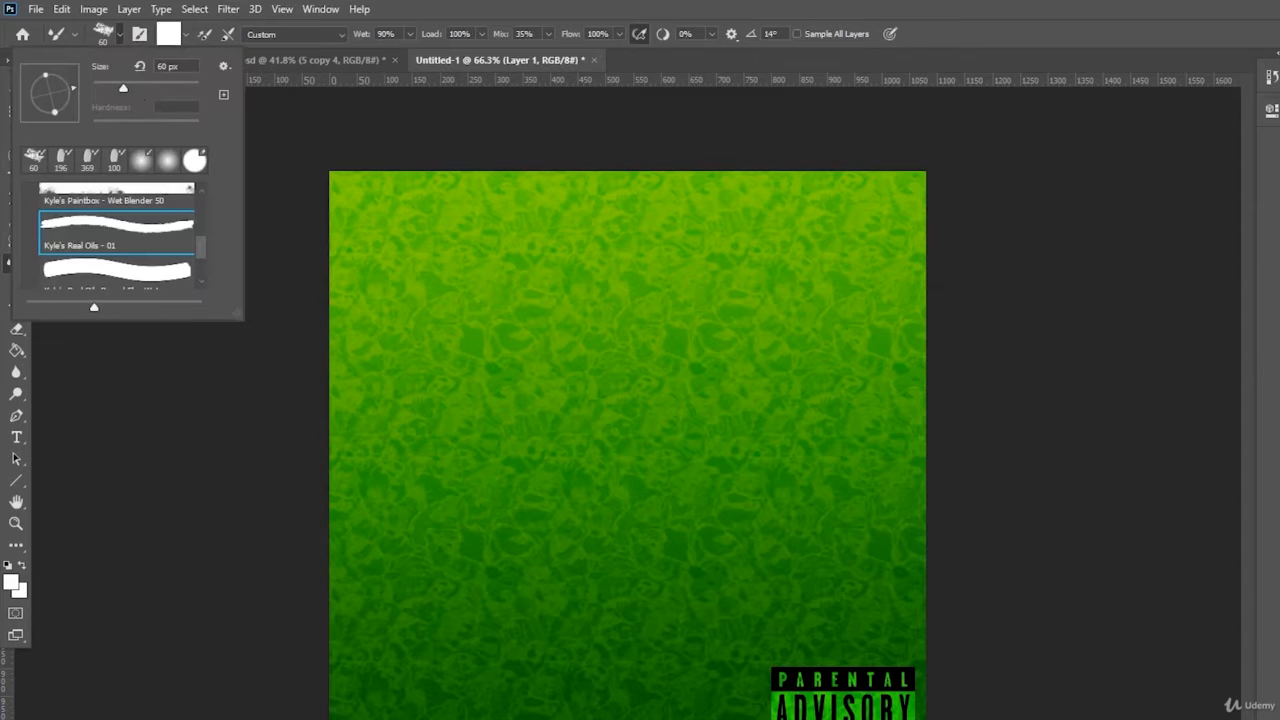
drag(124, 88, 137, 88)
drag(150, 86, 146, 86)
mouse_move(410, 442)
mouse_down()
mouse_move(466, 450)
mouse_move(742, 410)
mouse_up()
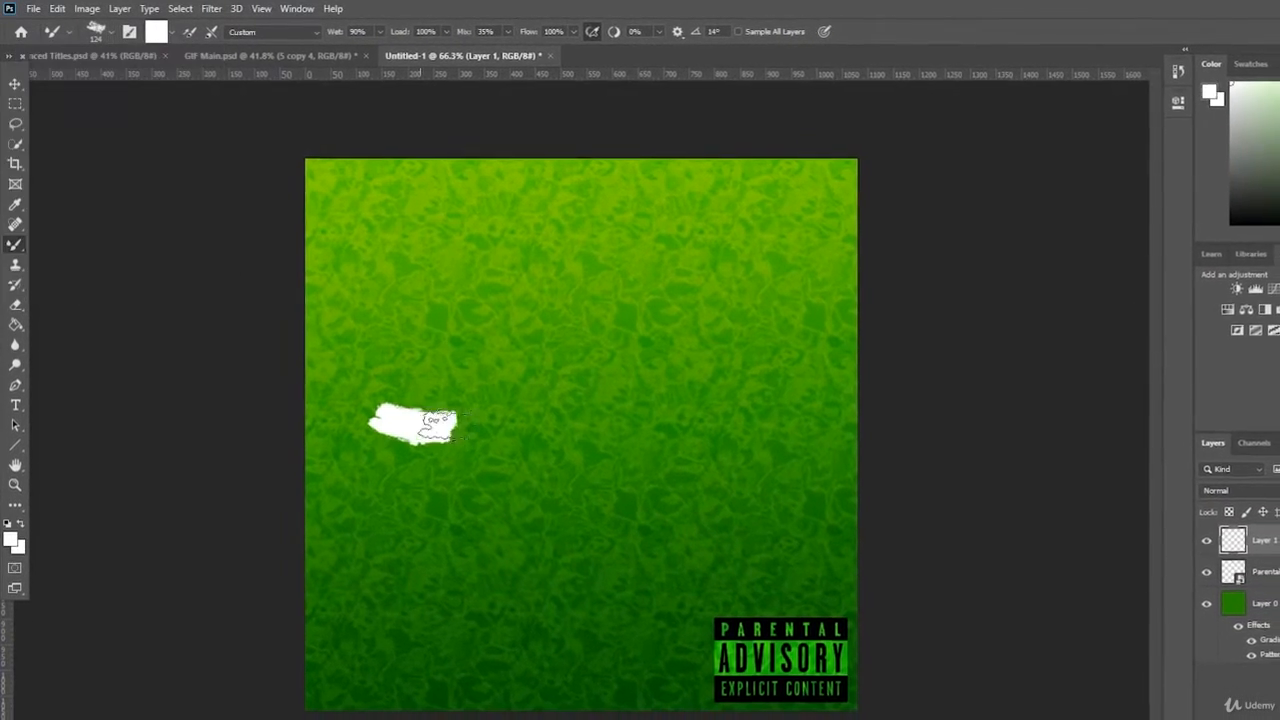
key(ctrl+z)
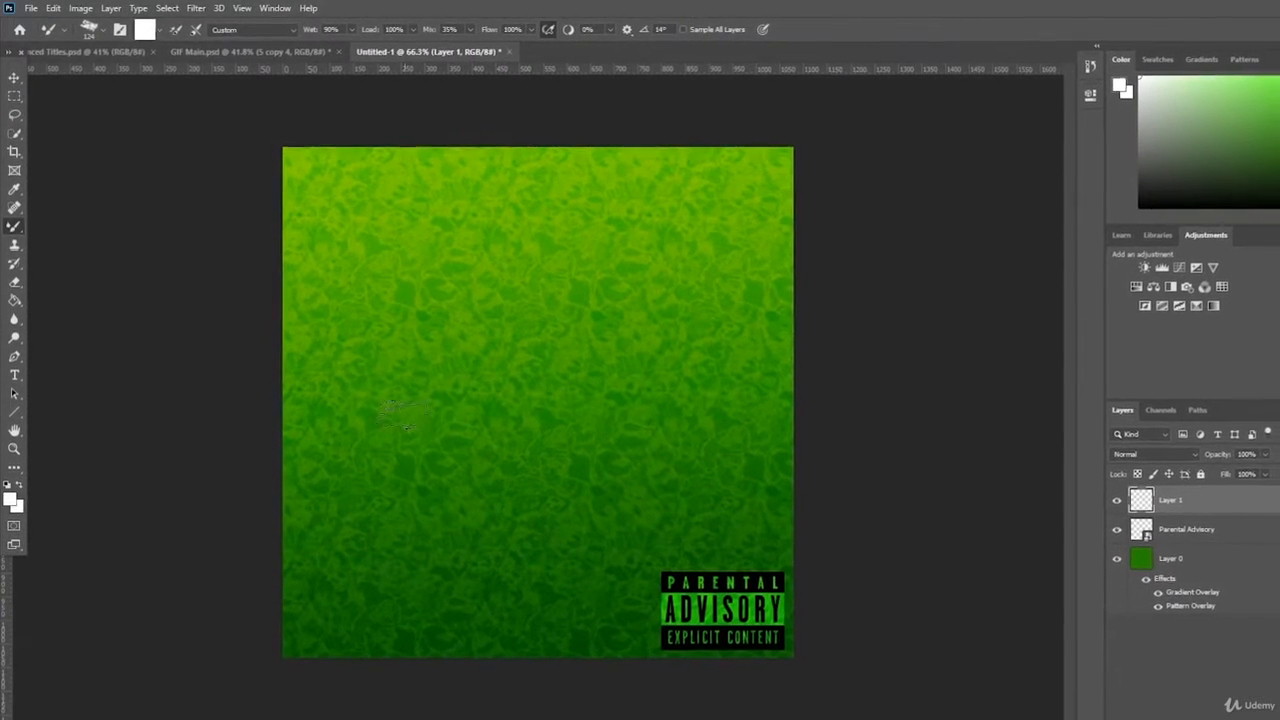
- Enlarge the brush further and paint one wide white horizontal stroke, about 920 px long, across the middle of the new layer
click(100, 30)
drag(130, 72, 145, 71)
drag(341, 362, 652, 362)
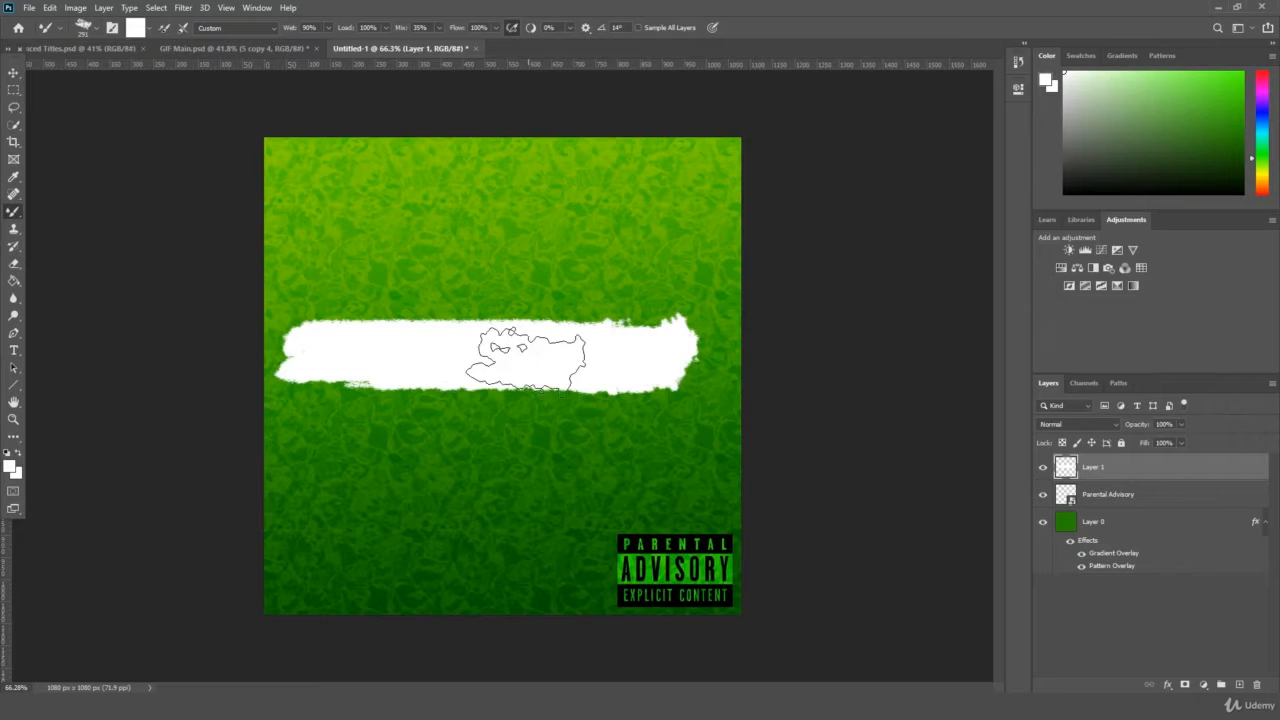
key(ctrl+z)
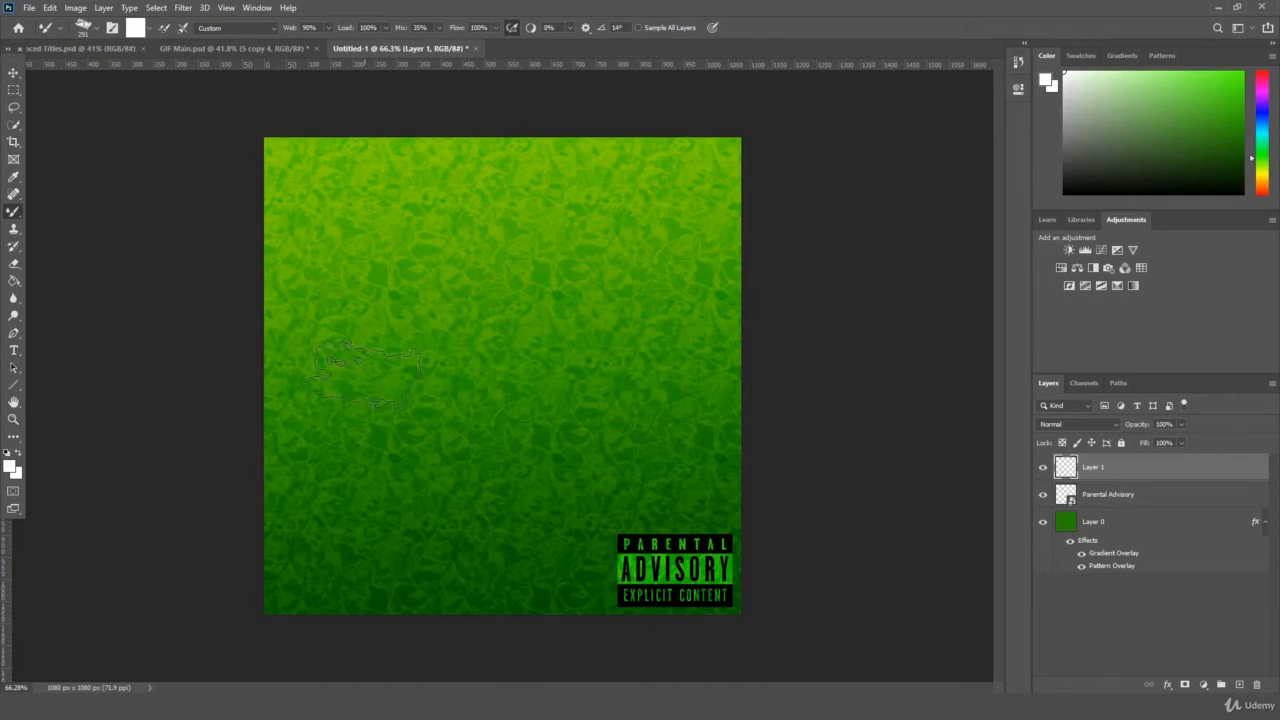
drag(360, 372, 650, 374)
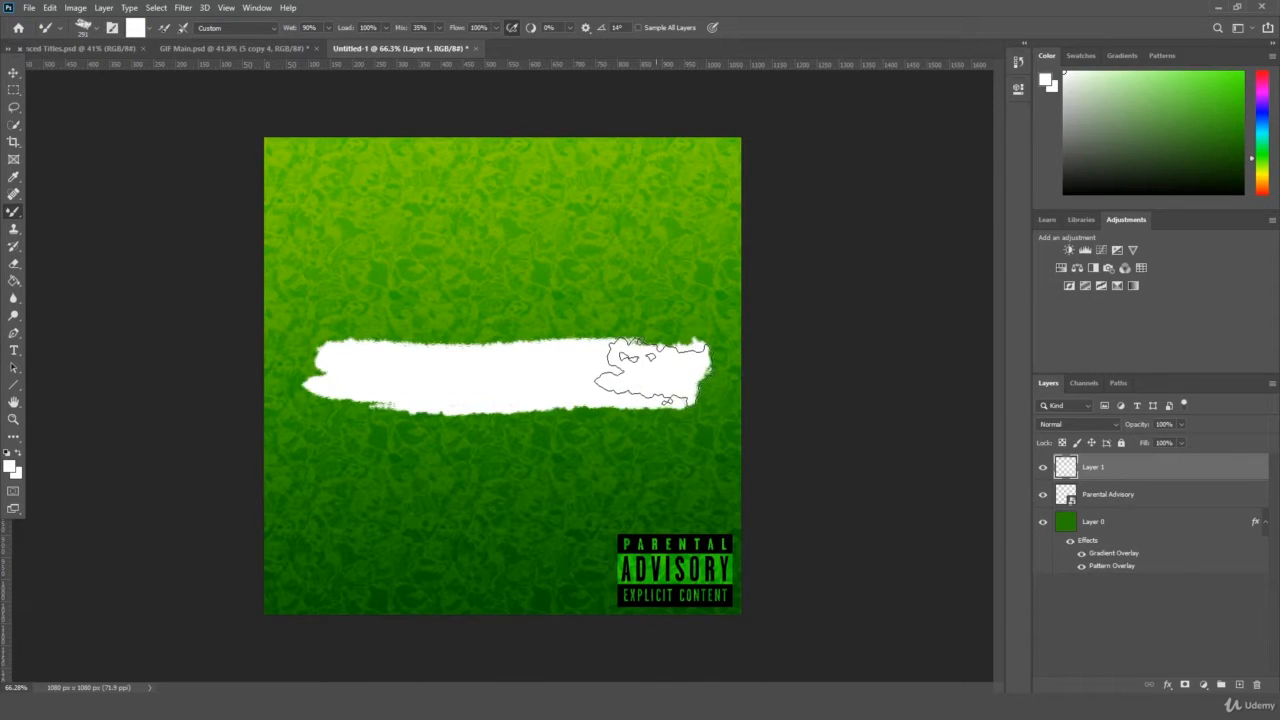
- Hide the first stroke's layer, add another layer and paint a second wide white stroke across the canvas's middle
click(1043, 468)
click(1043, 468)
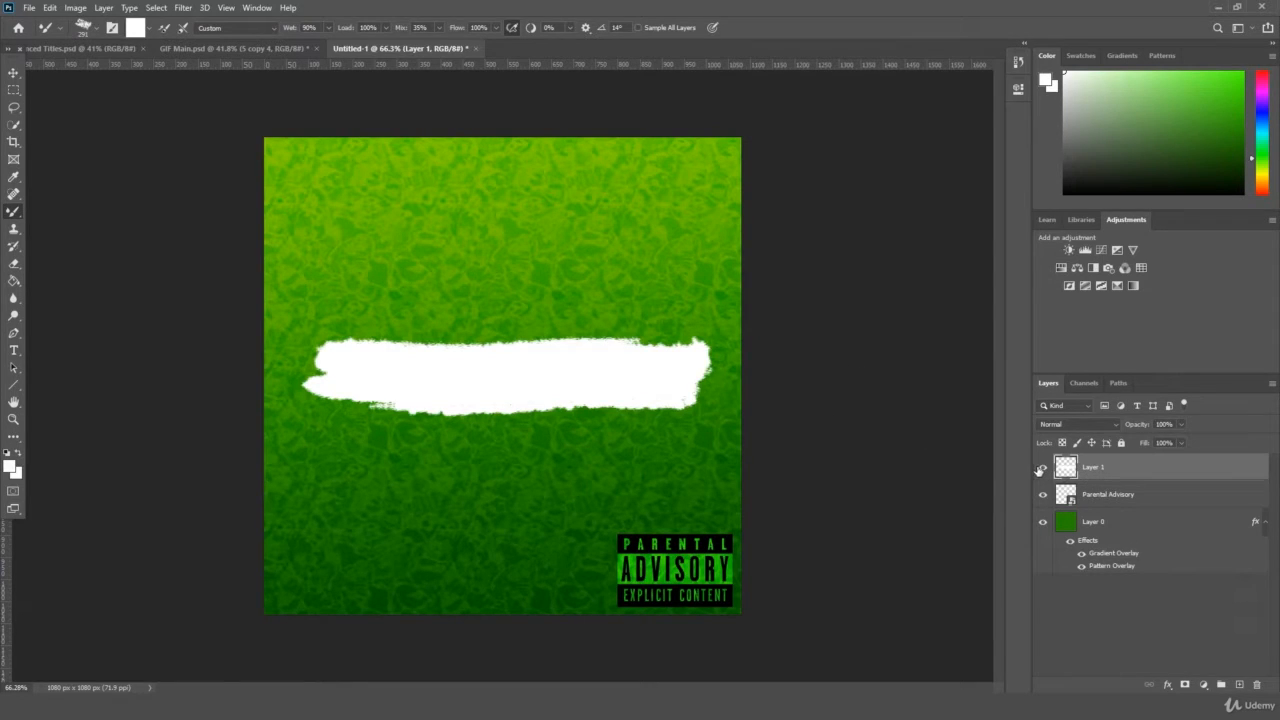
click(1043, 468)
click(1240, 685)
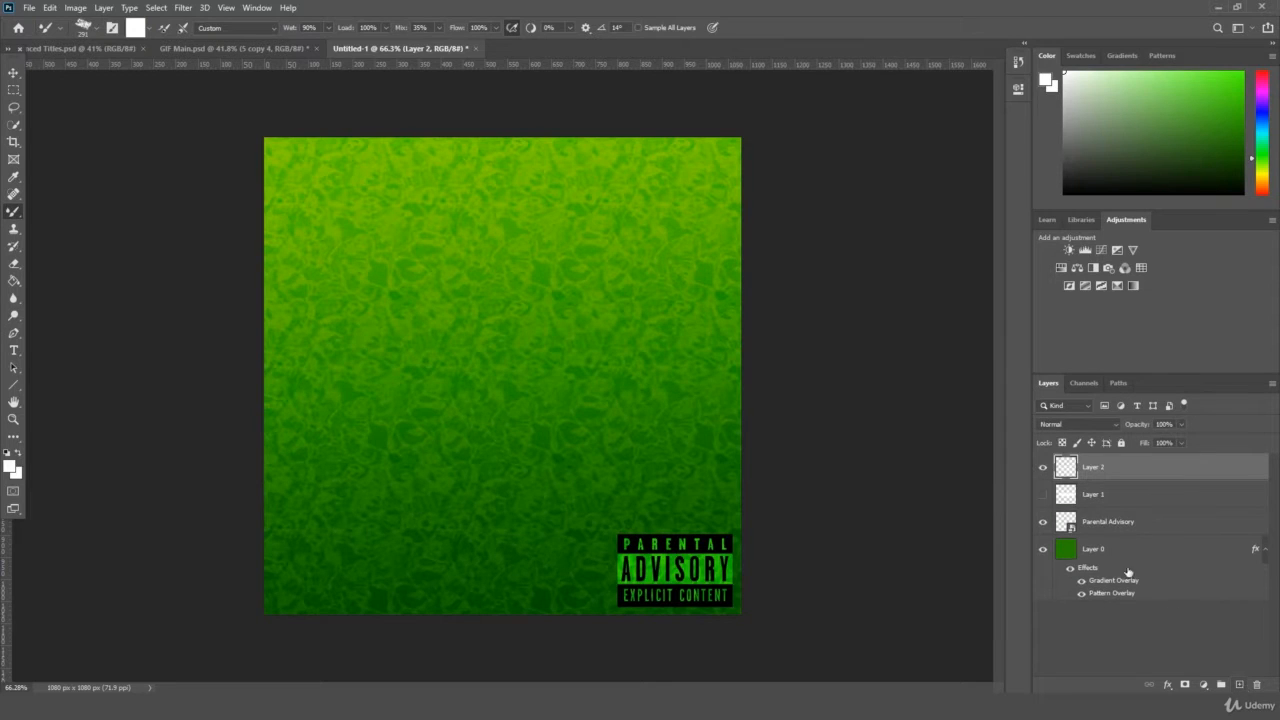
drag(355, 369, 656, 370)
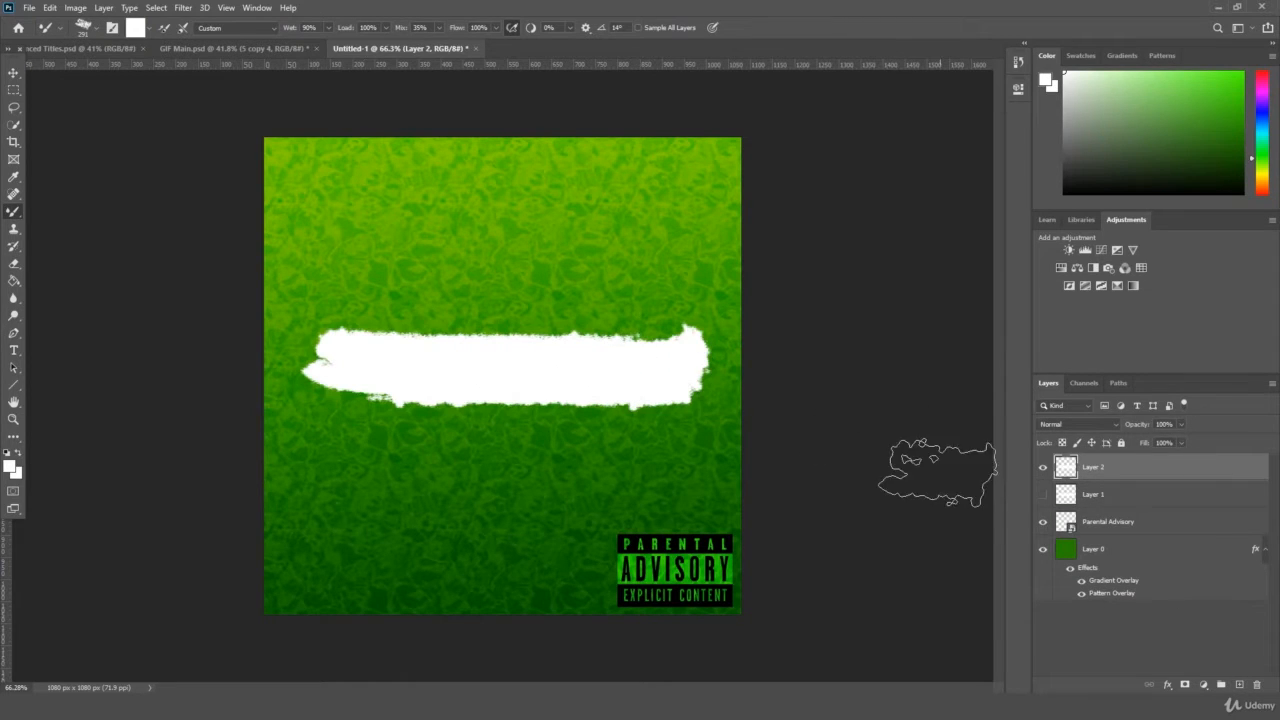
- Hide Layer 2, add another layer and paint a third wide white stroke across the canvas's middle
click(1042, 468)
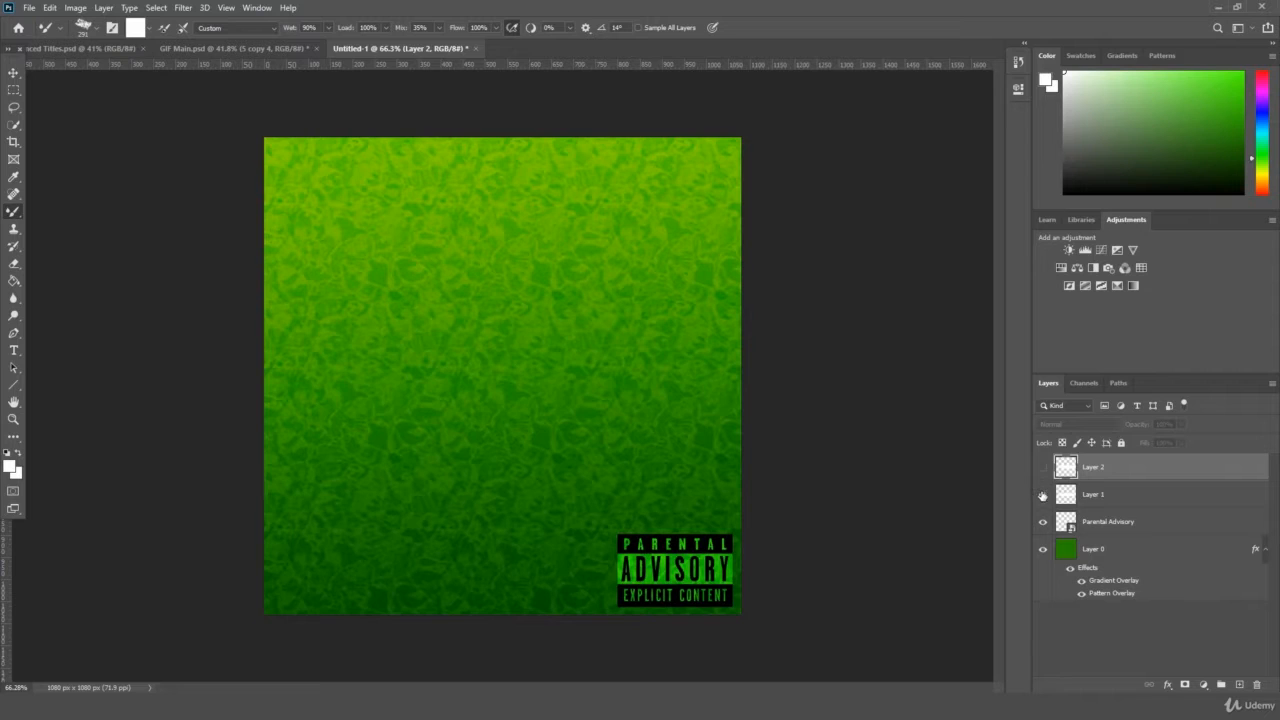
click(1042, 495)
click(1042, 495)
click(1043, 468)
click(1043, 468)
click(1239, 685)
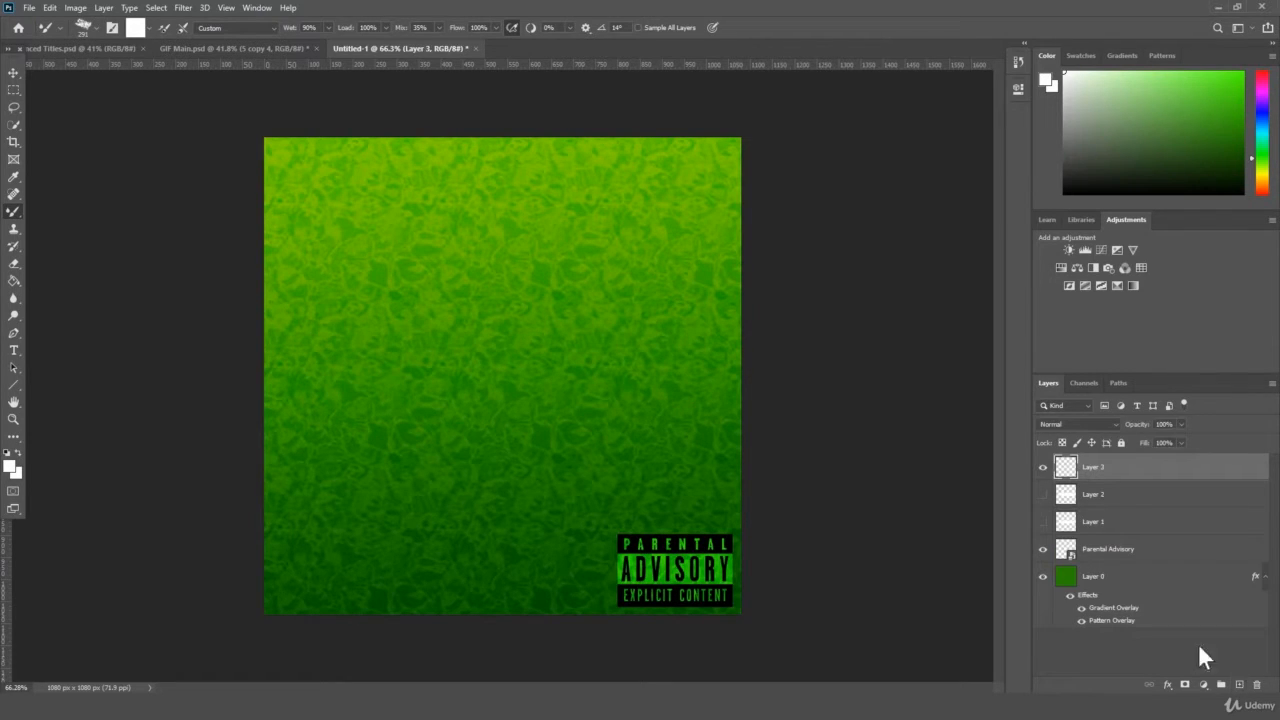
drag(366, 372, 680, 366)
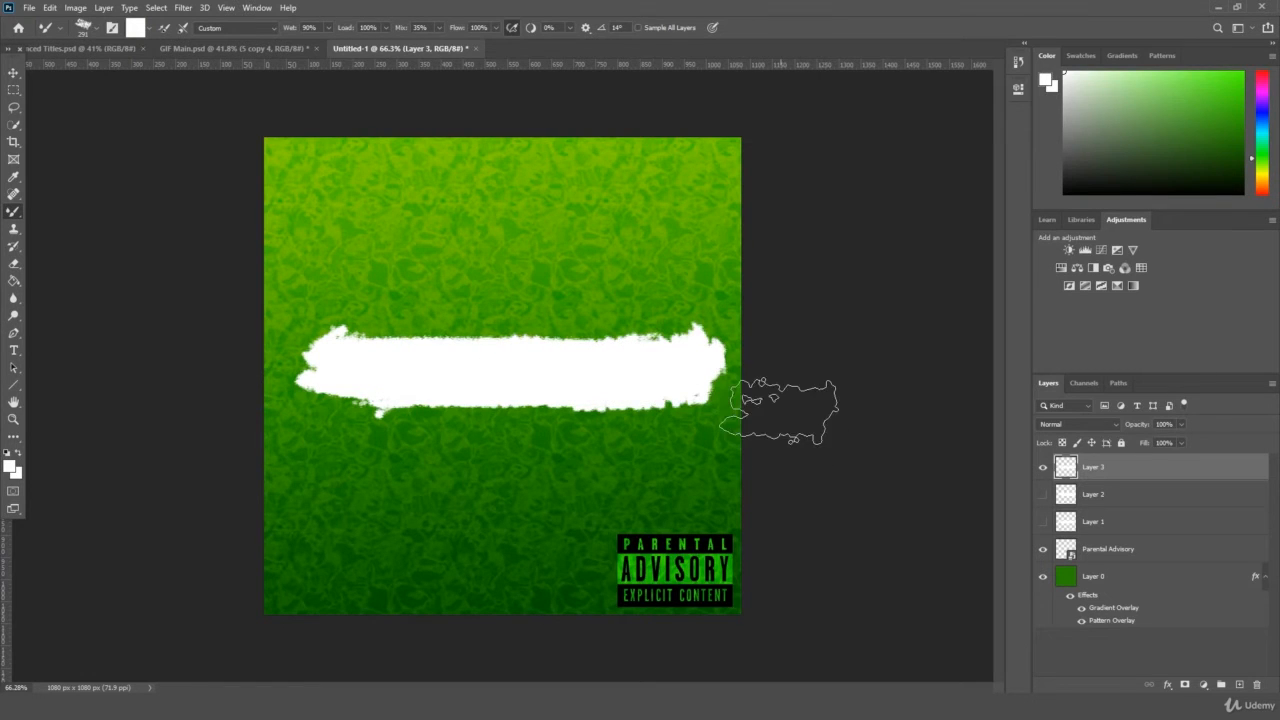
- Show Layer 2 and Layer 1 and hide Layer 3 to compare the stroke variations
click(1043, 495)
click(1043, 522)
click(1043, 470)
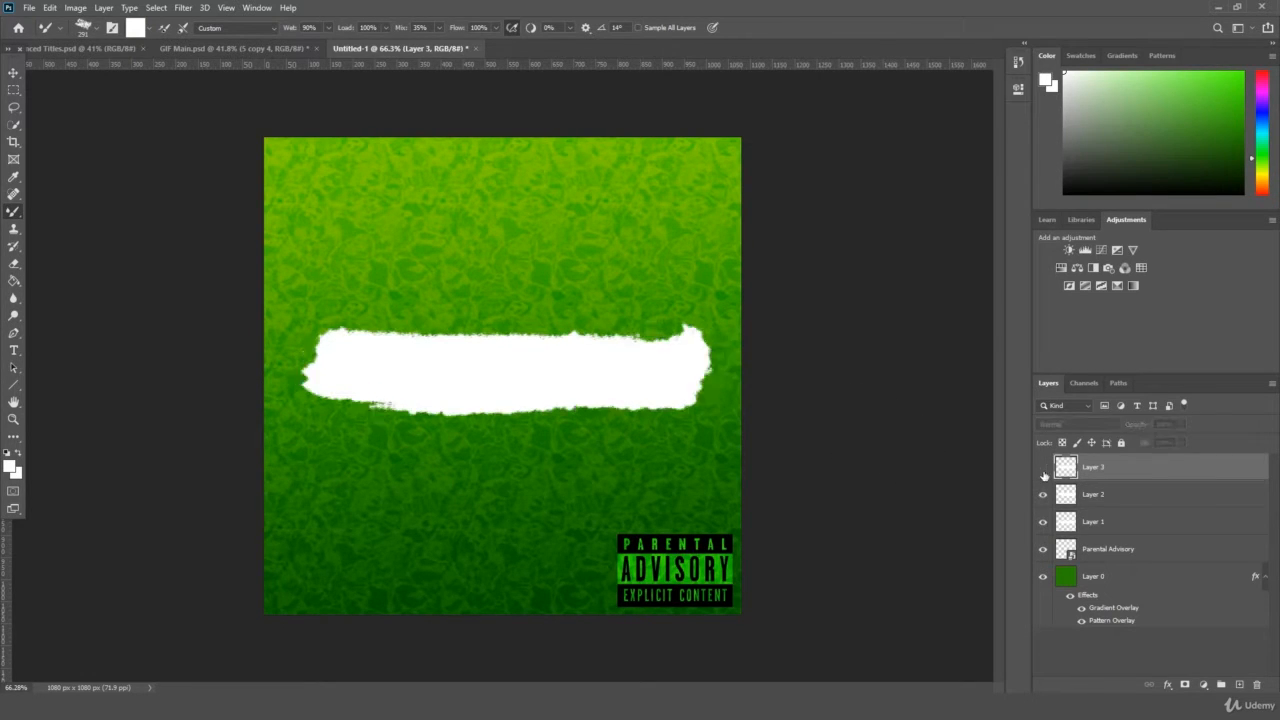
- Toggle the visibility of Layer 1, Layer 2 and Layer 3 to compare the white strokes separately and together
click(1043, 495)
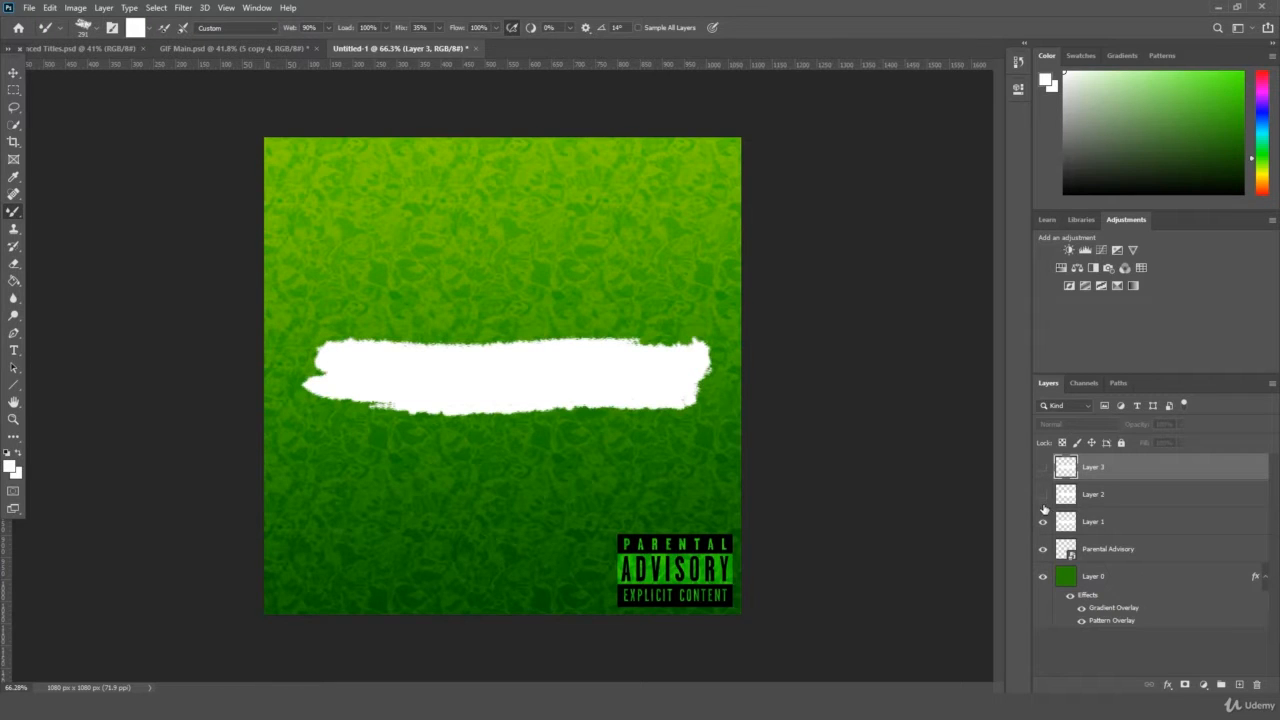
click(1043, 495)
click(1043, 467)
click(1044, 522)
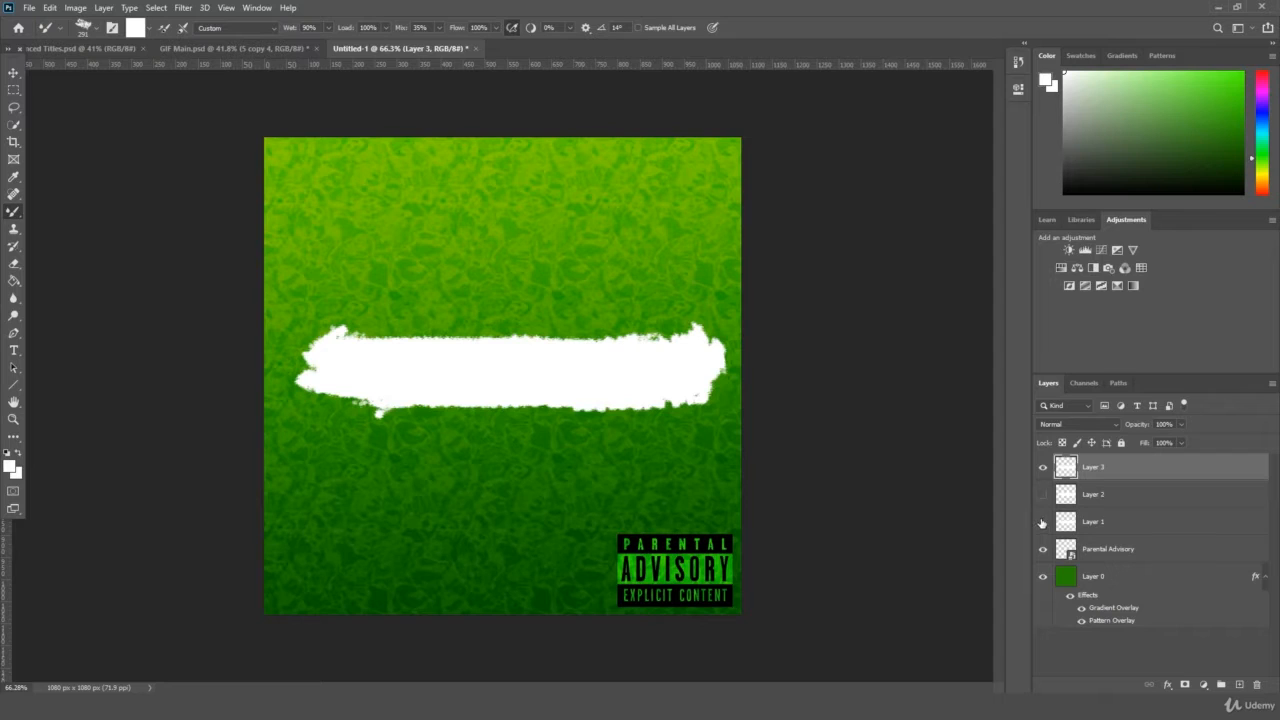
click(1043, 467)
click(1043, 522)
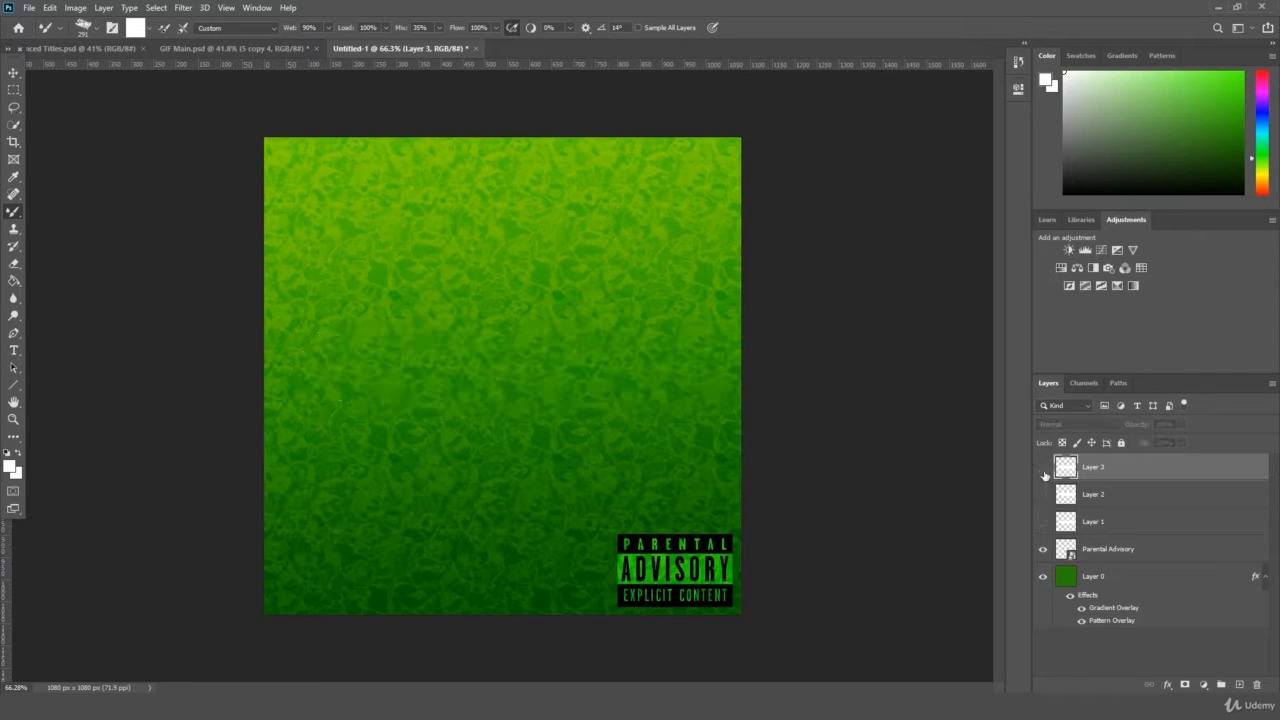
click(1043, 521)
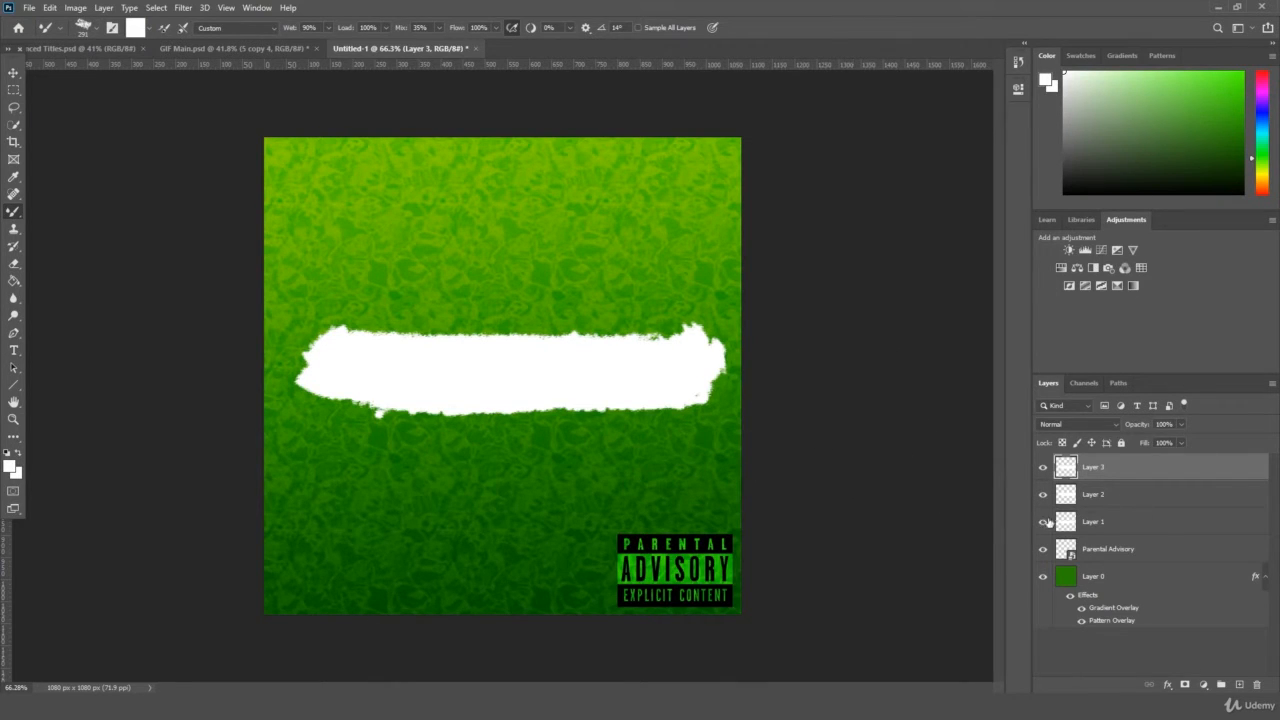
drag(1043, 525, 1041, 468)
click(1043, 467)
click(1043, 494)
click(1043, 494)
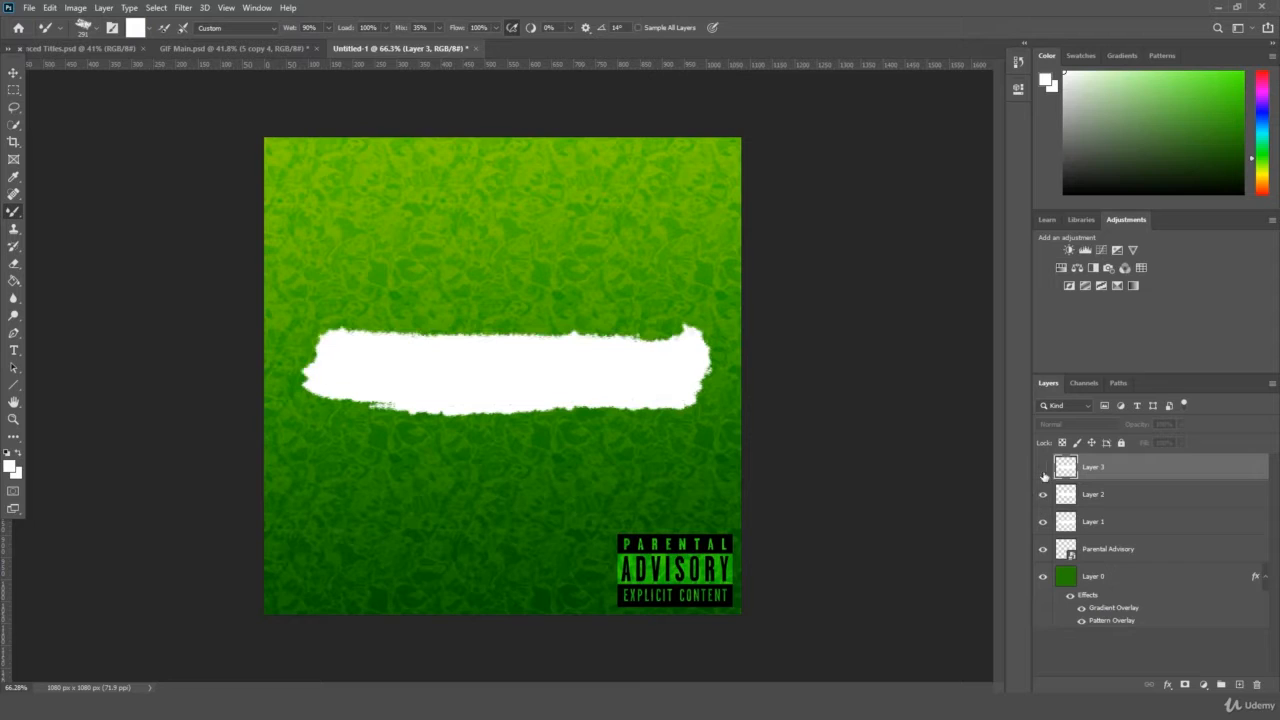
click(1043, 467)
click(1043, 494)
click(1043, 467)
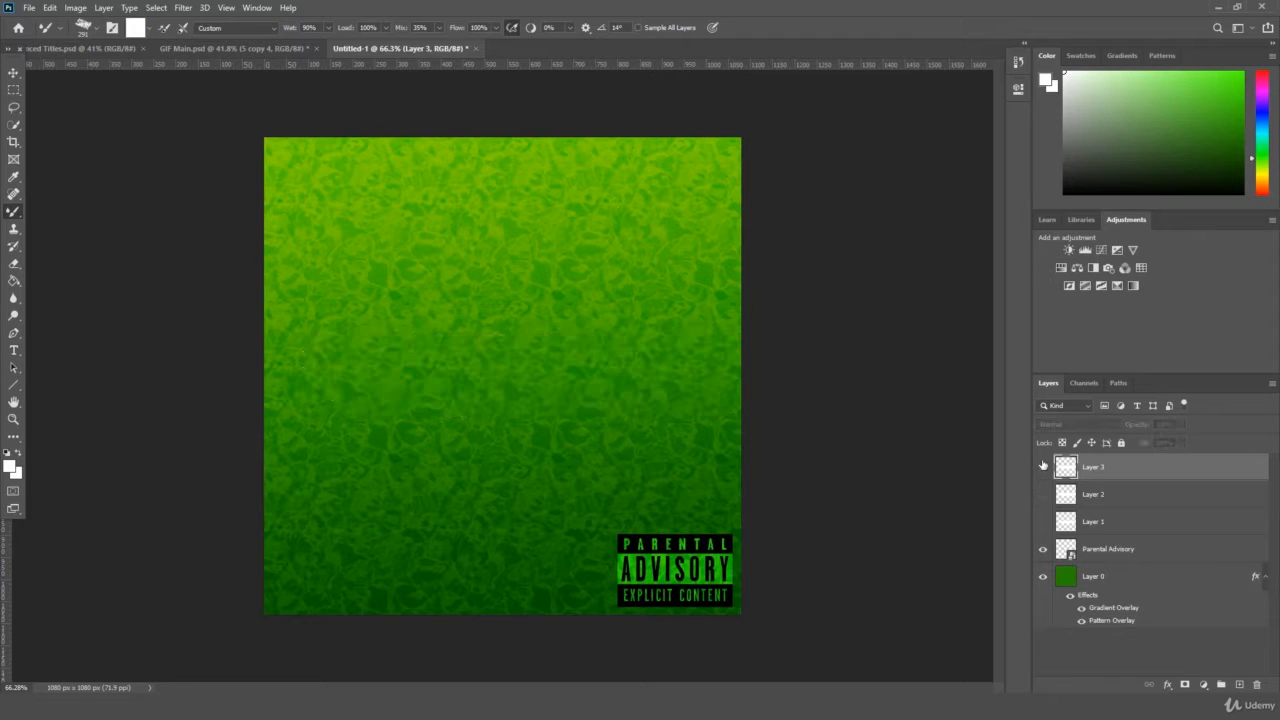
click(1043, 467)
click(1043, 494)
click(1043, 523)
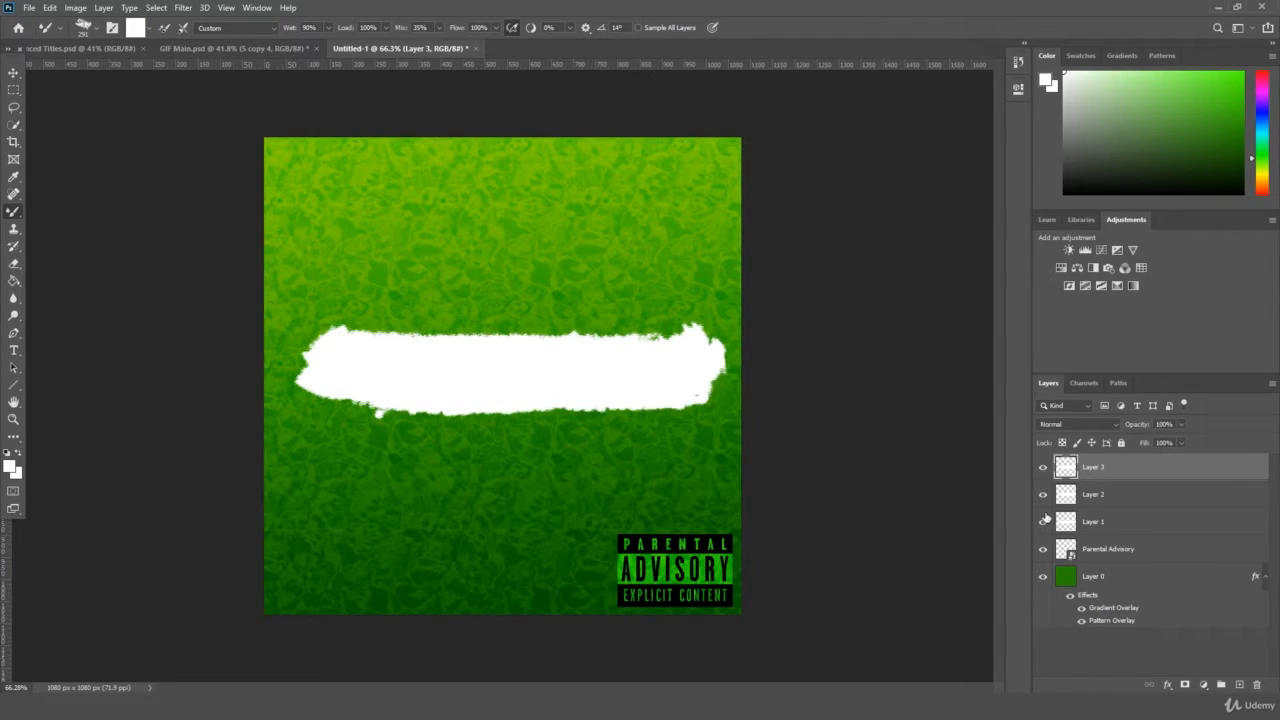
click(1043, 466)
click(1043, 467)
click(1043, 470)
click(1043, 495)
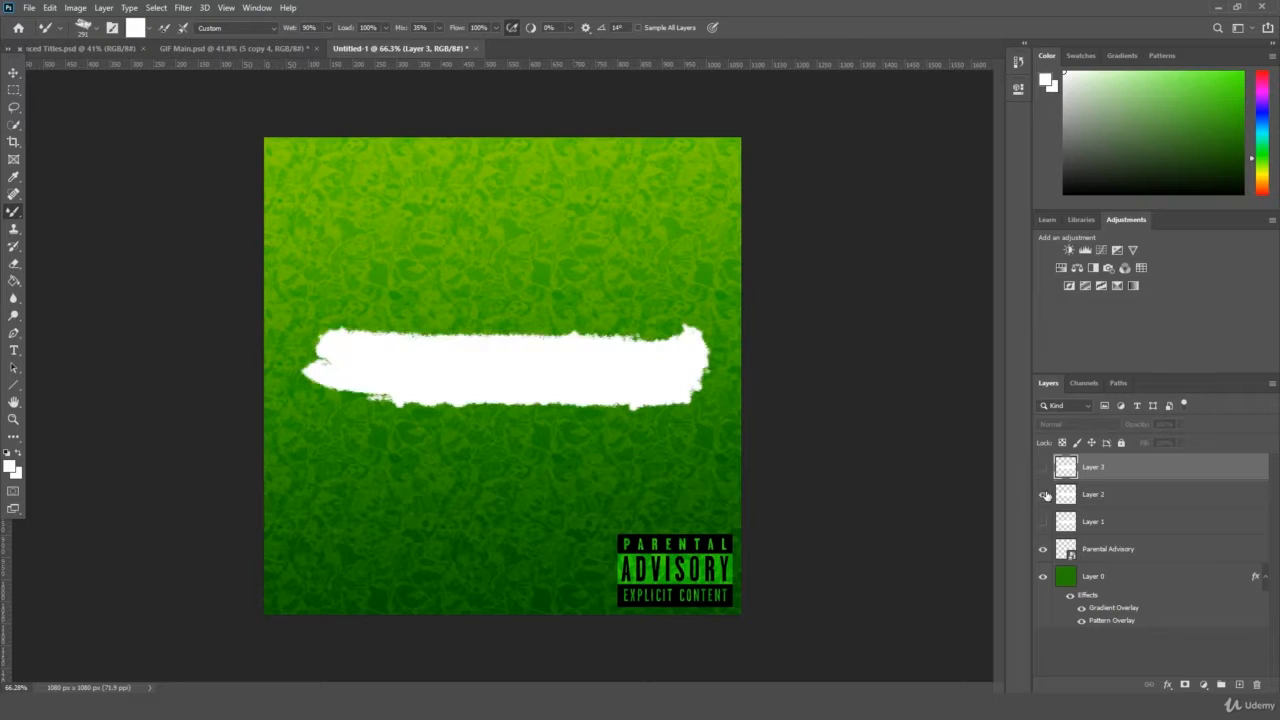
click(1043, 495)
click(1043, 522)
click(1043, 522)
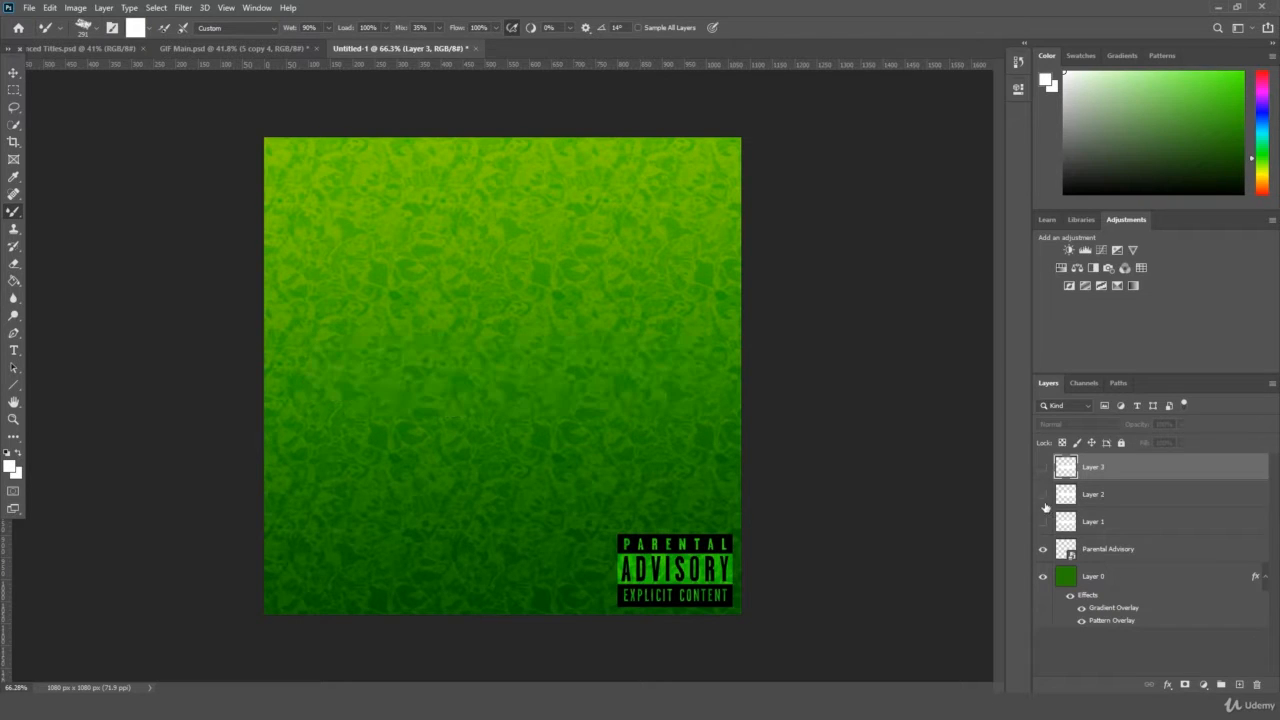
- Make Layer 1, Layer 2 and Layer 3 all visible
click(1043, 522)
click(1043, 495)
click(1043, 467)
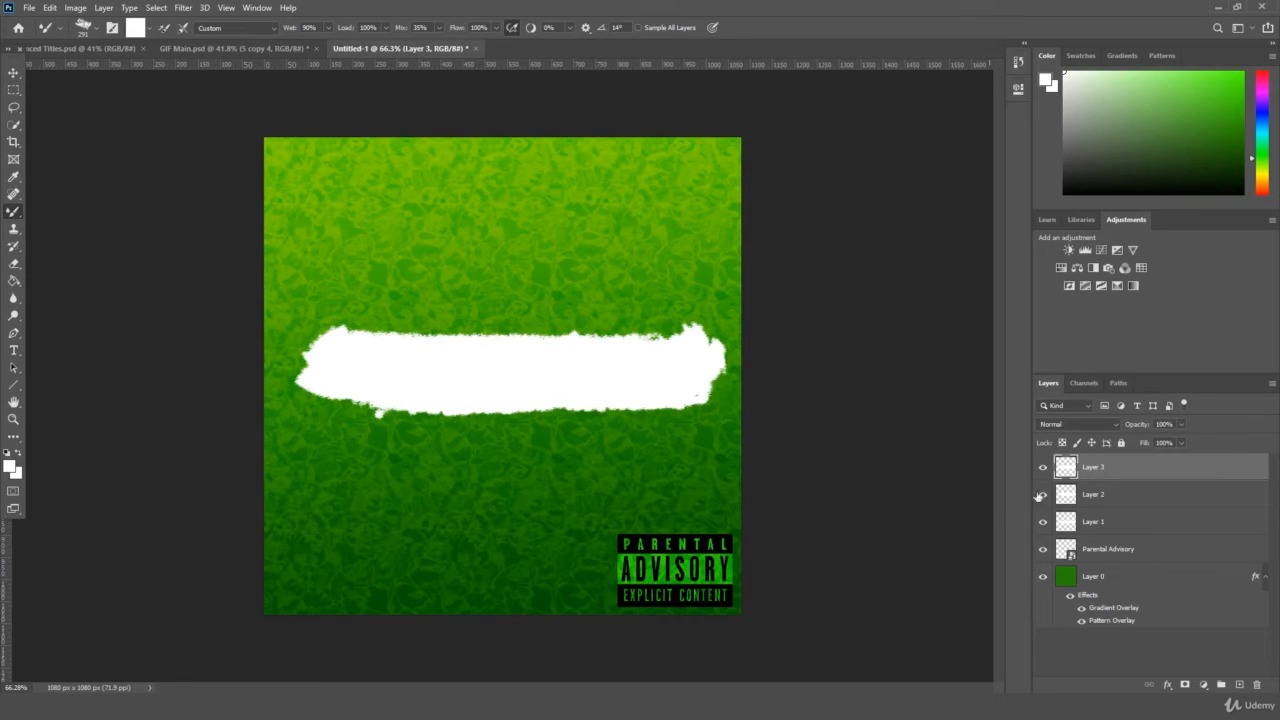
- Show the Timeline and create a video timeline for the document's layers
click(256, 8)
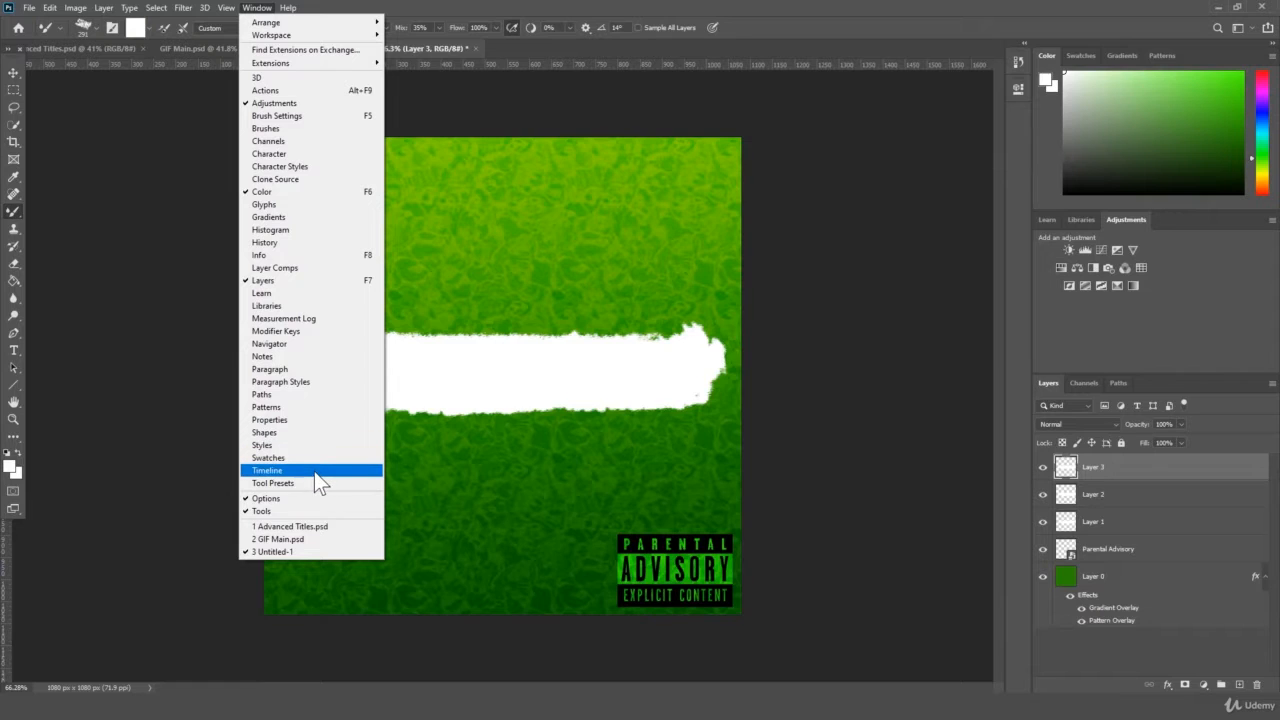
click(314, 471)
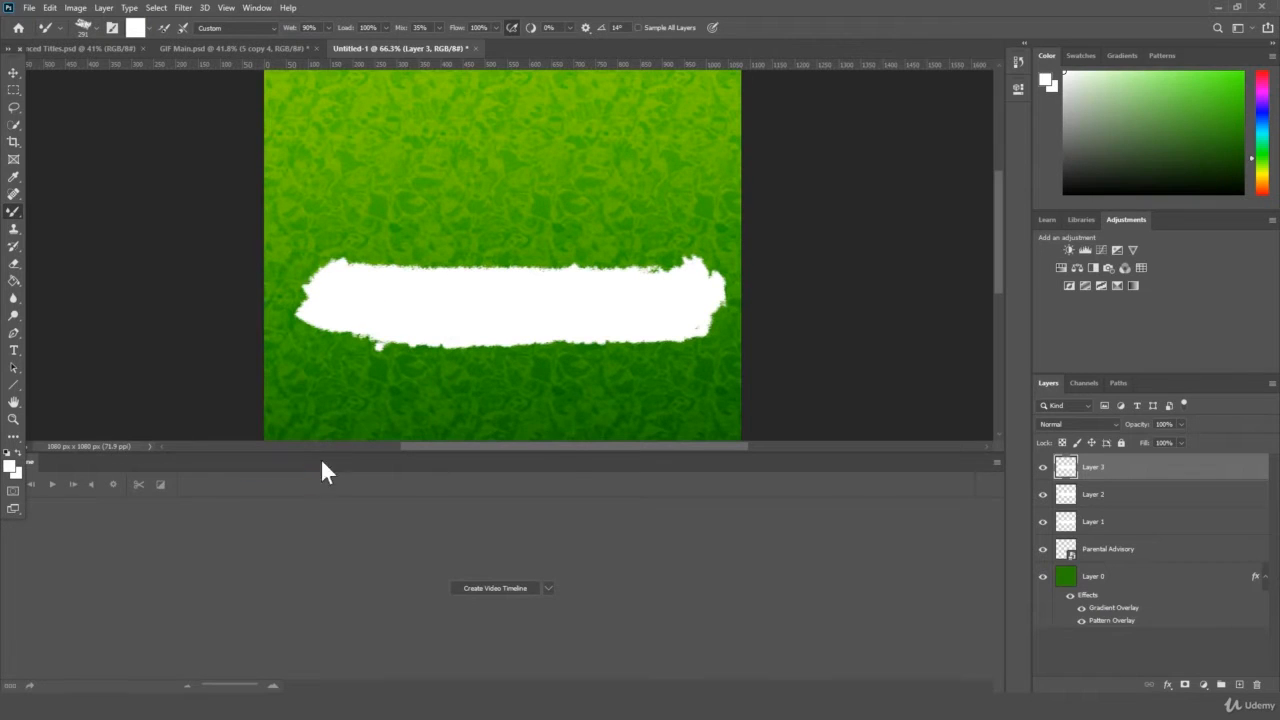
click(484, 592)
click(370, 649)
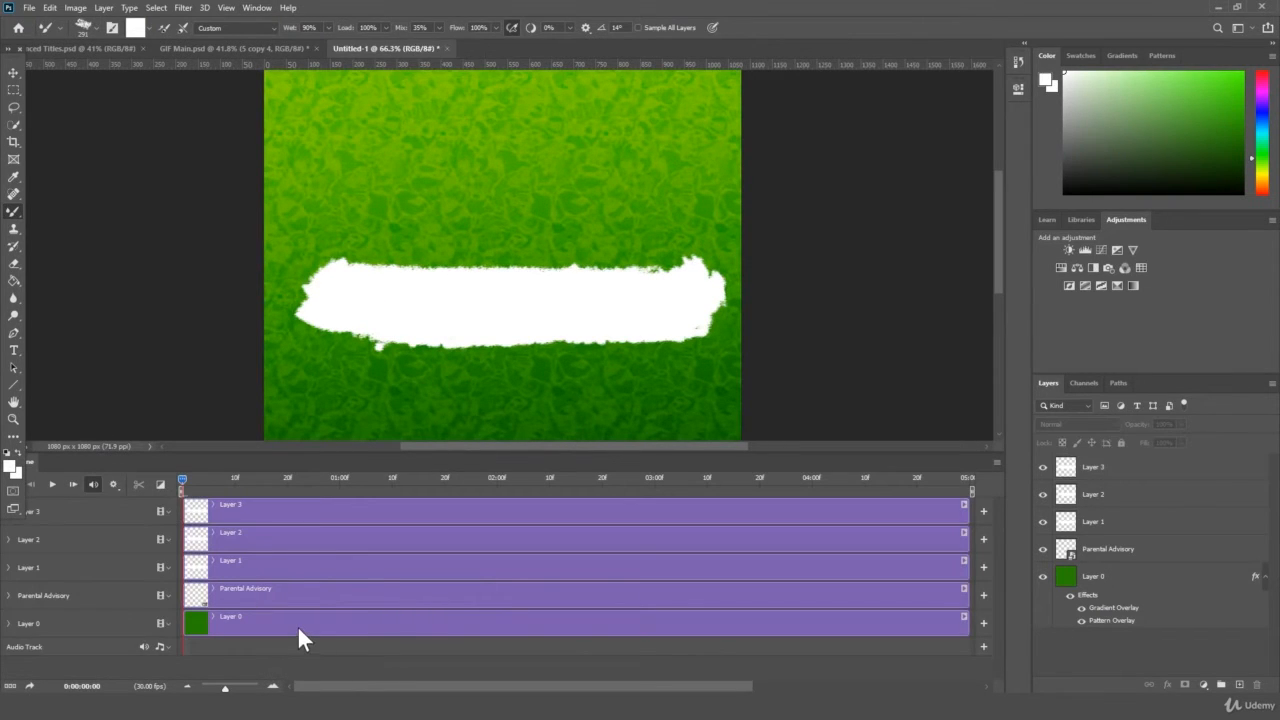
- Rename Layer 0 as "Background" and Layer 1 as "Text Bar 1", and copy the latter name
click(270, 626)
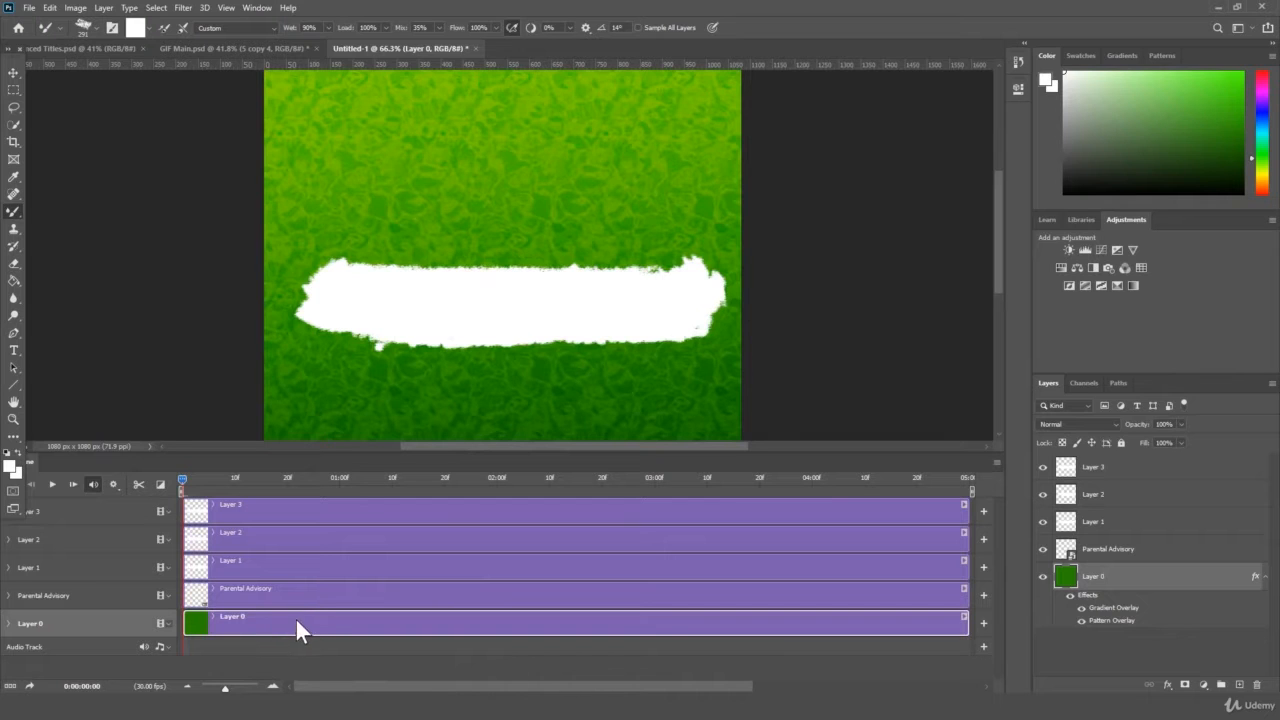
double_click(1093, 578)
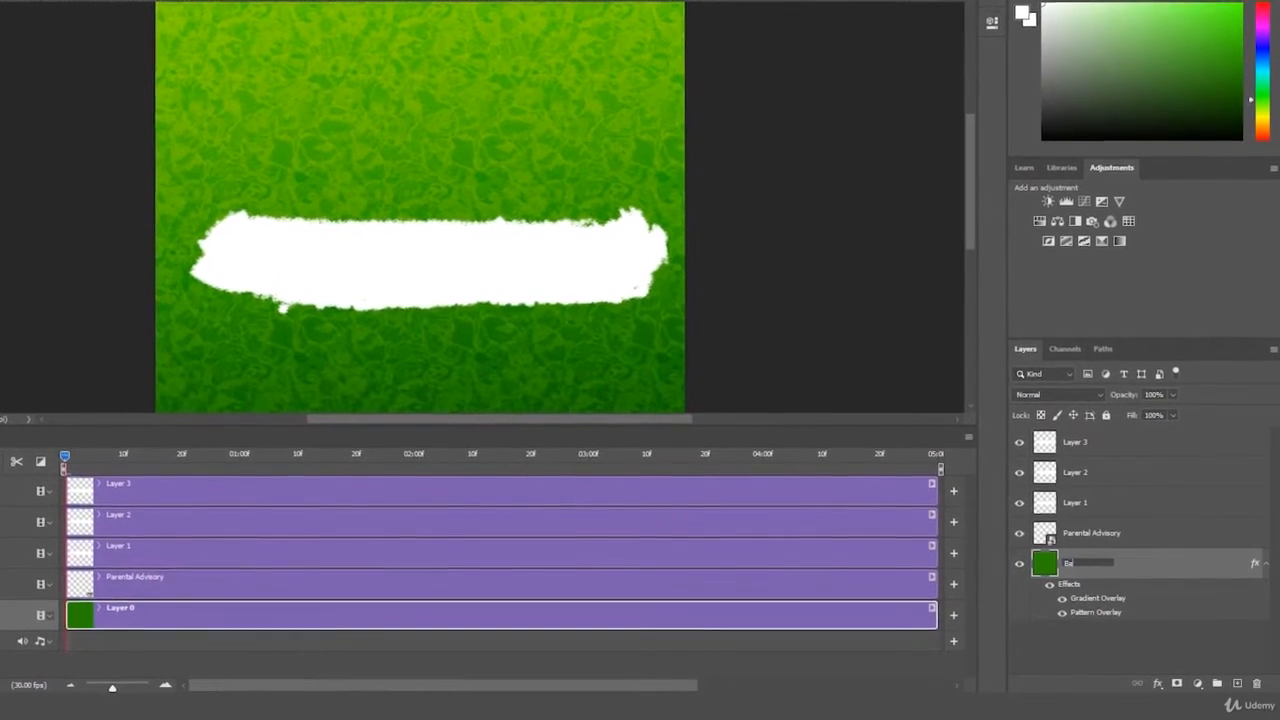
text(Background)
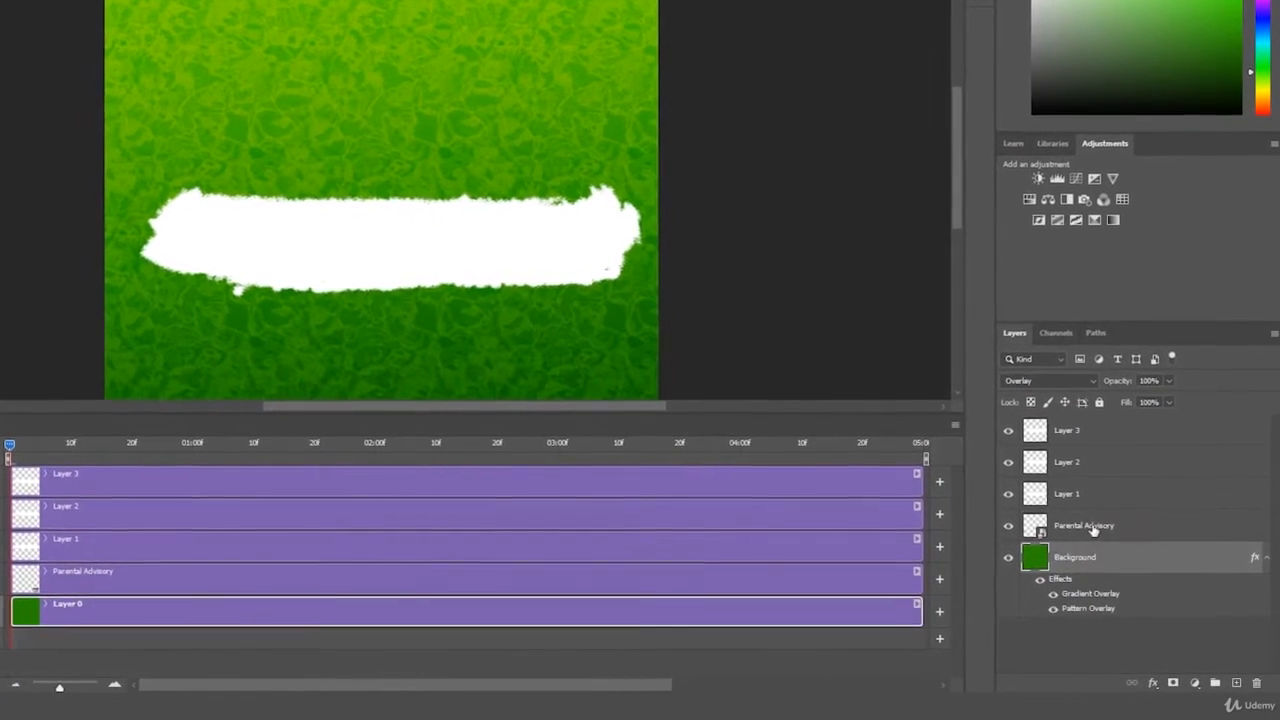
click(1100, 527)
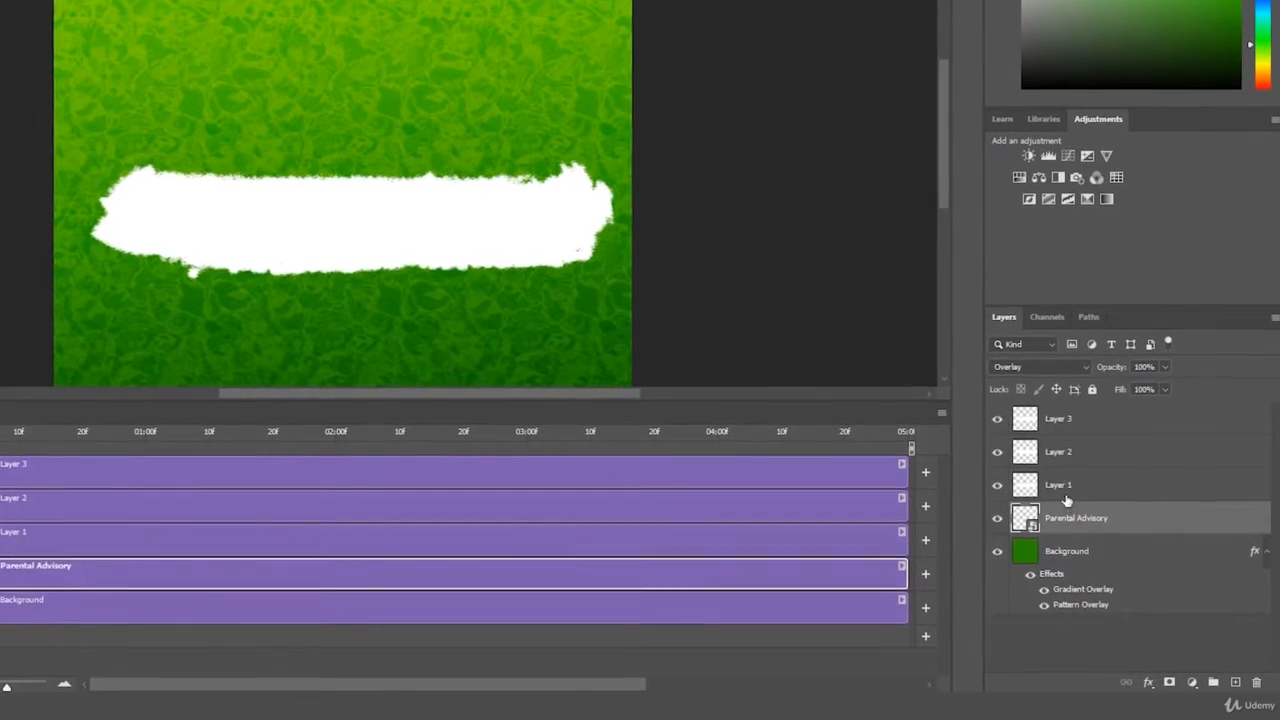
double_click(1070, 487)
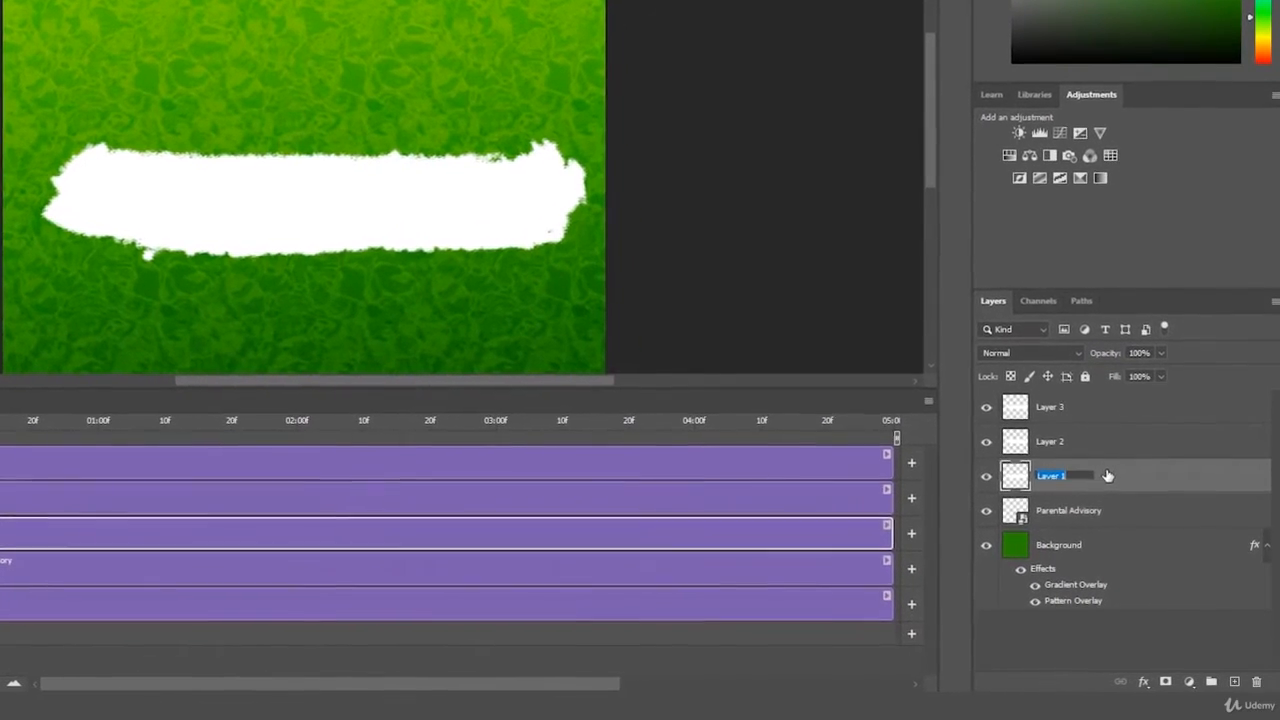
text(Text B)
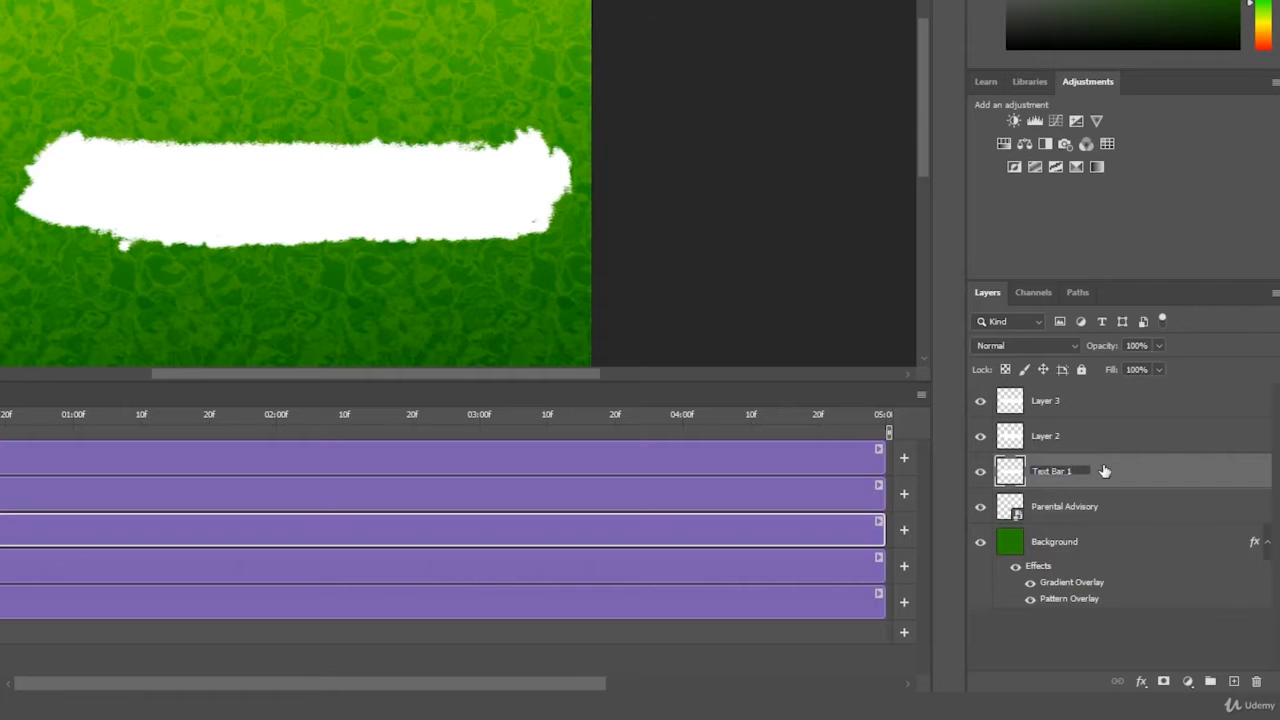
key(ctrl+a)
key(ctrl+c)
- Rename Layer 2 as "Text Bar 2" and Layer 3 as "Text Bar 3", reusing the copied name
click(1045, 447)
double_click(1055, 437)
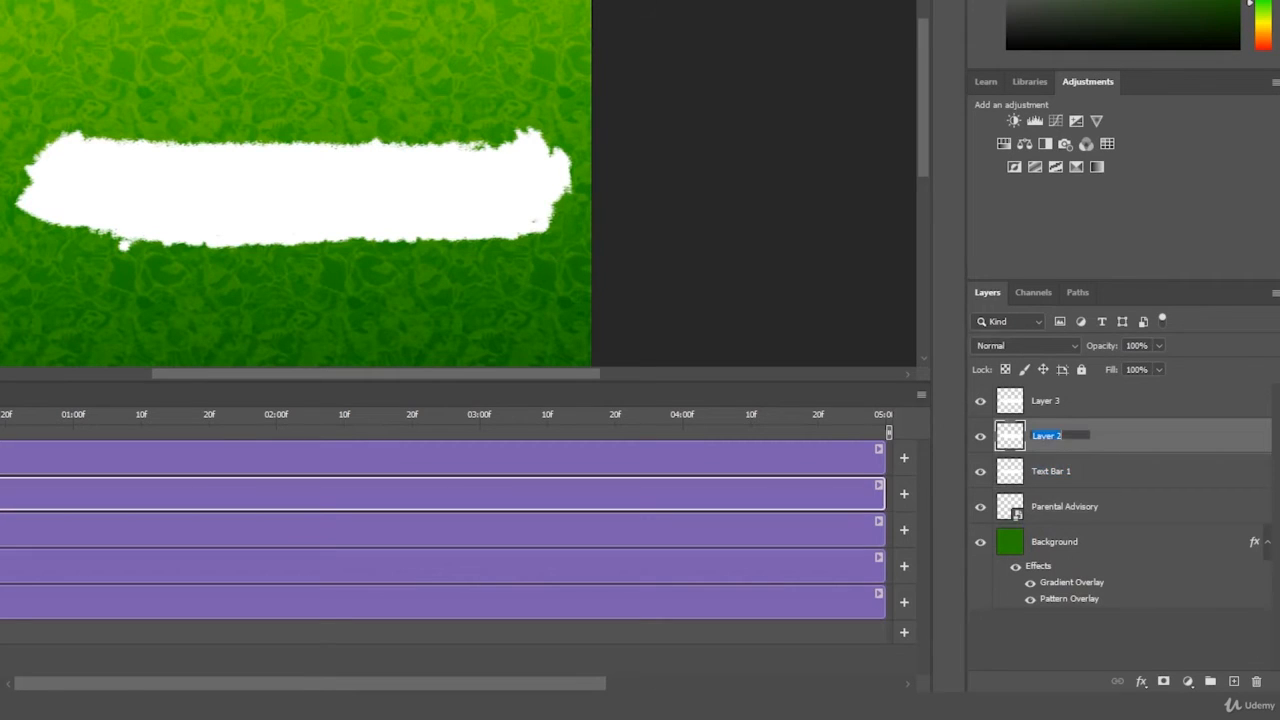
key(ctrl+v)
key(BackSpace)
text(2)
key(Return)
double_click(1045, 400)
key(ctrl+v)
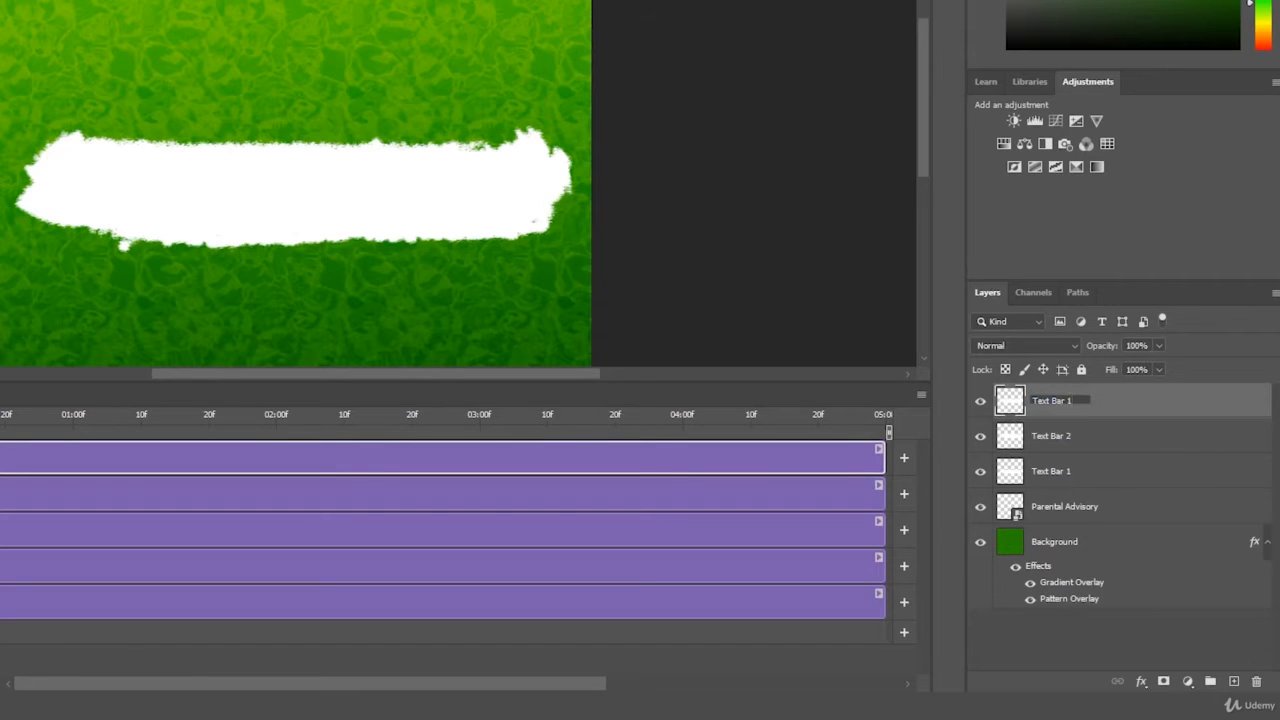
key(BackSpace)
text(3)
key(Return)
click(1068, 543)
click(1085, 509)
click(1082, 478)
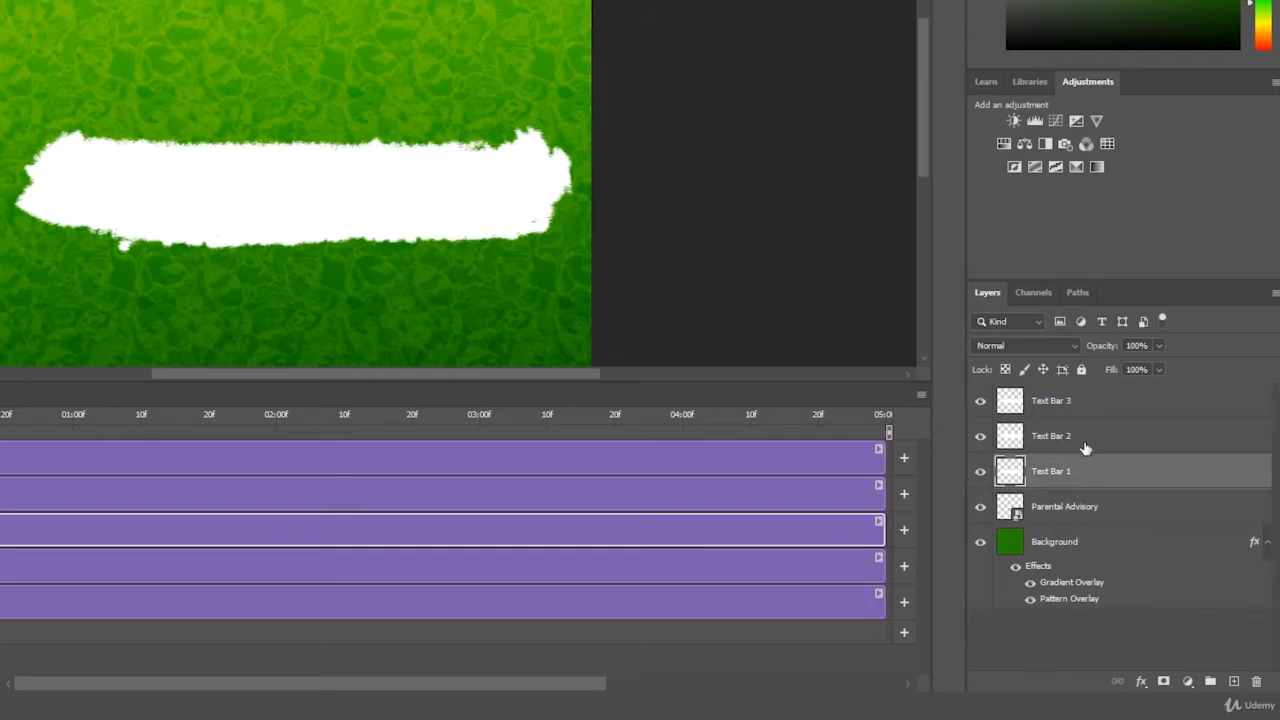
click(1087, 440)
- Split the Text Bar 3 and Text Bar 2 clips at frame 10 and delete their first parts
click(1093, 402)
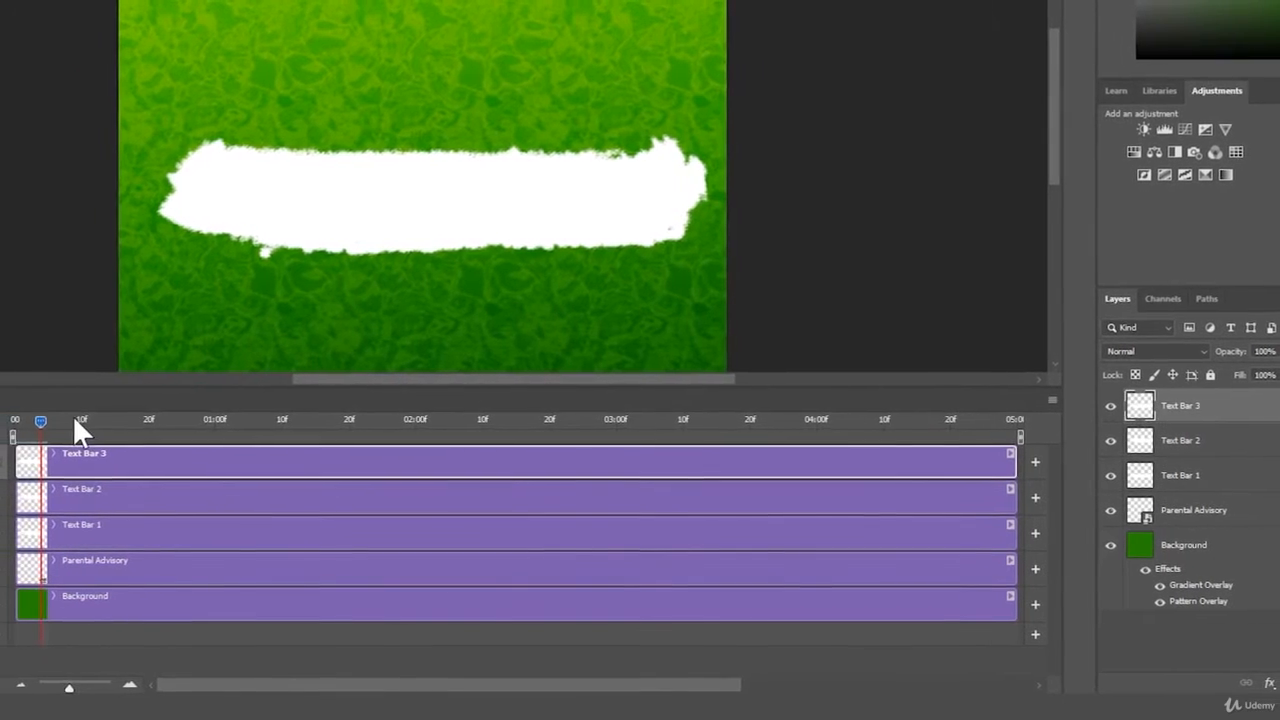
click(16, 417)
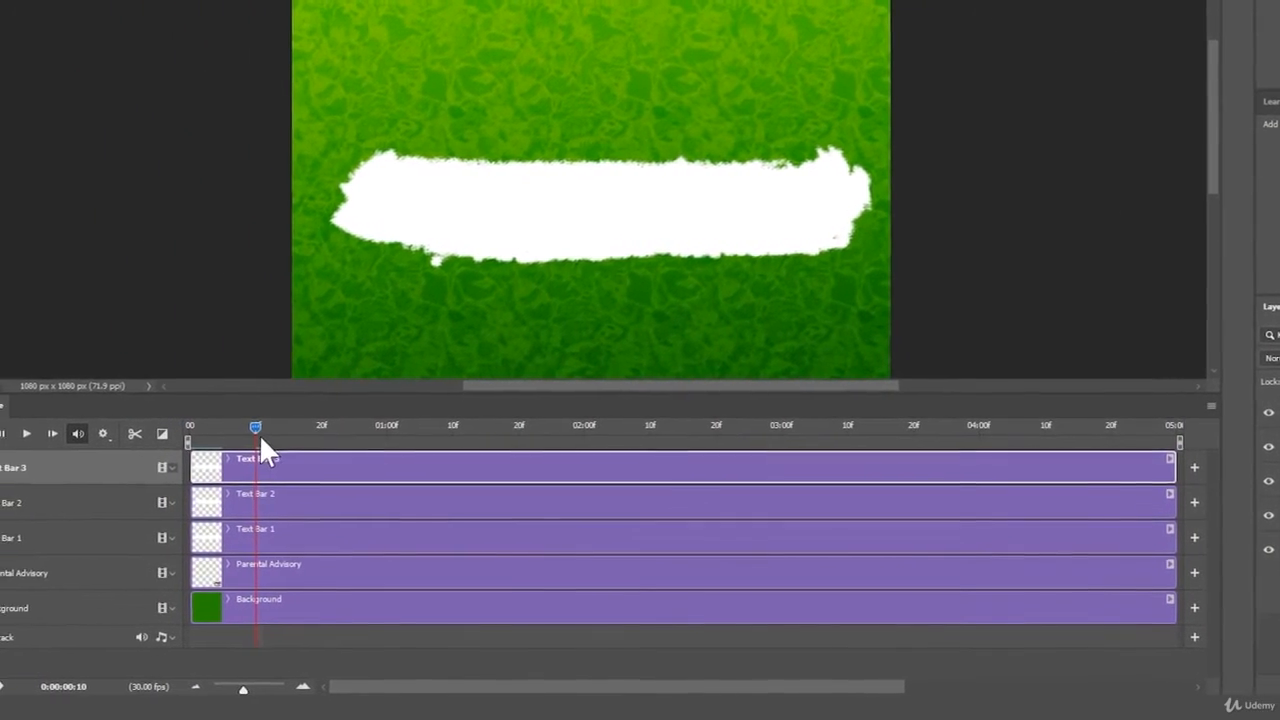
shift+click(323, 508)
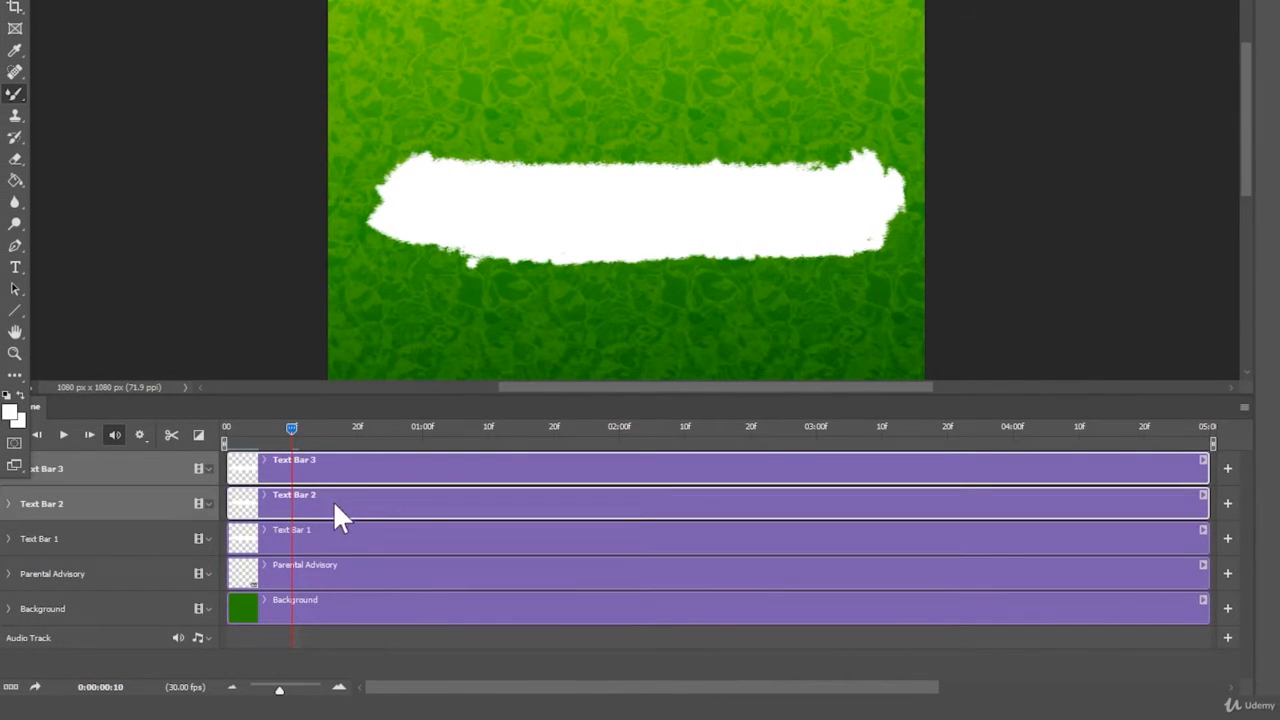
click(171, 436)
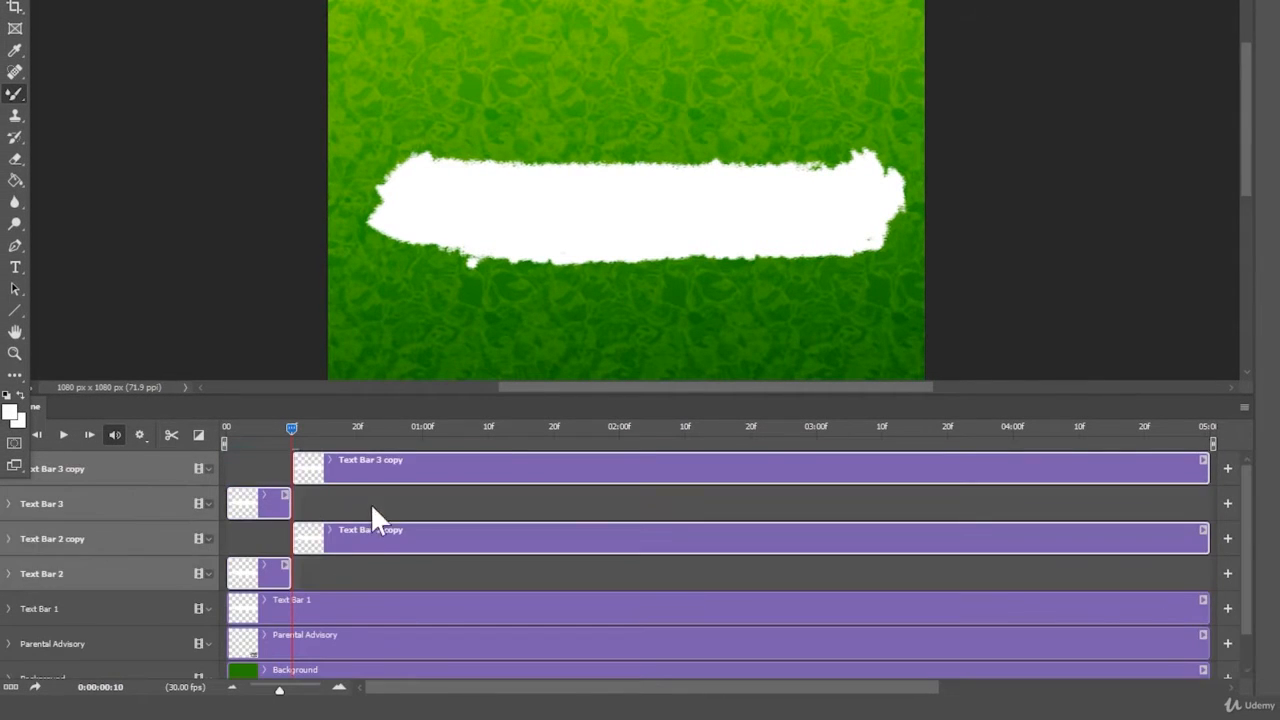
click(263, 505)
key(Delete)
click(259, 529)
key(Delete)
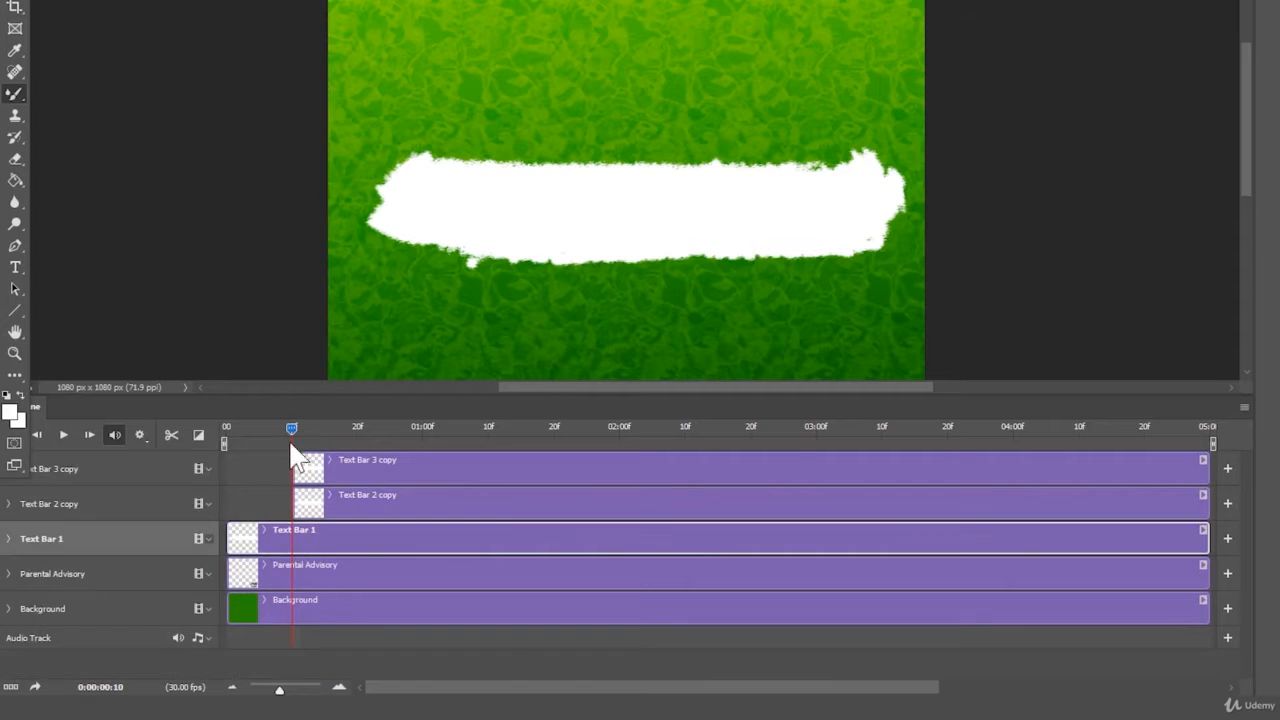
- Split the Text Bar 1 clip at frame 10 and delete the part after it
drag(290, 434, 168, 450)
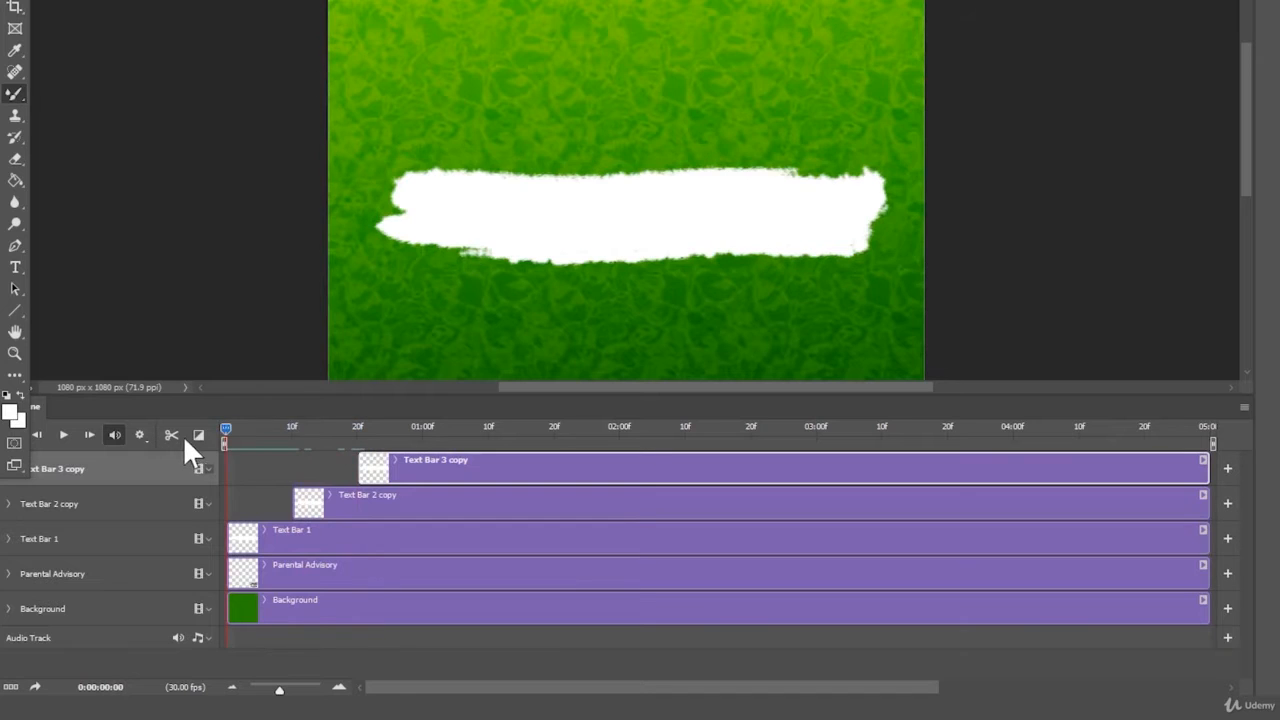
mouse_move(277, 450)
mouse_down()
mouse_move(326, 450)
mouse_move(294, 457)
mouse_up()
click(294, 538)
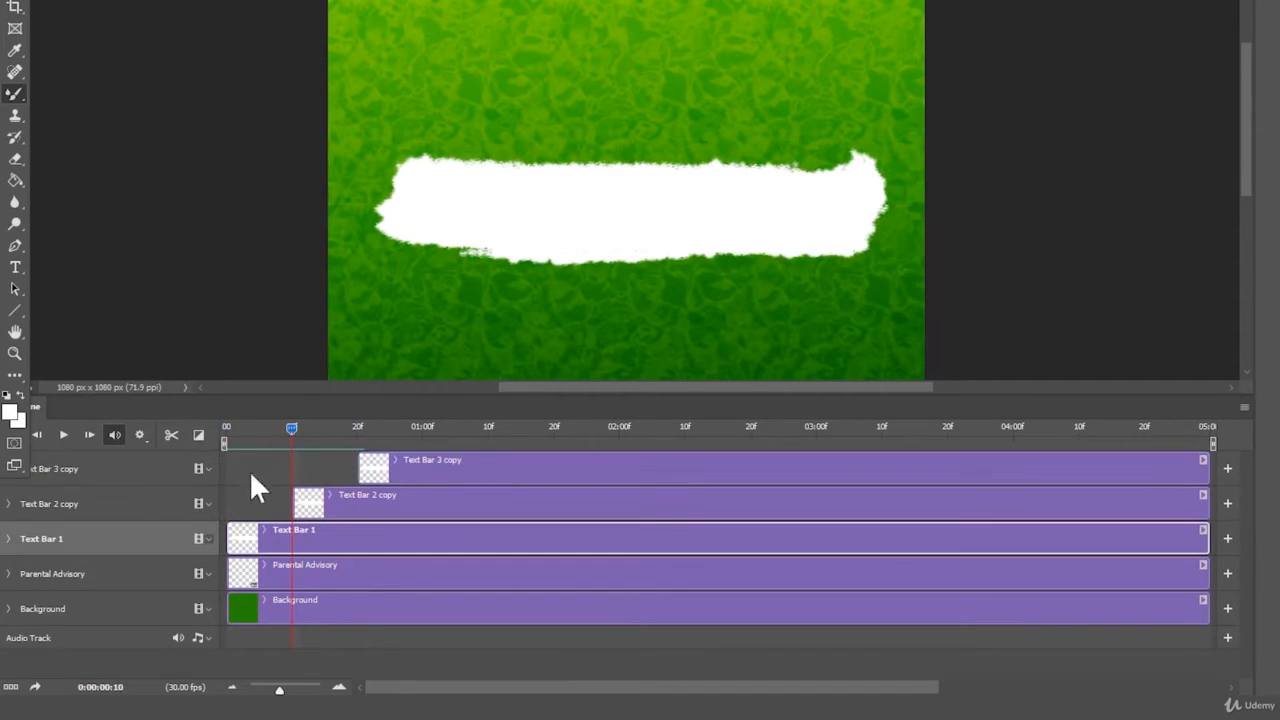
click(170, 434)
click(391, 543)
key(Delete)
- Split the Text Bar 2 copy clip at frame 20 and delete the part after it
drag(292, 444, 418, 470)
click(368, 498)
click(172, 437)
click(432, 503)
key(Delete)
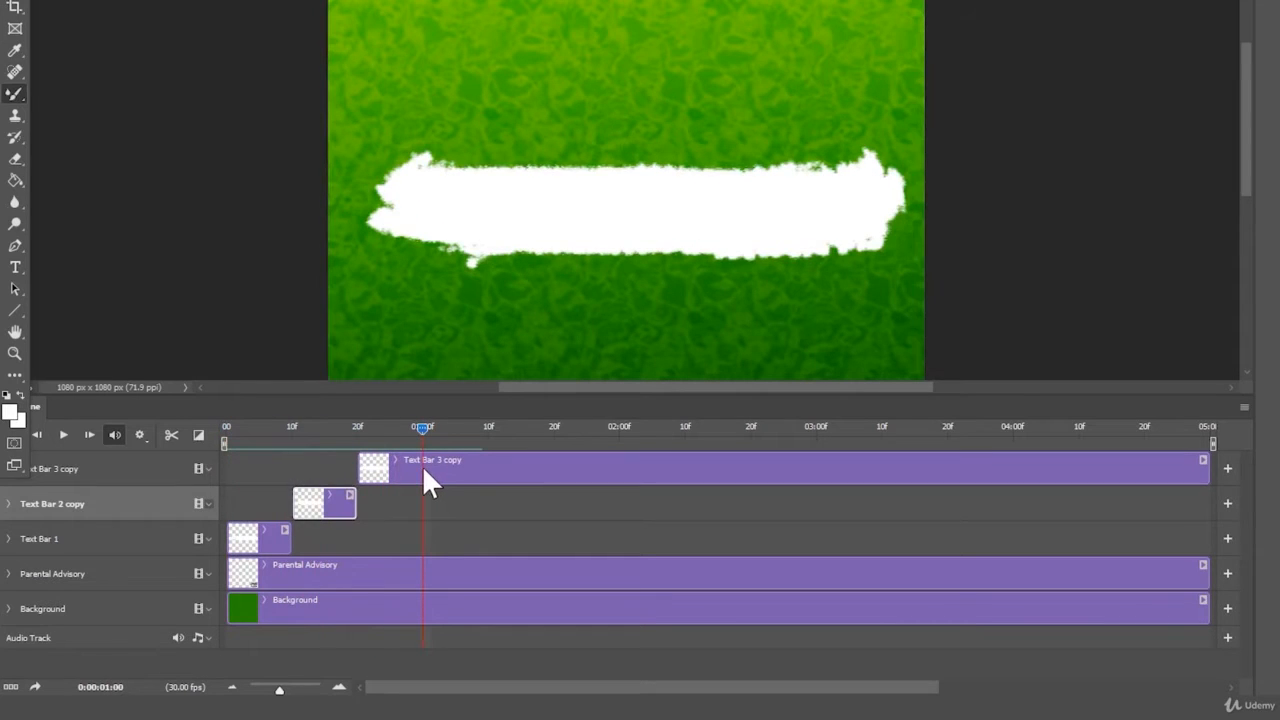
- Split the Text Bar 3 copy clip at 01:00f and delete the part after it
click(423, 465)
click(171, 434)
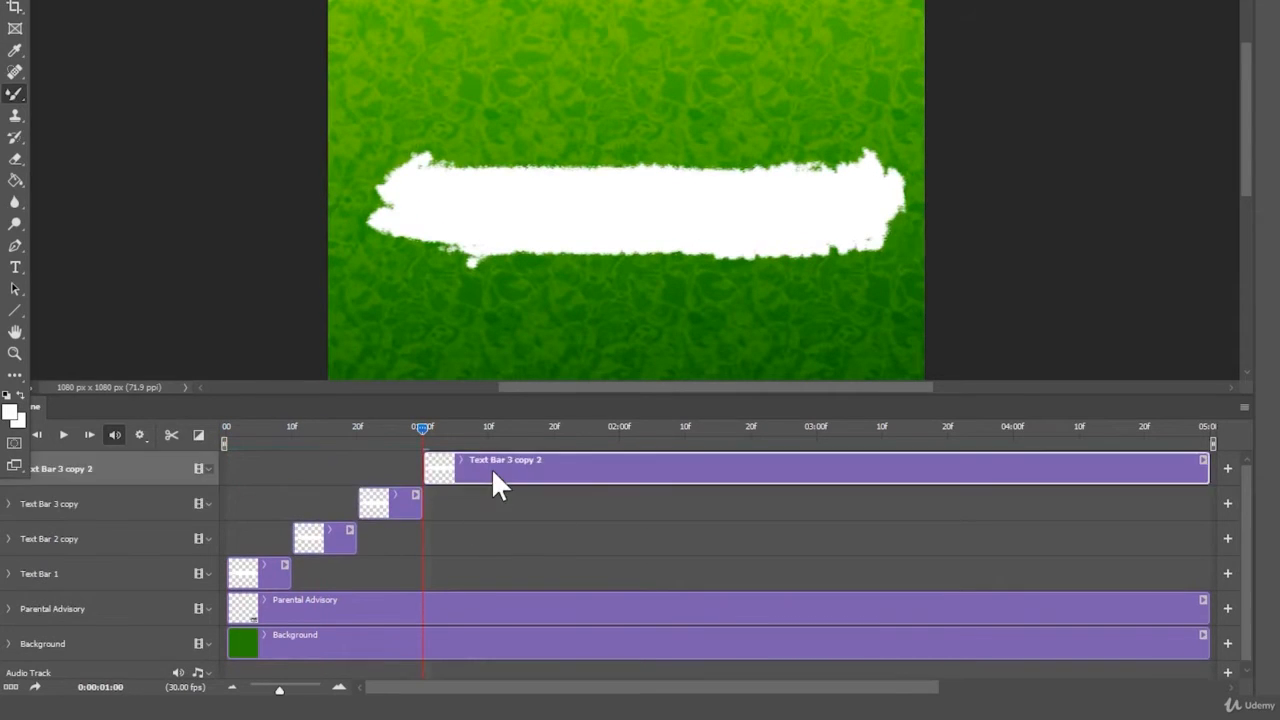
key(Delete)
- Duplicate the three trimmed text bar clips and place the copies in sequence starting at 01:00f
key(ctrl+c)
key(ctrl+v)
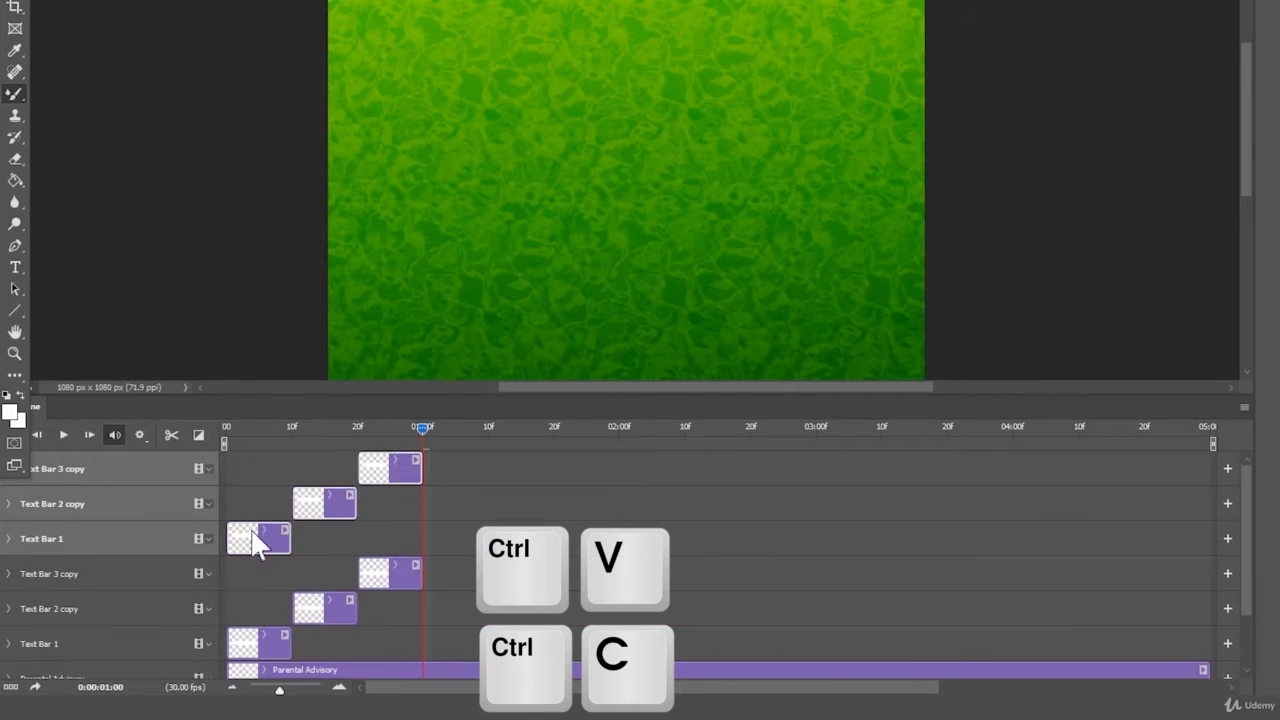
drag(263, 537, 455, 532)
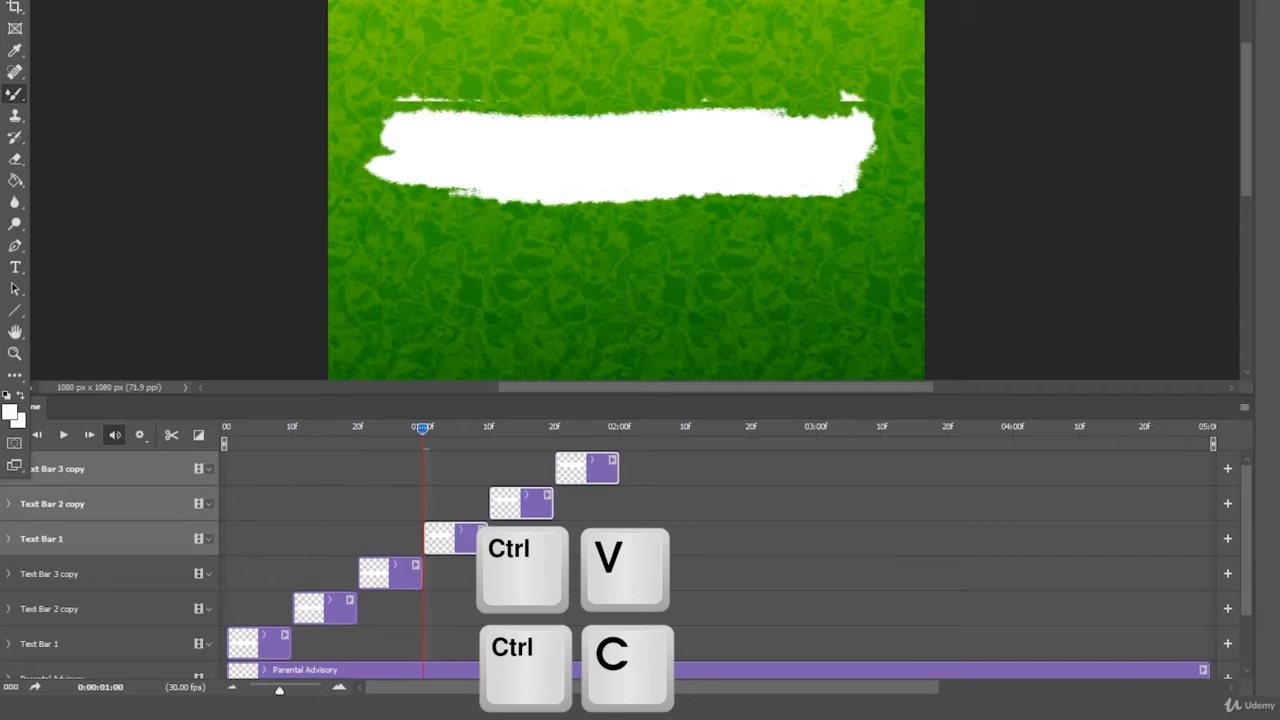
- Duplicate all six text bar clips and place the copies in sequence starting at 02:00f
click(630, 570)
shift+click(258, 638)
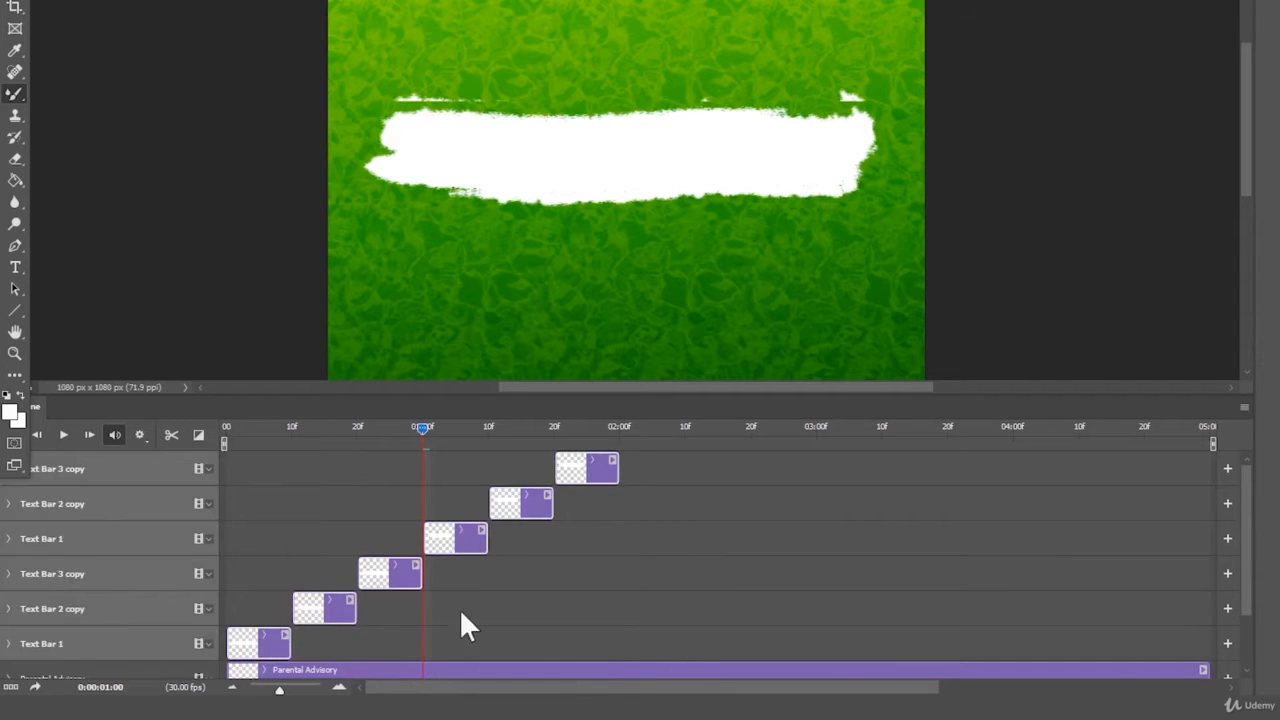
key(ctrl+c)
key(ctrl+v)
drag(258, 648, 643, 637)
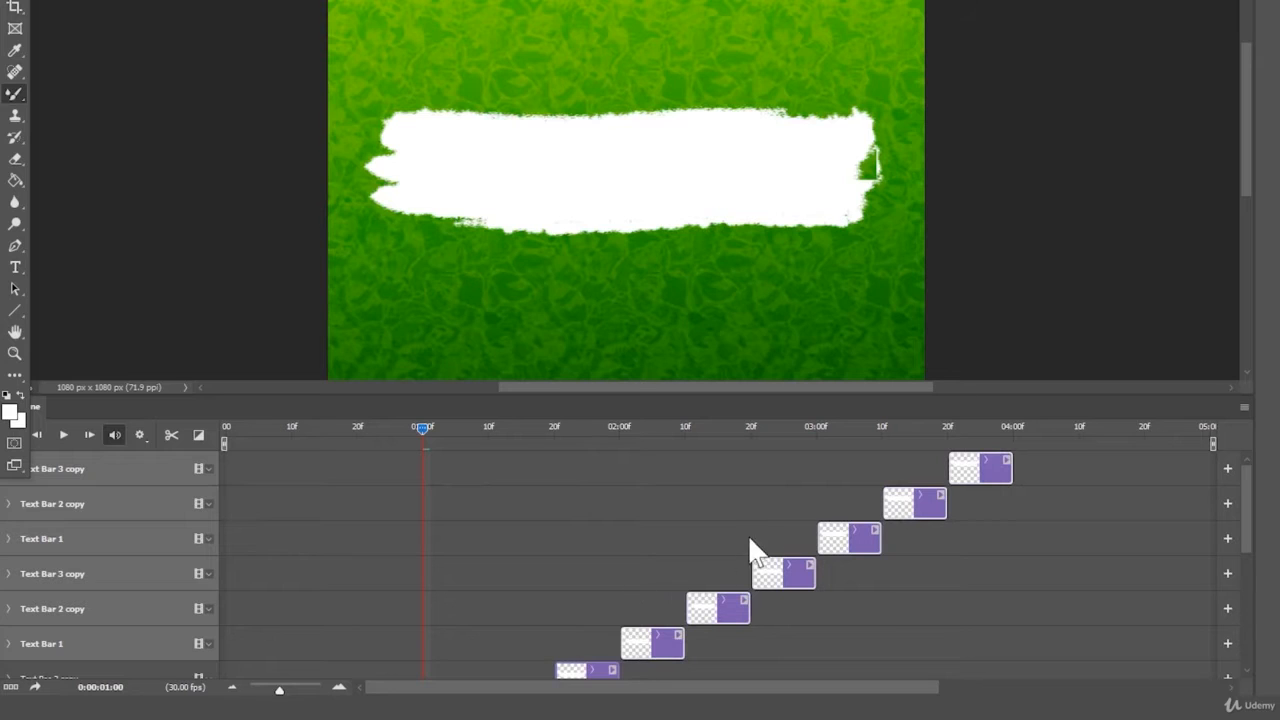
- Duplicate the last three text bar clips and place the copies in sequence starting at 04:00f
click(1007, 577)
click(977, 478)
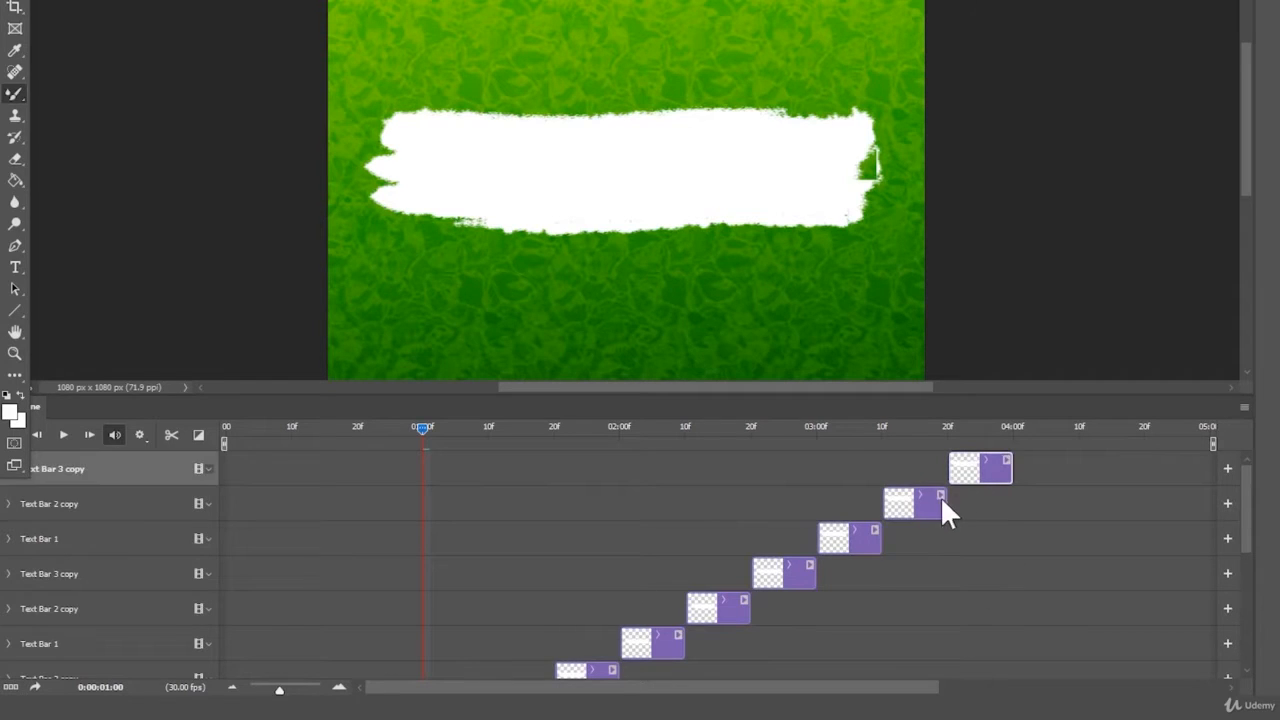
shift+click(843, 541)
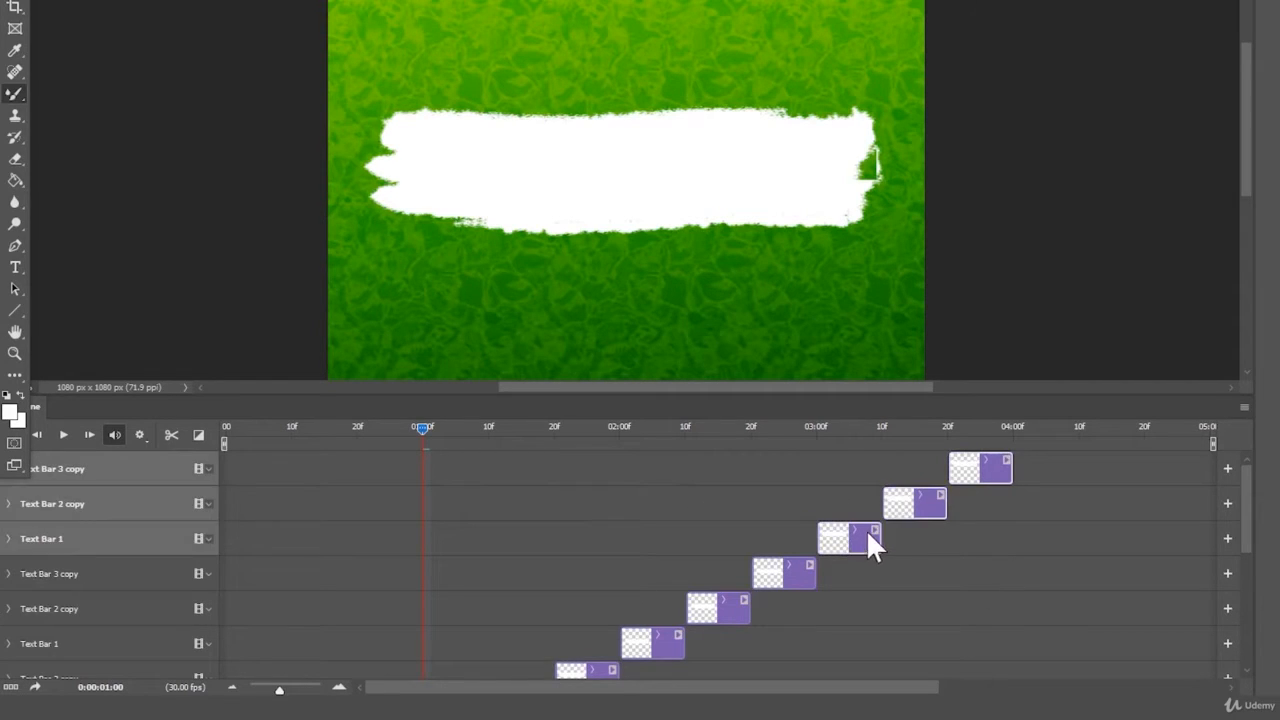
key(ctrl+j)
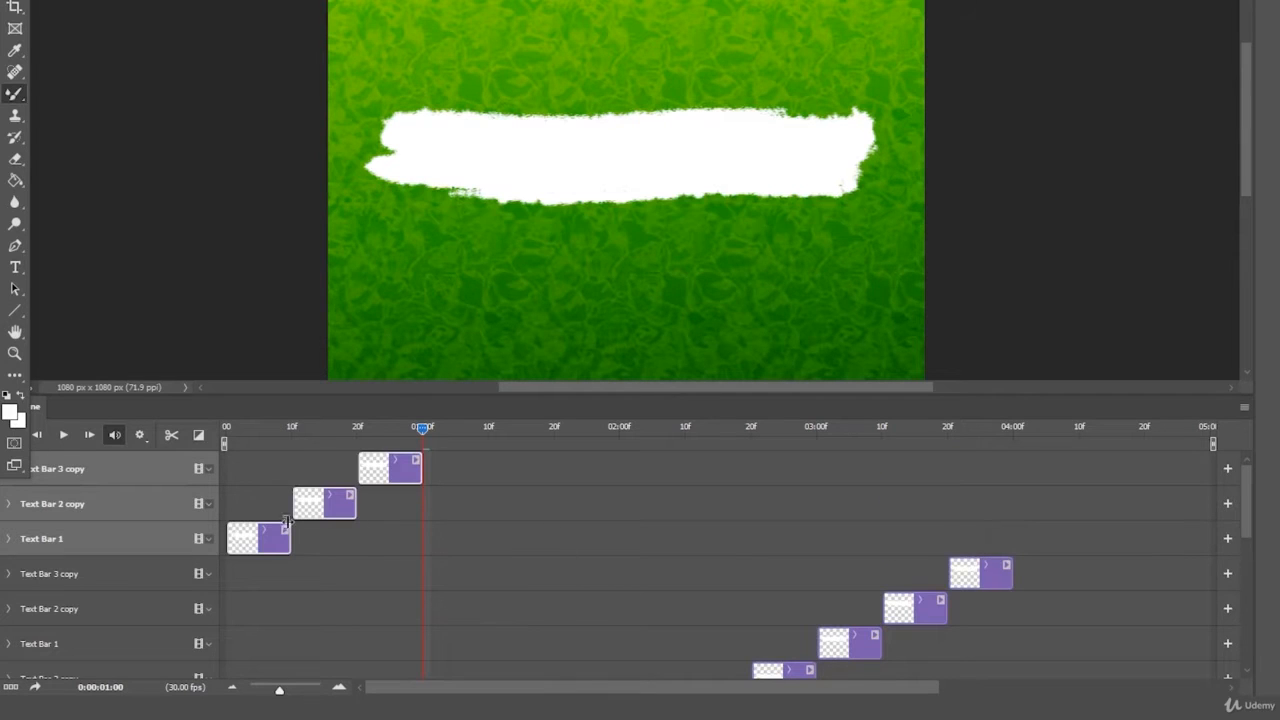
drag(443, 534, 1037, 540)
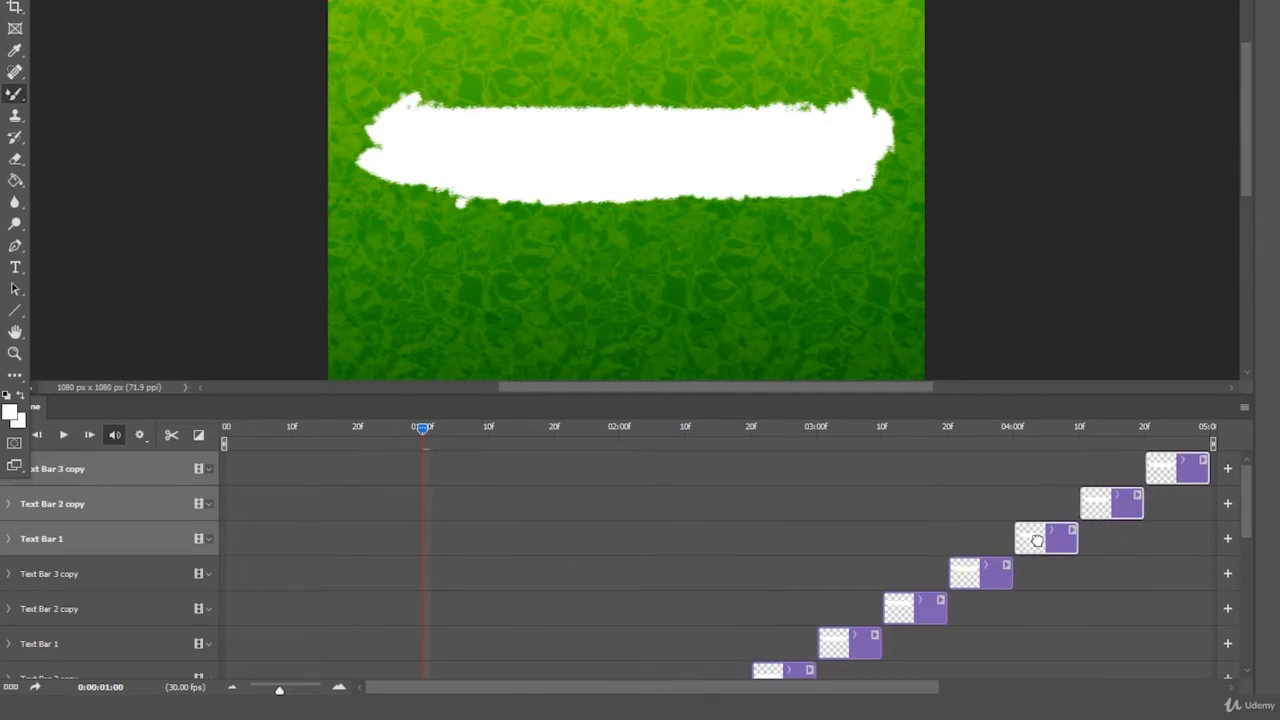
- Play the animation from the start to check the pace at which the text bars alternate
drag(384, 428, 149, 449)
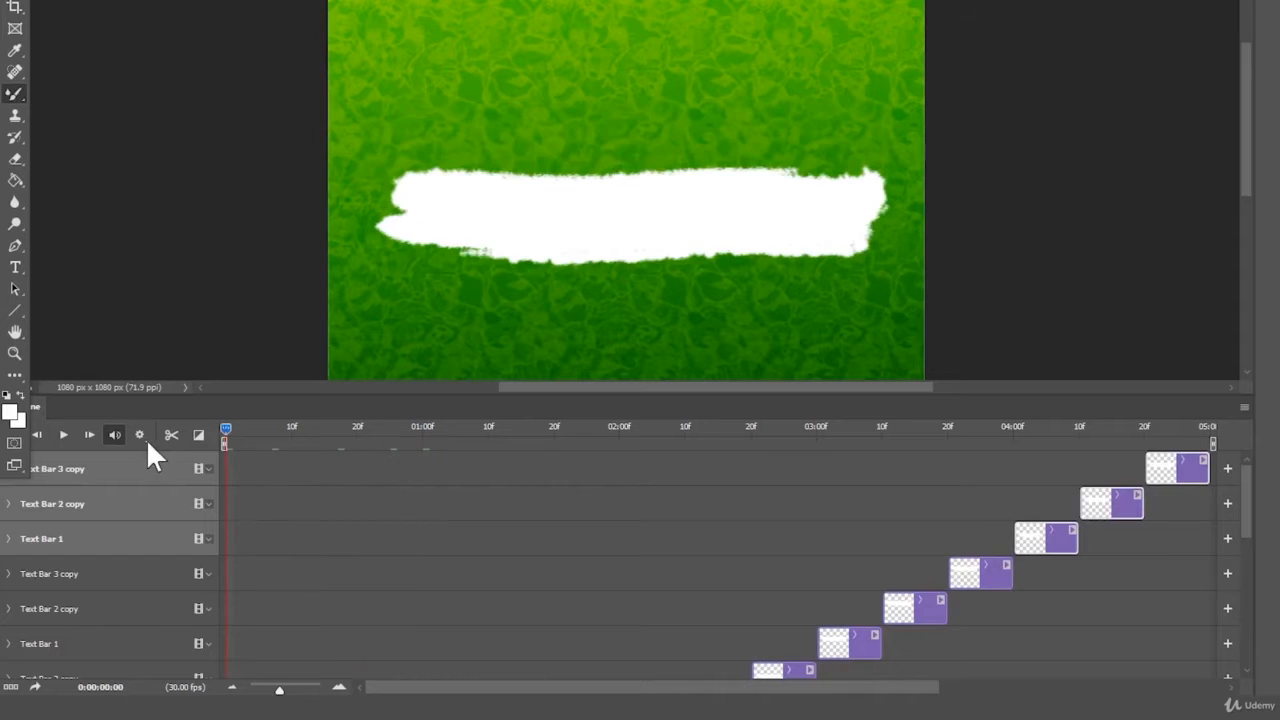
click(63, 434)
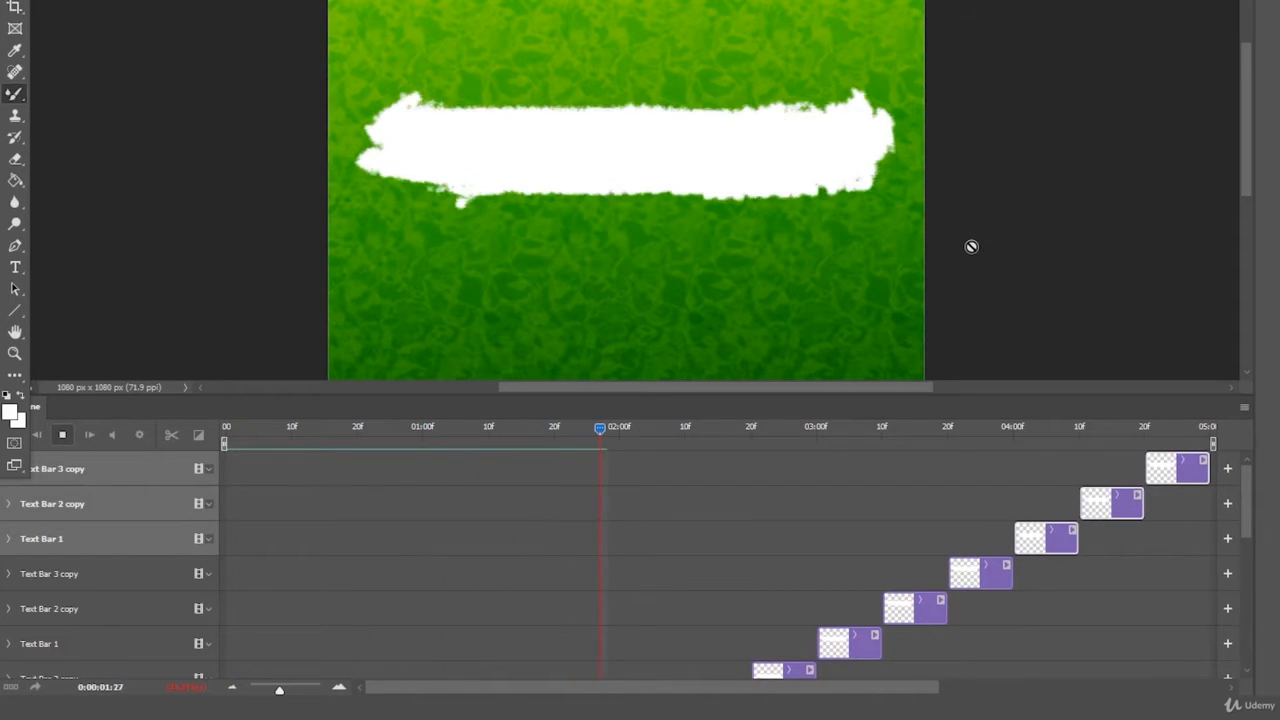
key(space)
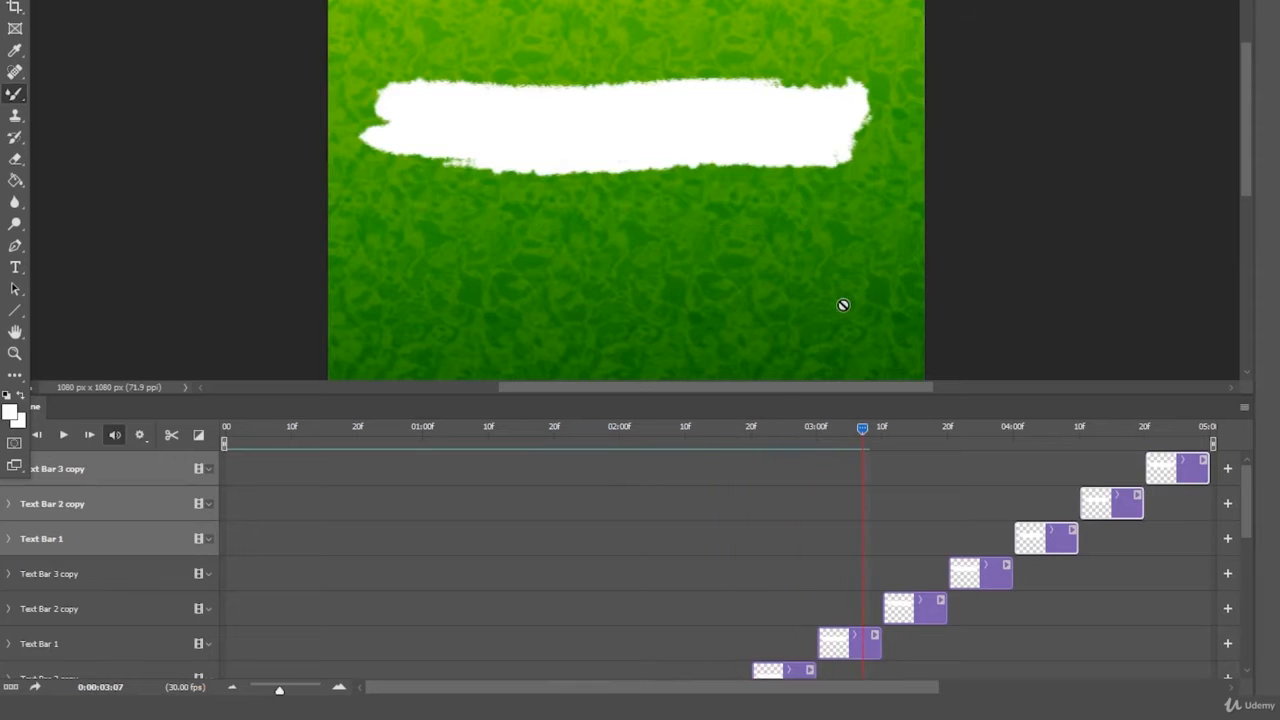
scroll(791, 310, down, 3)
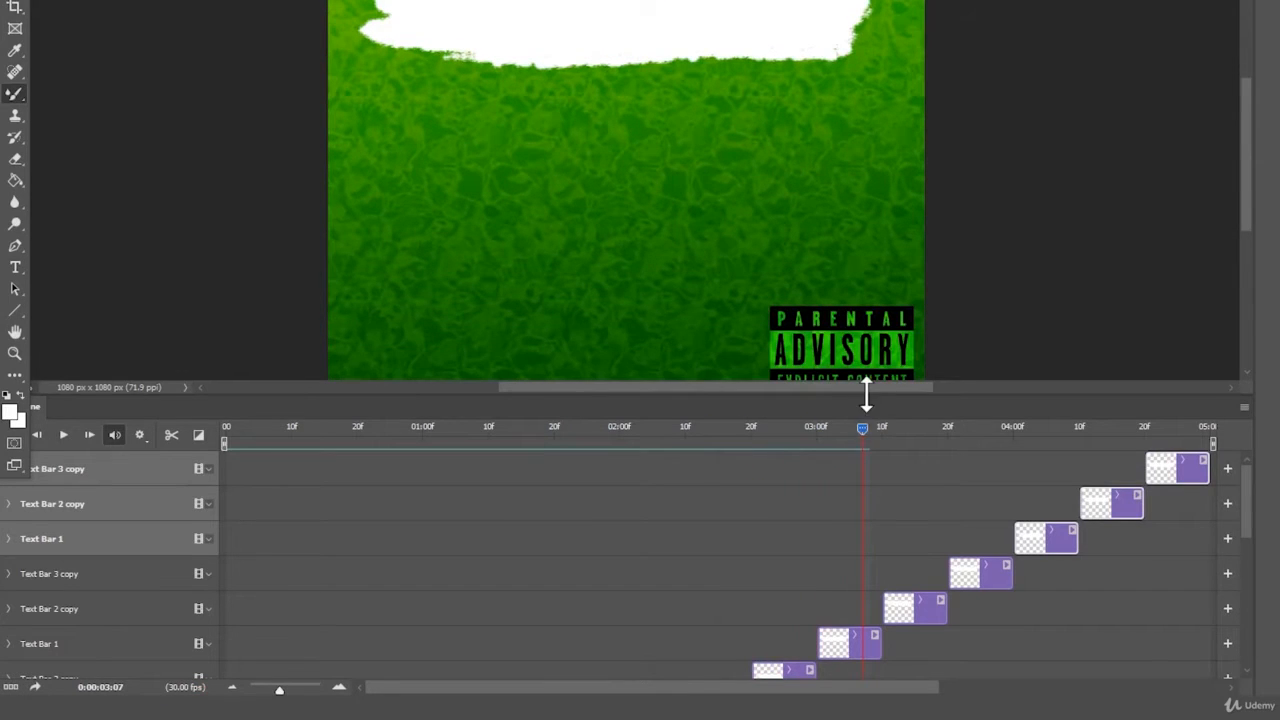
drag(866, 393, 866, 470)
scroll(889, 349, up, 5)
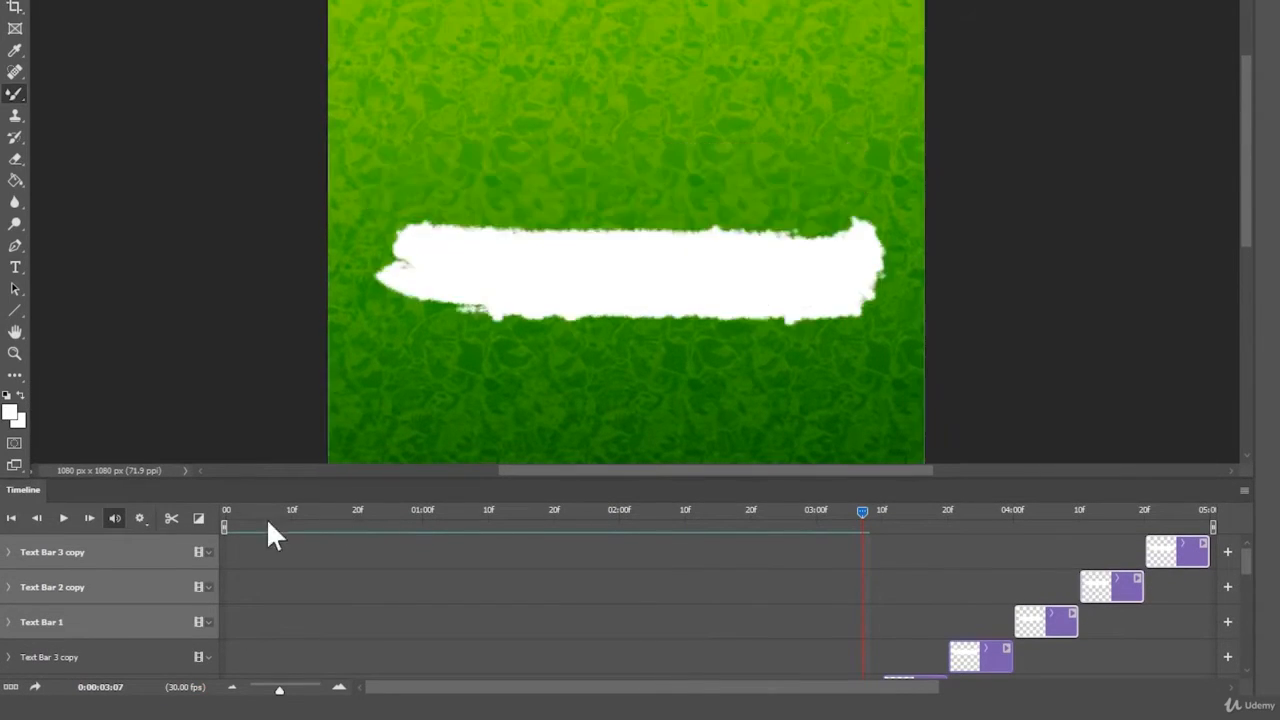
key(Home)
scroll(640, 595, down, 3)
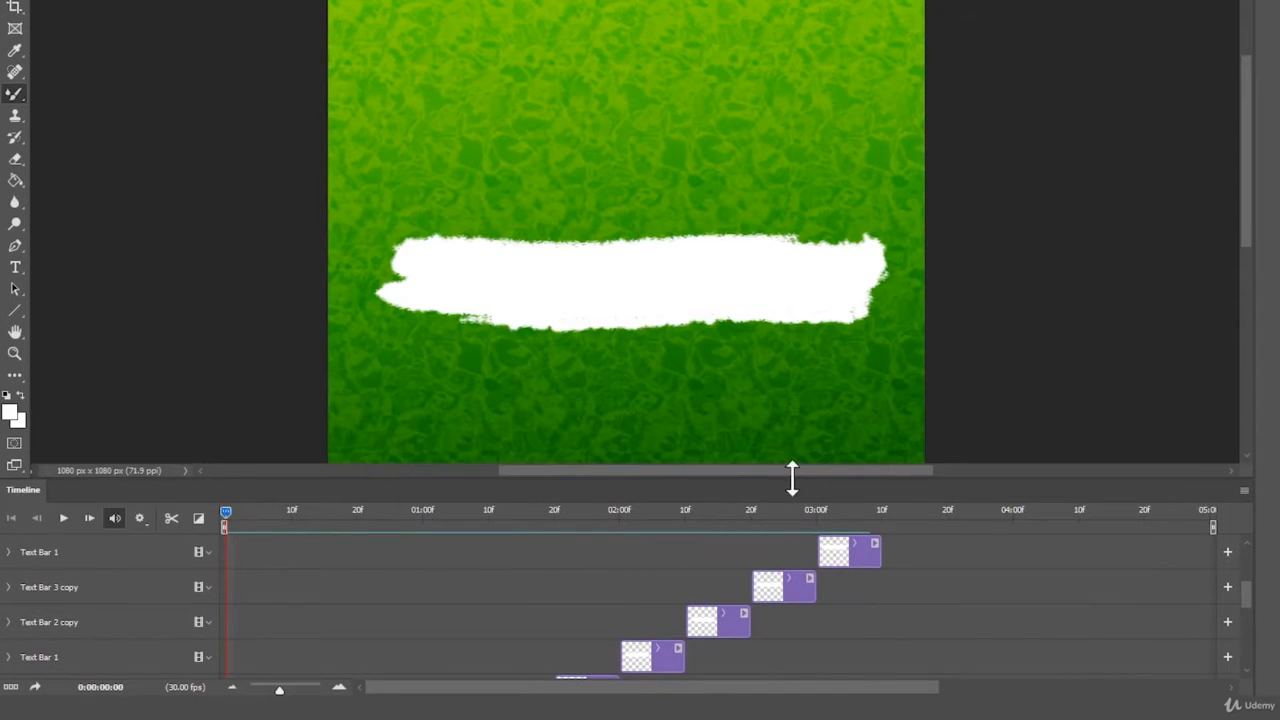
- Trim the first three text bar clips to five frames each and place them back to back from the start of the timeline
drag(791, 478, 820, 240)
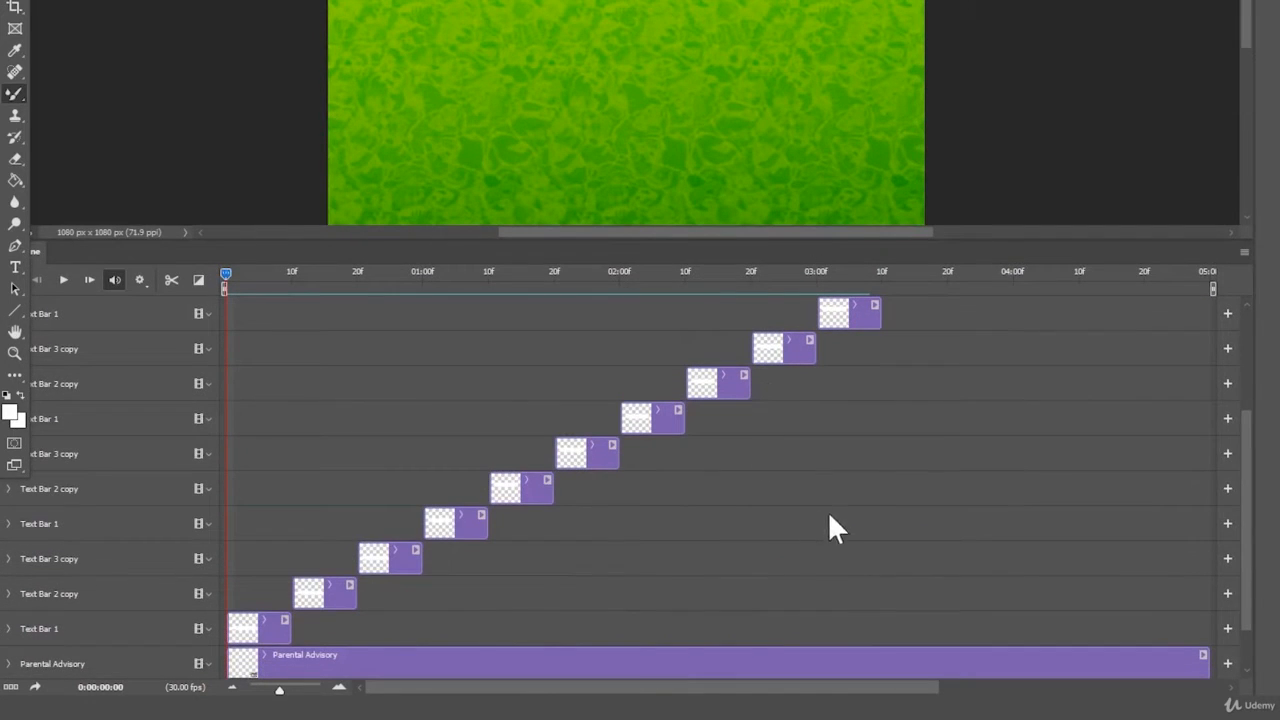
click(336, 582)
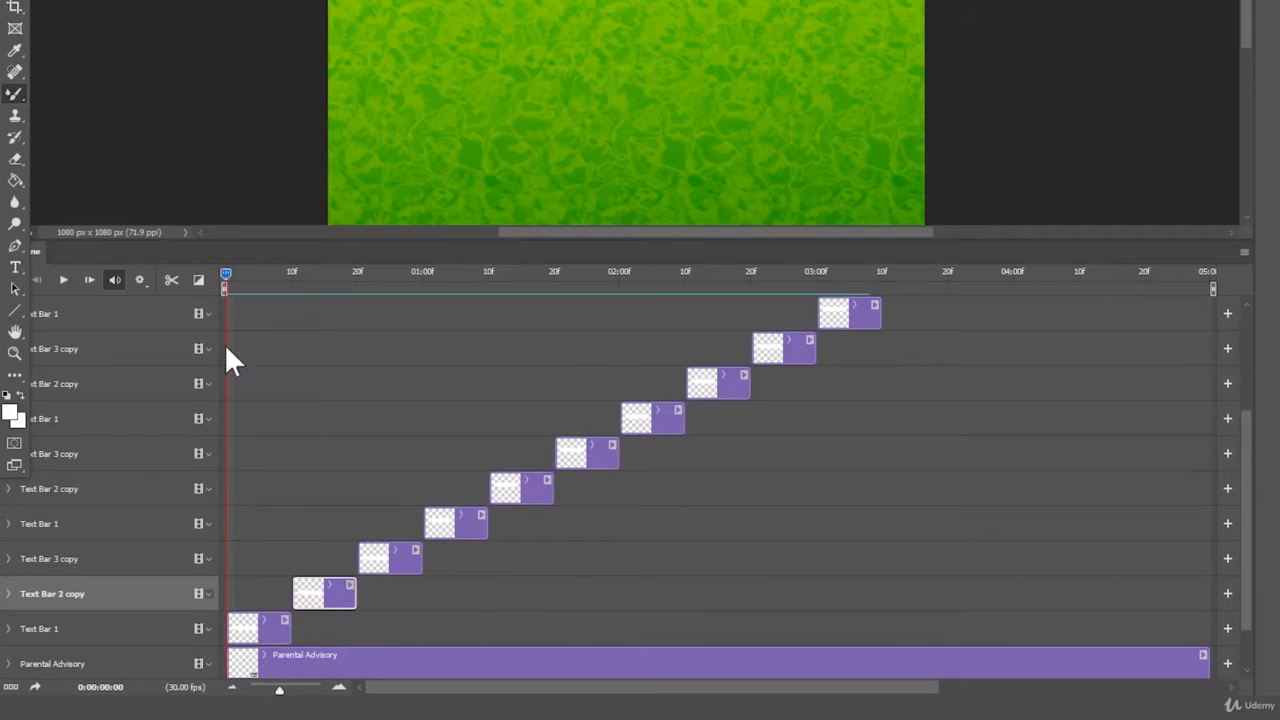
drag(245, 277, 262, 277)
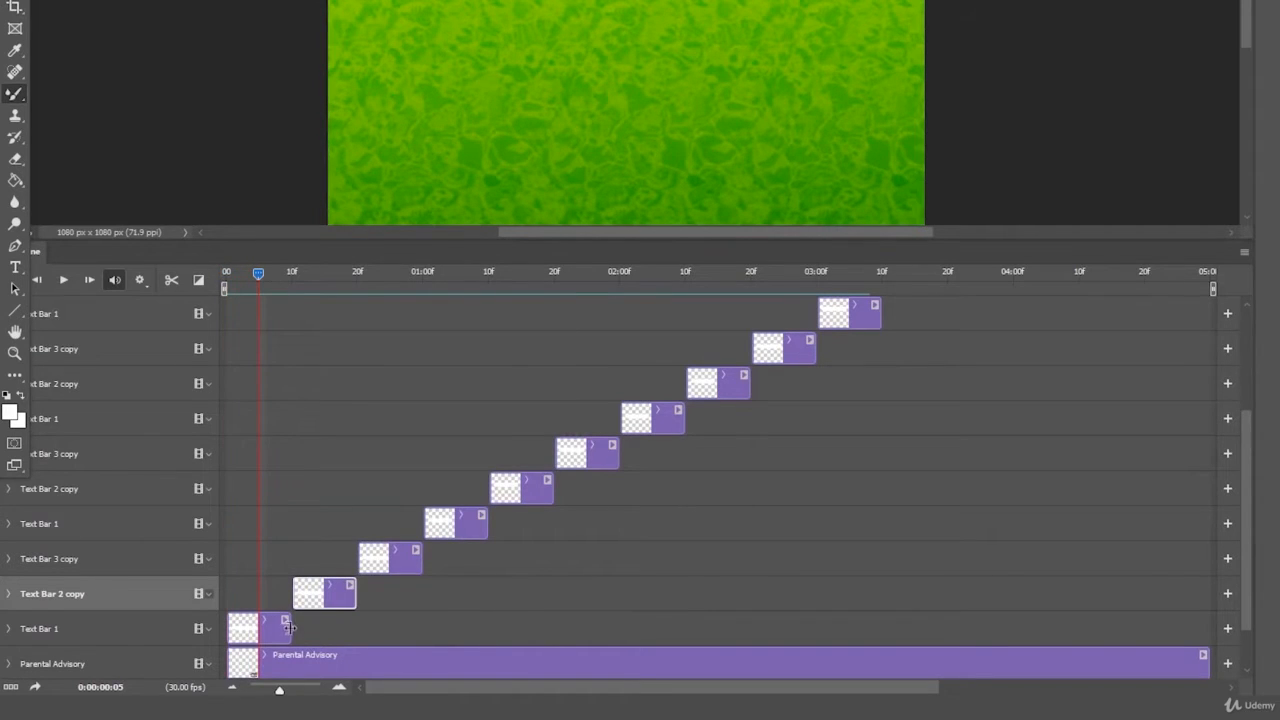
drag(288, 627, 291, 594)
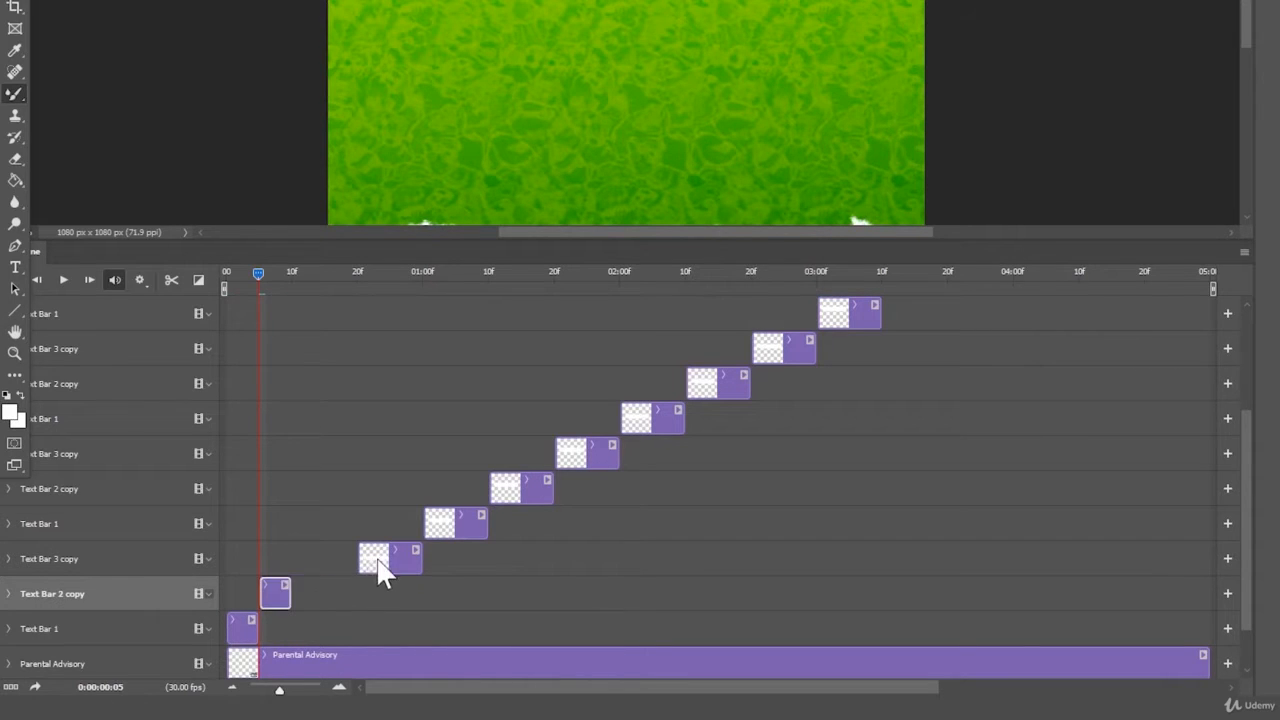
drag(385, 568, 323, 566)
- Delete all the 10-frame text bar clips that follow the three shortened ones
click(129, 525)
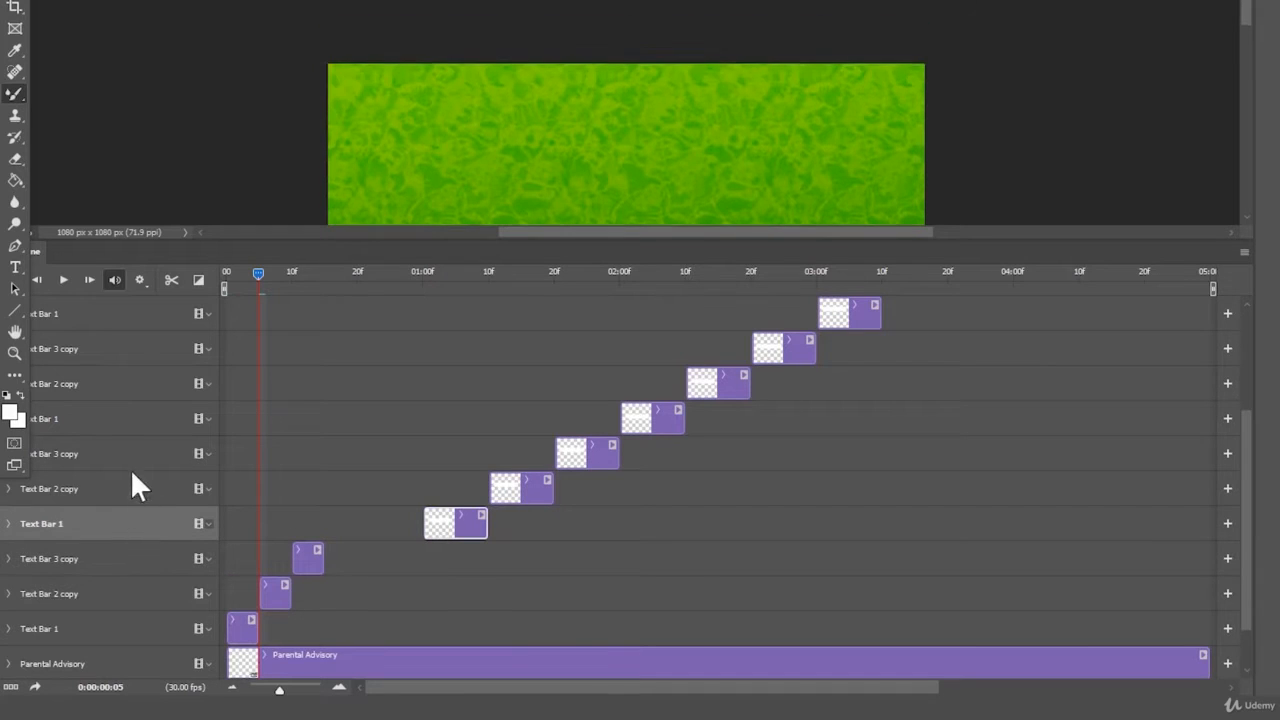
shift+click(125, 313)
key(Delete)
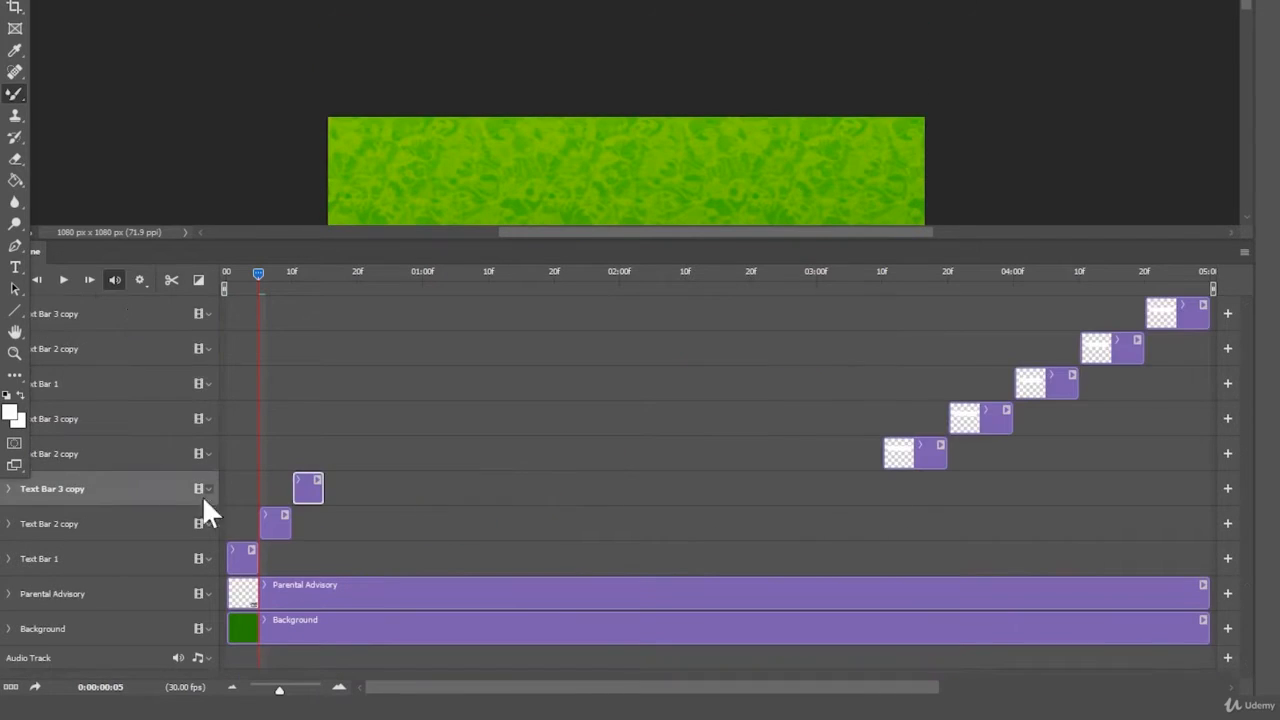
click(129, 455)
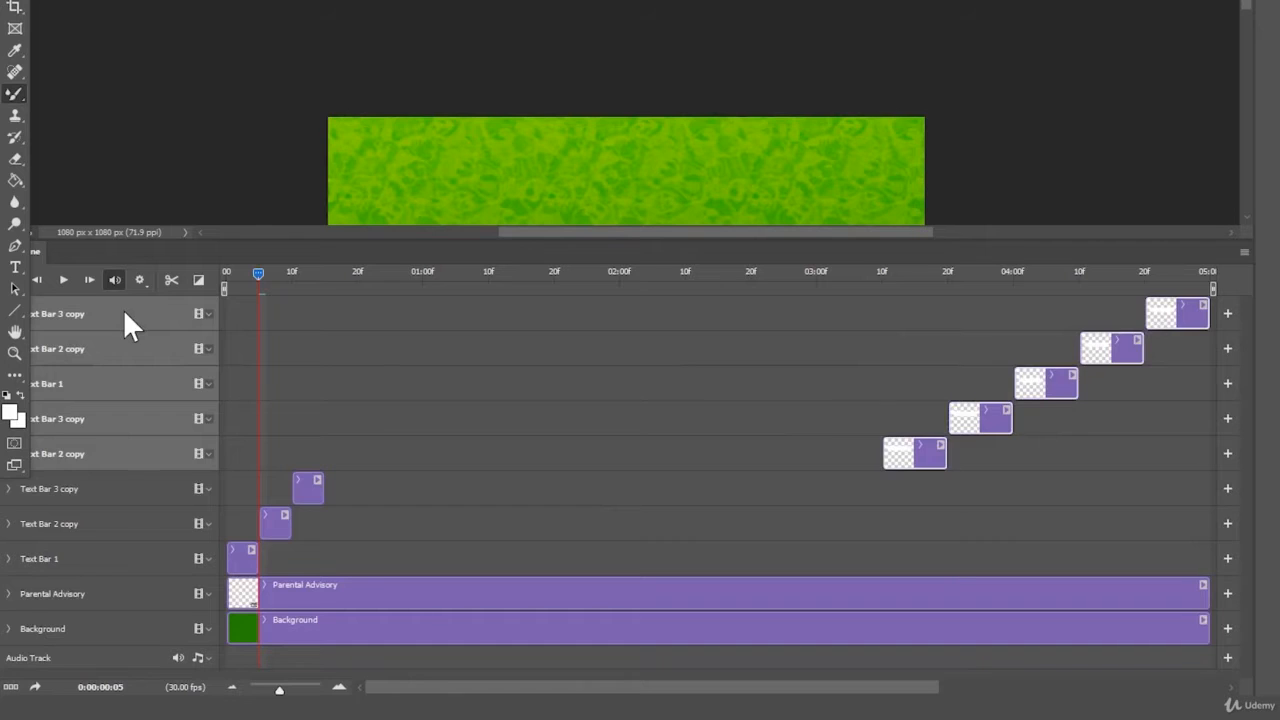
key(Delete)
scroll(620, 120, down, 3)
scroll(611, 142, down, 1)
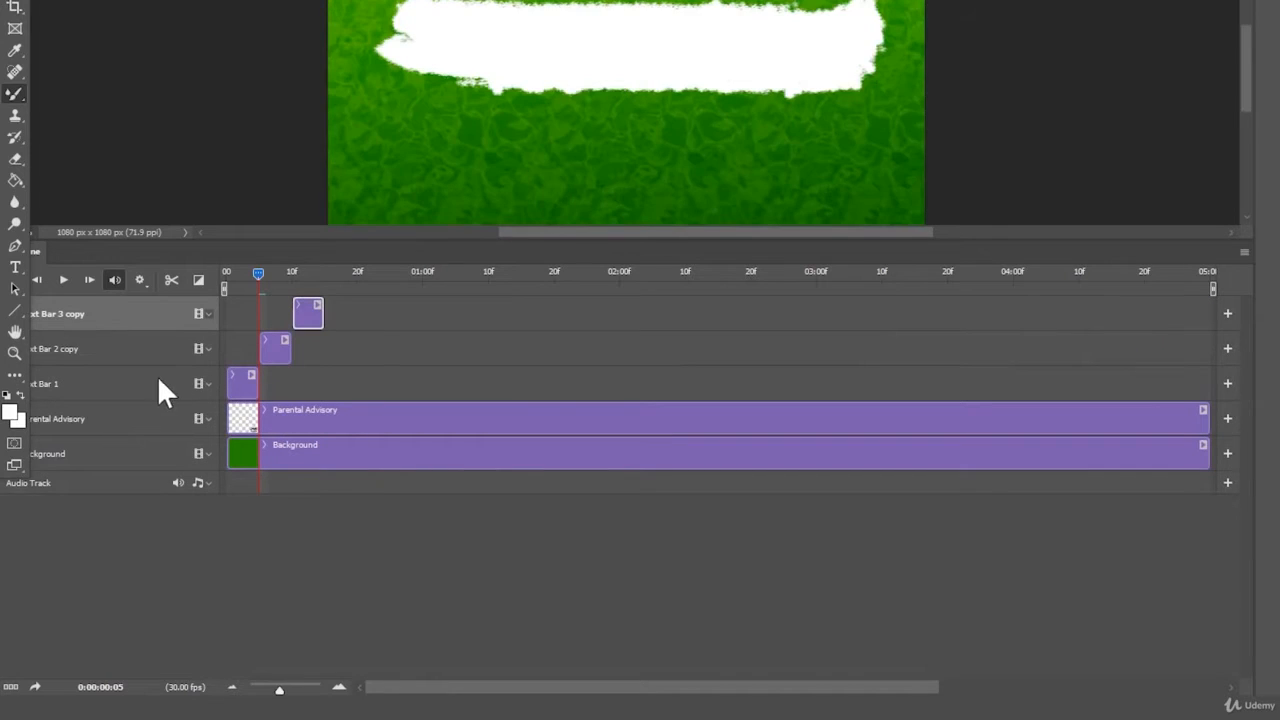
- Duplicate the three shortened text bar clips and place the copies in sequence starting at frame 15
click(155, 375)
shift+click(137, 316)
key(ctrl+j)
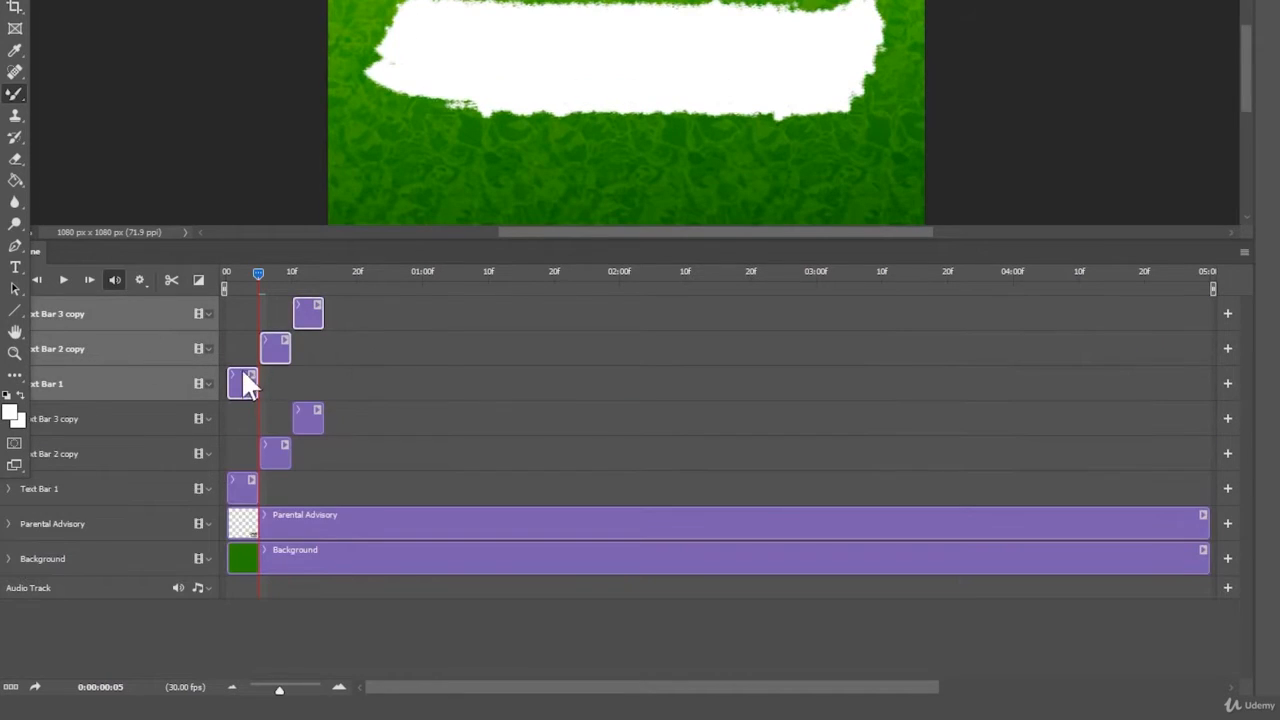
drag(243, 381, 336, 369)
- Copy all six shortened text bar clips and place the pasted set in sequence starting at 01:00f
click(125, 478)
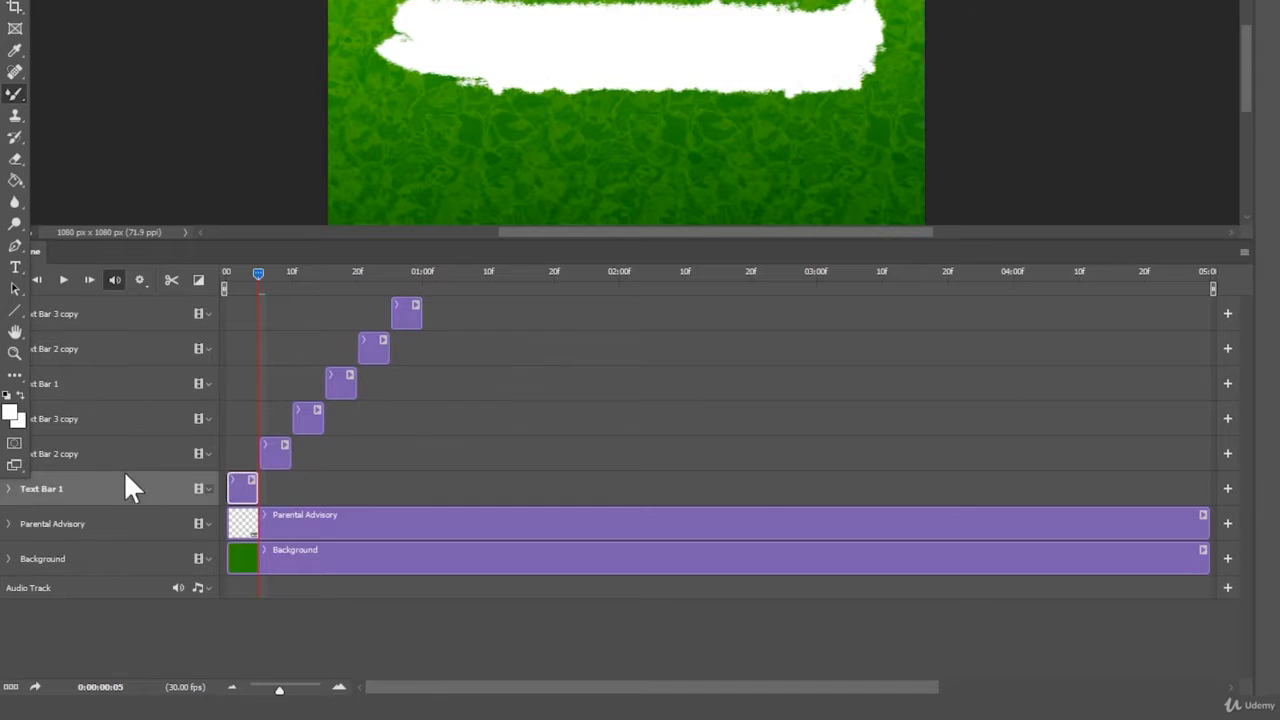
click(121, 453)
click(115, 482)
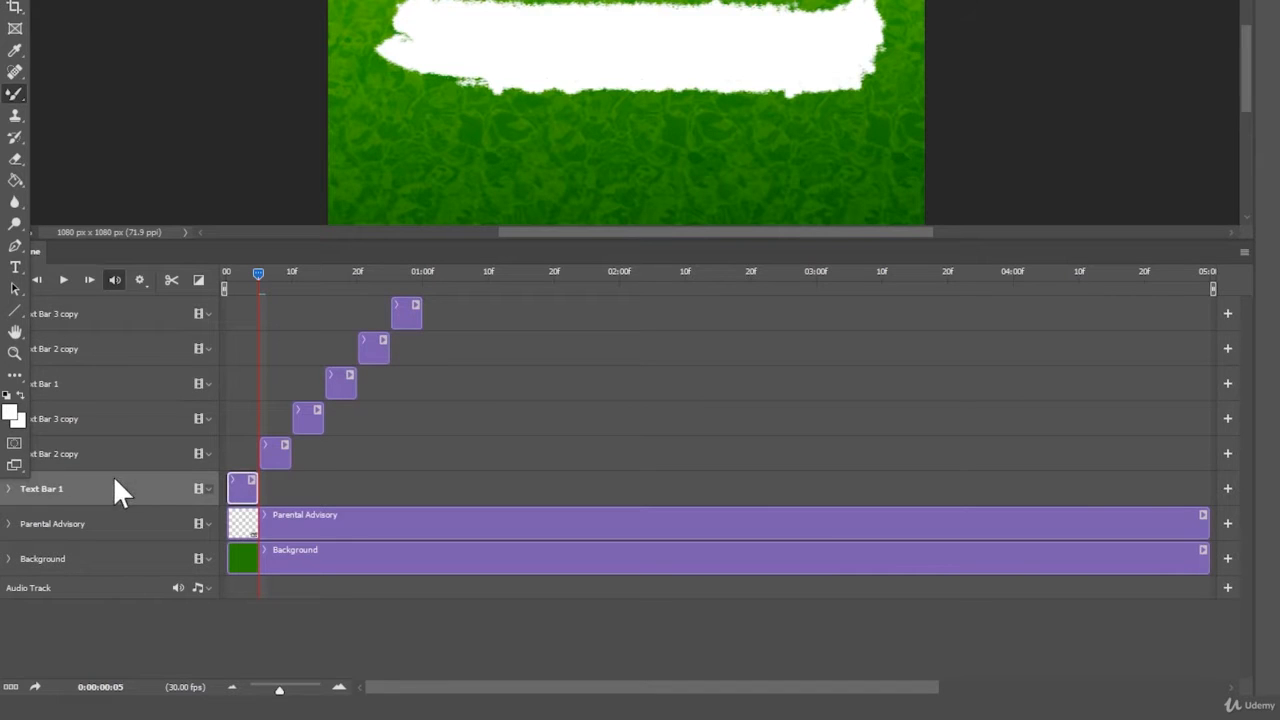
shift+click(108, 312)
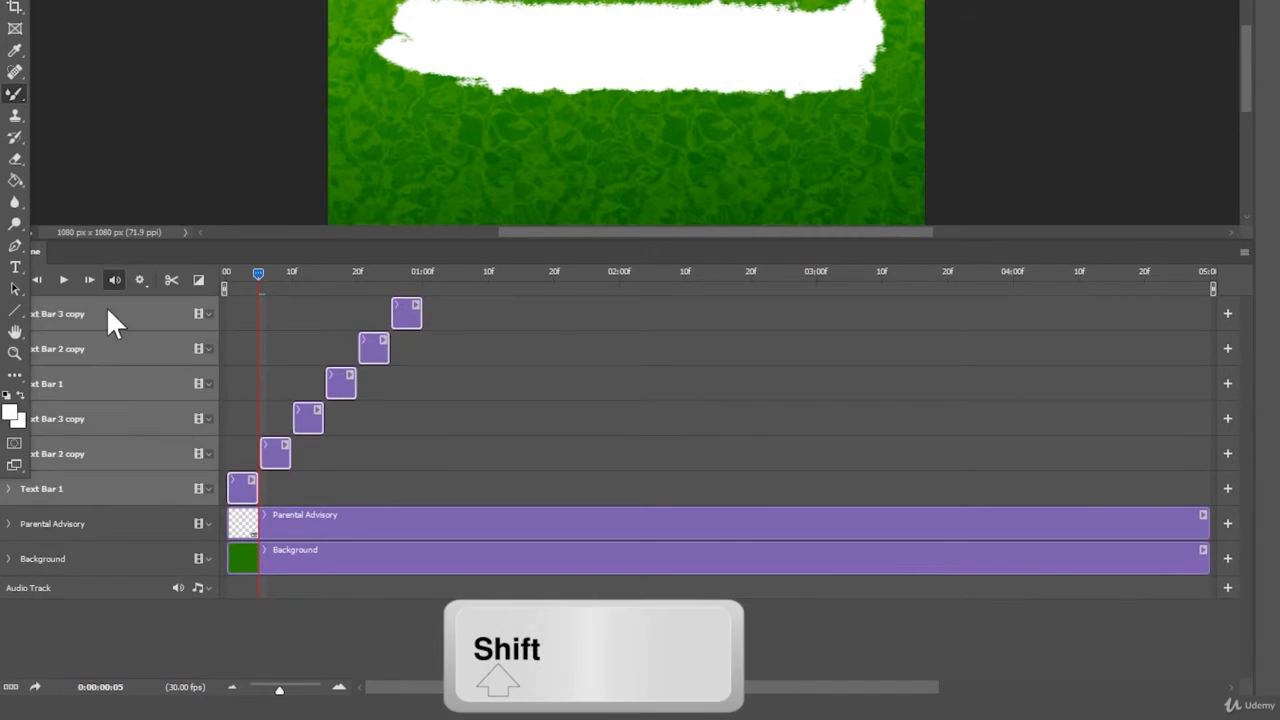
key(ctrl+c)
key(ctrl+v)
drag(240, 486, 435, 488)
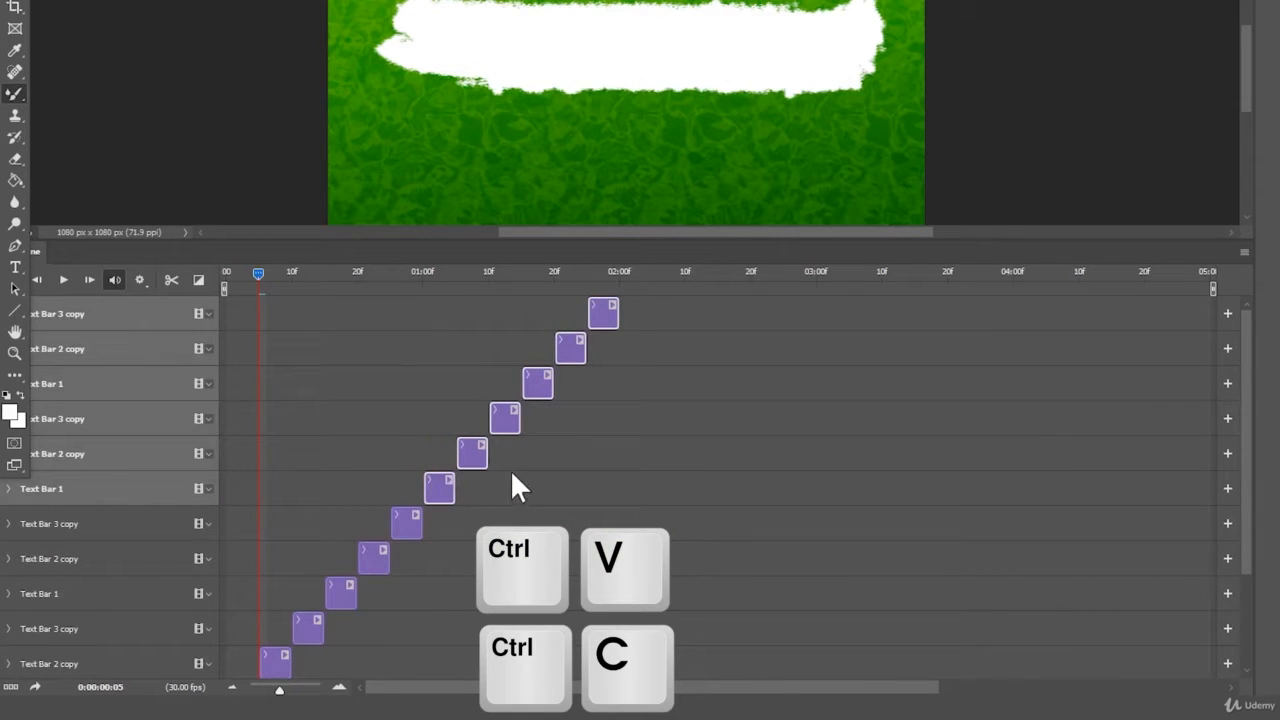
- Paste two more sets of the six text bar clips, placing them in sequence starting at 02:00f and 03:00f
key(ctrl+c)
key(ctrl+v)
drag(240, 483, 628, 490)
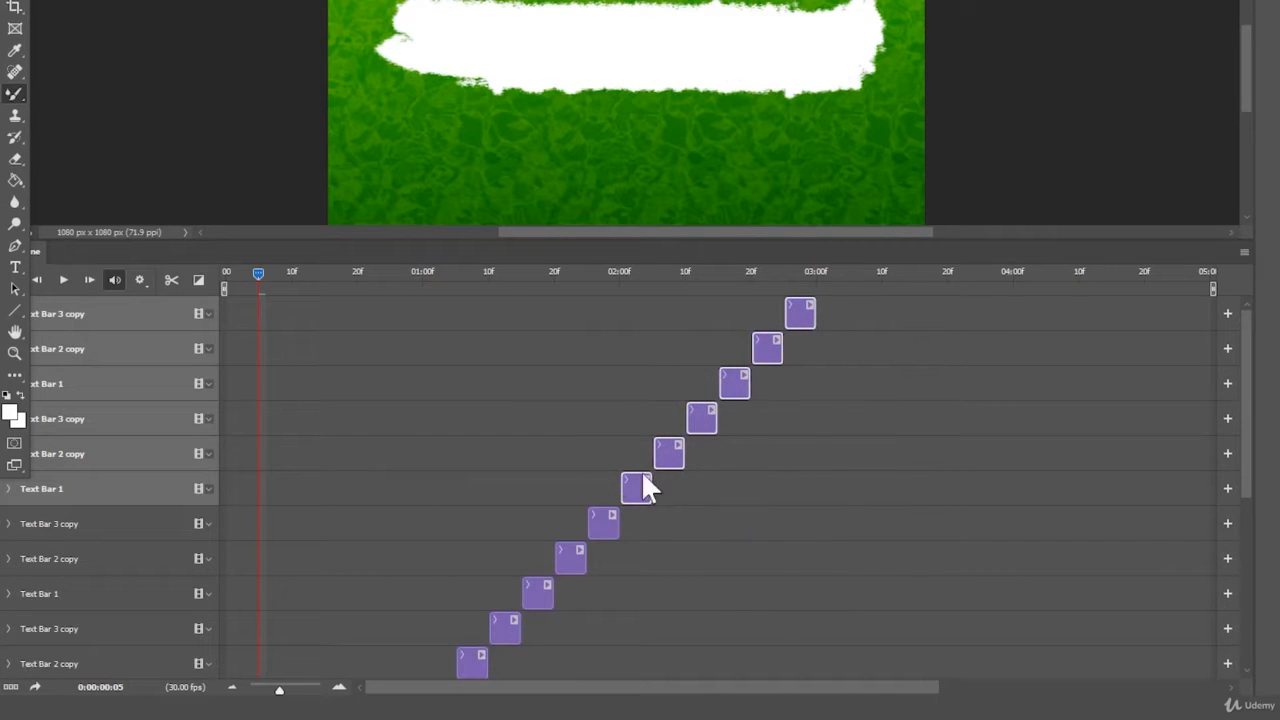
key(ctrl+c)
key(ctrl+v)
drag(250, 489, 817, 488)
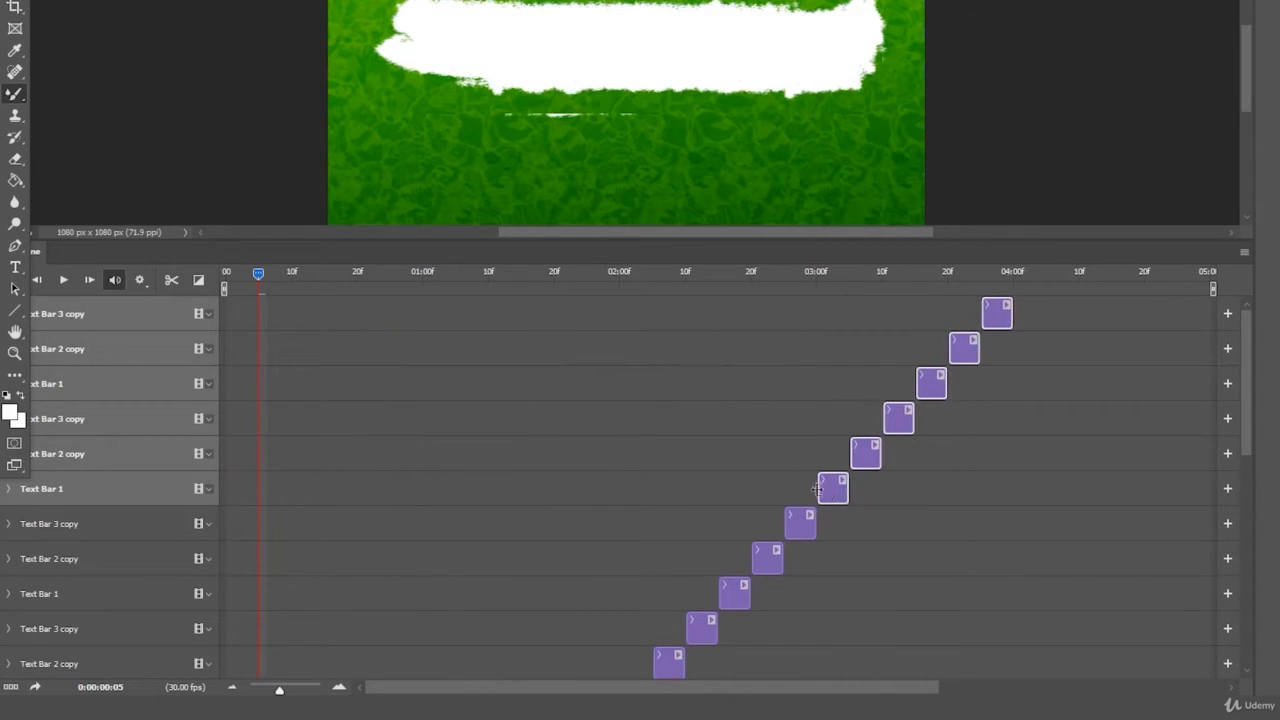
- Fit the cover artwork in view above the timeline and play the animation from the start to check the faster text bars
drag(282, 273, 127, 288)
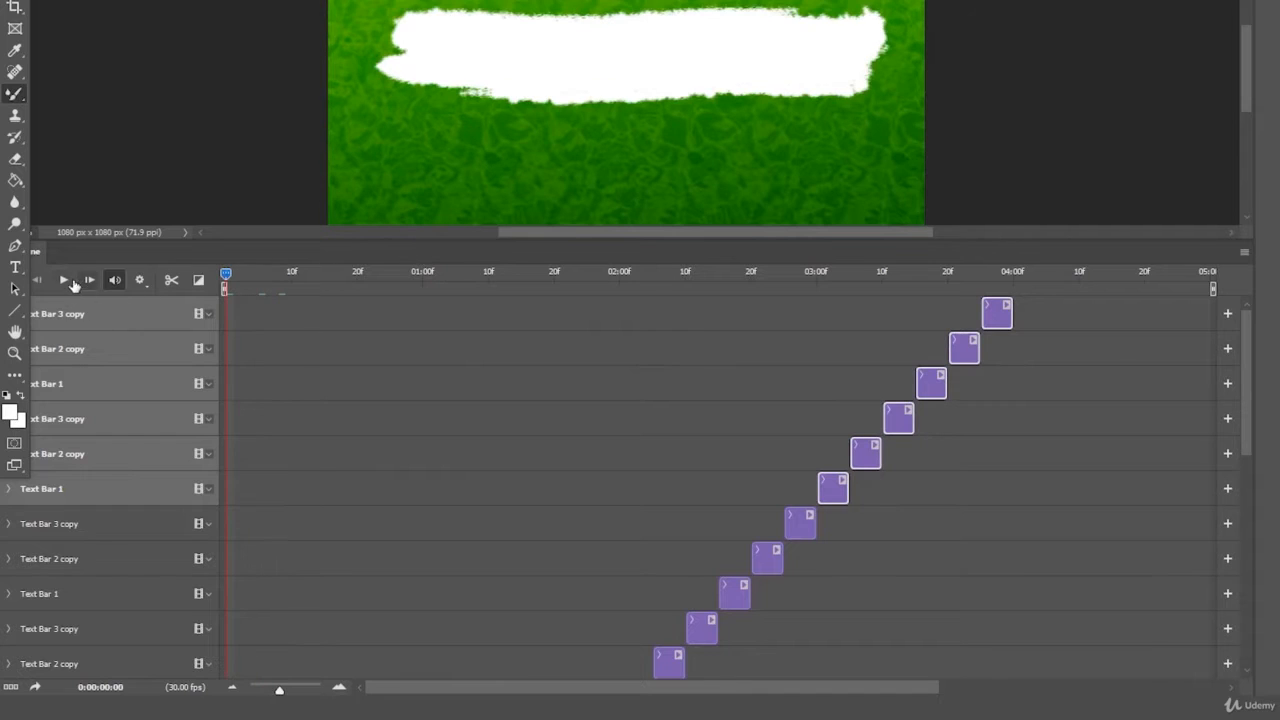
key(space)
scroll(471, 145, down, 1)
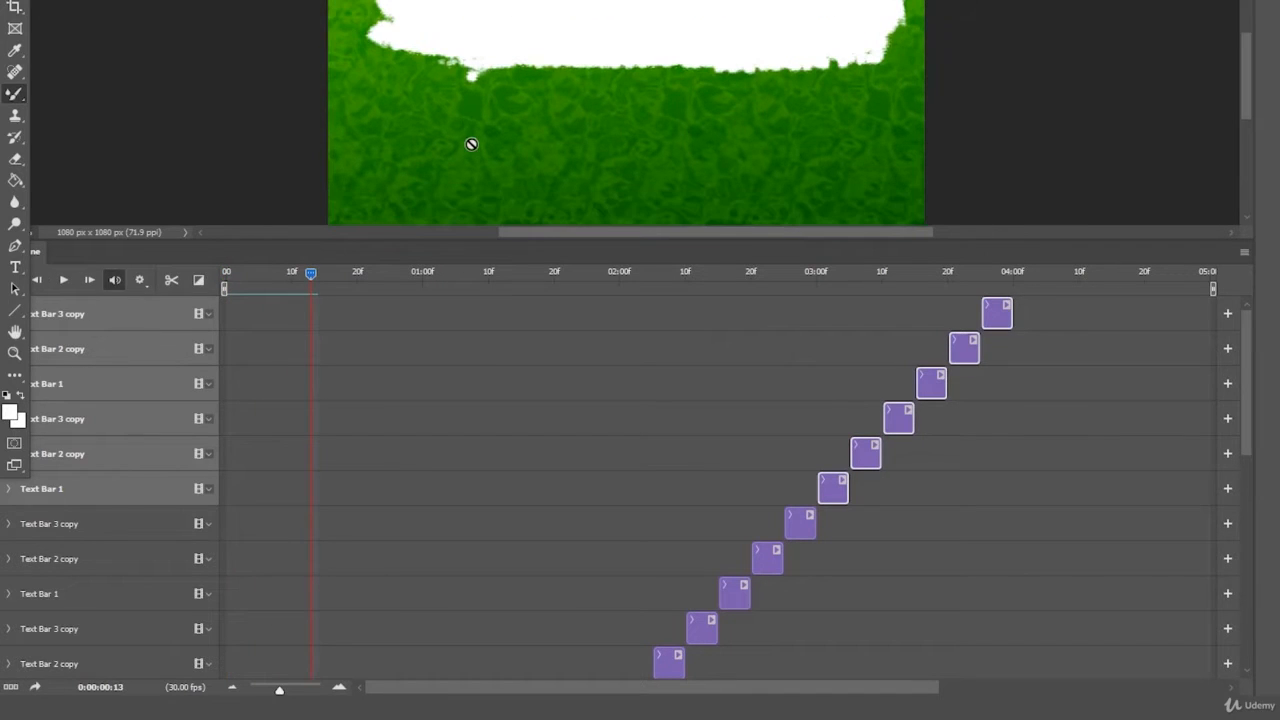
drag(358, 240, 358, 255)
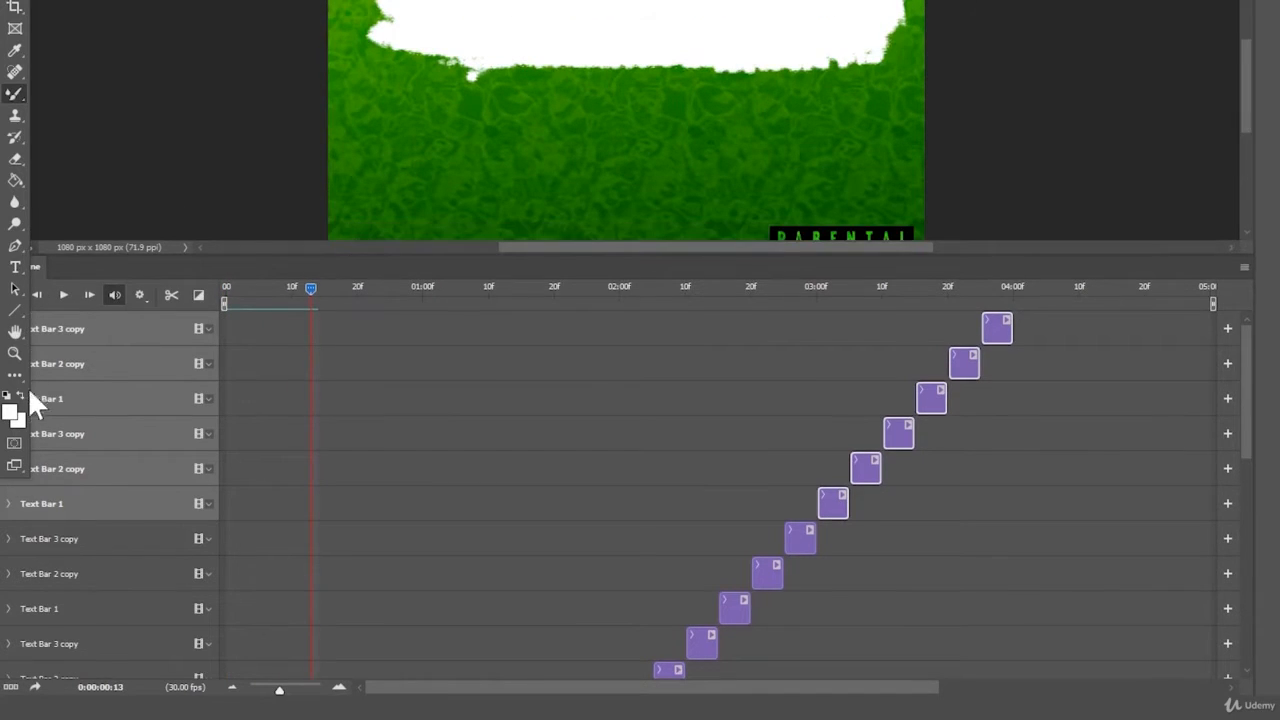
drag(293, 100, 247, 129)
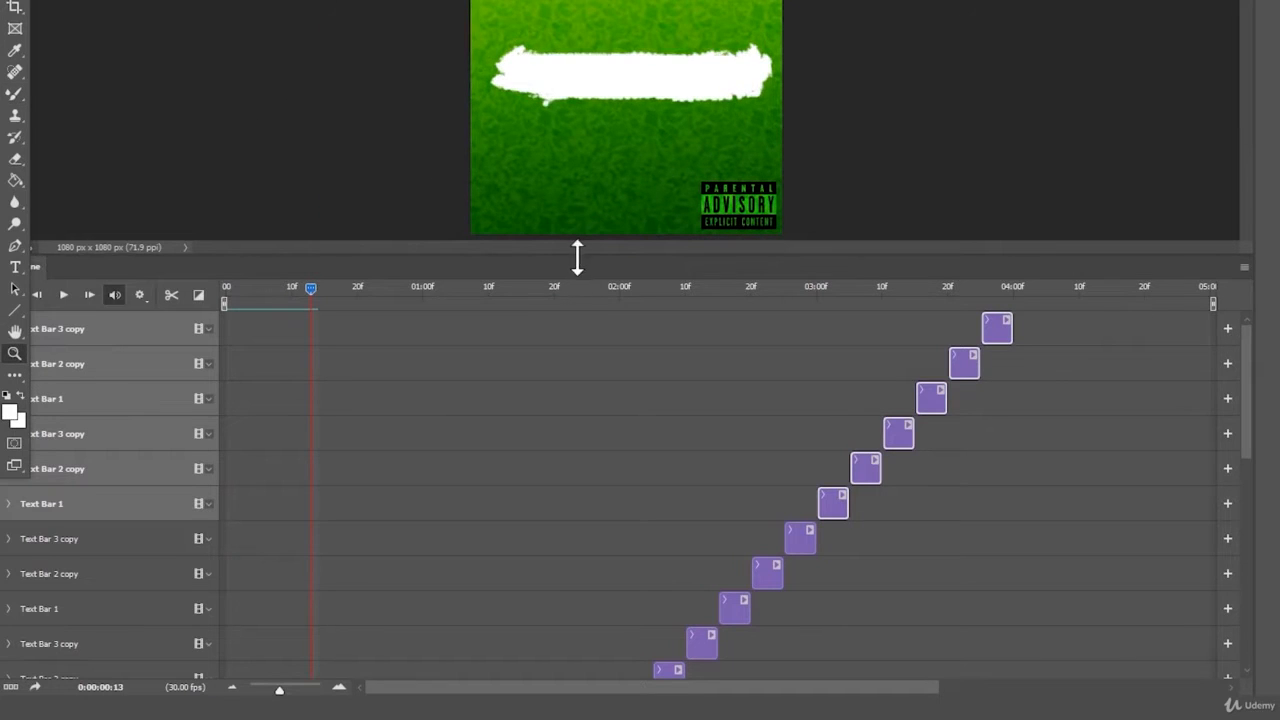
drag(577, 257, 575, 271)
drag(308, 309, 66, 316)
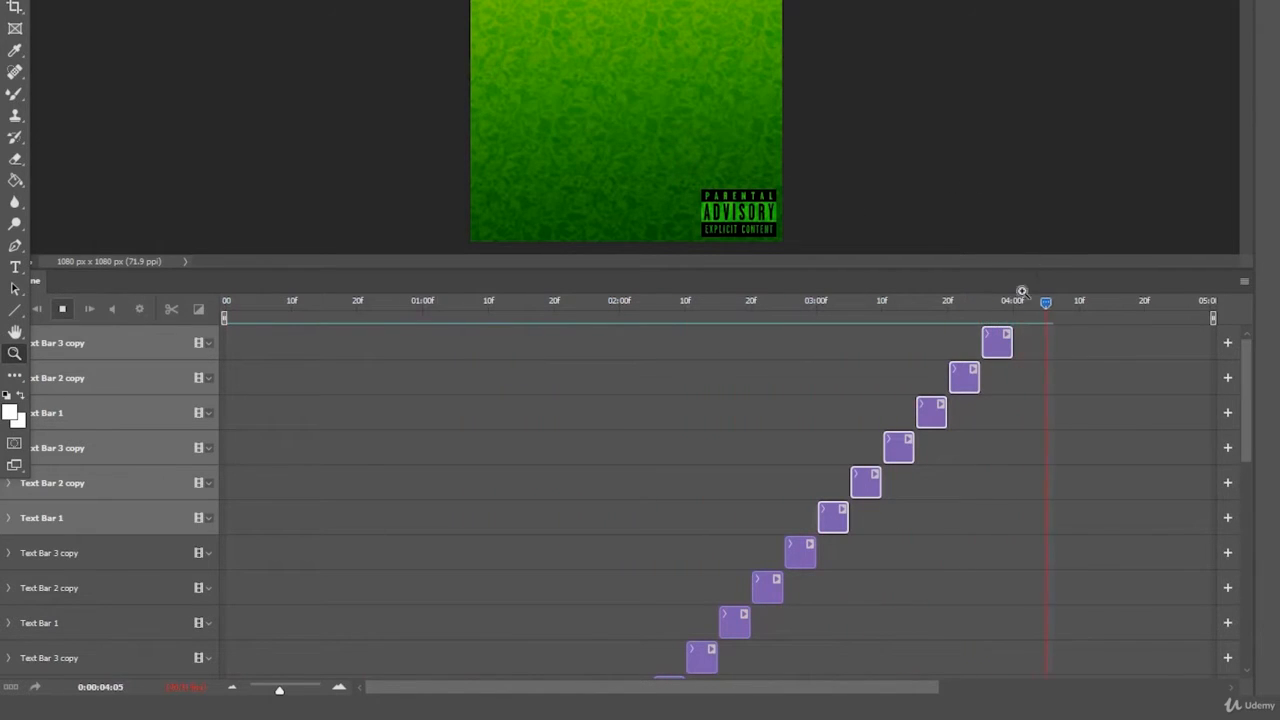
click(1080, 401)
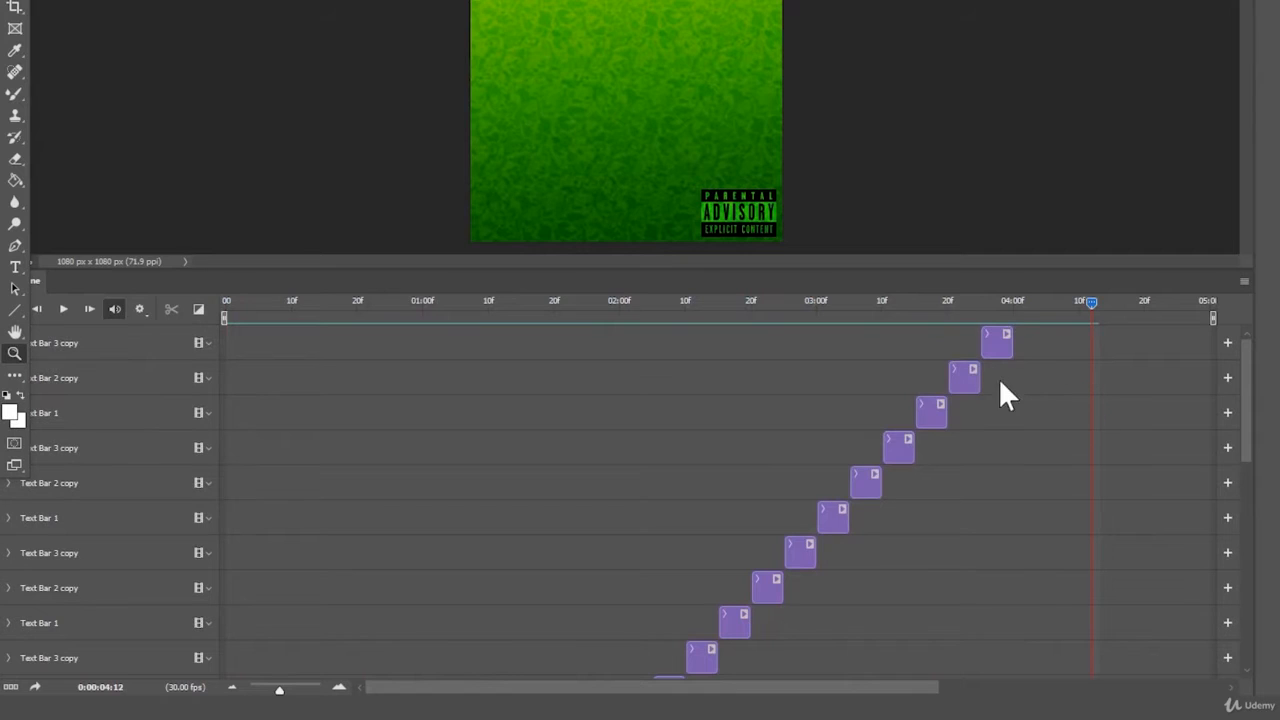
- Duplicate the last three shortened text bar clips and place the copies in sequence starting at 04:00f
click(997, 341)
click(914, 428)
click(926, 416)
shift+click(994, 342)
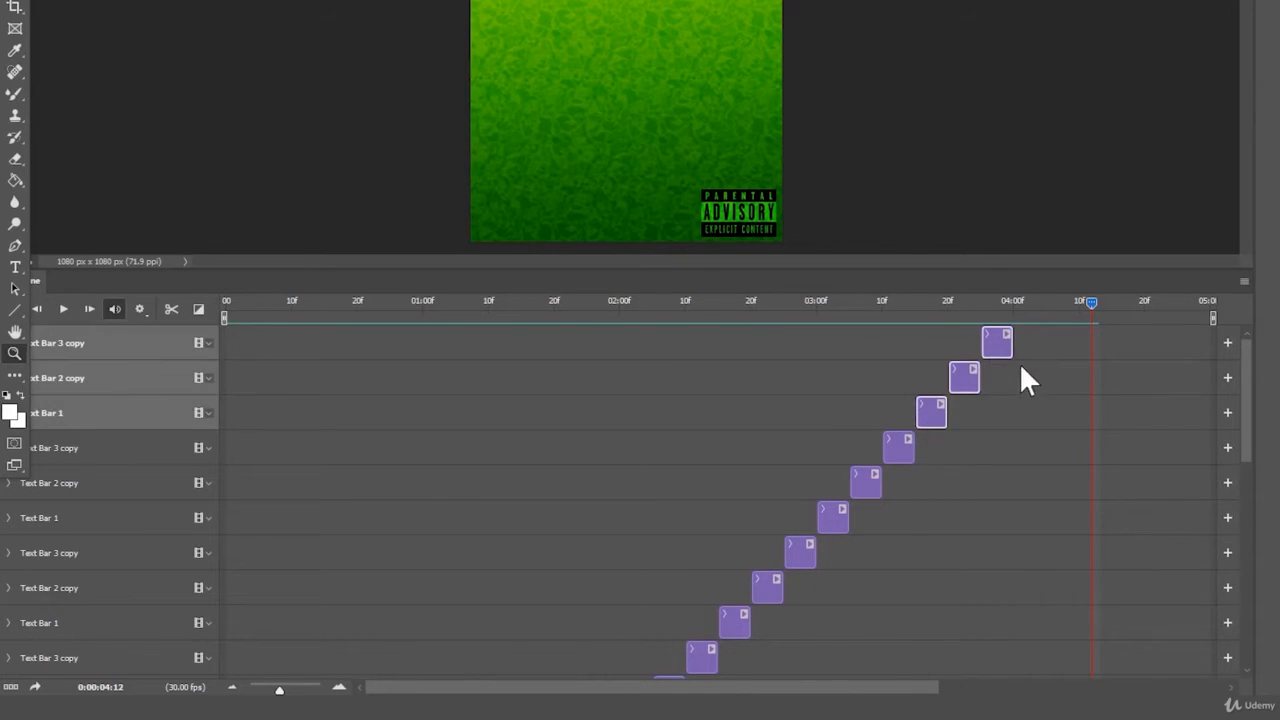
drag(973, 378, 285, 402)
drag(593, 420, 1024, 428)
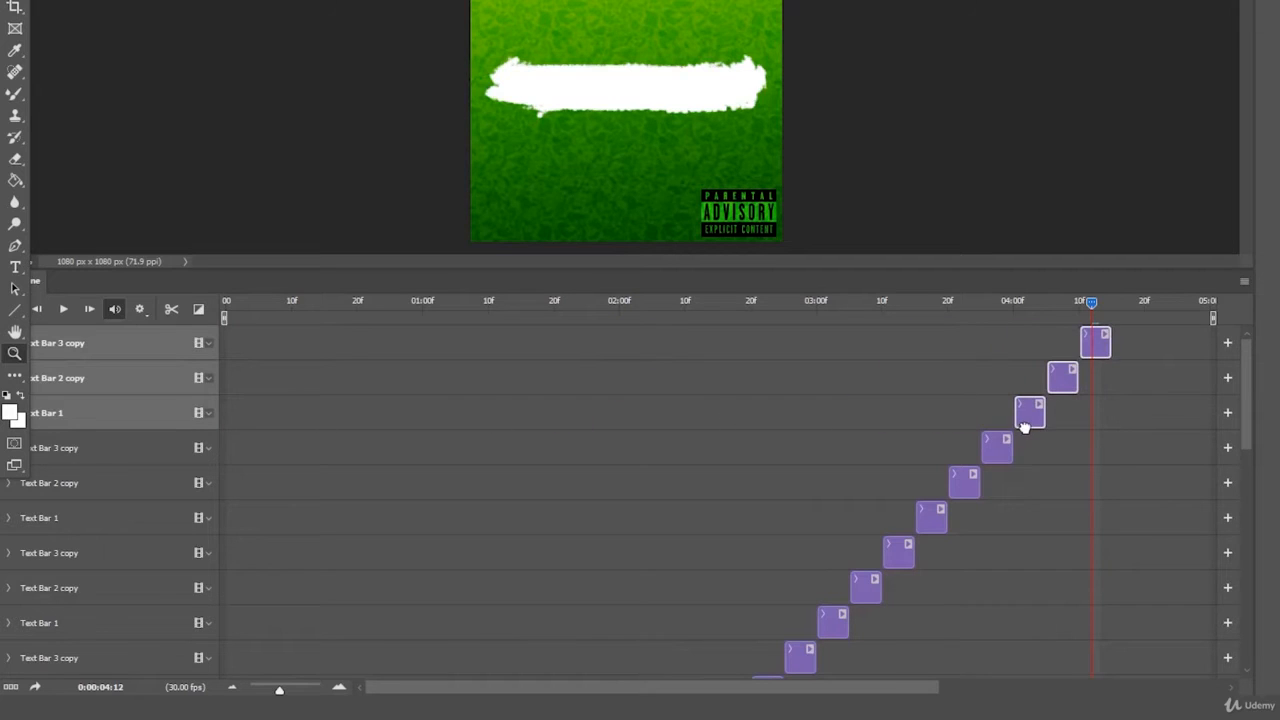
- Place another set of the three text bar clips starting at 04:15f and return the playhead to the start
key(ctrl+z)
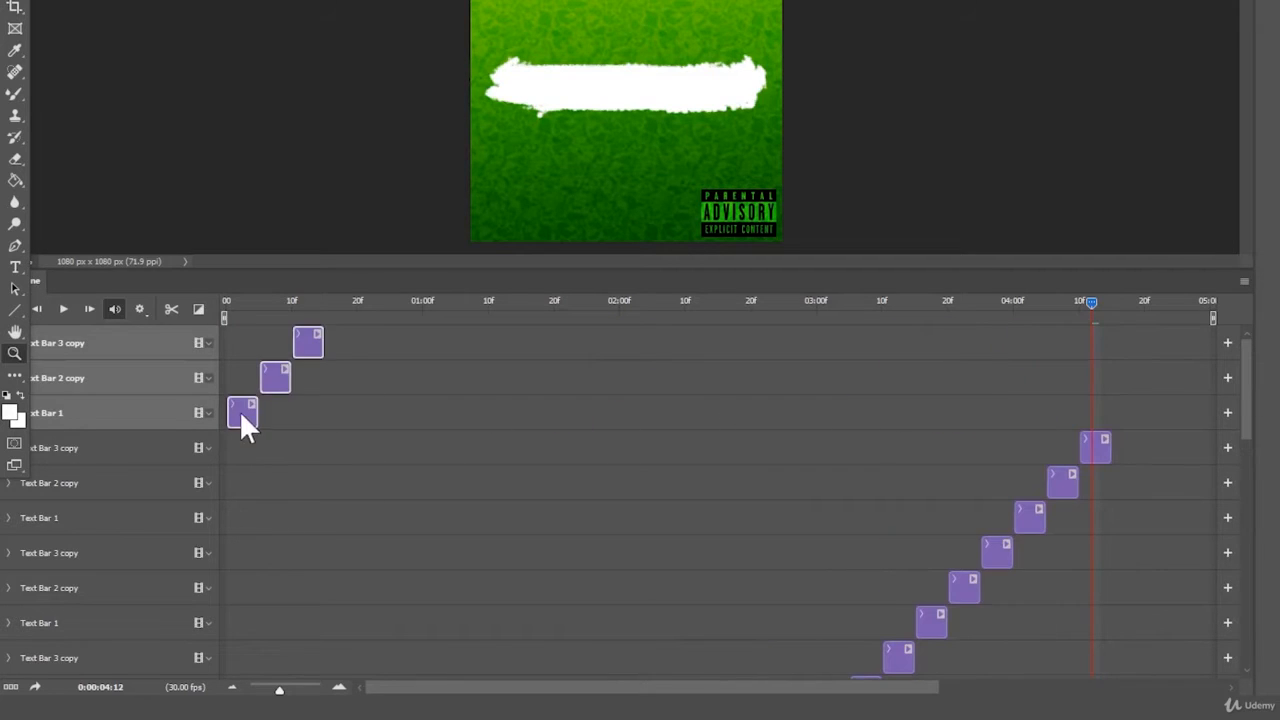
drag(245, 420, 1130, 420)
click(1152, 463)
drag(1089, 303, 79, 340)
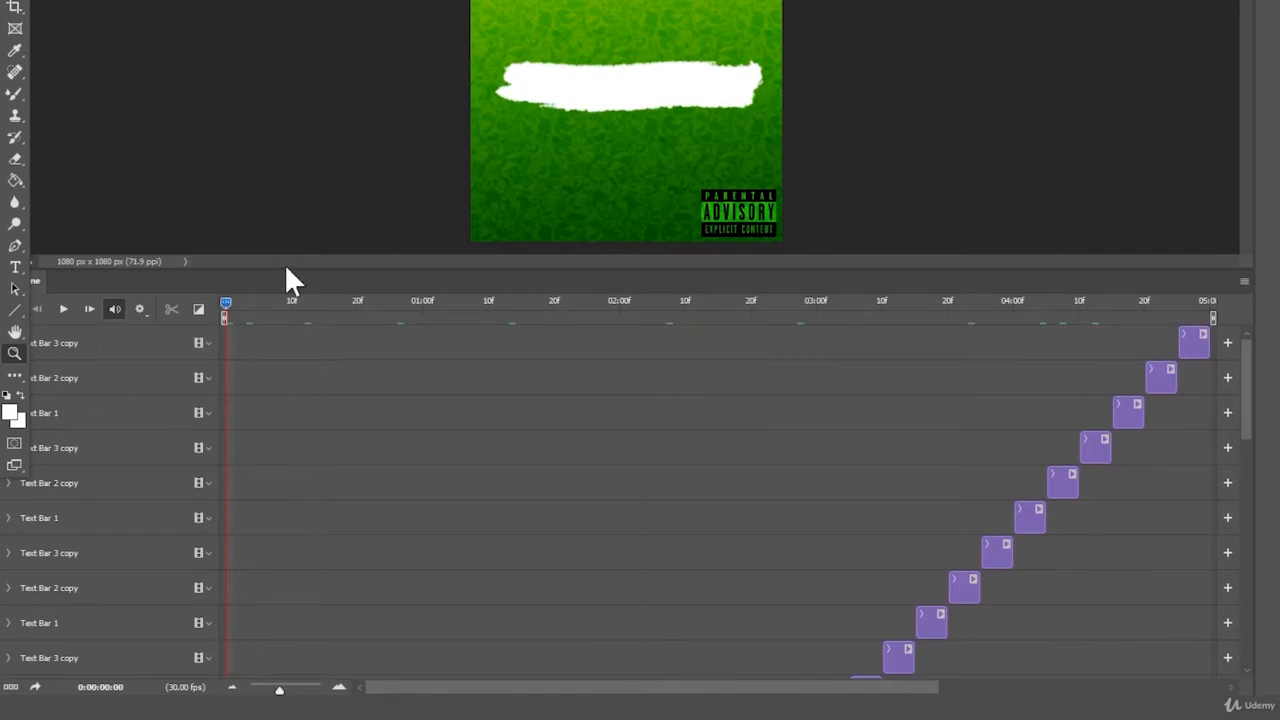
- Shorten the timeline panel to show the whole cover and look through the staggered text bar clips down to the Background track
drag(286, 268, 326, 440)
scroll(600, 514, down, 3)
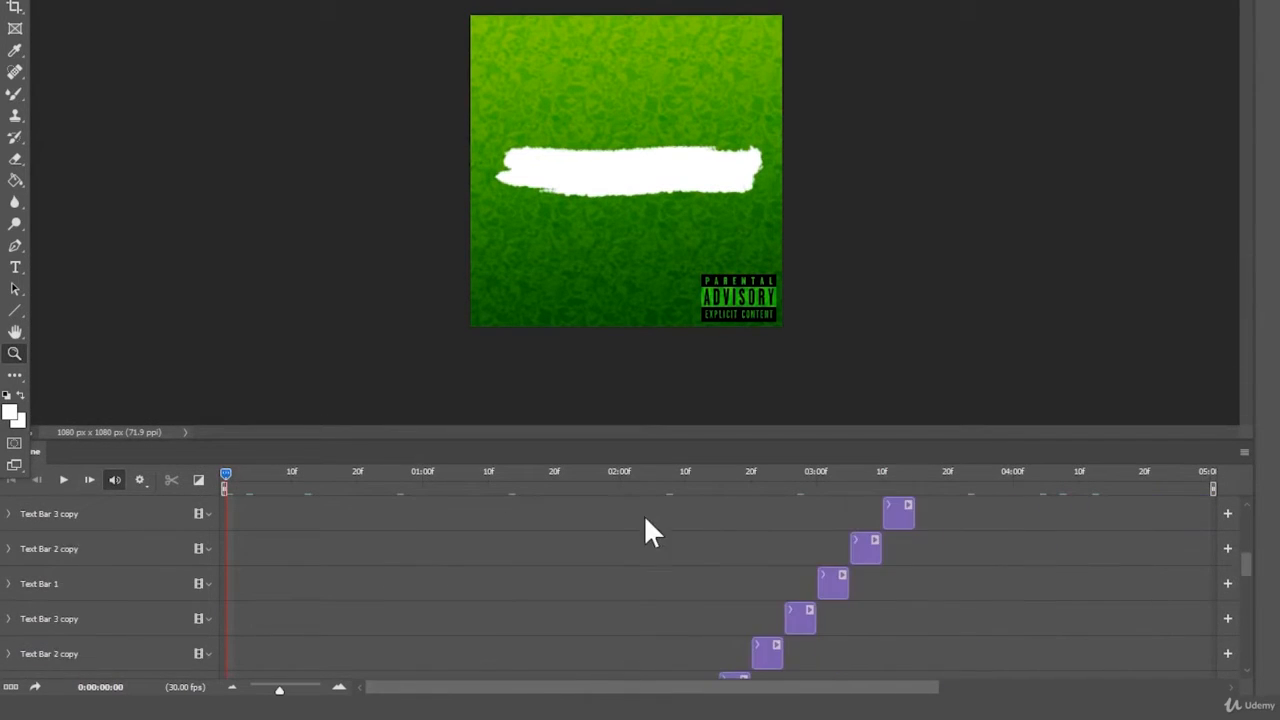
scroll(660, 550, down, 10)
scroll(660, 550, up, 5)
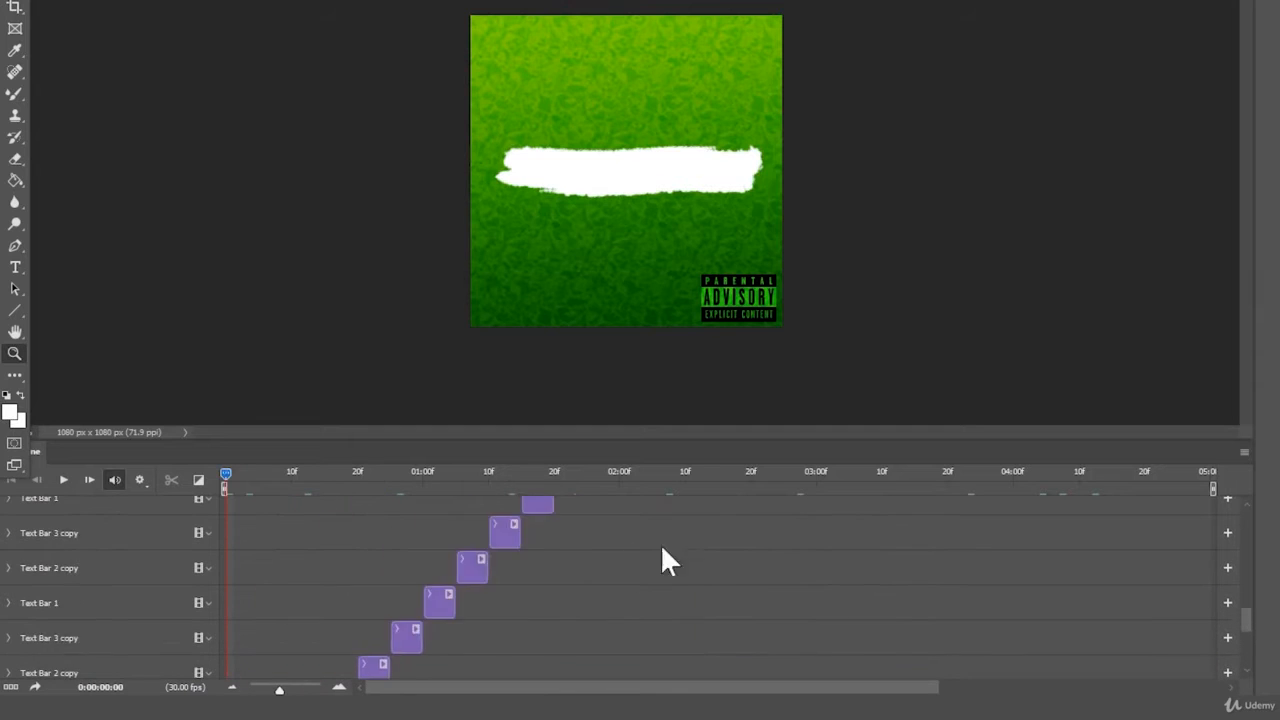
scroll(809, 531, up, 5)
scroll(863, 551, down, 6)
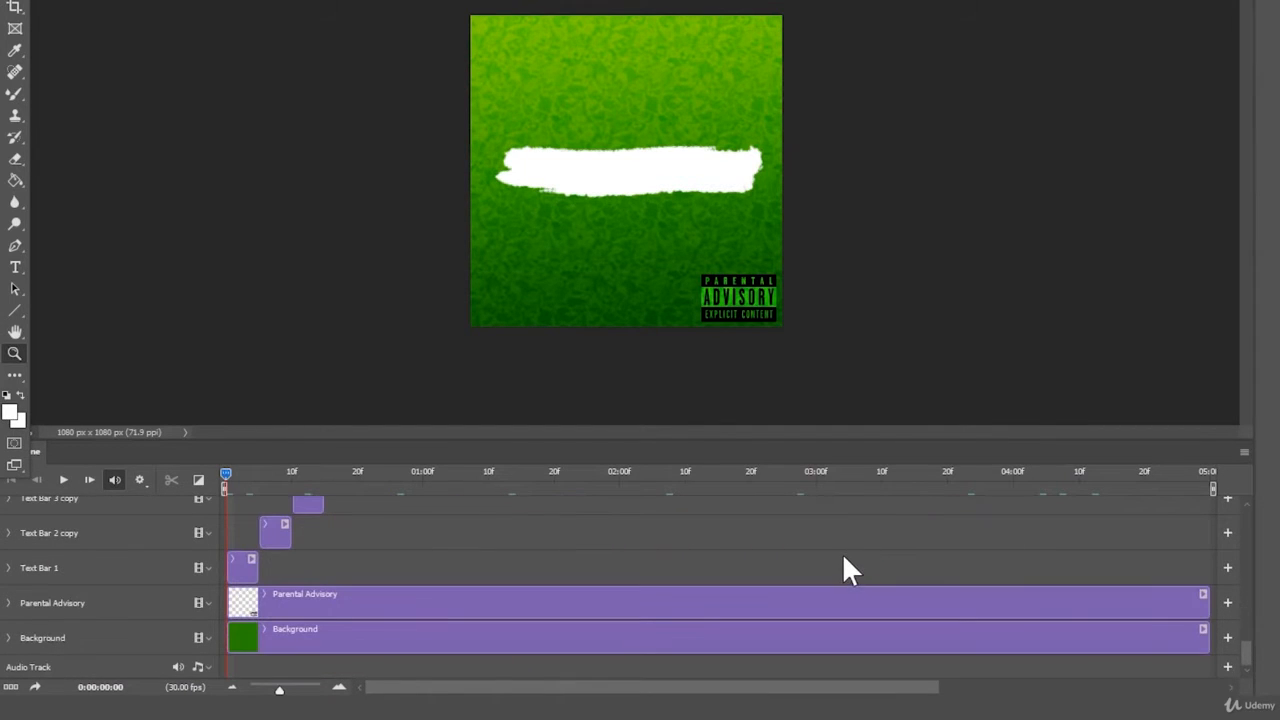
- Save the document as a Photoshop file named Album Cover in the Album Cover folder, accepting the format options
key(ctrl+s)
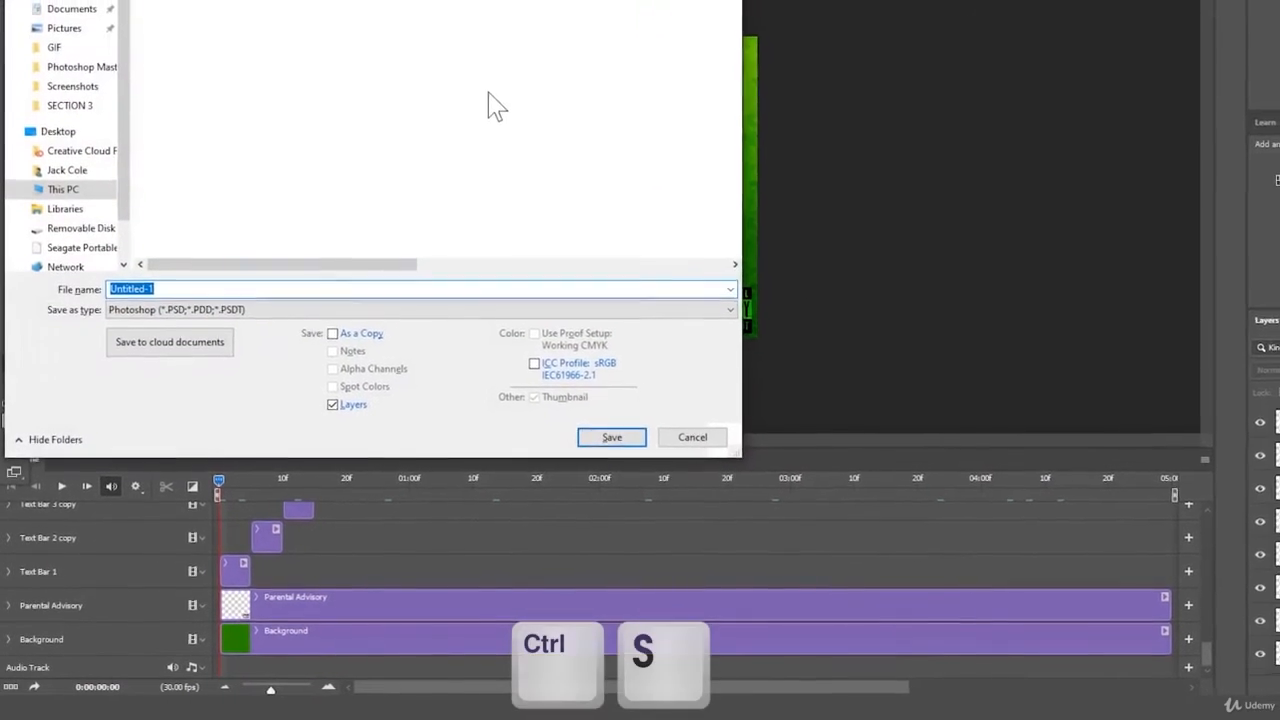
double_click(227, 18)
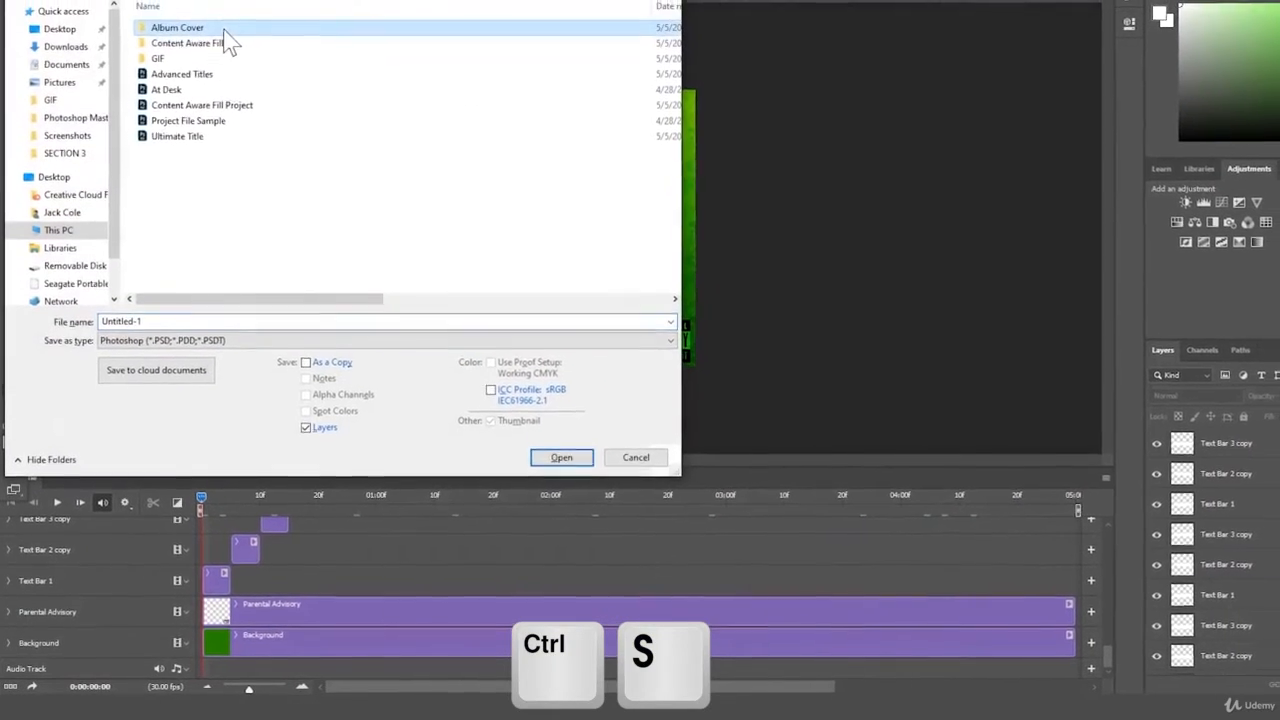
click(270, 329)
text(Album C)
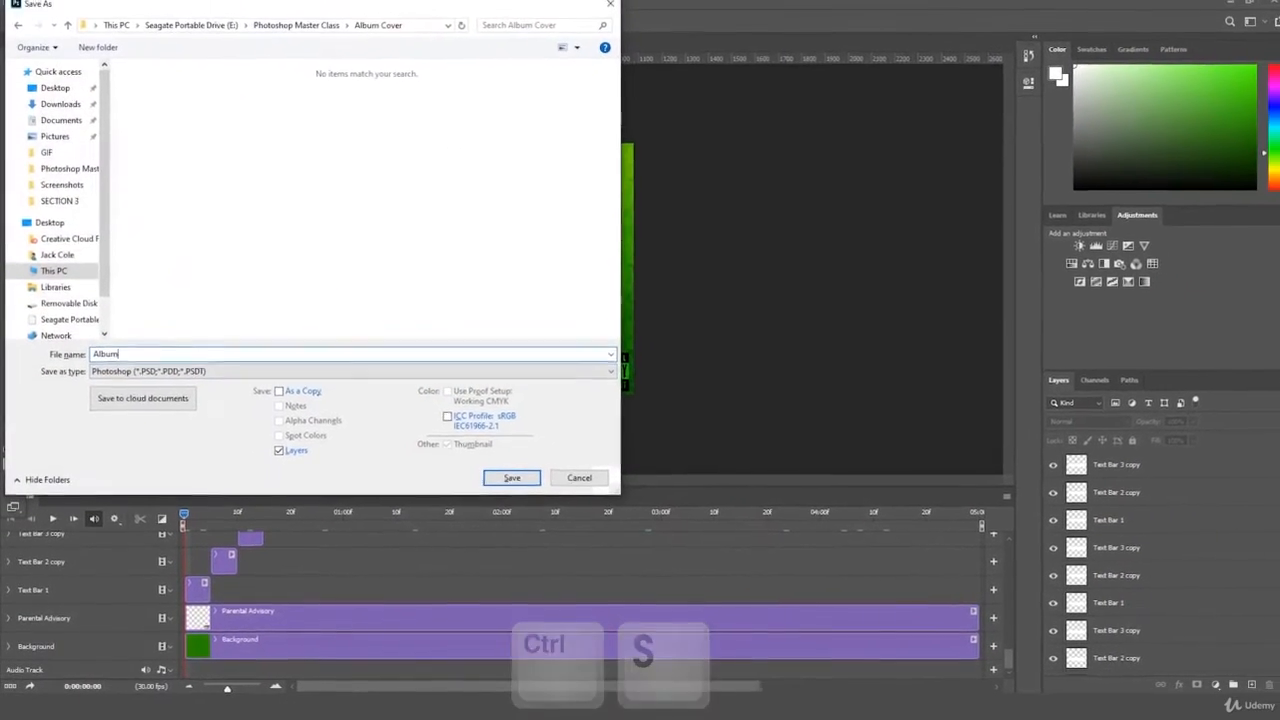
text(over)
key(Return)
key(Return)
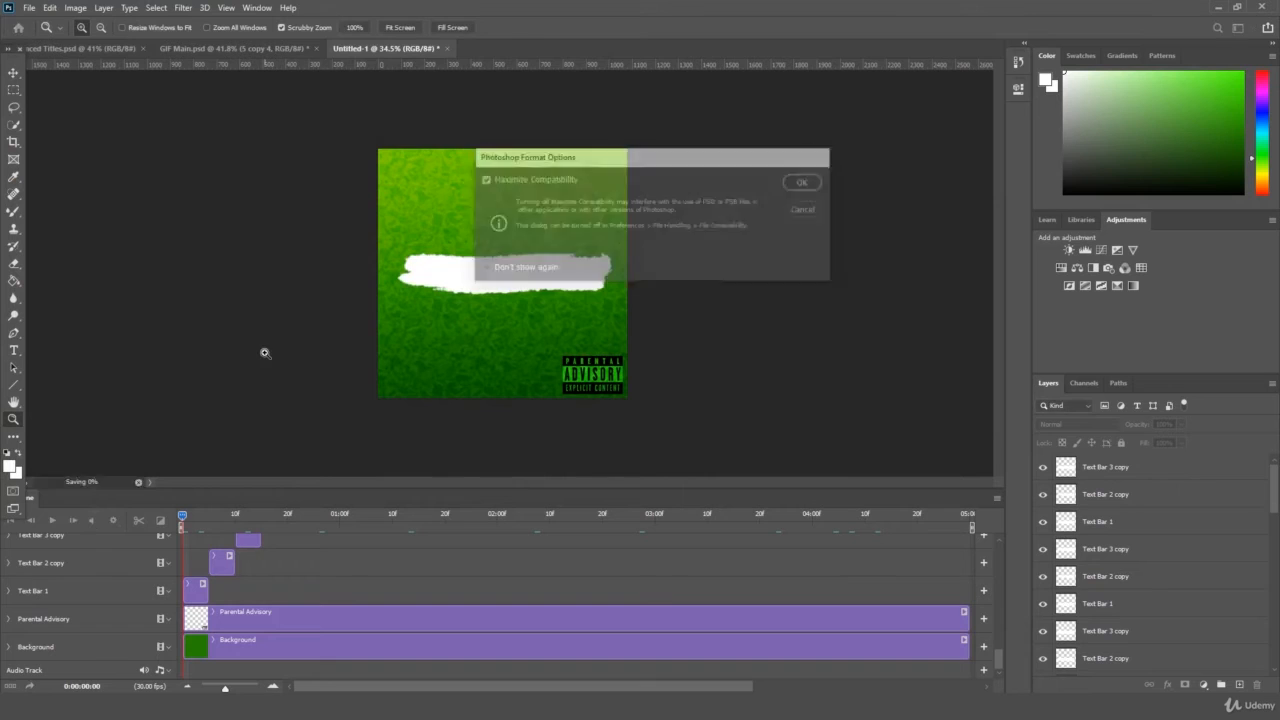
- Play the complete text bar animation from the start as a preview and stop it
click(54, 521)
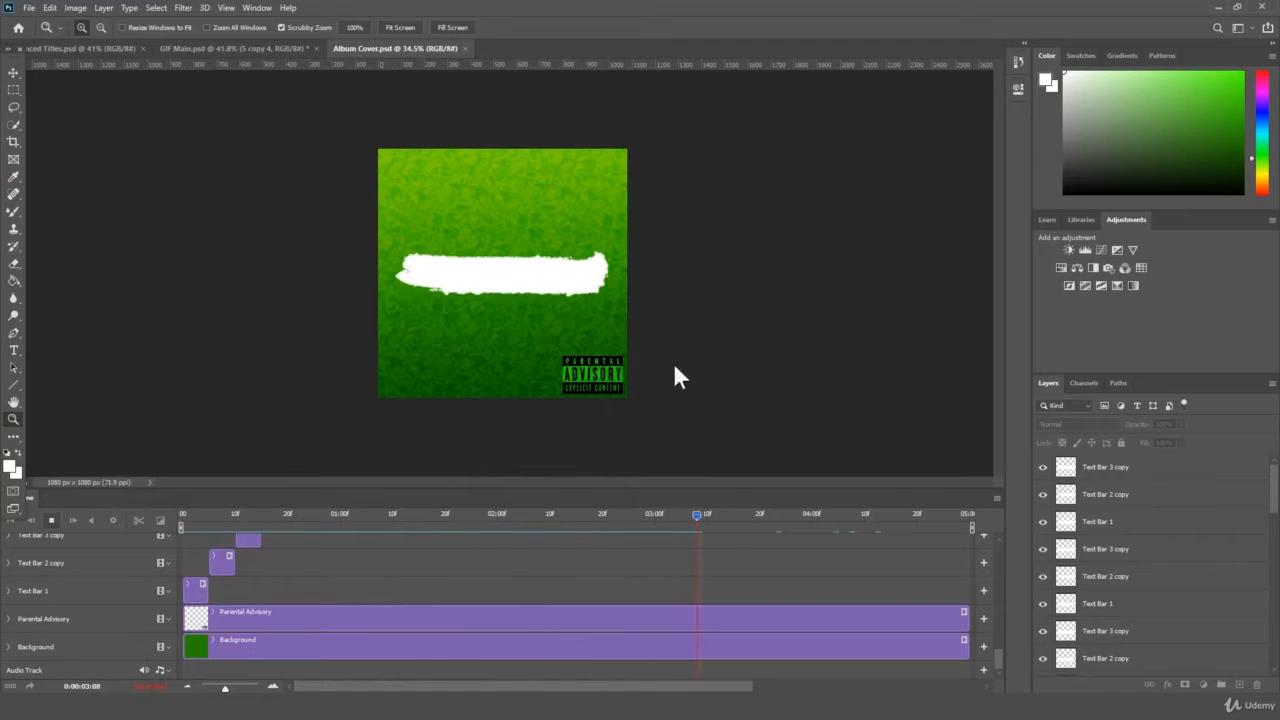
key(space)
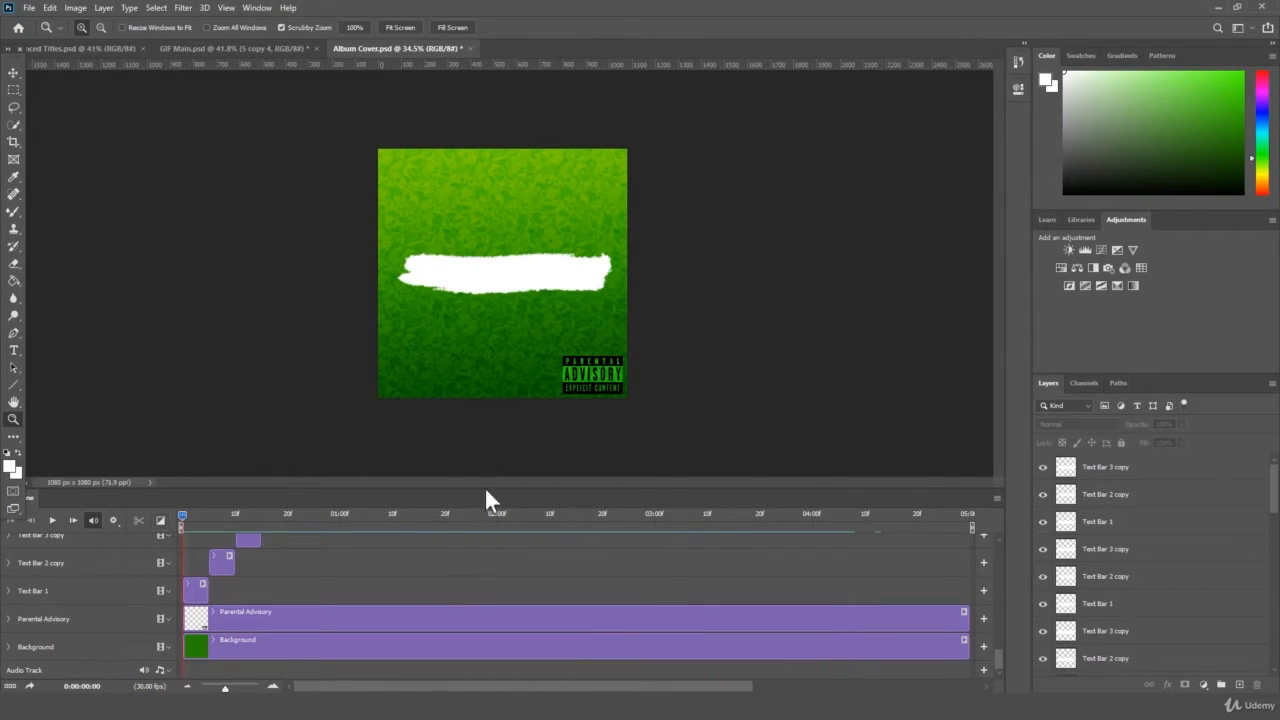
- Add a text layer reading GREATEST HITS MIXTAPE over the white bar and set its color to black
click(13, 350)
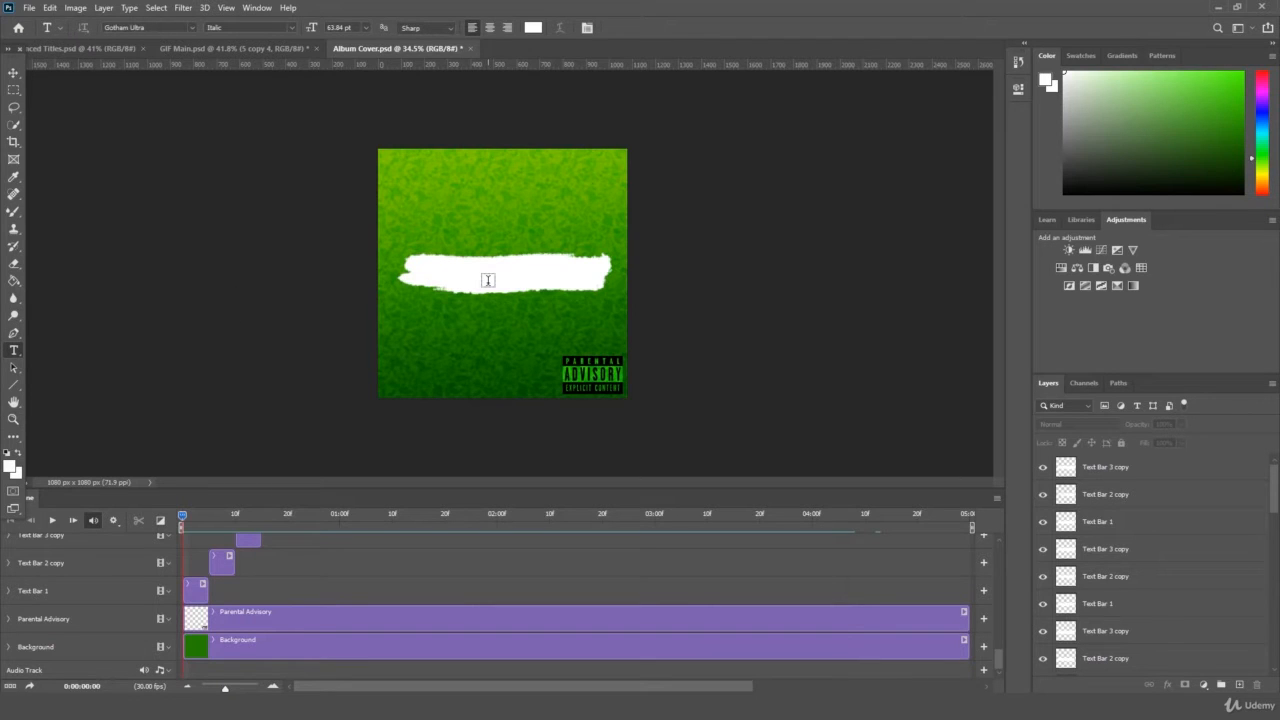
click(488, 280)
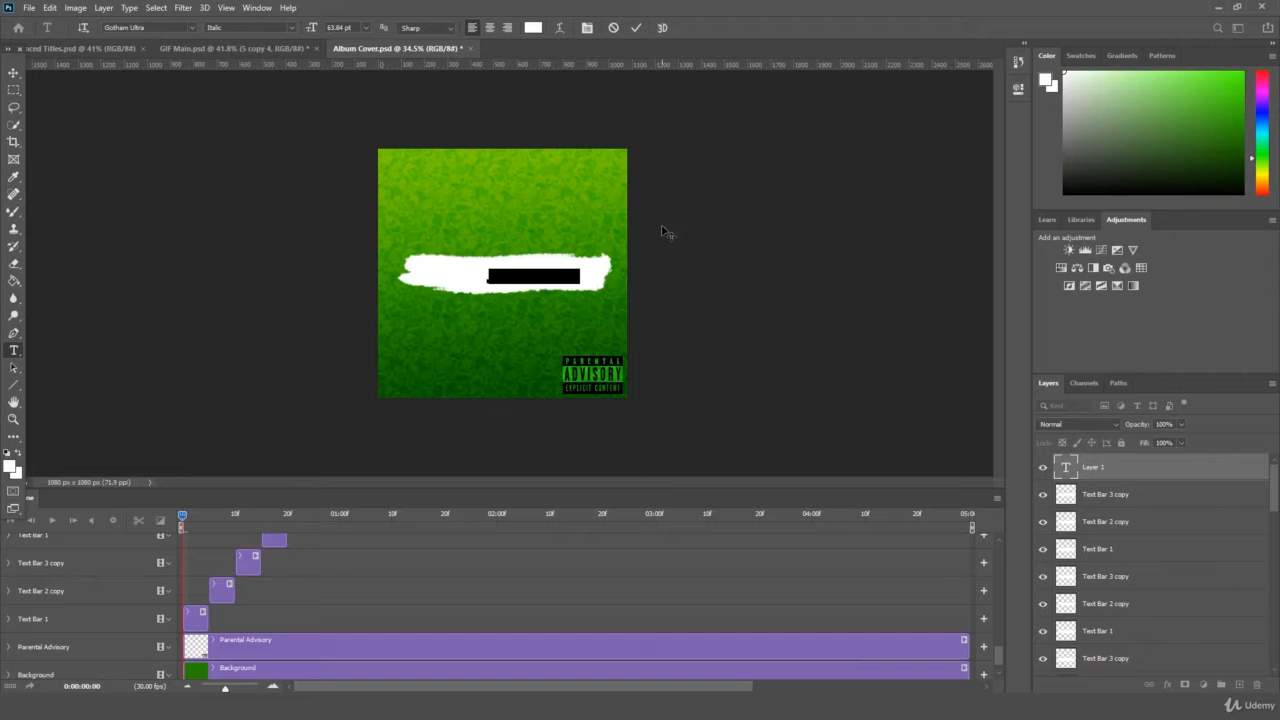
key(BackSpace)
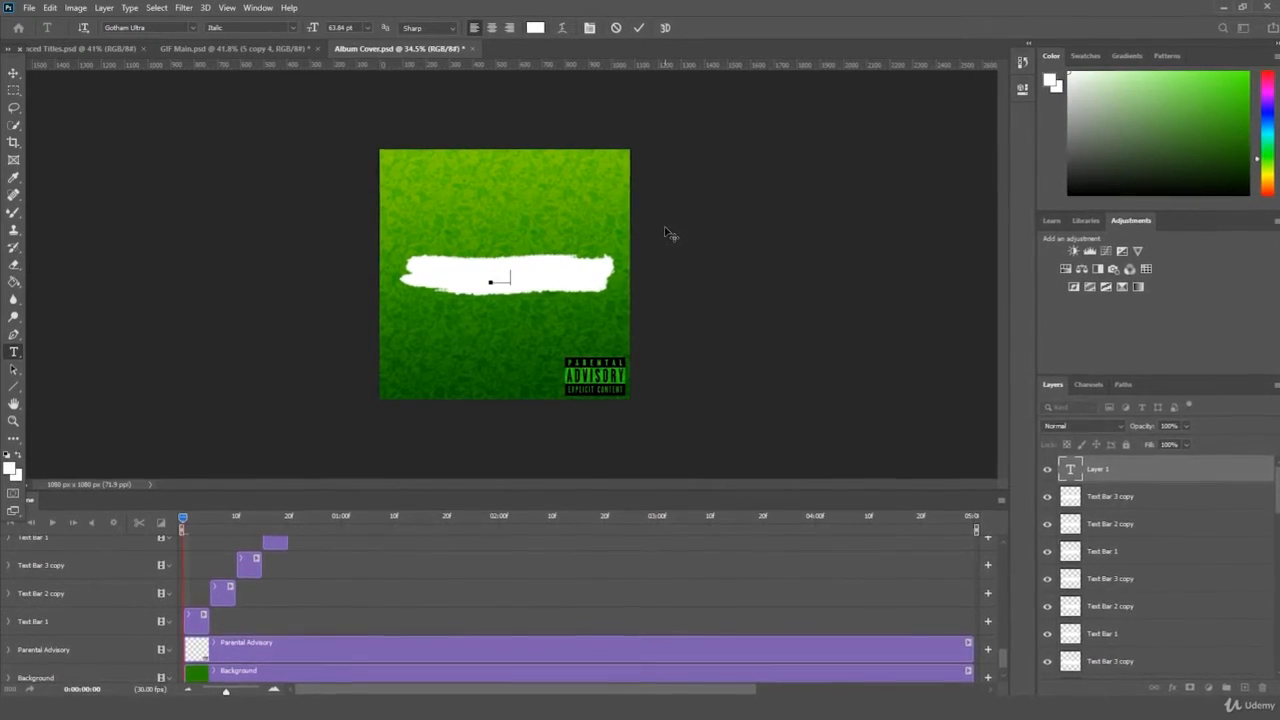
text(MIXTAPE)
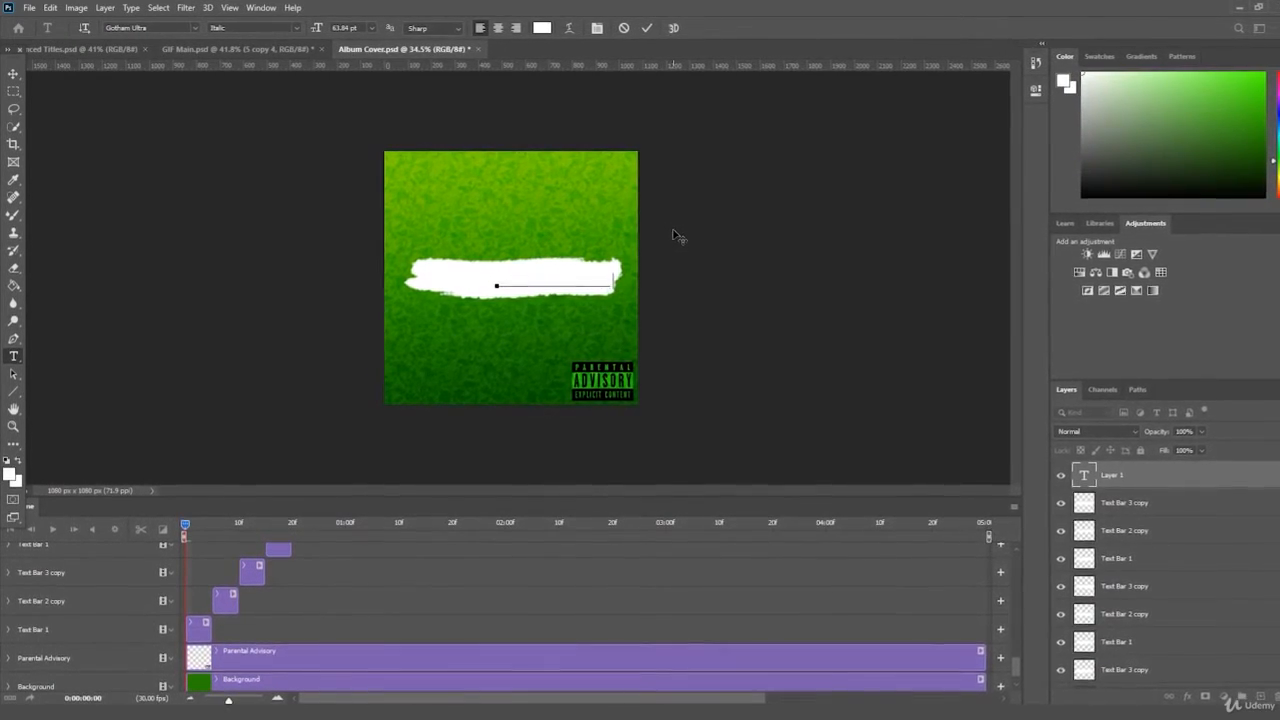
key(ctrl+a)
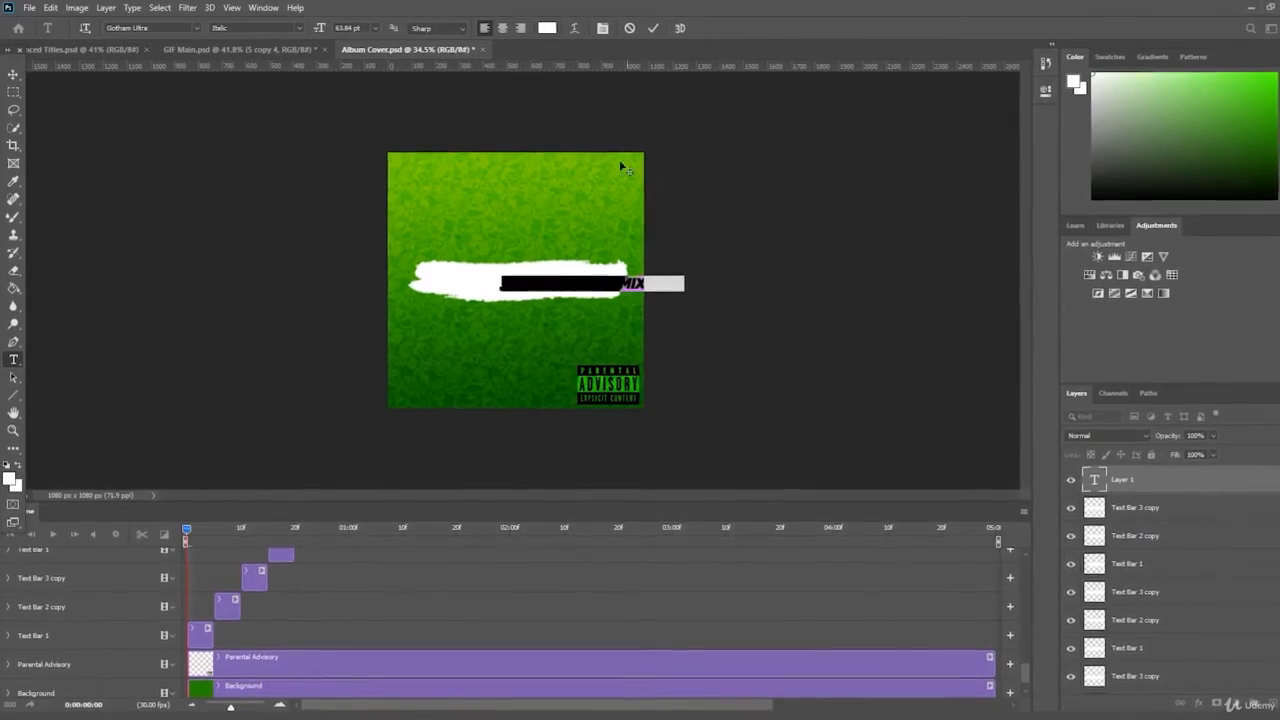
click(545, 27)
drag(405, 310, 450, 453)
key(Return)
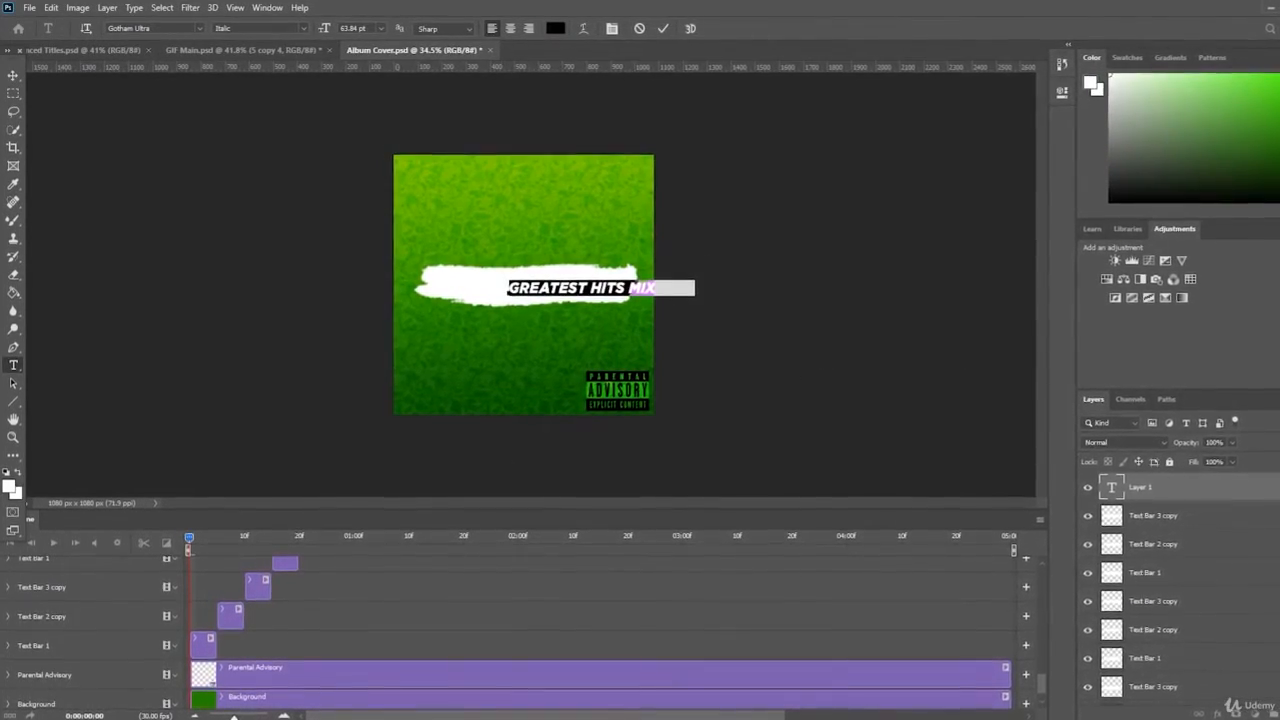
- Commit the GREATEST HITS MIXTAPE text and move it left so it sits on the white bar
key(ctrl+Return)
key(ctrl+t)
drag(637, 289, 605, 292)
key(Return)
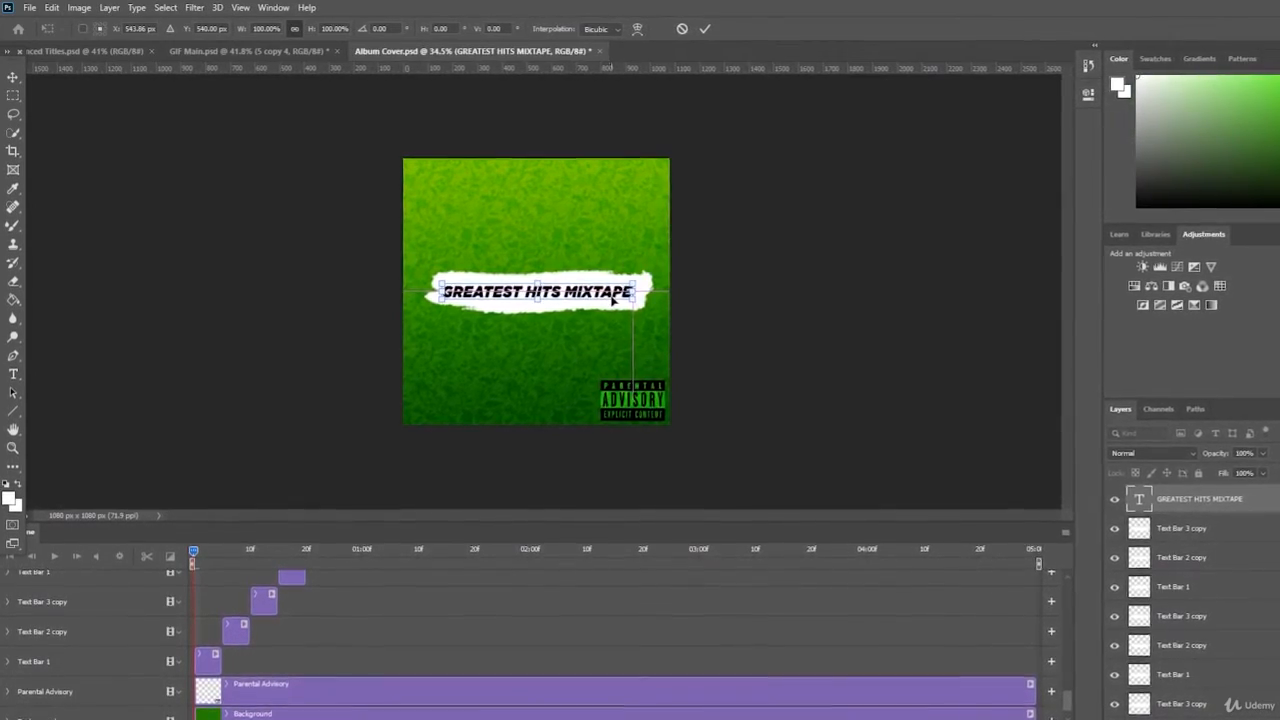
- Replace the title text on the white bar with MASTER CLASS MIXTAPE
click(12, 452)
drag(286, 371, 317, 356)
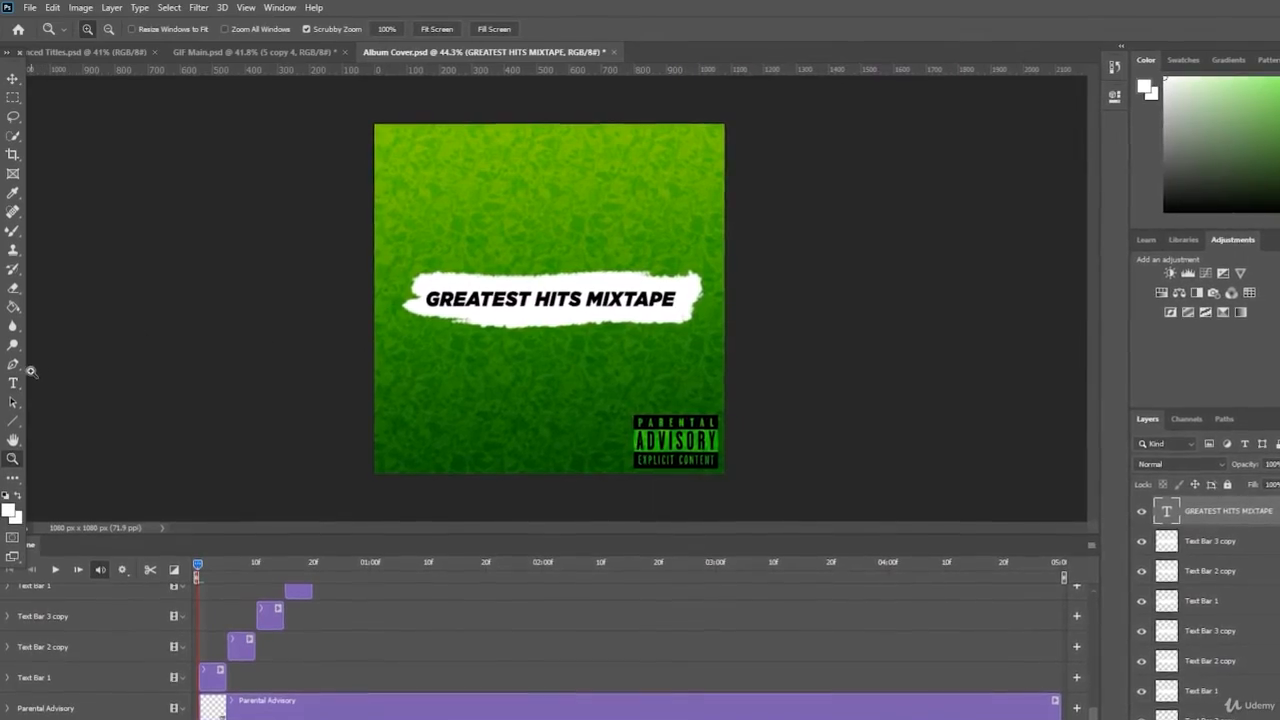
click(13, 380)
click(601, 297)
key(ctrl+a)
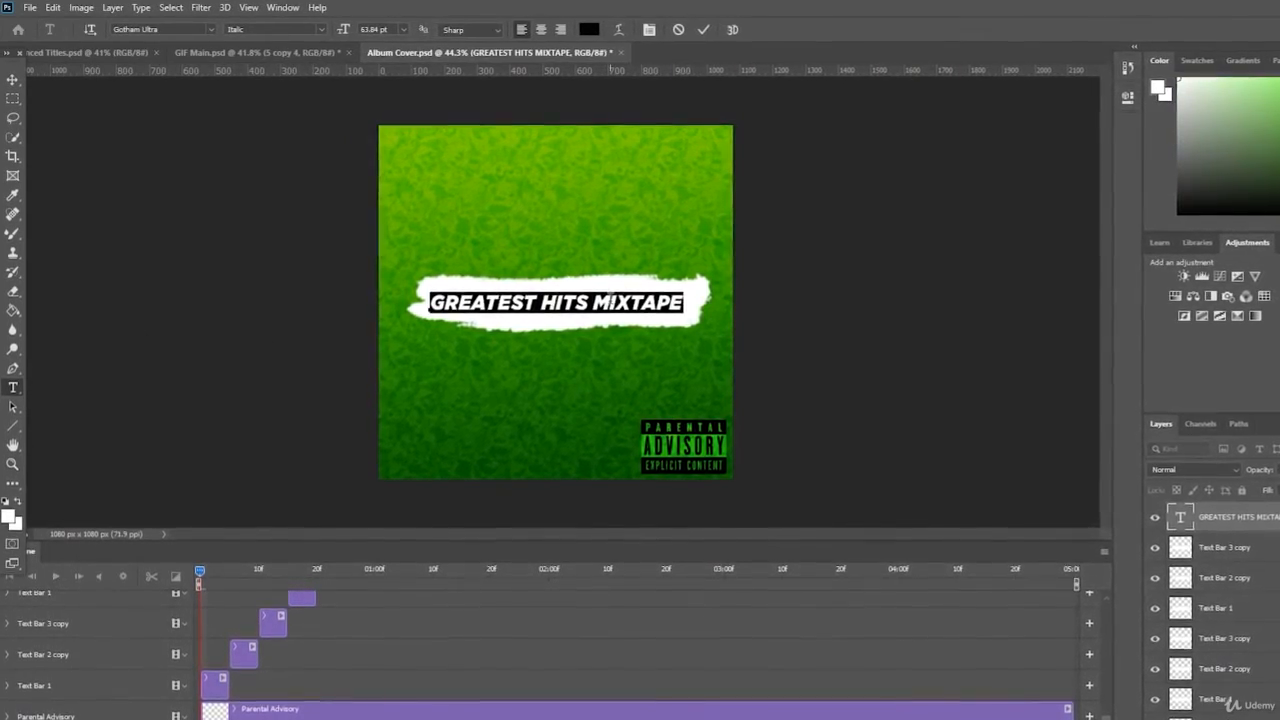
text(MASTER CLASS MIXTAPE)
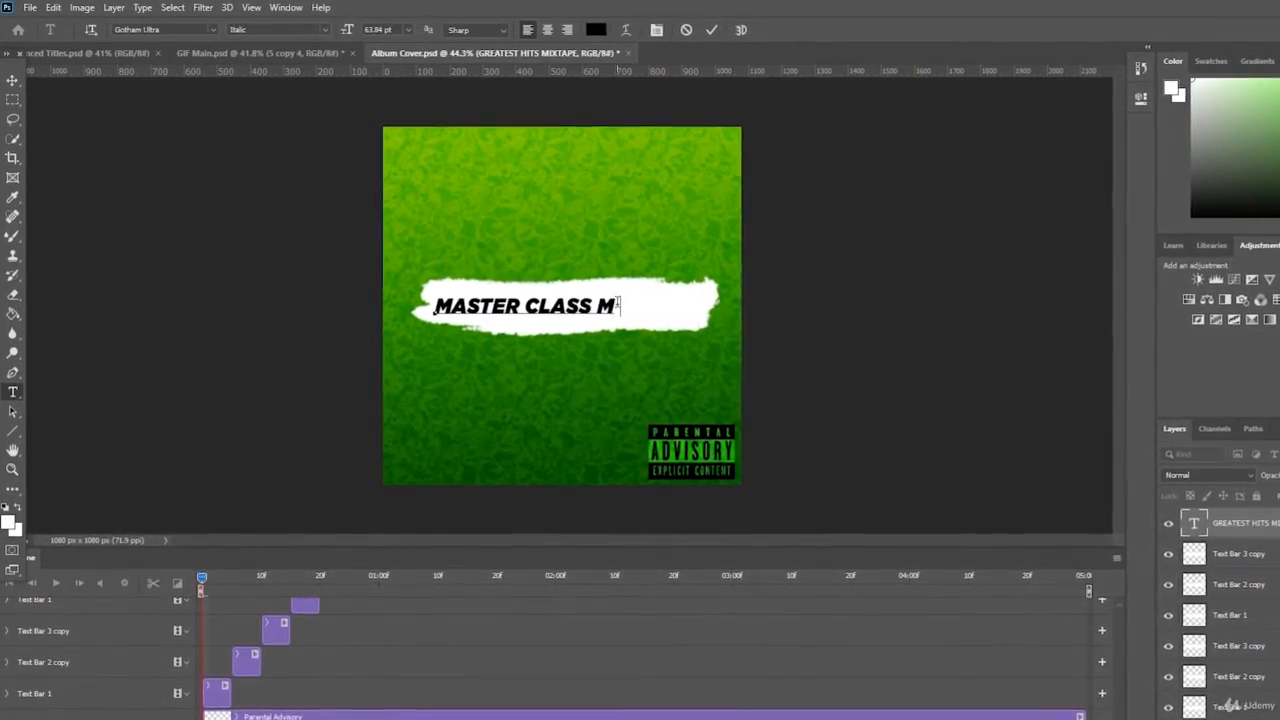
click(804, 325)
- Center the MASTER CLASS MIXTAPE title on the canvas and shift it slightly right to balance it within the white bar
key(ctrl+t)
drag(639, 309, 638, 310)
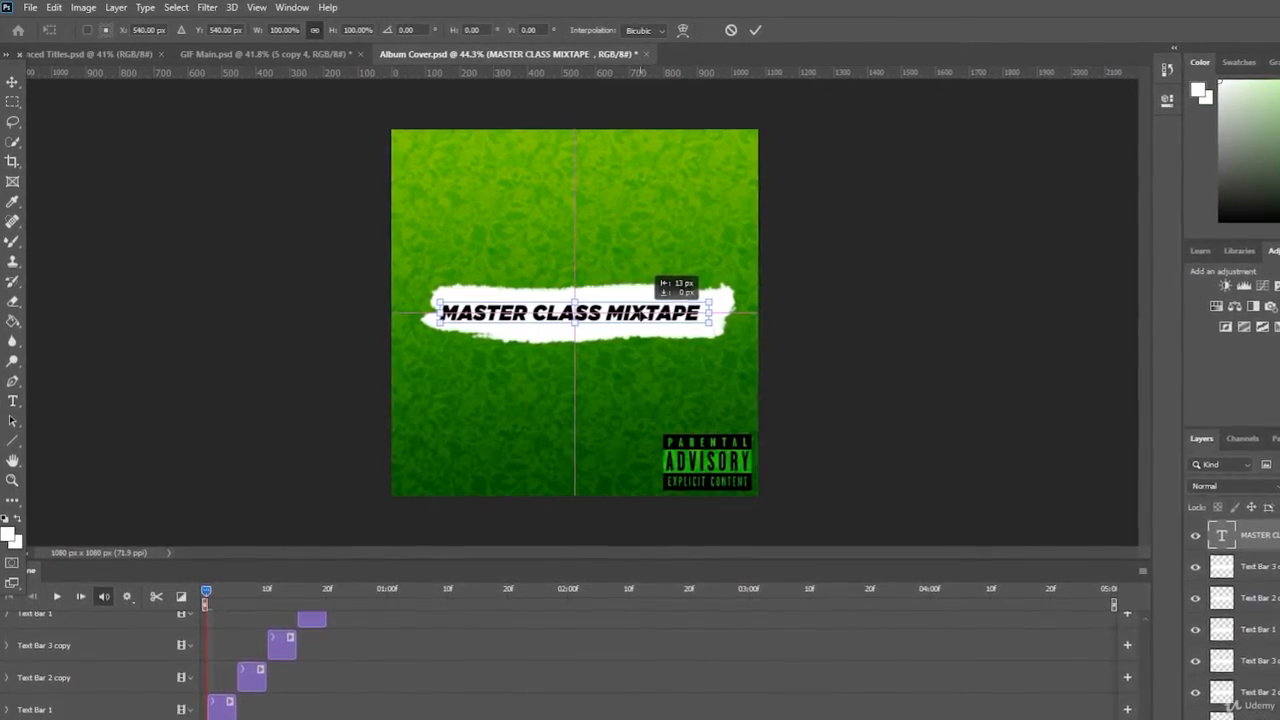
key(Return)
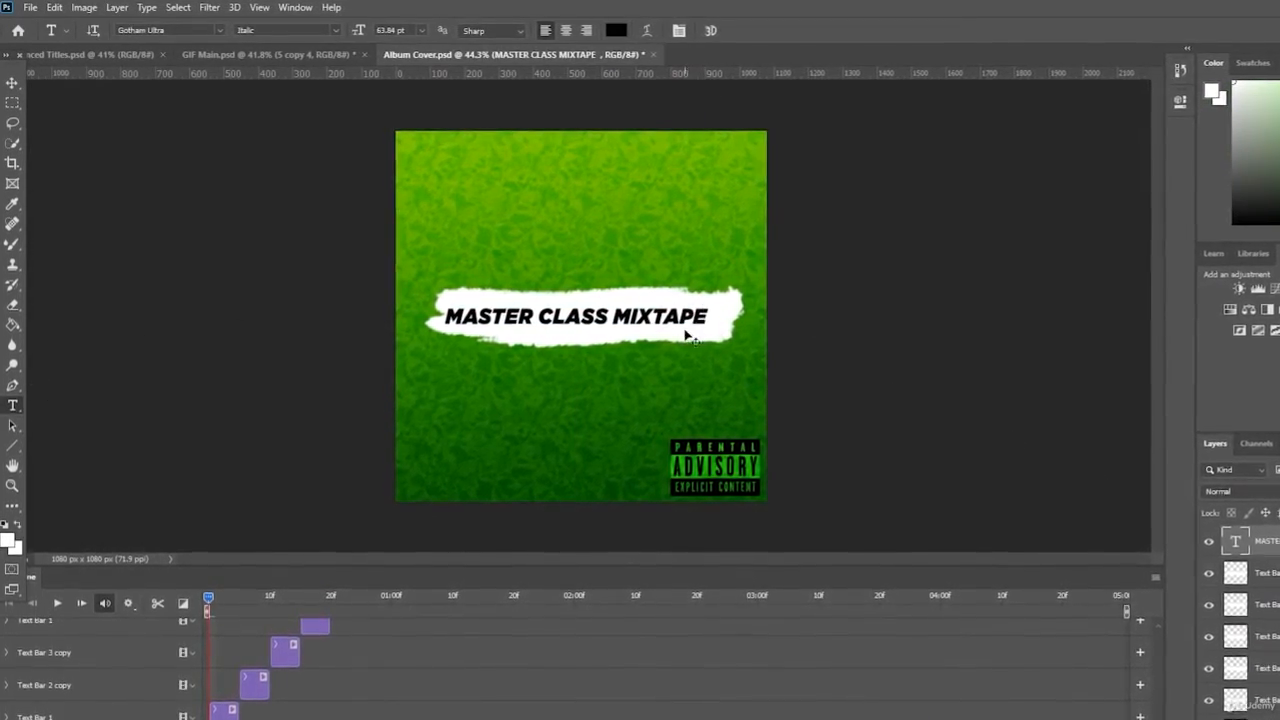
key(ctrl+t)
drag(675, 319, 688, 319)
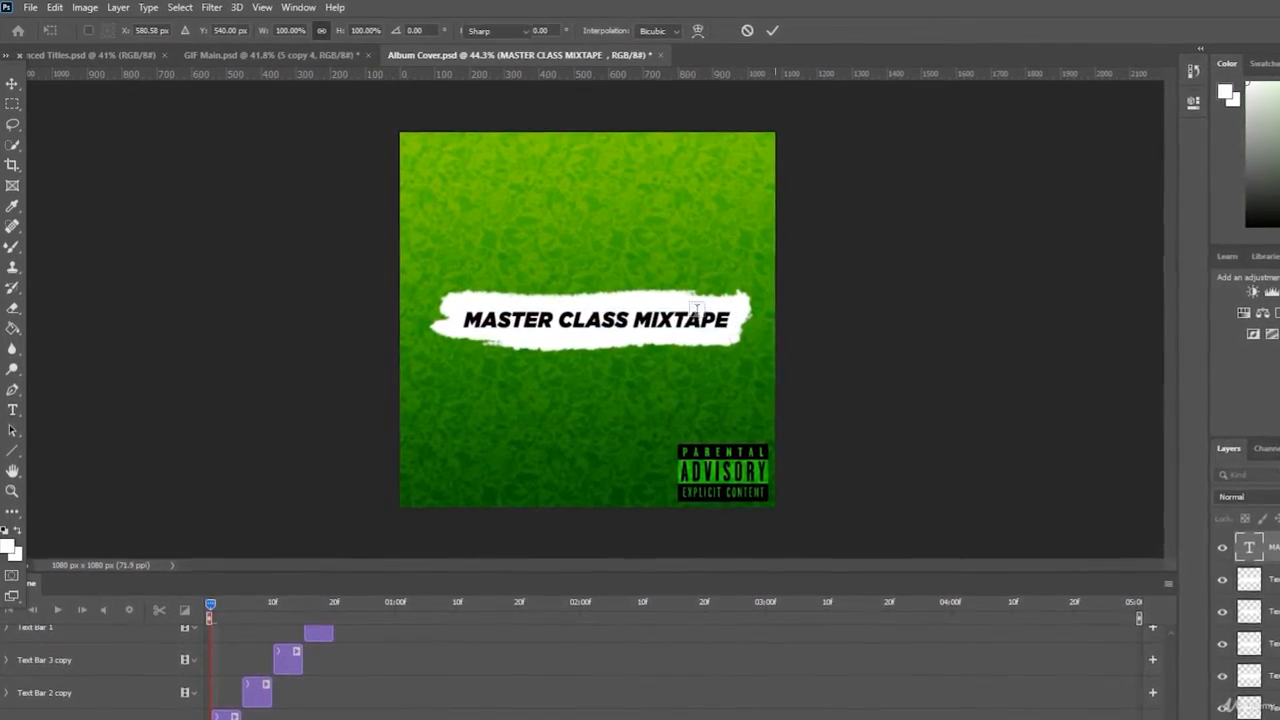
key(Return)
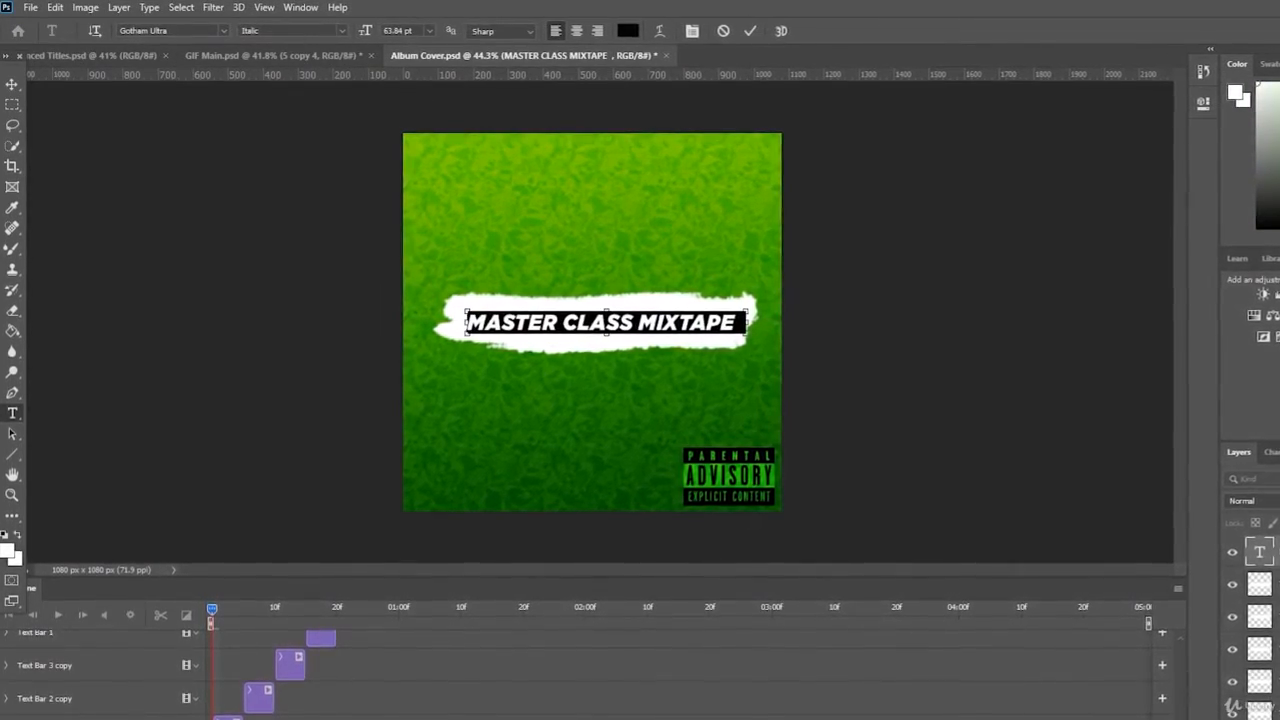
- Try the Gotham Black Regular font on the MASTER CLASS MIXTAPE title
click(200, 31)
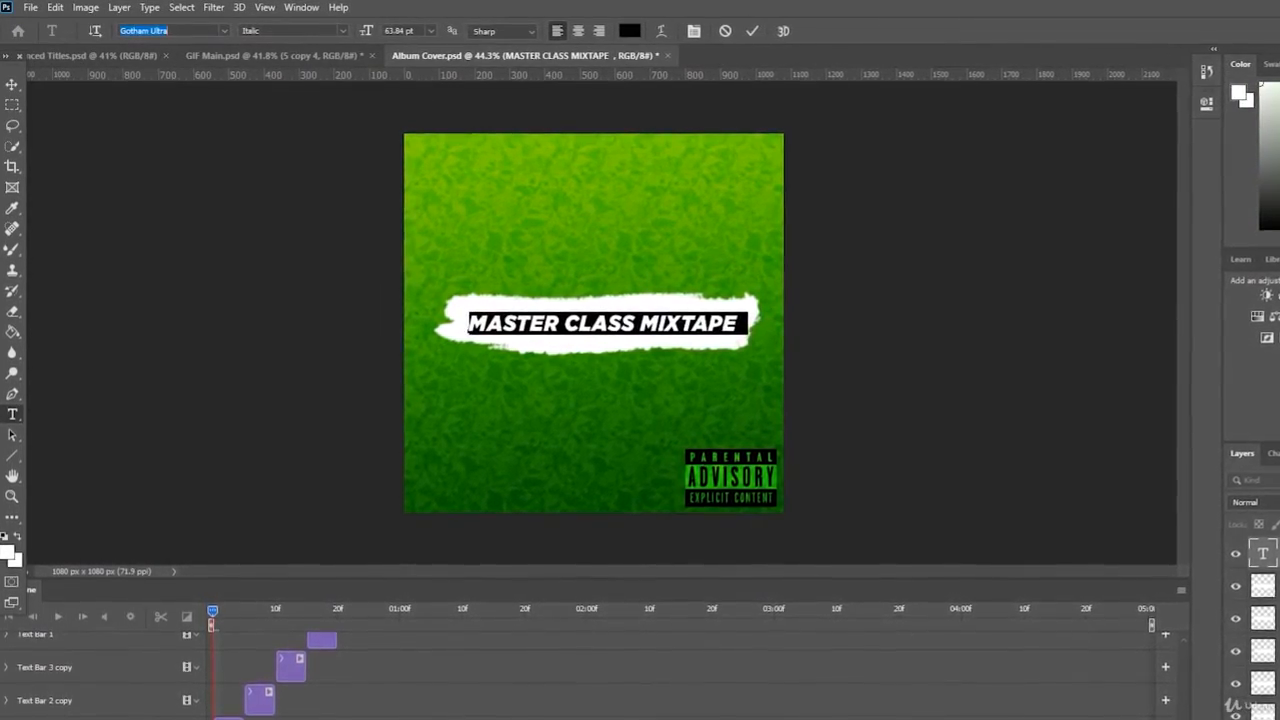
text(gotham)
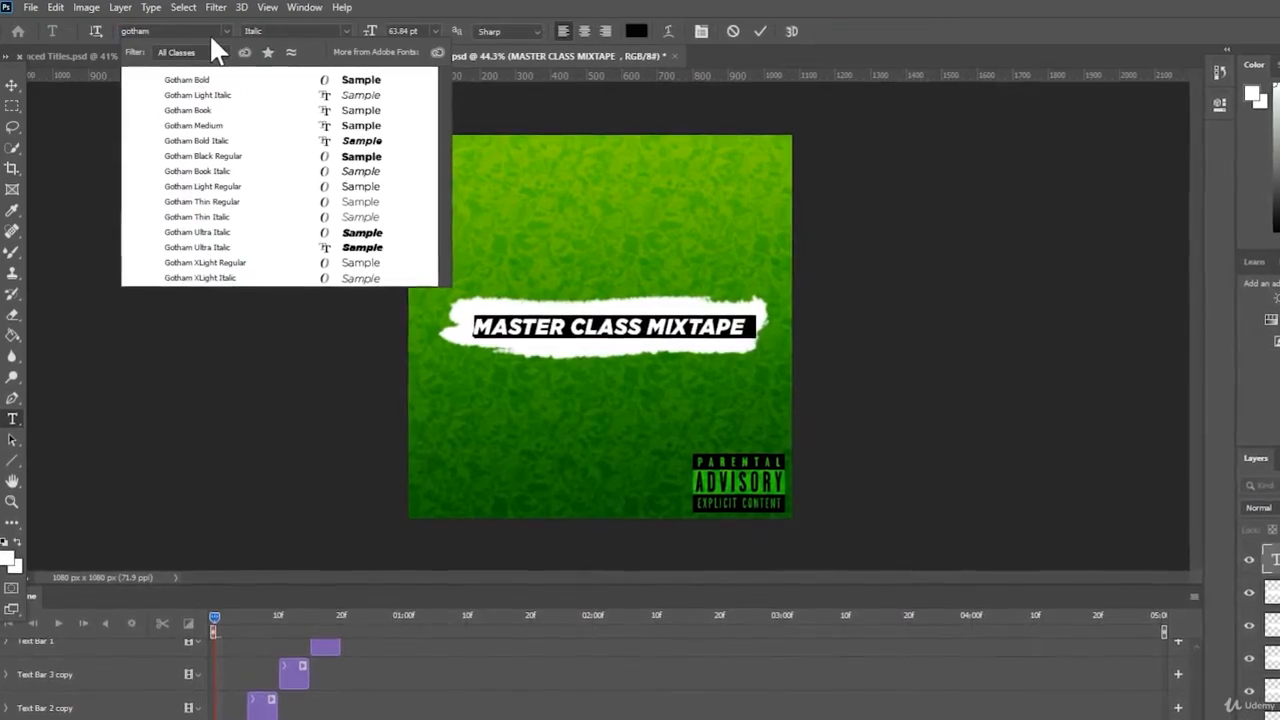
click(240, 158)
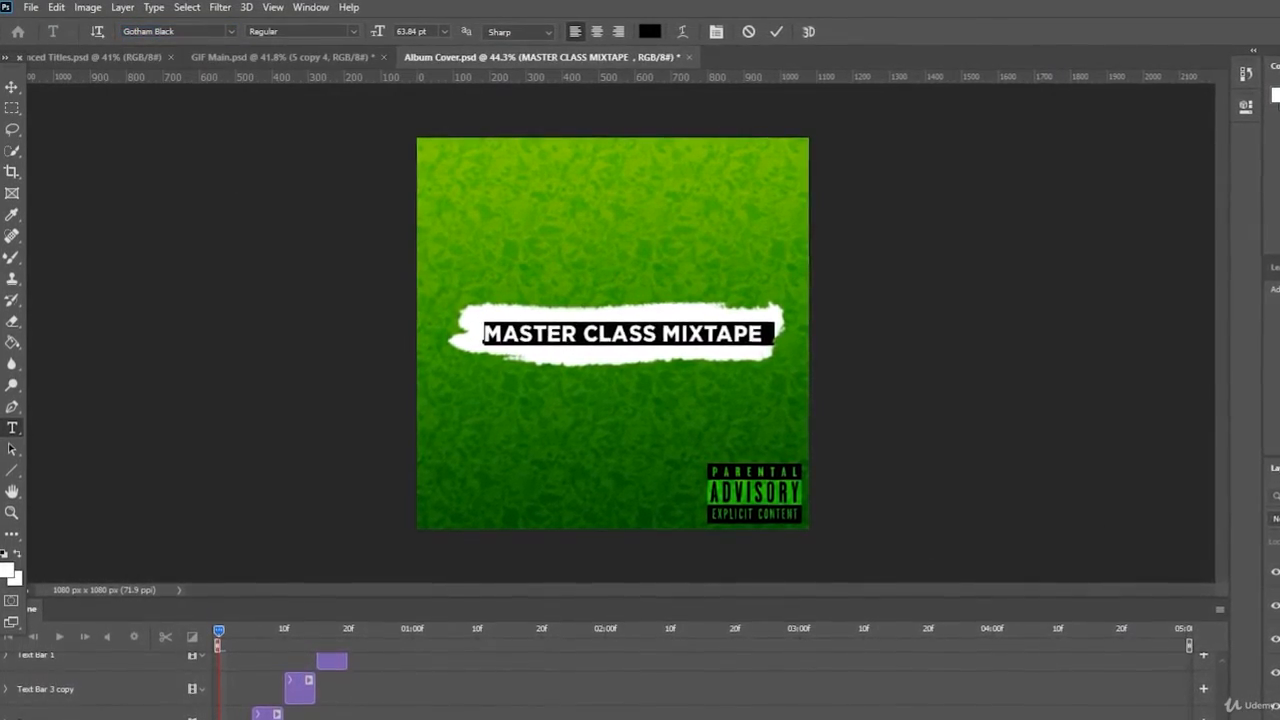
key(ctrl+Return)
key(ctrl+t)
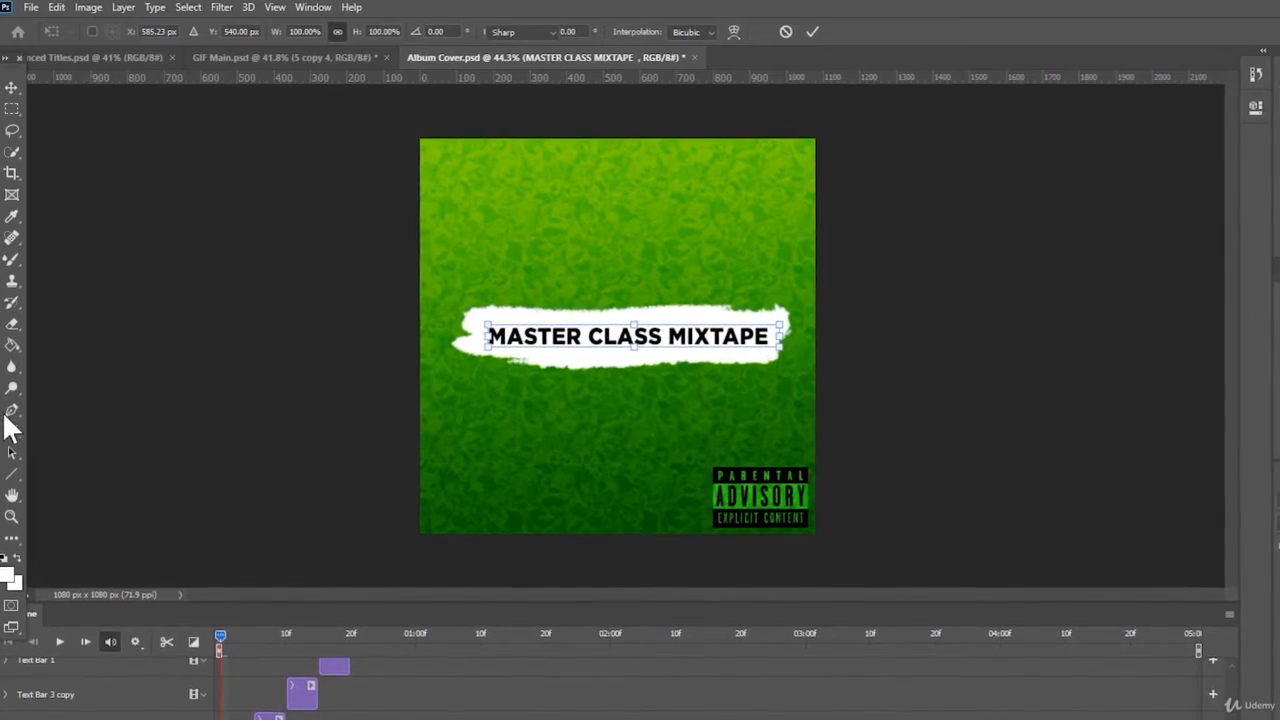
click(11, 430)
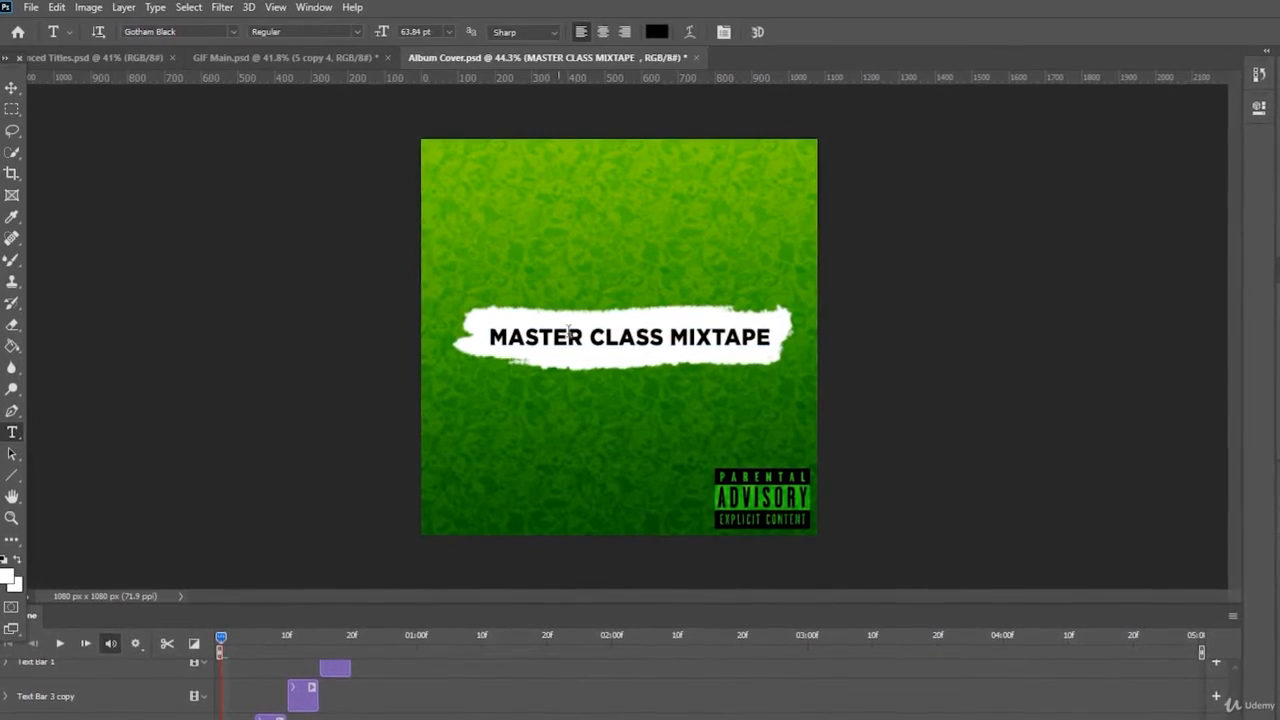
- Set the MASTER CLASS MIXTAPE title's font to Gotham Book and nudge the text slightly left on the white bar
click(492, 337)
key(ctrl+a)
drag(124, 31, 161, 31)
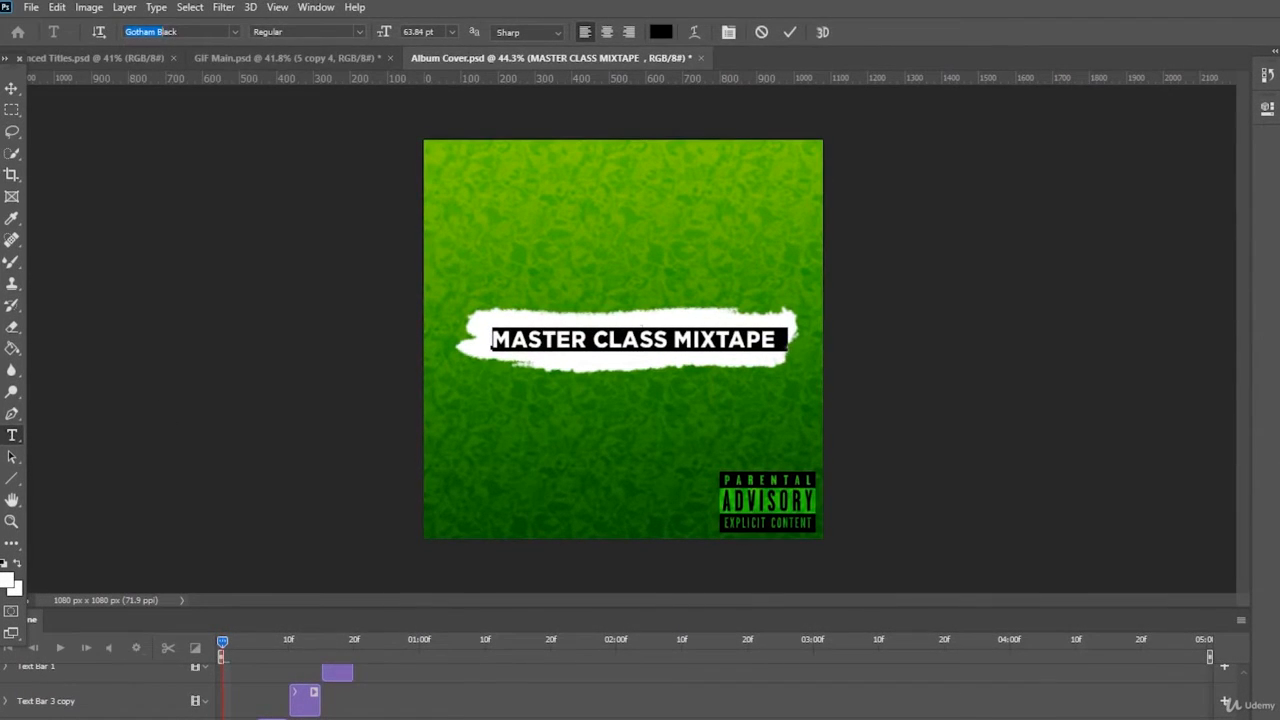
text(gotham)
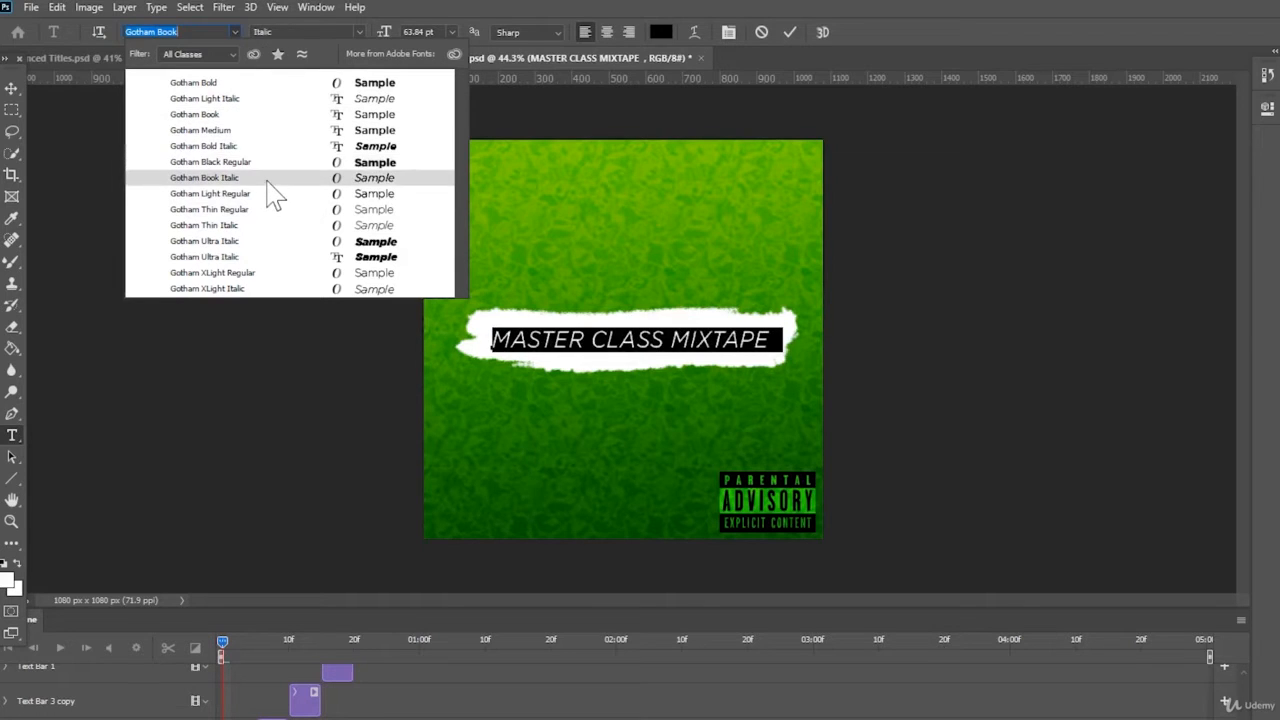
click(275, 116)
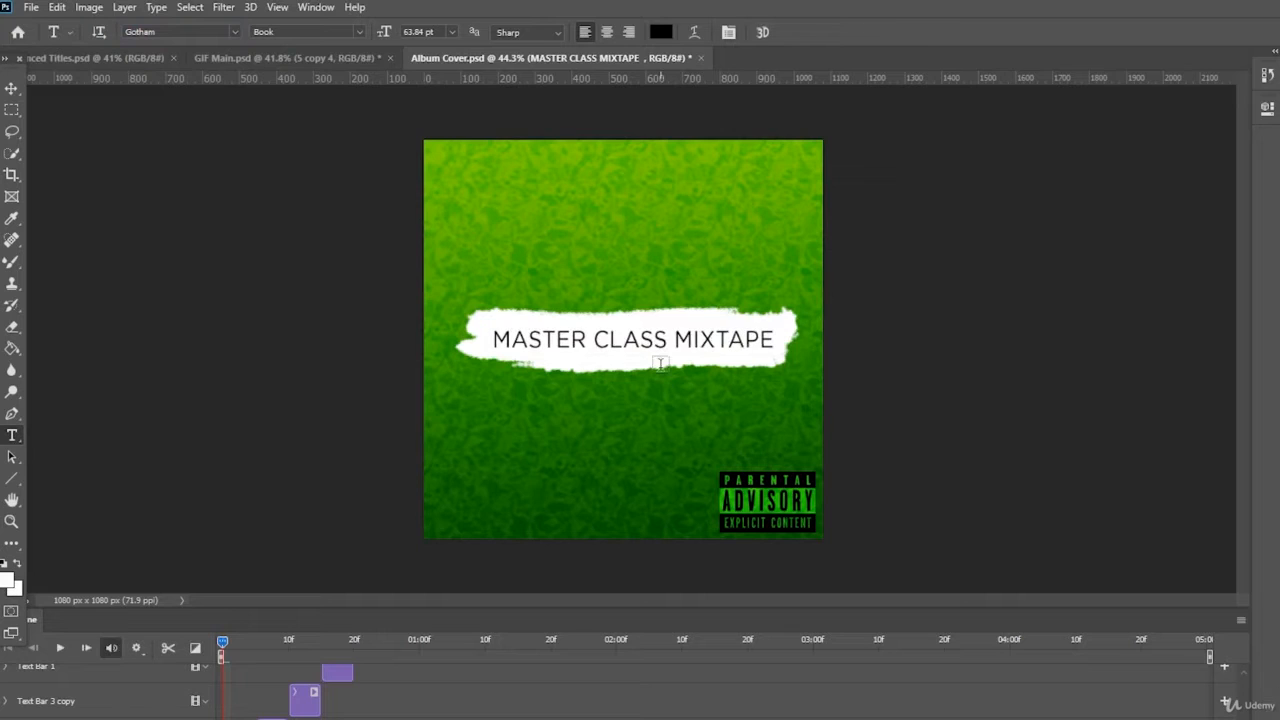
drag(705, 345, 707, 342)
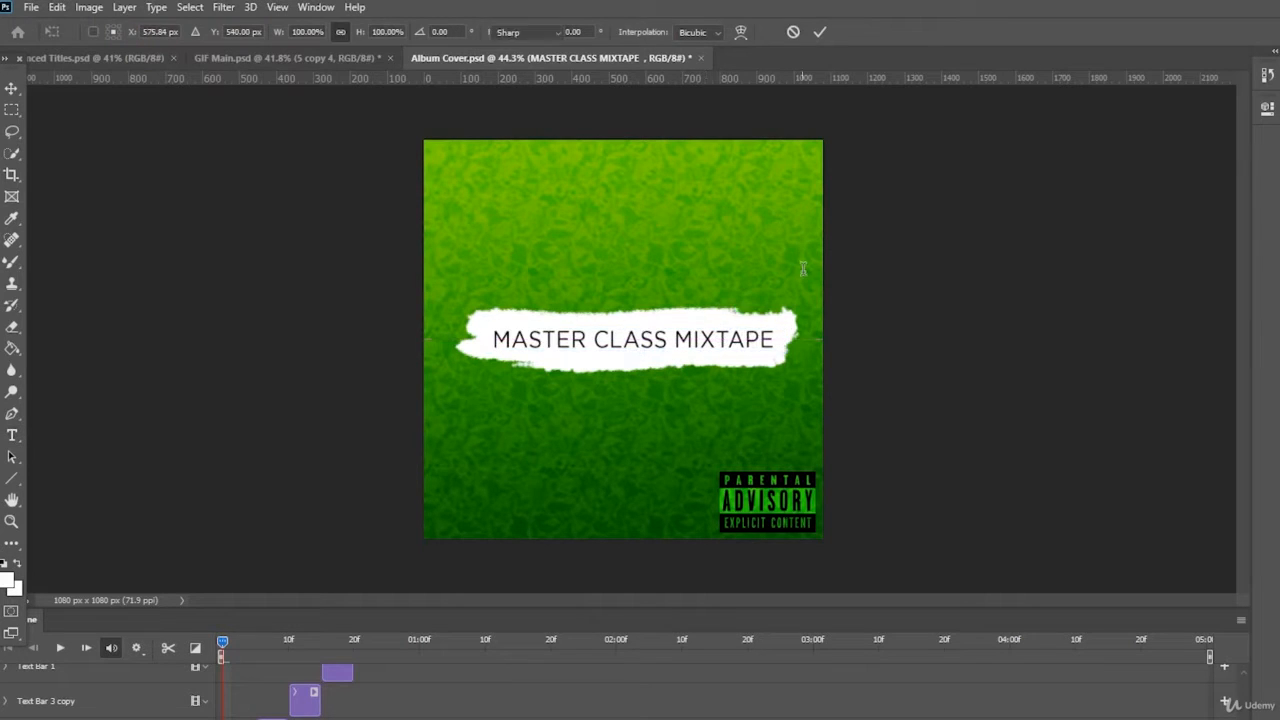
key(Return)
- Split the MASTER CLASS MIXTAPE title clip at frame 5 on the timeline
click(10, 522)
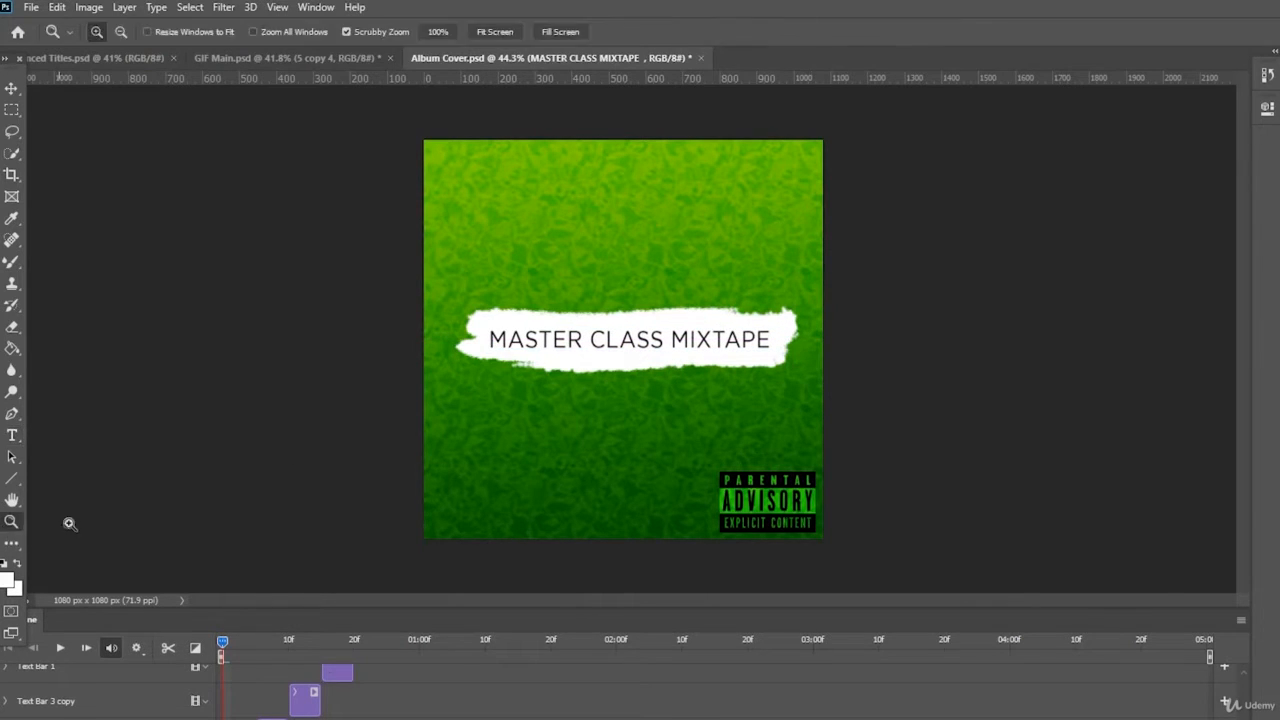
scroll(510, 694, up, 3)
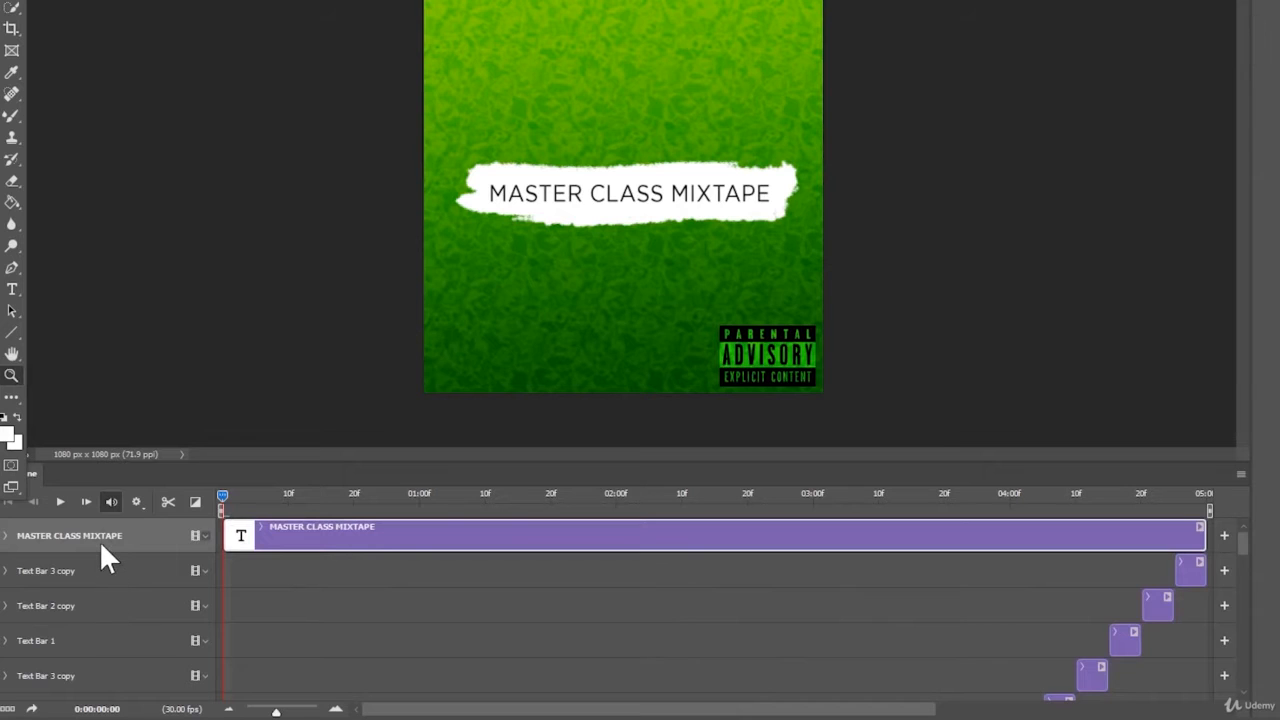
drag(243, 490, 252, 491)
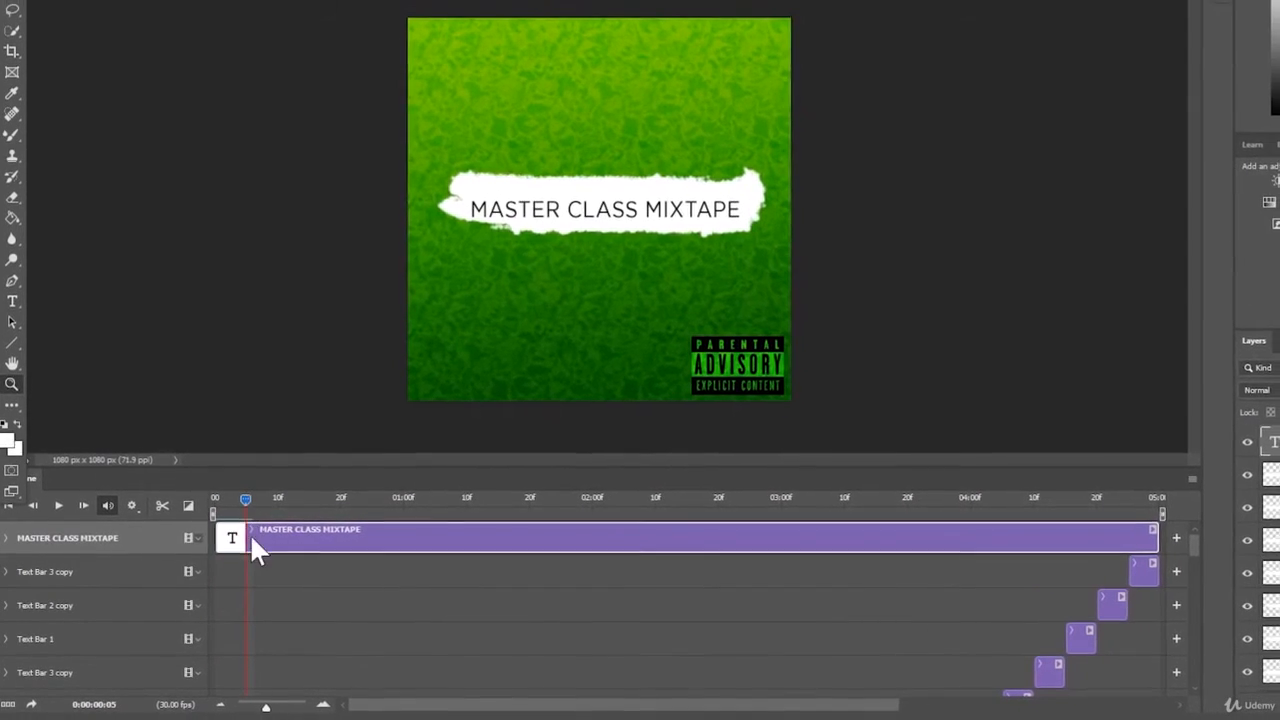
click(159, 507)
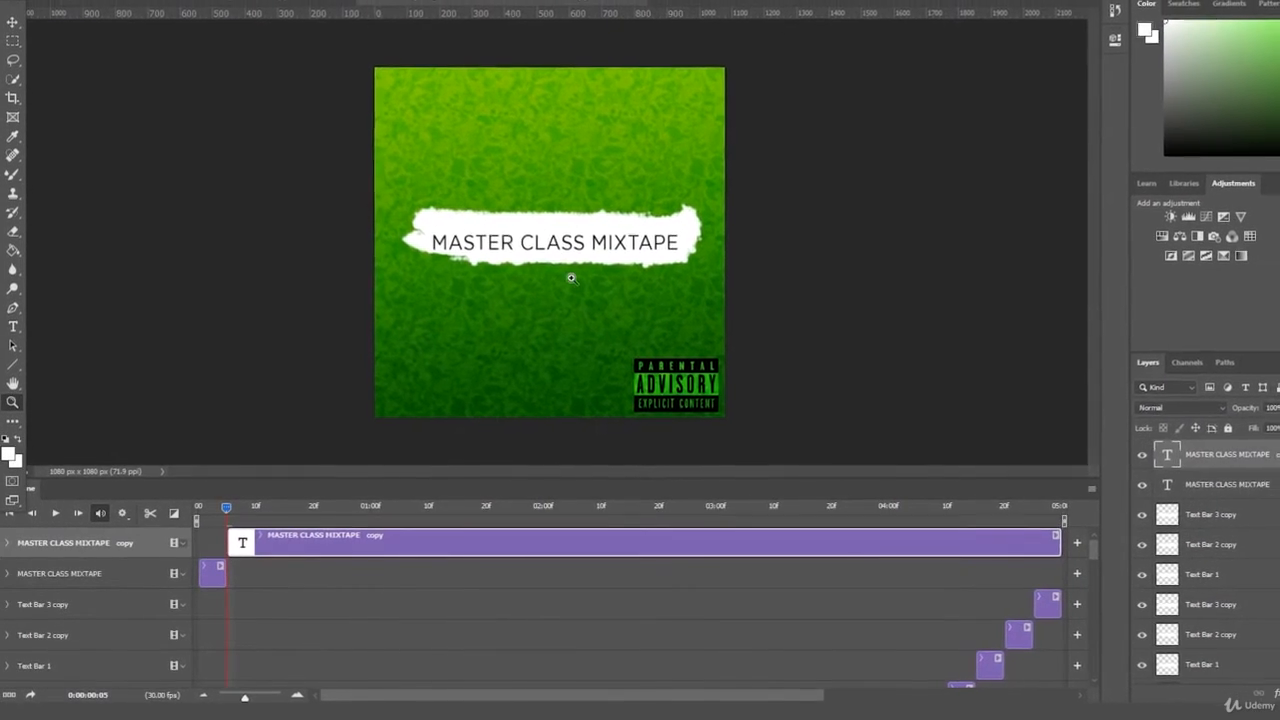
- Try Gotham Black on the second MASTER CLASS MIXTAPE clip's text and settle on the Algerian font
double_click(559, 234)
key(ctrl+a)
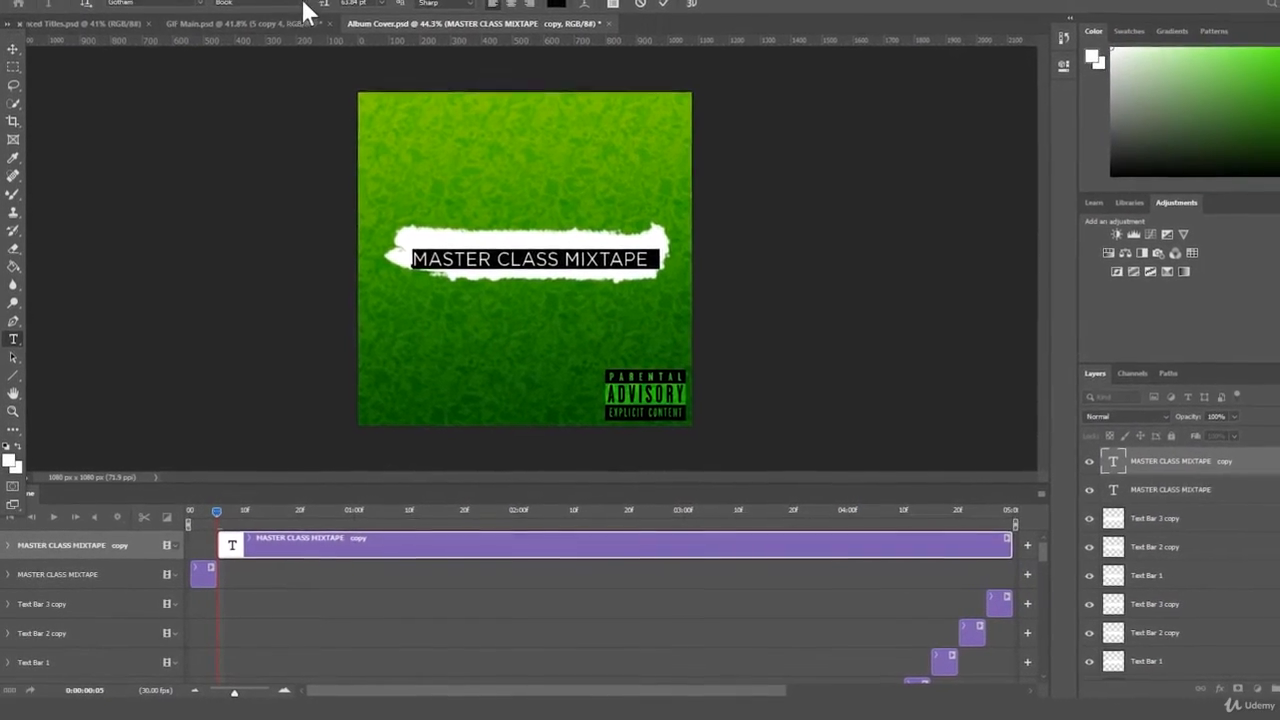
click(304, 12)
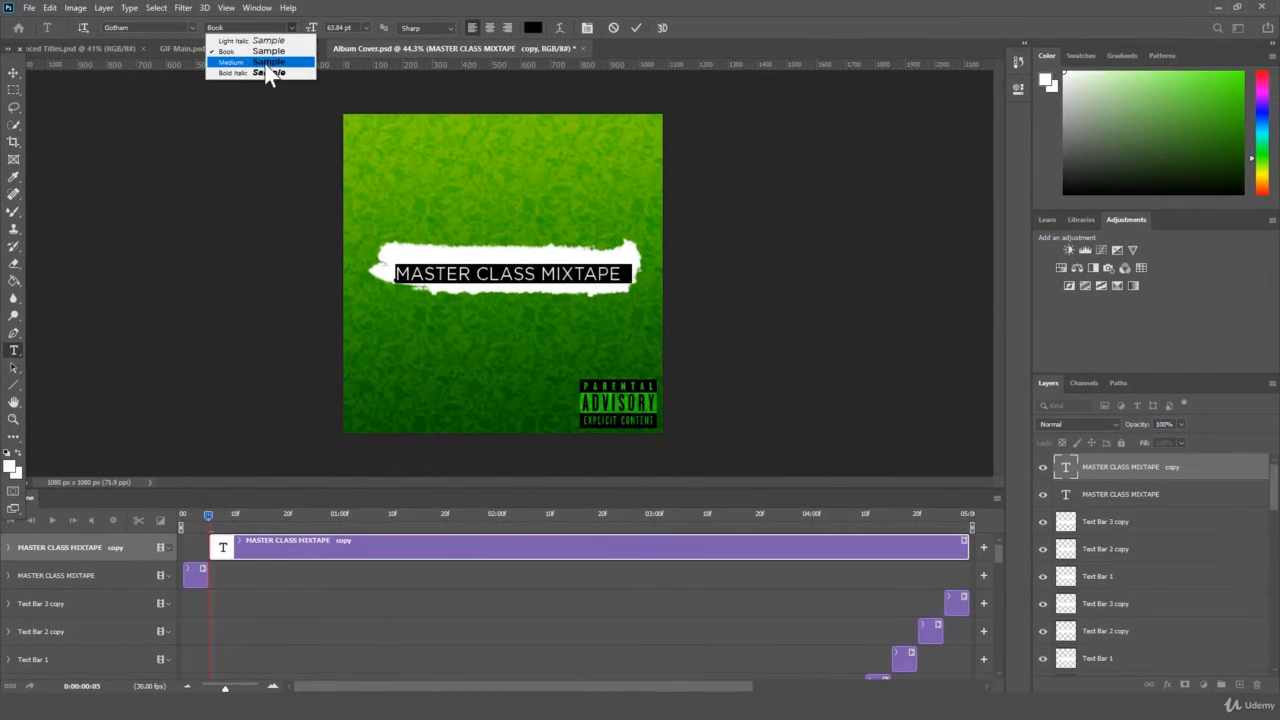
click(195, 25)
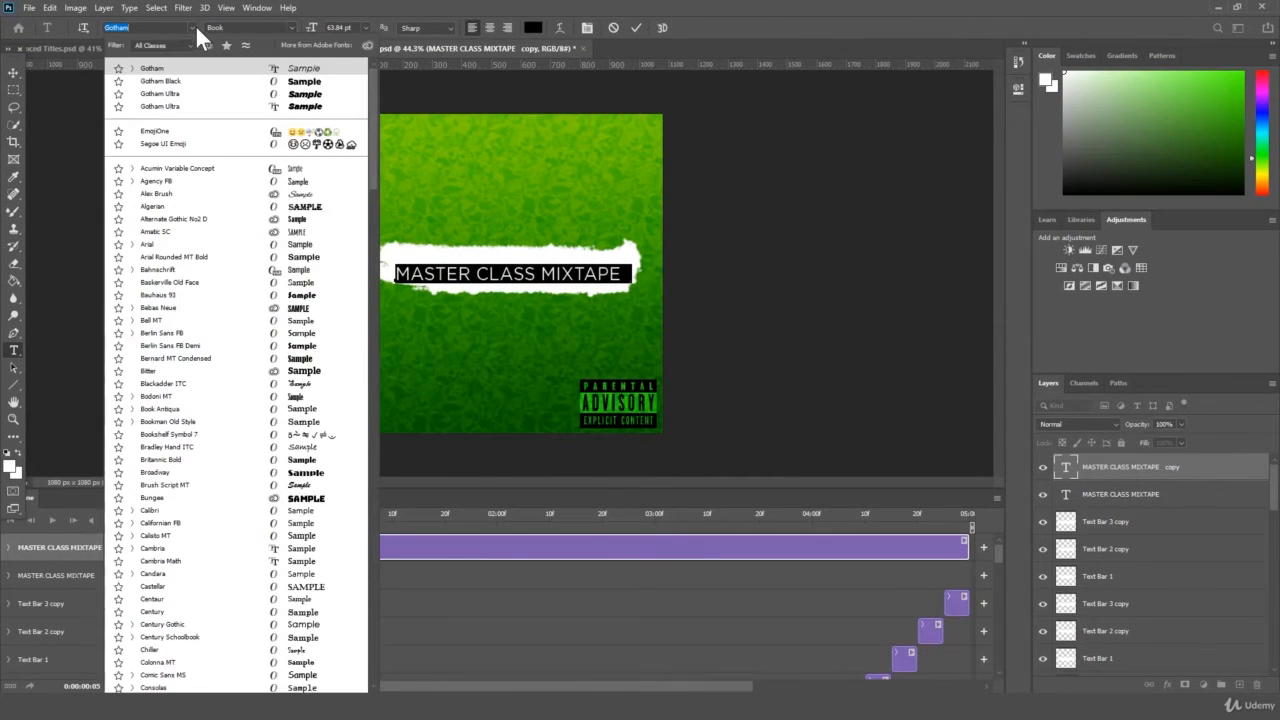
click(185, 81)
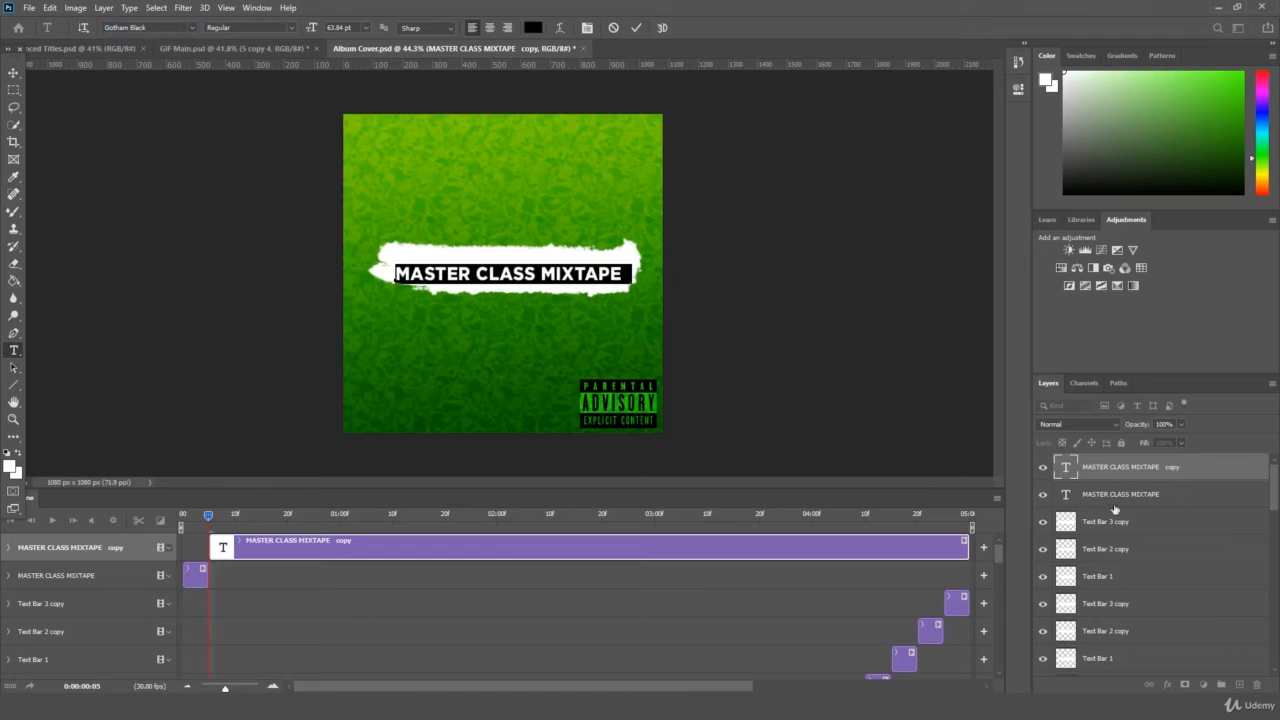
click(191, 27)
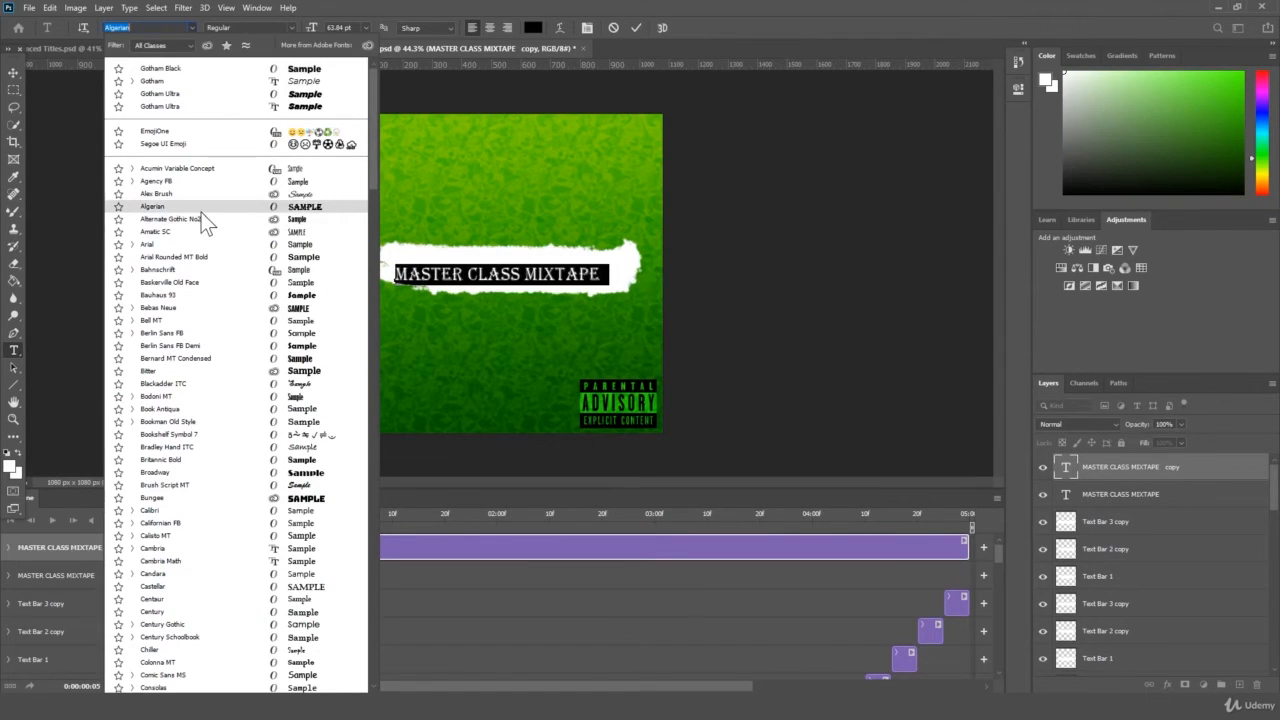
click(201, 212)
key(ctrl+t)
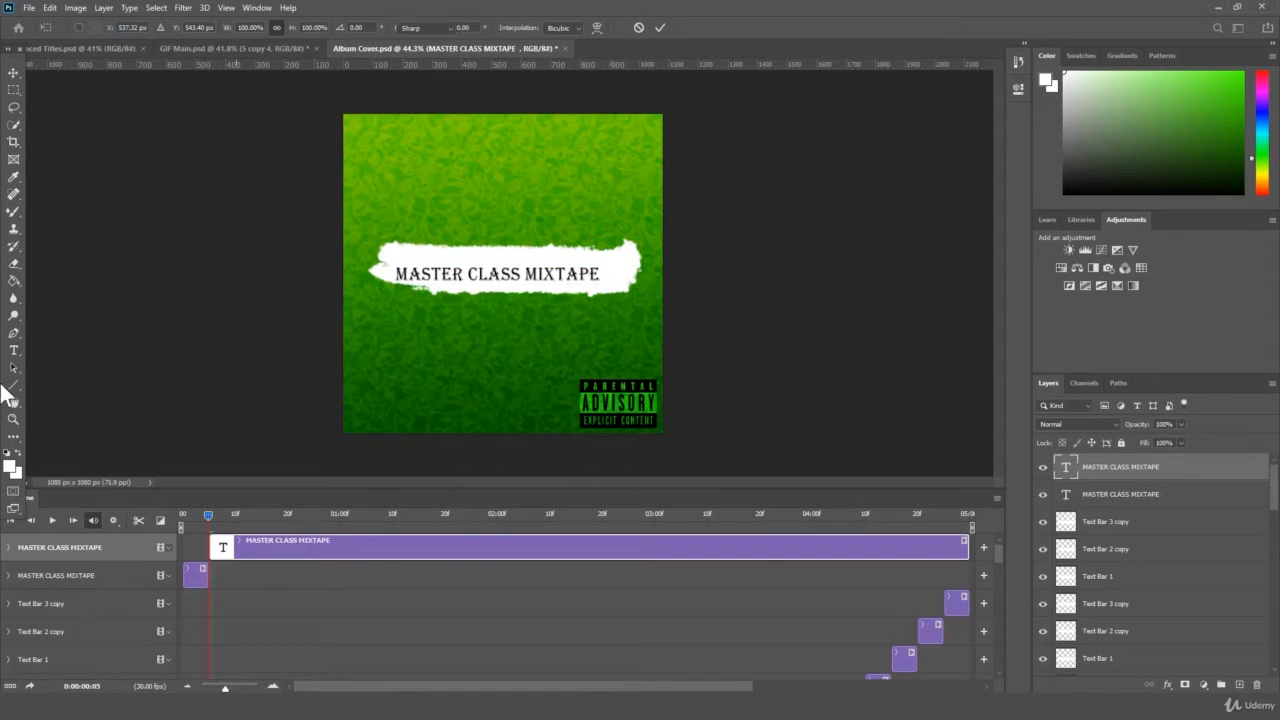
key(Return)
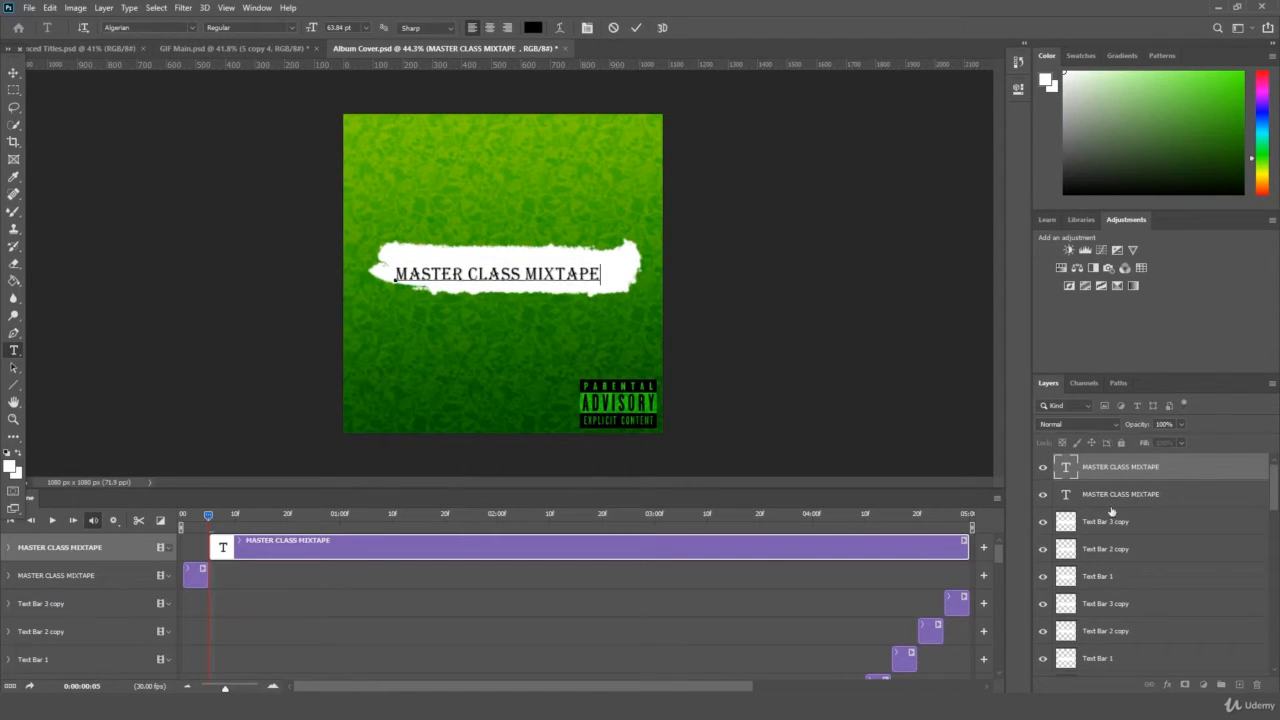
- Enlarge the Algerian title to 70.28 pt and position it centrally within the white bar
key(ctrl+t)
drag(581, 279, 637, 277)
key(Return)
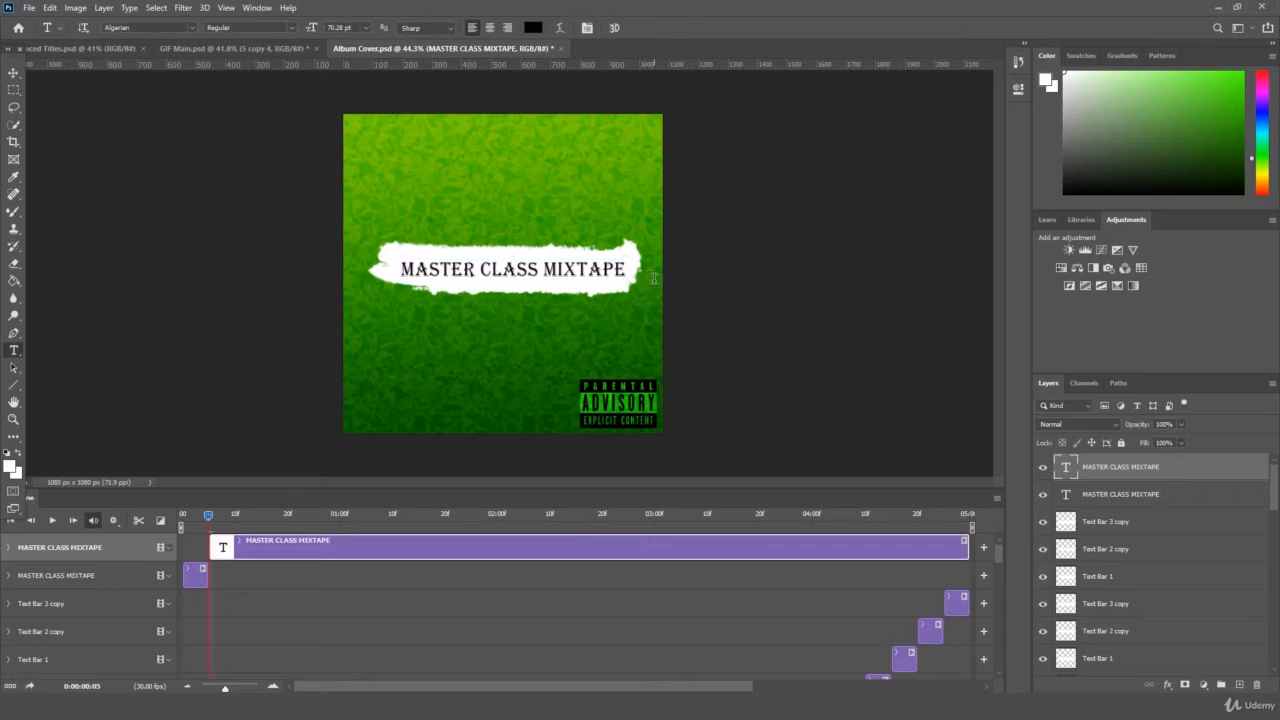
- Split the Algerian title clip at frame 10 and set the new third clip's font to Brush Script MT
mouse_move(208, 515)
mouse_down()
mouse_move(172, 517)
mouse_move(257, 527)
mouse_move(234, 520)
mouse_up()
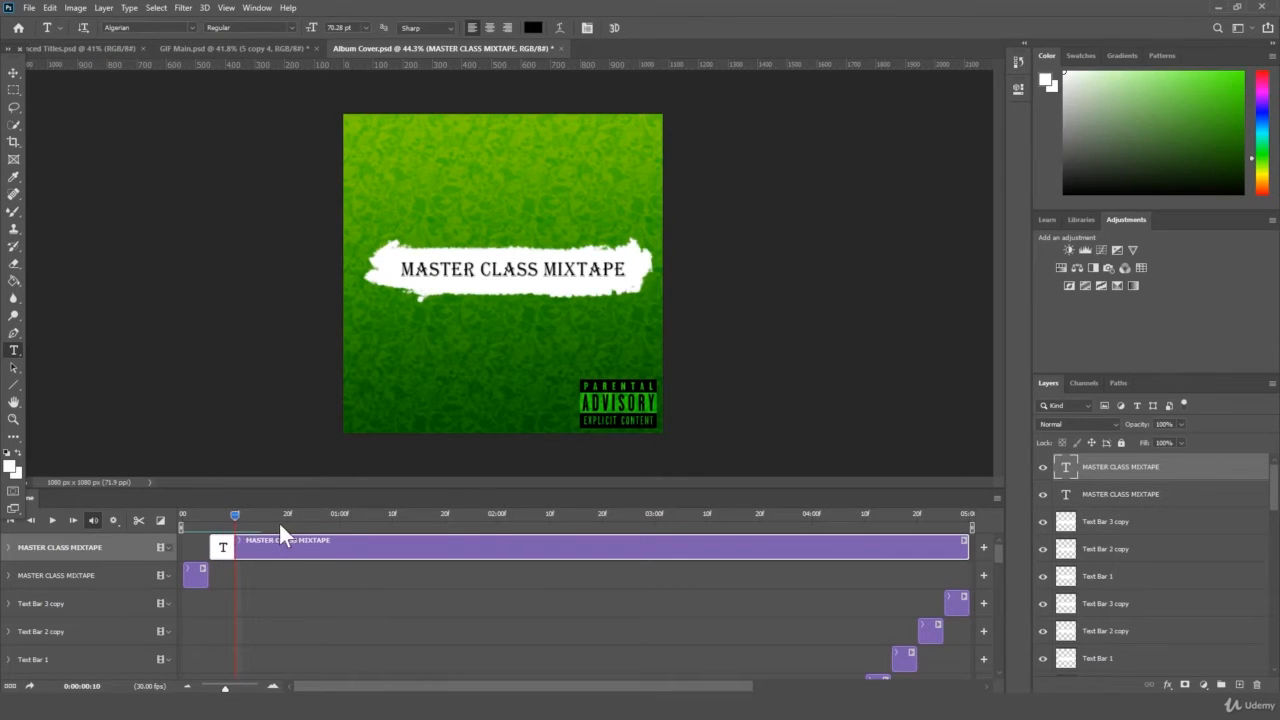
click(138, 520)
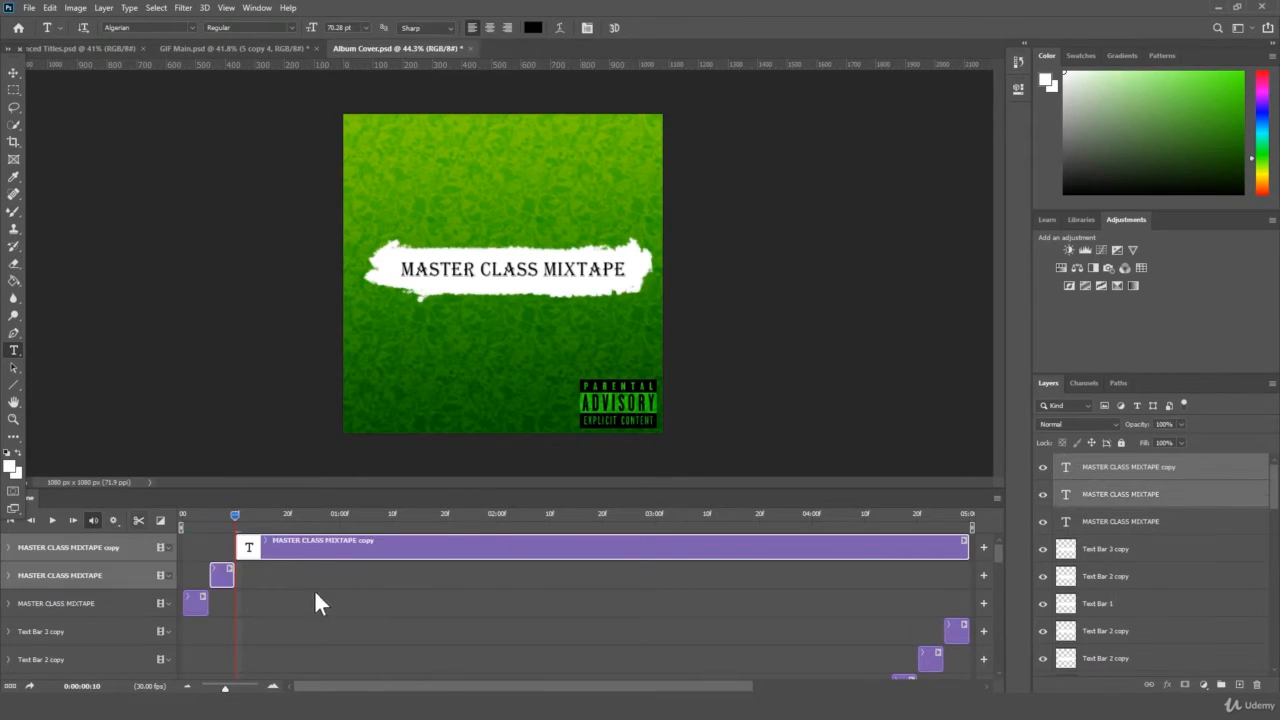
triple_click(490, 270)
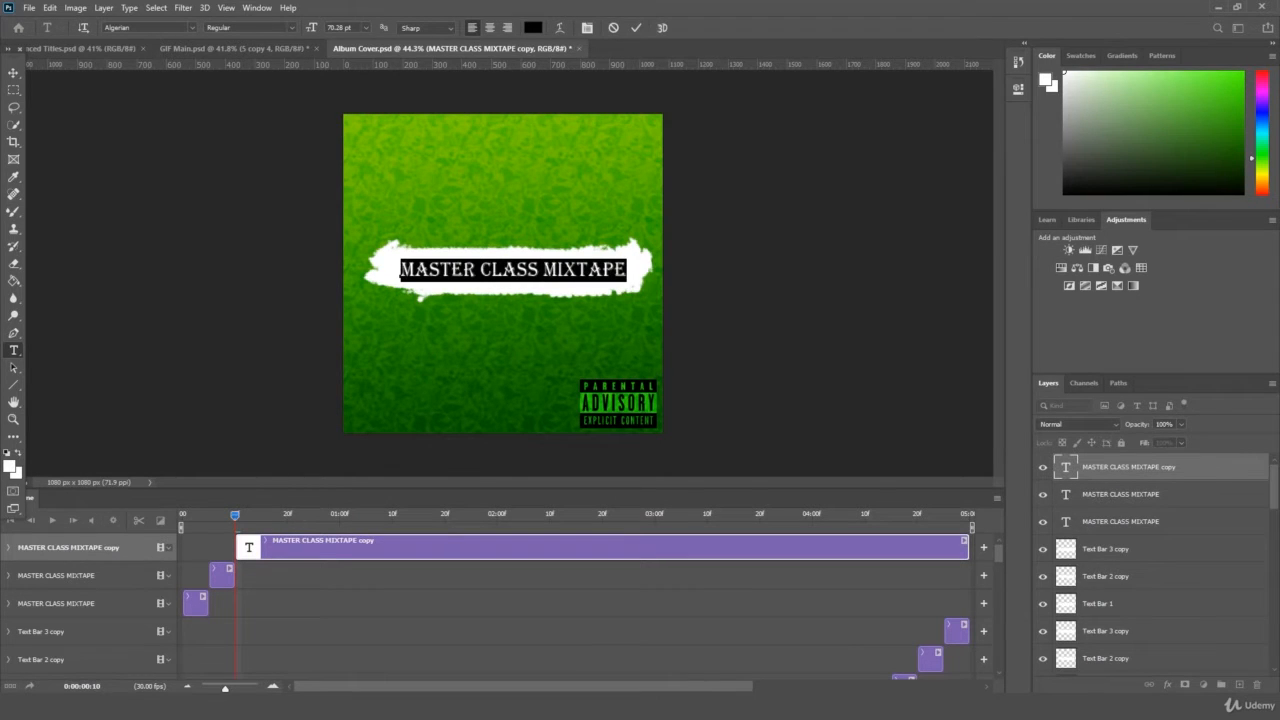
click(192, 27)
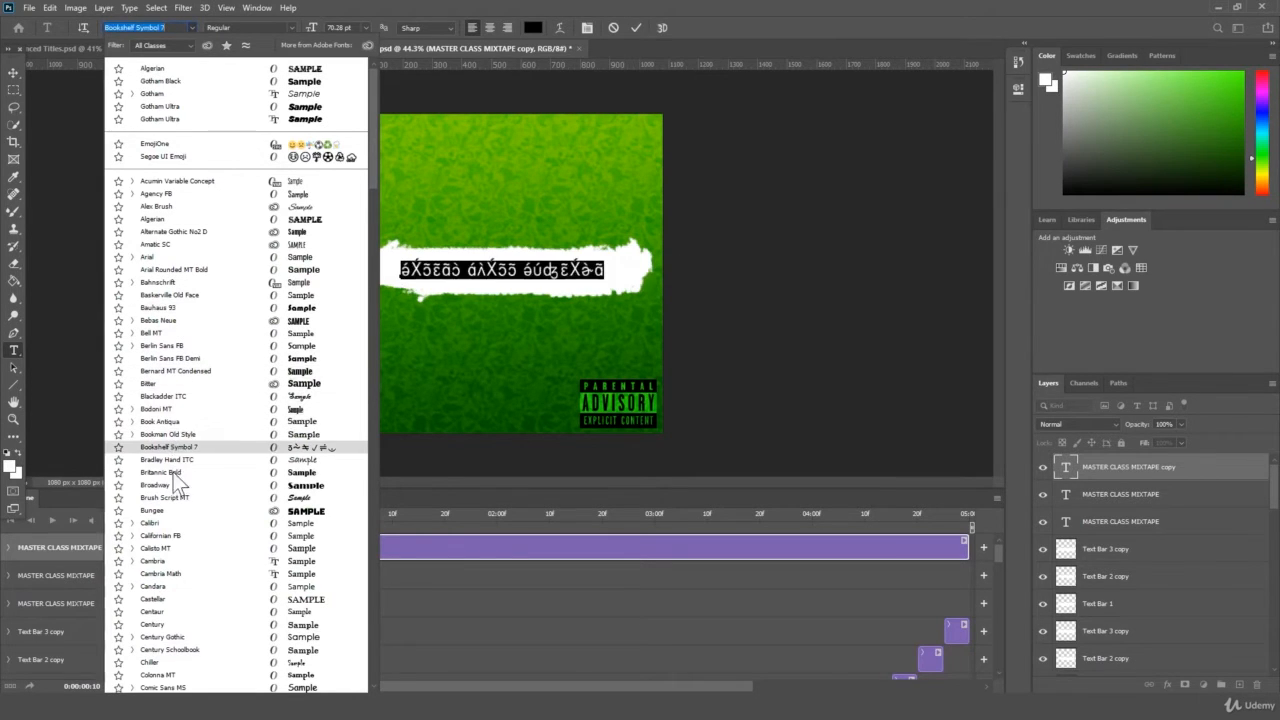
click(172, 500)
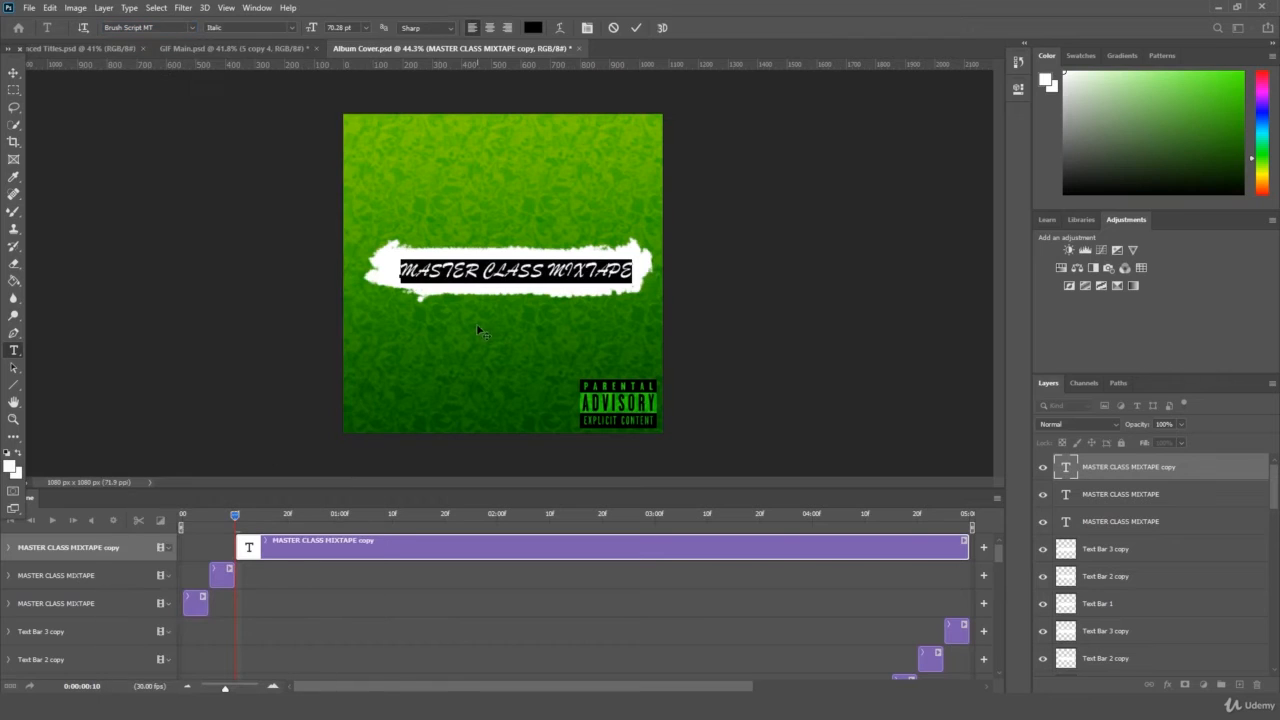
click(1157, 479)
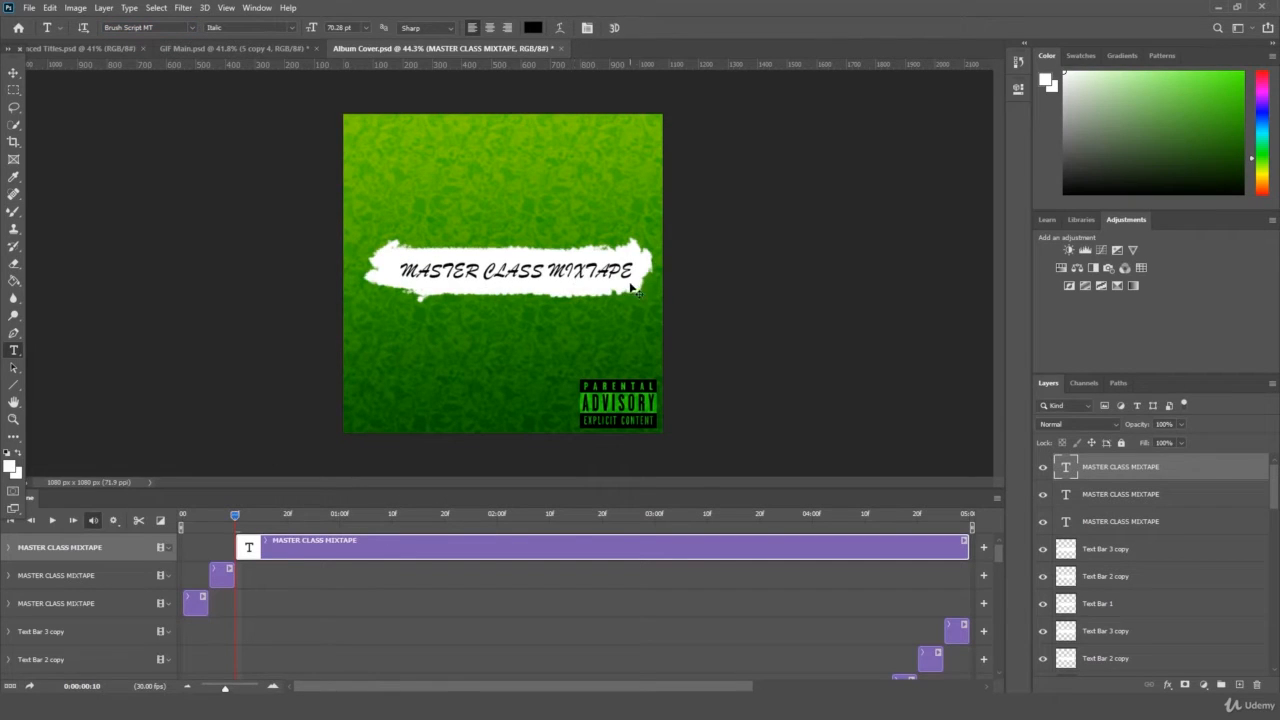
- Scale the Brush Script MT title to about 106% and center it within the white bar
key(ctrl+t)
drag(612, 272, 642, 252)
drag(621, 269, 618, 265)
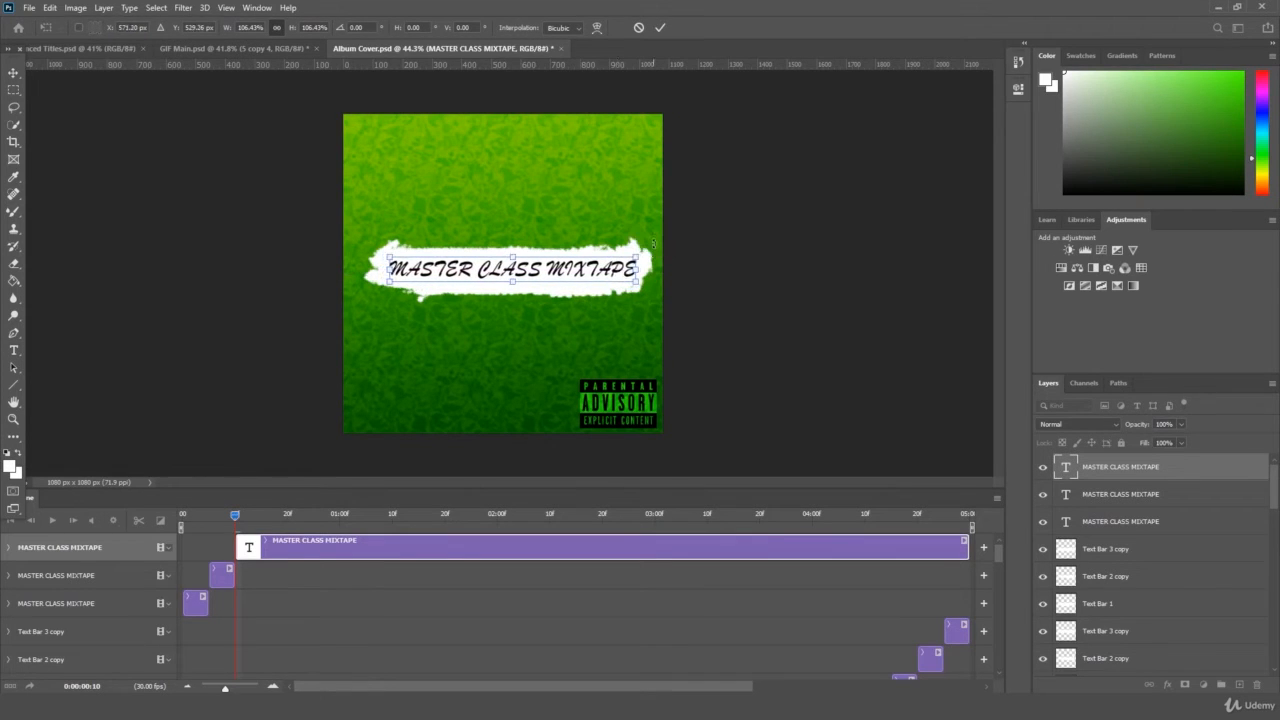
key(Return)
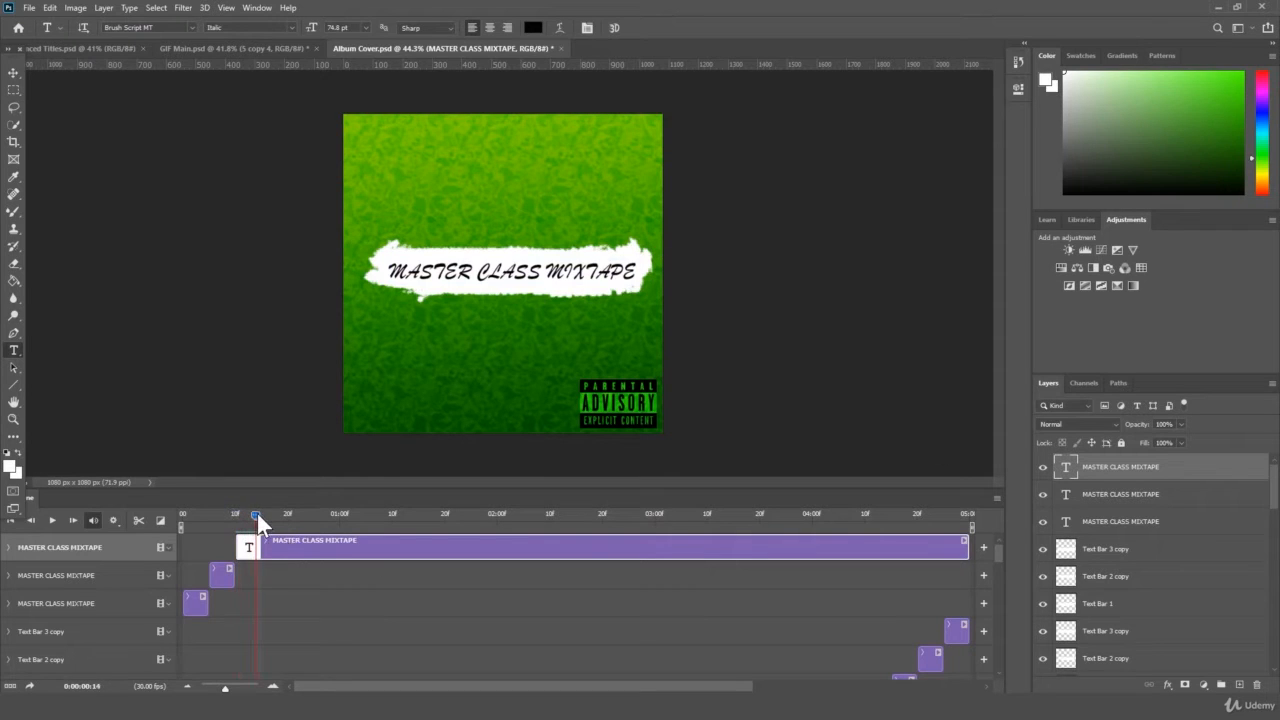
- Split the Brush Script MT title clip at frame 15 and delete the remaining part
drag(257, 513, 261, 511)
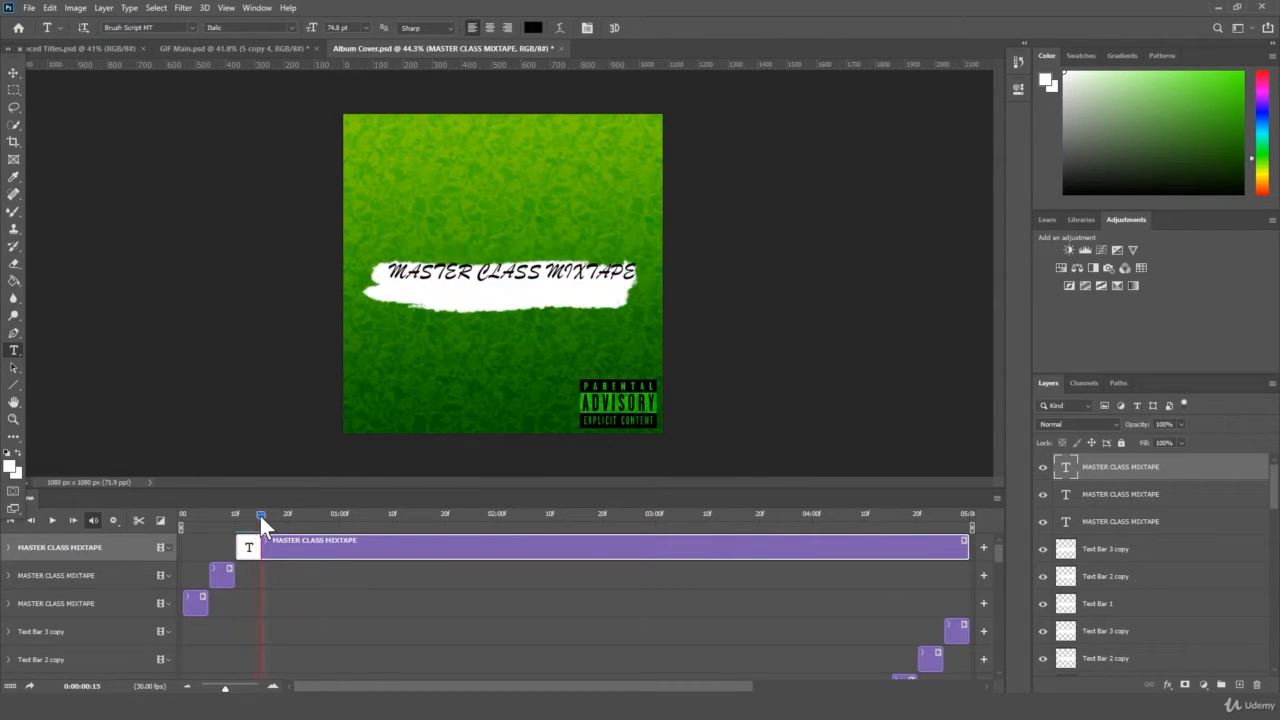
click(137, 520)
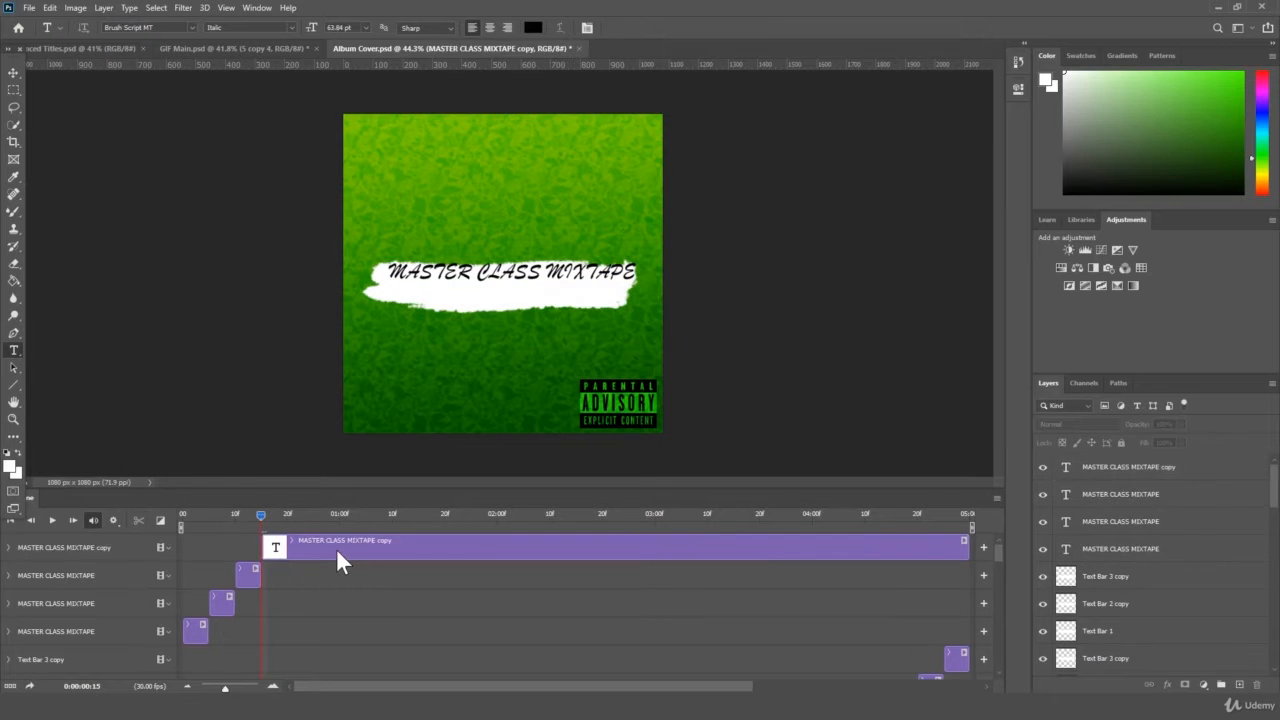
click(336, 548)
key(Delete)
- Enlarge the timeline area so that more layer tracks are shown at once
drag(260, 508, 370, 690)
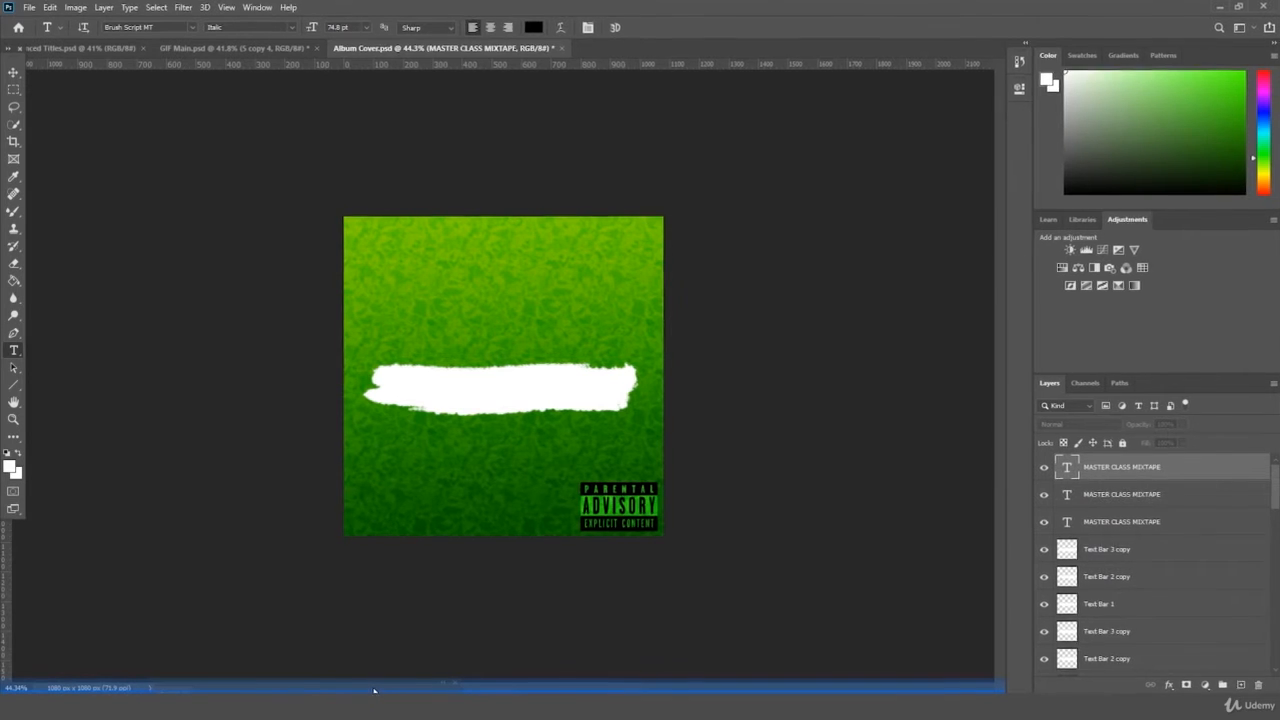
drag(381, 697, 381, 695)
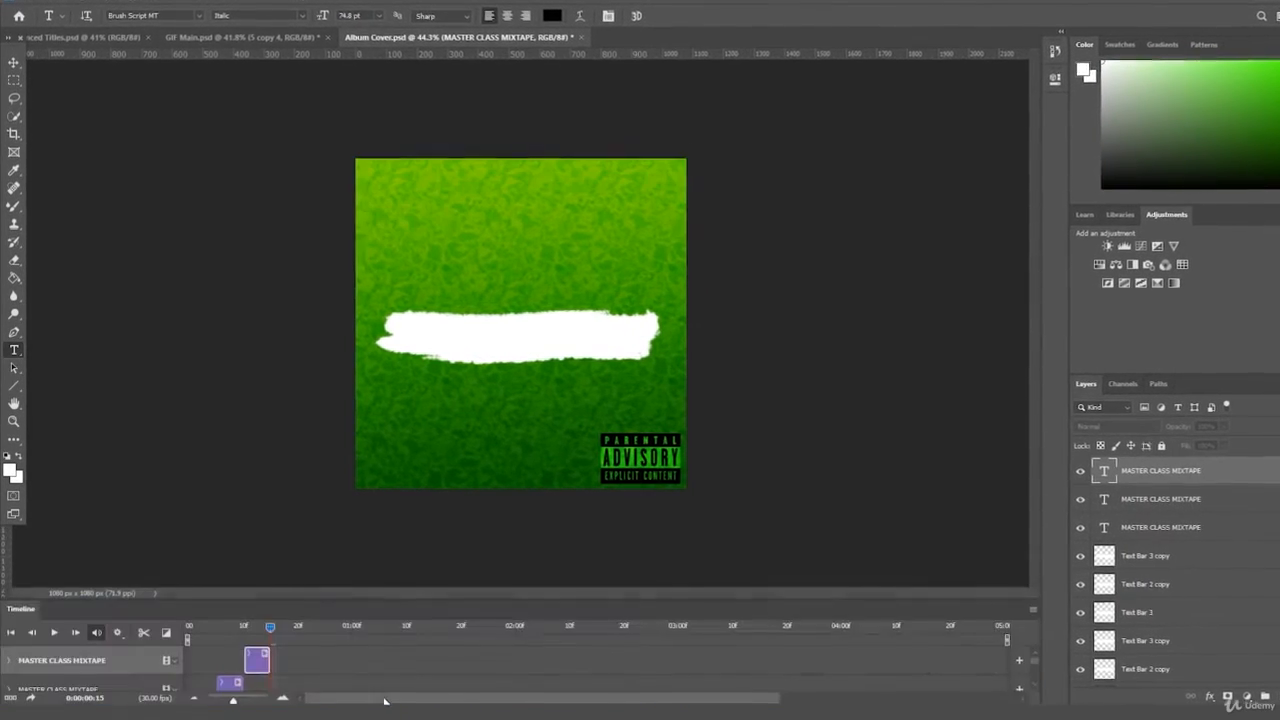
drag(334, 600, 375, 415)
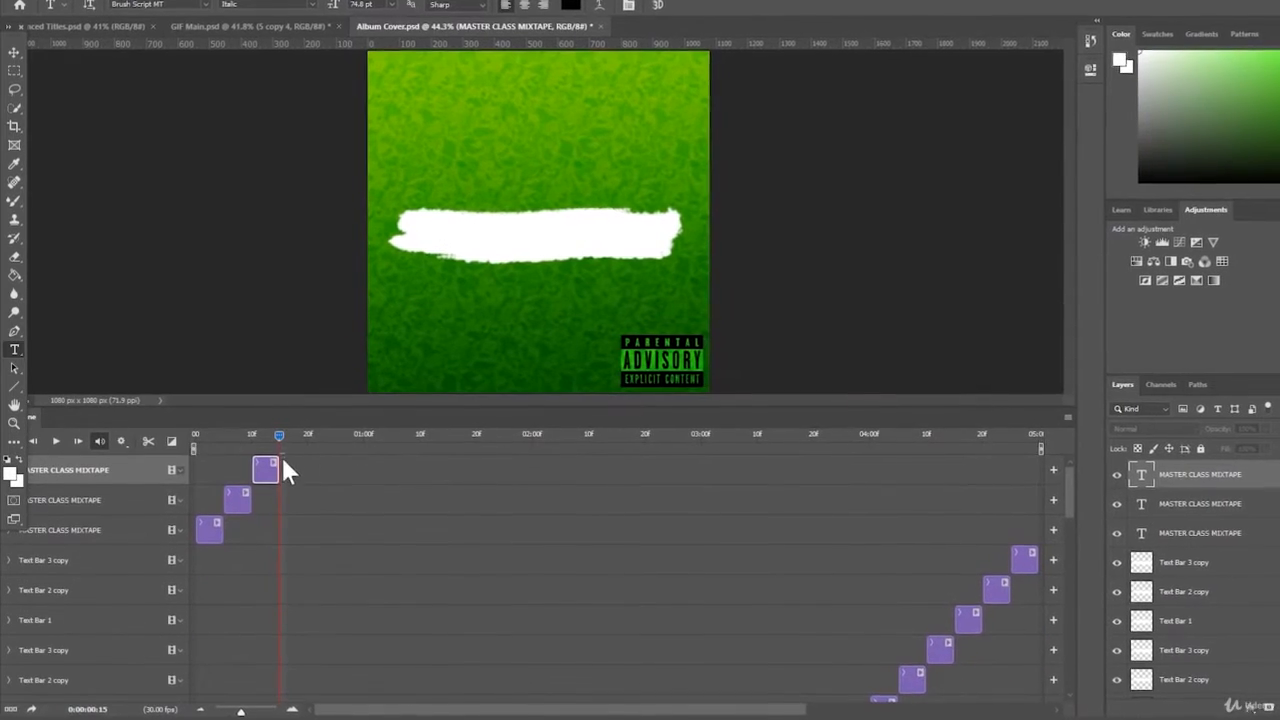
- Play the three-font title animation from the start and return the playhead to the beginning
drag(278, 440, 94, 451)
click(55, 444)
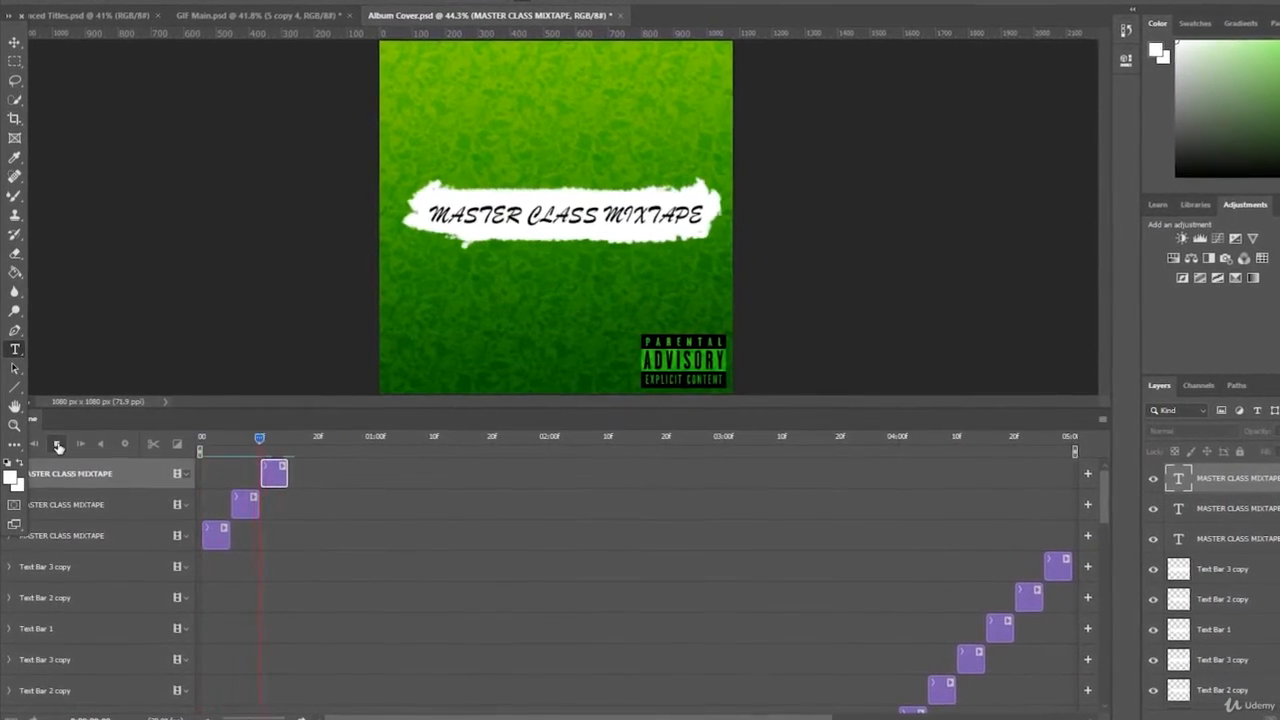
click(56, 444)
drag(280, 440, 163, 452)
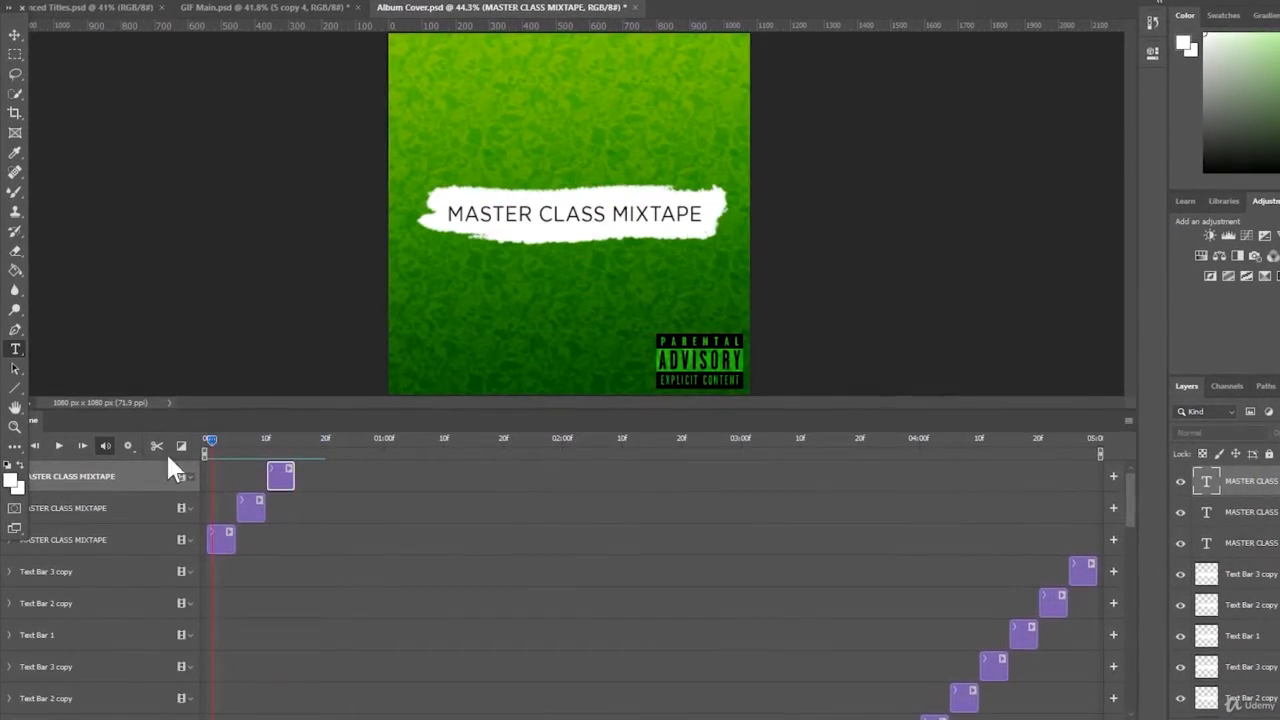
- Duplicate the three MASTER CLASS MIXTAPE clips and place the copies directly after the originals, starting at frame 15
click(309, 549)
click(222, 541)
shift+click(258, 514)
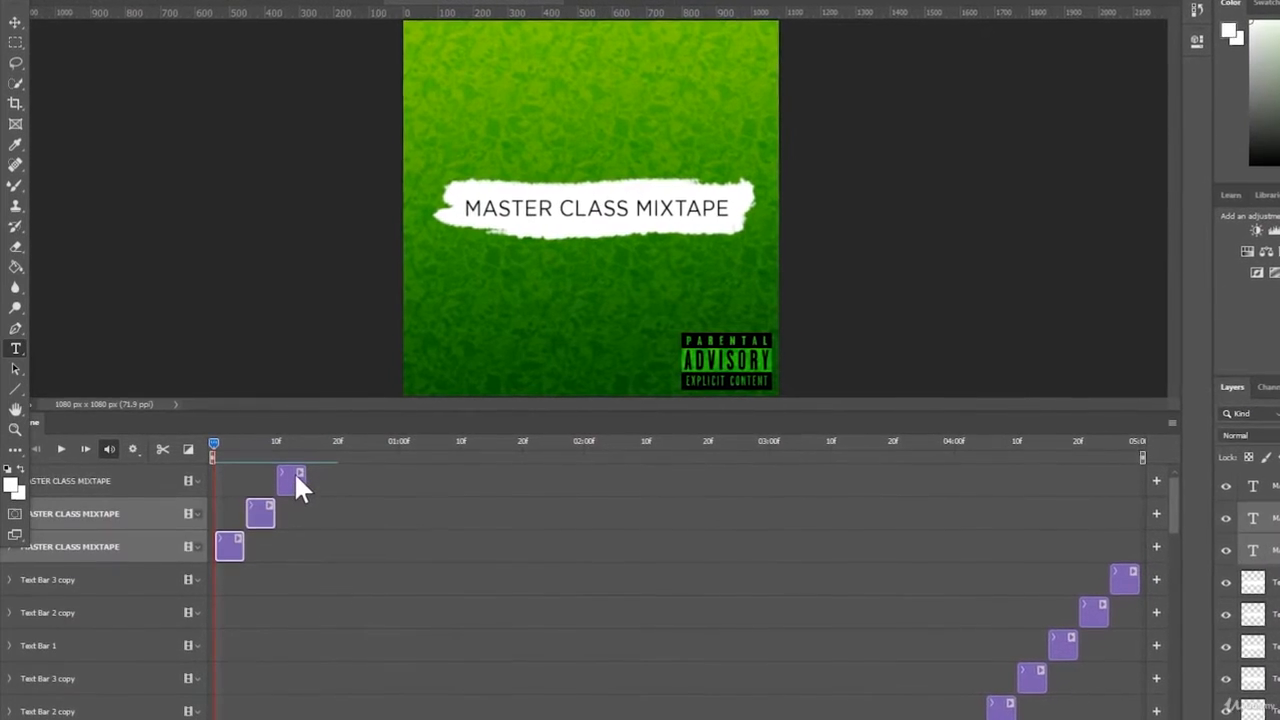
shift+click(295, 475)
key(ctrl+j)
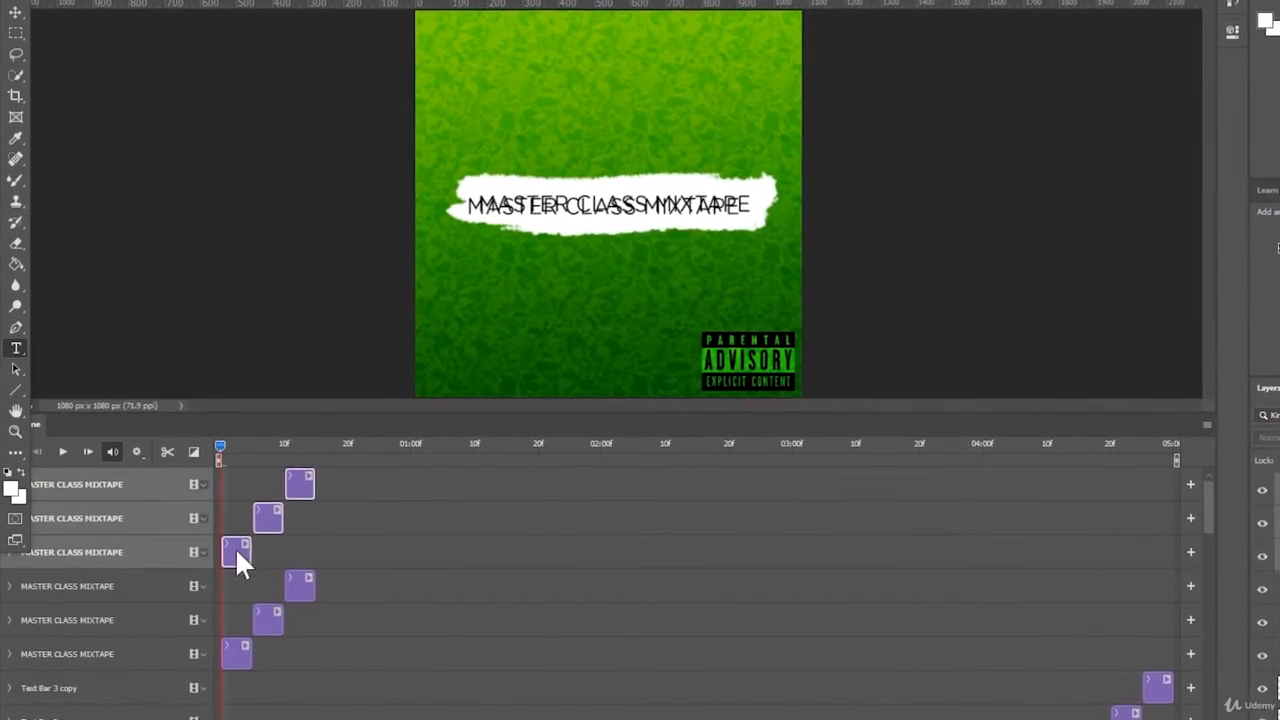
drag(235, 549, 330, 549)
- Copy and paste all six title clips, placing the copies directly after the originals from 01:00f
click(92, 662)
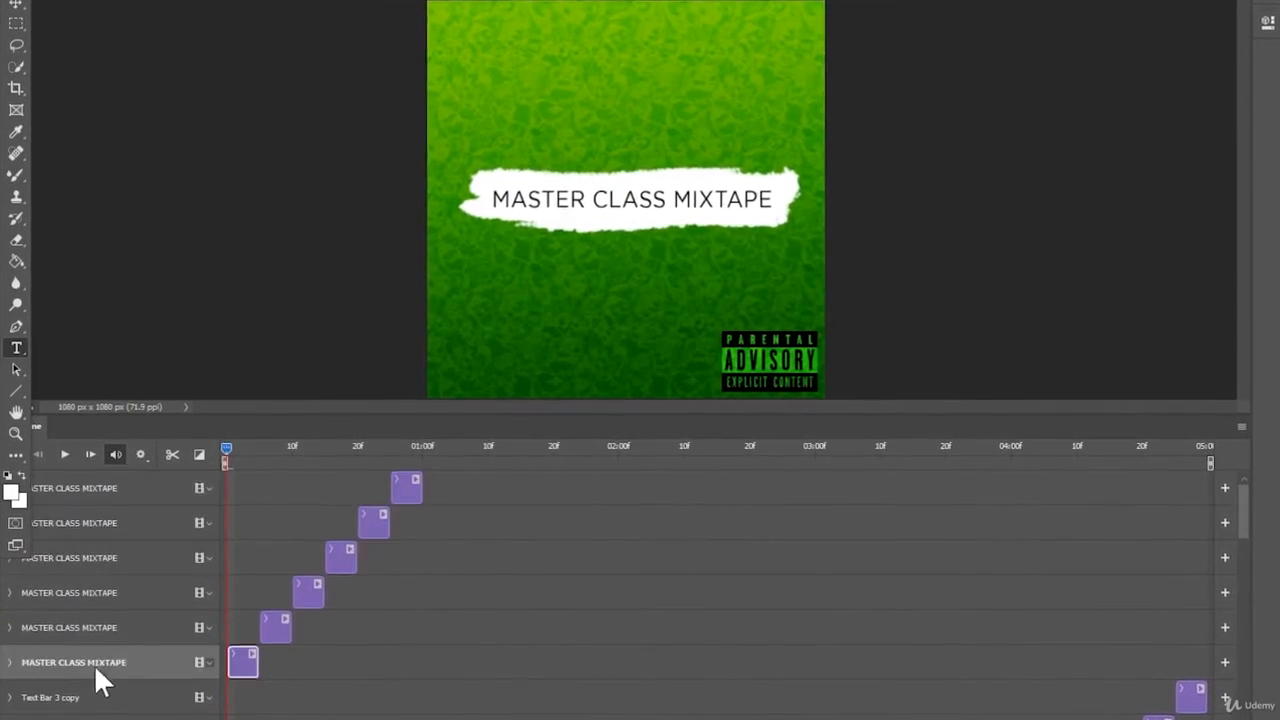
shift+click(120, 481)
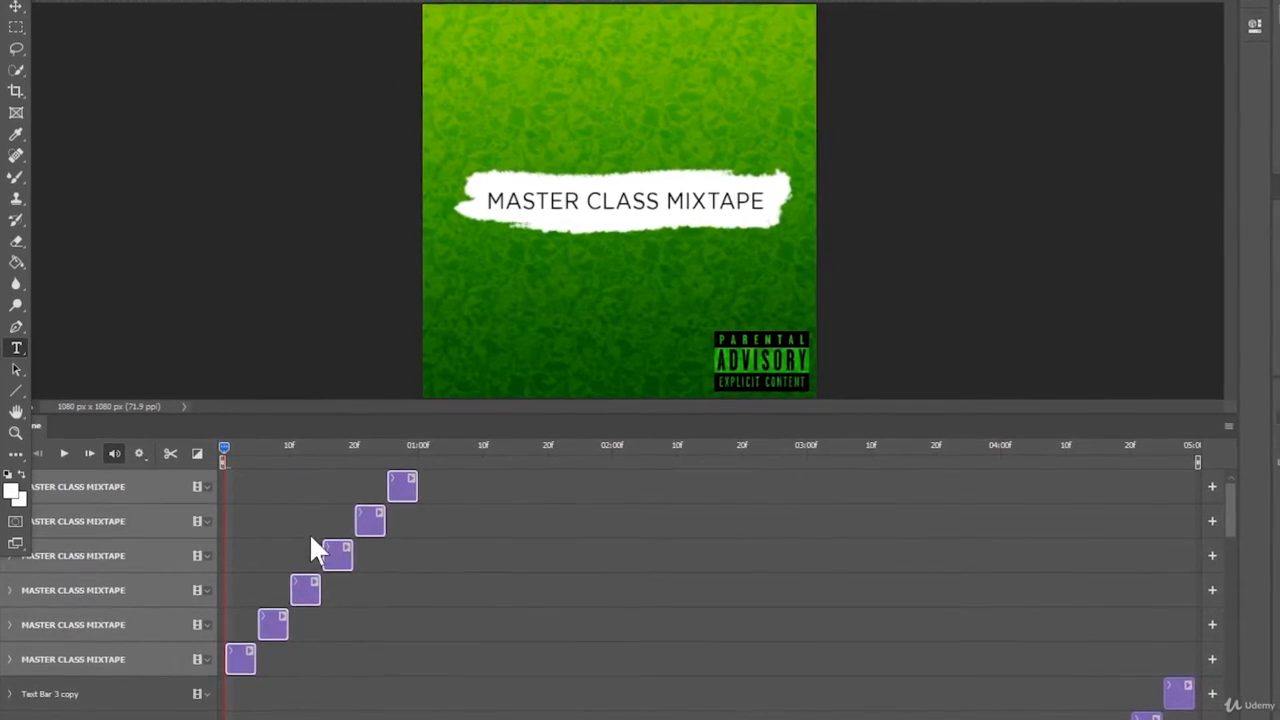
key(ctrl+c)
key(ctrl+v)
drag(332, 654, 414, 654)
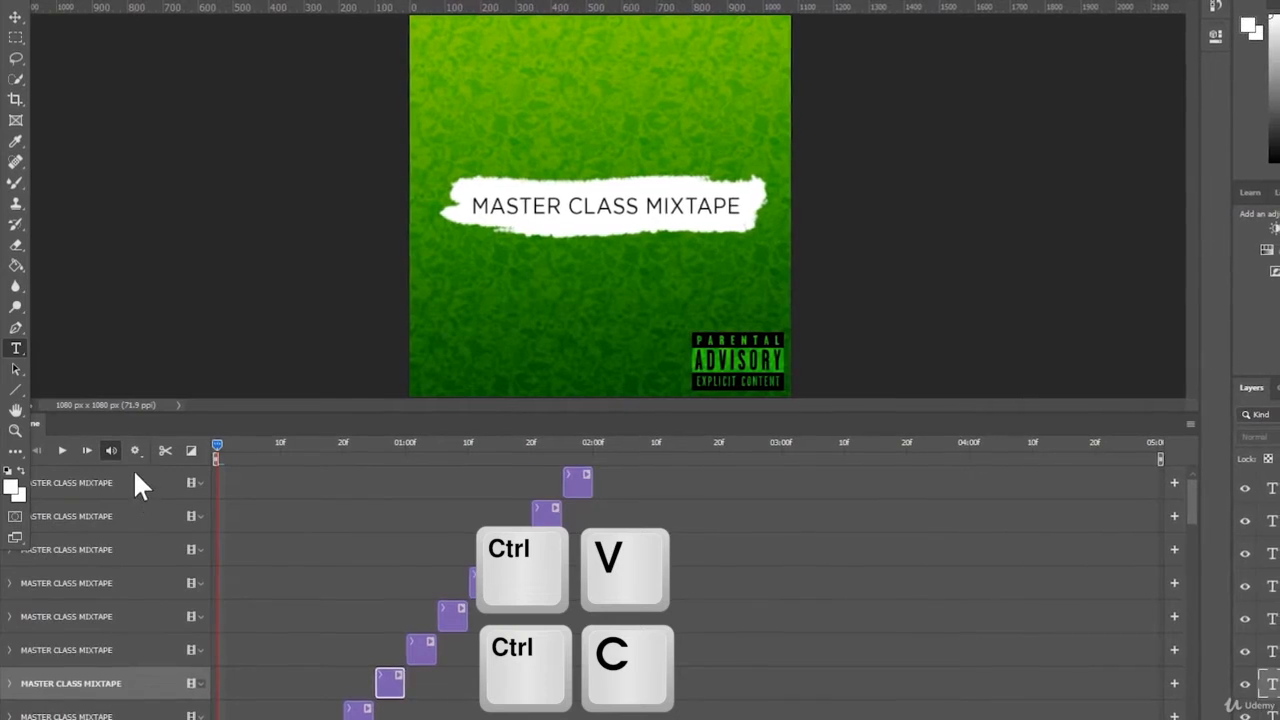
- Duplicate all twelve title clips and place the copies in sequence from 02:00f to 04:00f
click(133, 476)
scroll(497, 623, down, 1)
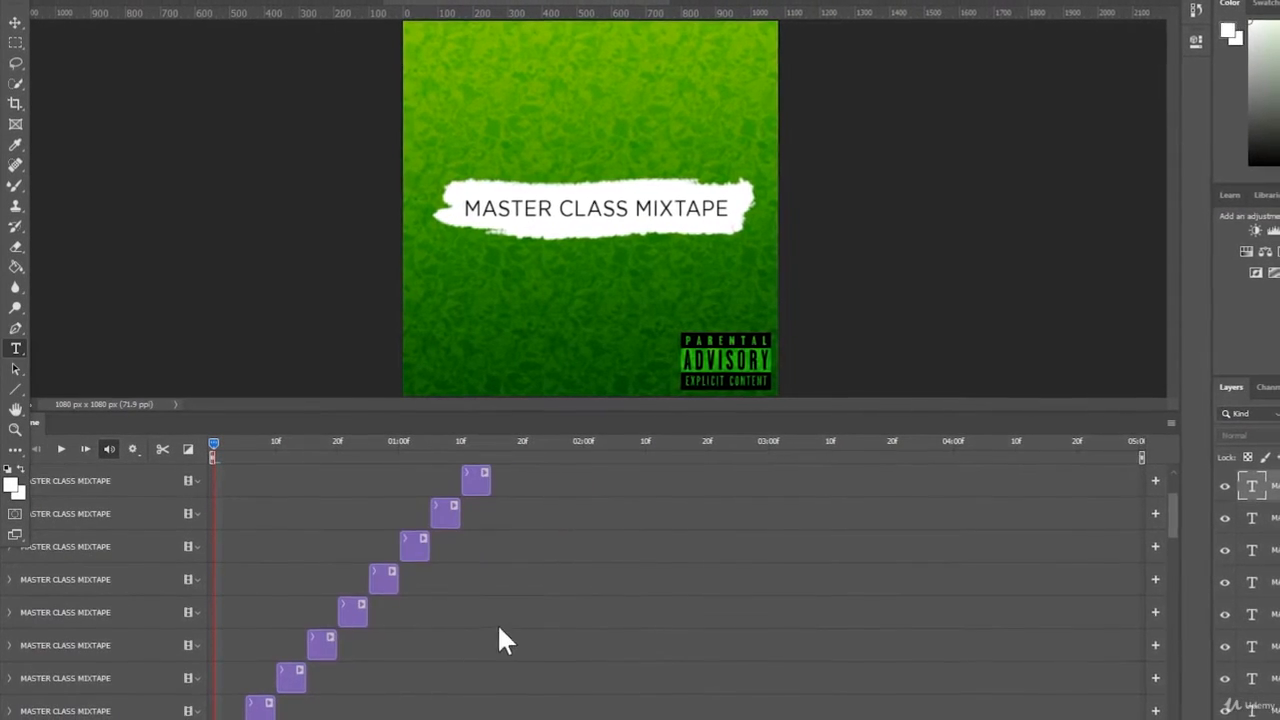
scroll(477, 638, up, 1)
drag(1156, 491, 1101, 527)
shift+click(93, 587)
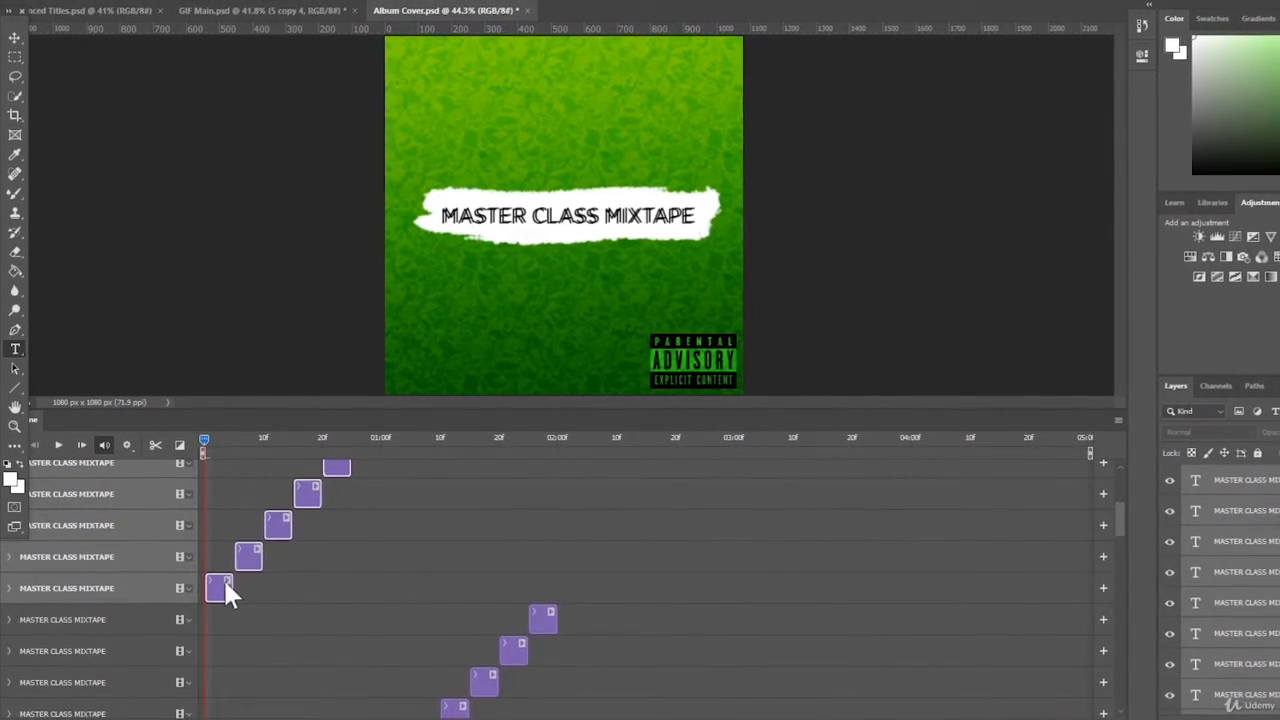
drag(223, 590, 717, 609)
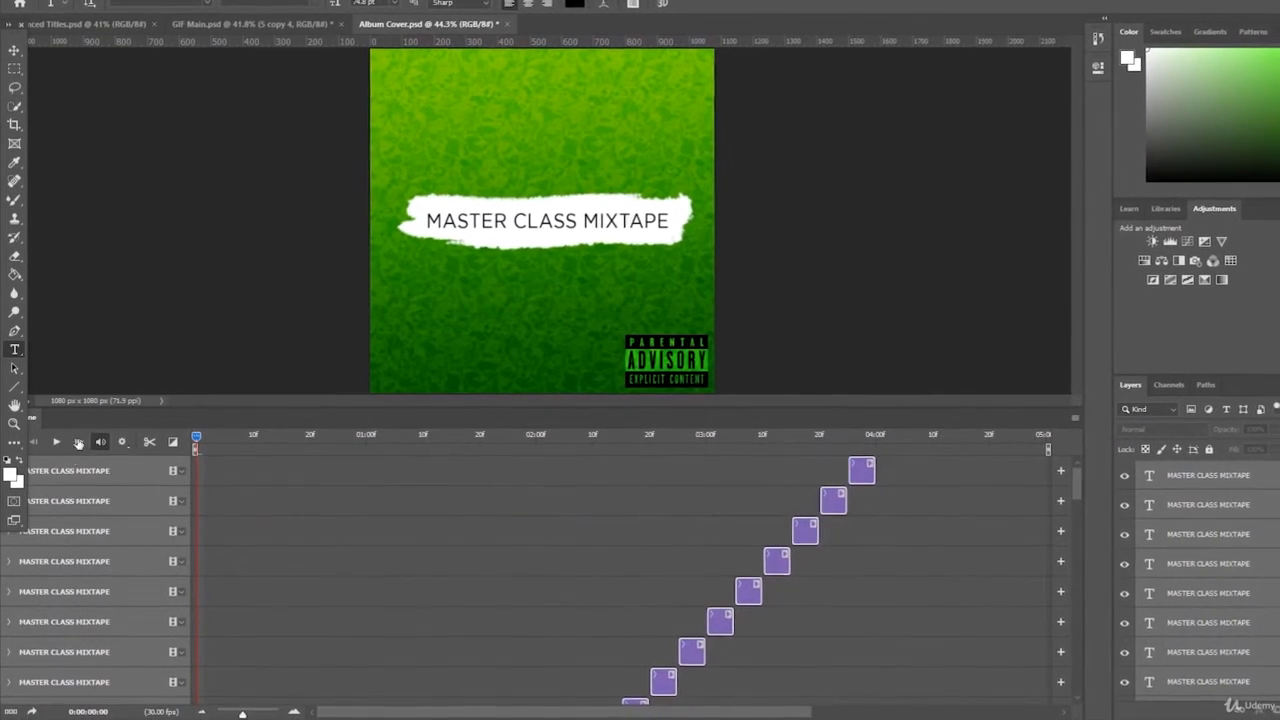
- Preview the repeated title sequence from the start of the timeline
key(space)
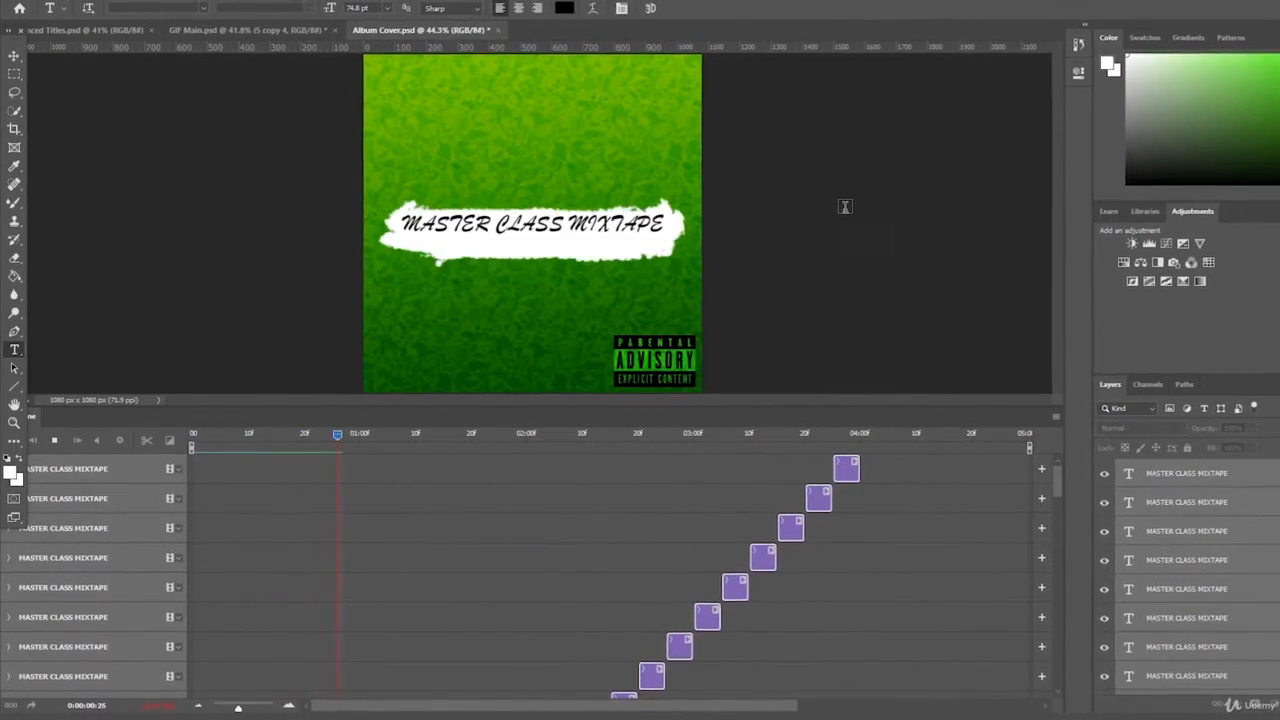
key(space)
- Move the playhead to frame 16 and select the Gotham title clip at that point
drag(356, 434, 271, 435)
scroll(371, 578, down, 5)
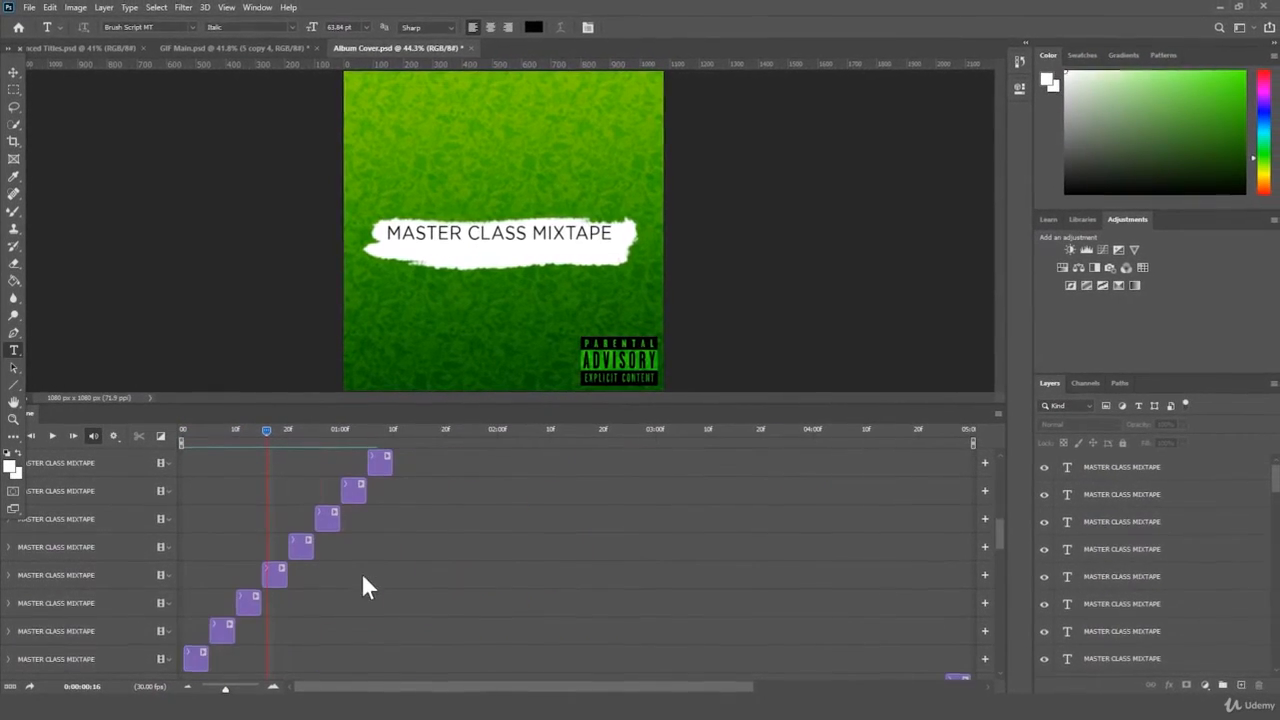
click(276, 520)
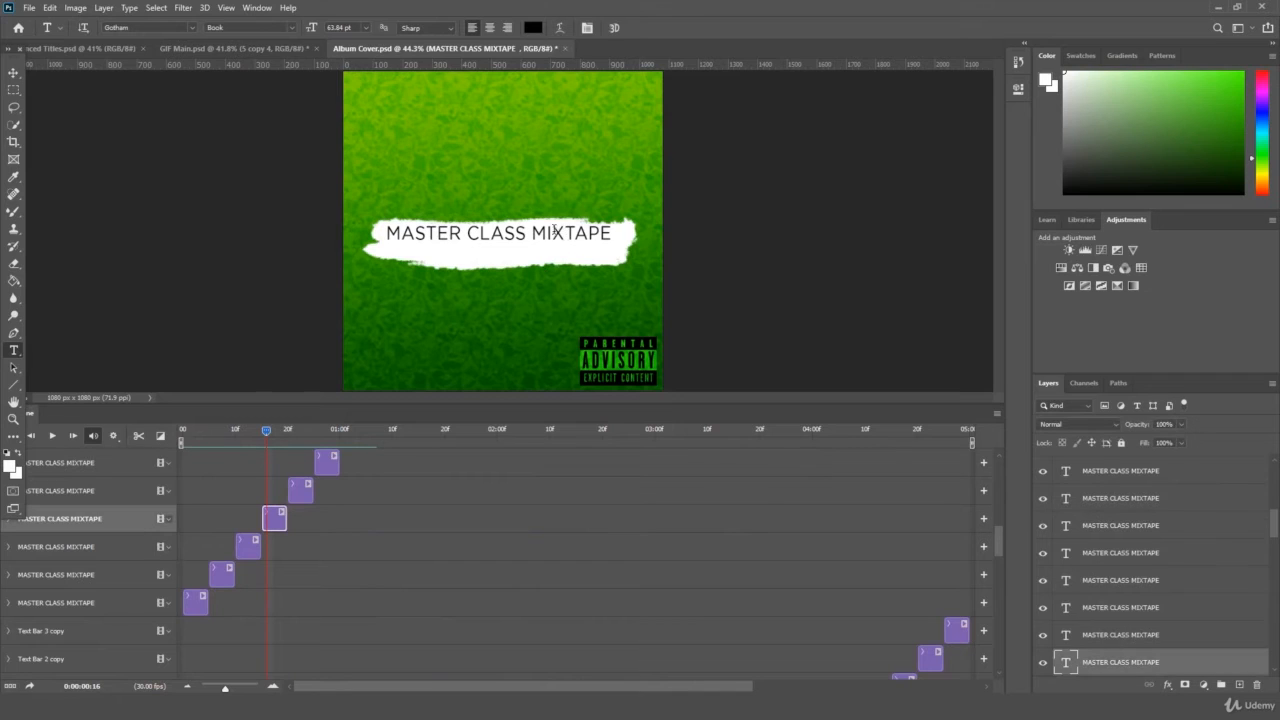
- Move the MASTER CLASS MIXTAPE titles of the clips at frames 16, 21 and 28 down to the middle of their white brush bars
key(v)
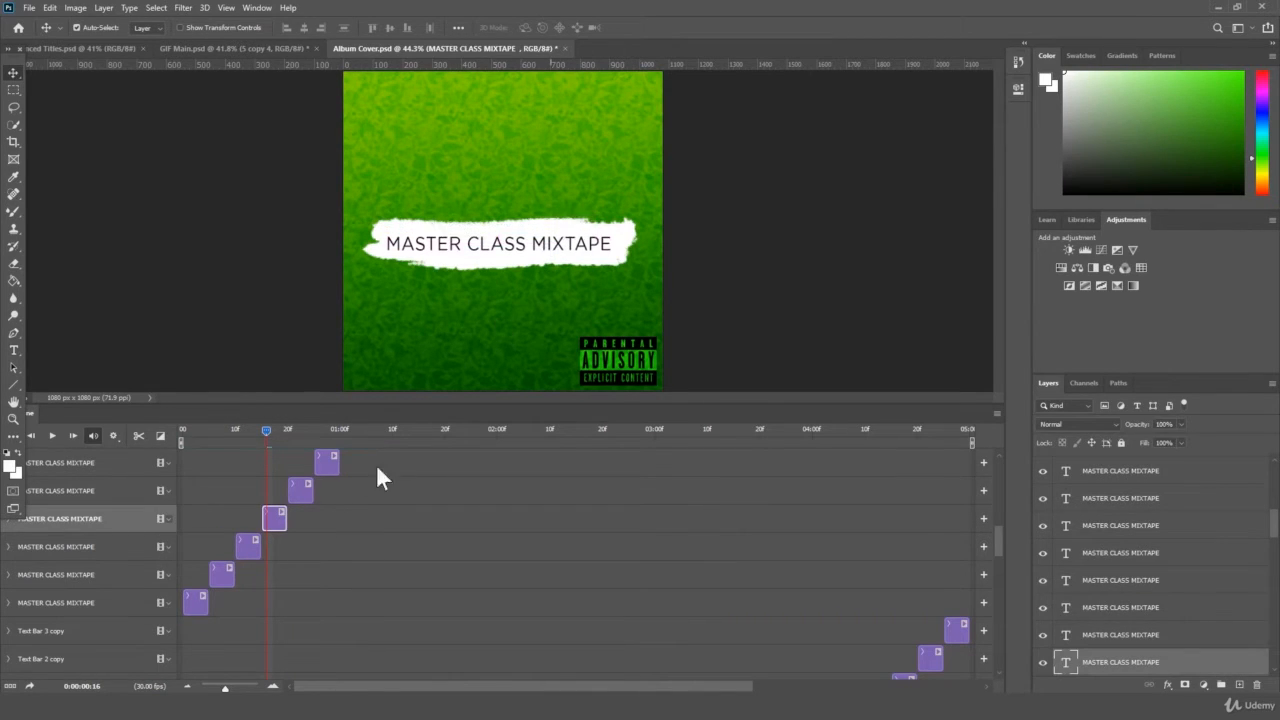
click(290, 430)
click(568, 233)
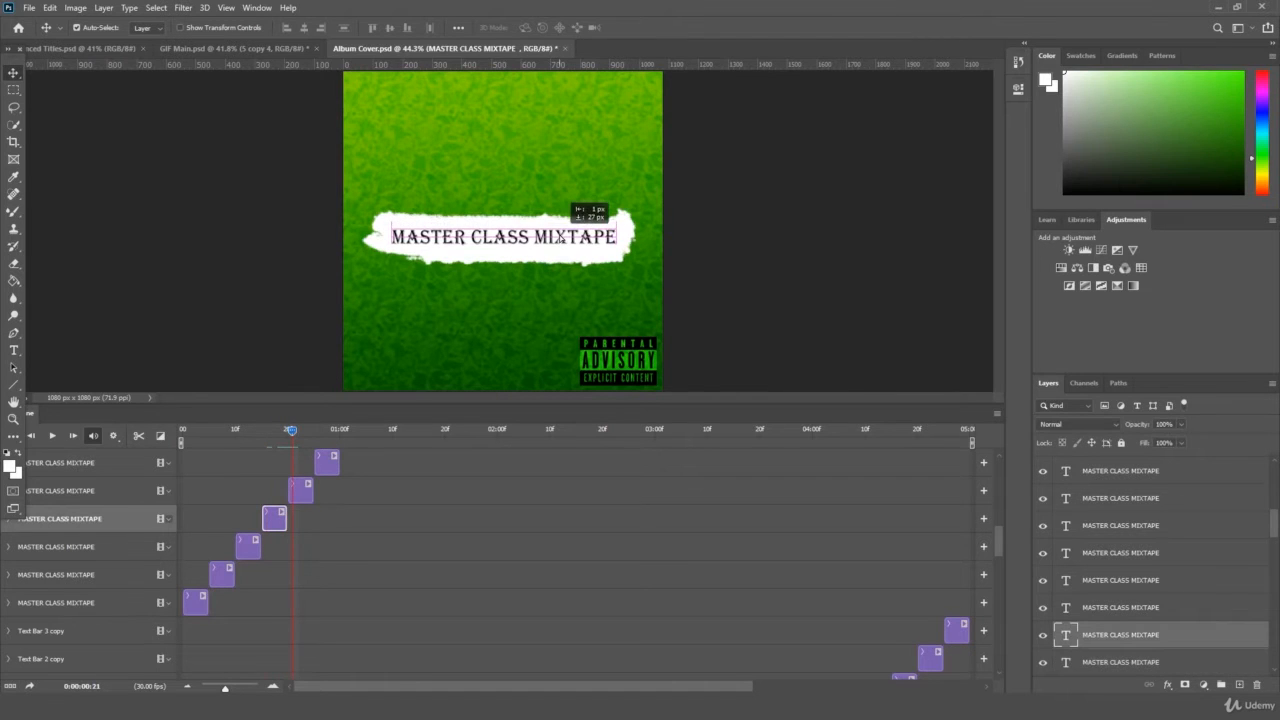
drag(292, 430, 328, 430)
click(558, 228)
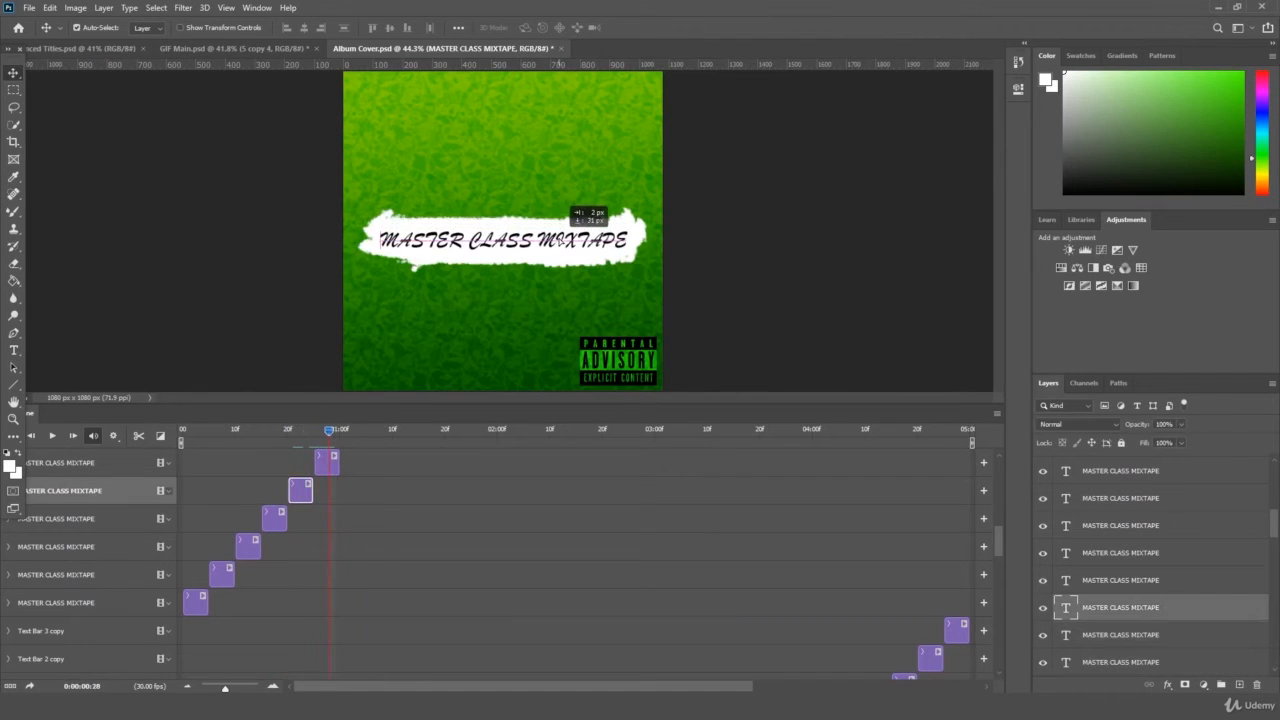
- Center the titles of the clips at 1:12 and 1:02 vertically on their white brush bars
drag(250, 431, 404, 443)
scroll(487, 533, up, 3)
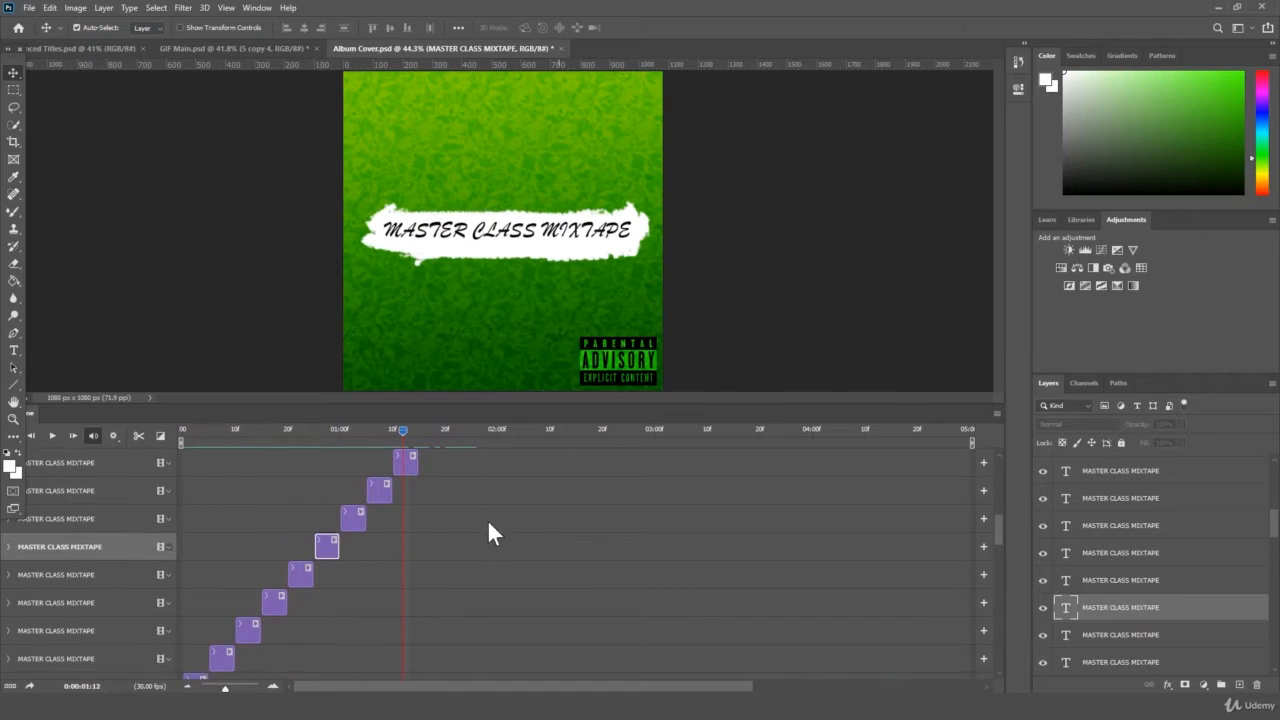
click(600, 216)
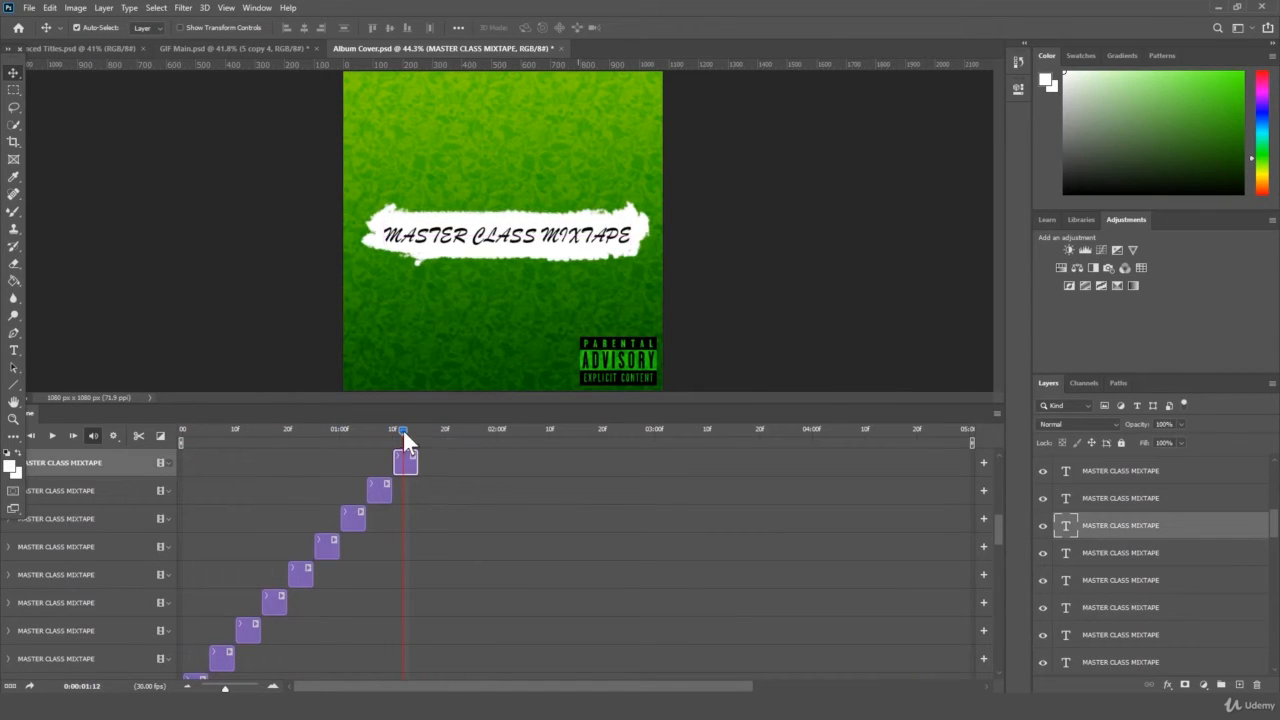
drag(404, 432, 382, 434)
drag(567, 220, 536, 237)
key(ctrl+z)
click(352, 431)
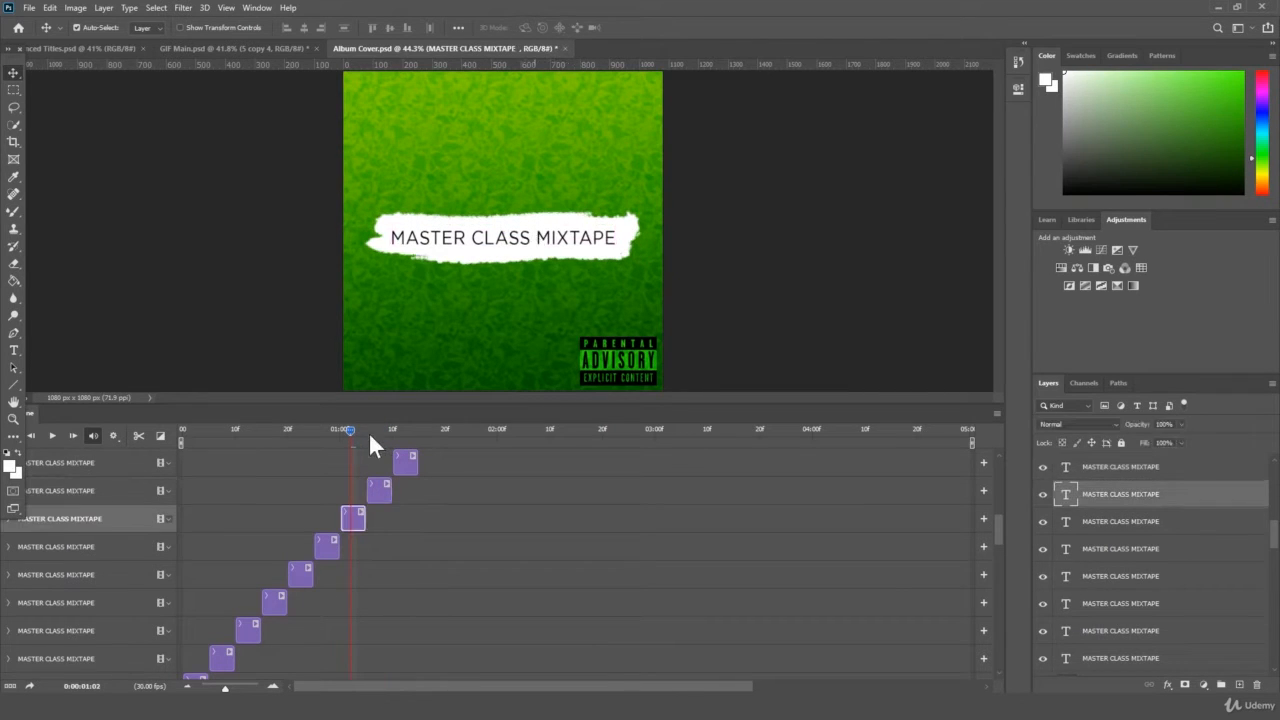
- Center the titles of the clips from 1:16 to 1:28 on their white brush bars
click(330, 434)
drag(329, 434, 426, 430)
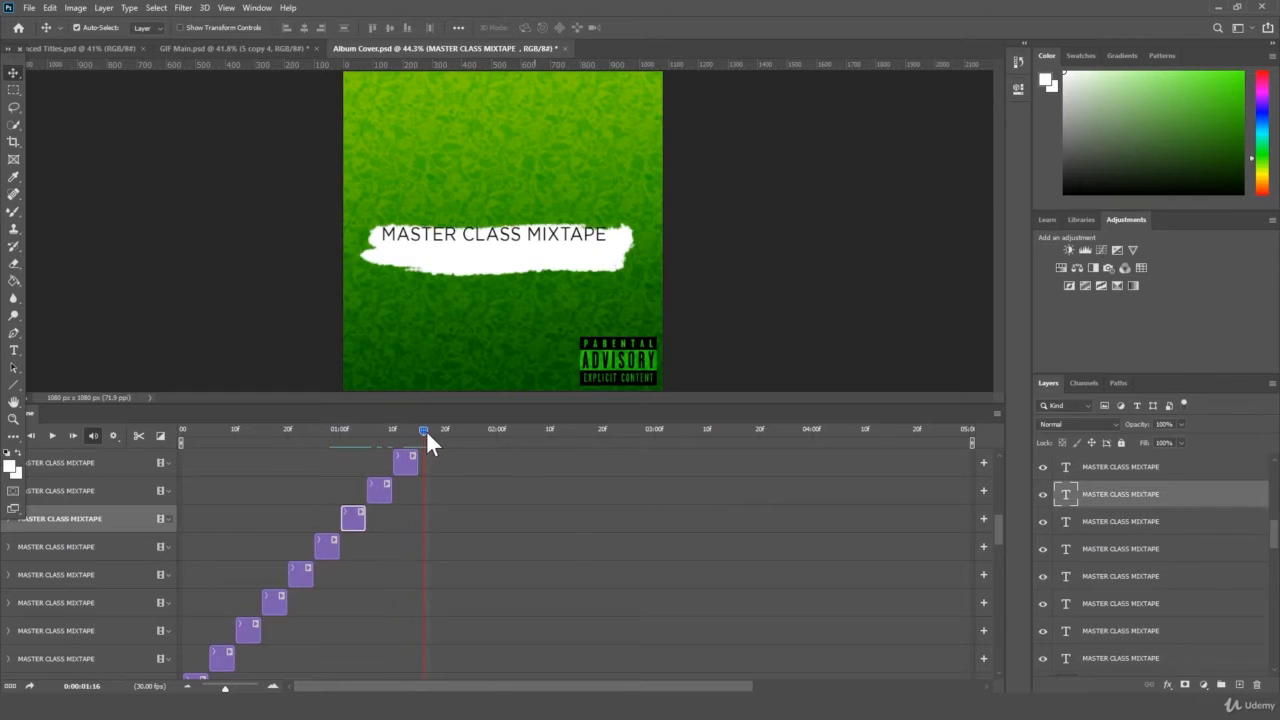
drag(517, 241, 525, 250)
click(449, 428)
scroll(504, 500, up, 2)
click(487, 429)
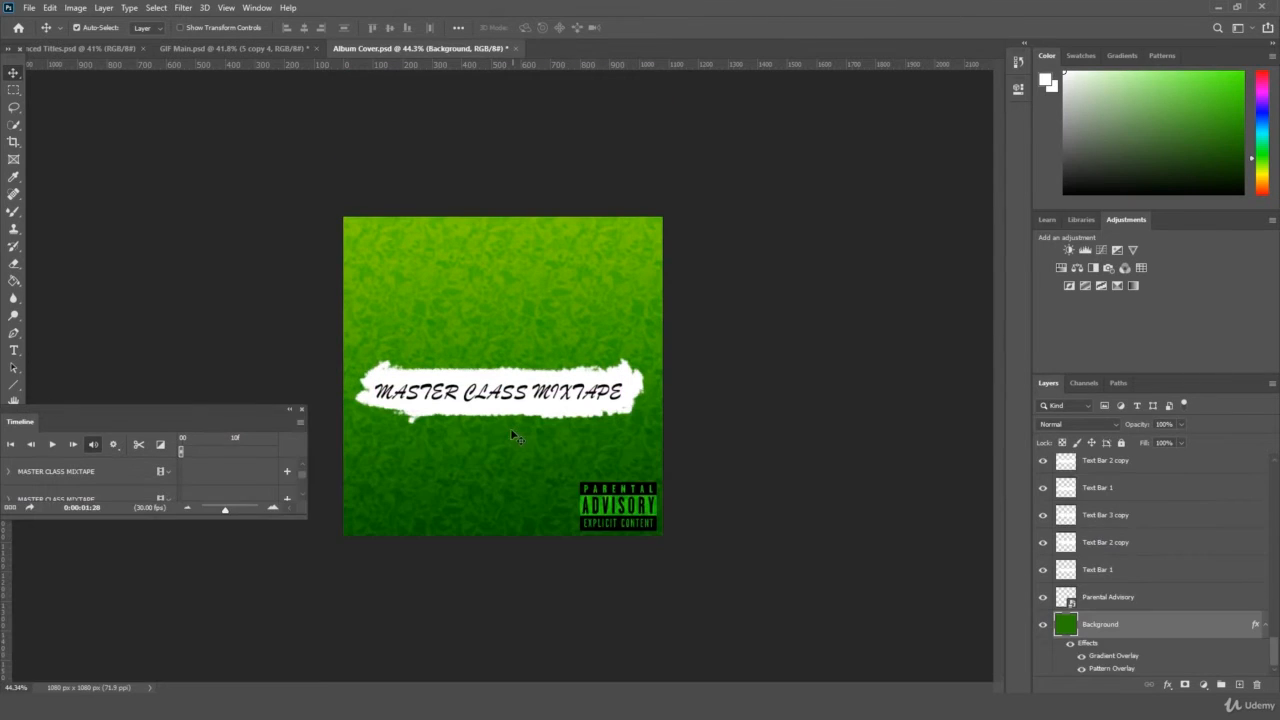
- Dock the Timeline panel below the canvas again and play the animation from the start
drag(190, 423, 505, 688)
drag(606, 590, 625, 356)
drag(484, 381, 64, 405)
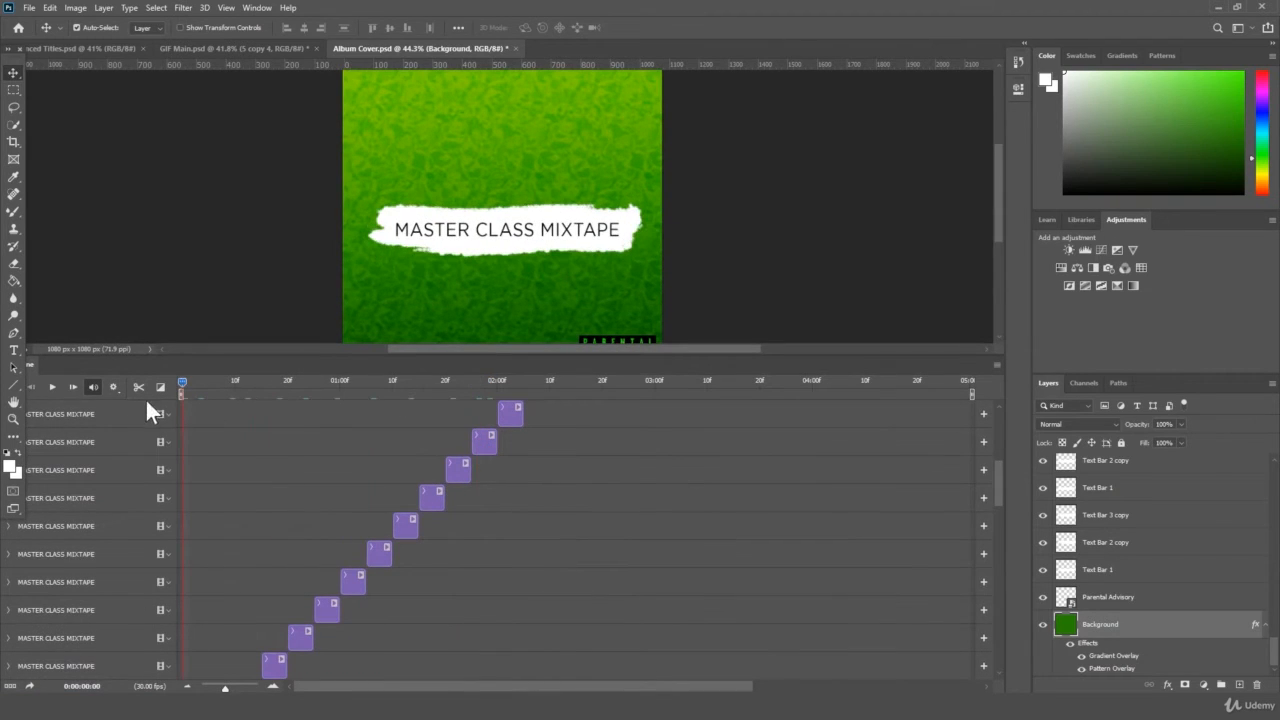
click(52, 388)
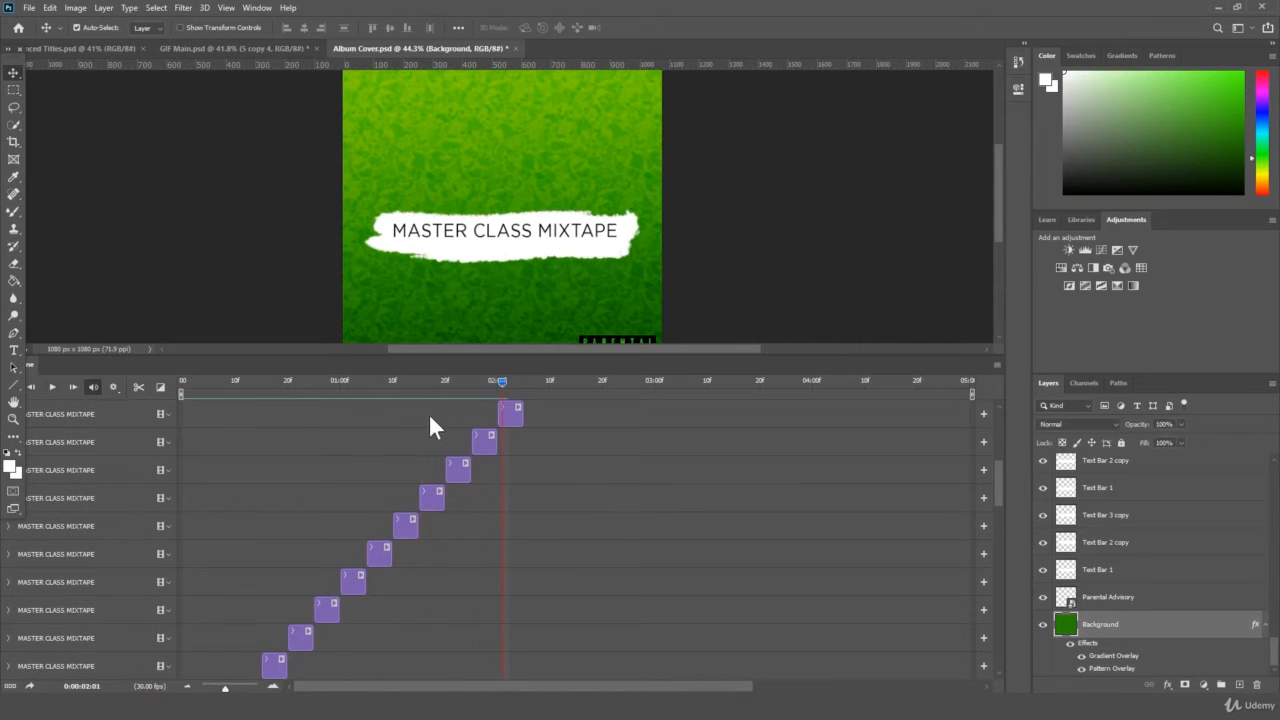
- Center the title of the clip at 2:11 on its white brush bar, and those of the next two clips
drag(506, 381, 554, 375)
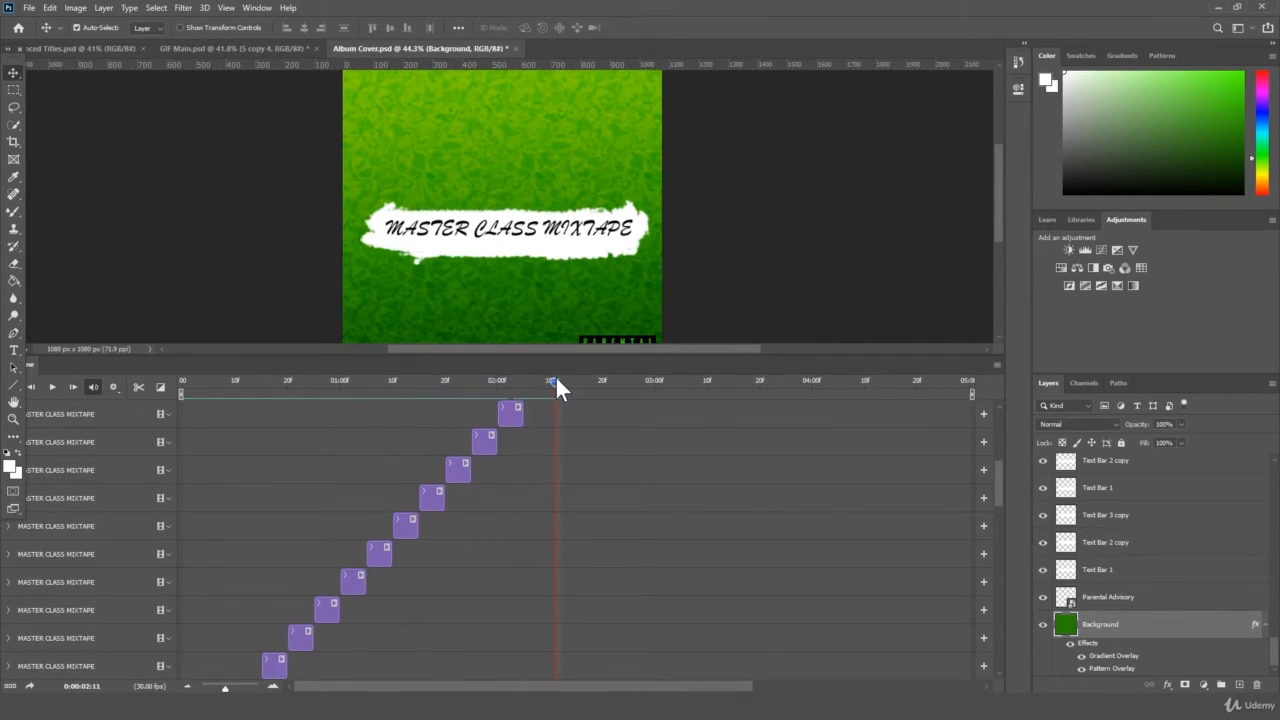
scroll(617, 451, up, 2)
scroll(617, 455, up, 1)
drag(575, 231, 566, 255)
click(587, 380)
click(612, 380)
- Center the titles of the clips from 2:28 to 3:16 on their white brush bars
scroll(644, 495, up, 5)
click(644, 381)
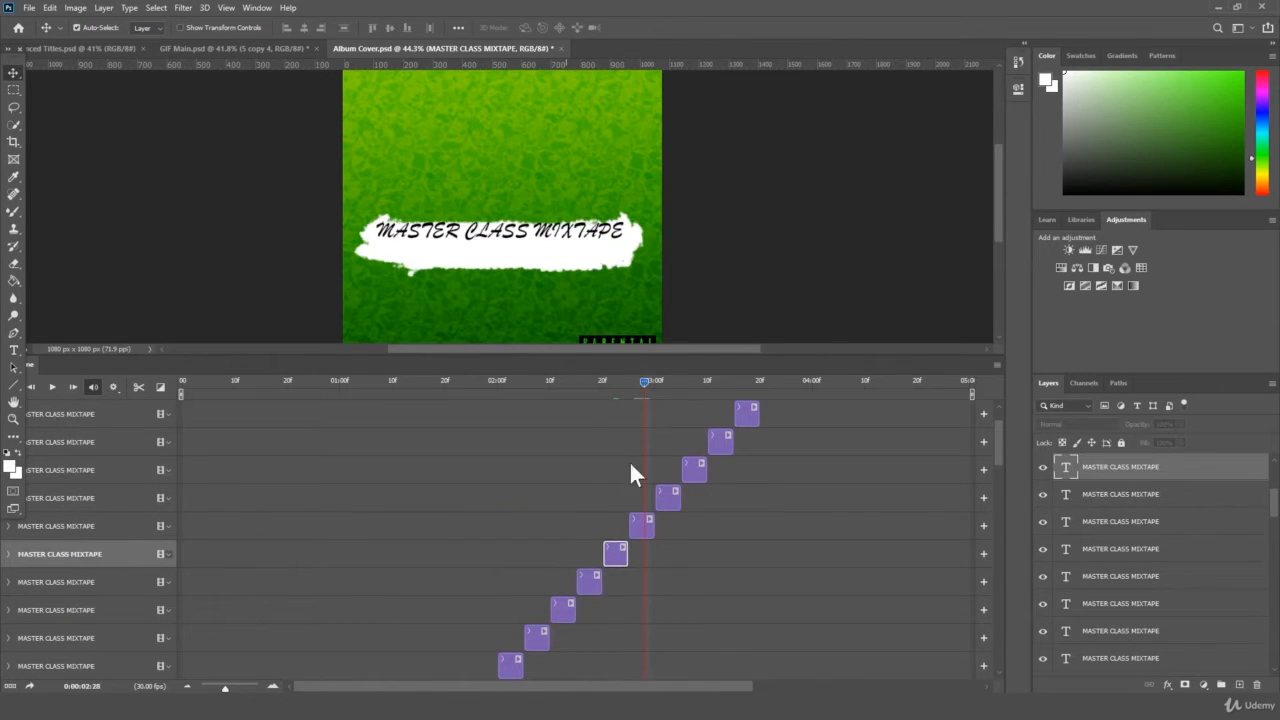
click(648, 529)
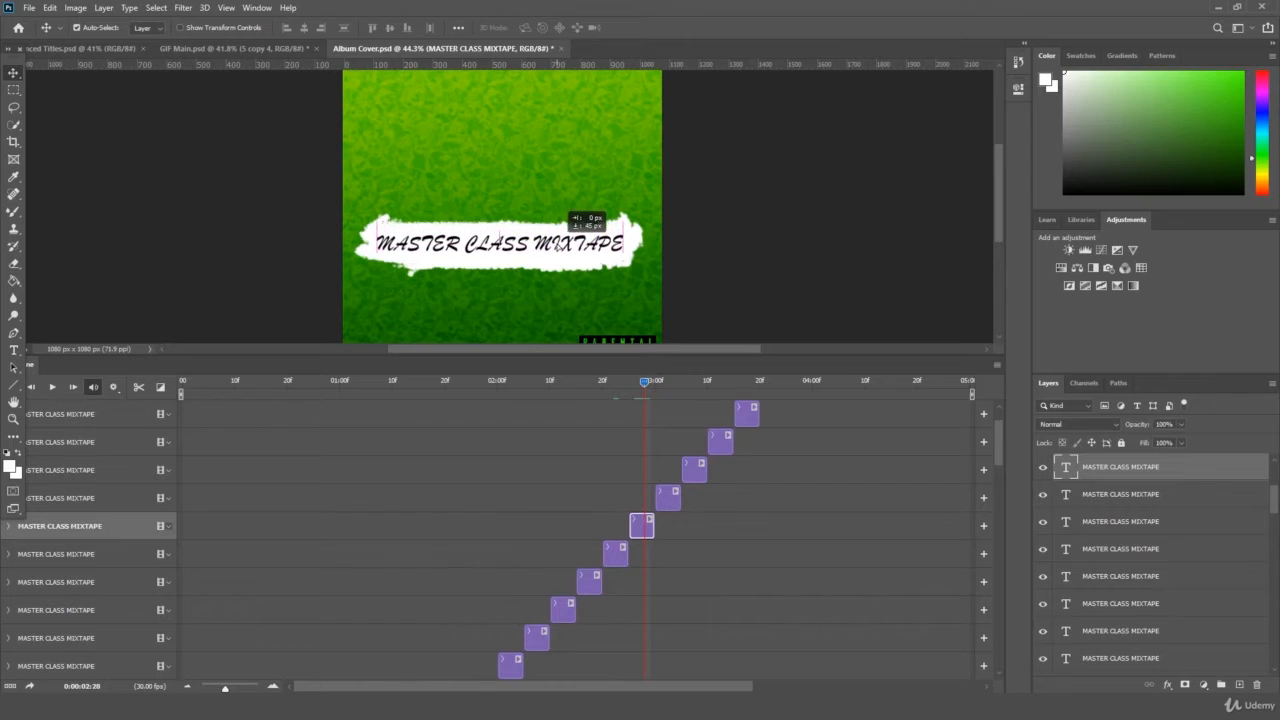
click(670, 381)
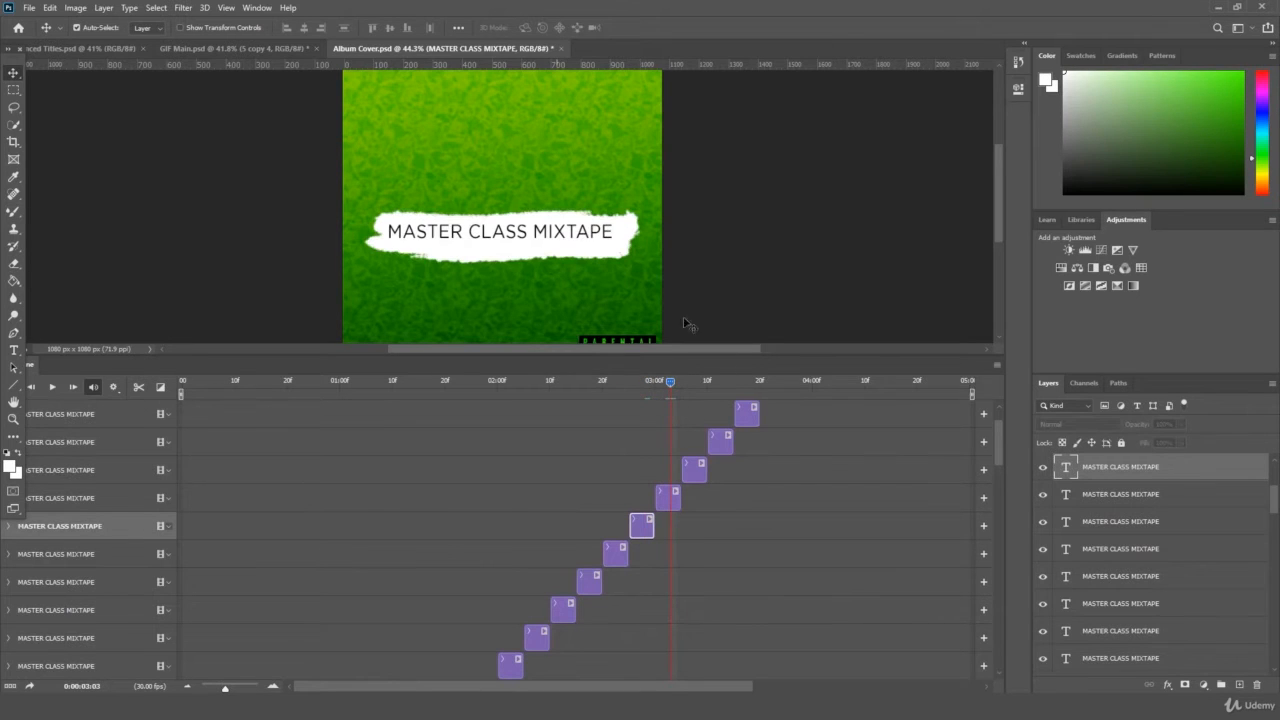
drag(696, 381, 738, 397)
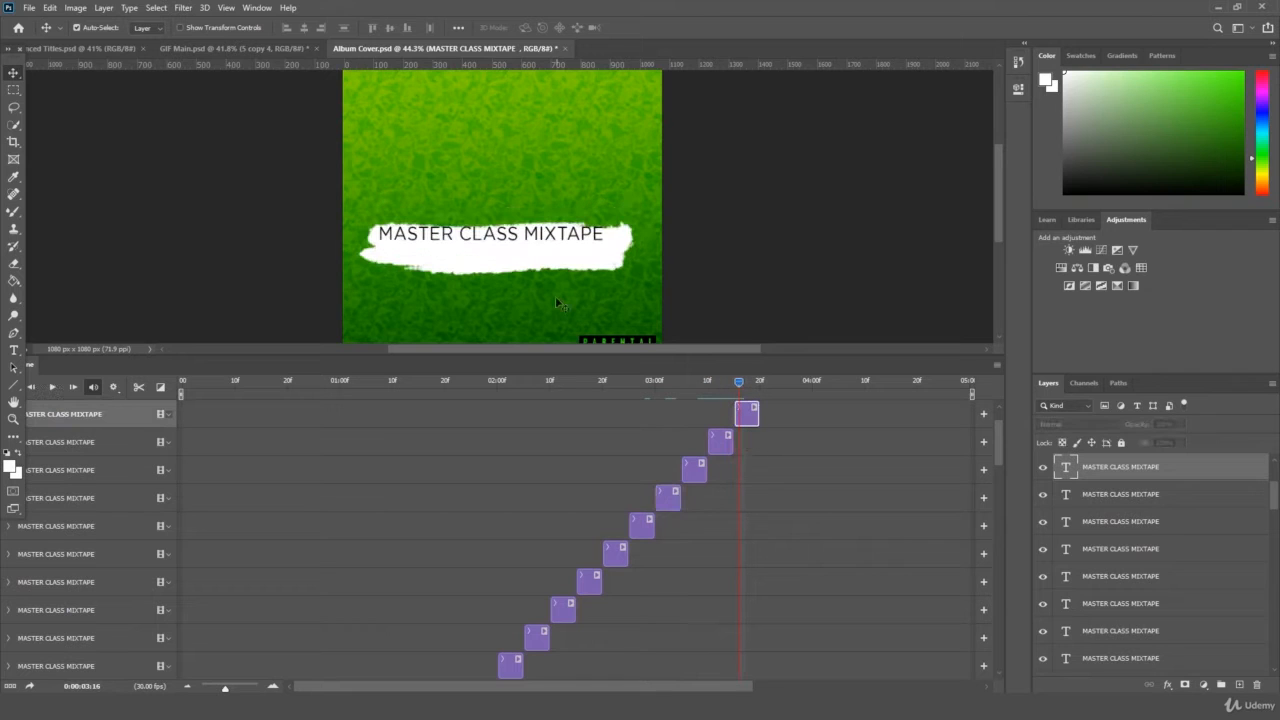
drag(572, 246, 572, 261)
- Center the title of the last clip, at 3:28, on its white brush bar
scroll(791, 480, up, 2)
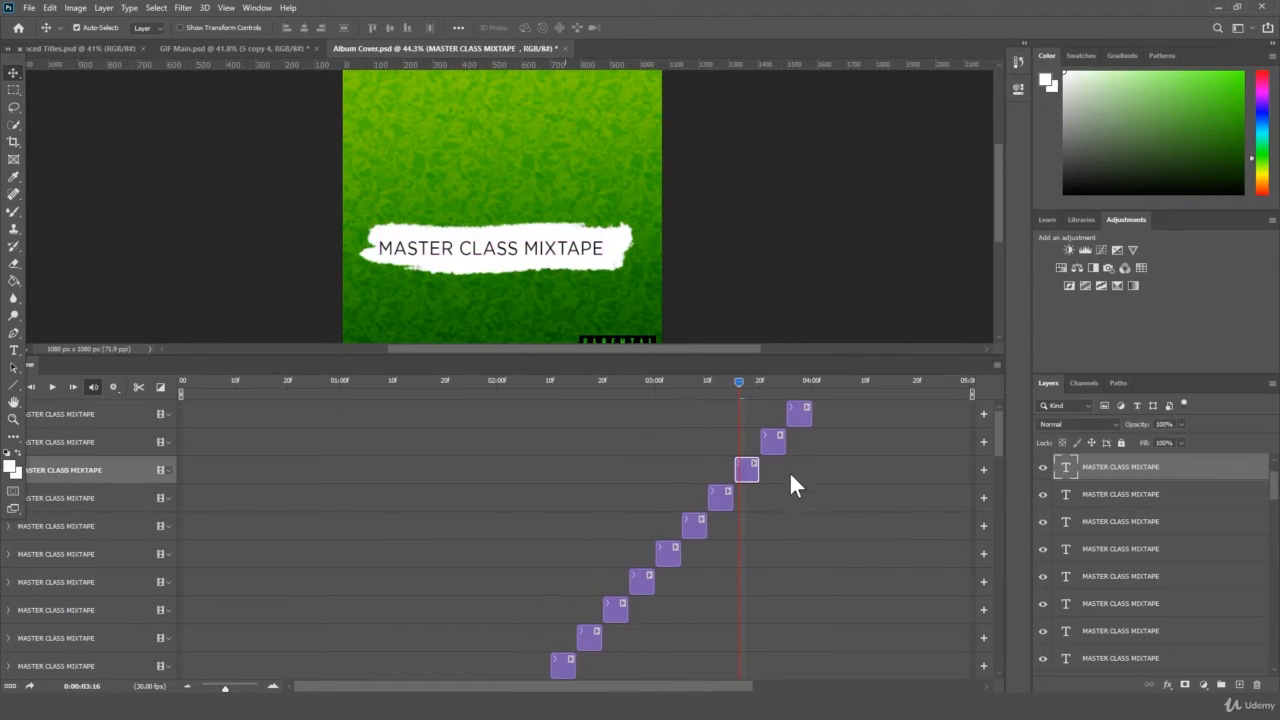
drag(779, 382, 803, 382)
drag(590, 238, 590, 252)
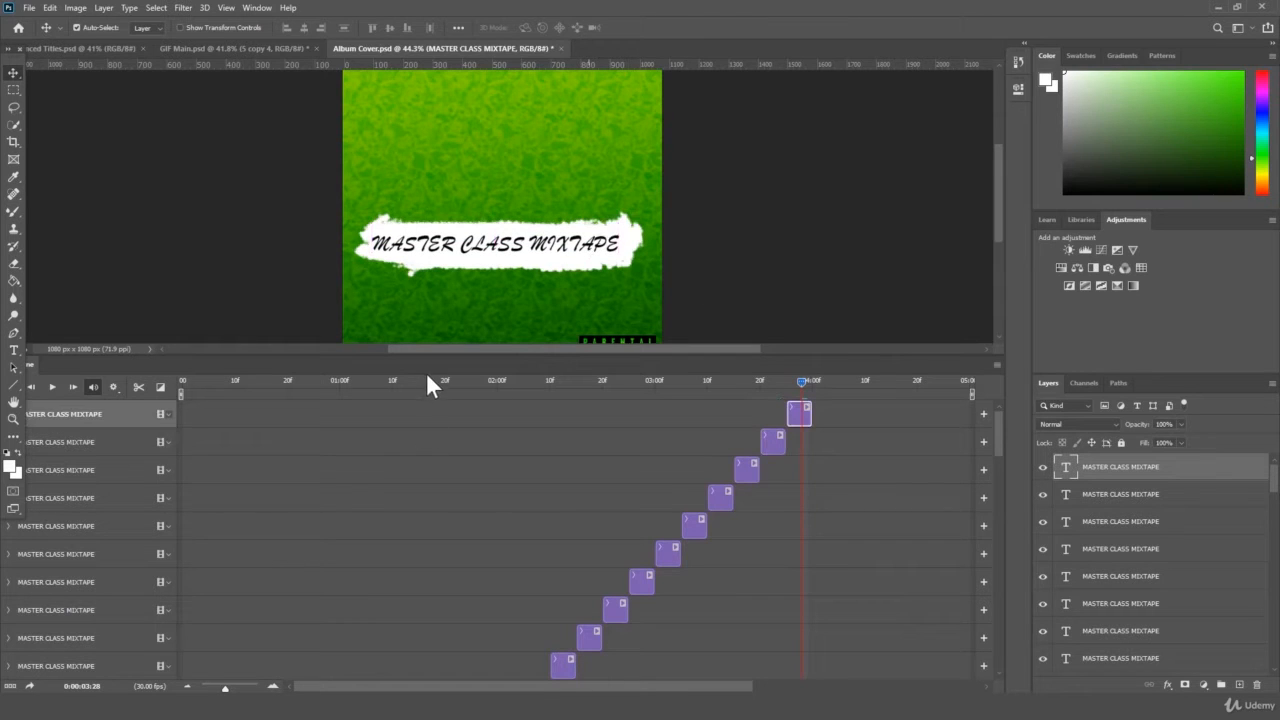
- Play the animation from the start with the whole album cover in view to check the title positions
drag(423, 383, 80, 384)
click(51, 387)
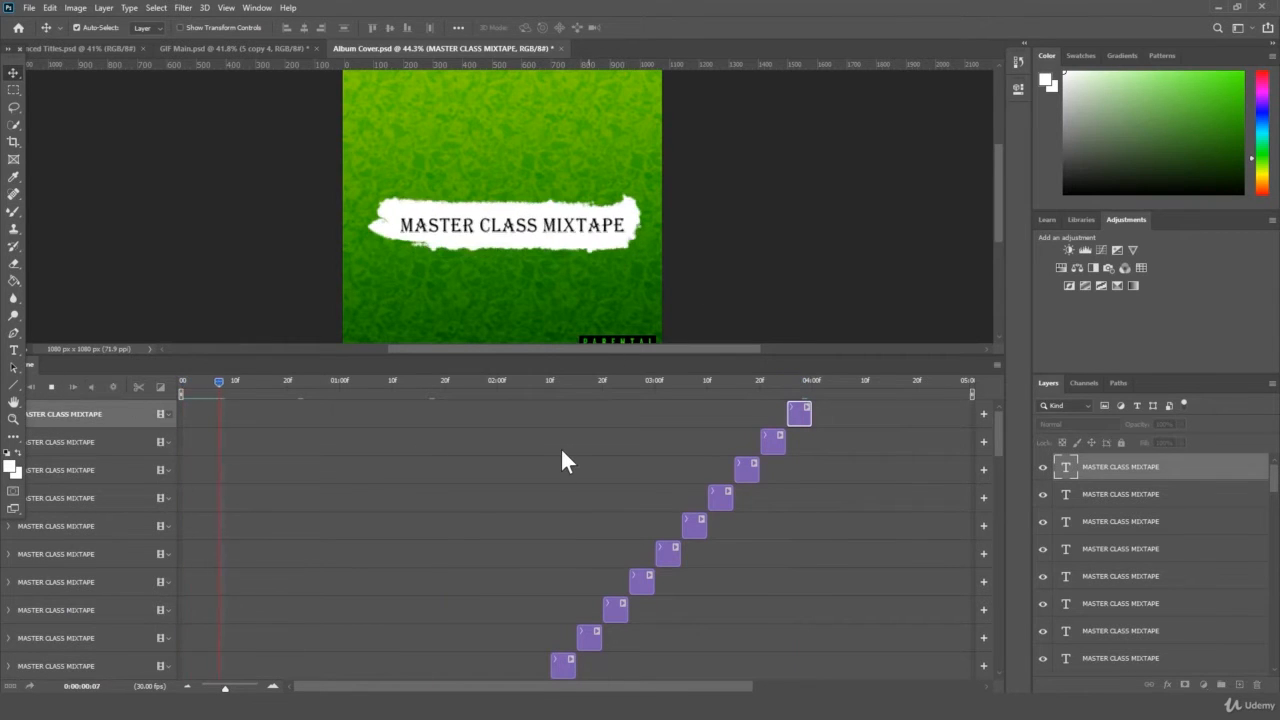
click(13, 418)
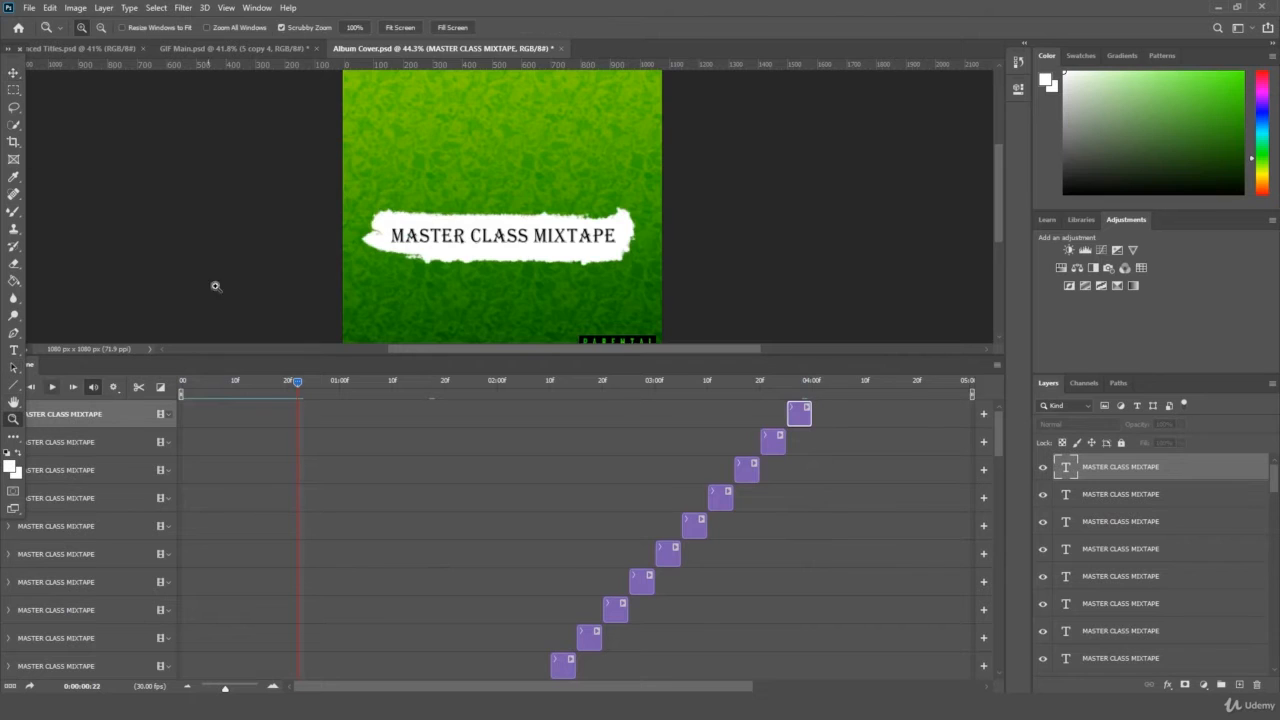
alt+click(218, 280)
click(52, 387)
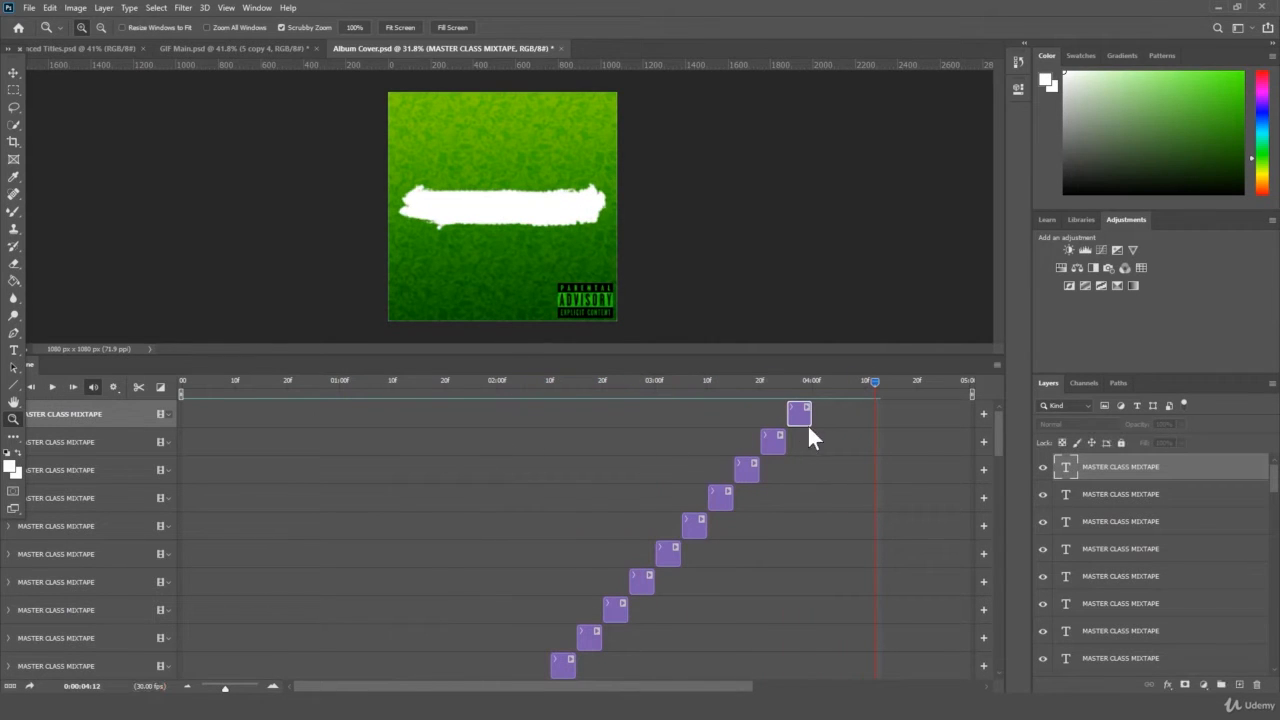
- Duplicate the last three title clips twice and line up the copies after the 3:28 clip to fill the timeline up to 5:00
click(820, 460)
click(752, 470)
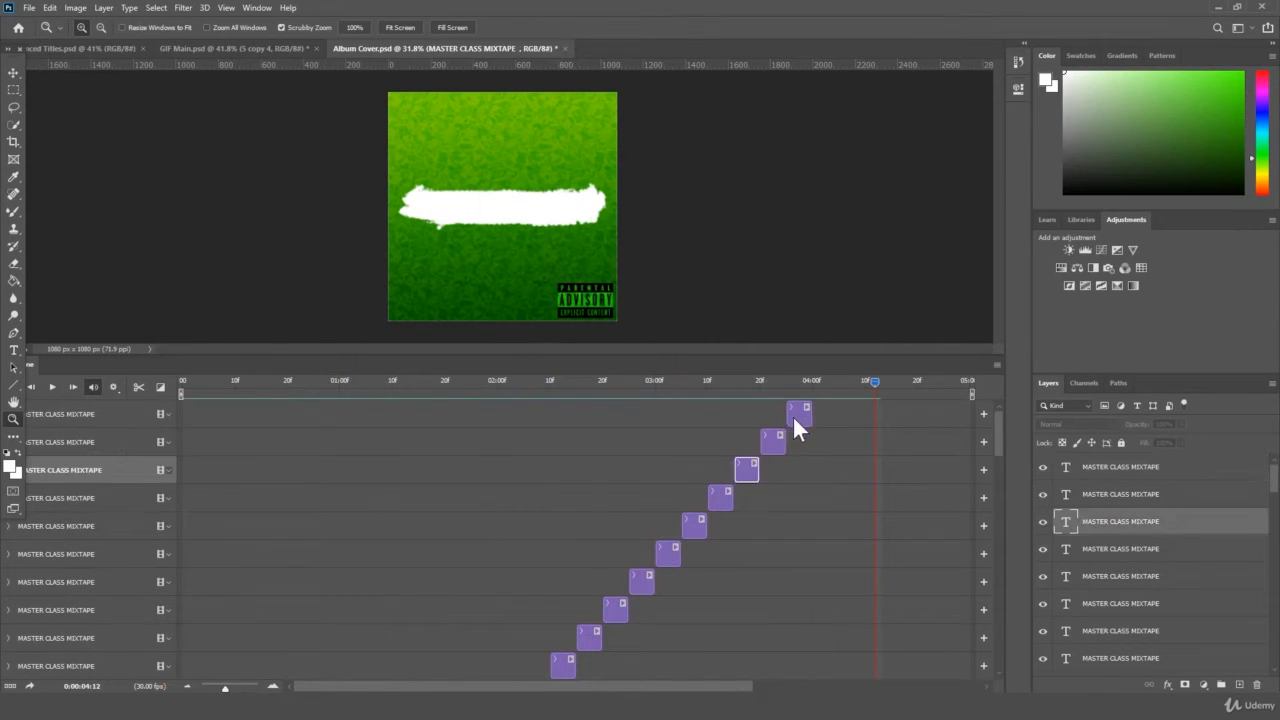
shift+click(795, 414)
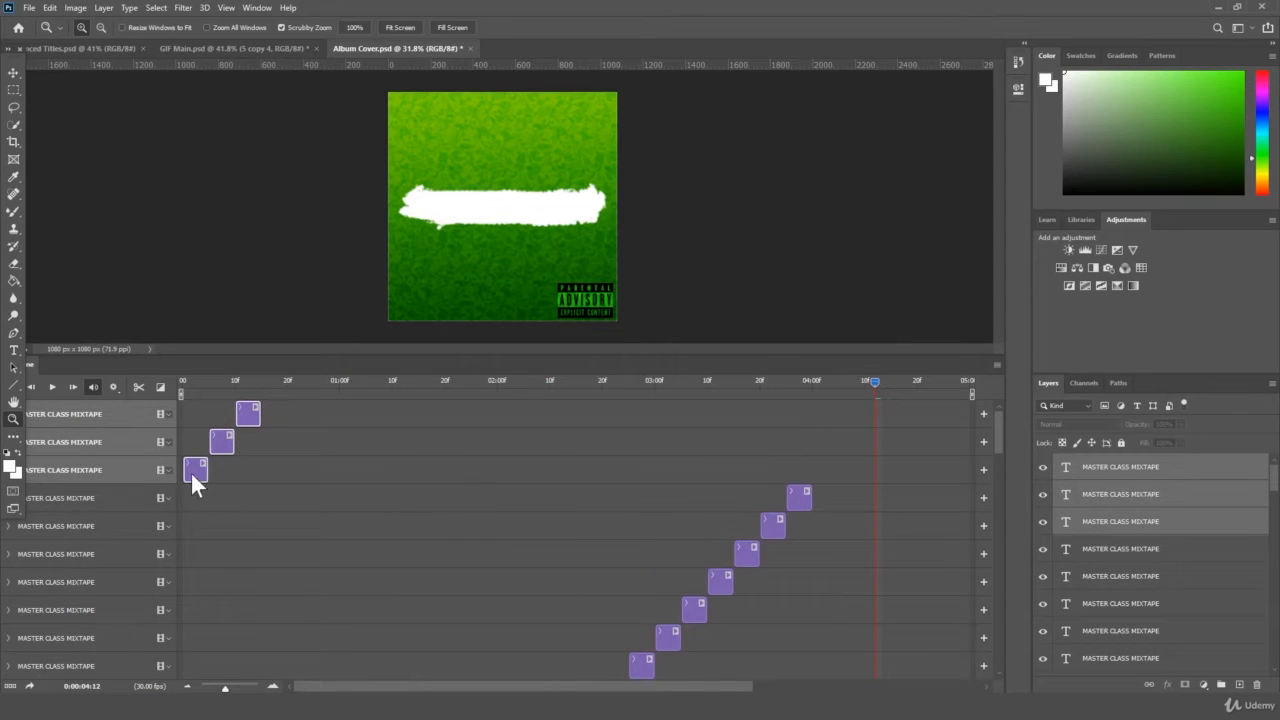
drag(195, 478, 820, 478)
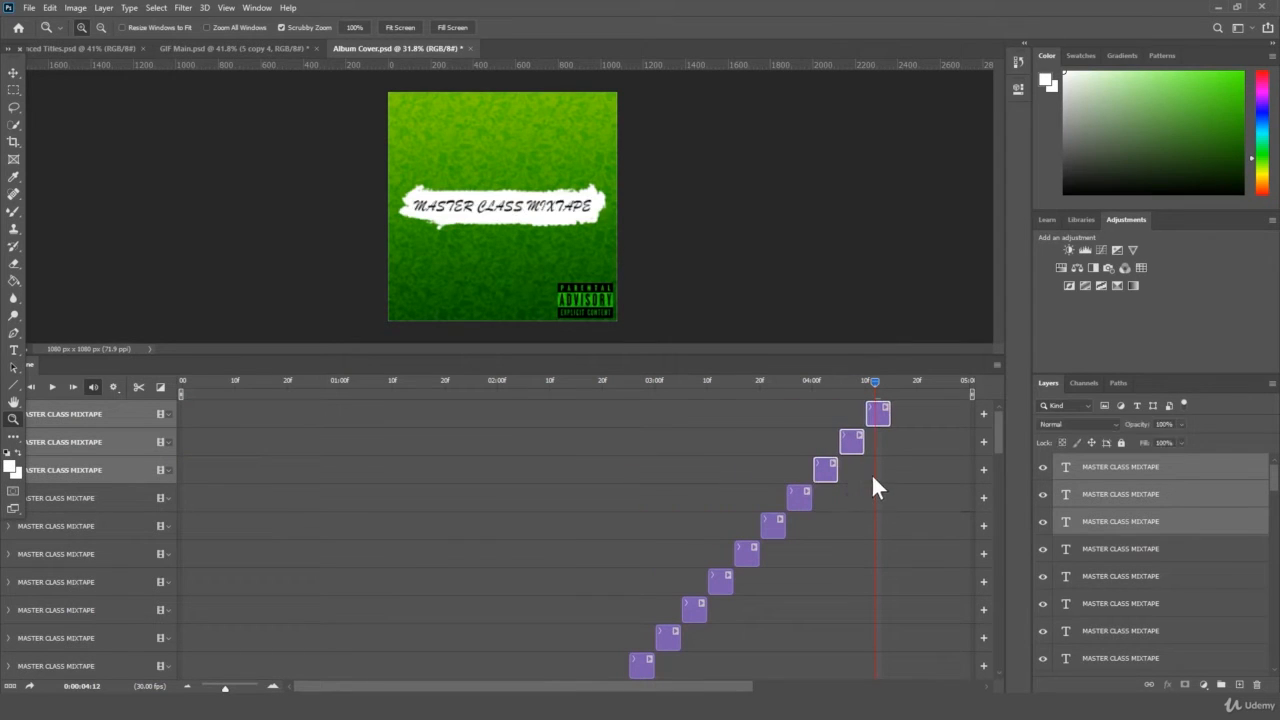
key(ctrl+j)
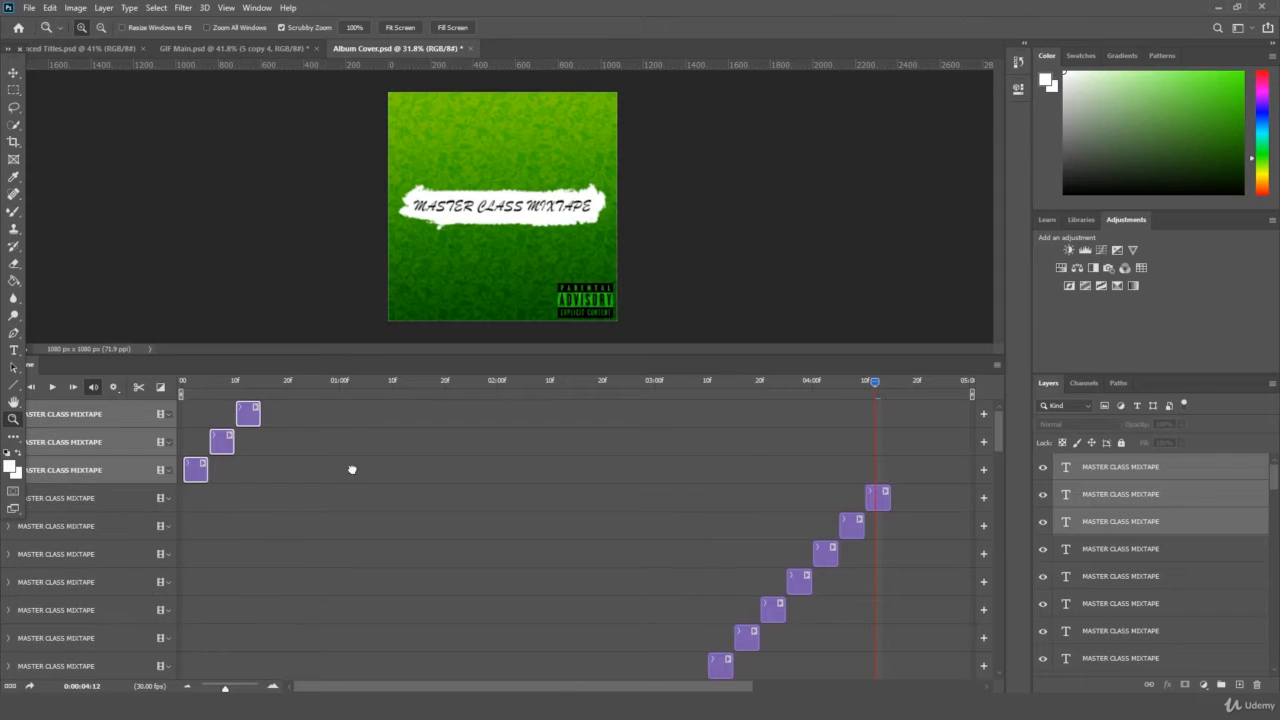
drag(352, 470, 906, 478)
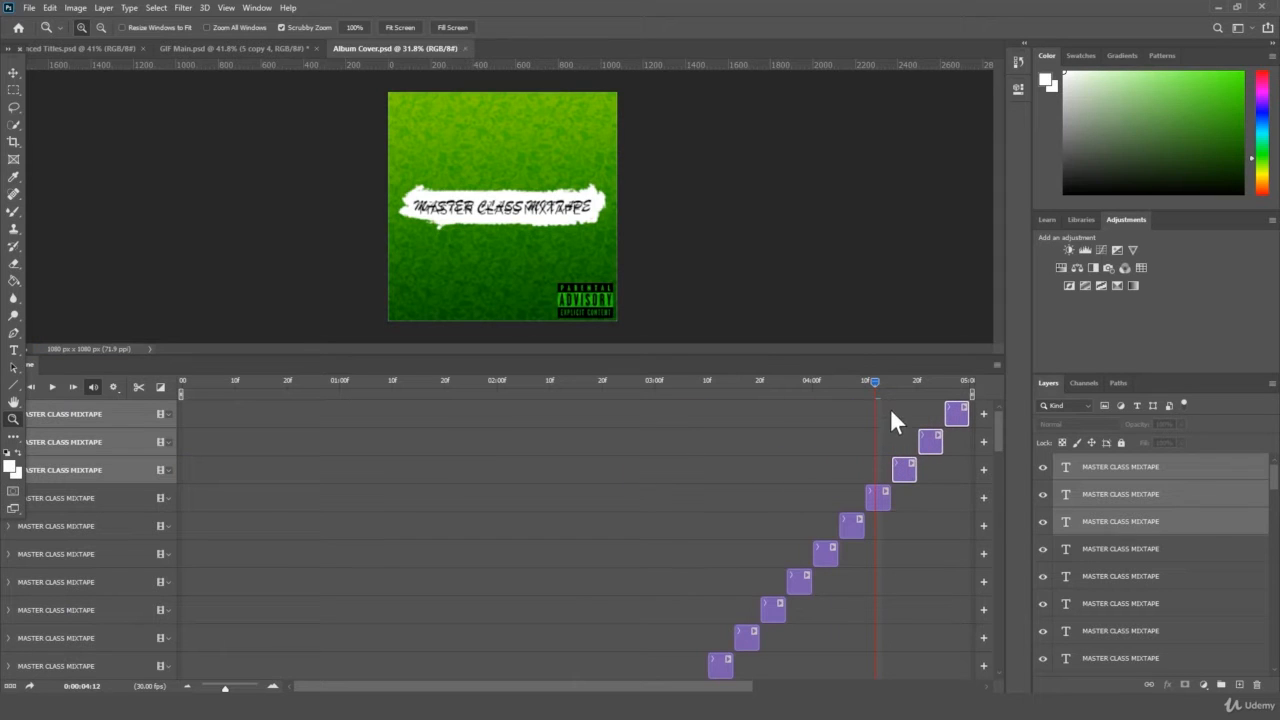
- Play the animation from the start to check the added title clips, and stop it
drag(866, 386, 59, 447)
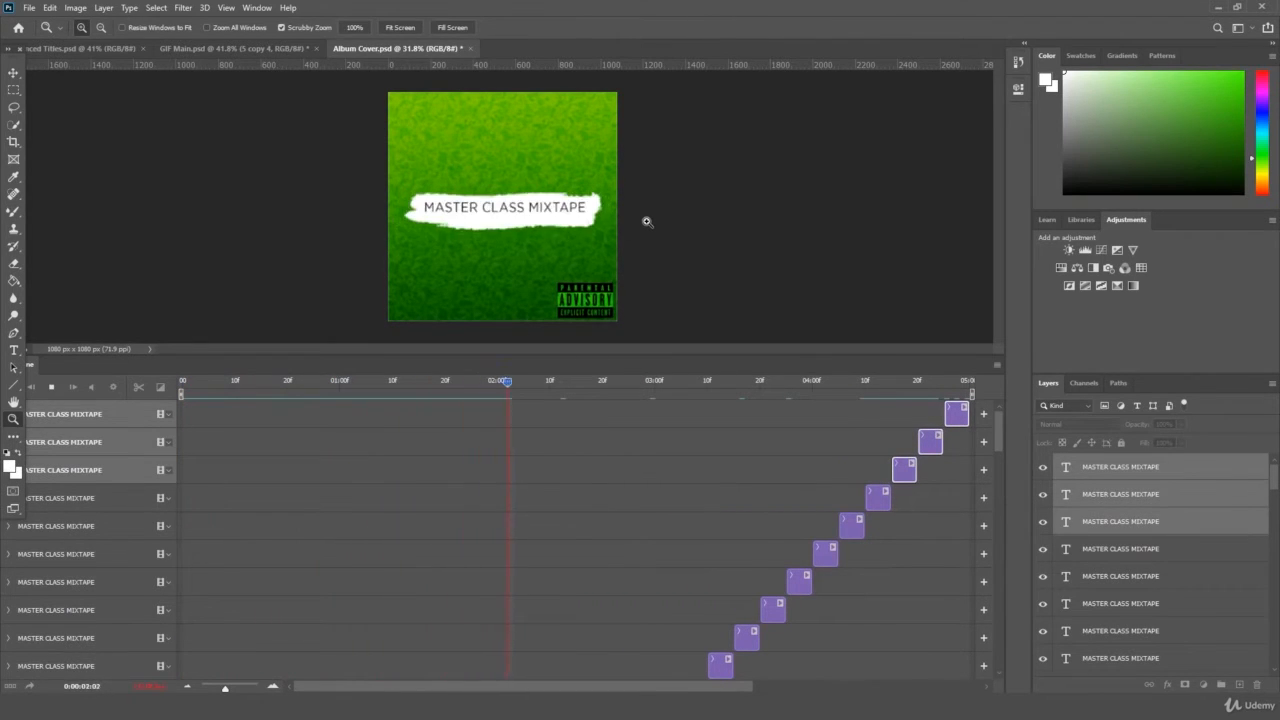
key(space)
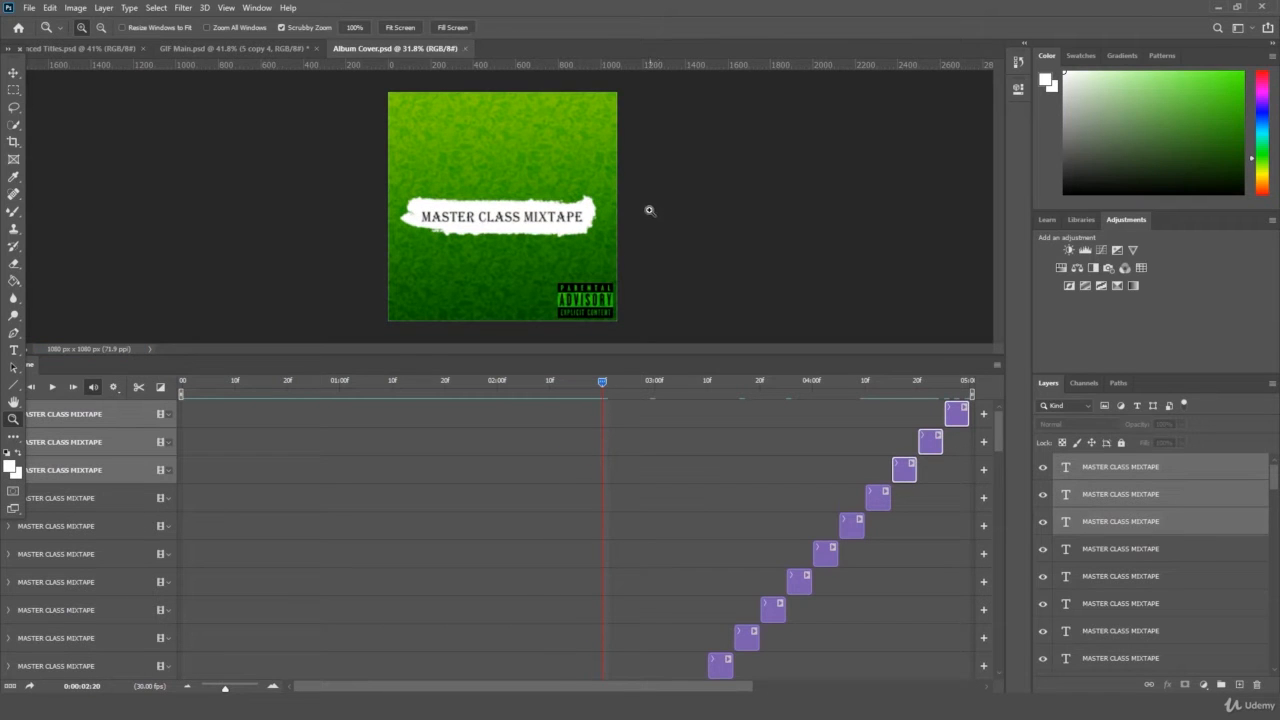
- Switch to File Explorer and place the Headshot image from the Album Cover folder into the album cover document at its default size
key(alt+Tab)
click(766, 207)
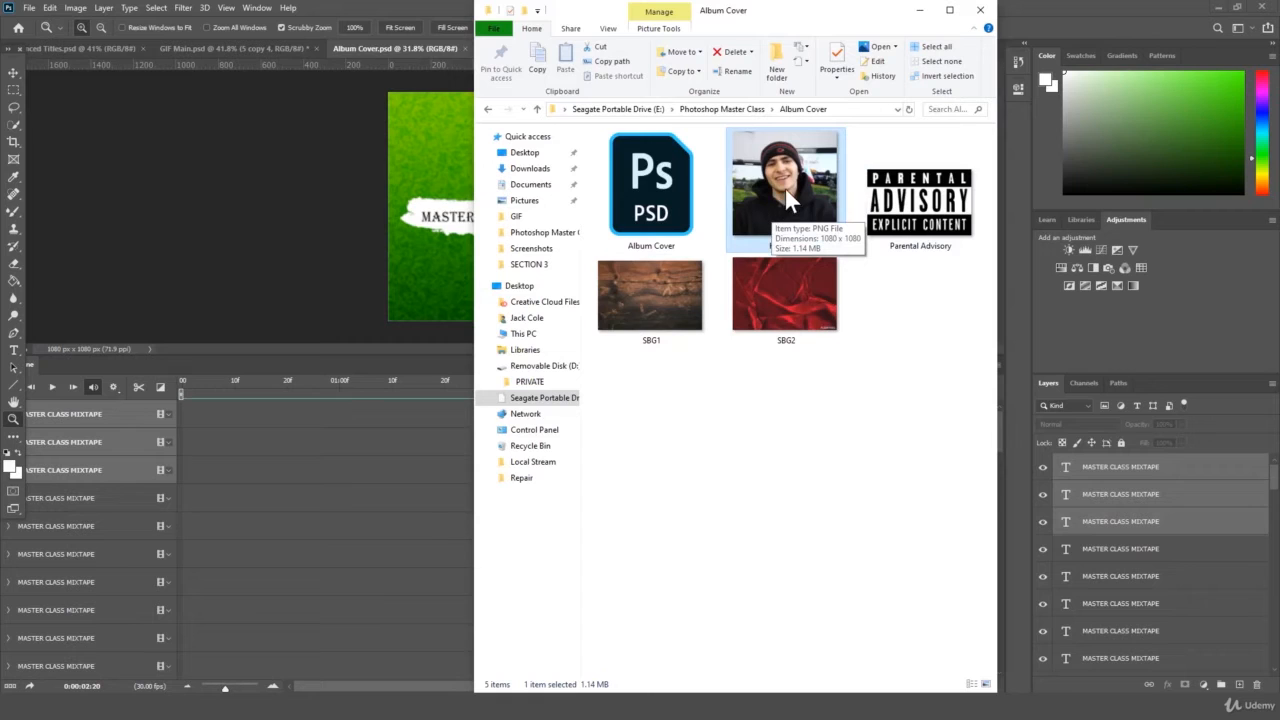
drag(816, 170, 297, 250)
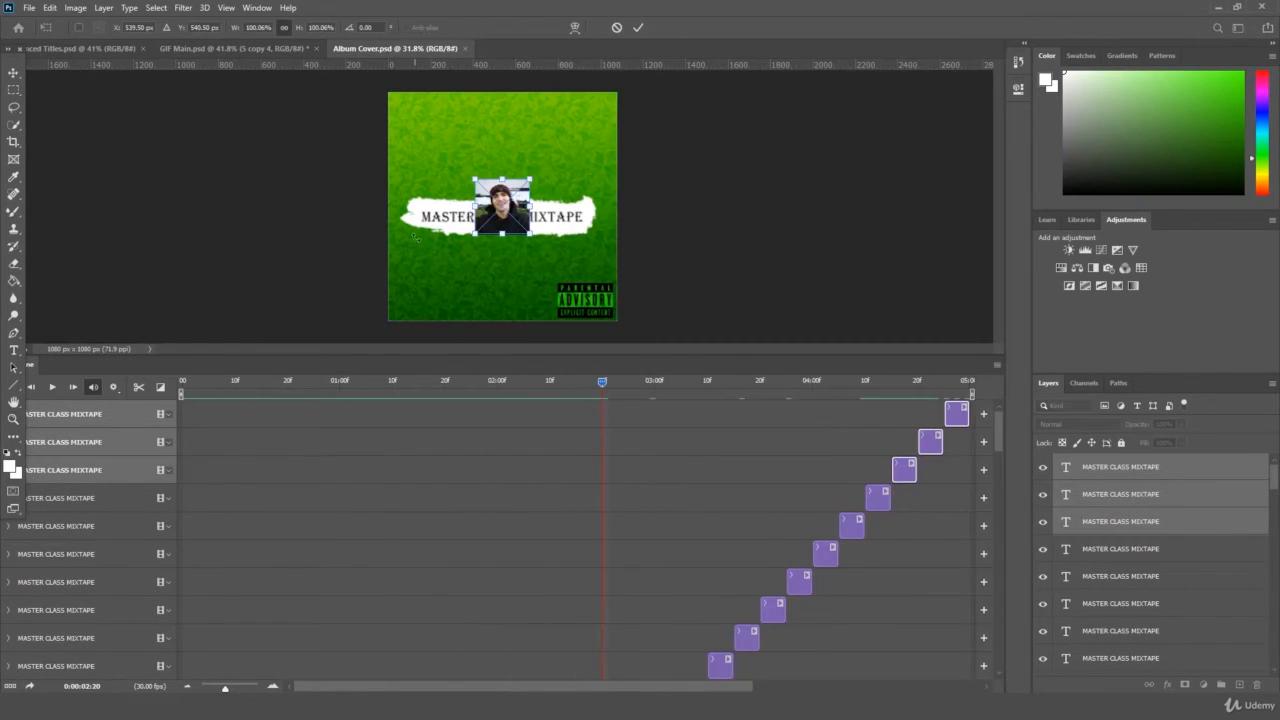
key(Return)
- Return the playhead to the start of the timeline and close the Timeline panel
drag(642, 411, 130, 390)
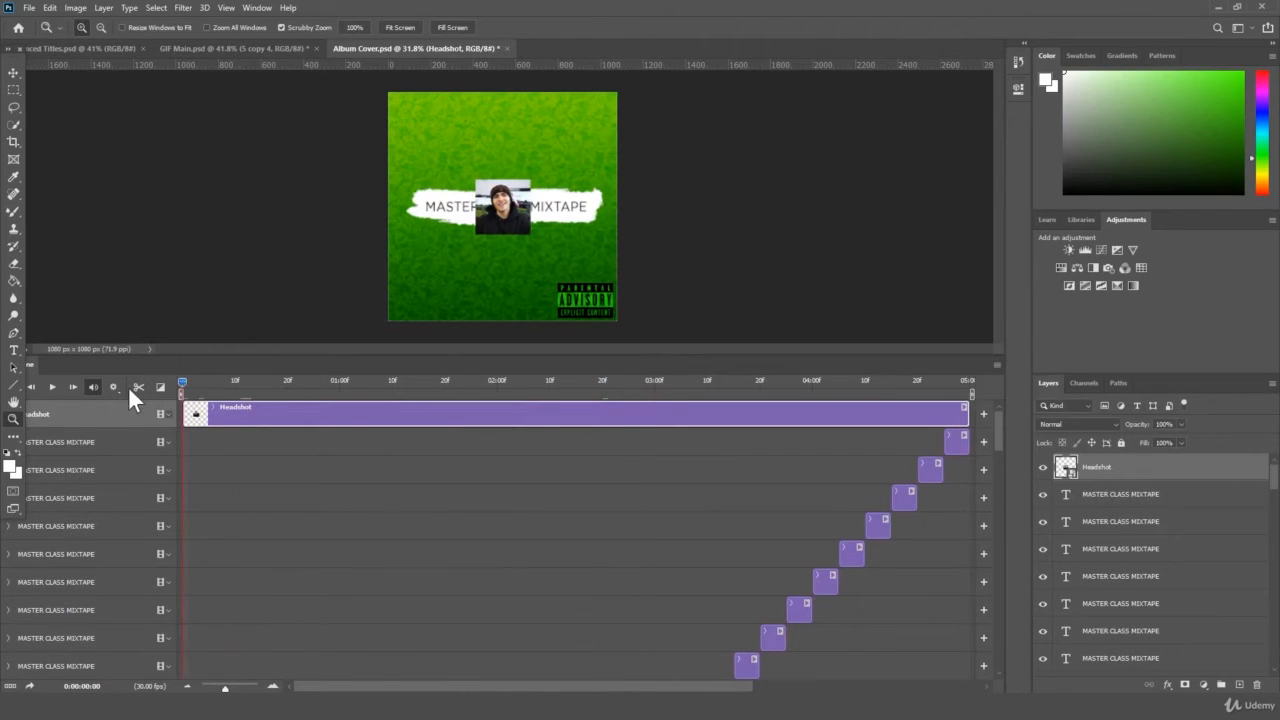
click(998, 367)
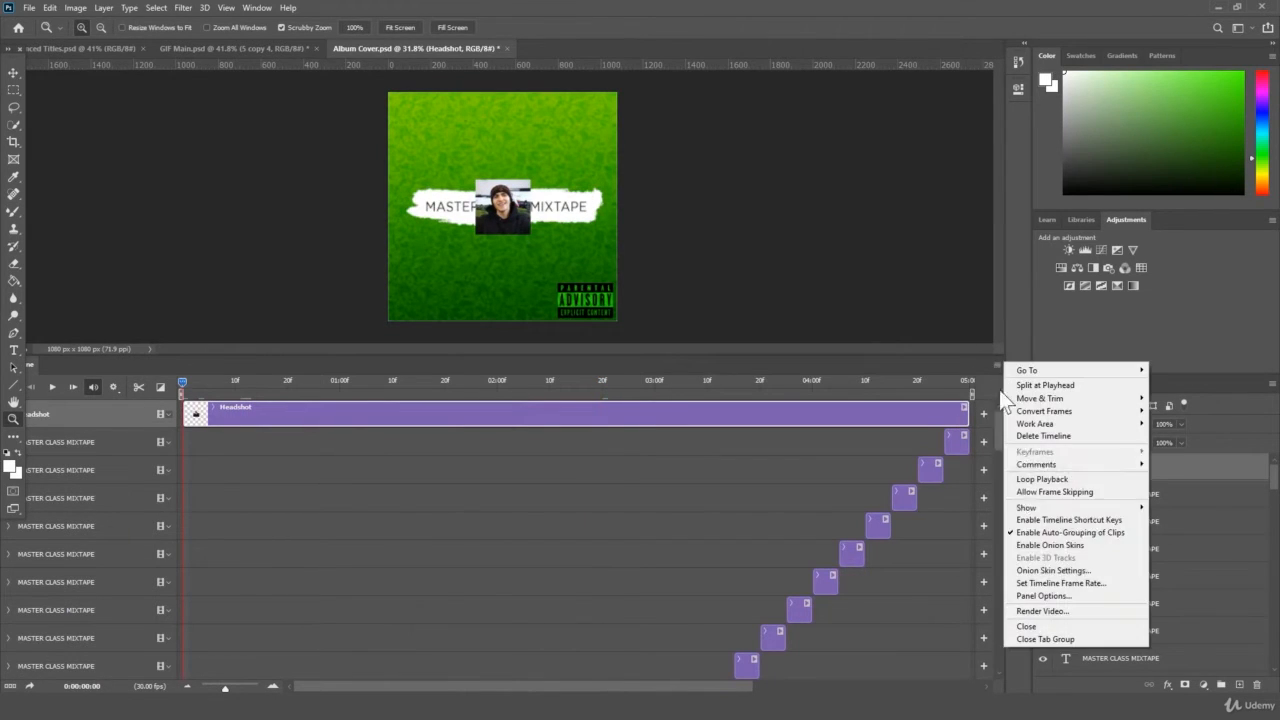
click(1027, 624)
drag(583, 360, 673, 343)
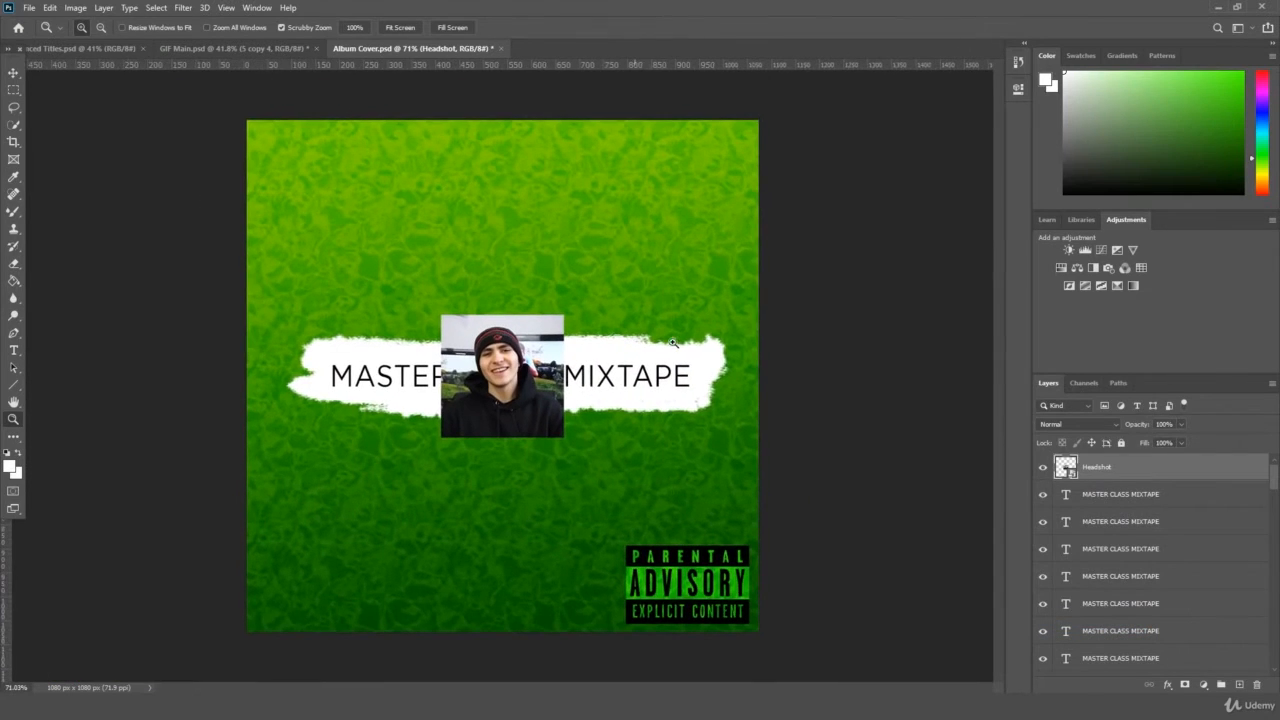
- Try to group all the MASTER CLASS MIXTAPE title layers into one layer group
click(1142, 505)
scroll(1144, 510, down, 1)
scroll(1148, 518, up, 1)
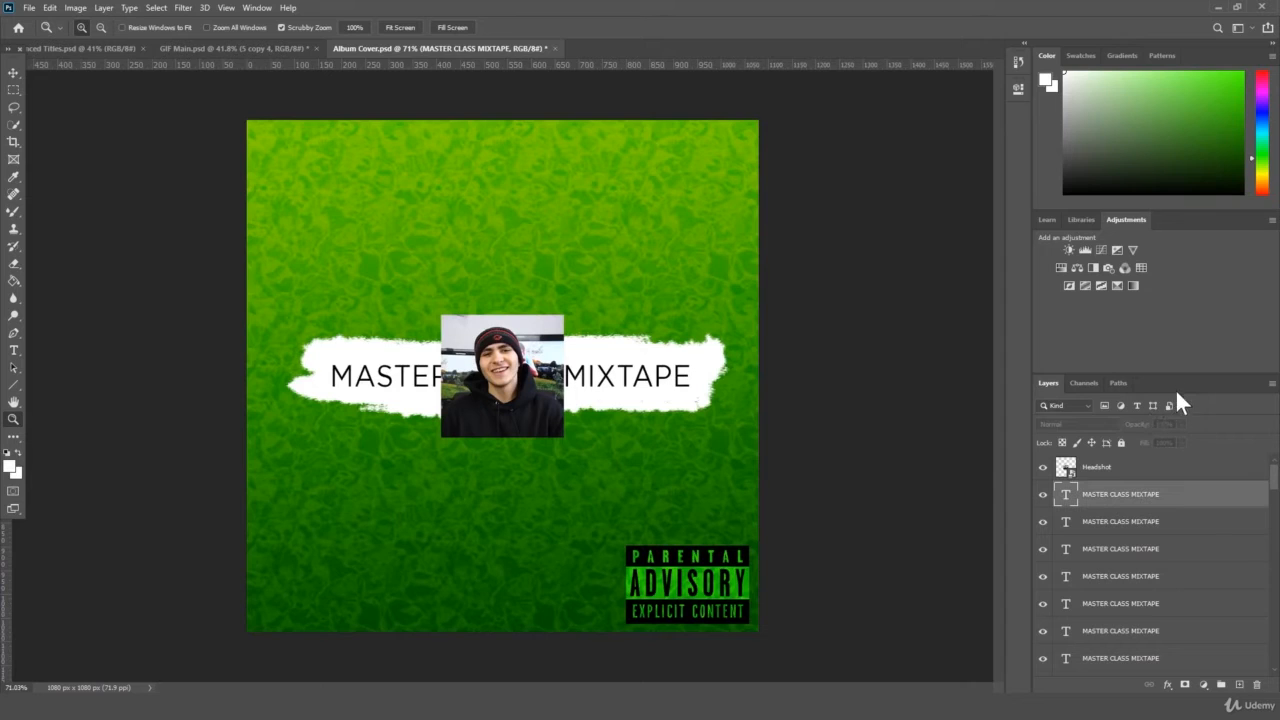
drag(1177, 368, 1180, 294)
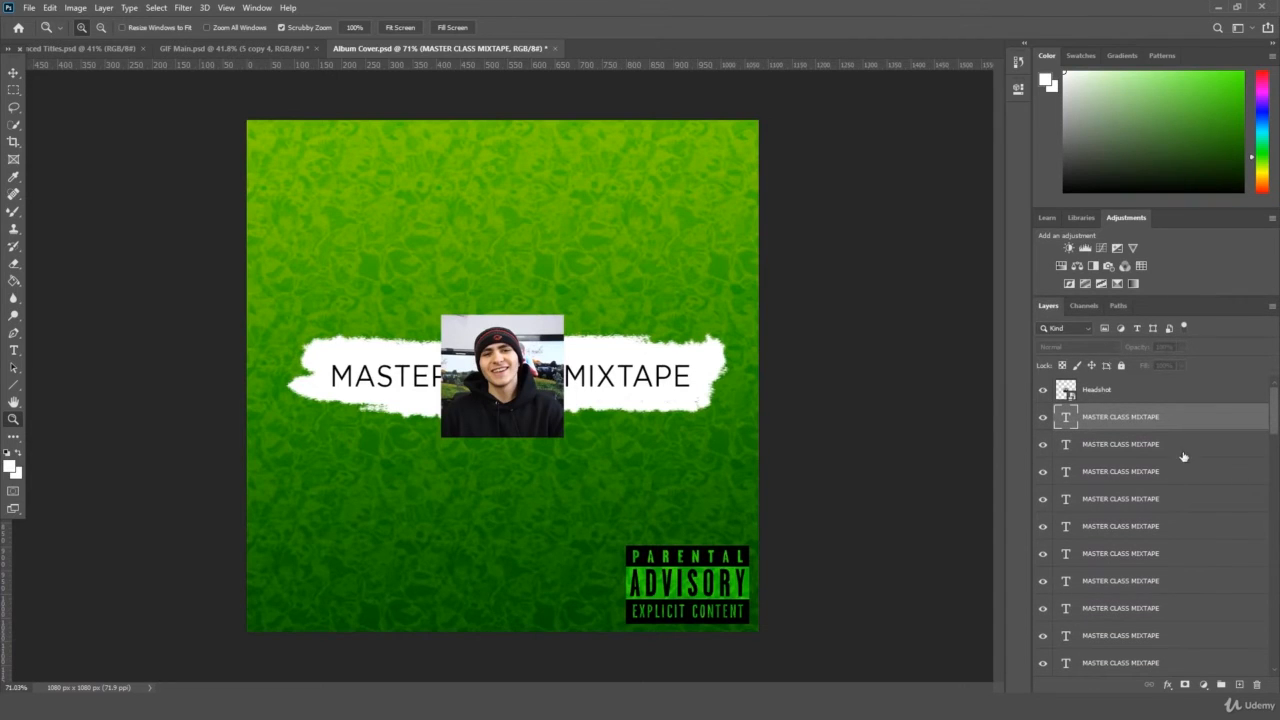
scroll(1140, 480, down, 2)
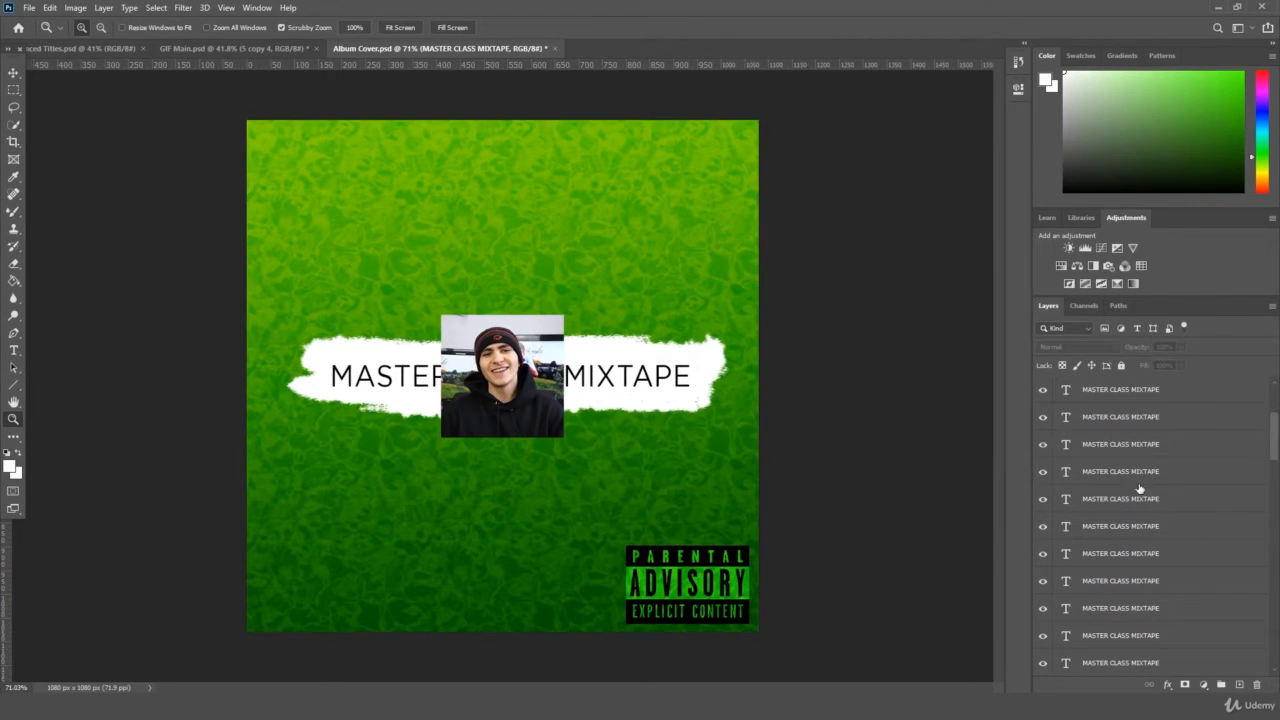
scroll(1142, 530, down, 3)
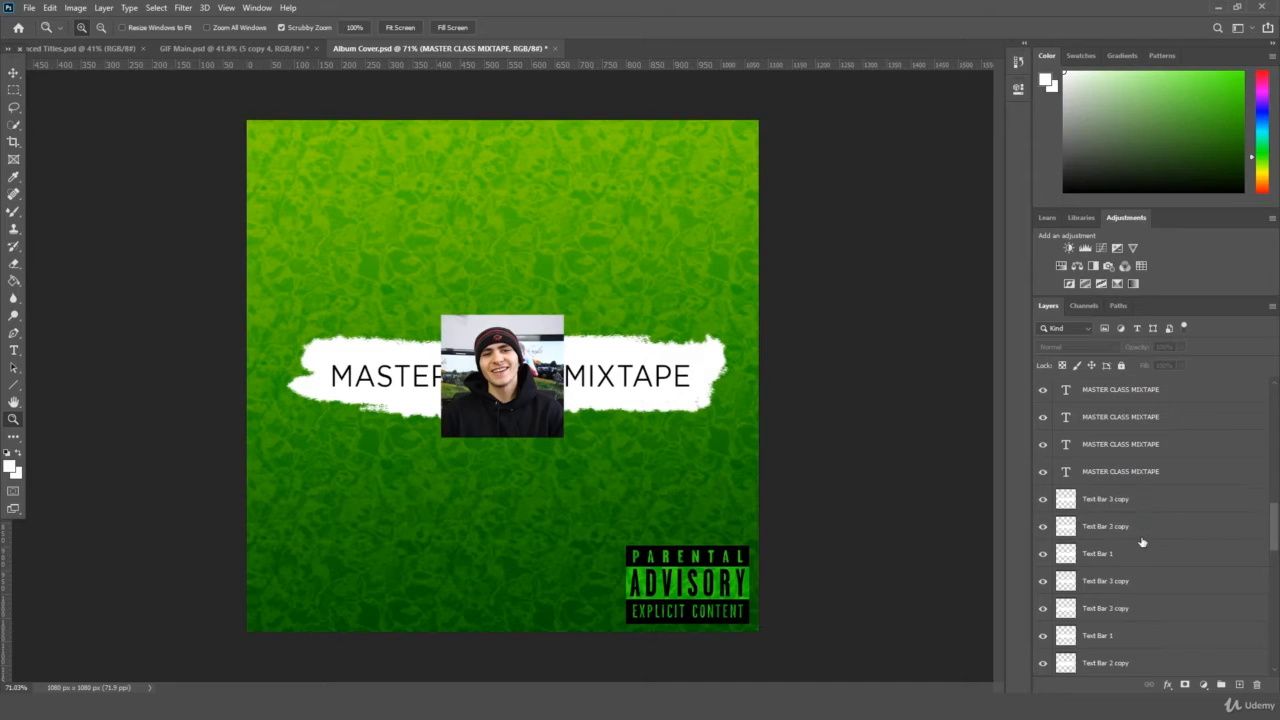
shift+click(1133, 471)
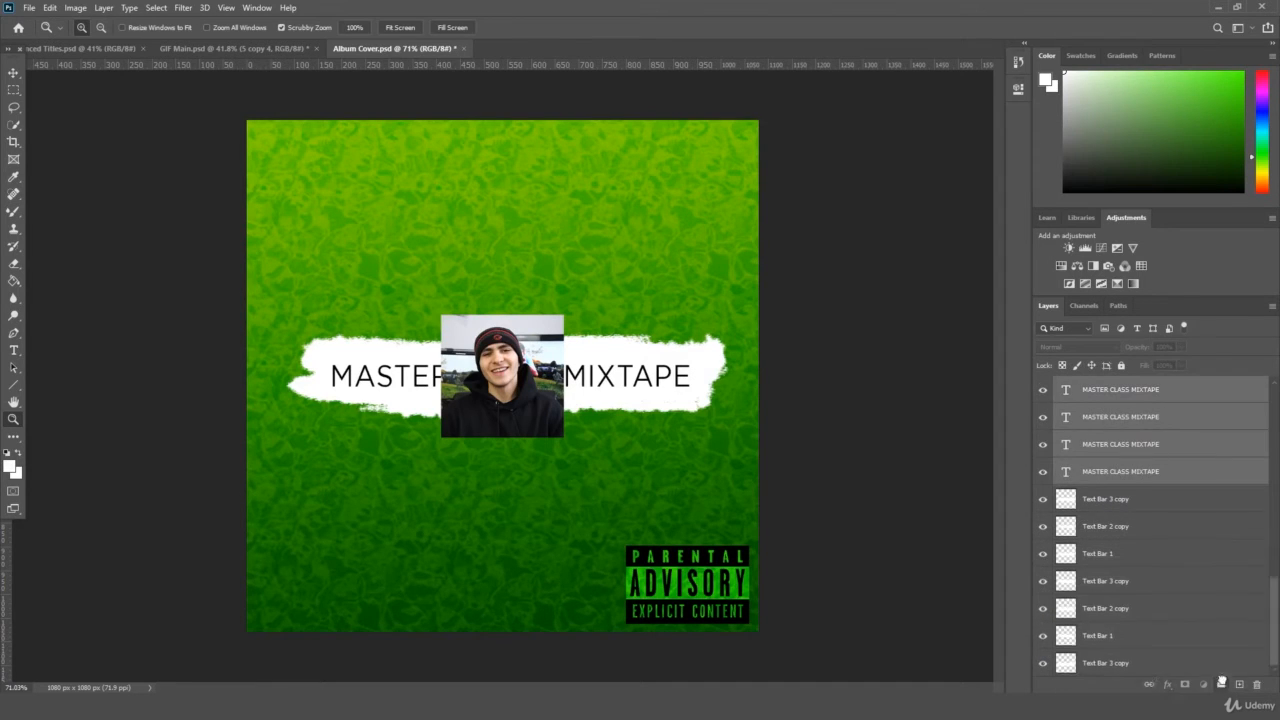
key(ctrl+g)
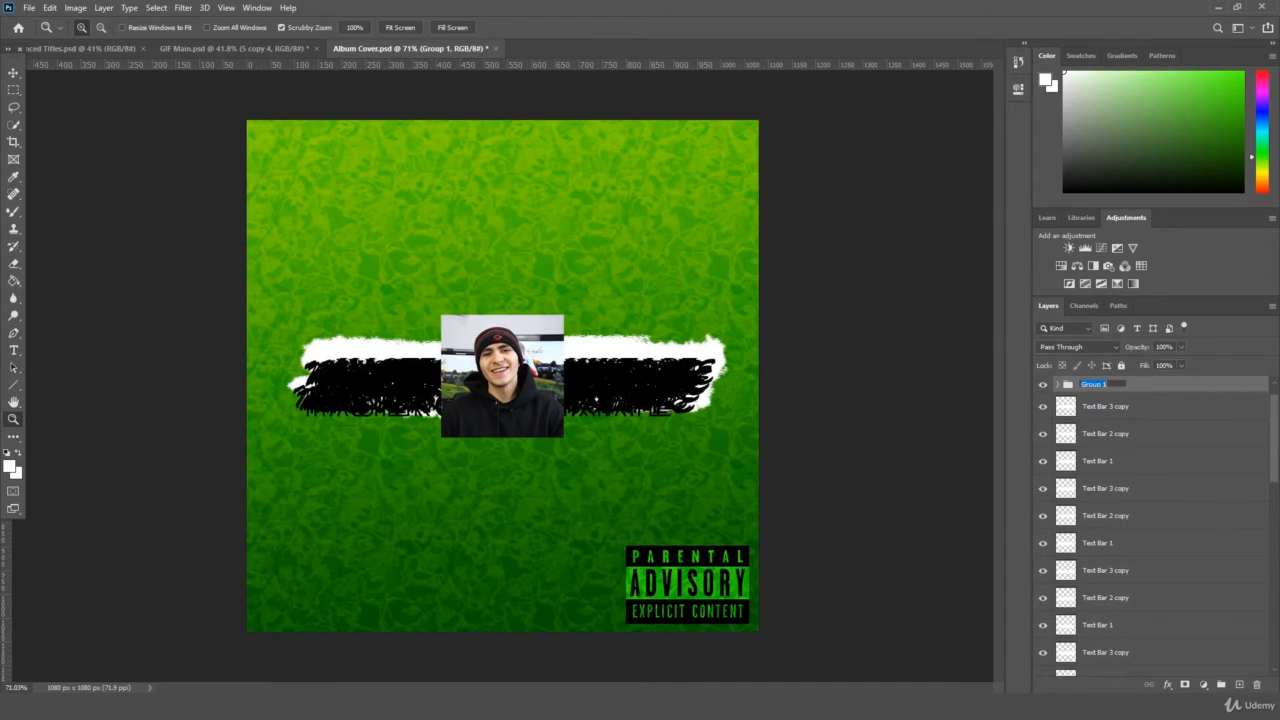
key(Return)
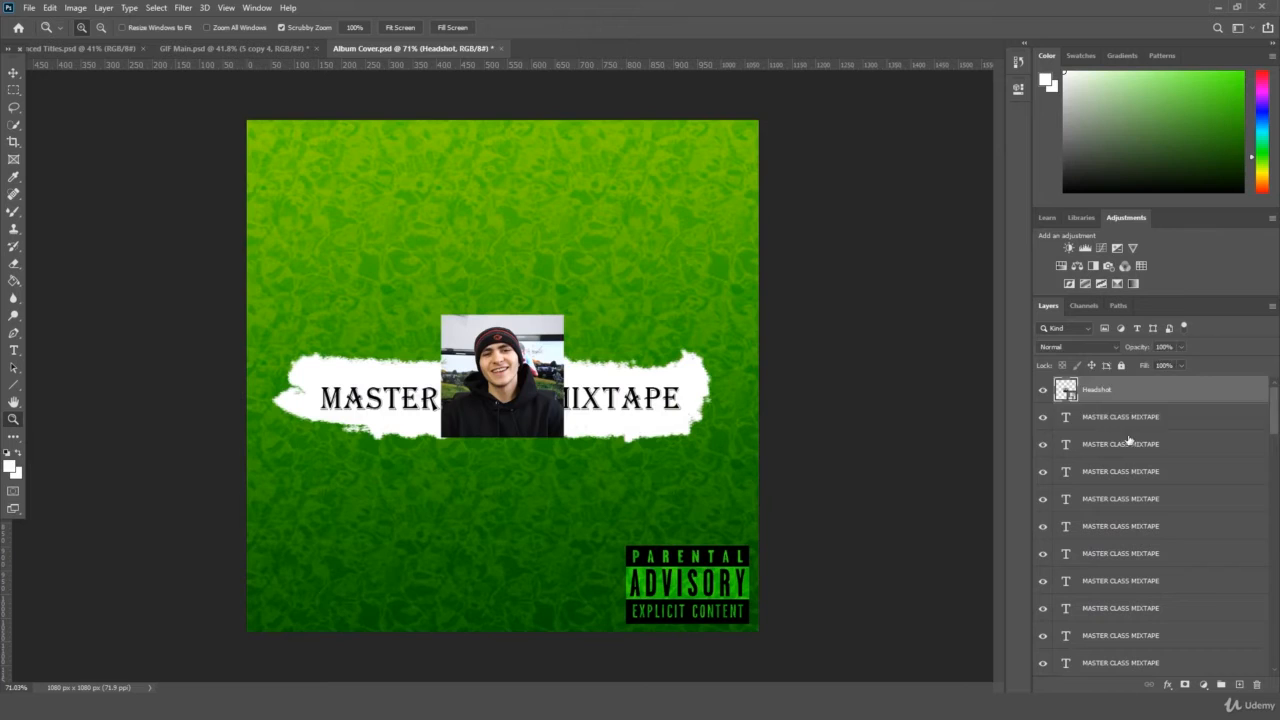
- Reselect the full run of MASTER CLASS MIXTAPE text layers, try grouping them again, and undo the grouping
click(1085, 425)
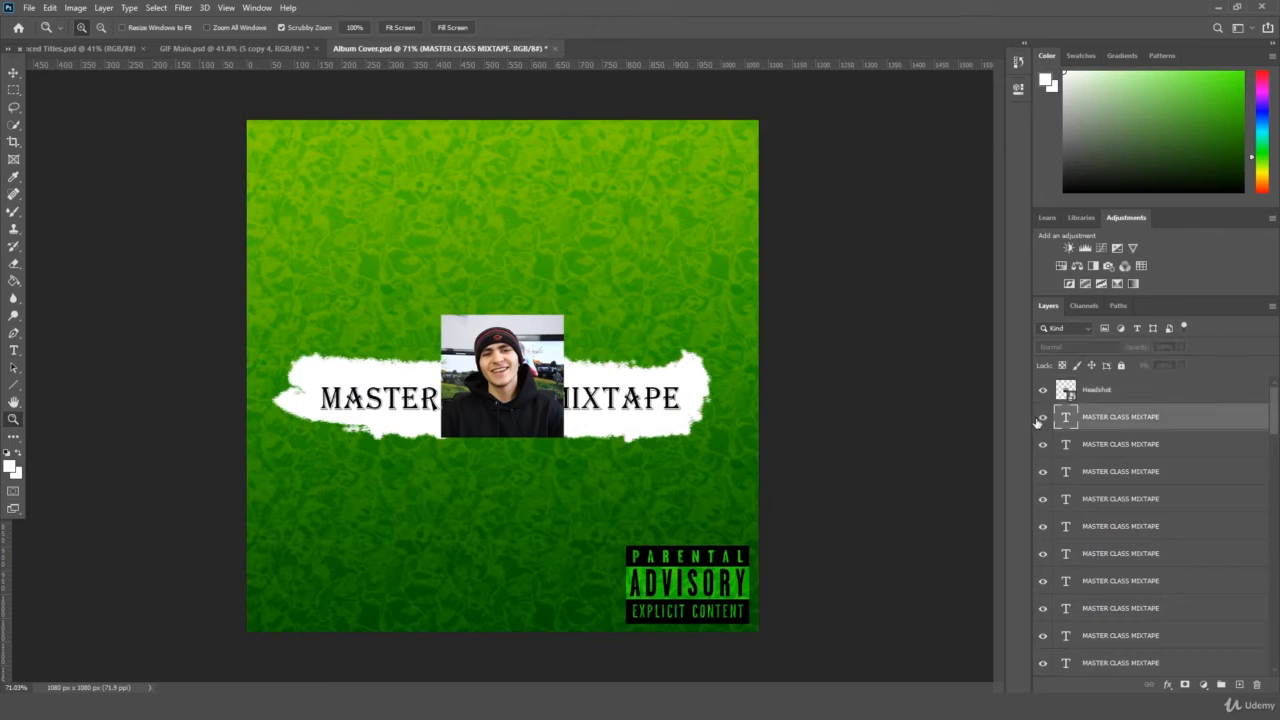
click(1043, 418)
scroll(1150, 455, down, 5)
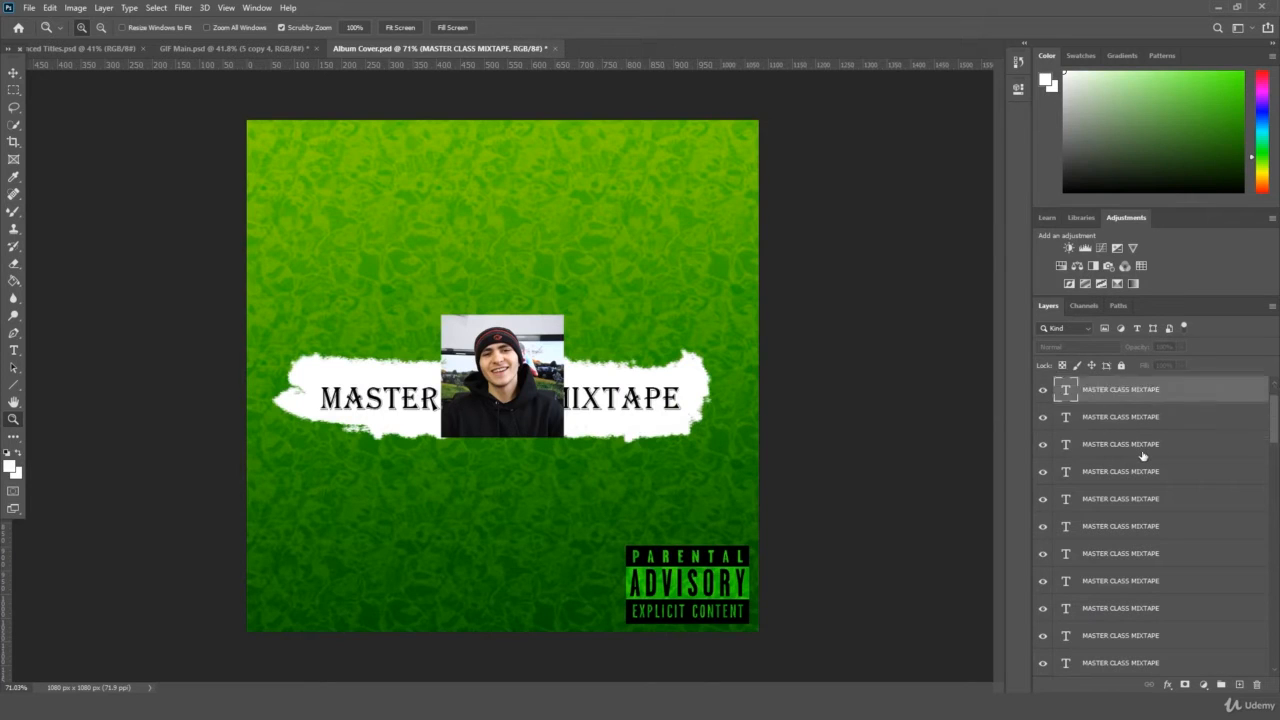
scroll(1143, 455, down, 1)
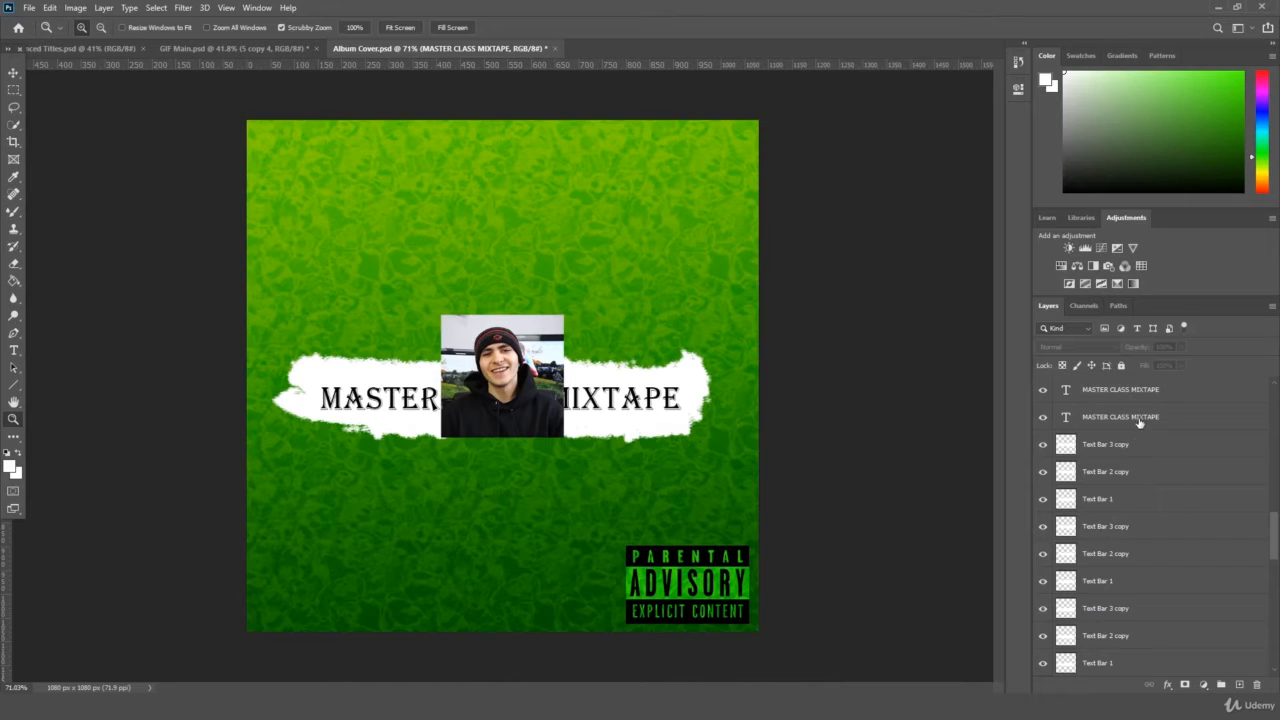
scroll(1177, 525, up, 1)
scroll(1153, 542, up, 5)
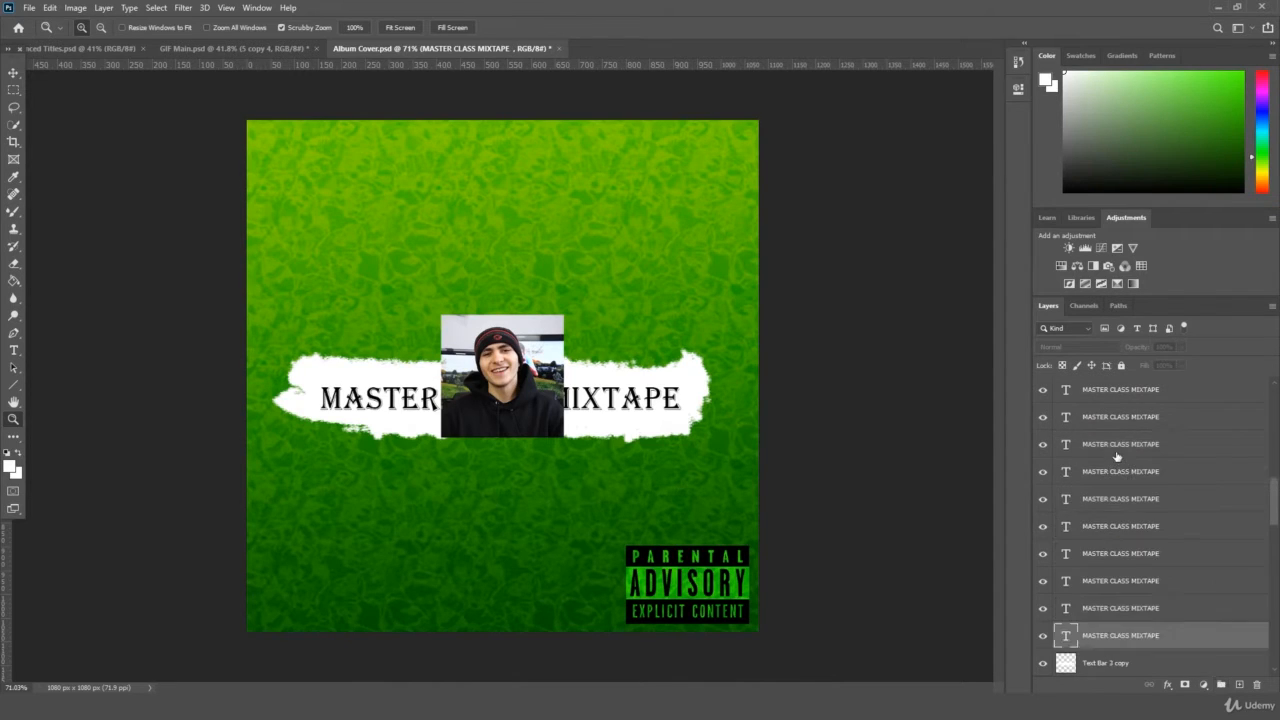
shift+click(1124, 416)
scroll(1131, 577, down, 4)
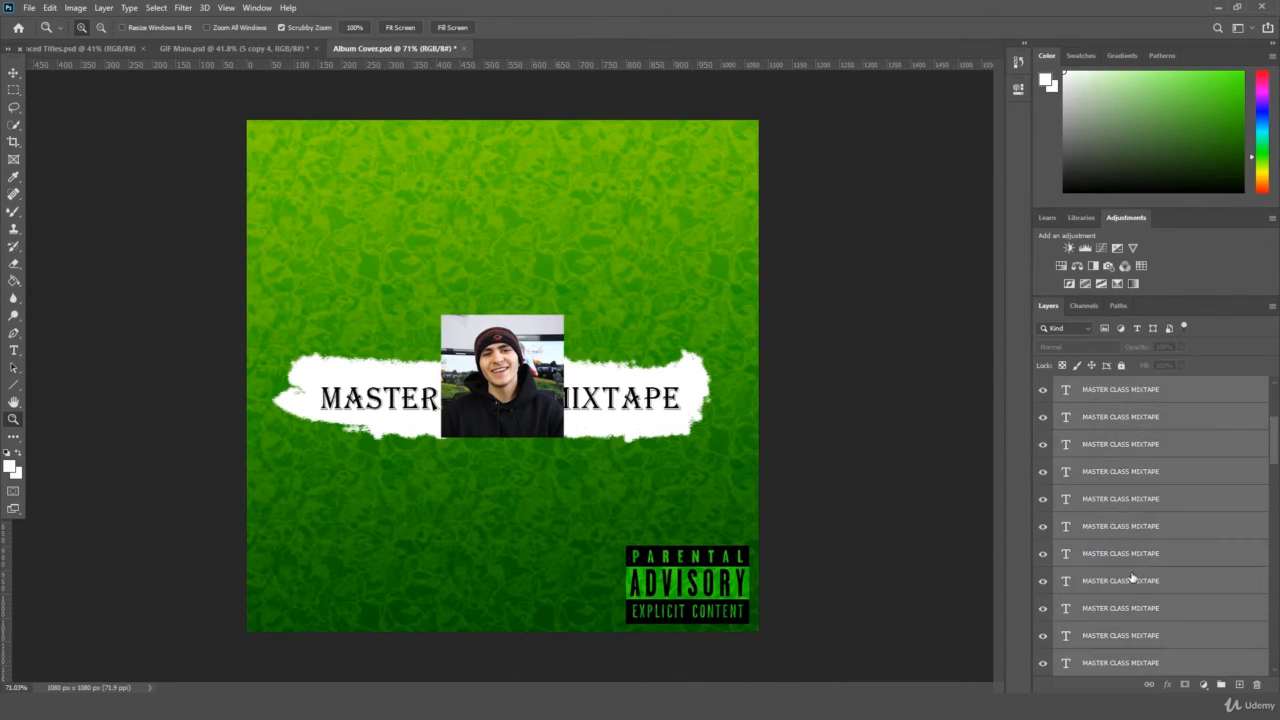
drag(1115, 418, 1221, 684)
key(ctrl+z)
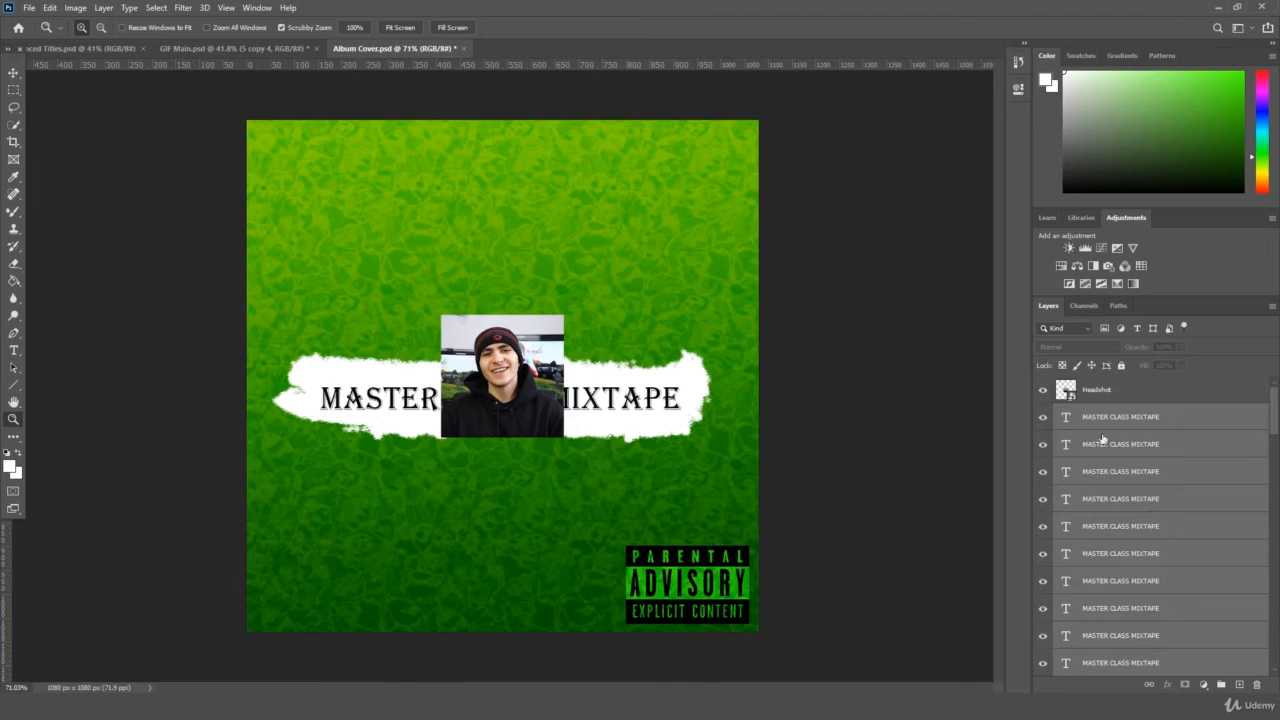
- Move the Headshot layer down the layer stack so it sits directly above the Background layer
click(1097, 389)
scroll(1120, 470, down, 10)
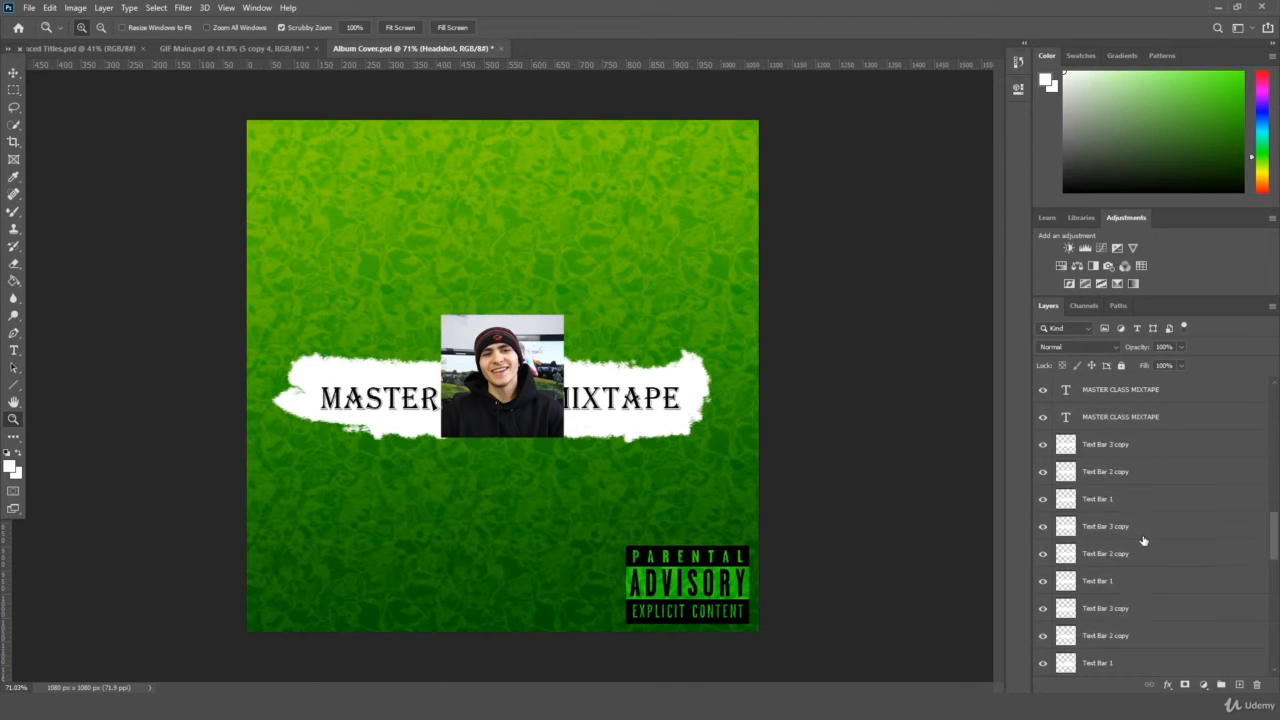
scroll(1143, 538, down, 2)
scroll(1145, 527, down, 5)
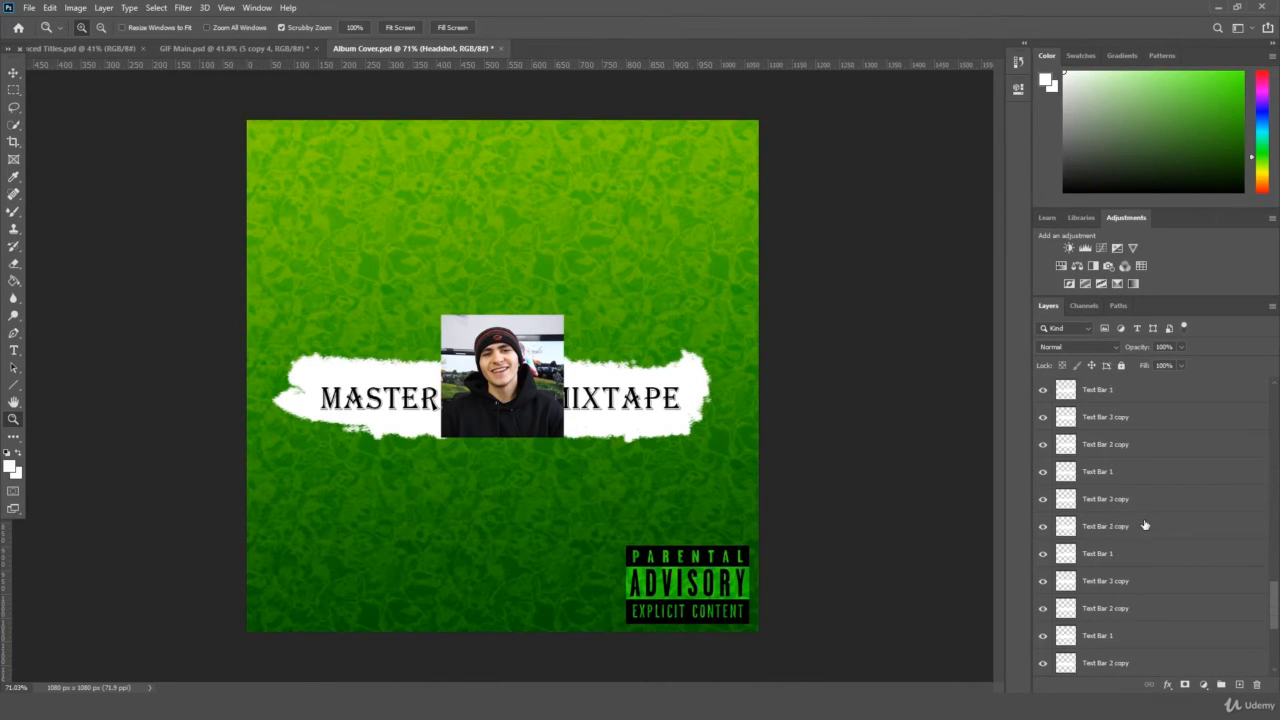
scroll(1124, 519, down, 2)
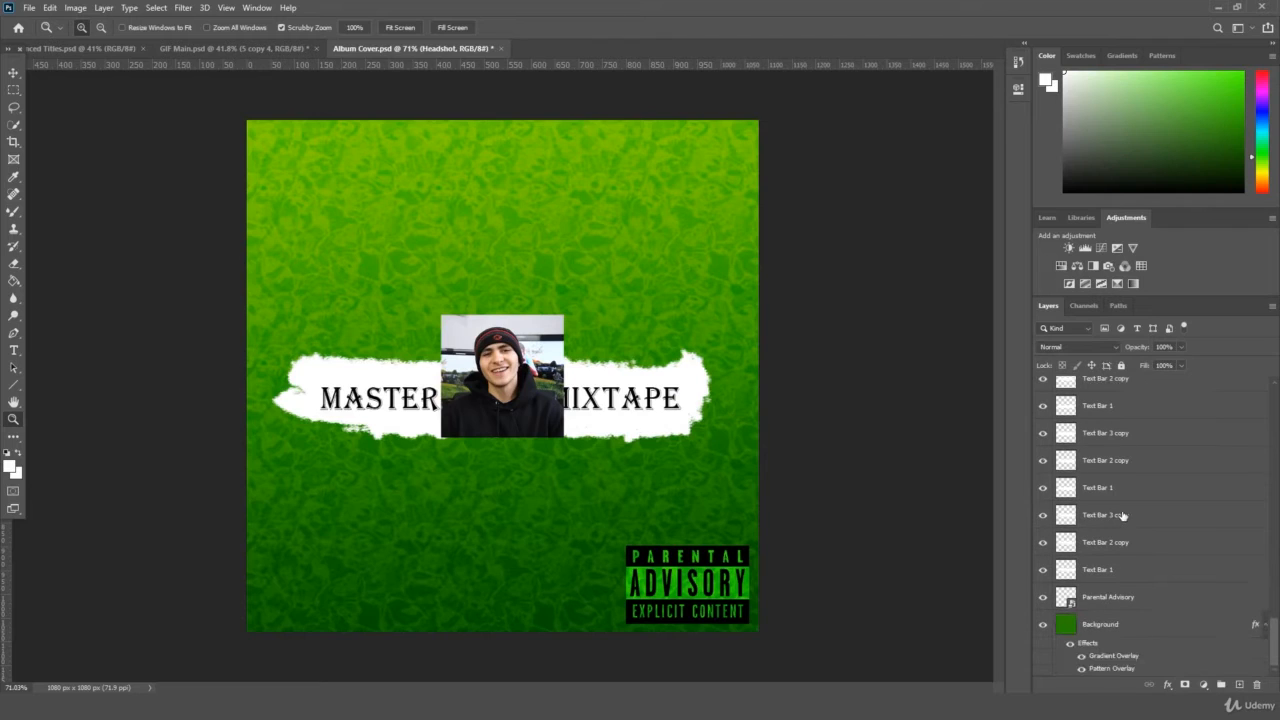
scroll(1150, 535, up, 8)
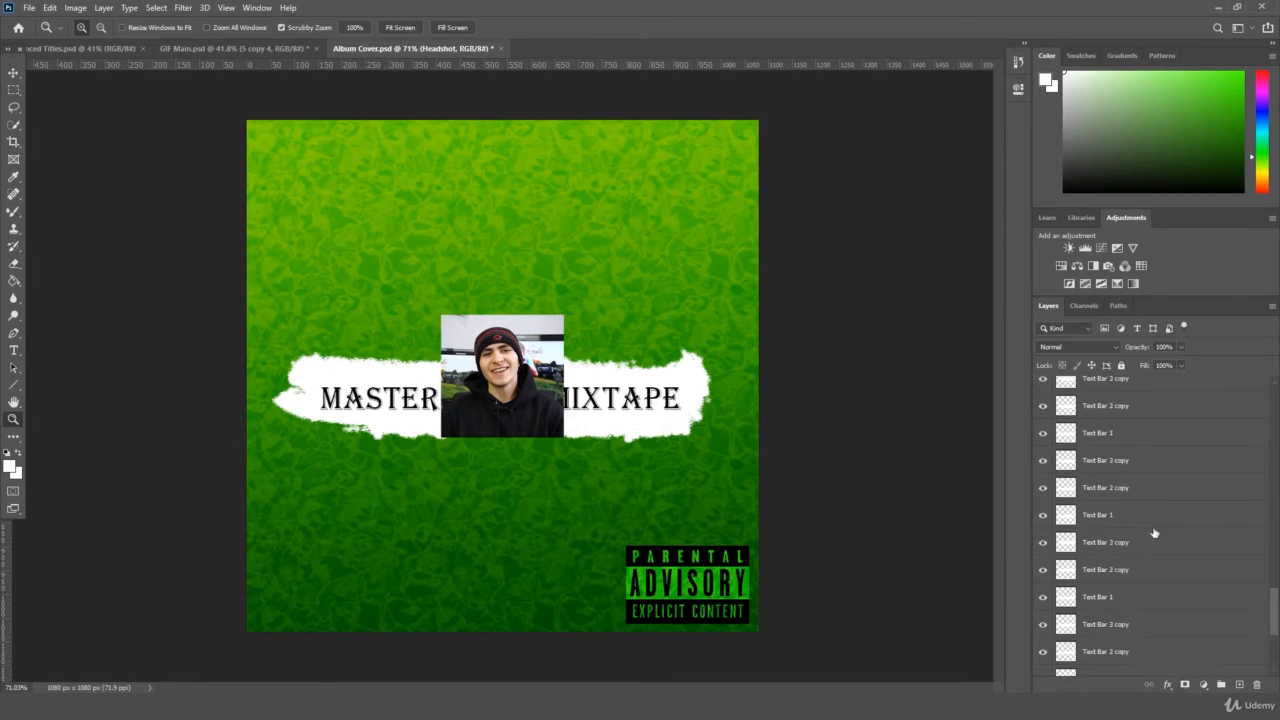
scroll(1148, 566, up, 3)
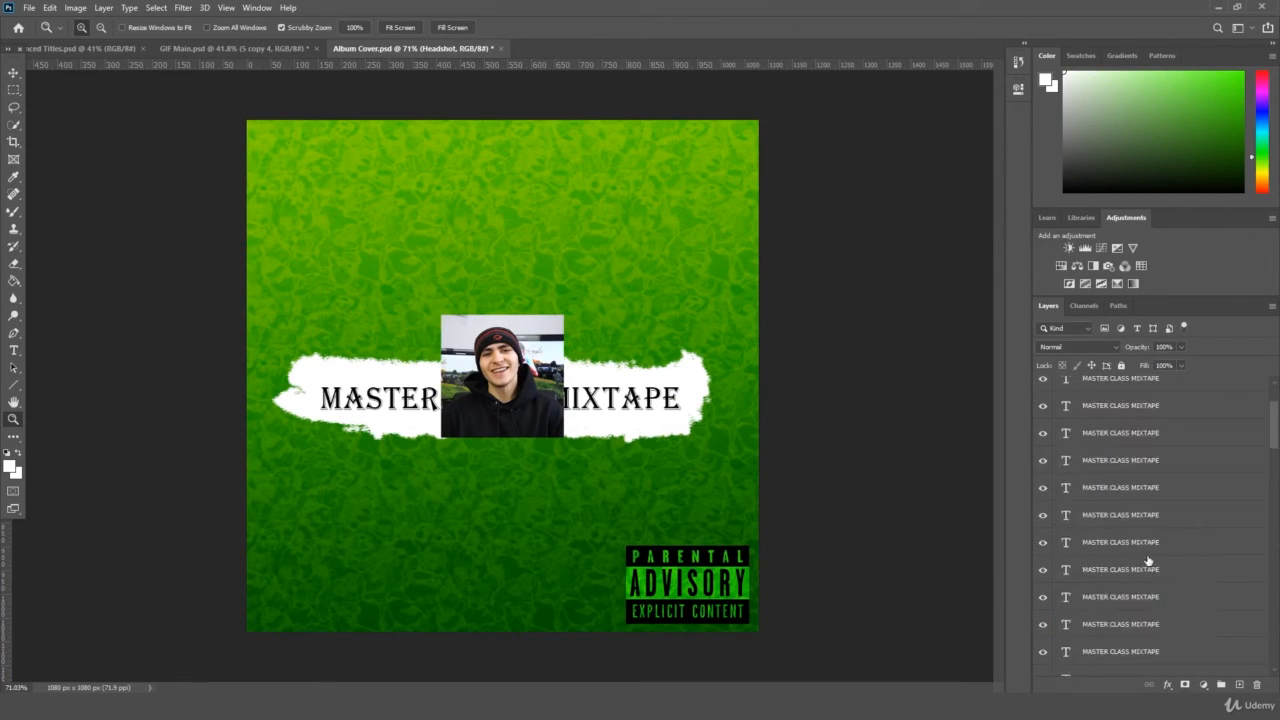
drag(1115, 395, 1128, 625)
drag(1184, 690, 1177, 612)
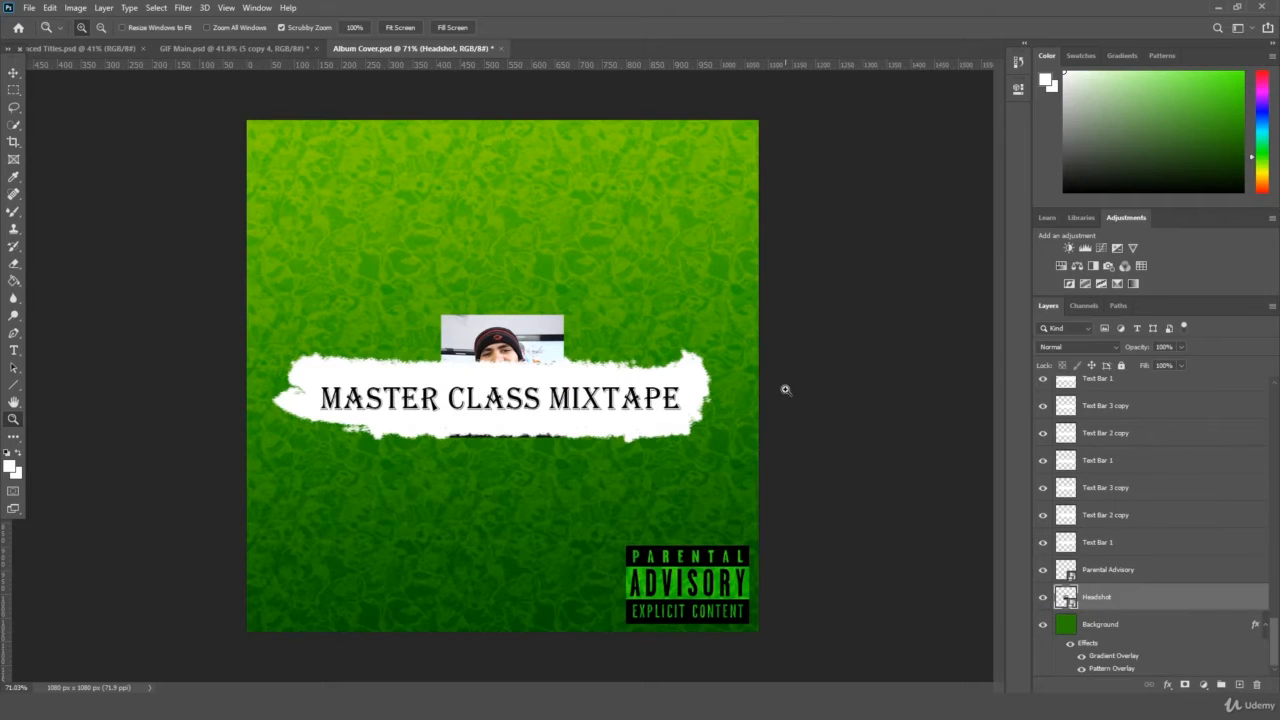
- Scale the headshot to about 273% and position it in the upper part of the cover, behind the title bar
key(ctrl+t)
drag(563, 316, 690, 178)
drag(433, 178, 285, 165)
mouse_move(568, 180)
mouse_down()
mouse_move(545, 180)
mouse_move(565, 182)
mouse_up()
key(Return)
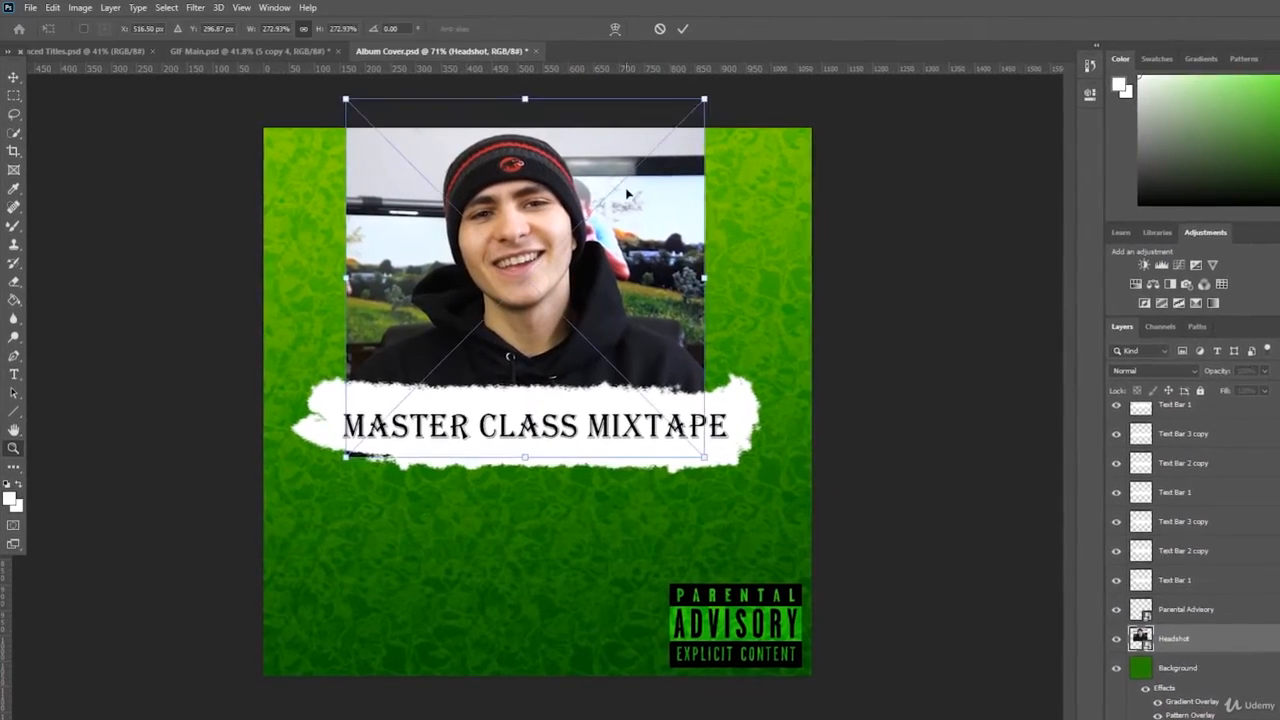
key(Return)
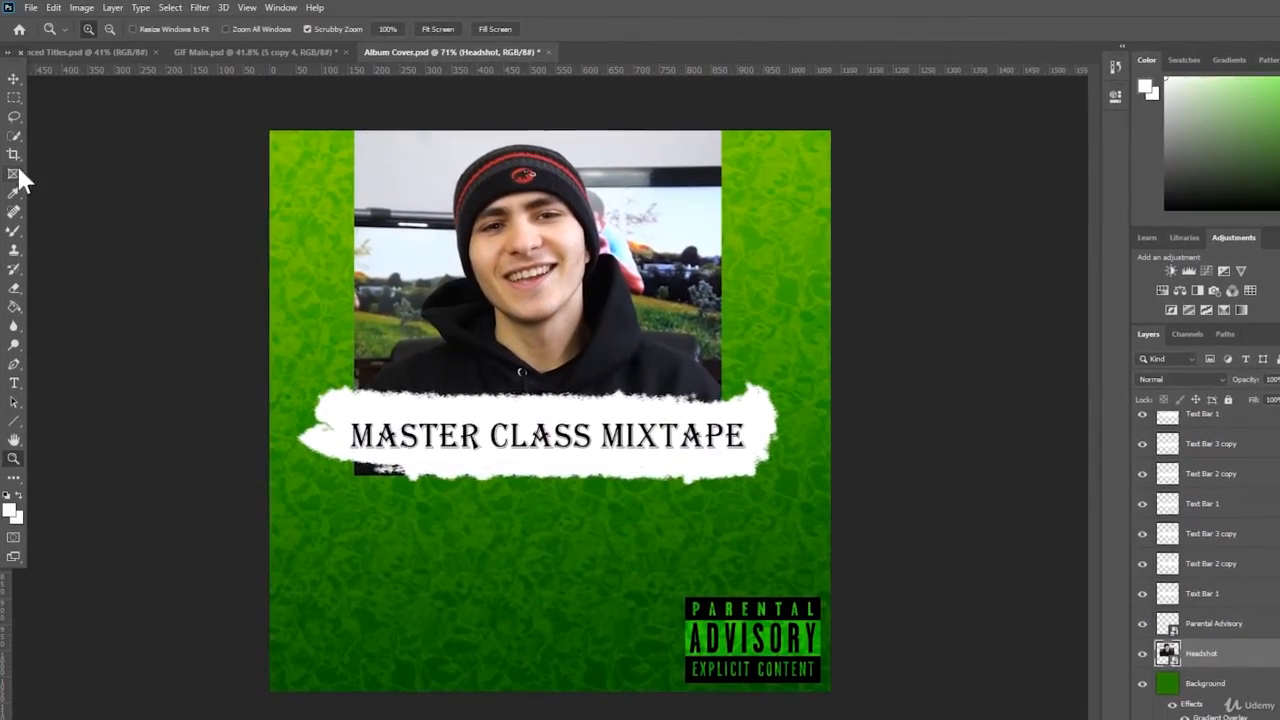
- Select the man in the headshot with the Quick Selection tool and subtract the room background from the selection
click(14, 135)
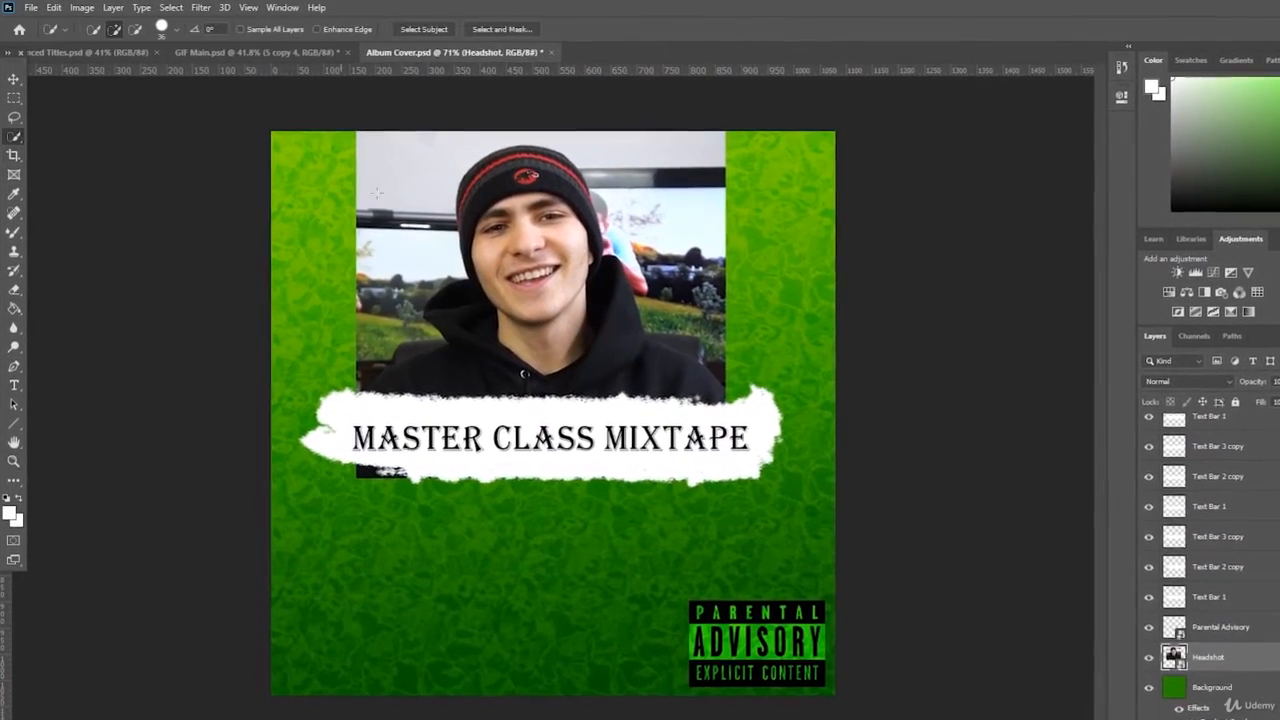
drag(503, 200, 601, 290)
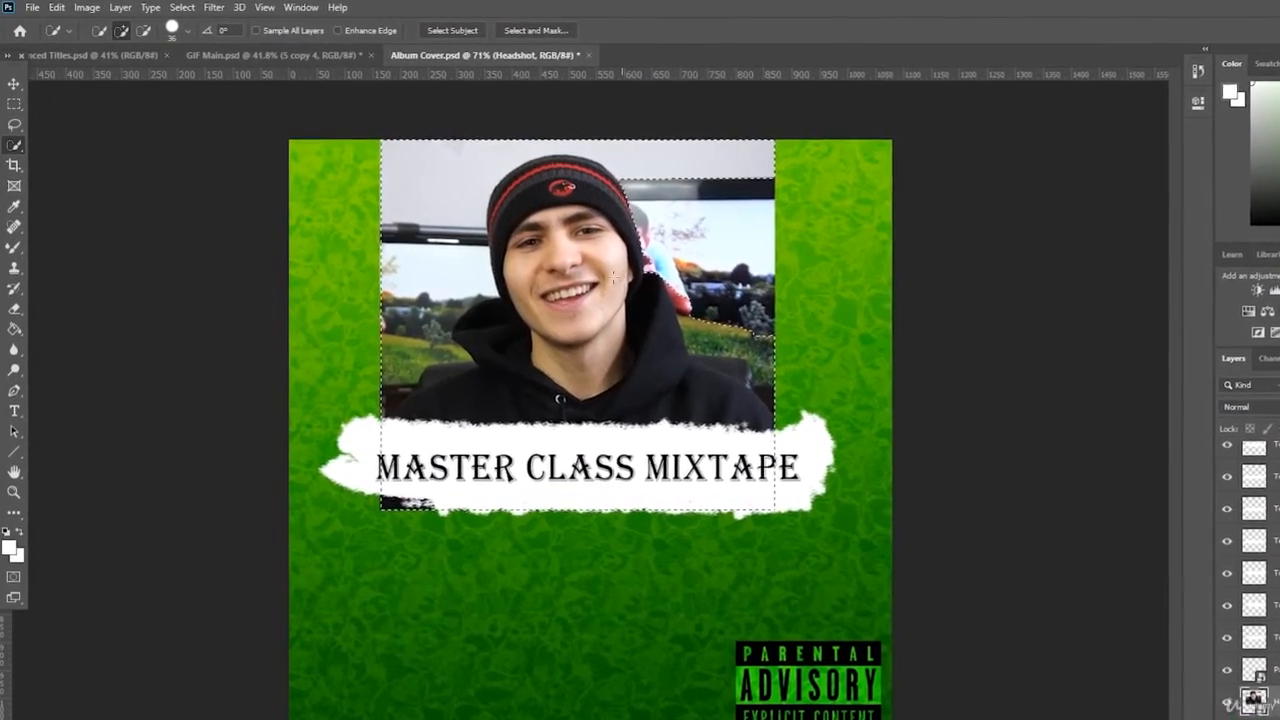
click(143, 30)
click(710, 336)
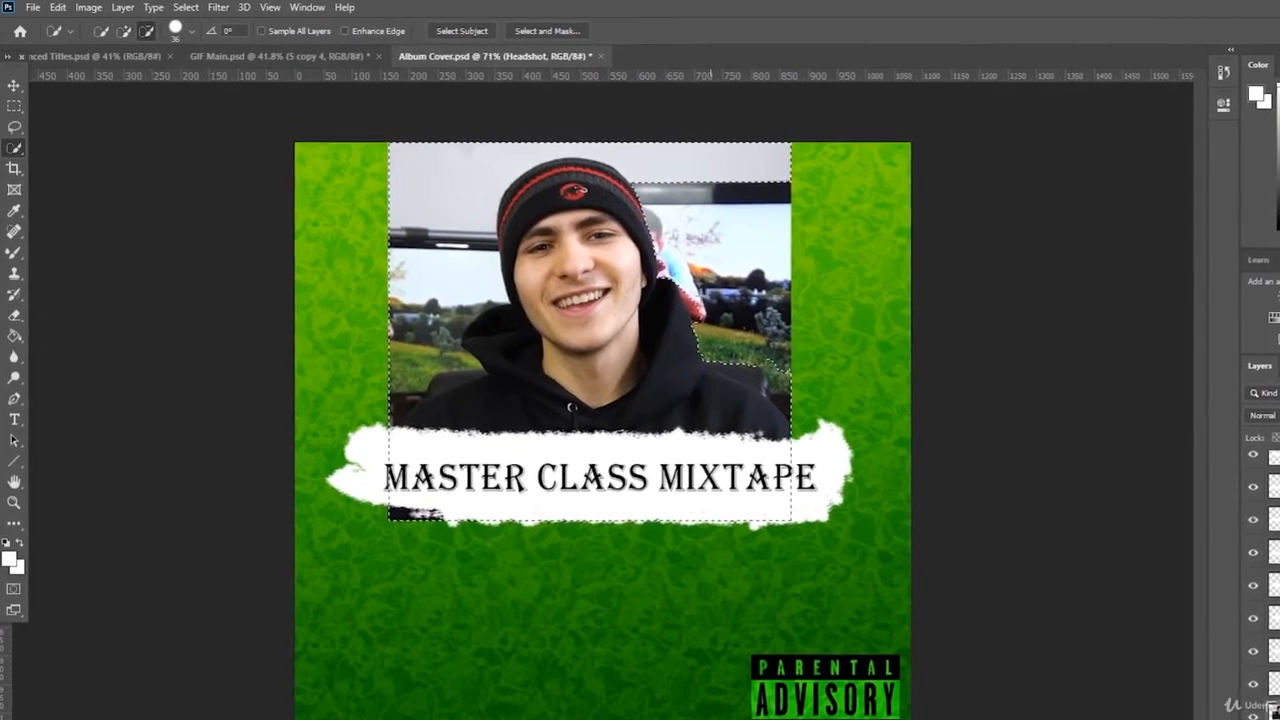
click(745, 368)
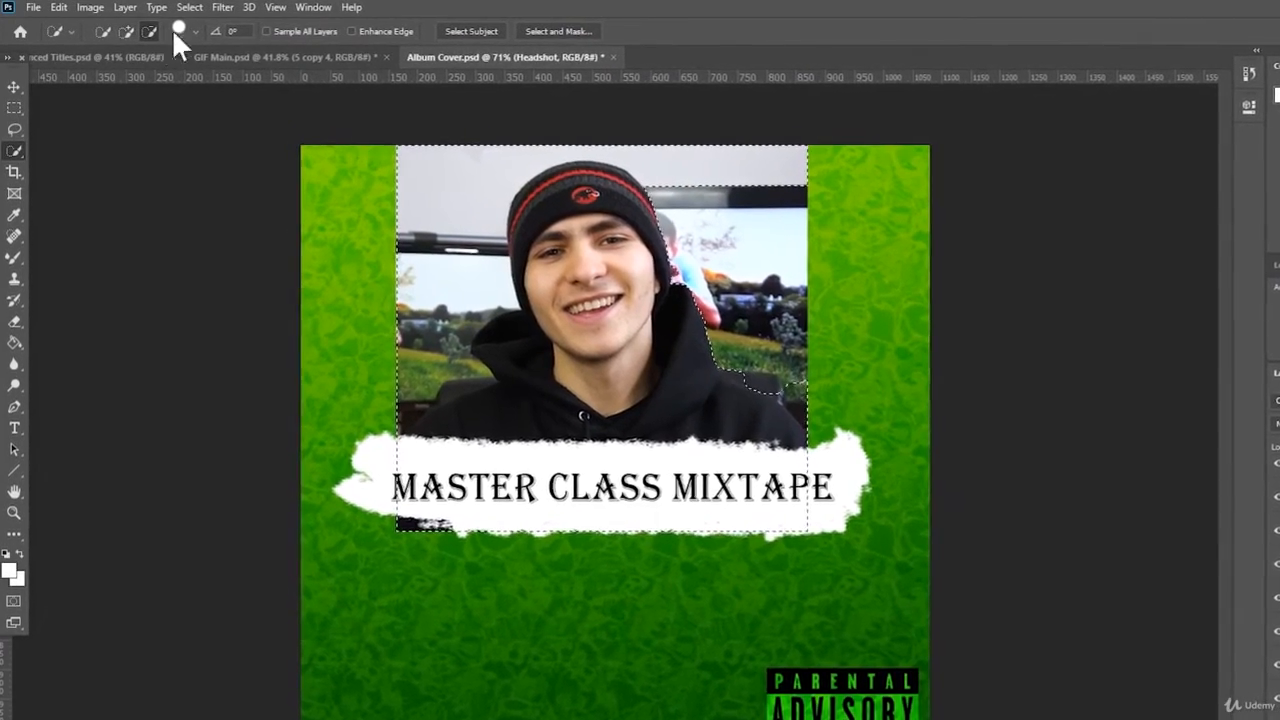
click(801, 397)
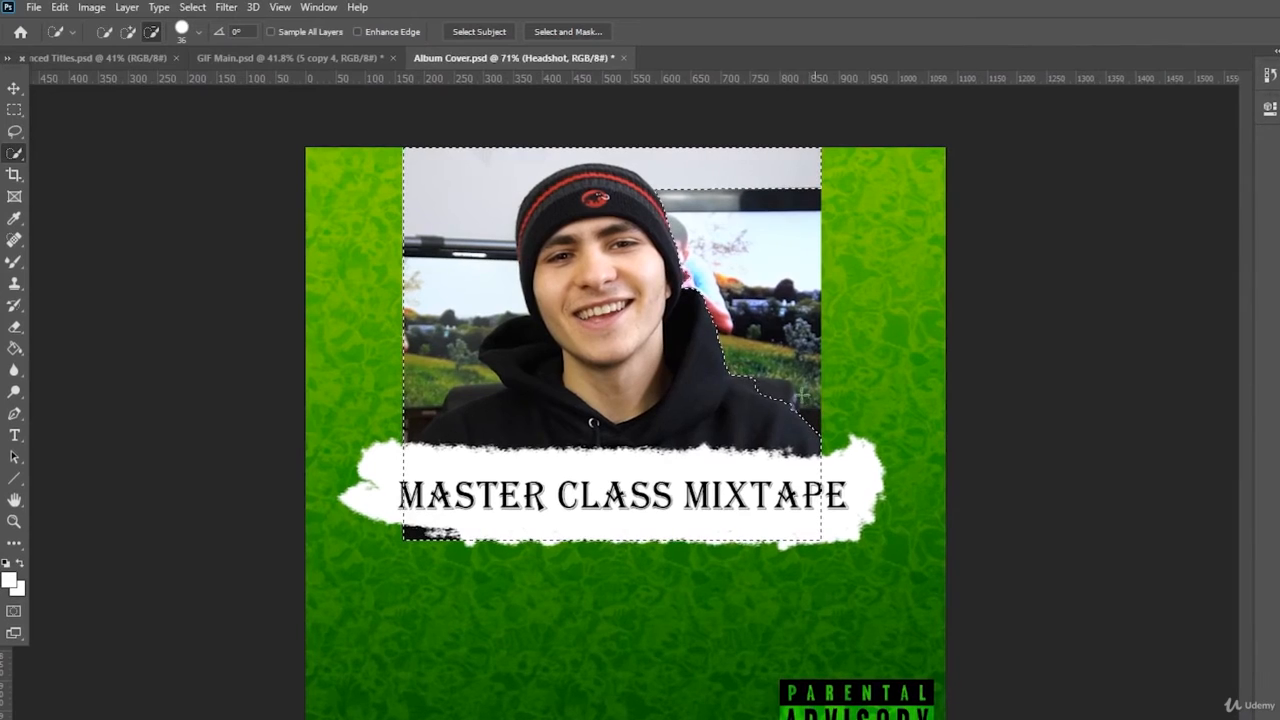
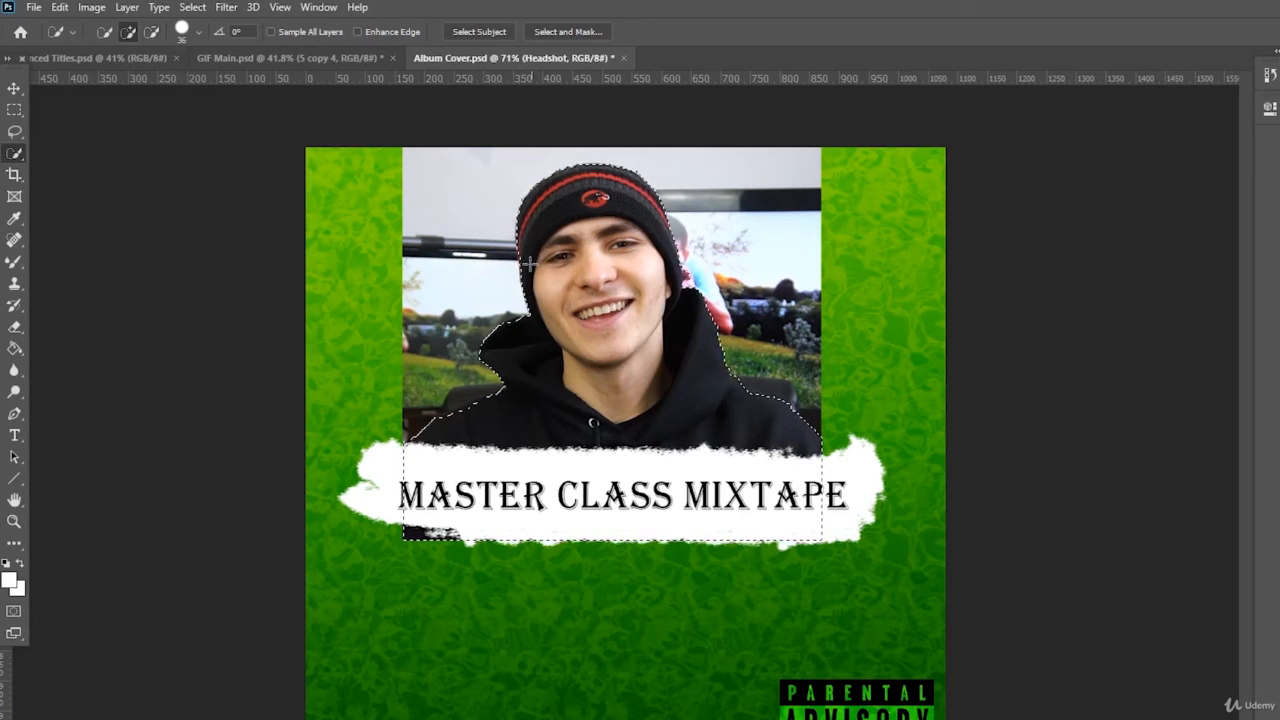
- Copy the selected man onto his own layer, delete the original Headshot layer, and select the cutout layer
key(ctrl+c)
key(ctrl+v)
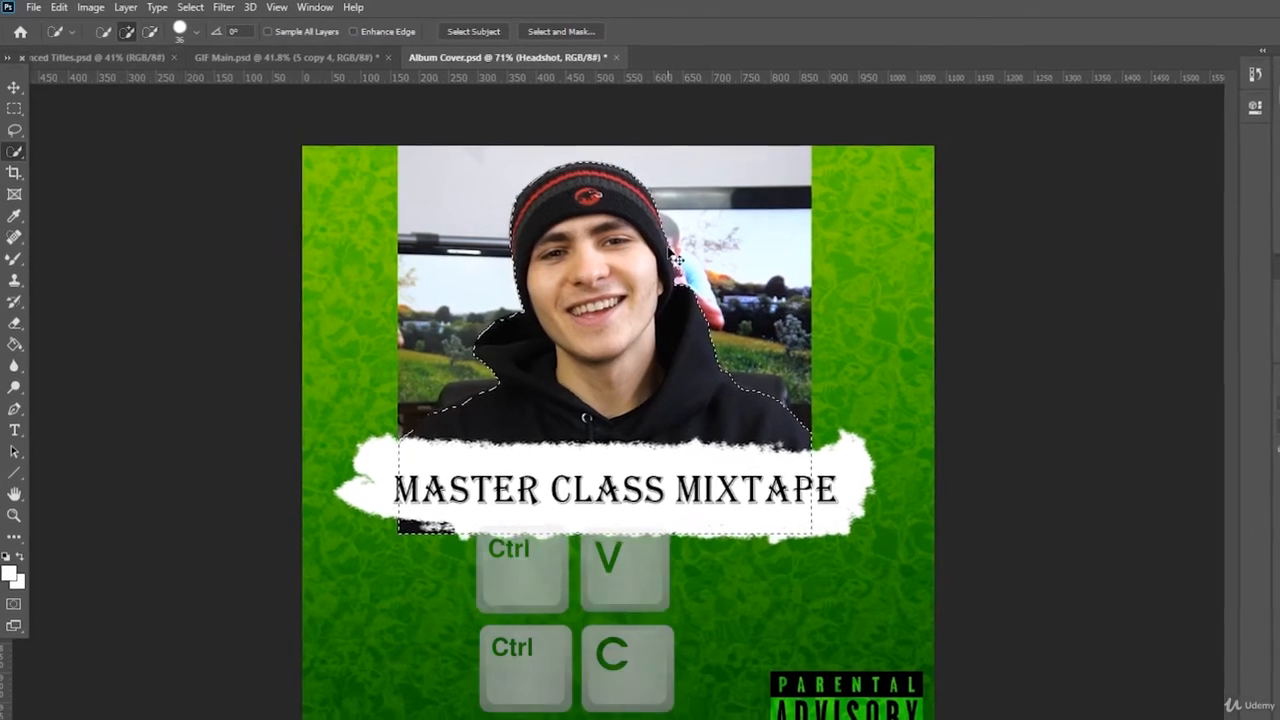
click(1262, 715)
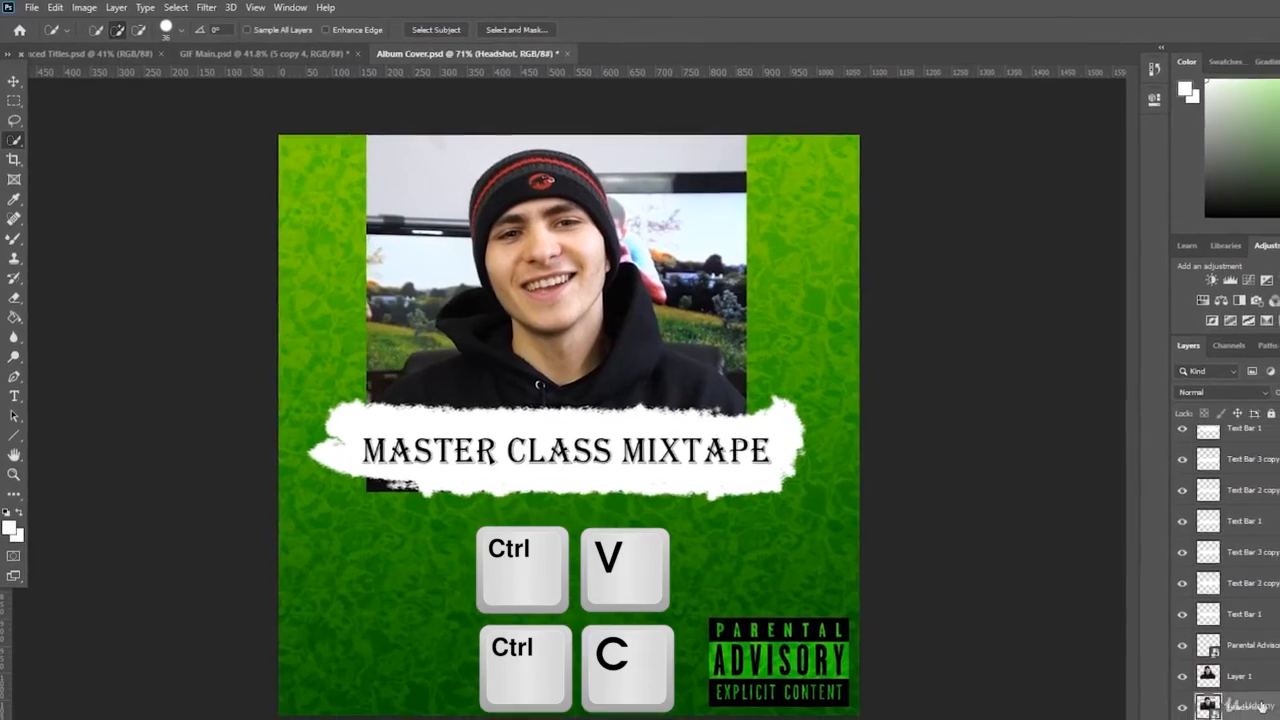
key(Delete)
click(1270, 690)
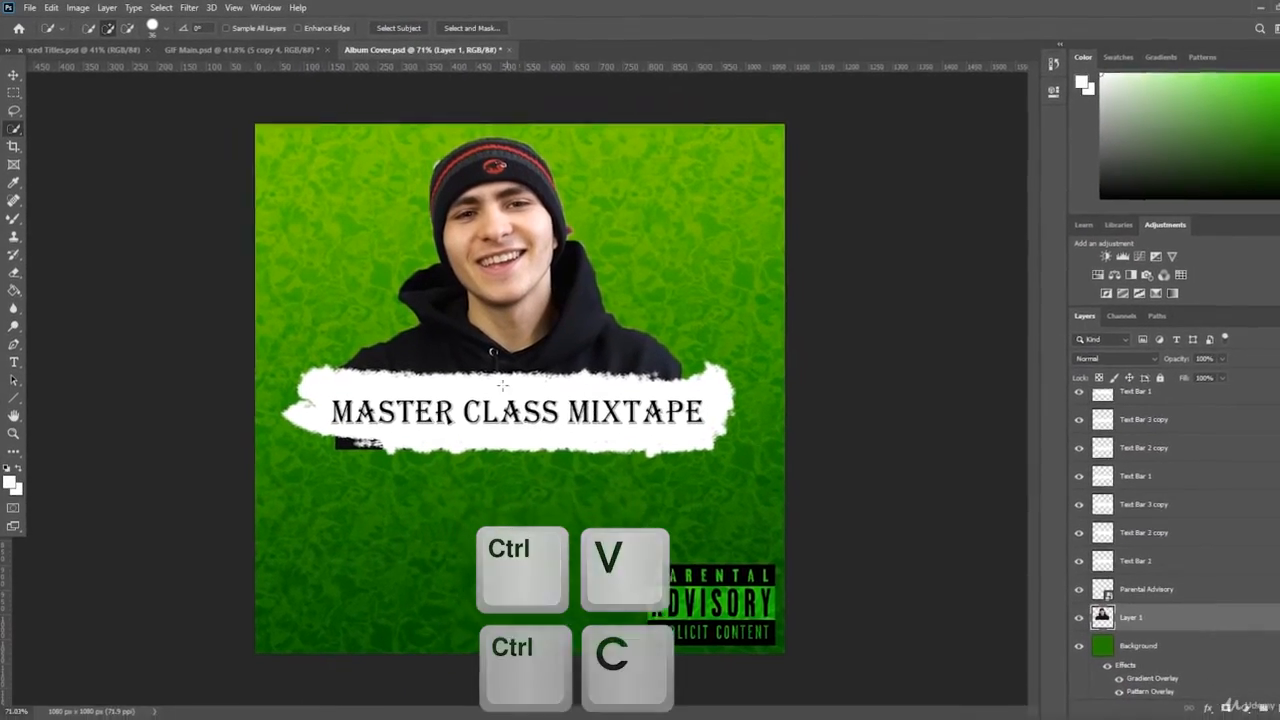
- Set up the Eraser with a Hard Round brush at 28 px for close-up cleanup of the cutout
key(z)
drag(506, 224, 580, 224)
scroll(480, 343, up, 4)
click(15, 262)
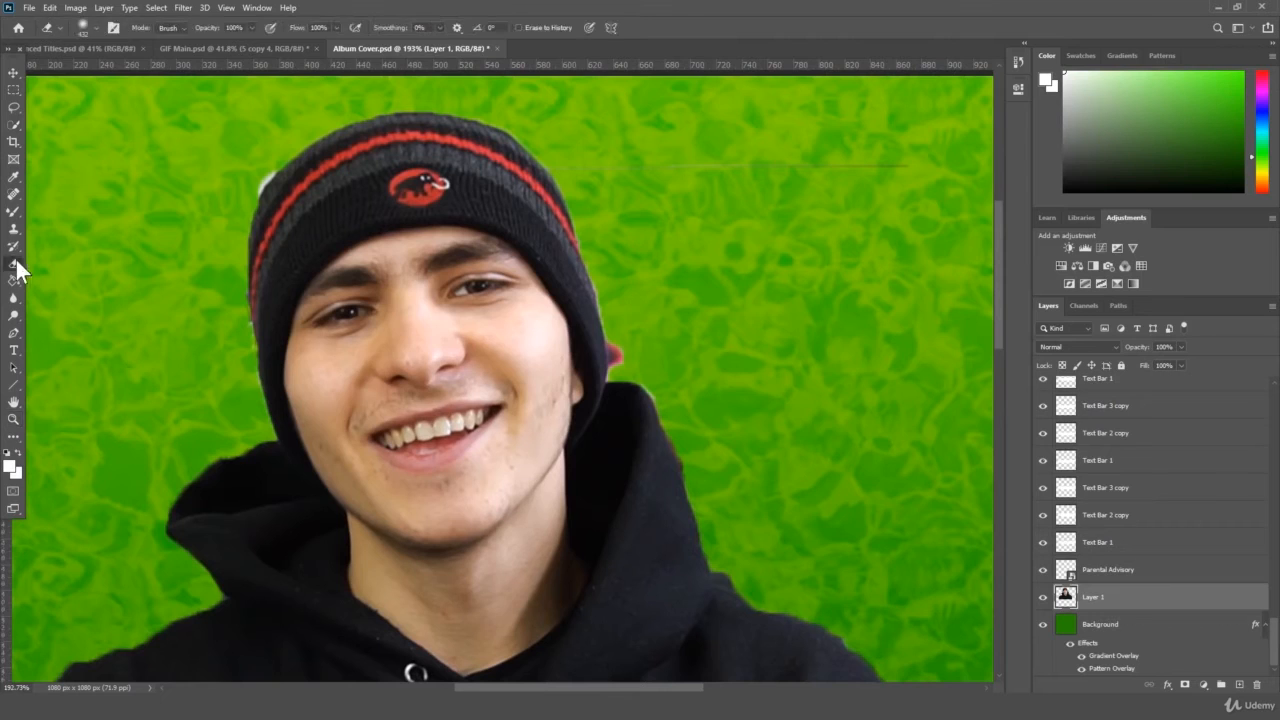
click(97, 27)
text(28)
key(Return)
key(ctrl+z)
click(84, 24)
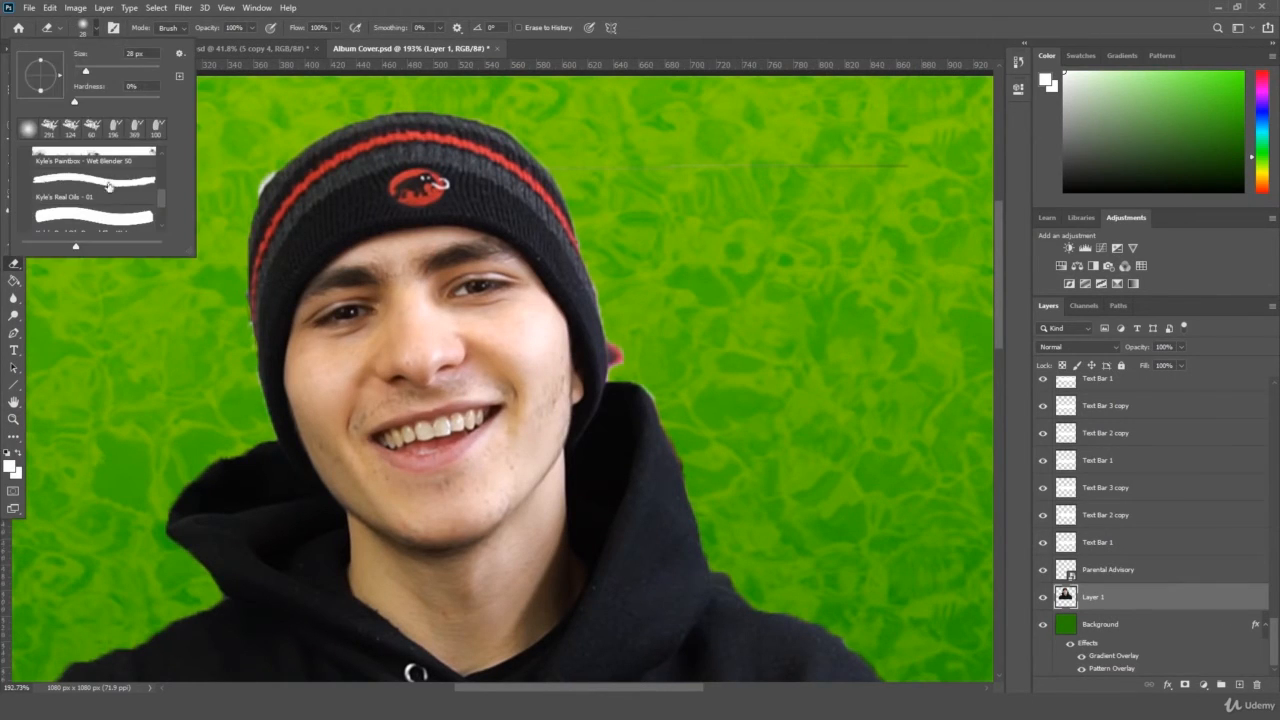
scroll(108, 185, up, 10)
click(94, 207)
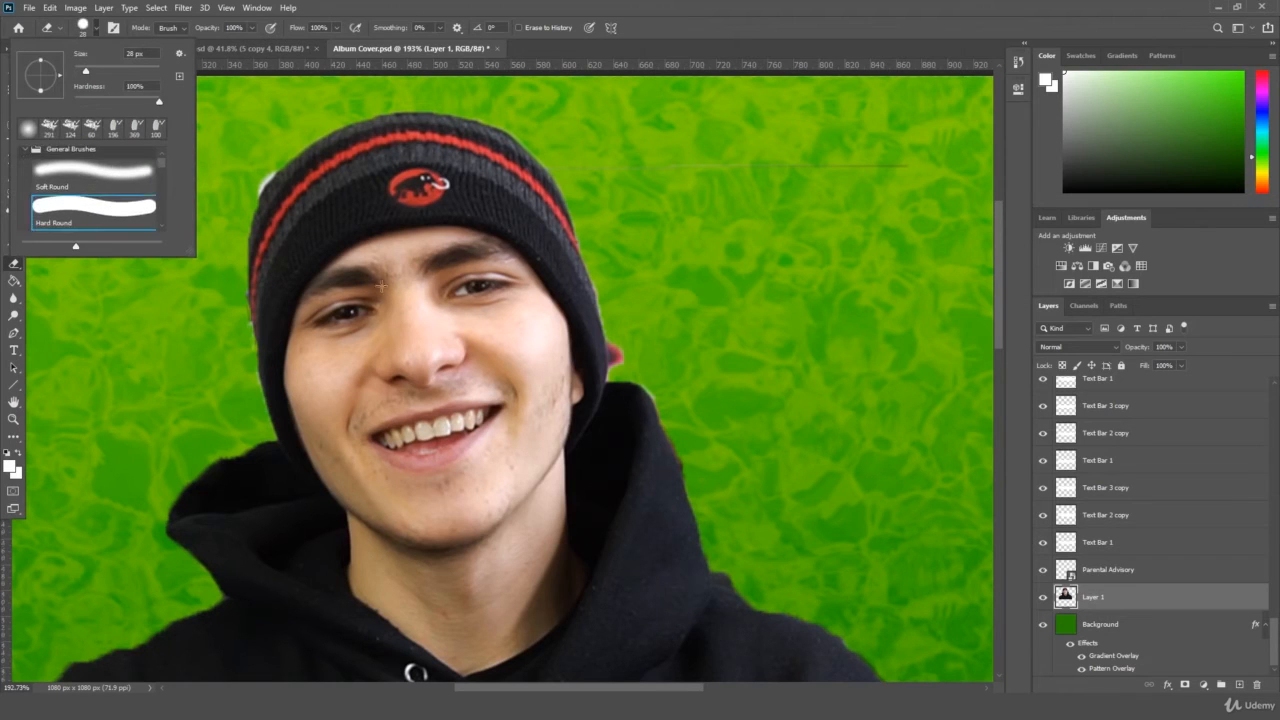
- Erase the leftover red and white background fragments along both edges of the man's beanie
click(645, 354)
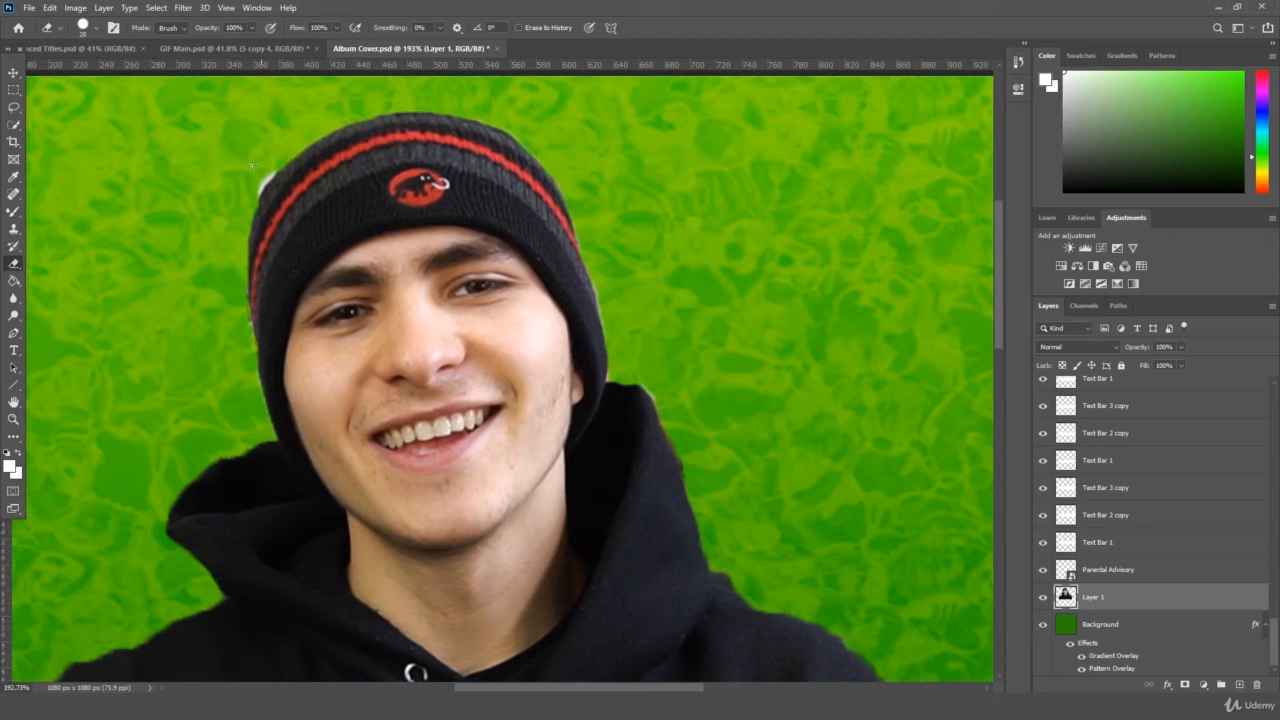
drag(252, 165, 254, 172)
click(13, 419)
drag(290, 391, 189, 391)
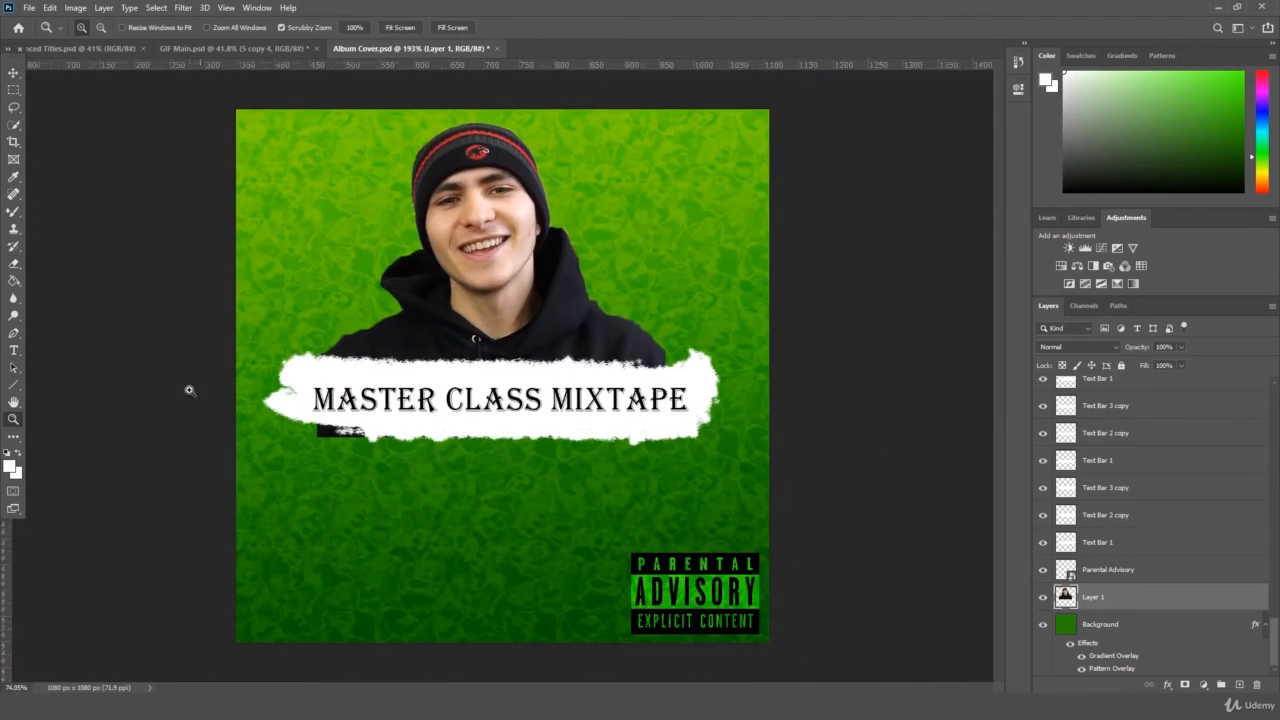
- Show the timeline, return the playhead to the first frame, and select the cutout's Layer 1 clip
click(14, 261)
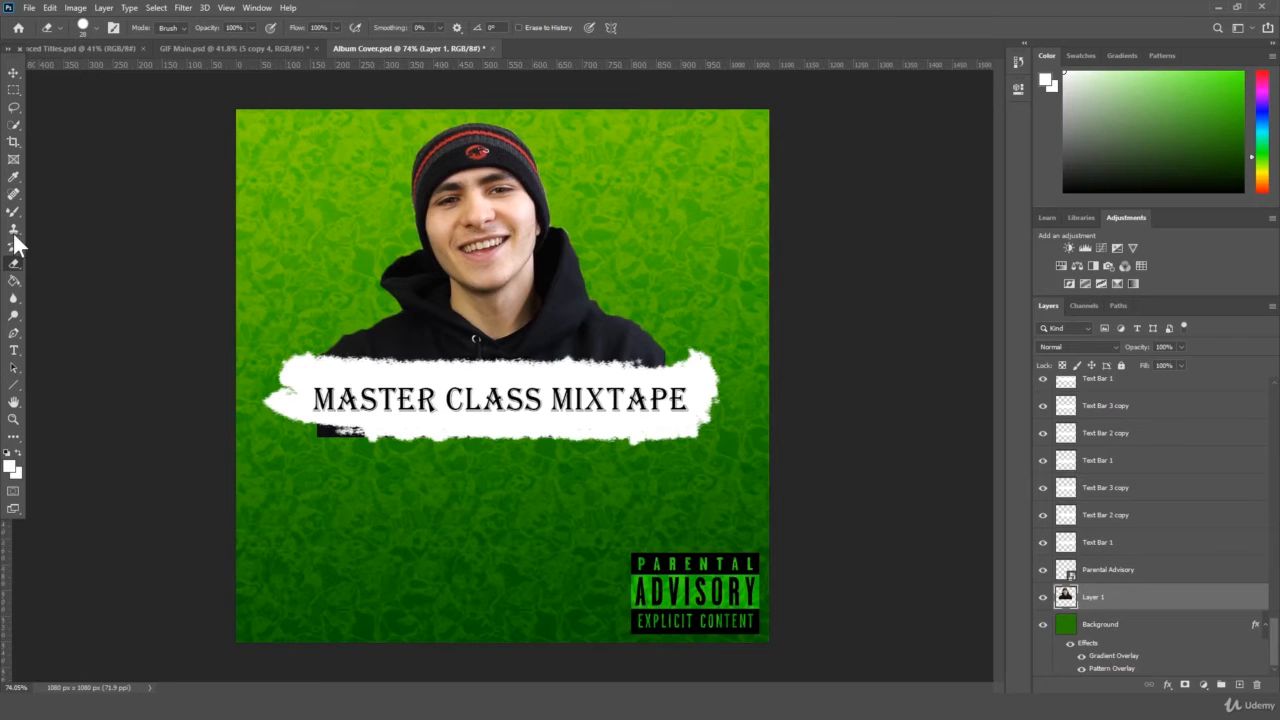
click(257, 7)
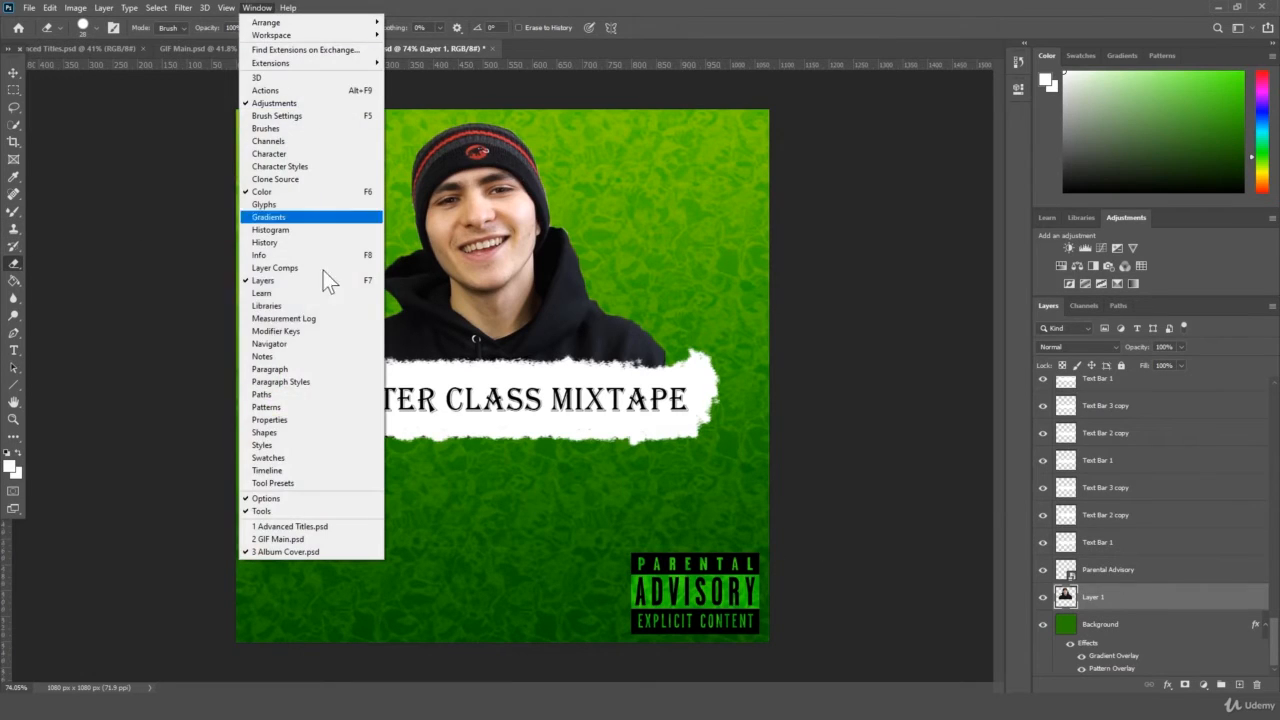
click(354, 474)
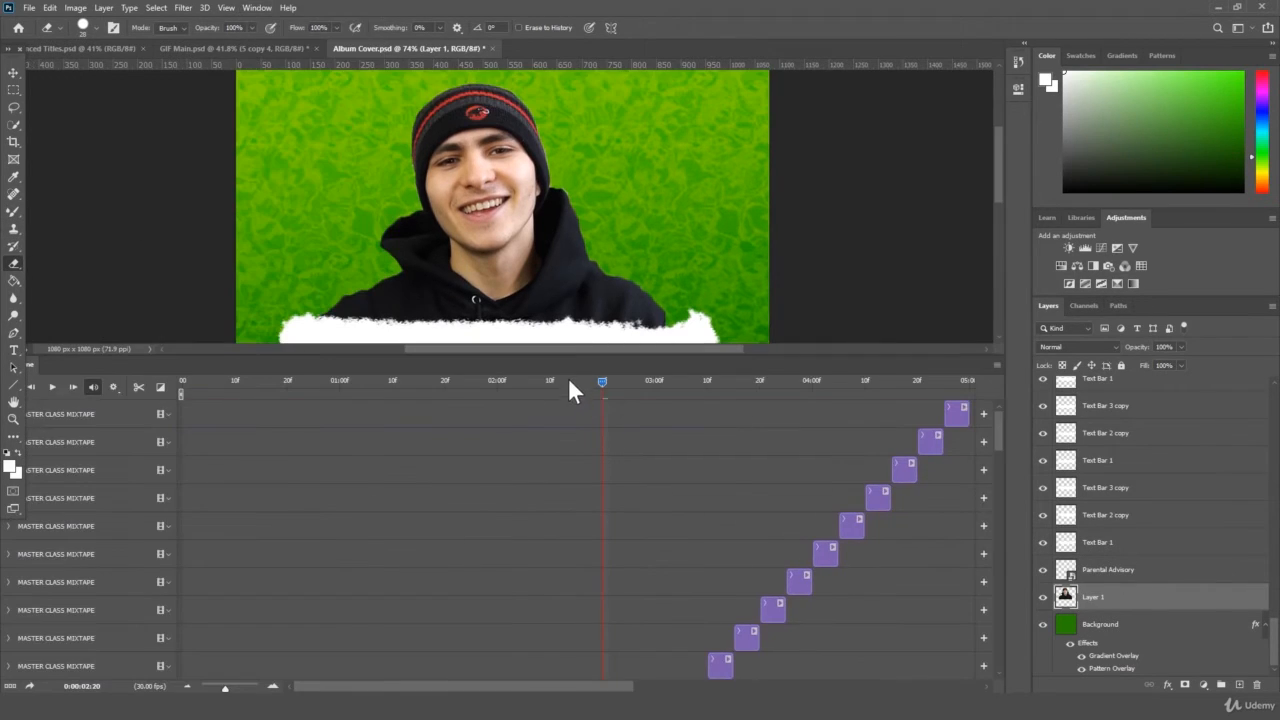
drag(568, 381, 106, 414)
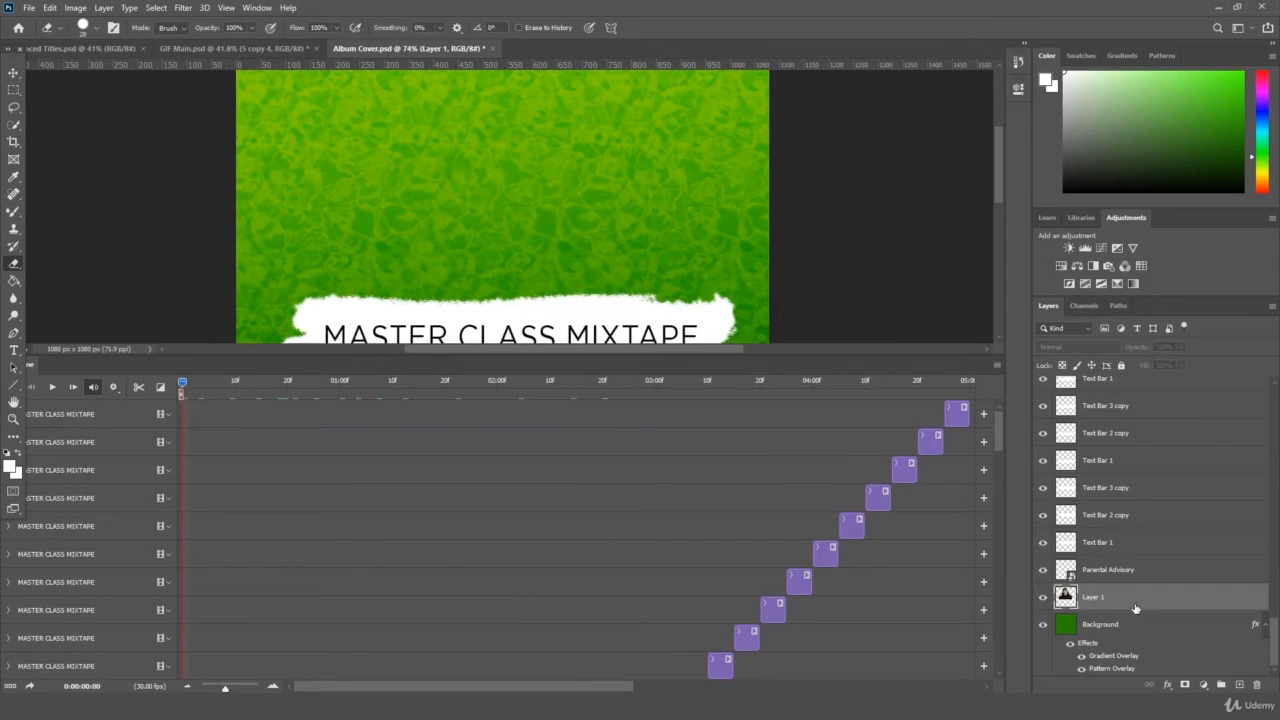
drag(1000, 430, 995, 684)
click(641, 623)
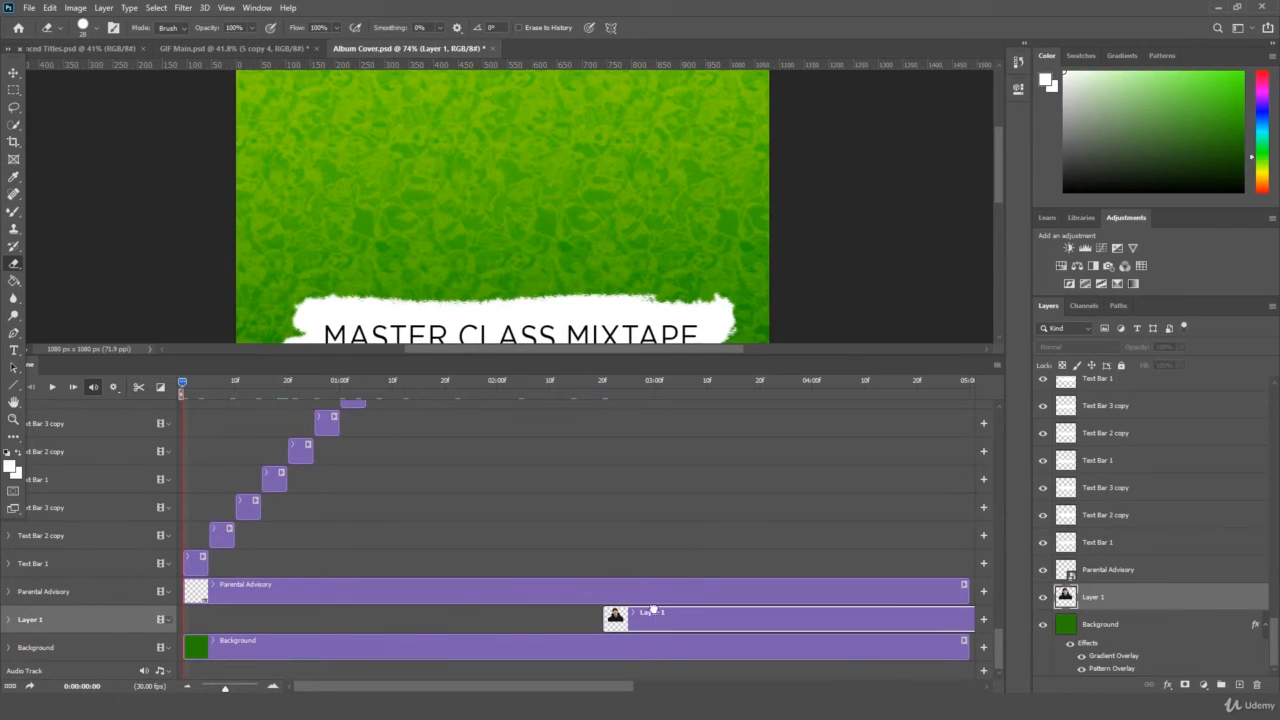
drag(653, 609, 622, 615)
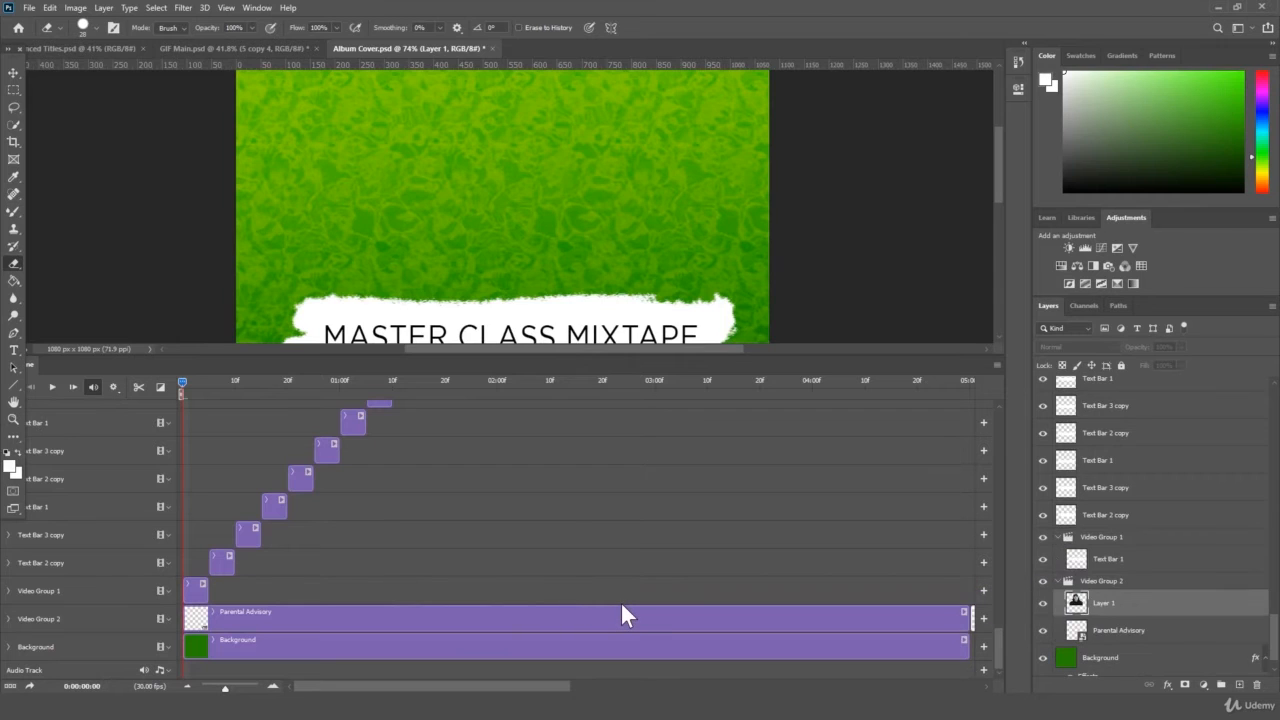
key(ctrl+z)
key(ctrl+z)
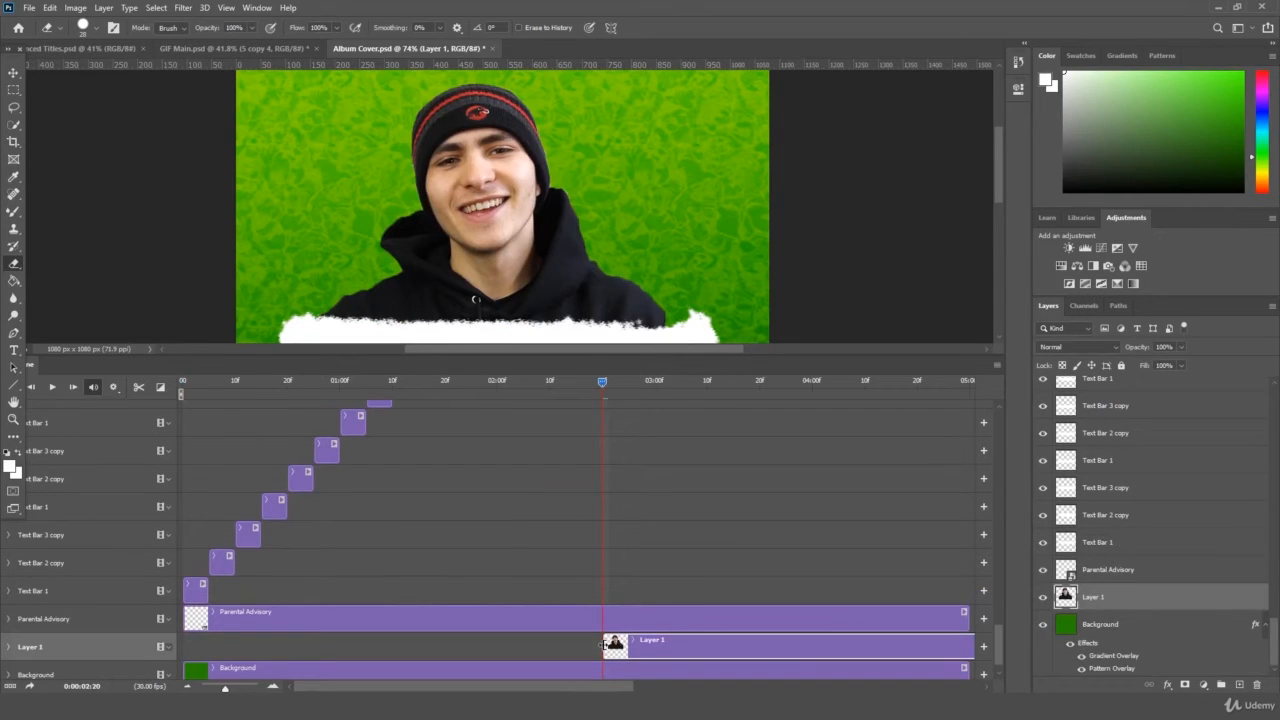
- Extend the start of the cutout's Layer 1 clip back to the first frame and return the playhead there
drag(601, 645, 185, 647)
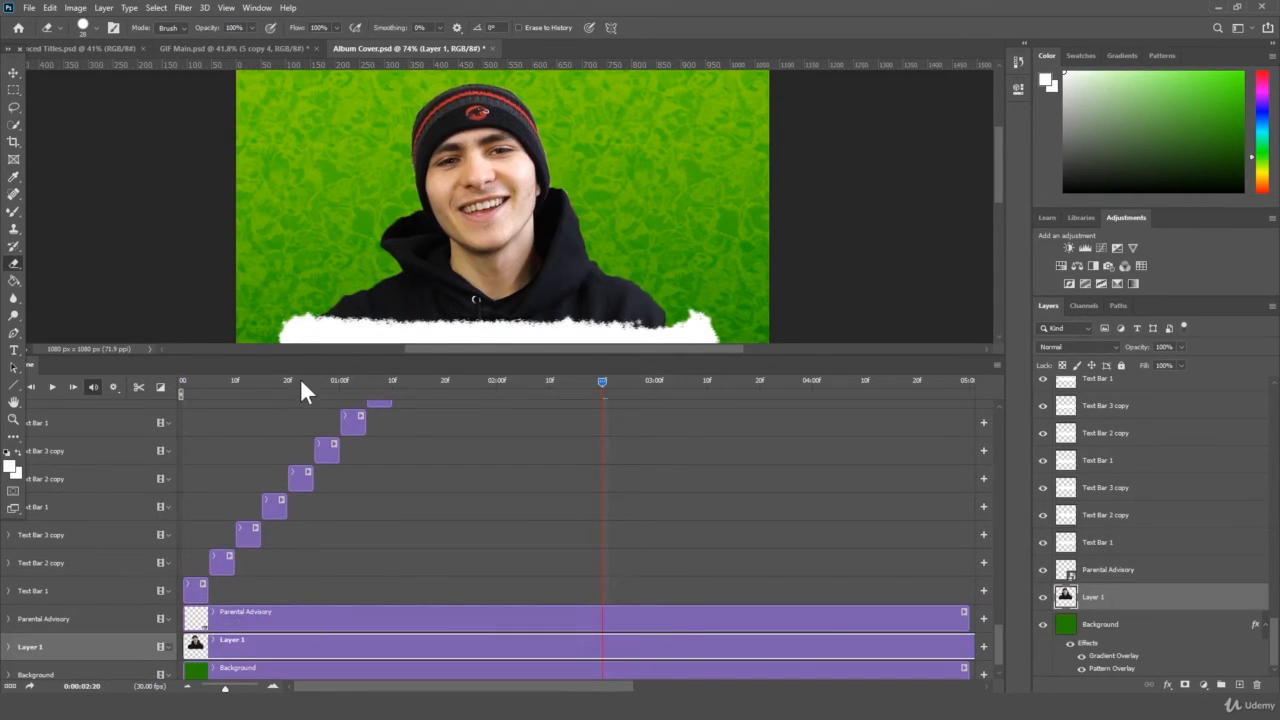
drag(301, 381, 100, 394)
click(13, 419)
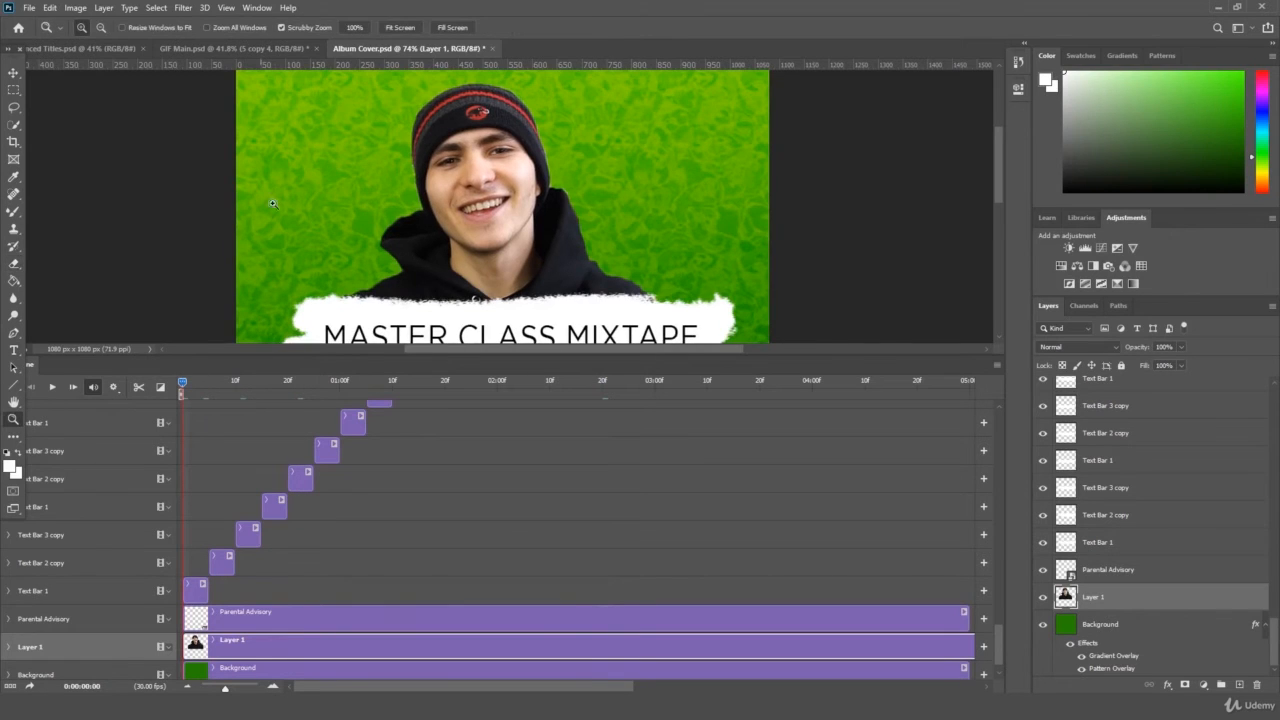
drag(272, 204, 229, 249)
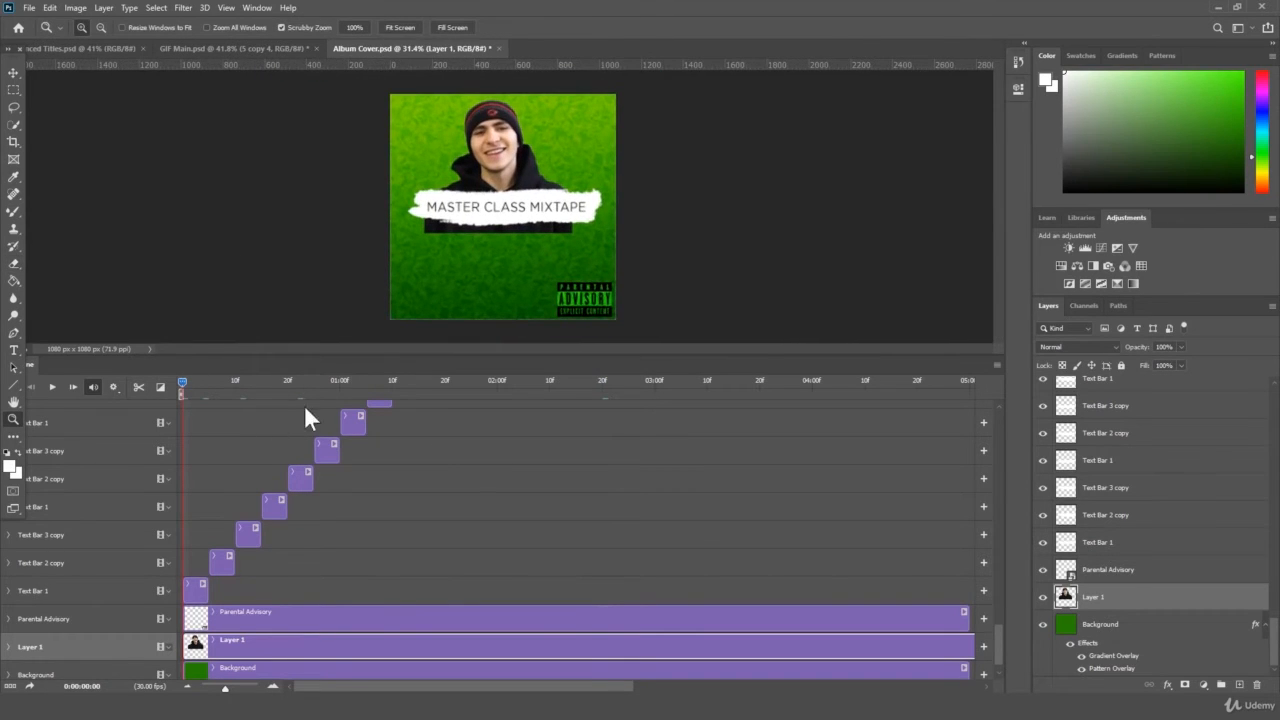
- Erase the part of the man's black hoodie showing below the title bar on Layer 1, using a Soft Round eraser brush
key(v)
click(252, 617)
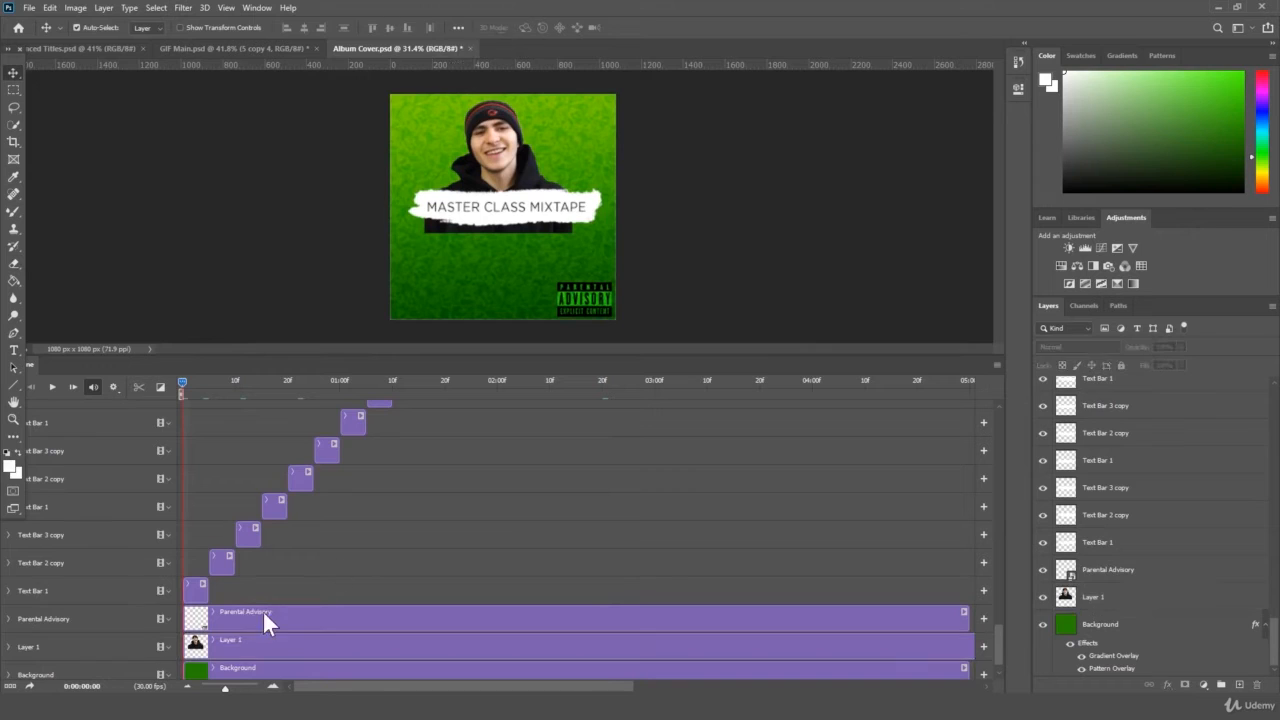
click(247, 644)
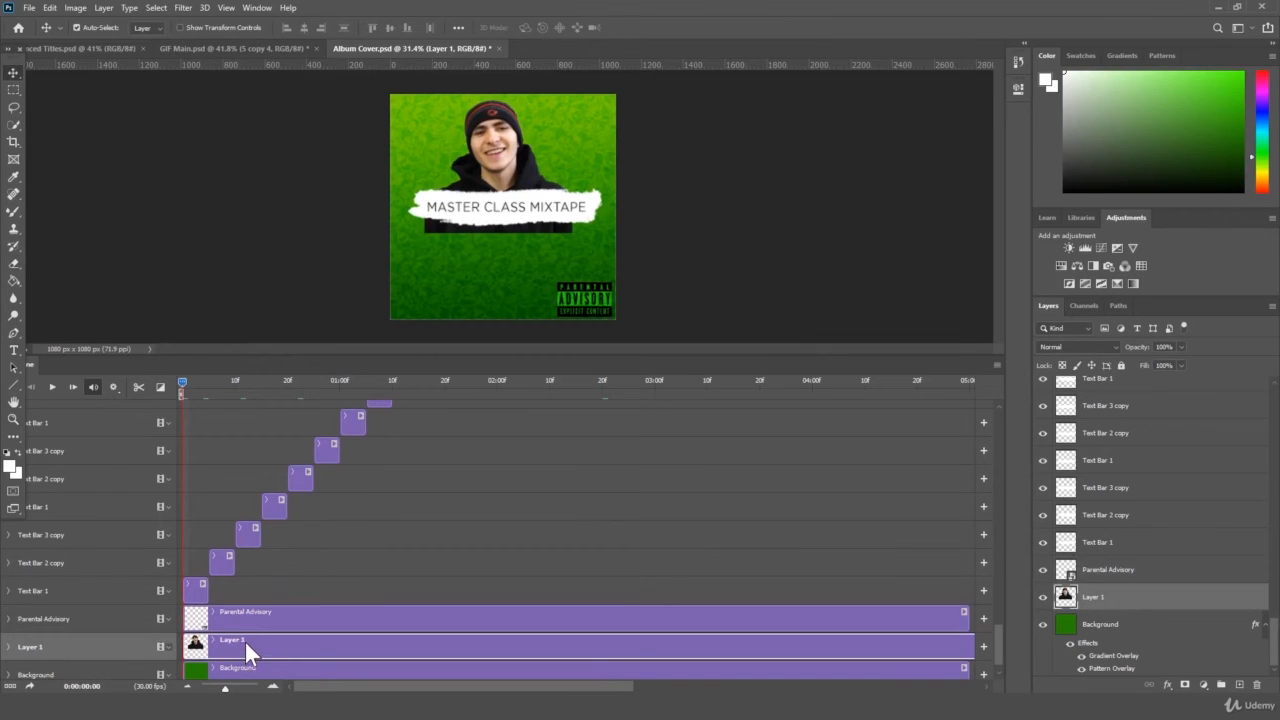
click(14, 263)
click(94, 27)
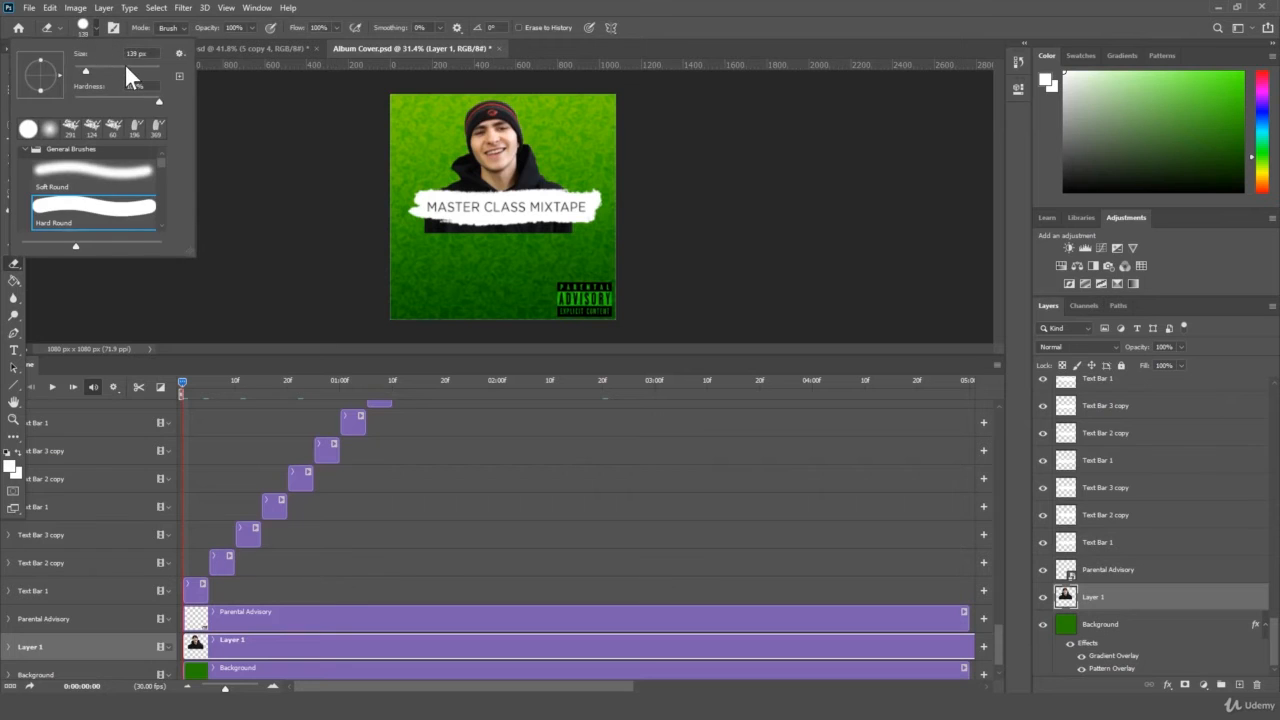
click(94, 175)
mouse_move(416, 225)
mouse_down()
mouse_move(555, 226)
mouse_move(543, 239)
mouse_up()
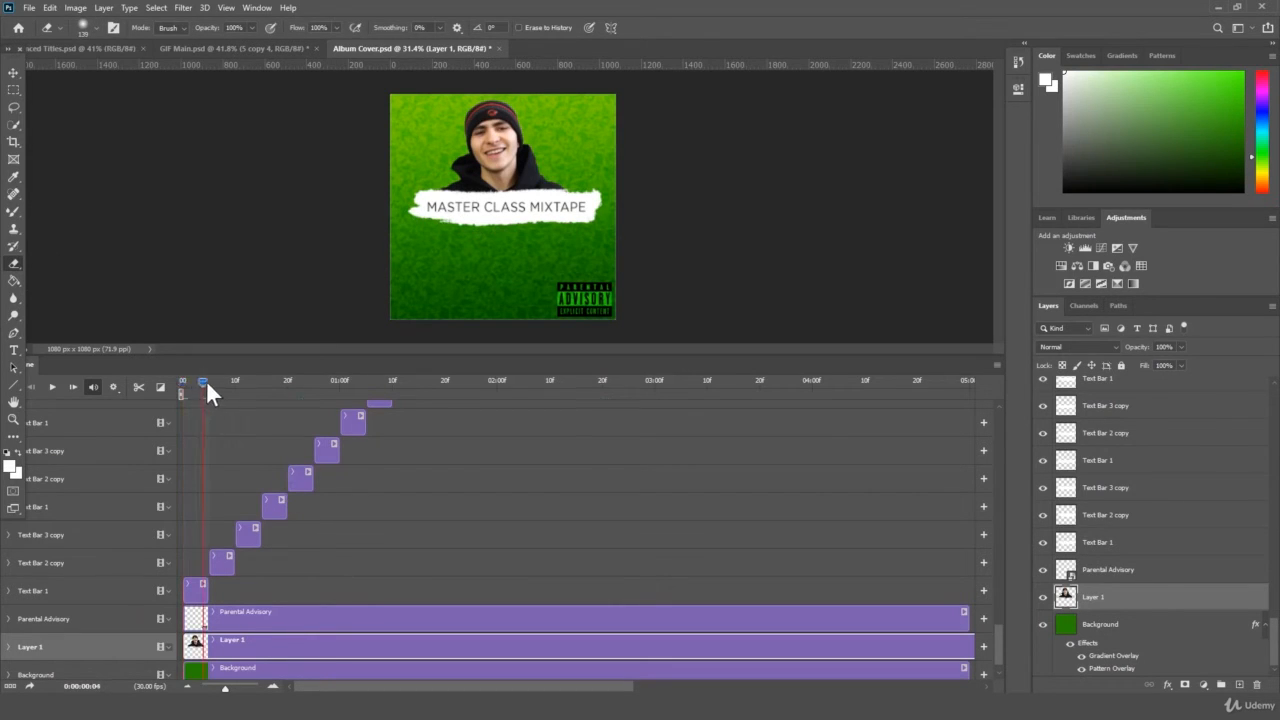
- Split the Layer 1 clip at frame 5 and shift the man in the second part slightly up and to the right
drag(206, 382, 210, 384)
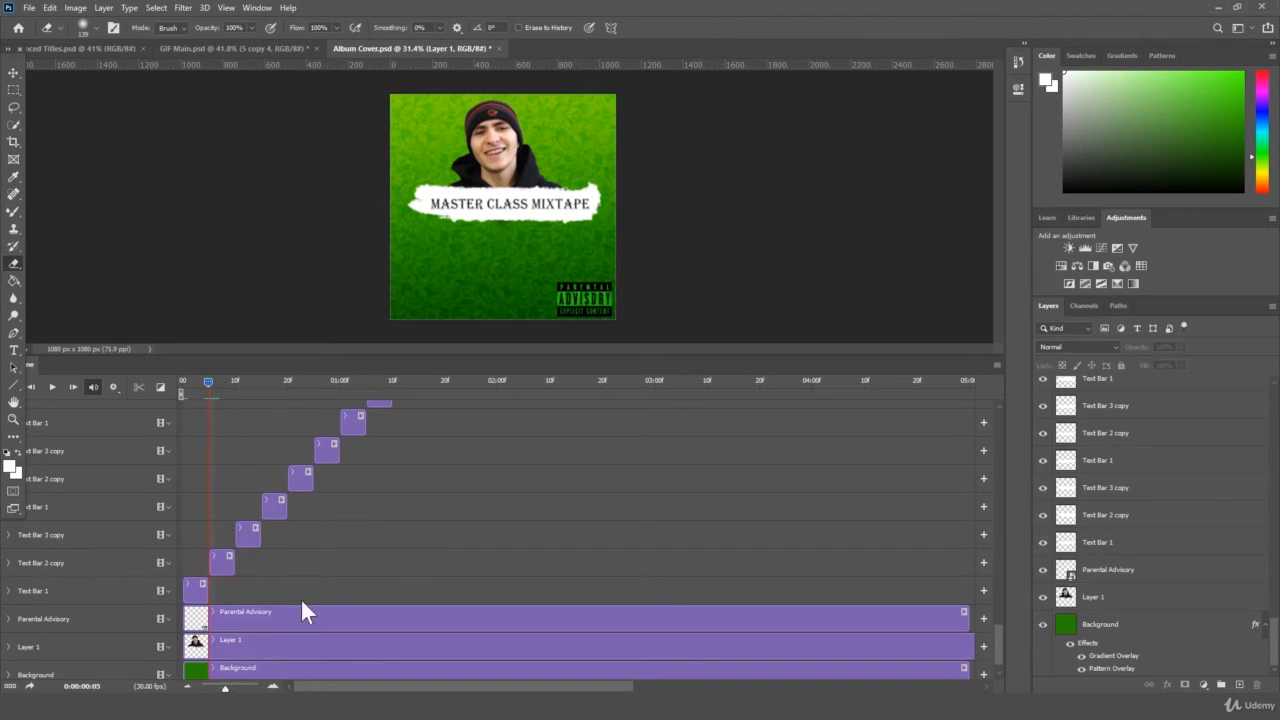
click(143, 387)
click(250, 645)
key(v)
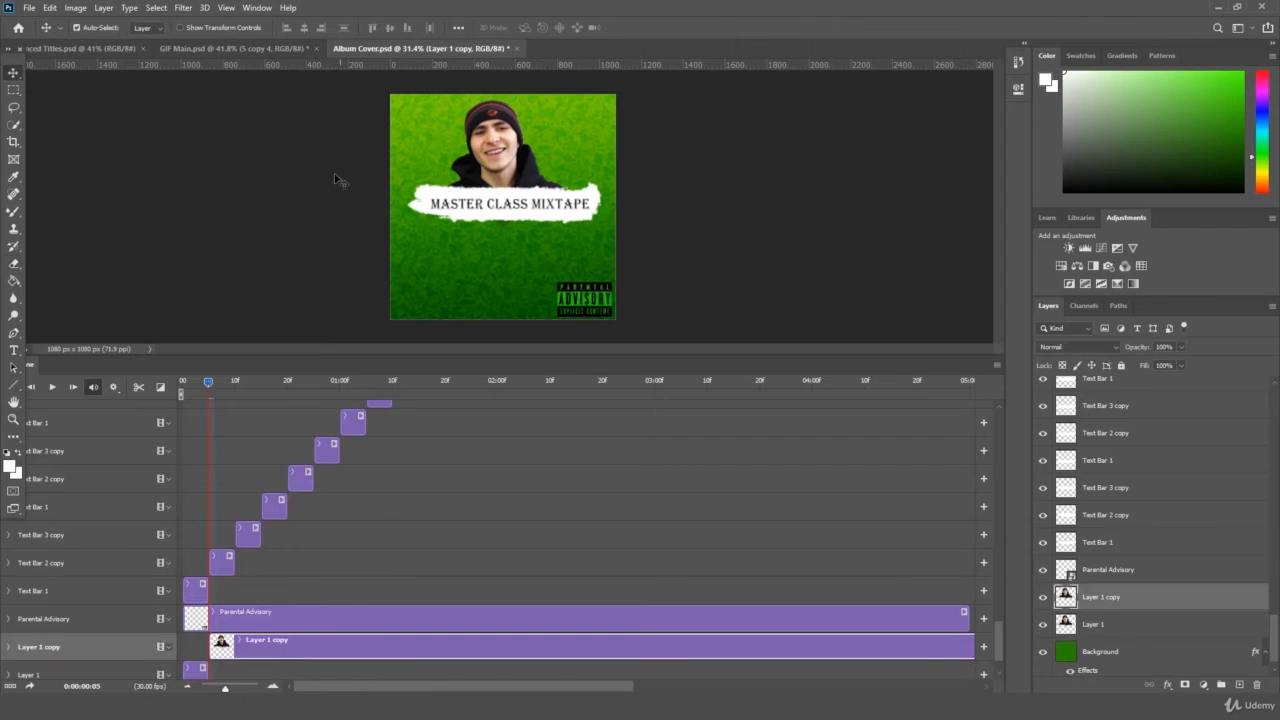
drag(503, 155, 505, 142)
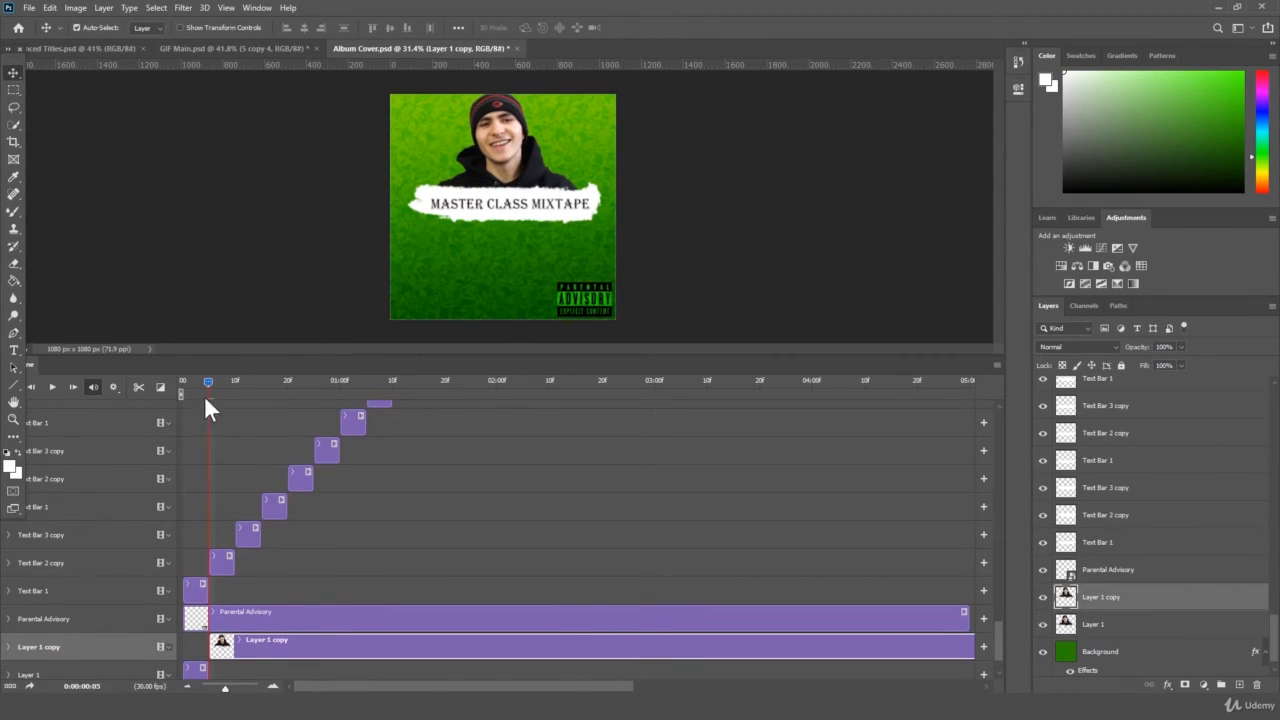
- Split the Layer 1 copy clip at frame 10 and nudge the man in the new part slightly down
click(238, 382)
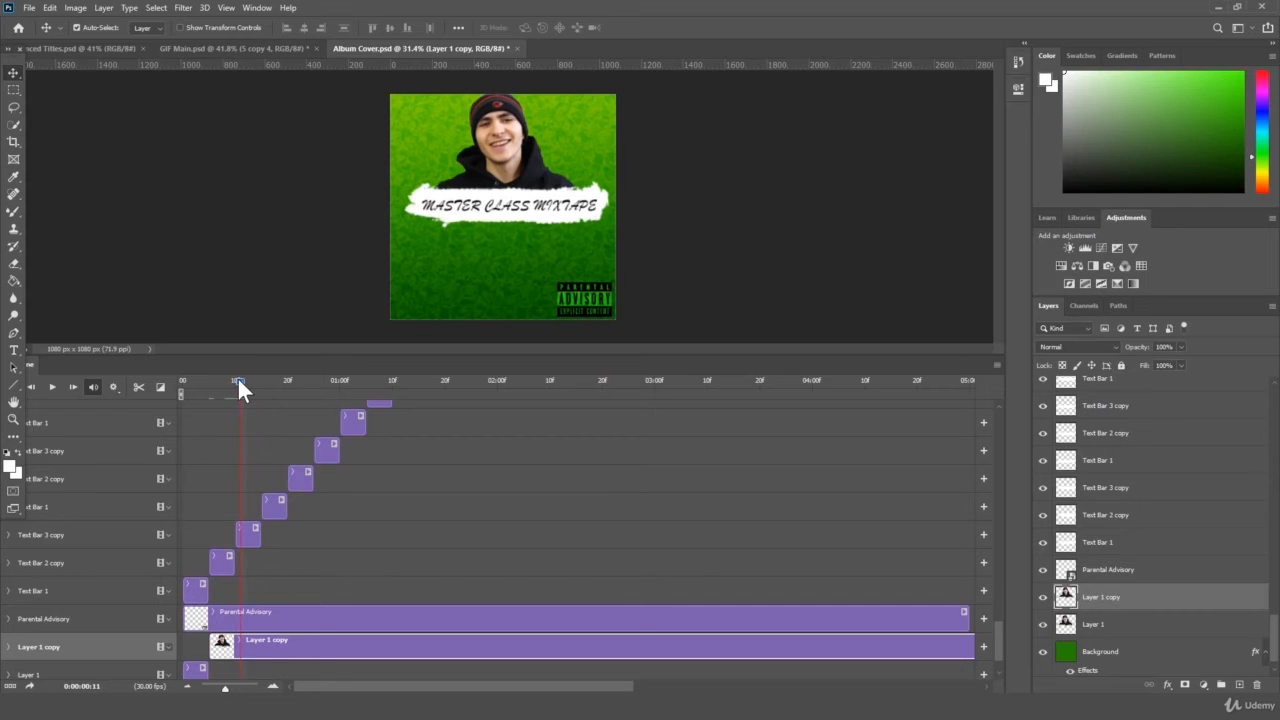
click(234, 380)
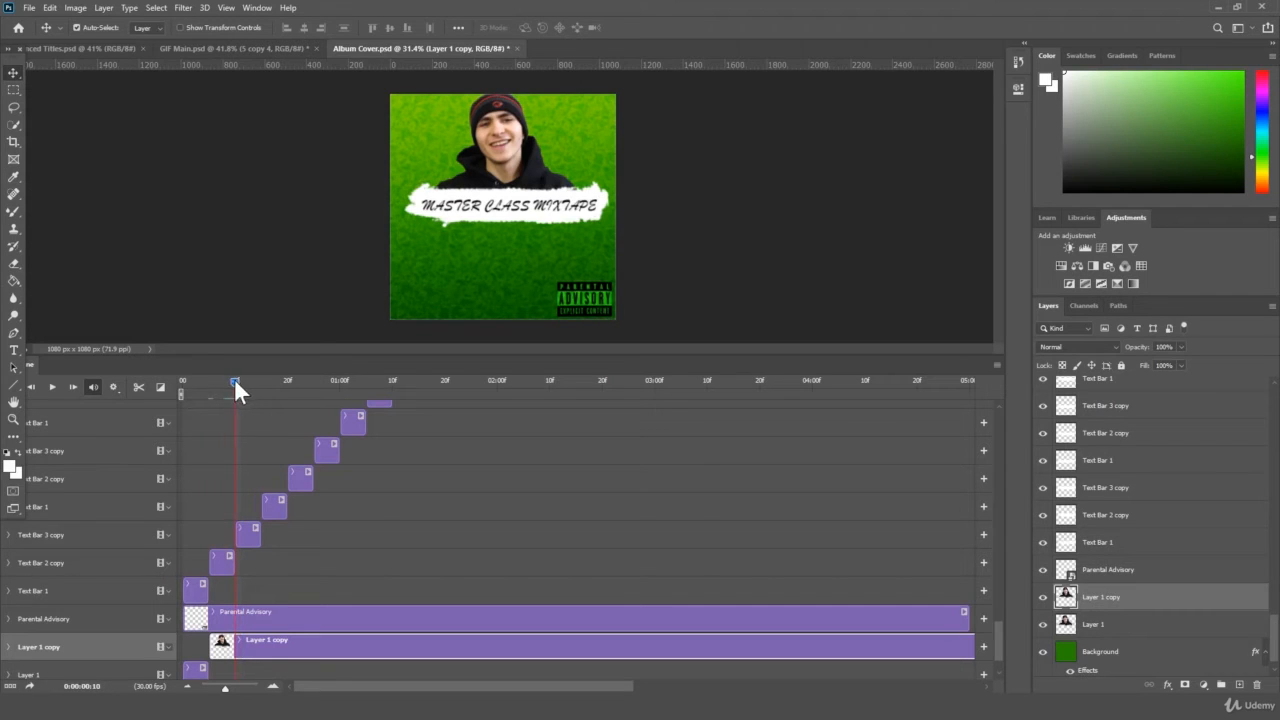
click(138, 385)
drag(506, 142, 505, 148)
- Split the last headshot clip at frame 15 and delete the remainder after the cut
drag(240, 380, 257, 380)
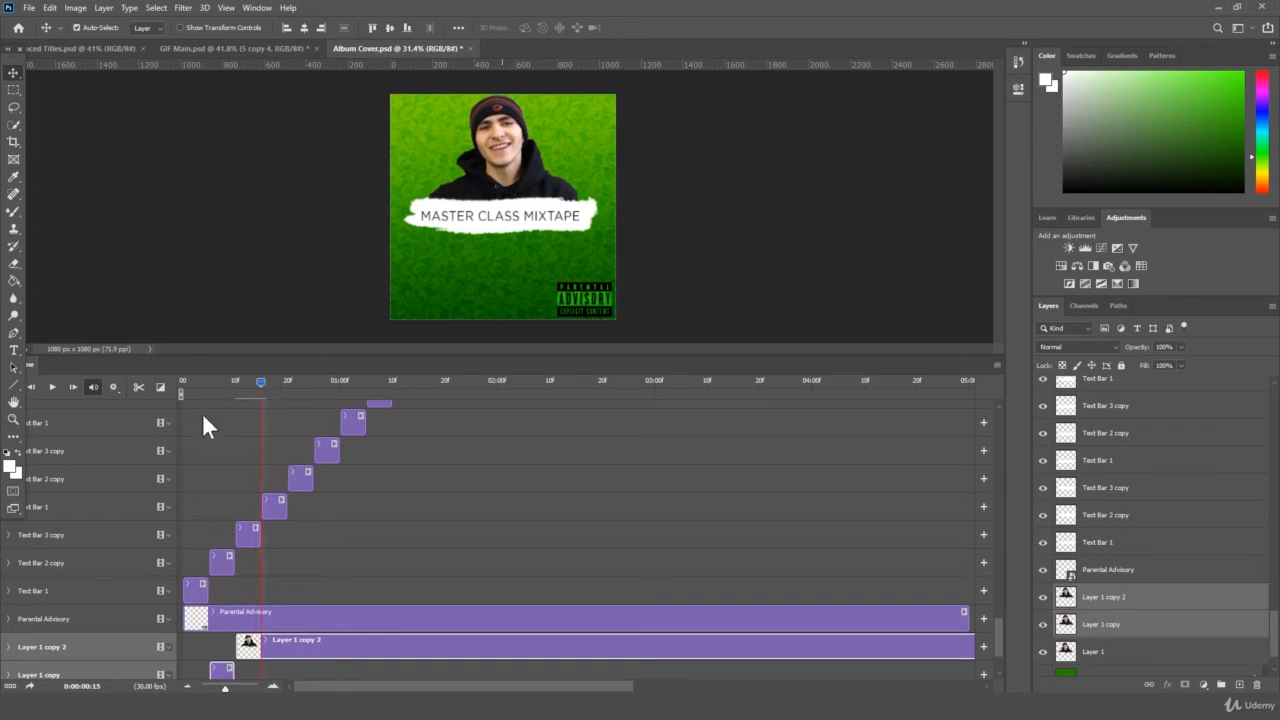
click(138, 385)
click(341, 647)
key(Delete)
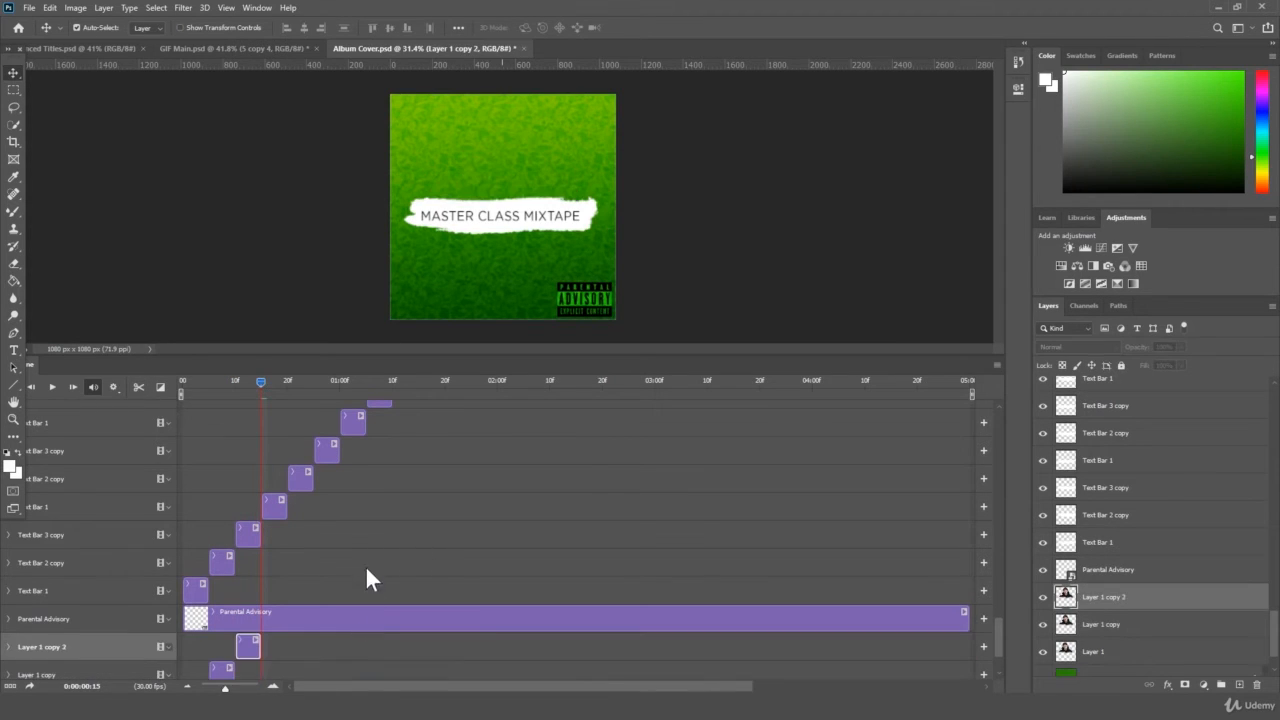
- Scale the man in the third headshot clip down slightly with Free Transform and adjust his position behind the title bar
scroll(365, 565, down, 2)
mouse_move(254, 380)
mouse_down()
mouse_move(149, 391)
mouse_move(242, 383)
mouse_move(190, 393)
mouse_move(251, 398)
mouse_up()
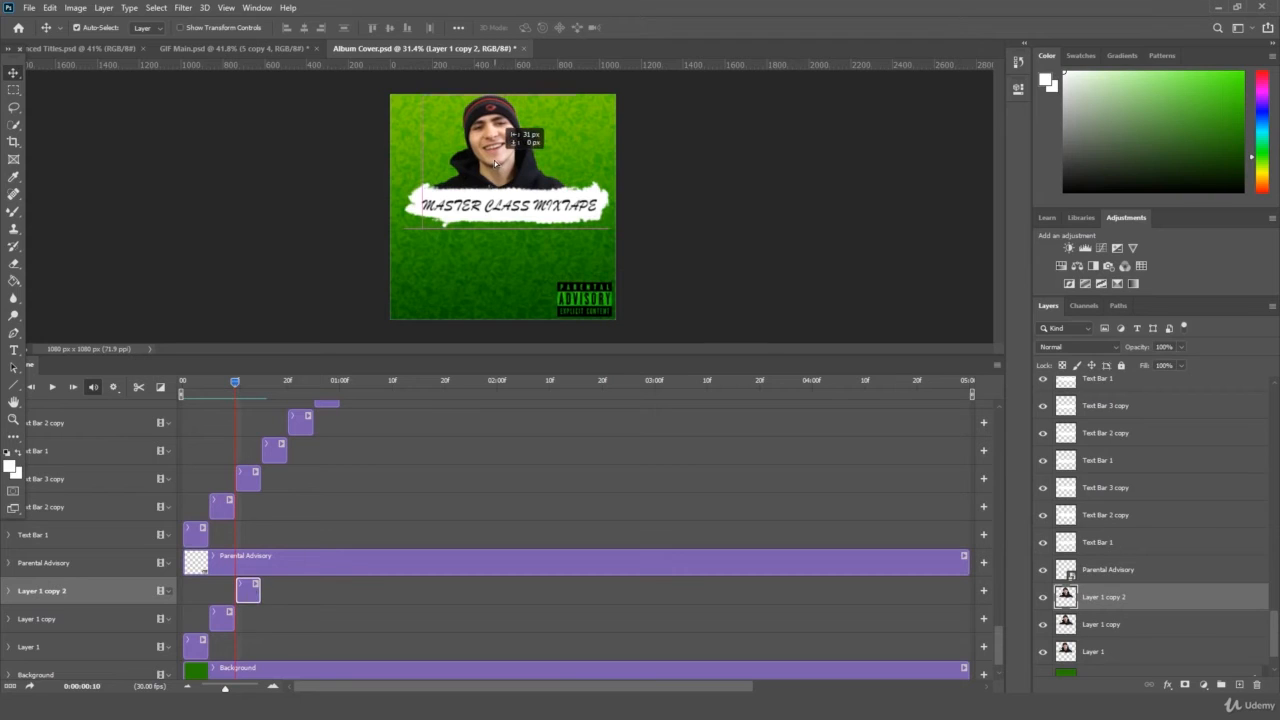
key(z)
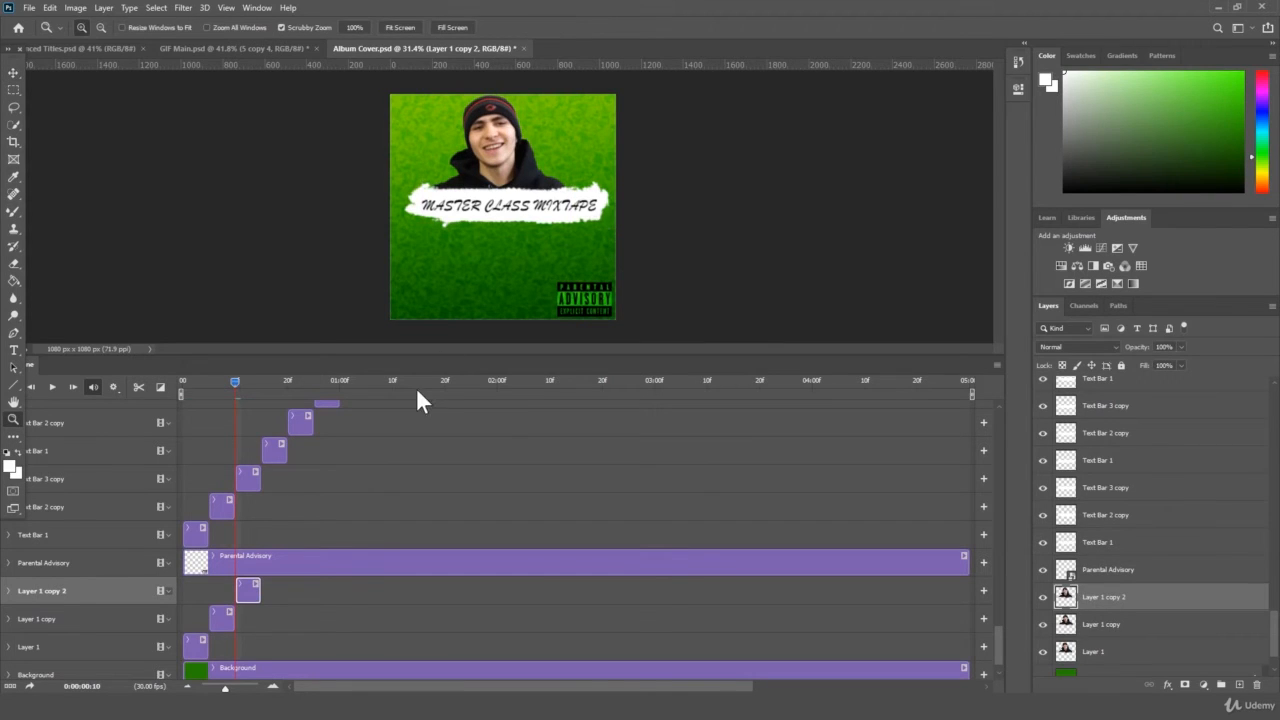
key(ctrl+t)
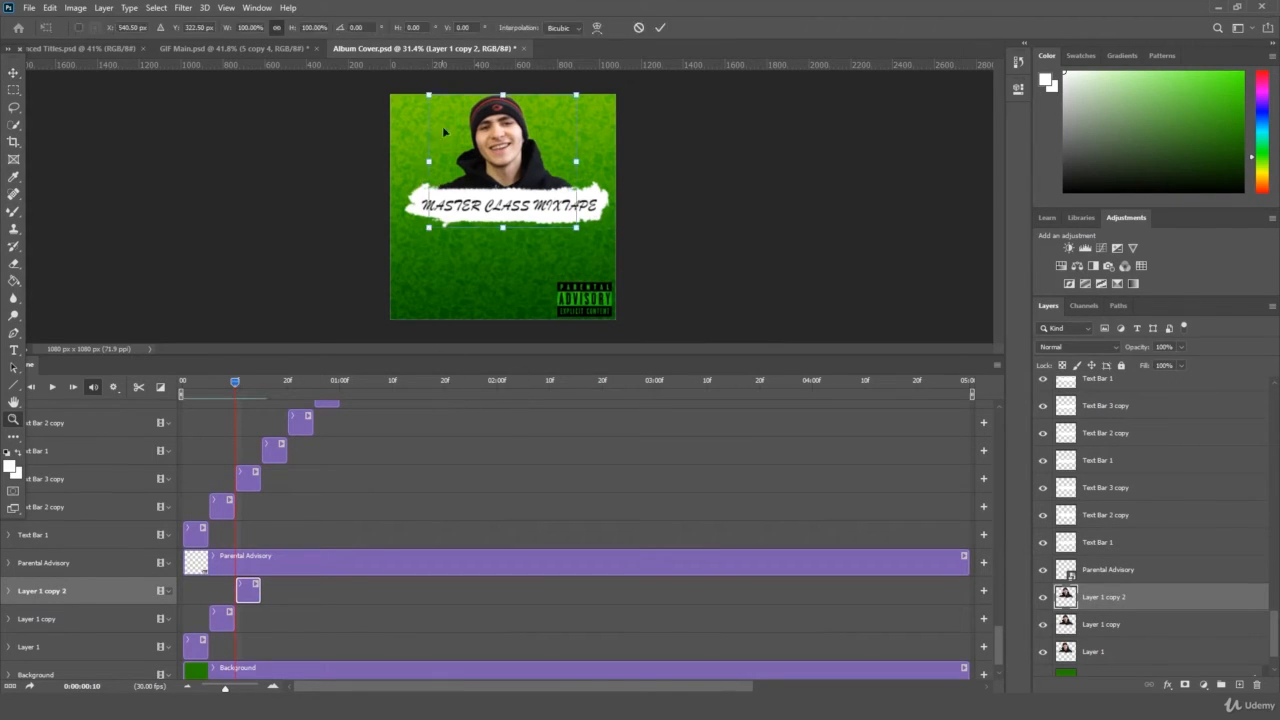
drag(429, 95, 438, 104)
drag(537, 140, 533, 140)
key(Return)
key(z)
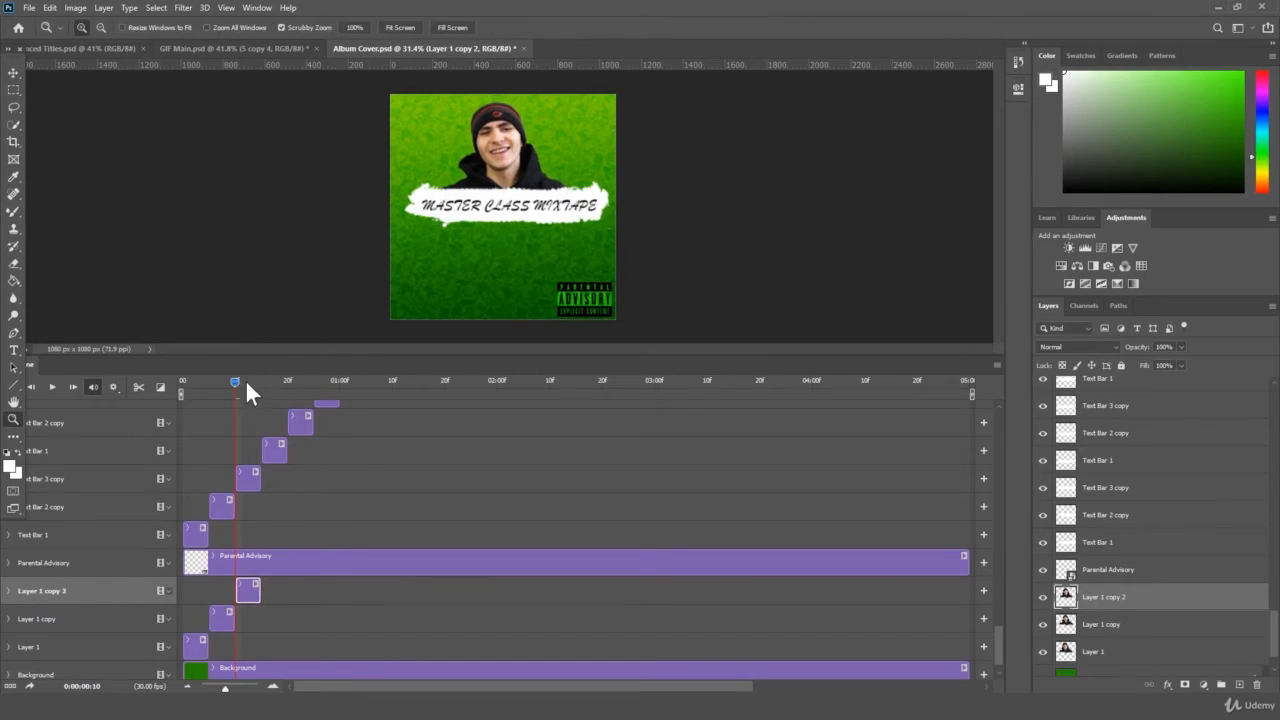
mouse_move(246, 381)
mouse_down()
mouse_move(190, 390)
mouse_move(241, 402)
mouse_up()
click(310, 587)
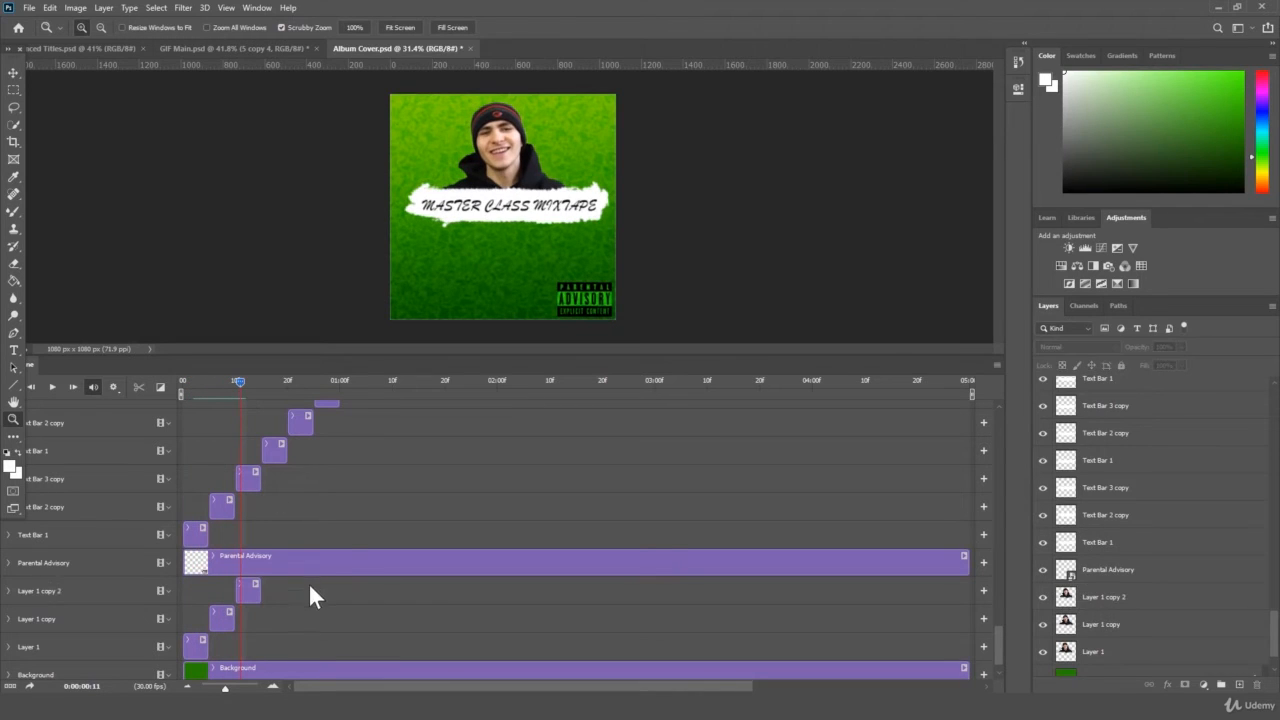
- Duplicate the three headshot clips and place the copies directly after the originals, starting at frame 15
click(168, 646)
shift+click(110, 592)
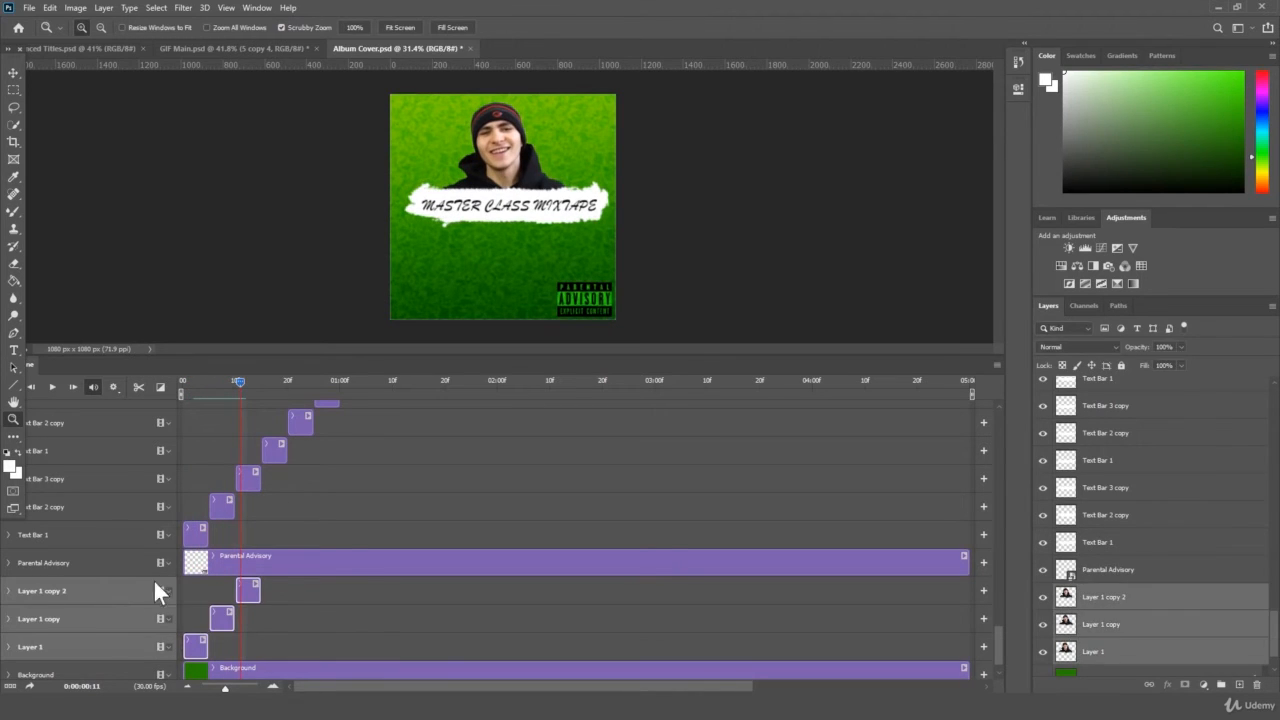
key(ctrl+v)
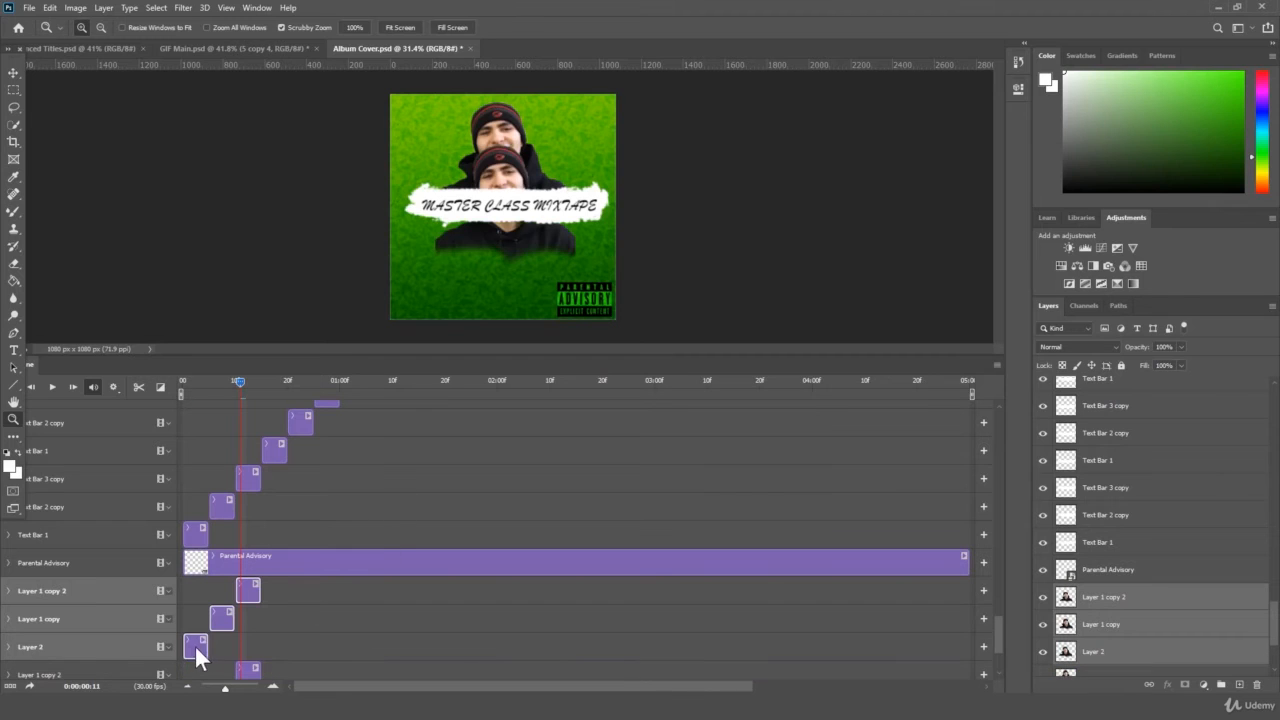
drag(197, 649, 274, 642)
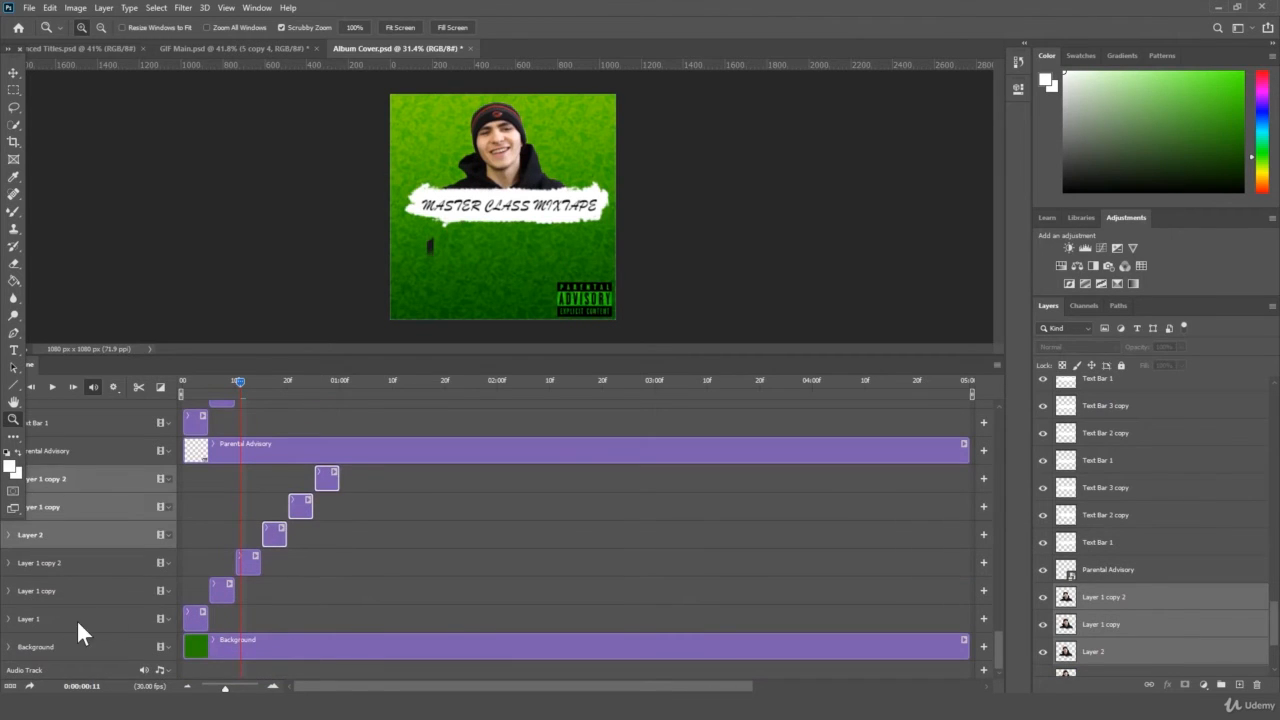
- Duplicate all six headshot clips and place the copies directly after them, starting at the 01:00 mark
click(76, 619)
shift+click(112, 478)
key(ctrl+j)
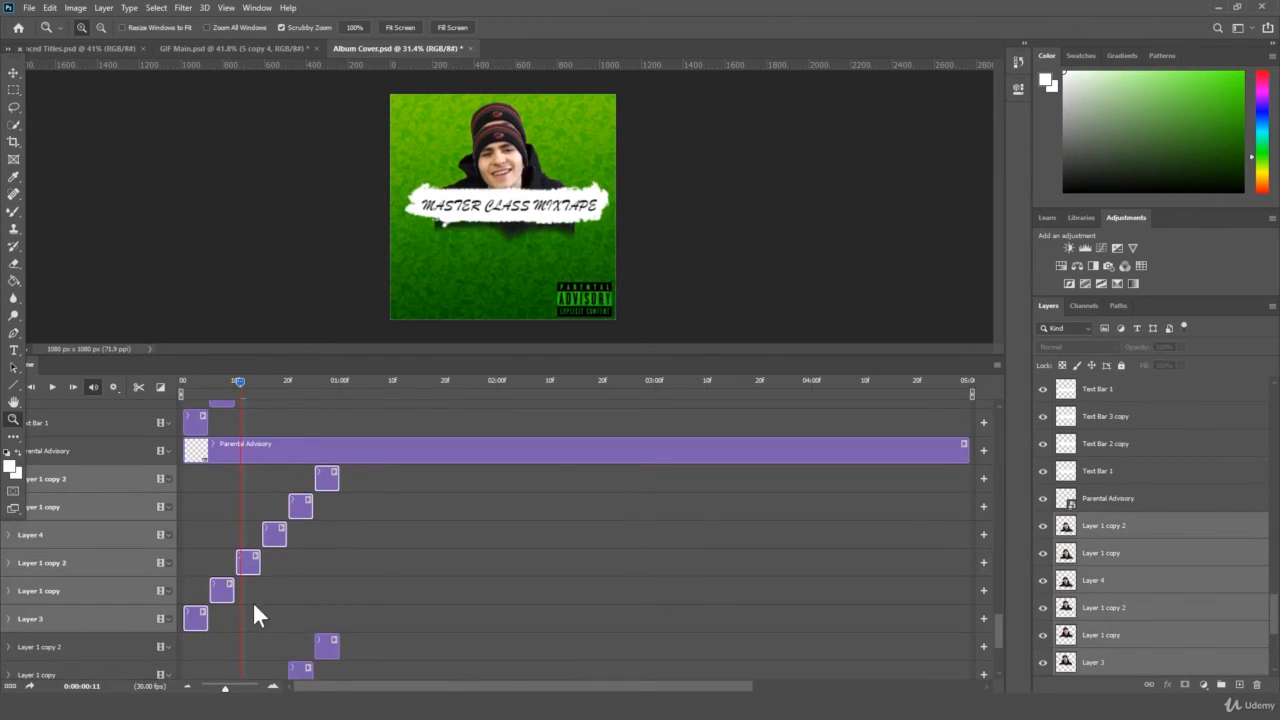
drag(199, 614, 355, 614)
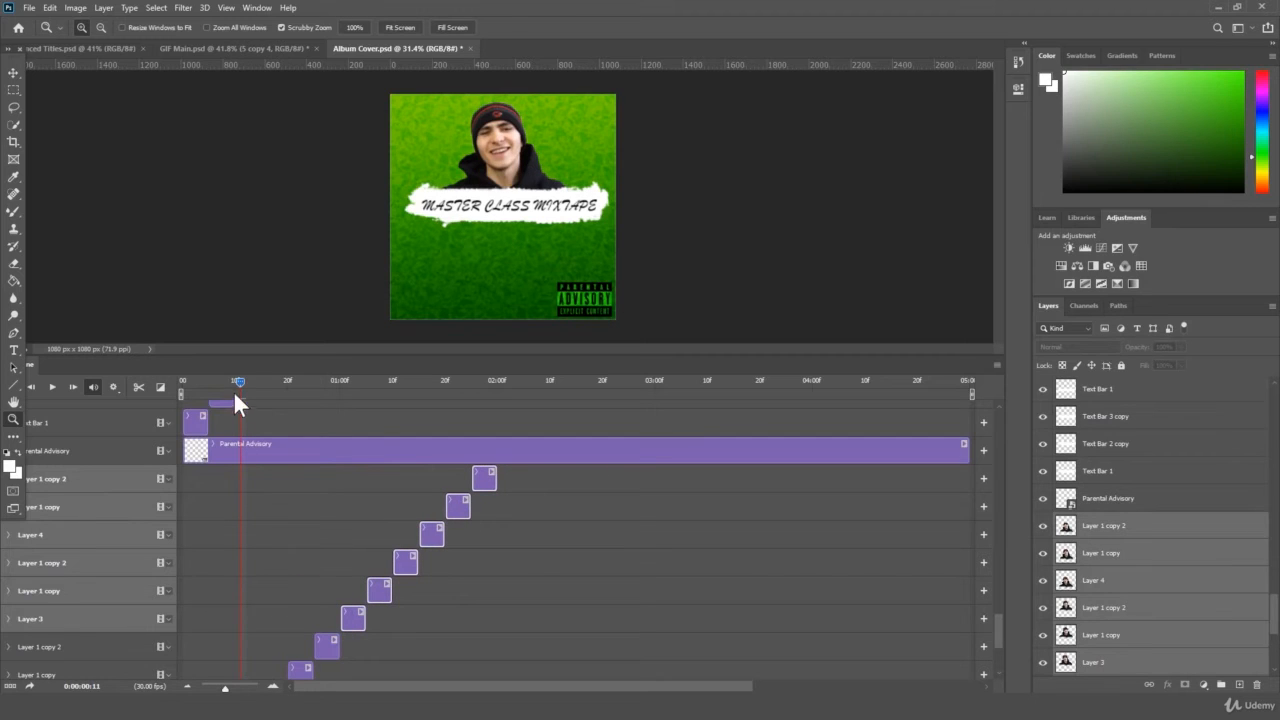
- Play the animation from the start to check the headshot's position across the duplicated clips
drag(240, 382, 158, 383)
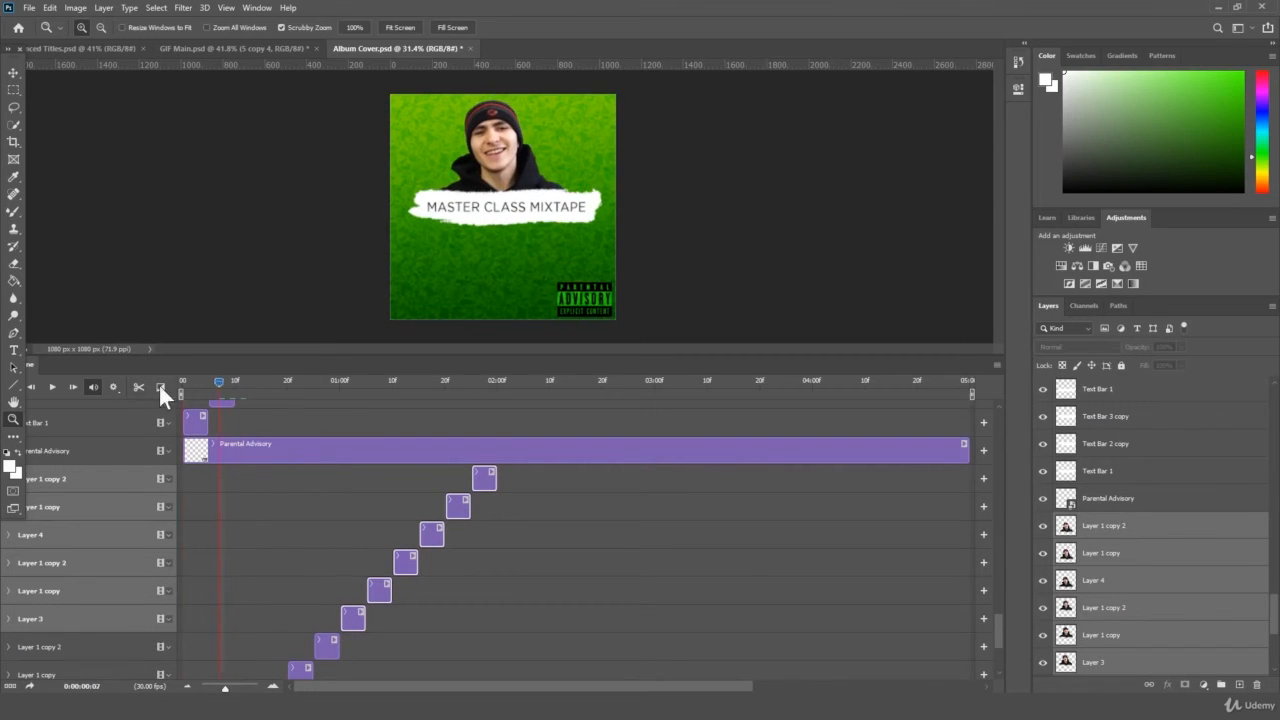
click(53, 388)
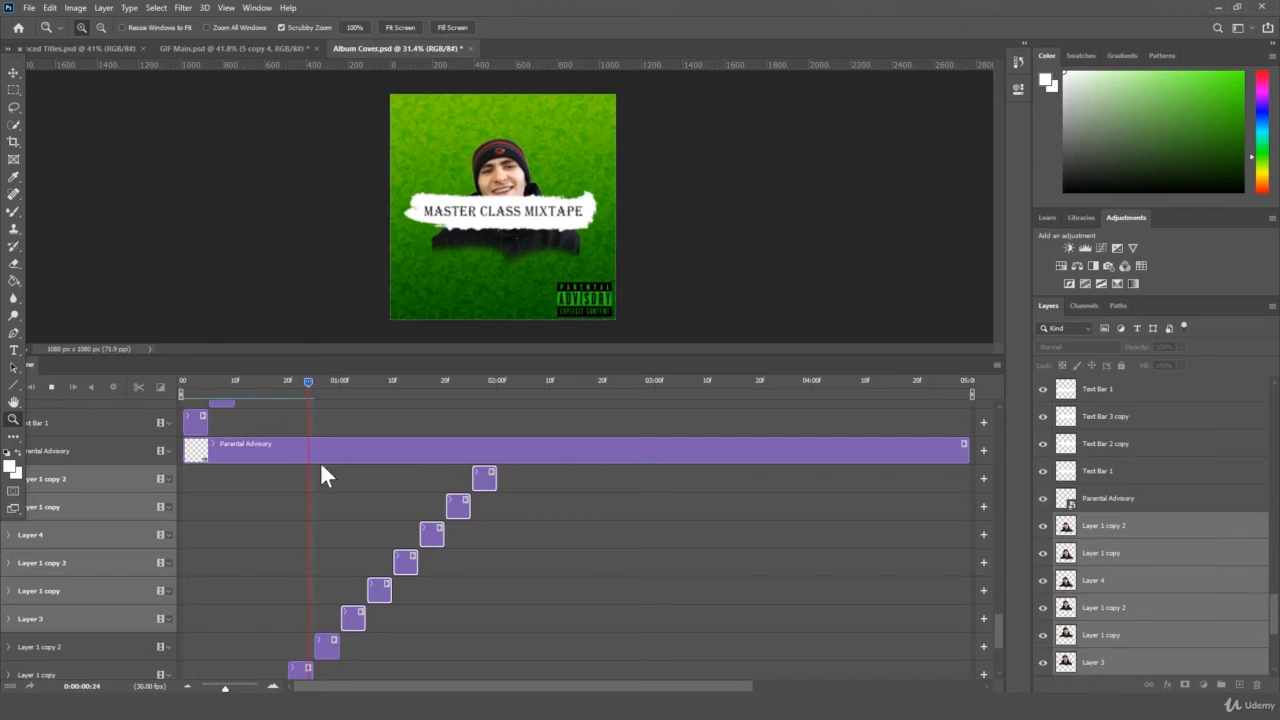
drag(379, 380, 266, 396)
- Move the man up above the title bar in the fourth, fifth and sixth headshot clips
scroll(520, 555, down, 2)
click(276, 590)
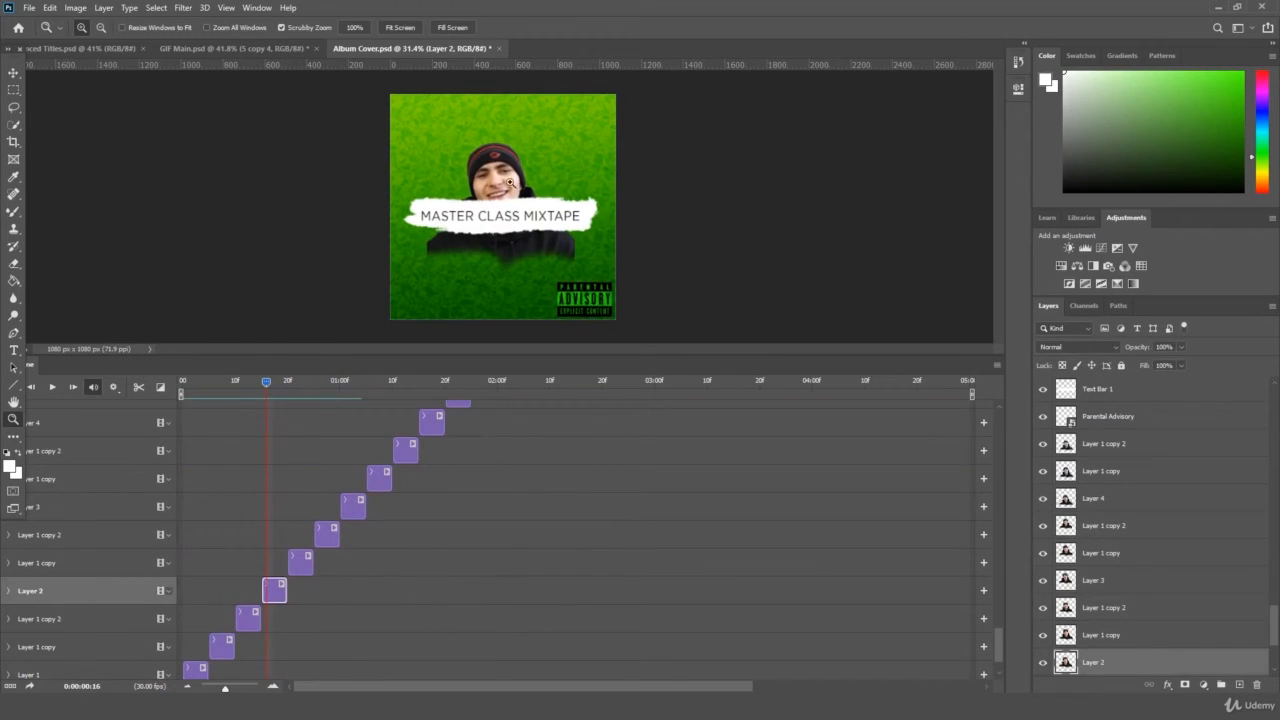
key(v)
drag(512, 190, 511, 126)
click(308, 386)
click(301, 560)
click(325, 381)
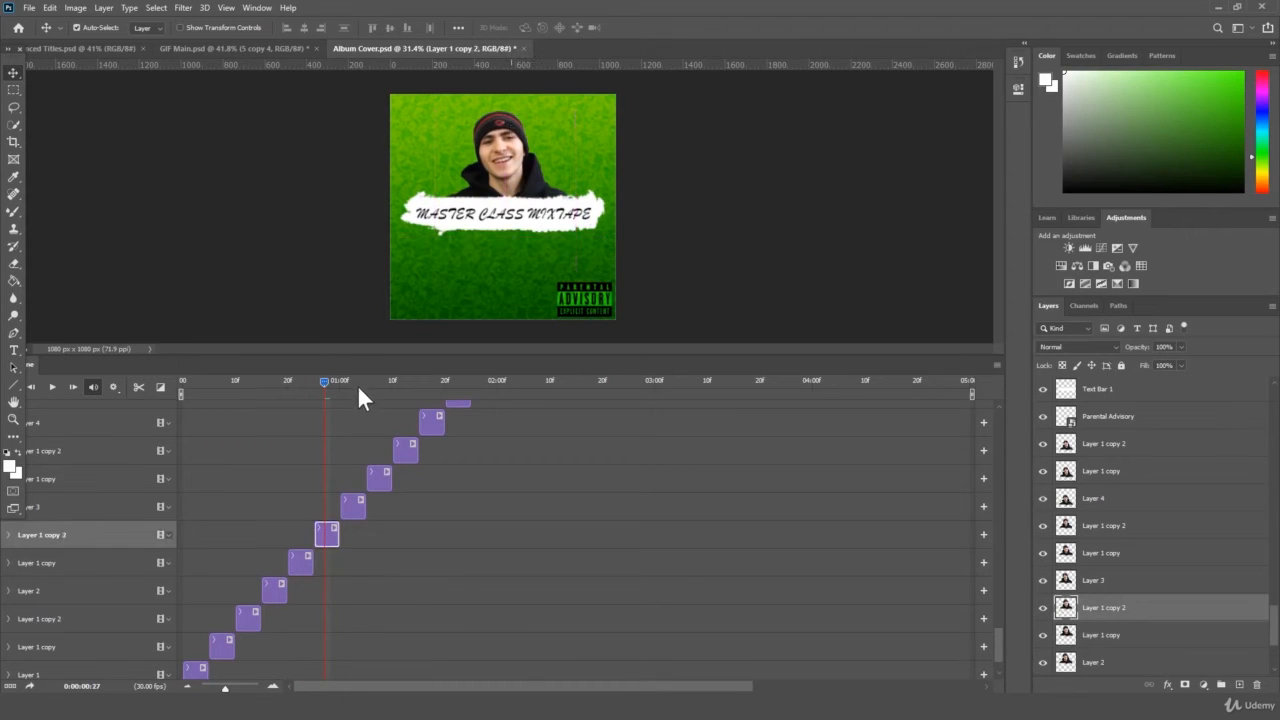
- Dock the detached Timeline panel back below the canvas and enlarge it to show the clip tracks
drag(349, 373, 351, 379)
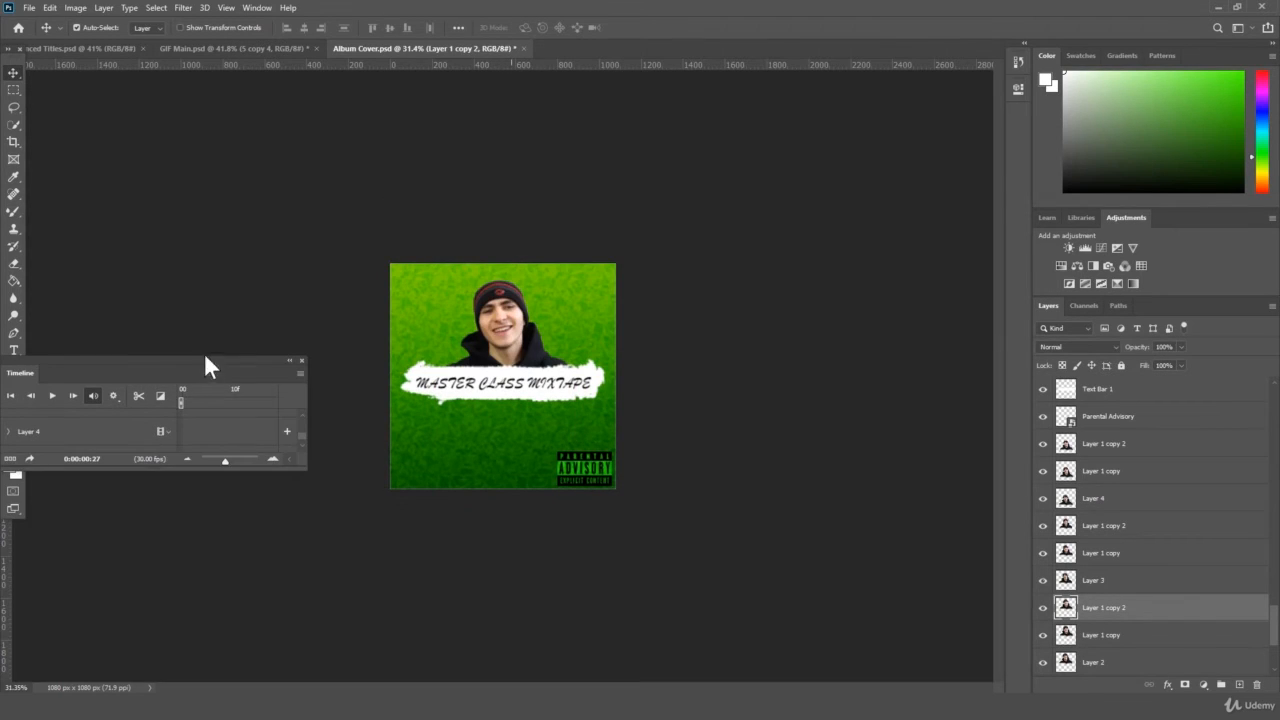
drag(236, 362, 603, 688)
drag(586, 594, 607, 333)
- Move the man up above the title bar in the seventh headshot clip
drag(327, 366, 344, 361)
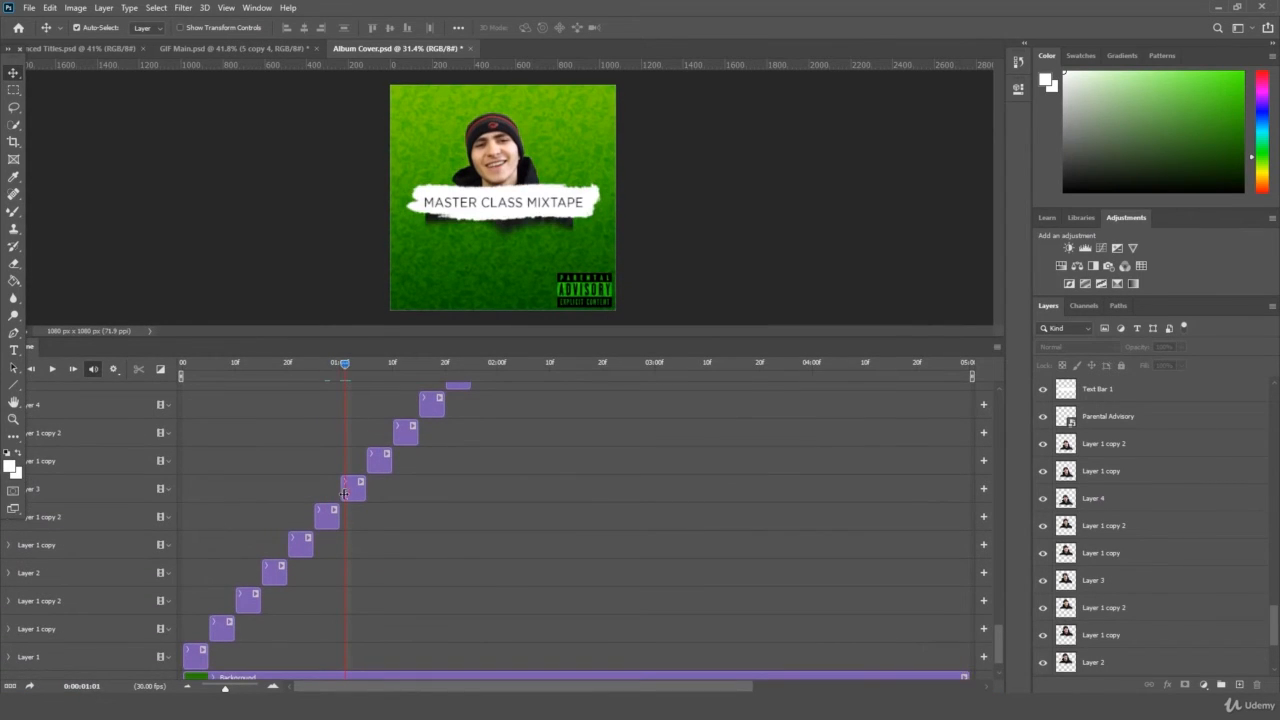
click(498, 188)
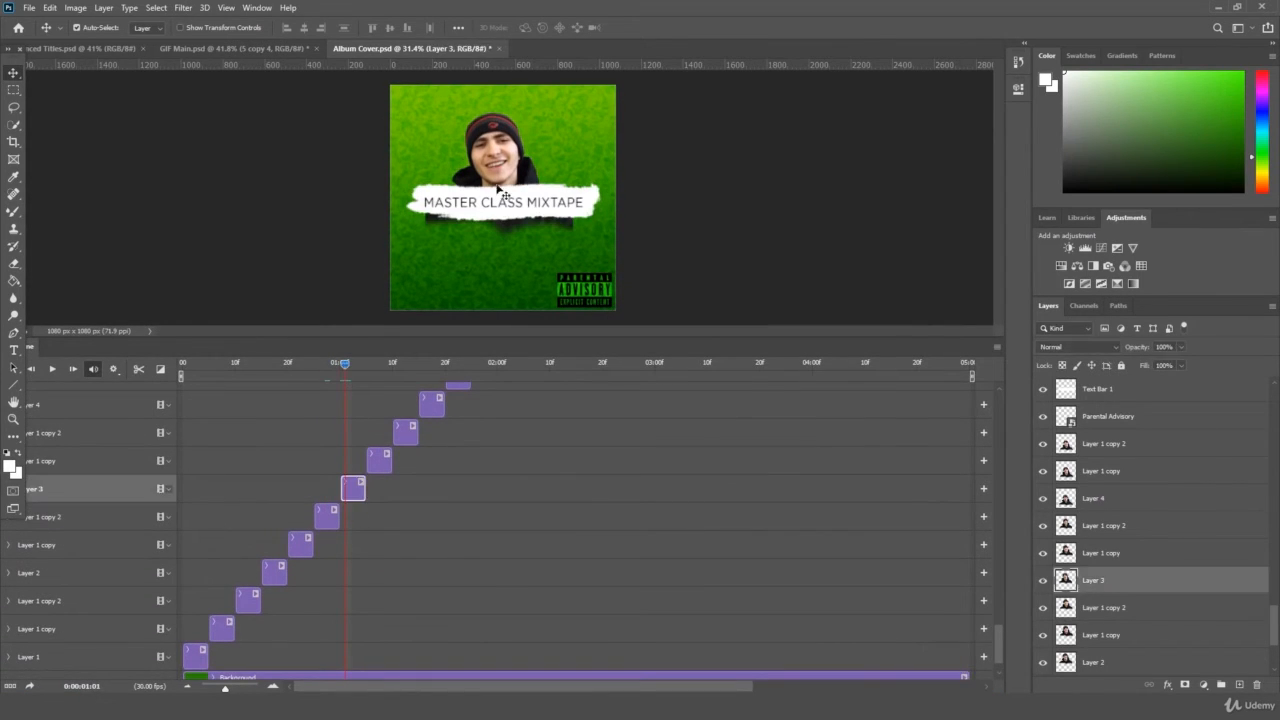
- Delete the last five headshot clips, keeping only the first seven
click(377, 366)
click(382, 450)
scroll(424, 440, up, 3)
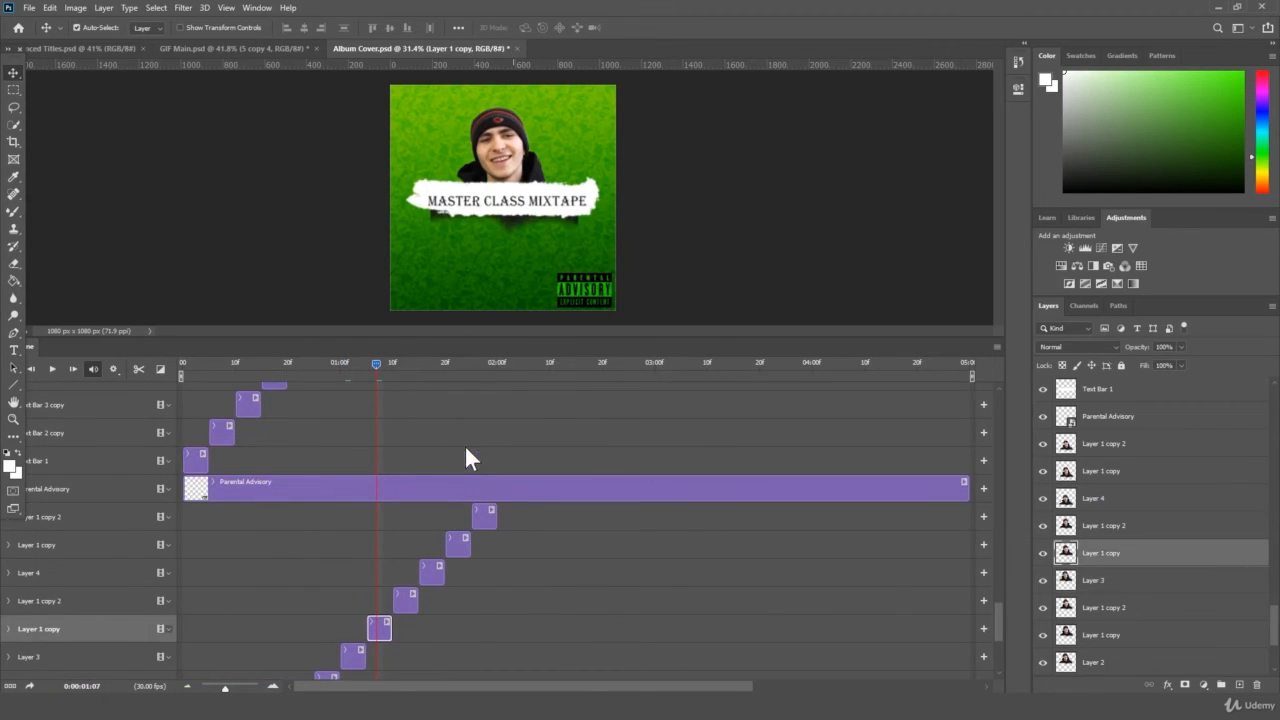
shift+click(480, 512)
key(Delete)
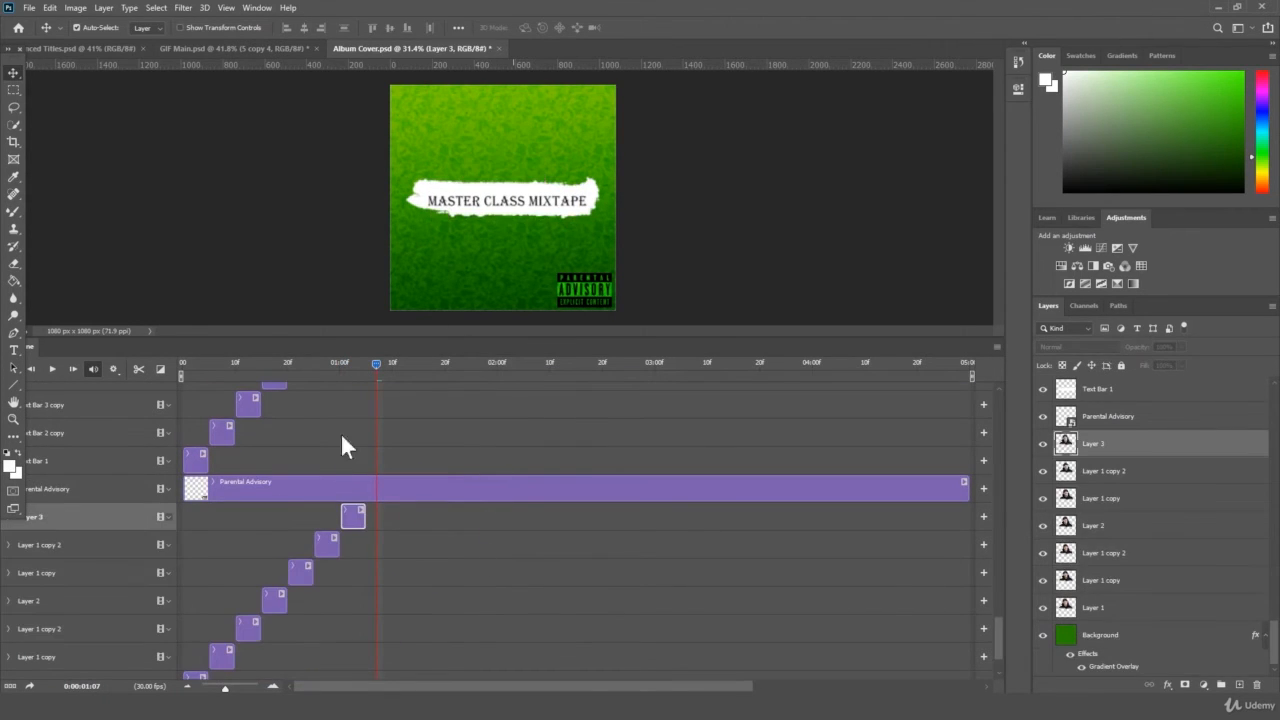
- Duplicate the fifth, sixth and seventh headshot clips and place the copies directly after the seventh clip
drag(340, 368, 299, 399)
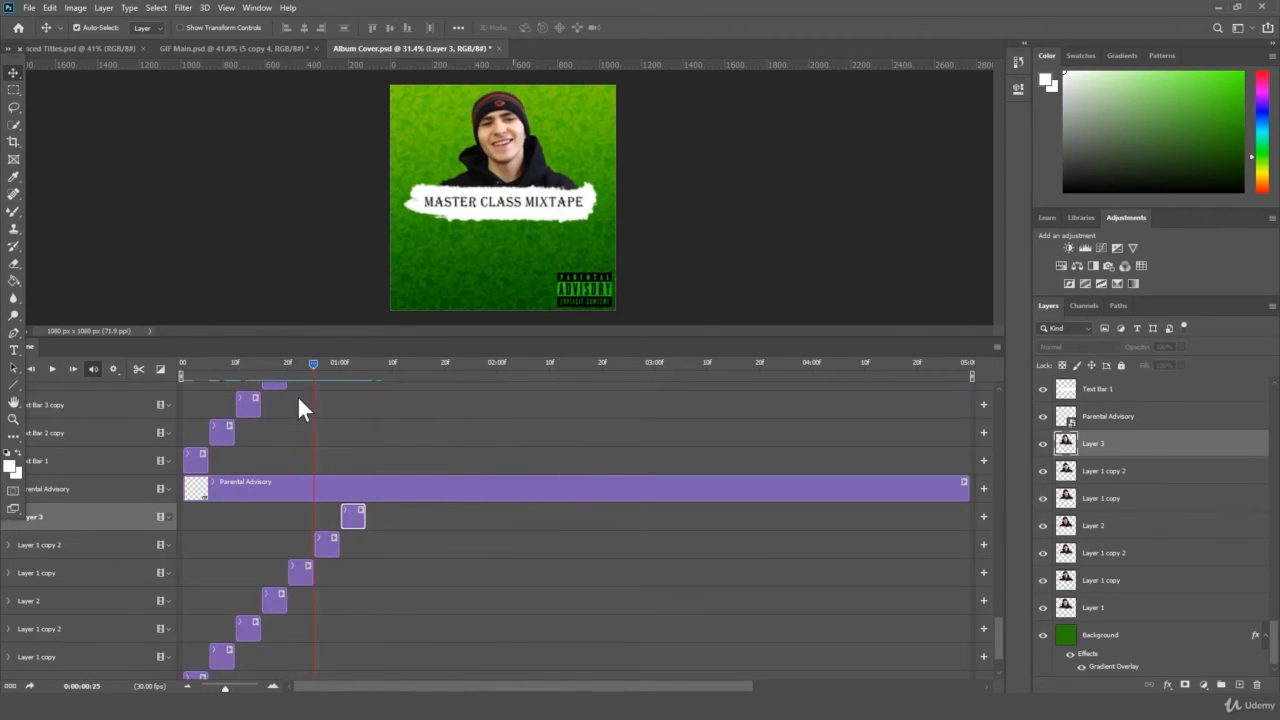
click(303, 575)
shift+click(347, 522)
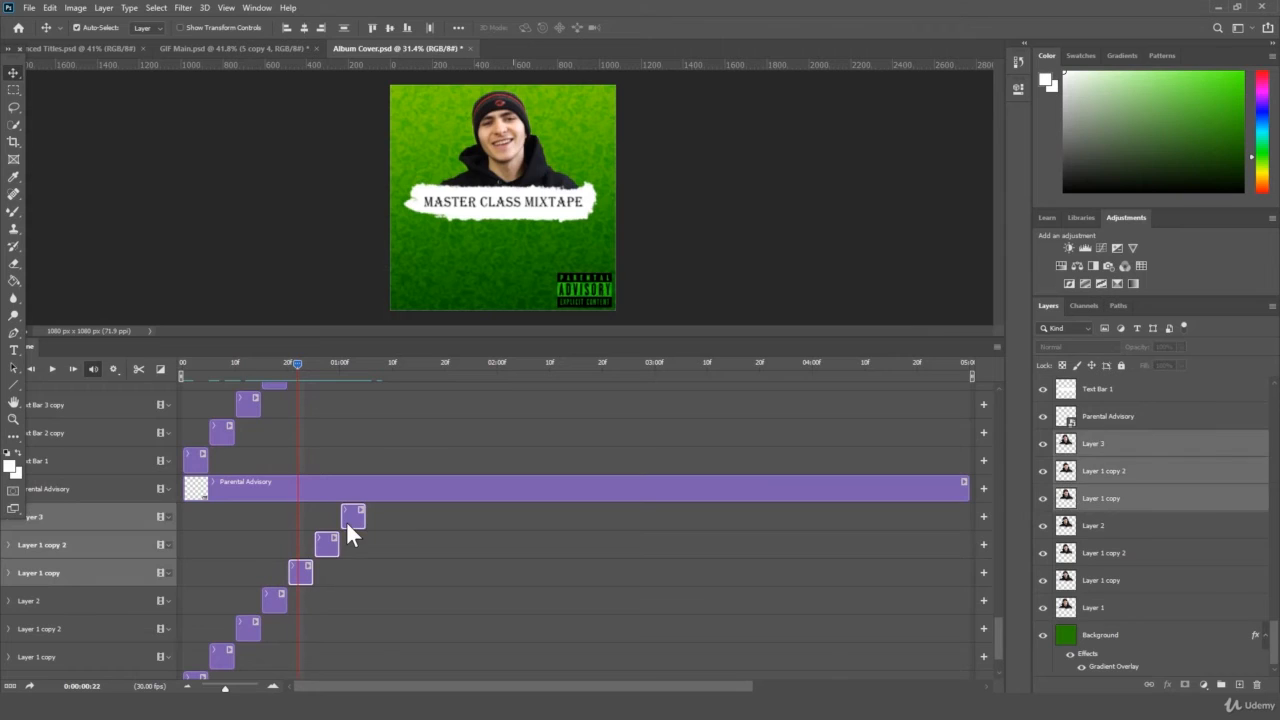
scroll(356, 576, down, 2)
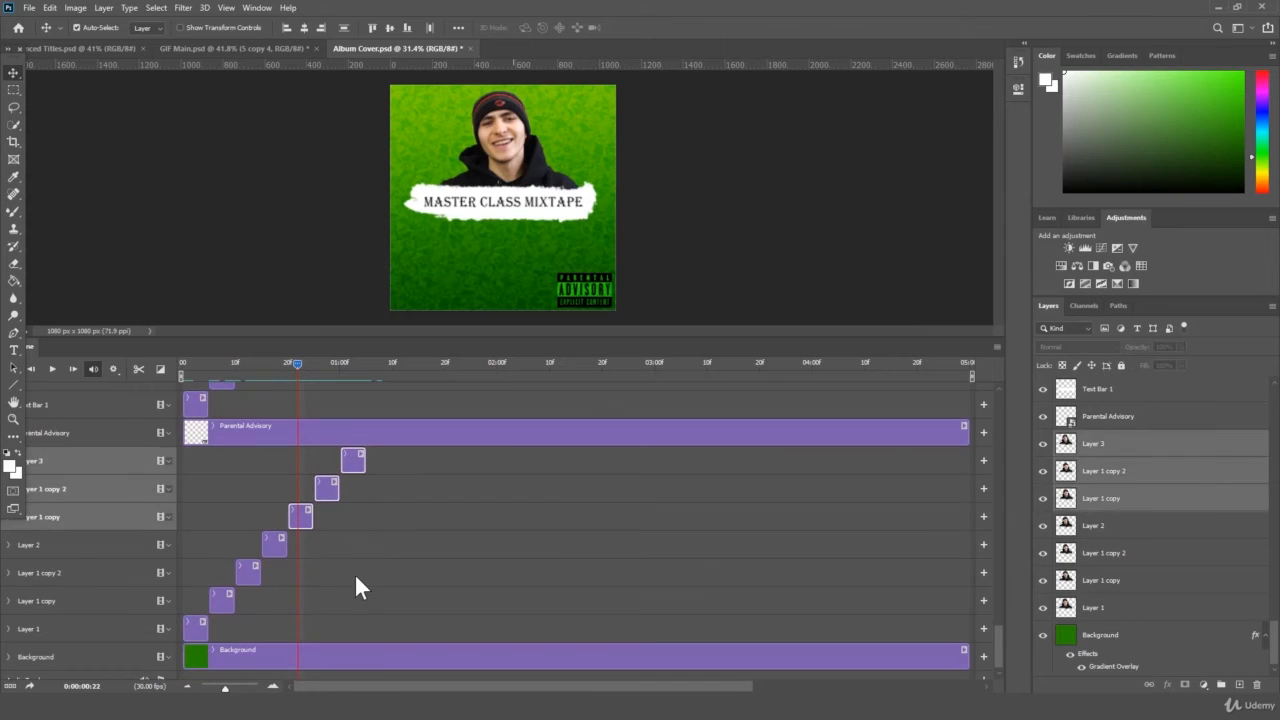
click(280, 544)
shift+click(327, 494)
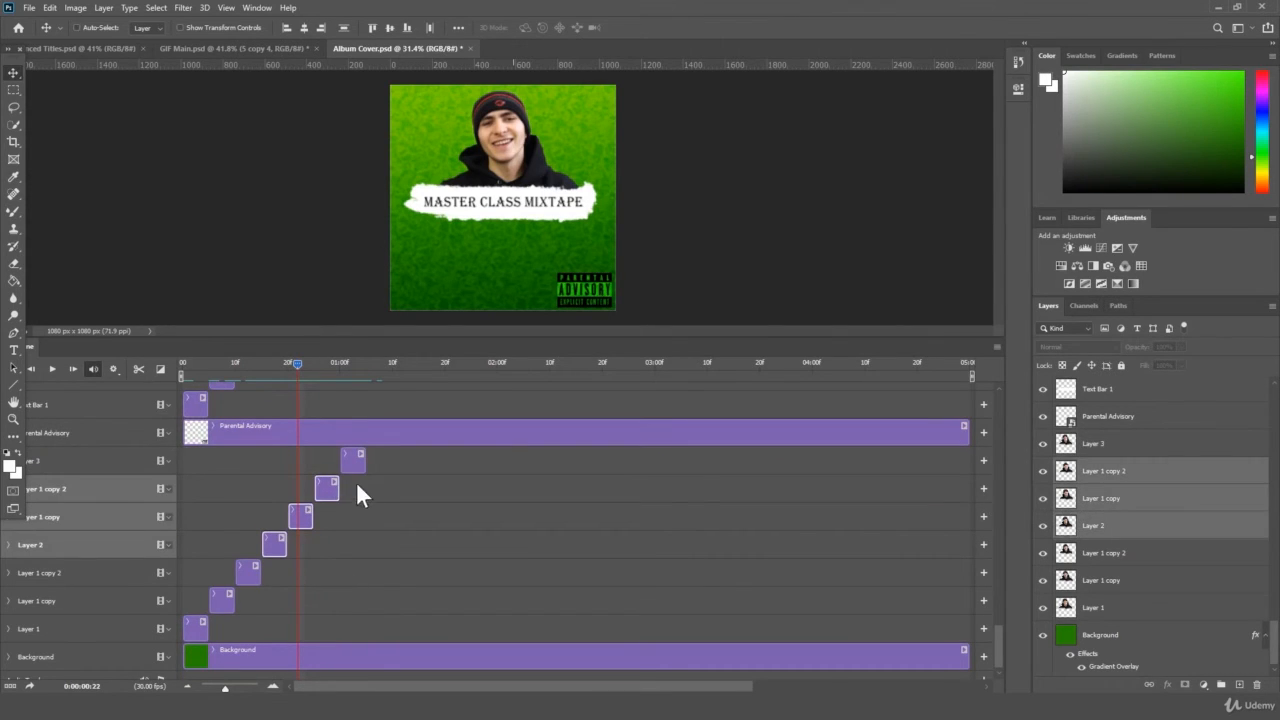
click(354, 477)
click(302, 510)
shift+click(357, 458)
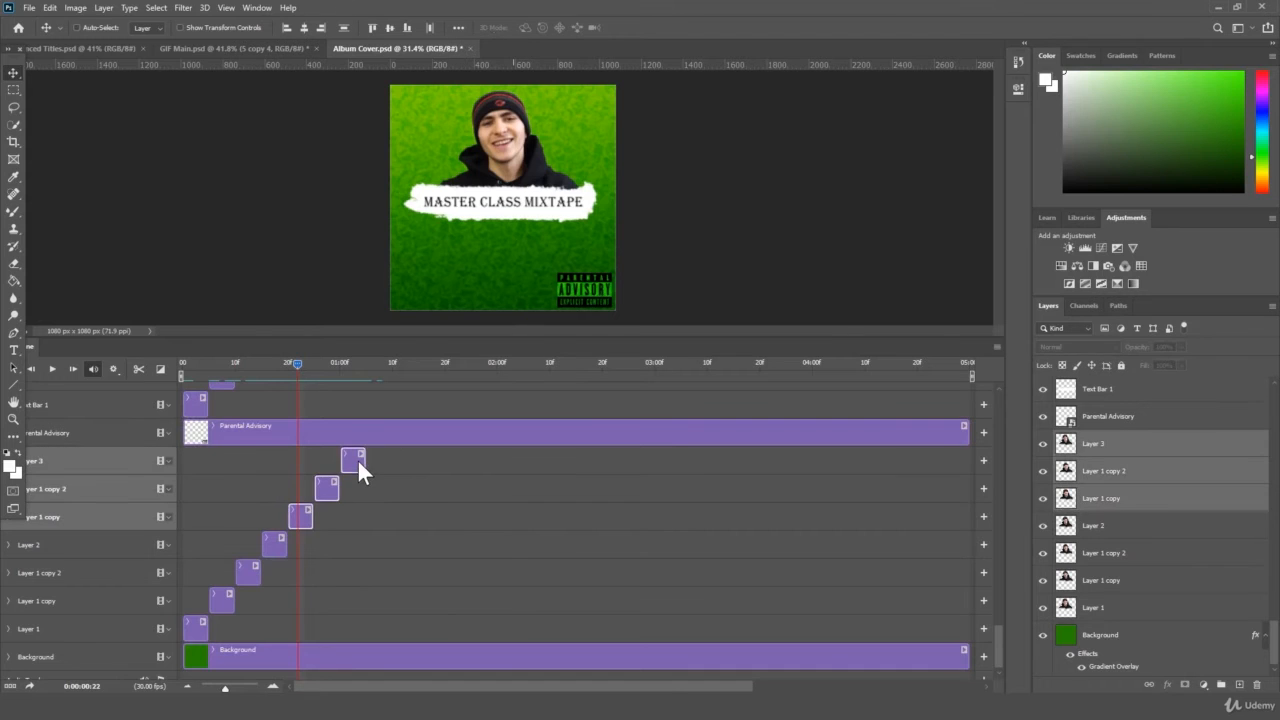
key(ctrl+c)
key(ctrl+v)
drag(191, 517, 373, 518)
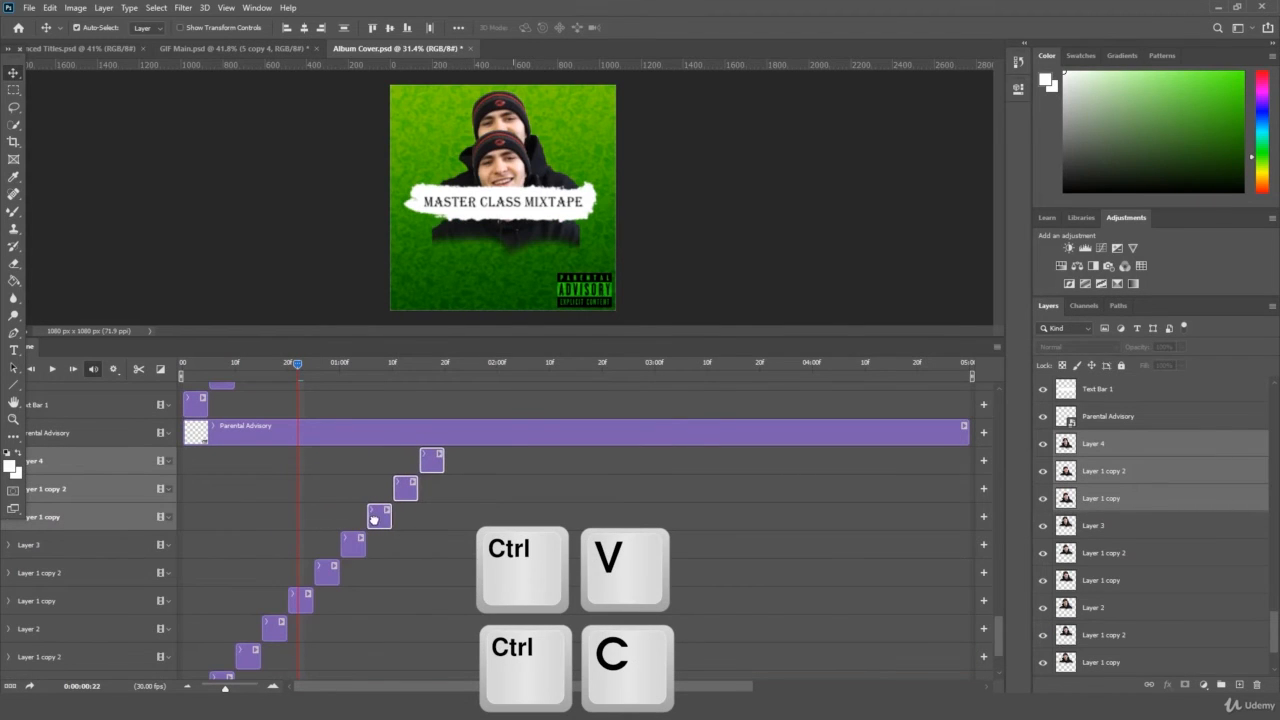
- Delete the three headshot copies placed after the seventh clip
drag(320, 368, 397, 409)
click(405, 532)
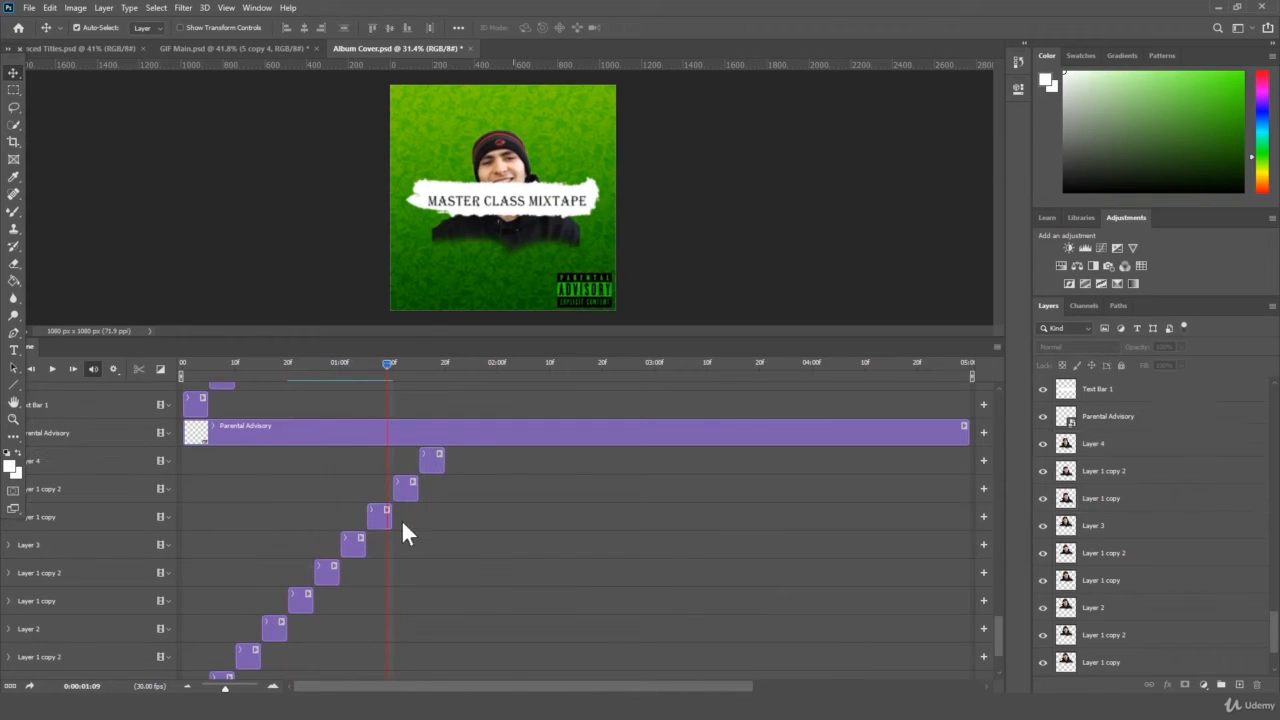
click(380, 517)
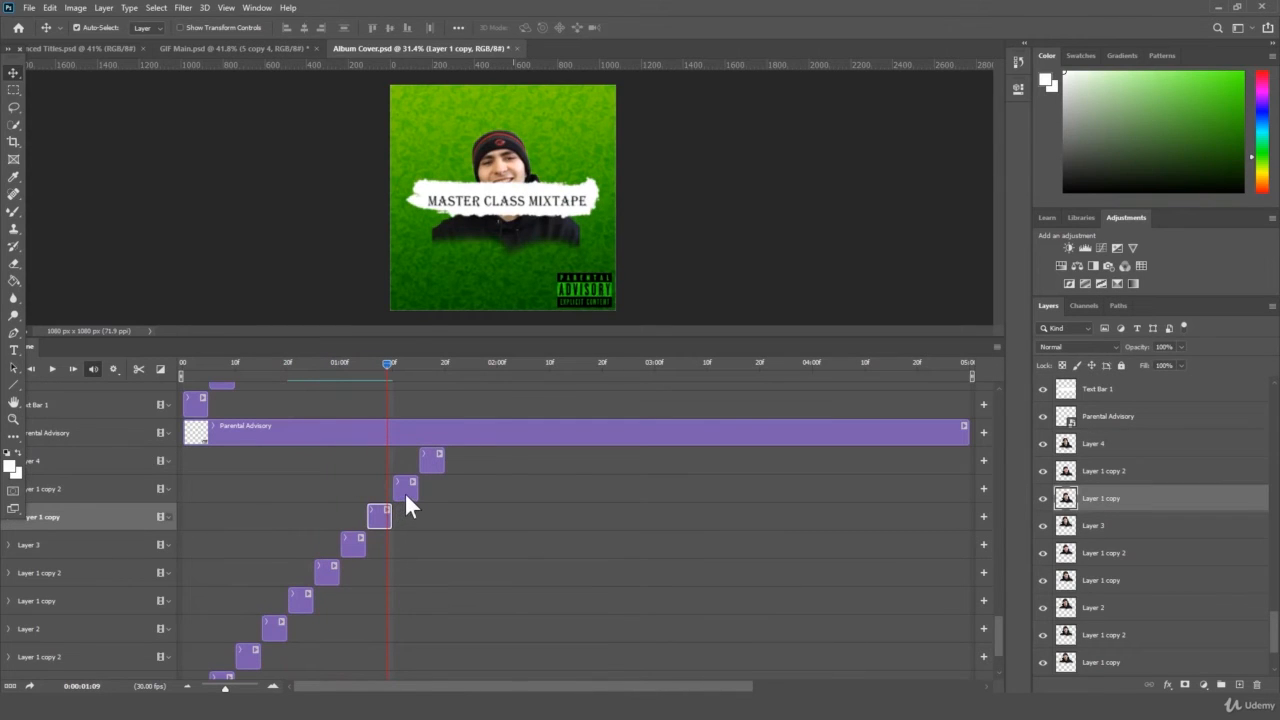
key(Delete)
key(Delete)
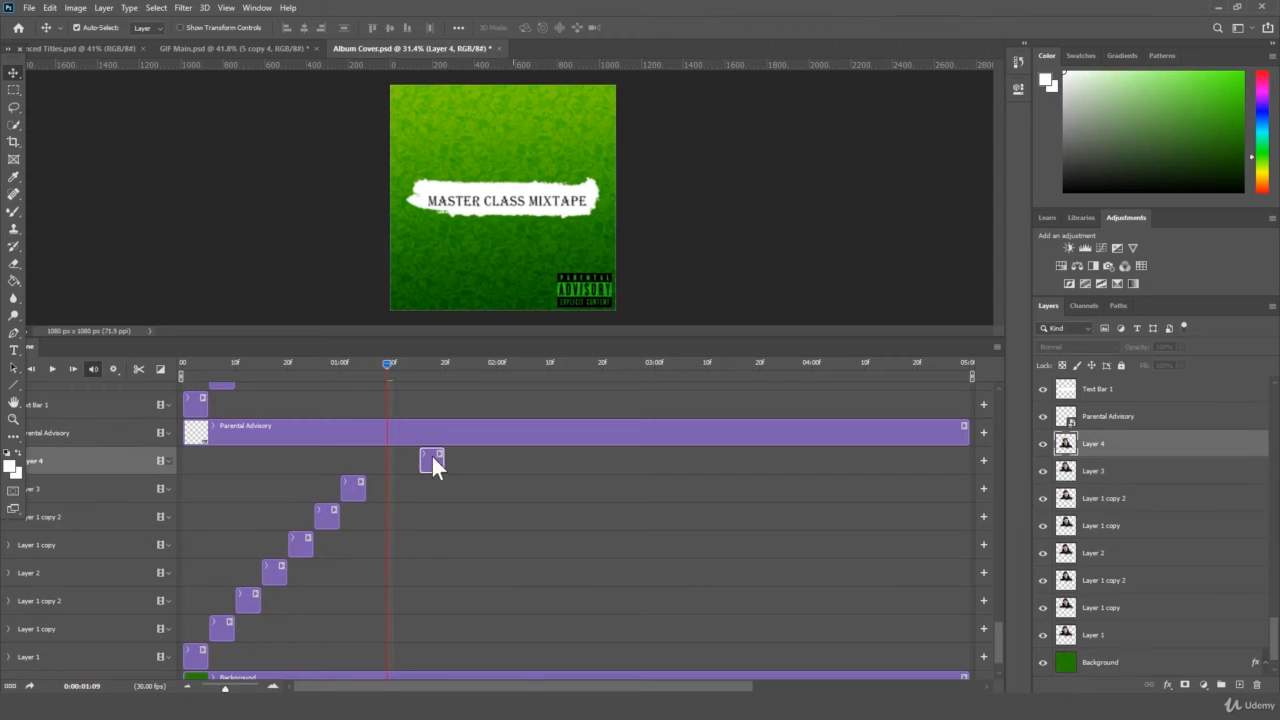
key(Delete)
- Extend the seventh headshot clip to the 05:00 mark and split it at 0:00:01:05
click(346, 368)
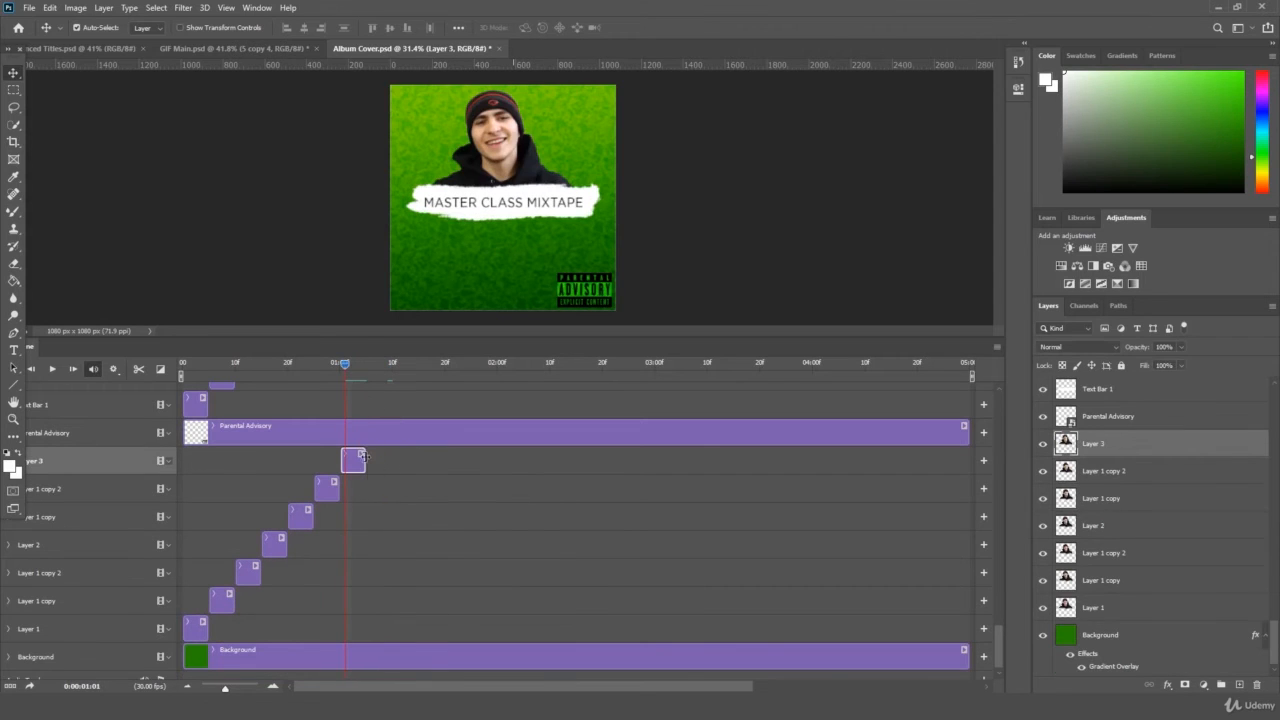
drag(366, 460, 854, 460)
drag(234, 364, 252, 366)
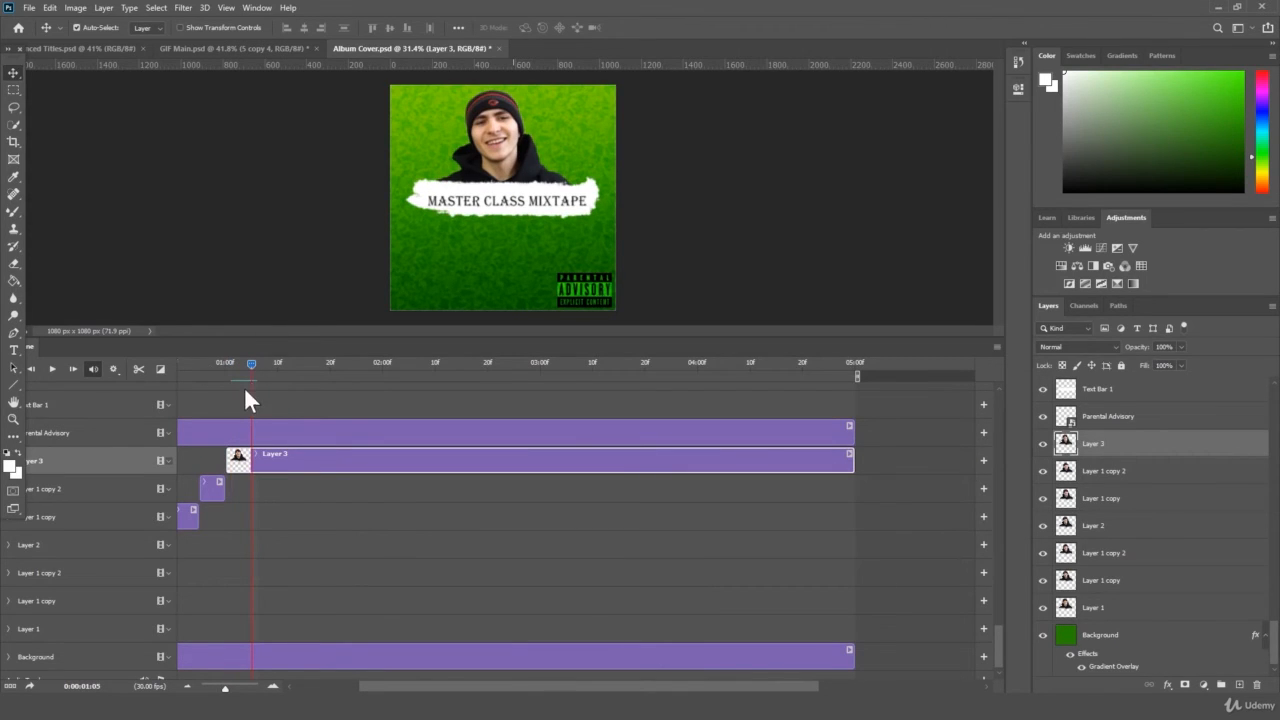
mouse_move(254, 362)
mouse_down()
mouse_move(272, 361)
mouse_move(240, 367)
mouse_move(251, 367)
mouse_up()
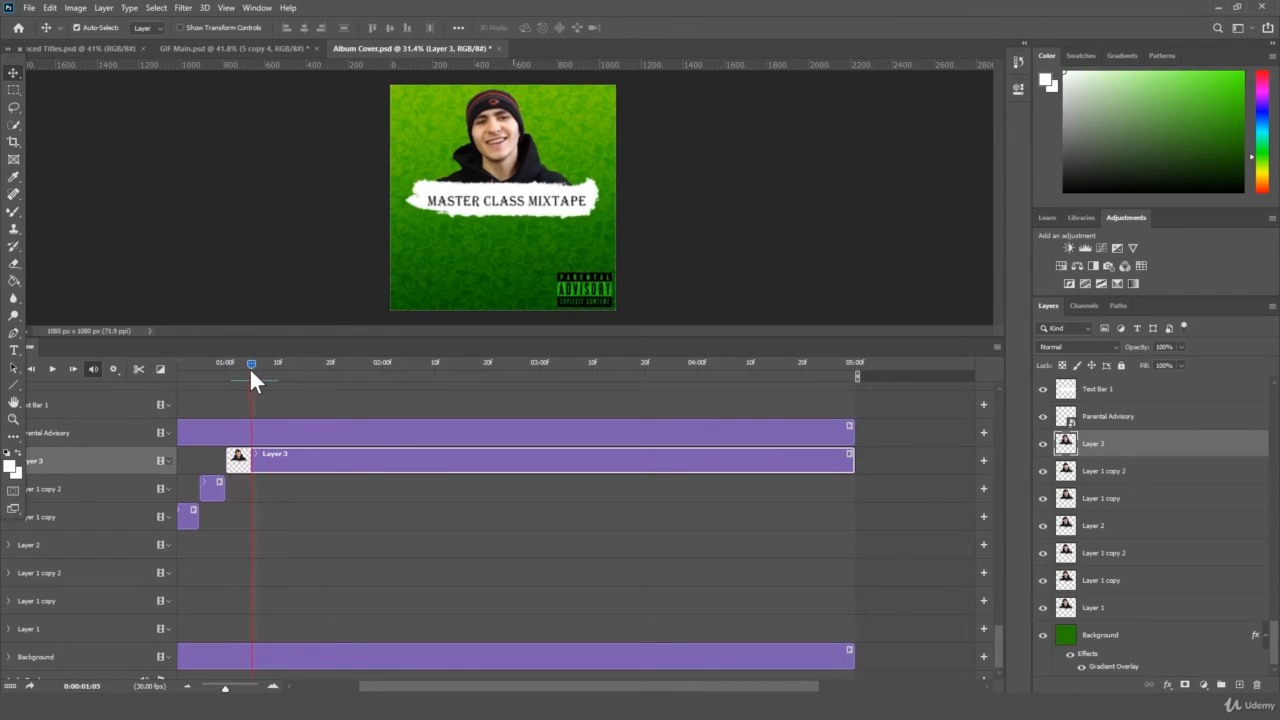
click(137, 369)
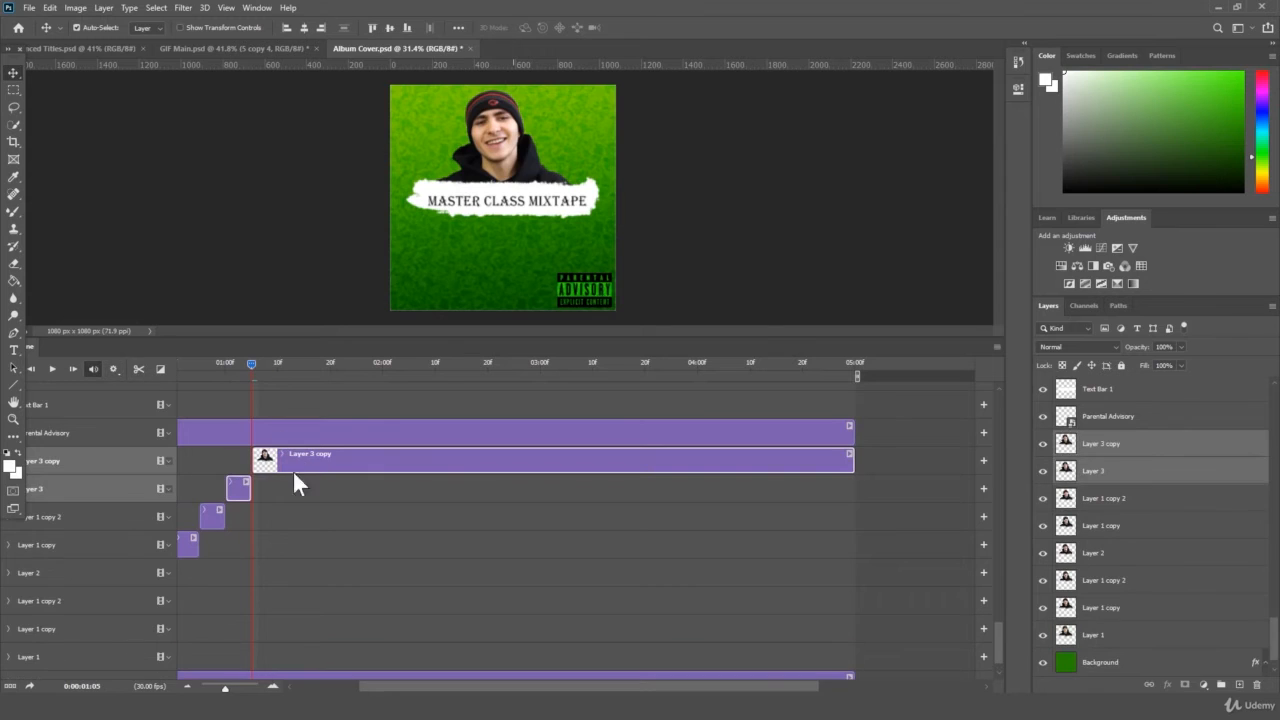
- Try scaling the headshot in the split clips to about 98% and shifting it slightly sideways
drag(251, 362, 278, 381)
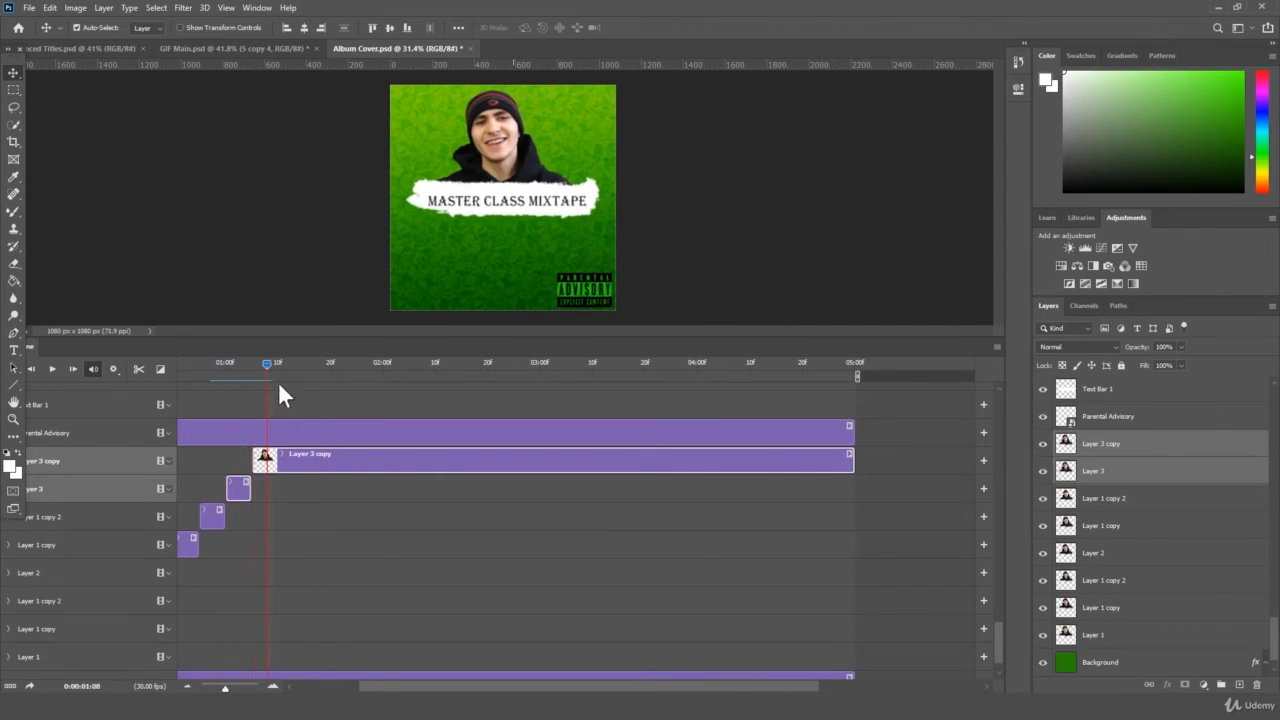
key(ctrl+t)
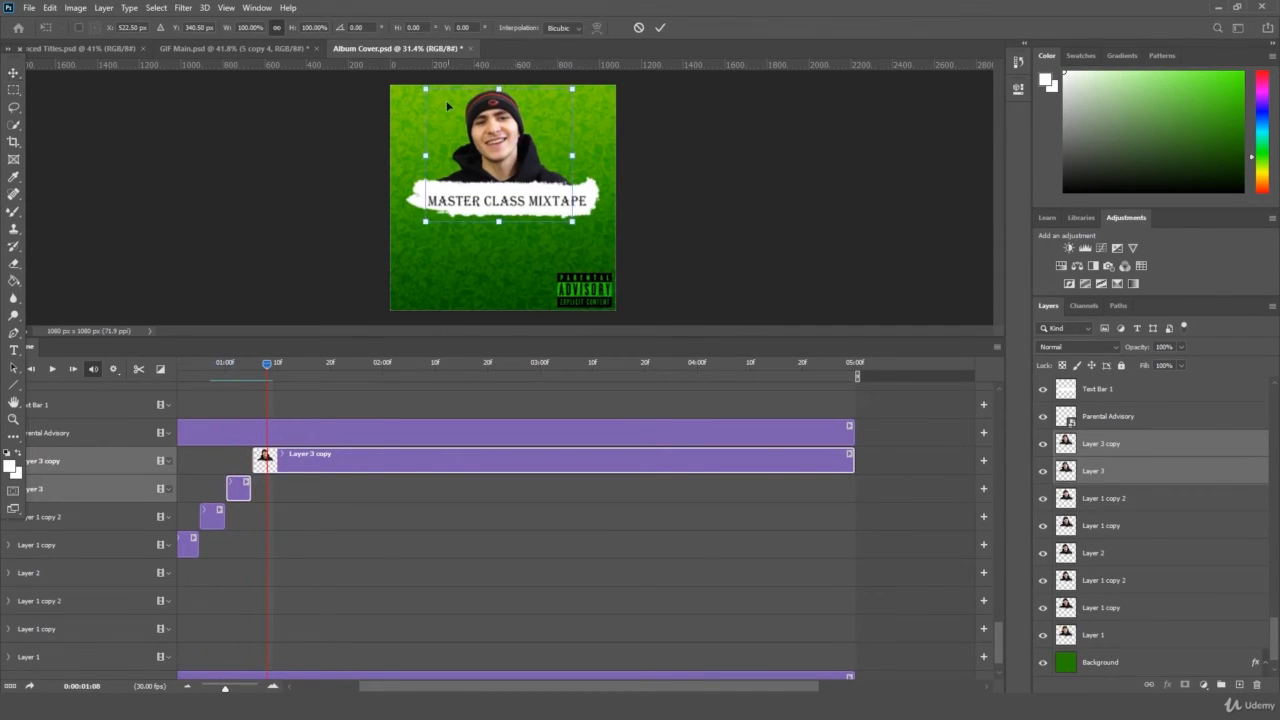
drag(426, 89, 429, 92)
drag(520, 141, 530, 136)
key(Return)
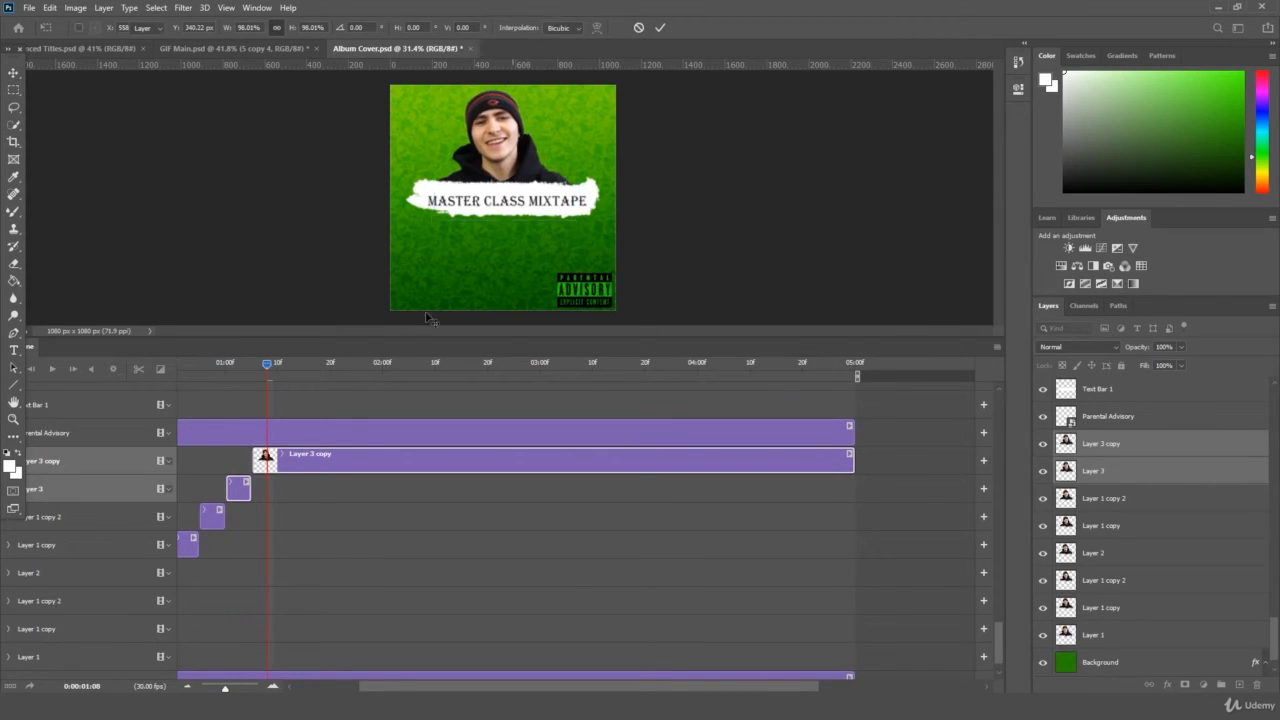
mouse_move(264, 363)
mouse_down()
mouse_move(238, 361)
mouse_move(262, 363)
mouse_up()
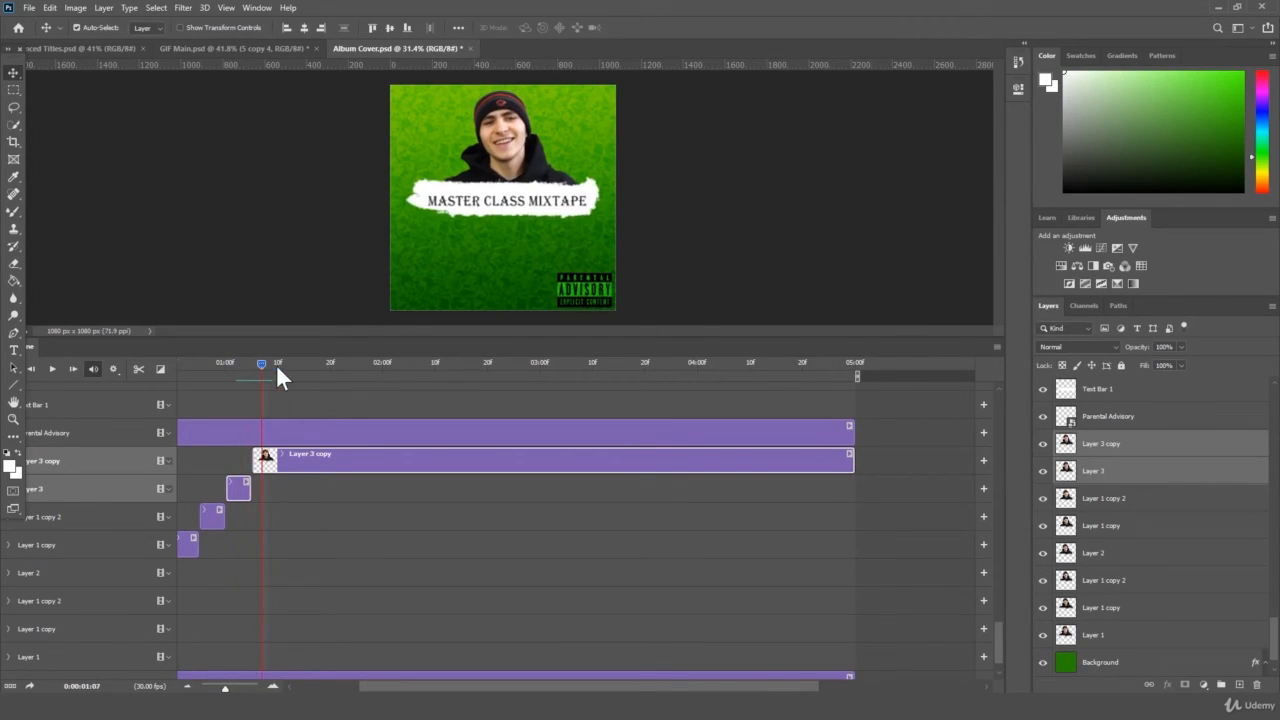
key(Left)
key(Left)
- Play the animation from near the start to check the headshot's movement
scroll(425, 565, left, 3)
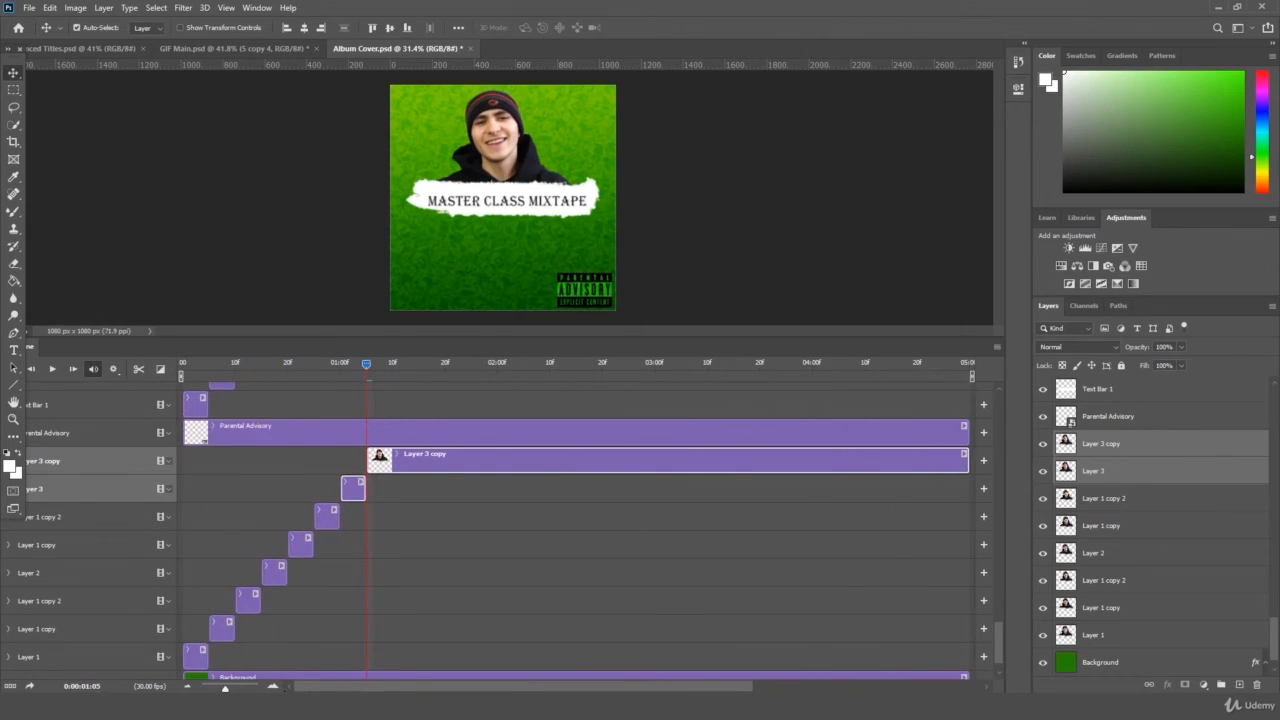
click(439, 544)
drag(363, 363, 181, 363)
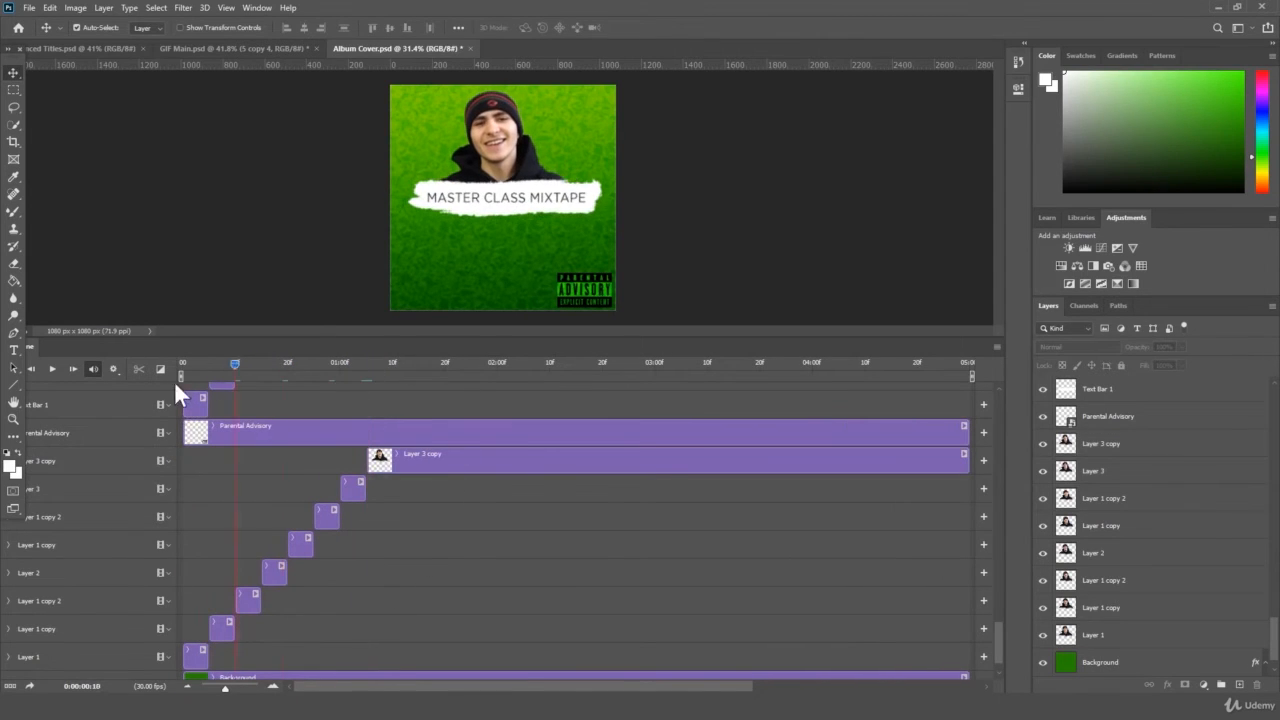
click(52, 369)
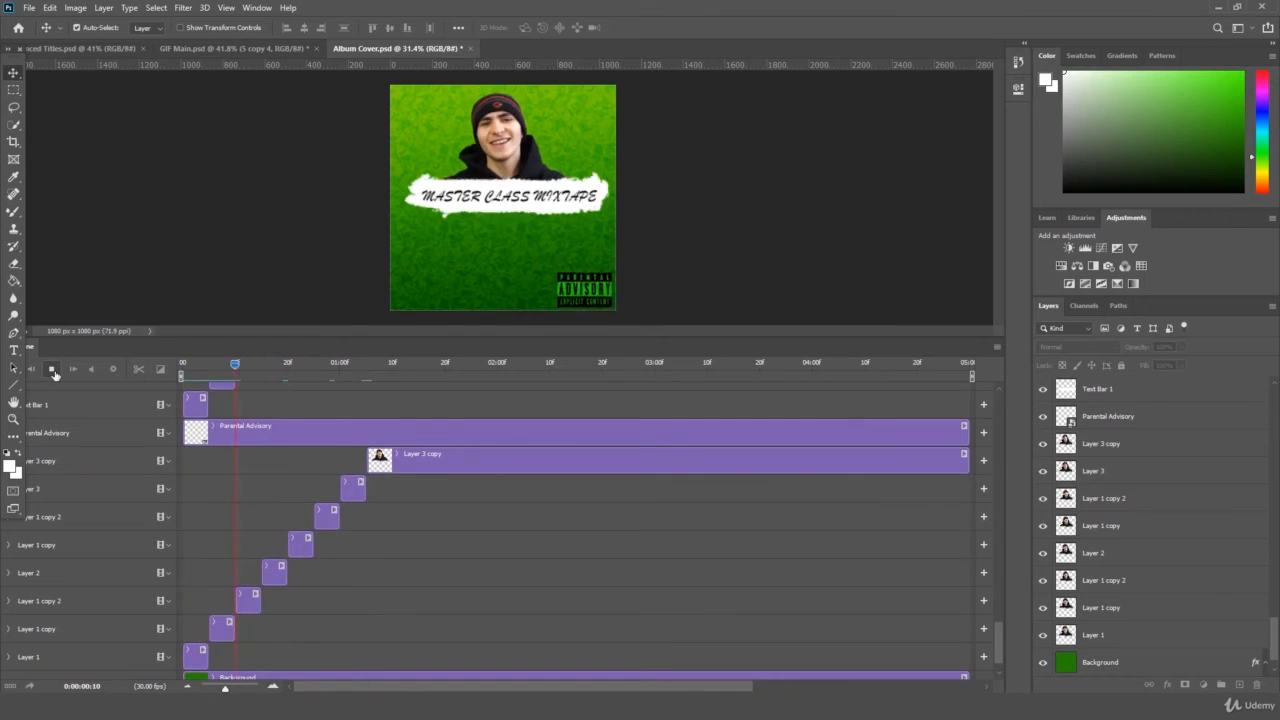
click(53, 370)
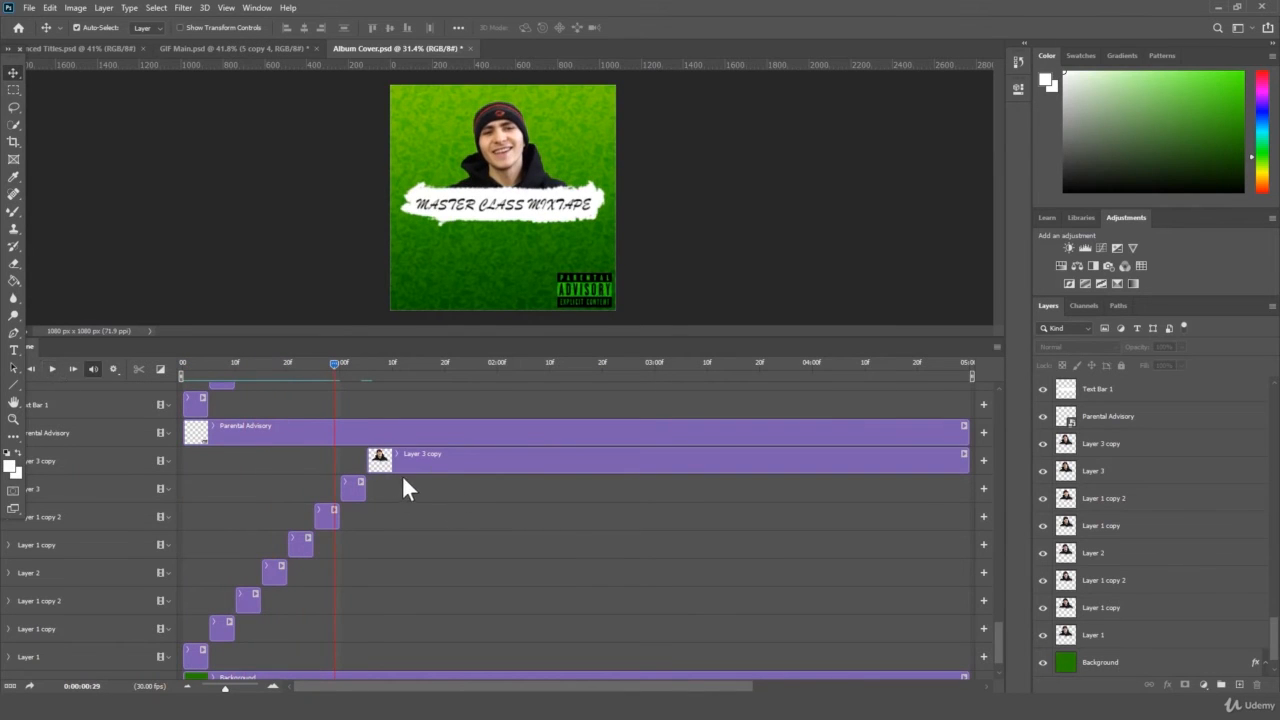
- Delete the long headshot clip that follows the seventh clip
click(425, 462)
key(Delete)
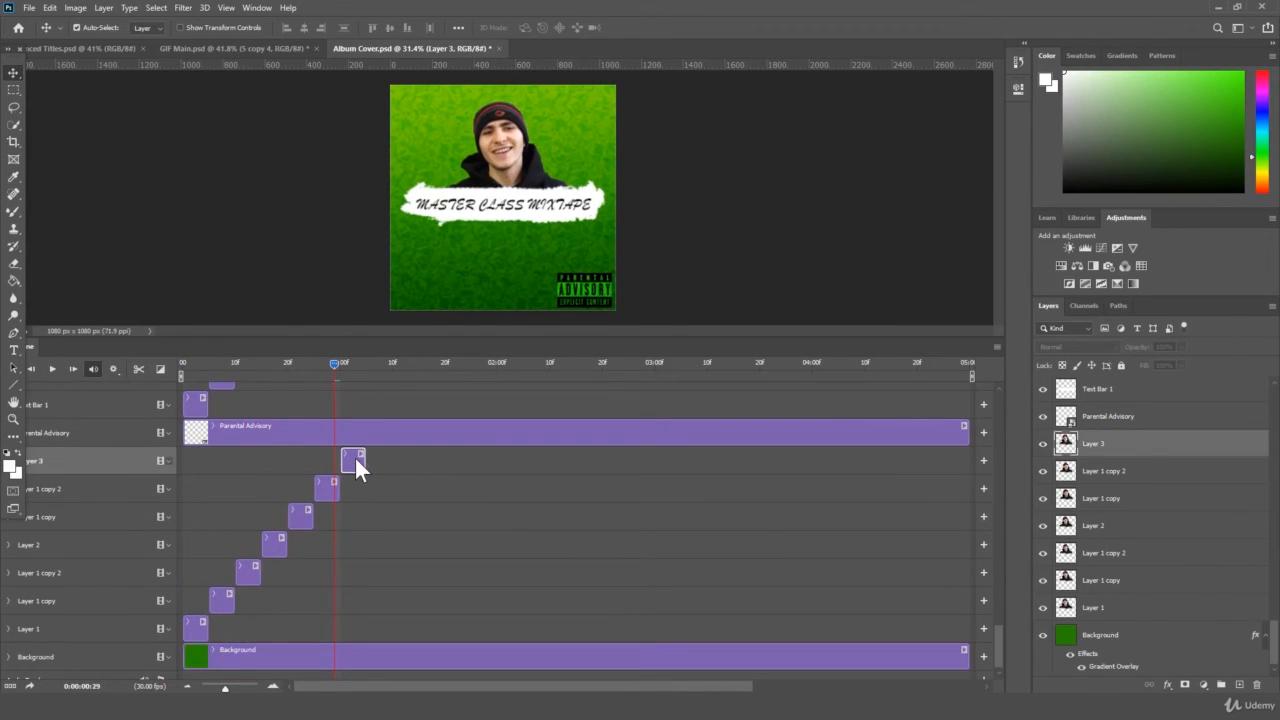
- Duplicate all seven headshot clips and place the copies directly after them, starting at 0:00:01:05
shift+click(193, 626)
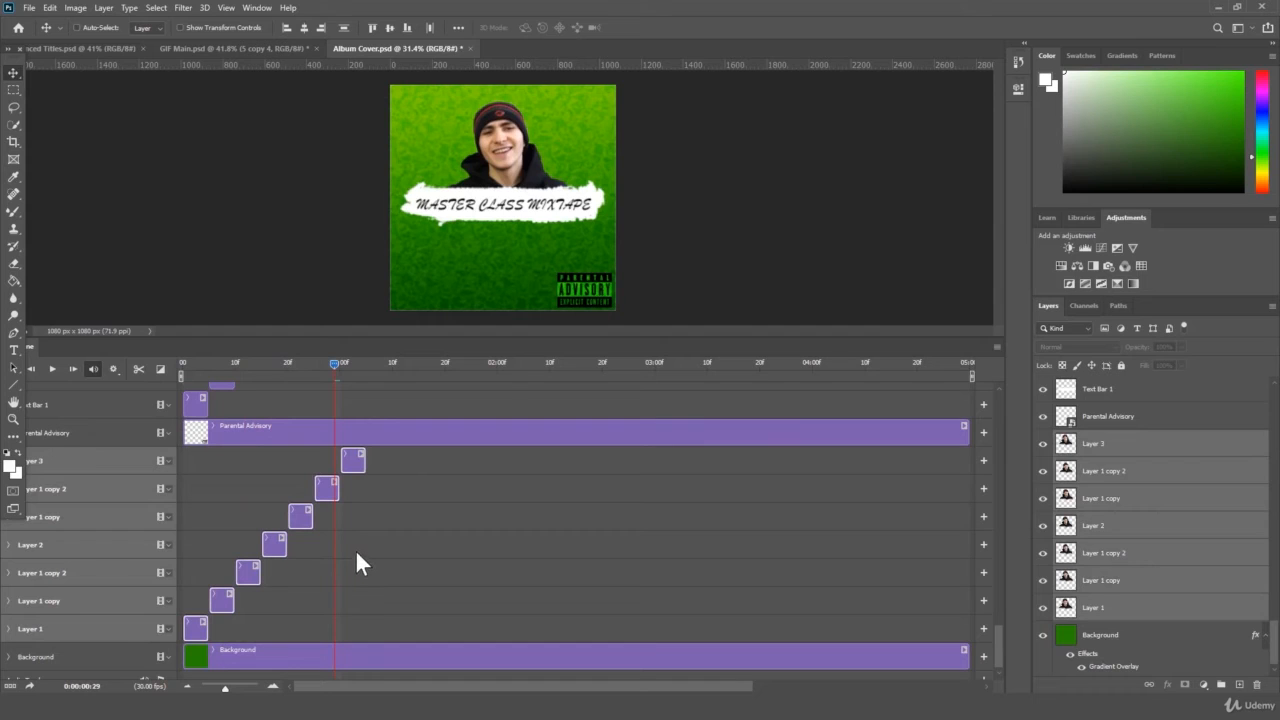
key(ctrl+j)
drag(201, 622, 381, 622)
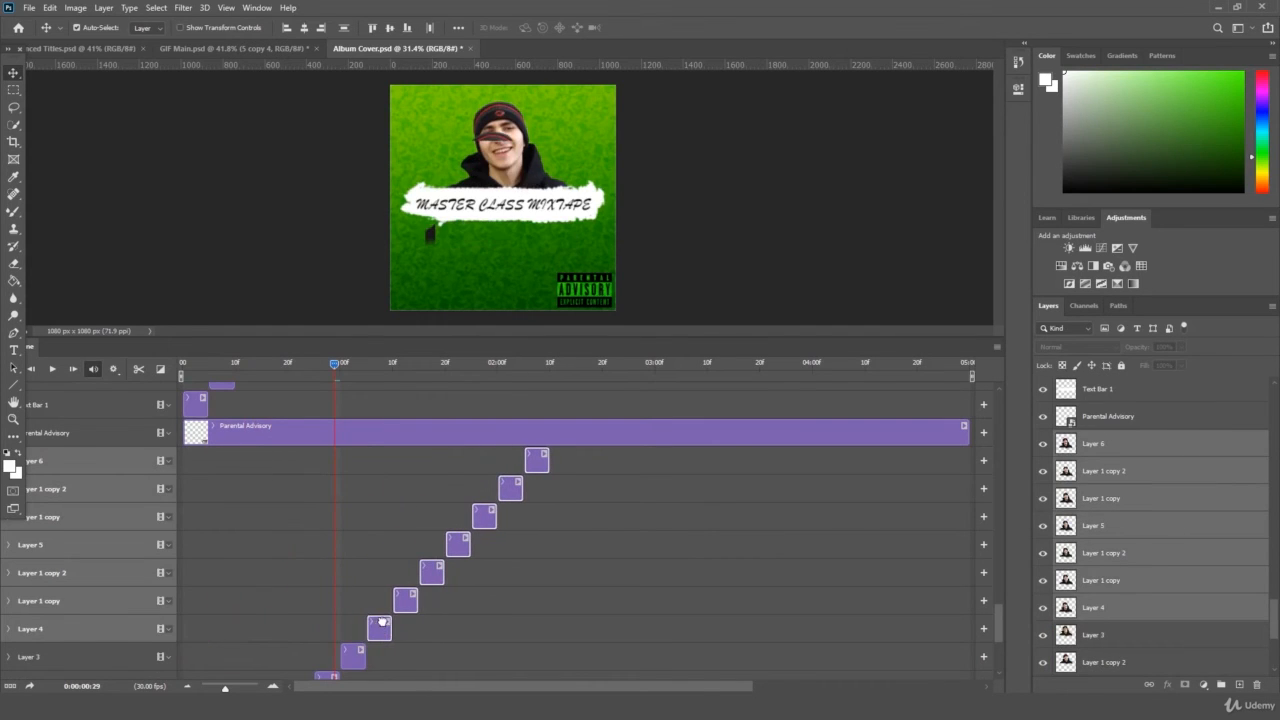
- Move the man up above the title bar in the eighth, ninth and tenth headshot clips
drag(347, 350, 370, 372)
click(401, 648)
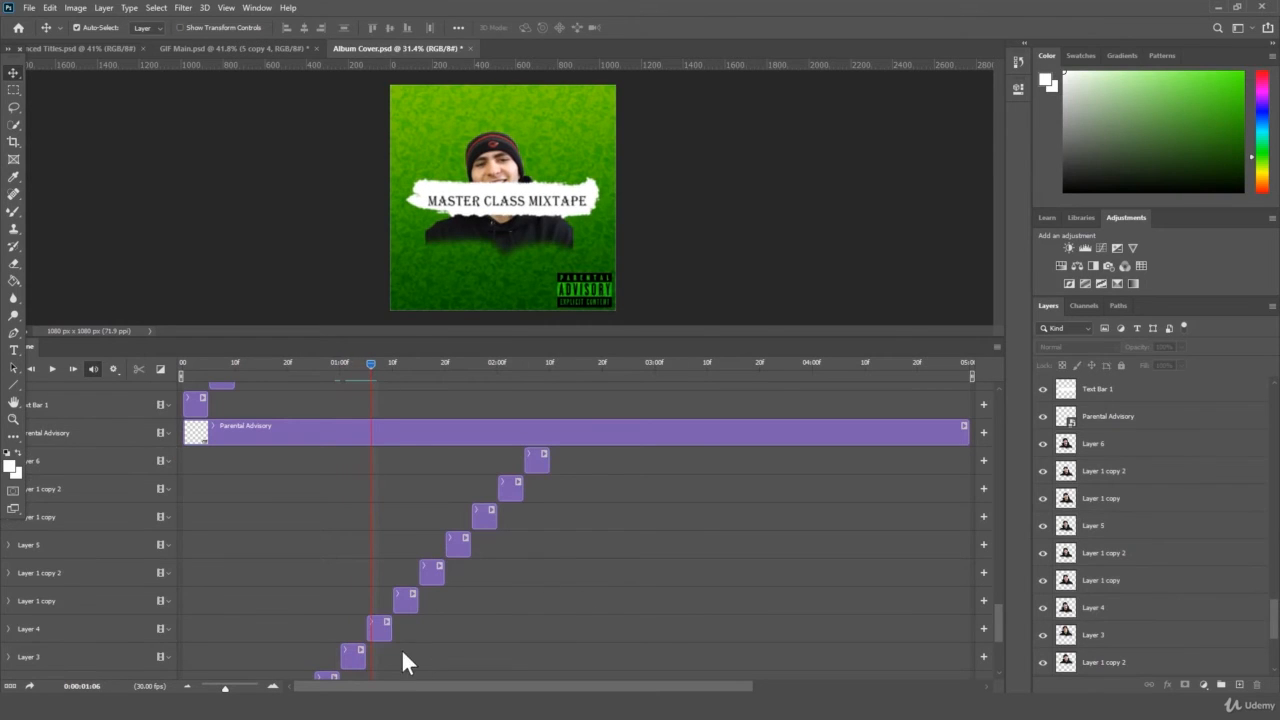
click(380, 628)
drag(505, 155, 505, 100)
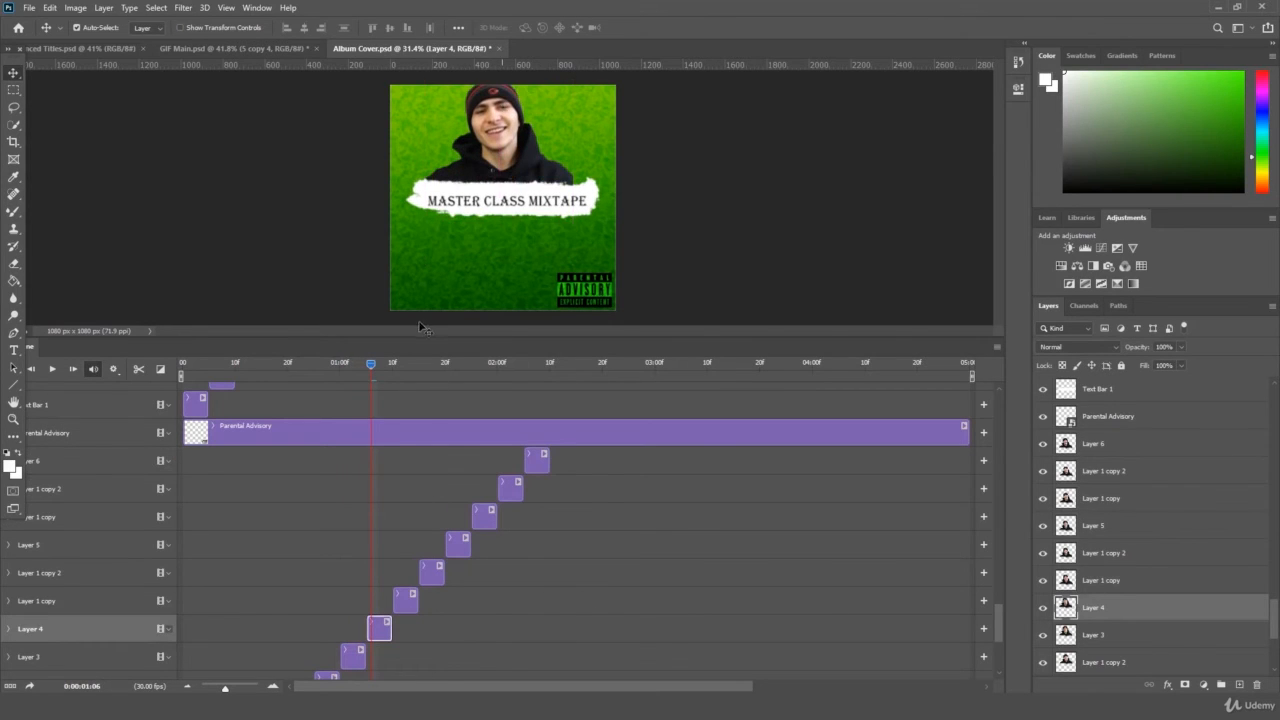
click(390, 362)
drag(505, 166, 506, 129)
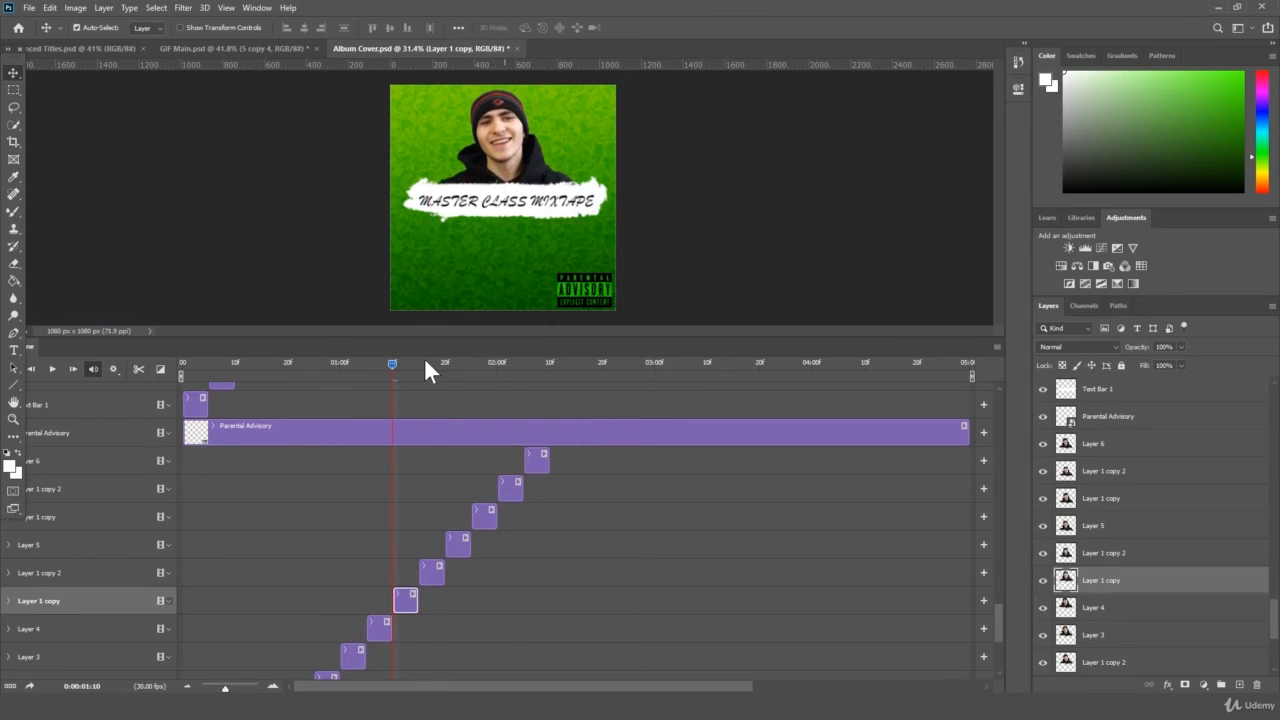
click(424, 360)
drag(505, 182, 501, 153)
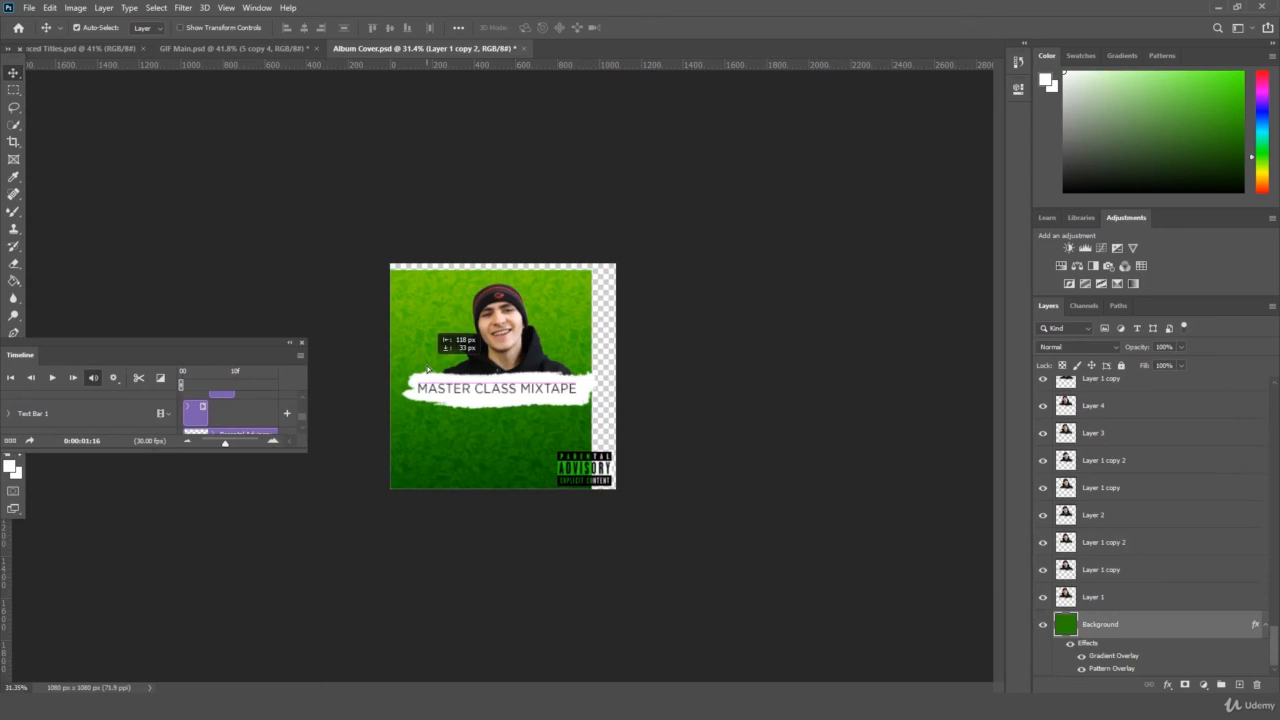
- Restore the accidentally shifted green background and dock the floating Timeline panel back below the canvas
drag(429, 368, 430, 368)
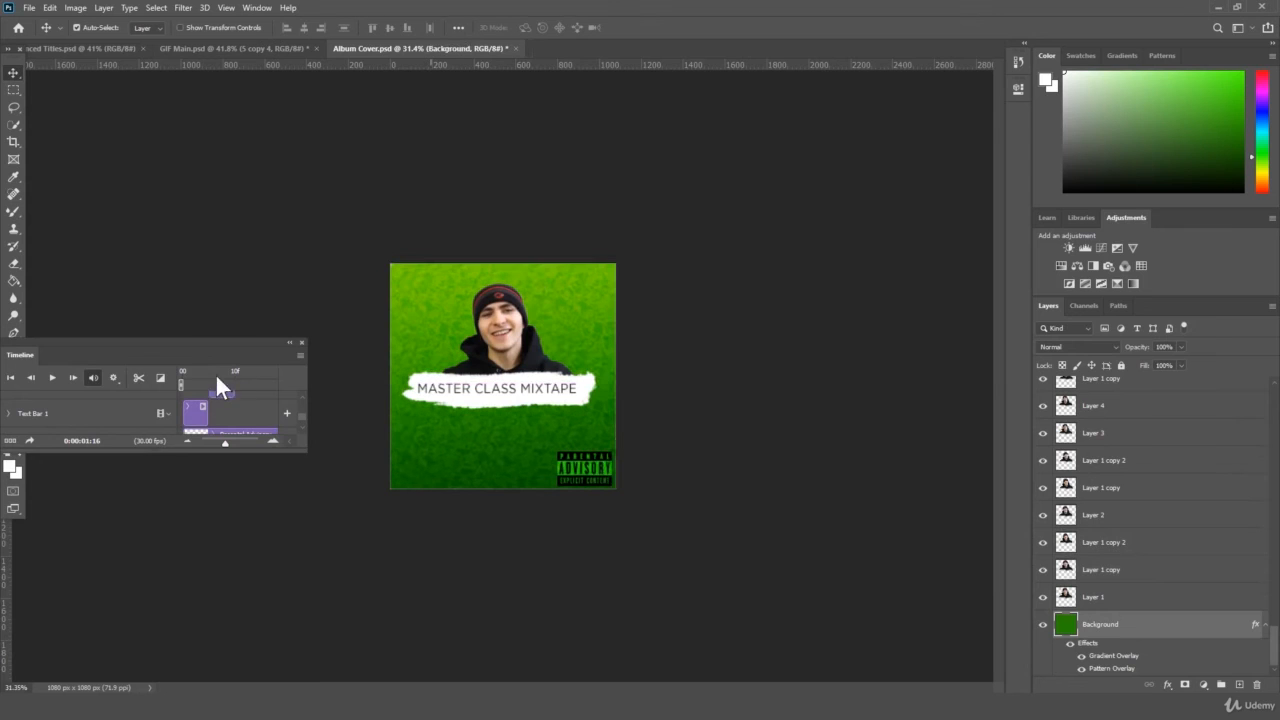
drag(220, 364, 479, 690)
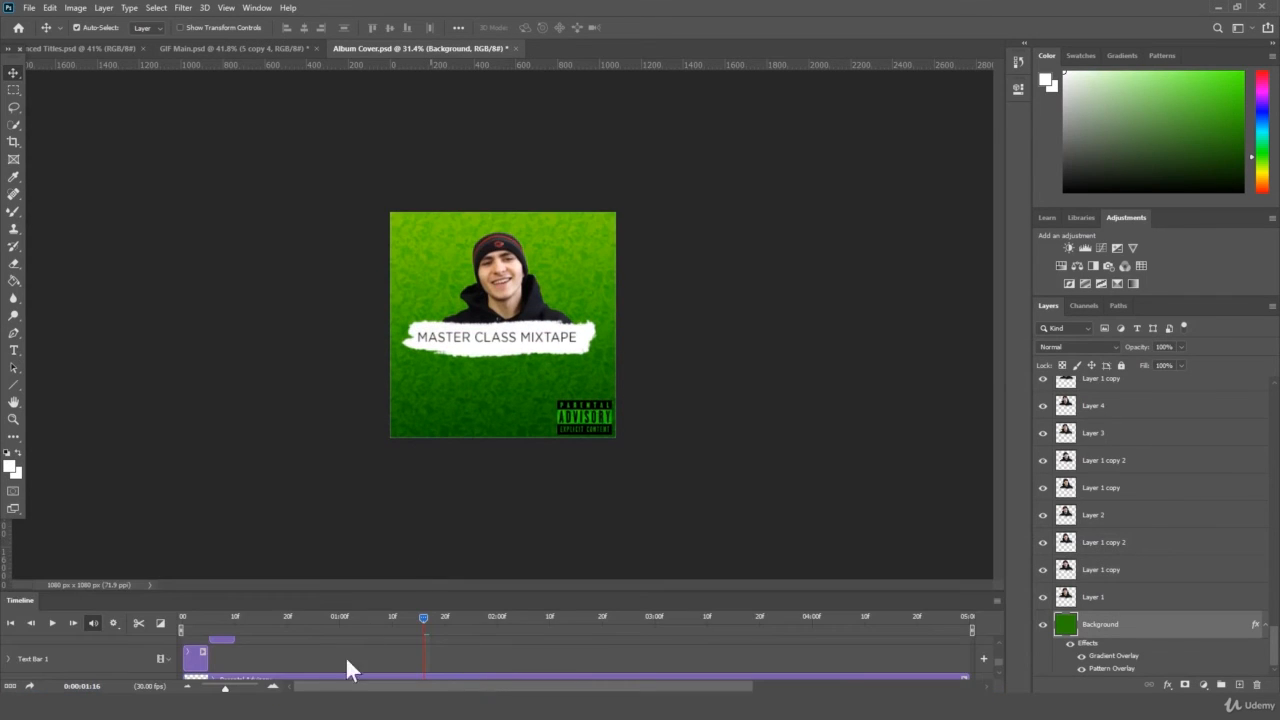
- Enlarge the Timeline panel and play back the animation to check the headshot's position in the clips already adjusted
drag(366, 589, 181, 362)
click(52, 360)
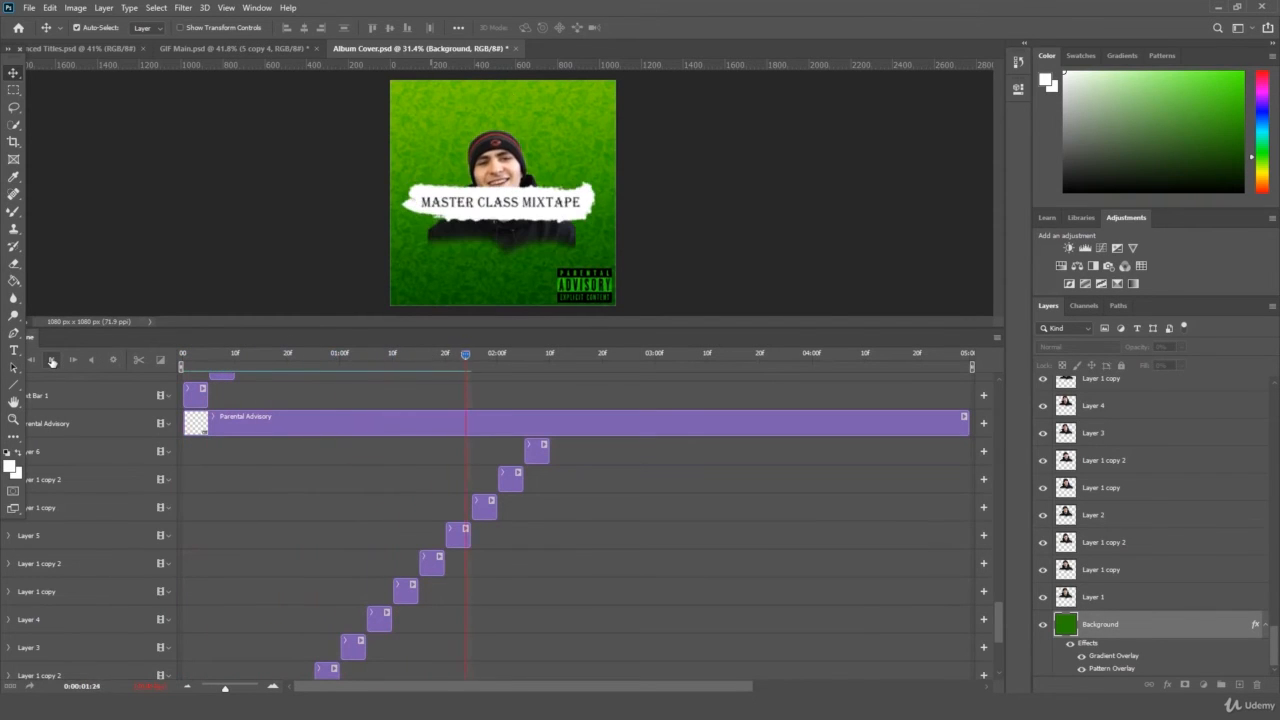
click(52, 360)
- Move the man up above the title bar in the eleventh, twelfth, thirteenth and fourteenth headshot clips
drag(482, 354, 450, 378)
click(458, 530)
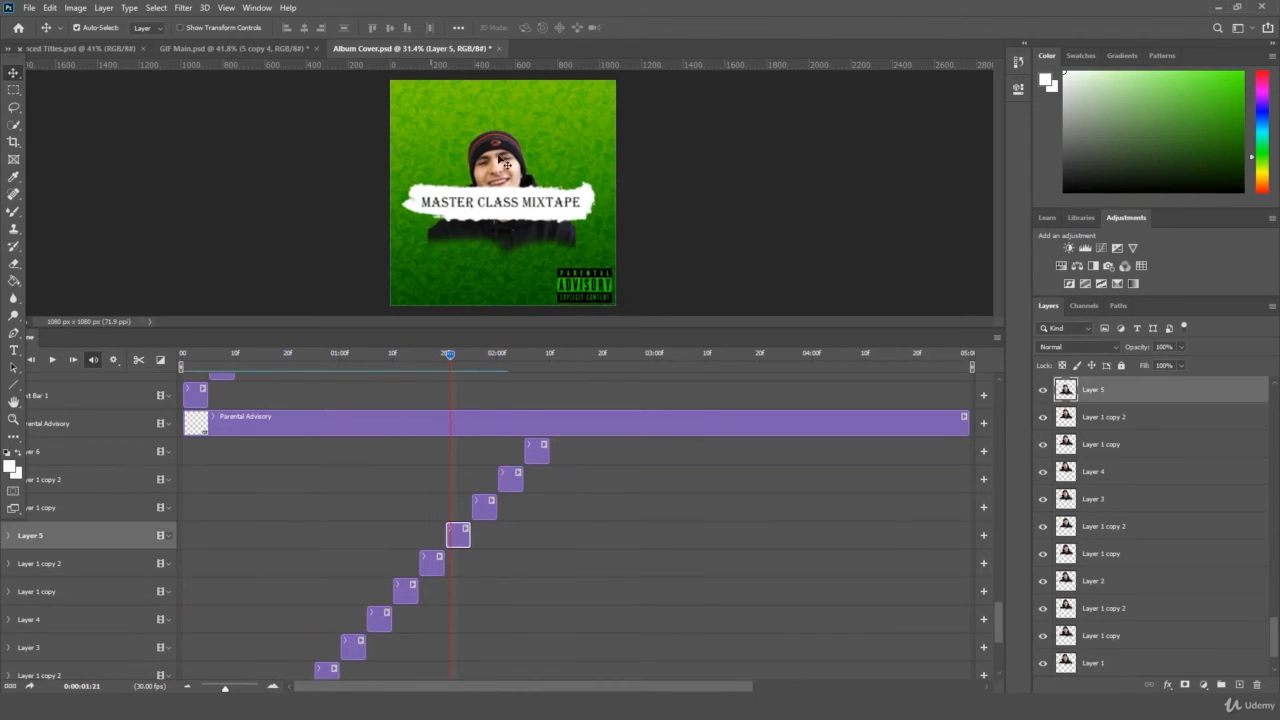
click(482, 359)
click(485, 506)
drag(512, 182, 508, 117)
click(507, 357)
click(510, 478)
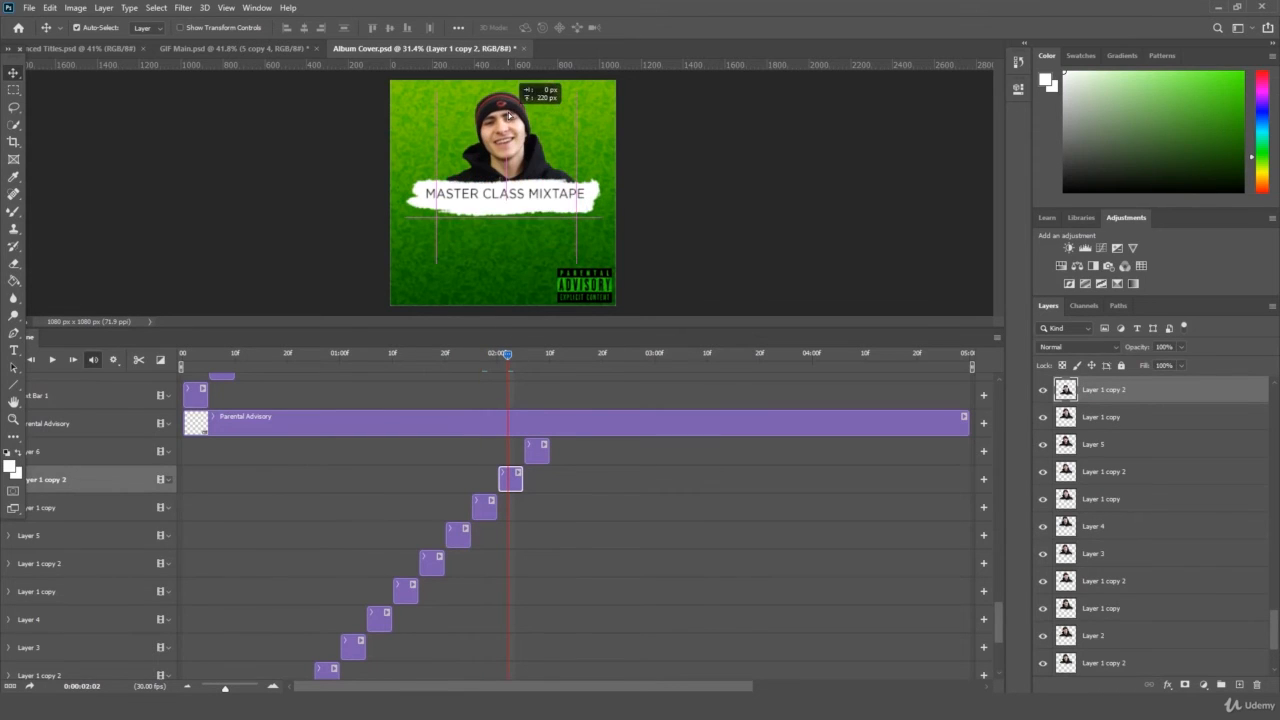
click(528, 353)
click(537, 451)
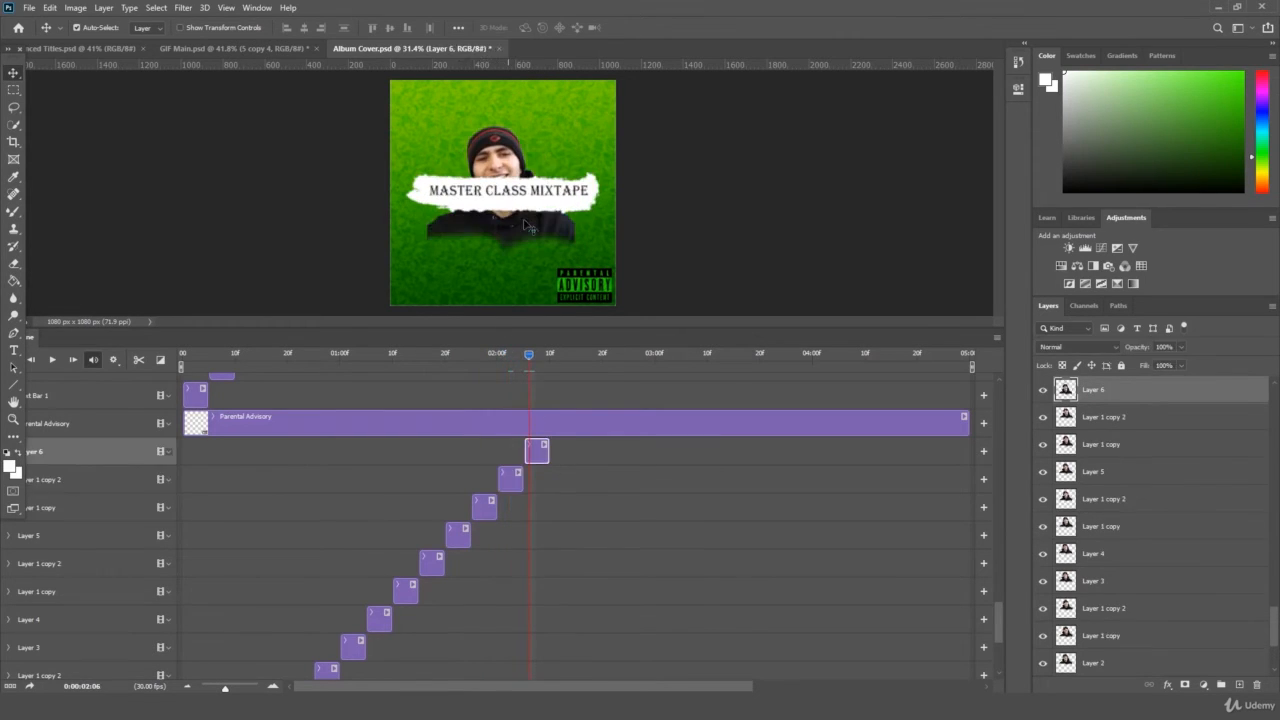
drag(527, 228, 527, 178)
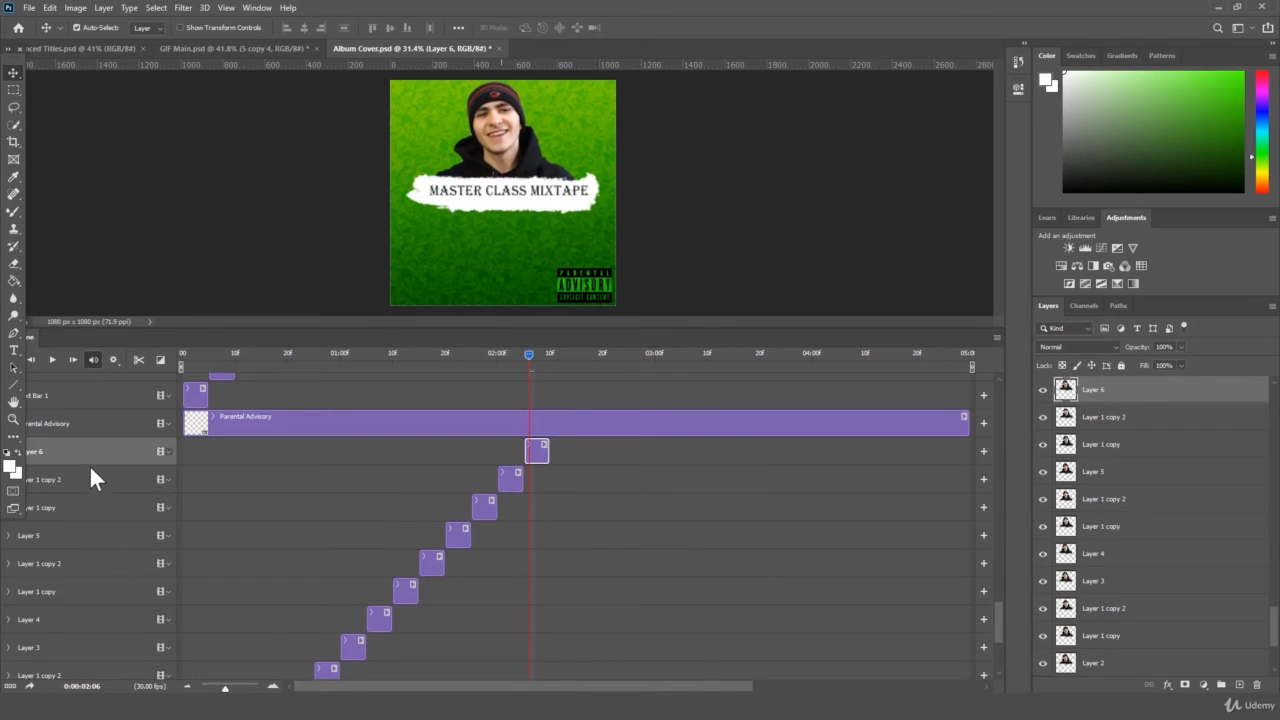
- Duplicate the last nine headshot clips and place the copies directly after the fourteenth clip, starting at 0:00:02:10
click(70, 560)
click(85, 507)
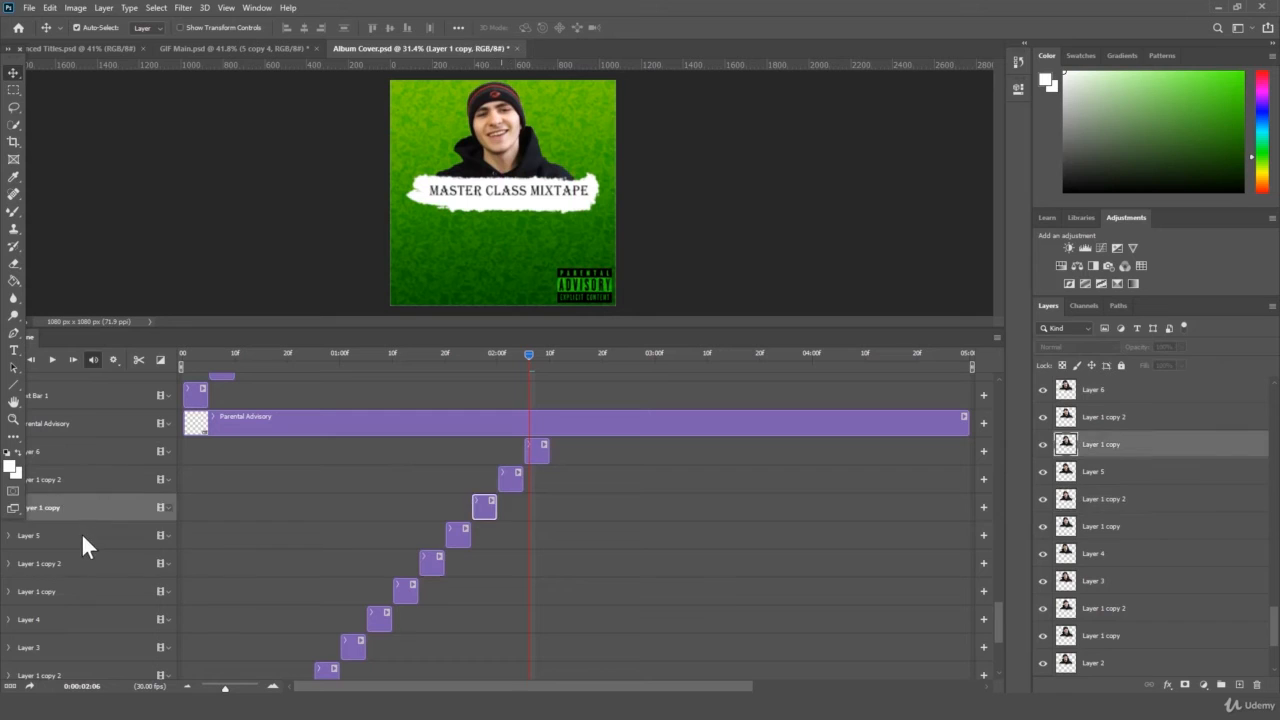
click(82, 535)
click(110, 453)
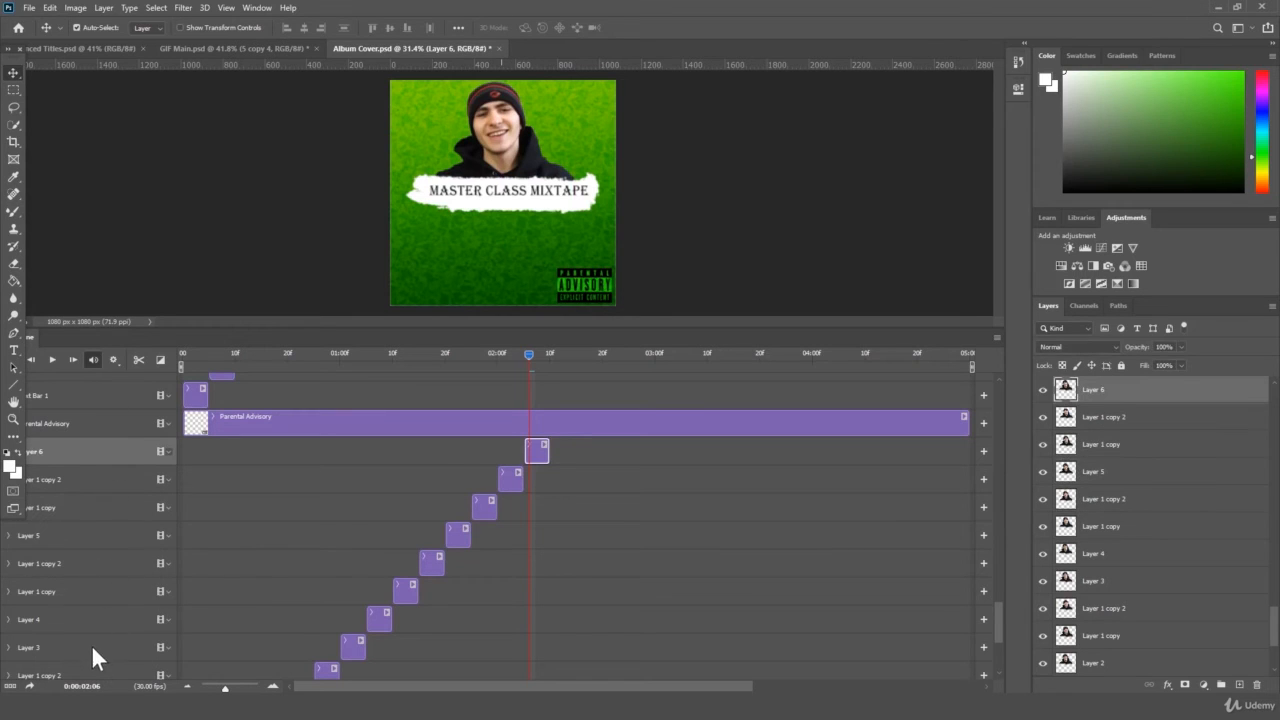
shift+click(86, 675)
key(ctrl+j)
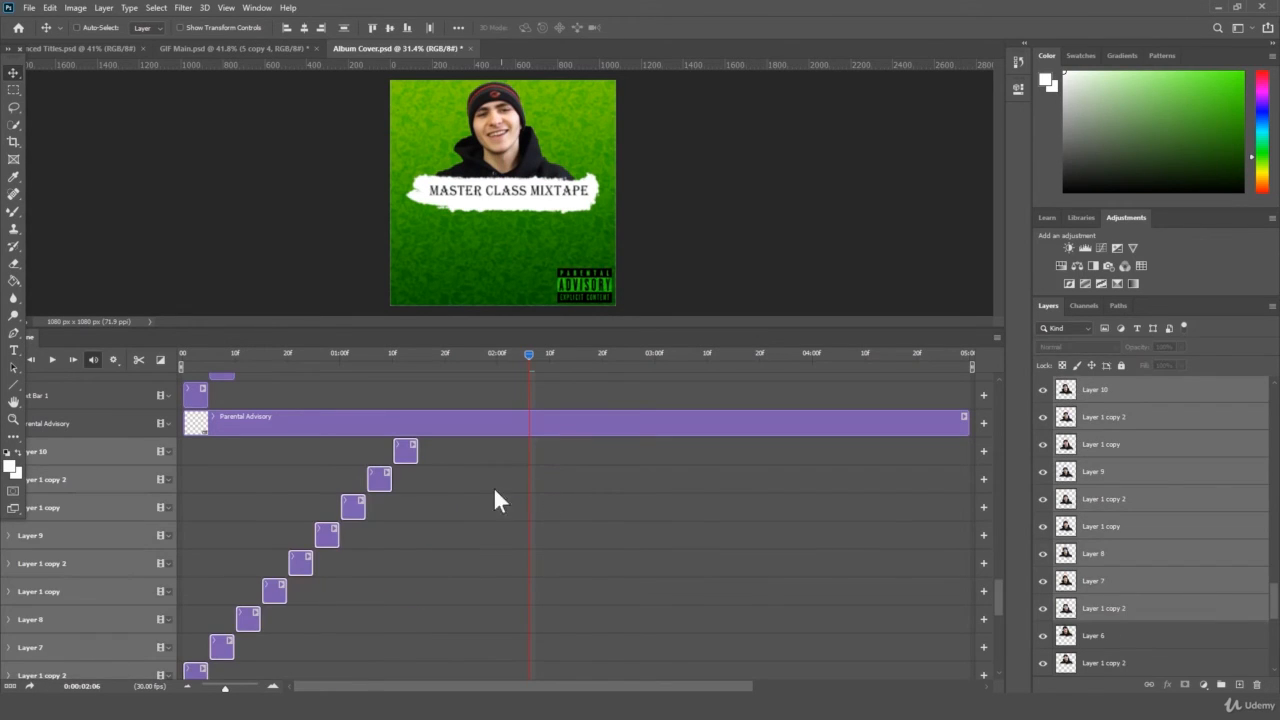
drag(218, 668, 545, 665)
scroll(550, 630, down, 3)
drag(544, 538, 565, 536)
- Move the man up above the title bar in the fifteenth and sixteenth headshot clips
drag(547, 362, 560, 358)
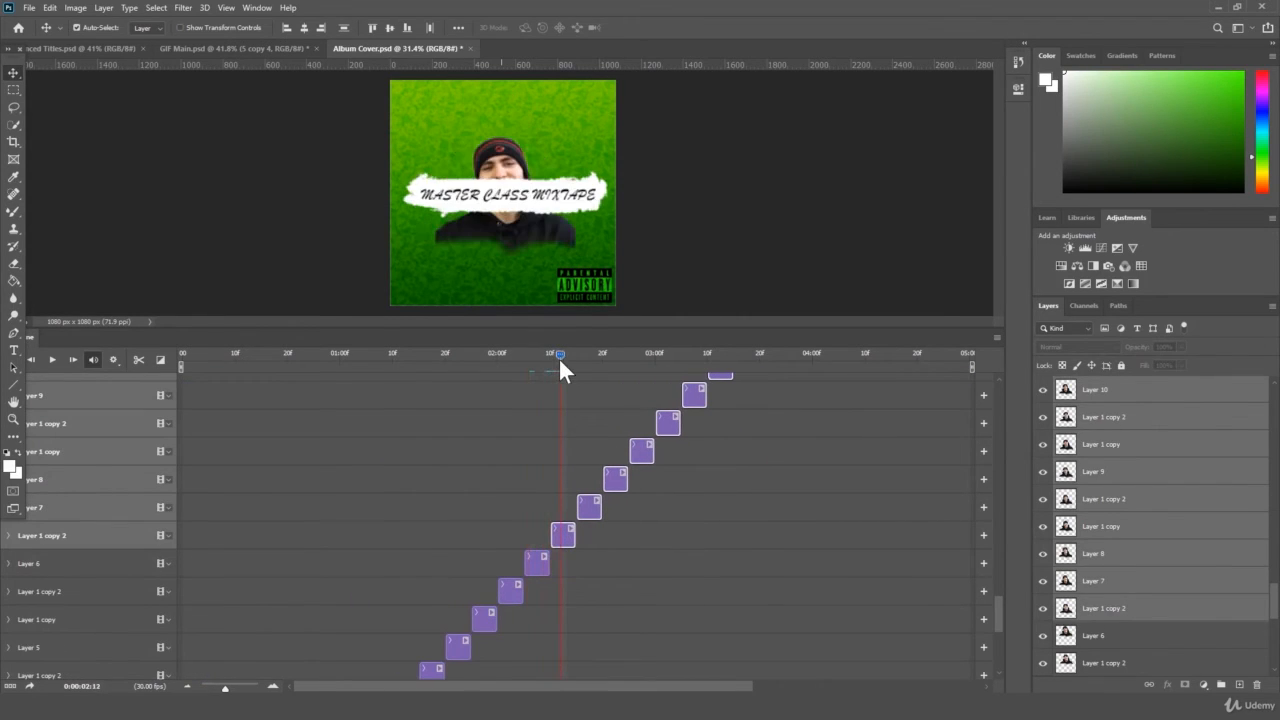
click(621, 648)
click(564, 533)
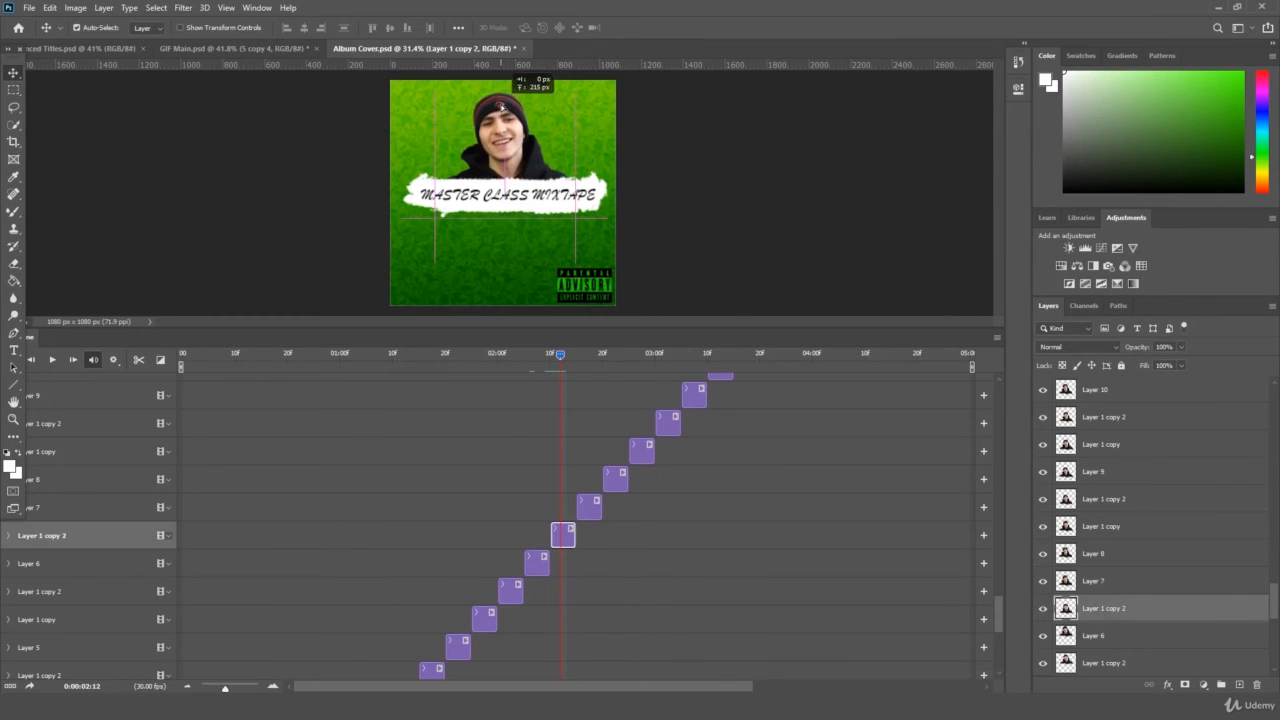
click(582, 356)
key(alt+])
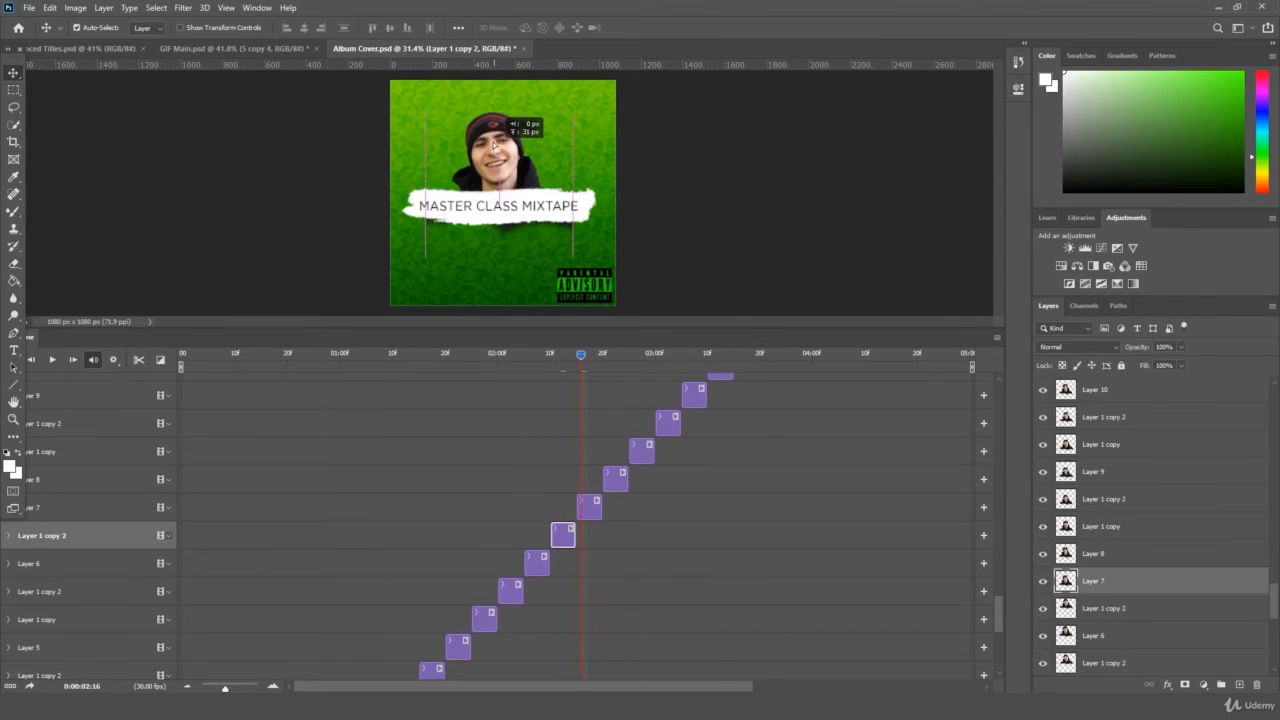
drag(608, 344, 616, 350)
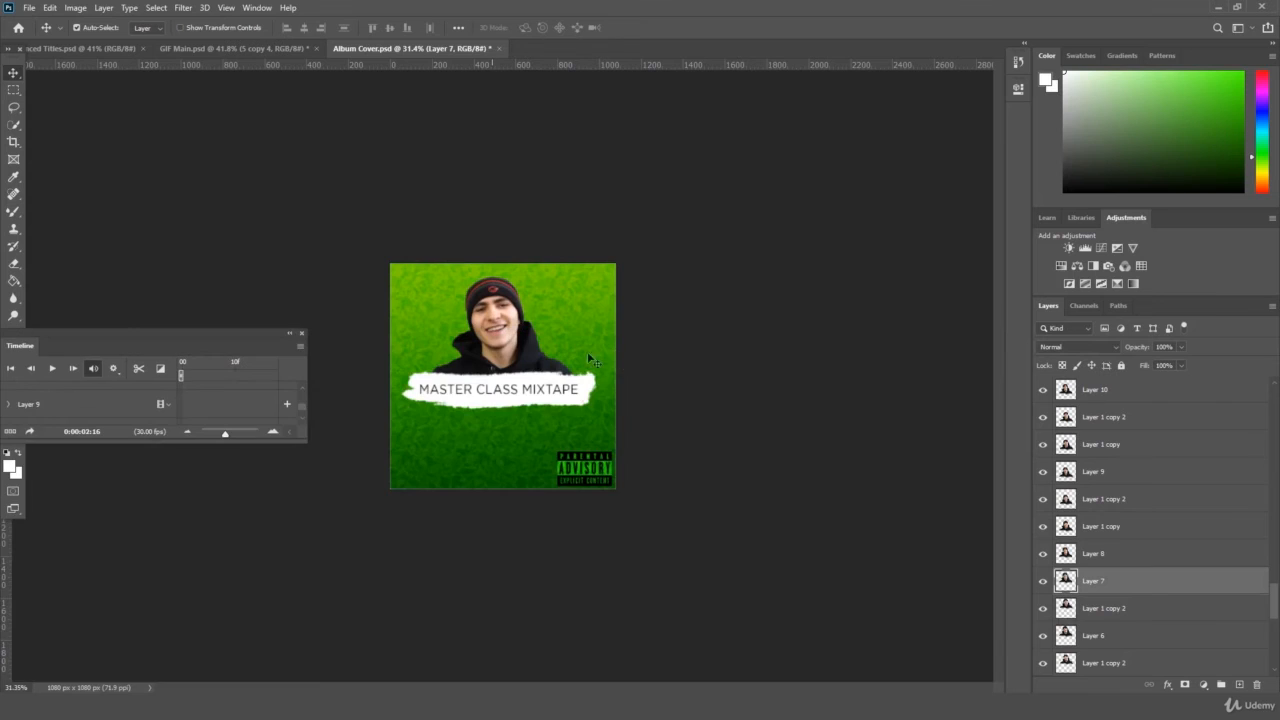
- Dock the floating Timeline panel back below the canvas and enlarge it to show more tracks
drag(242, 350, 528, 684)
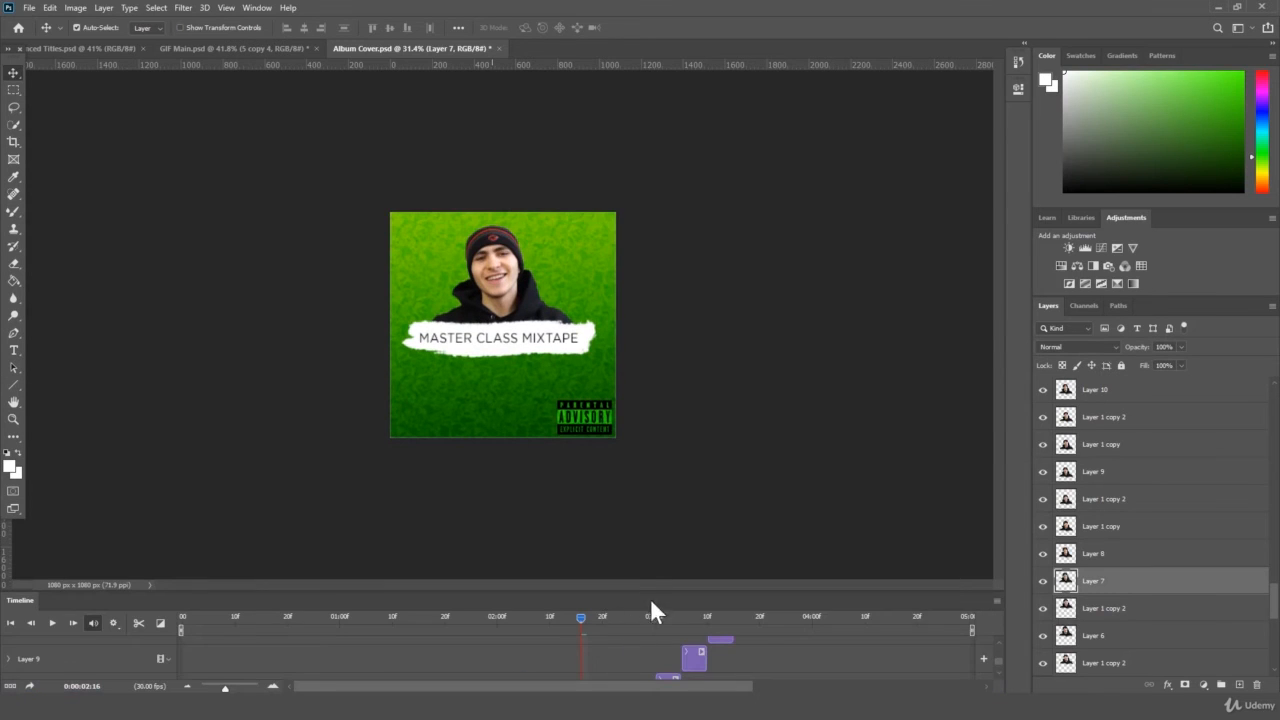
drag(656, 590, 624, 409)
- Move the man up above the title bar in the seventeenth and eighteenth headshot clips
click(615, 410)
click(618, 532)
drag(503, 195, 504, 161)
click(640, 407)
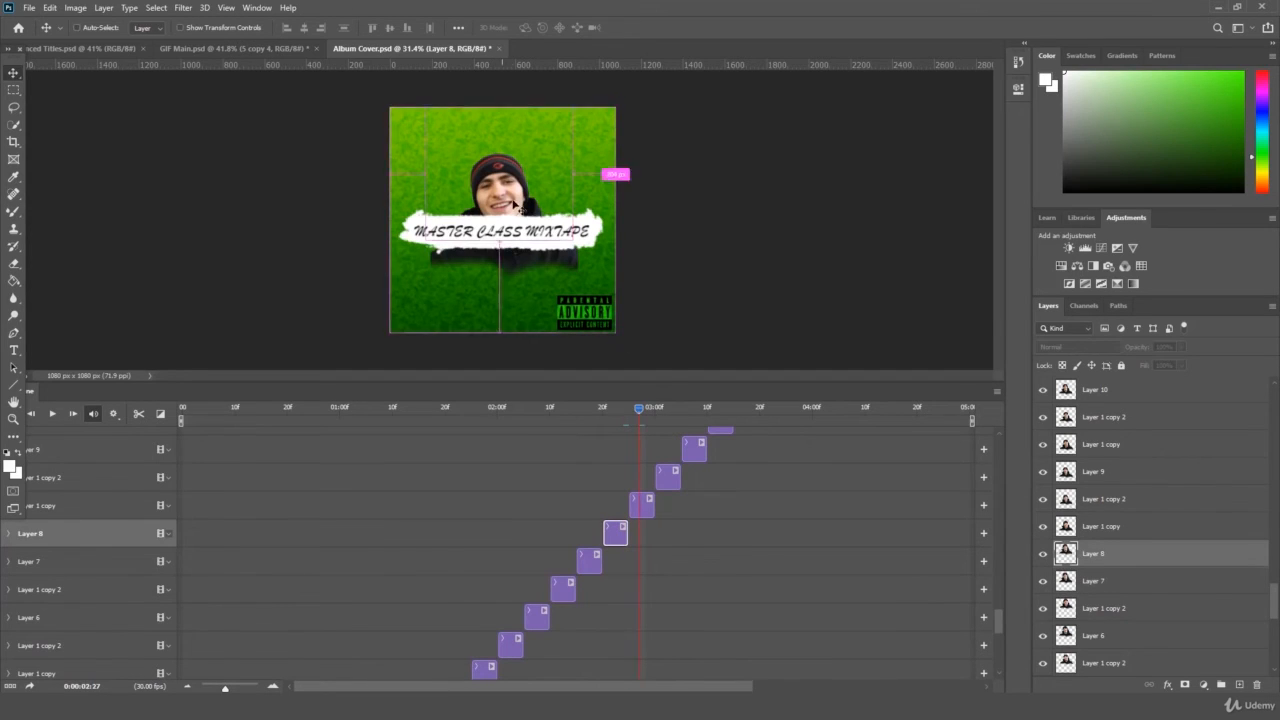
click(638, 496)
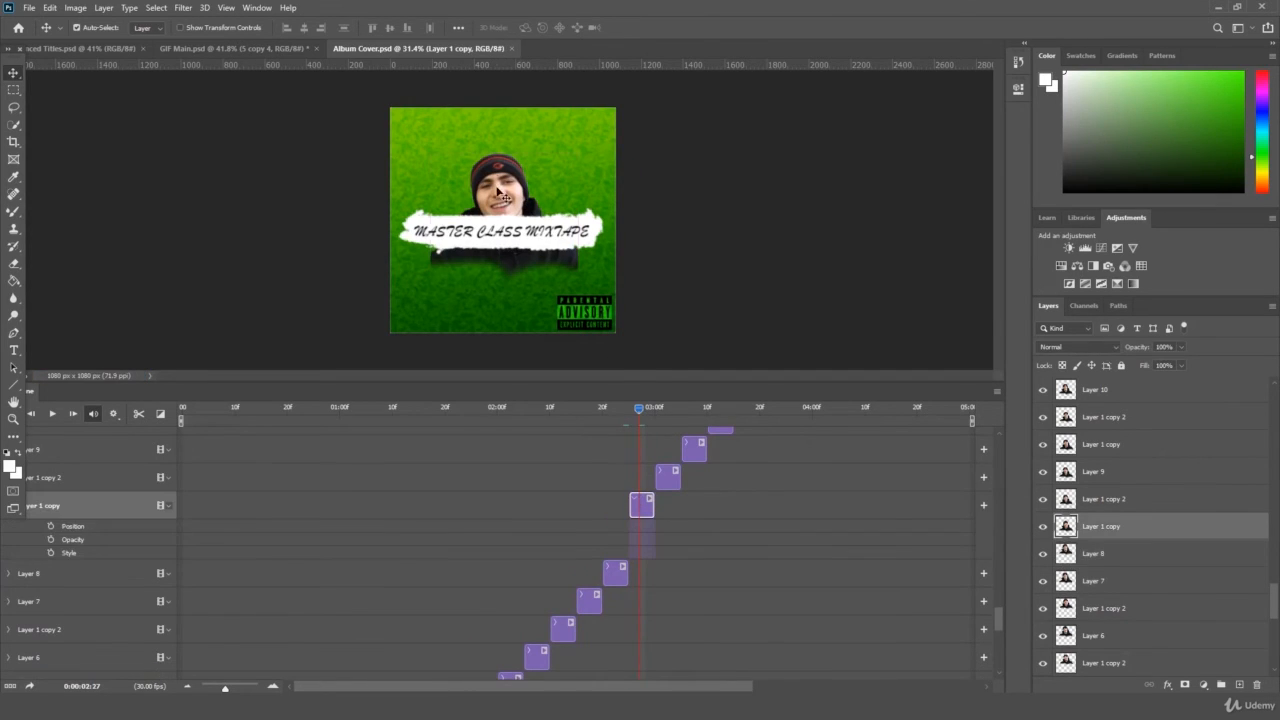
drag(497, 189, 500, 159)
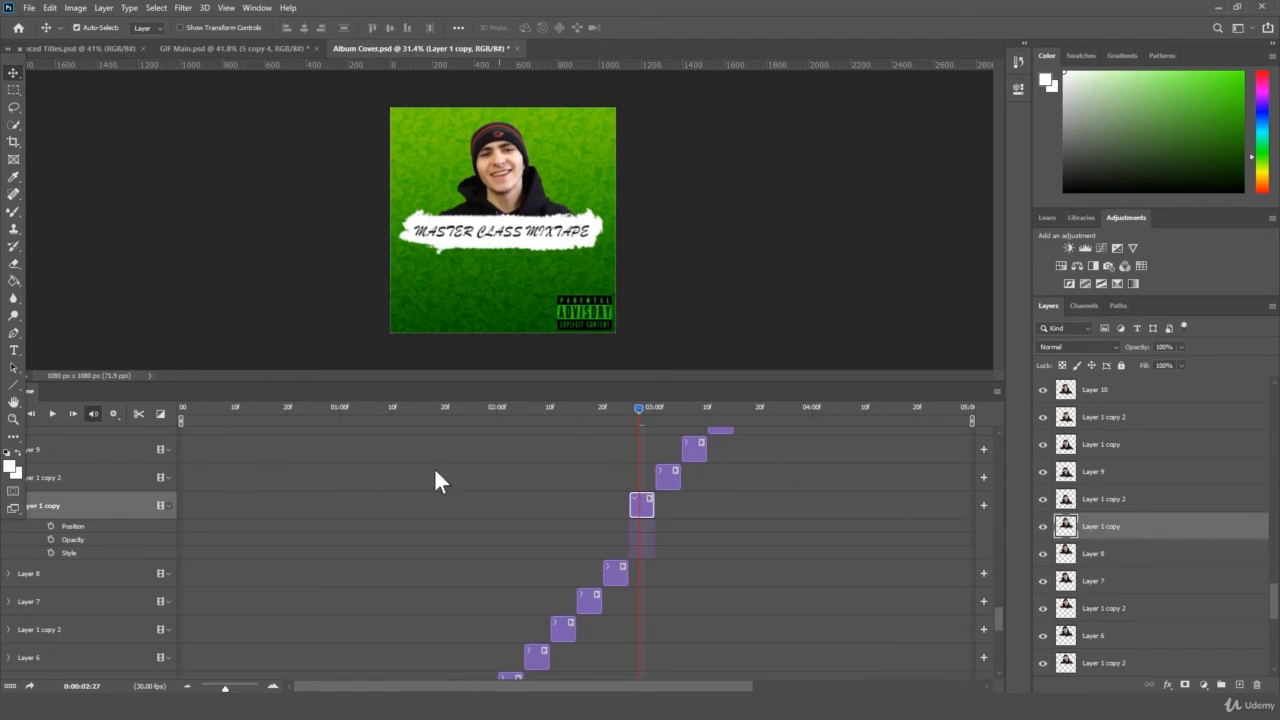
- Move the man up above the title bar in the nineteenth, twentieth and twenty-first headshot clips
click(664, 410)
click(668, 477)
drag(514, 250, 508, 155)
click(688, 411)
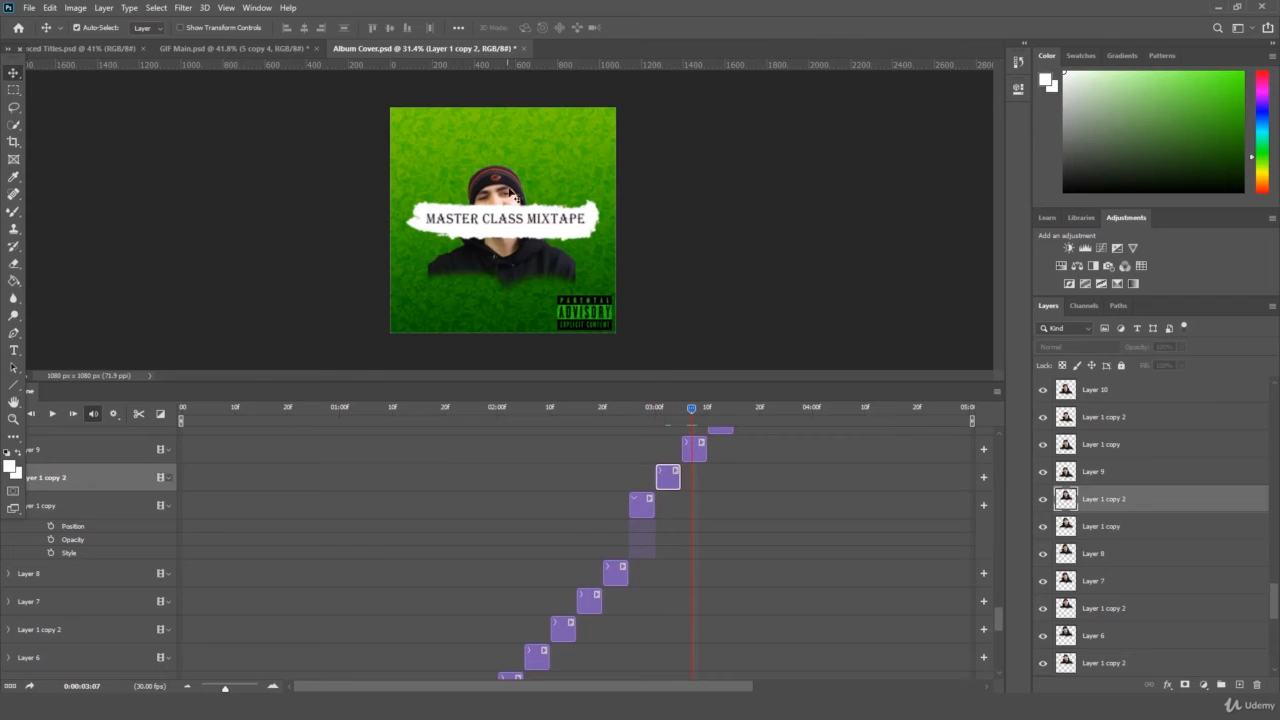
click(694, 449)
click(716, 410)
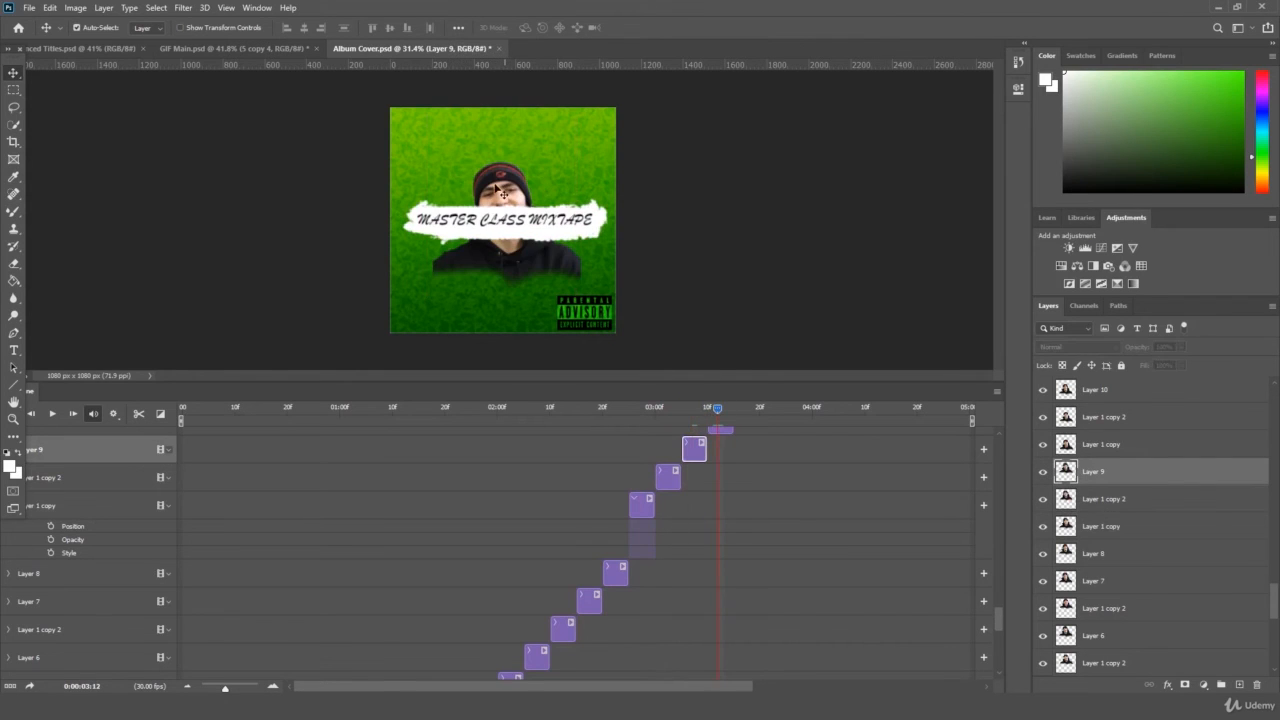
drag(504, 194, 500, 152)
- Collapse the eighteenth clip's expanded properties and move the man above the title bar in the twenty-second and twenty-third headshot clips
scroll(780, 503, up, 4)
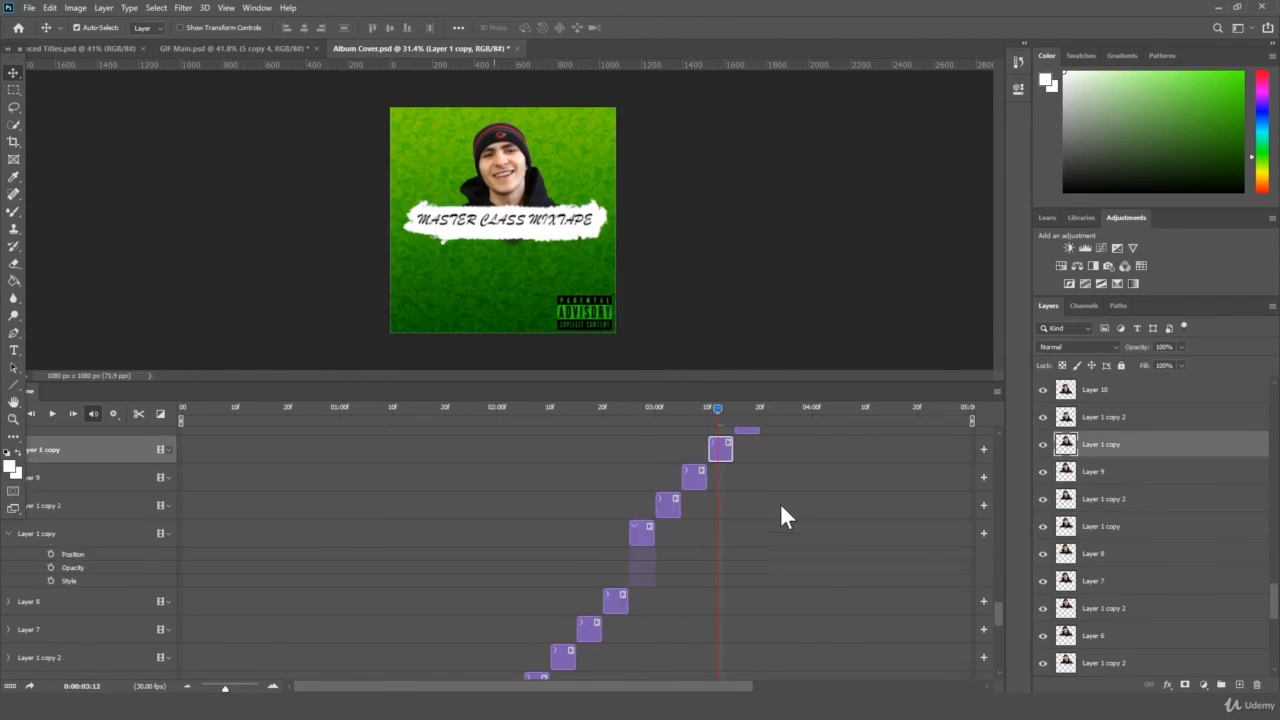
click(742, 410)
click(72, 617)
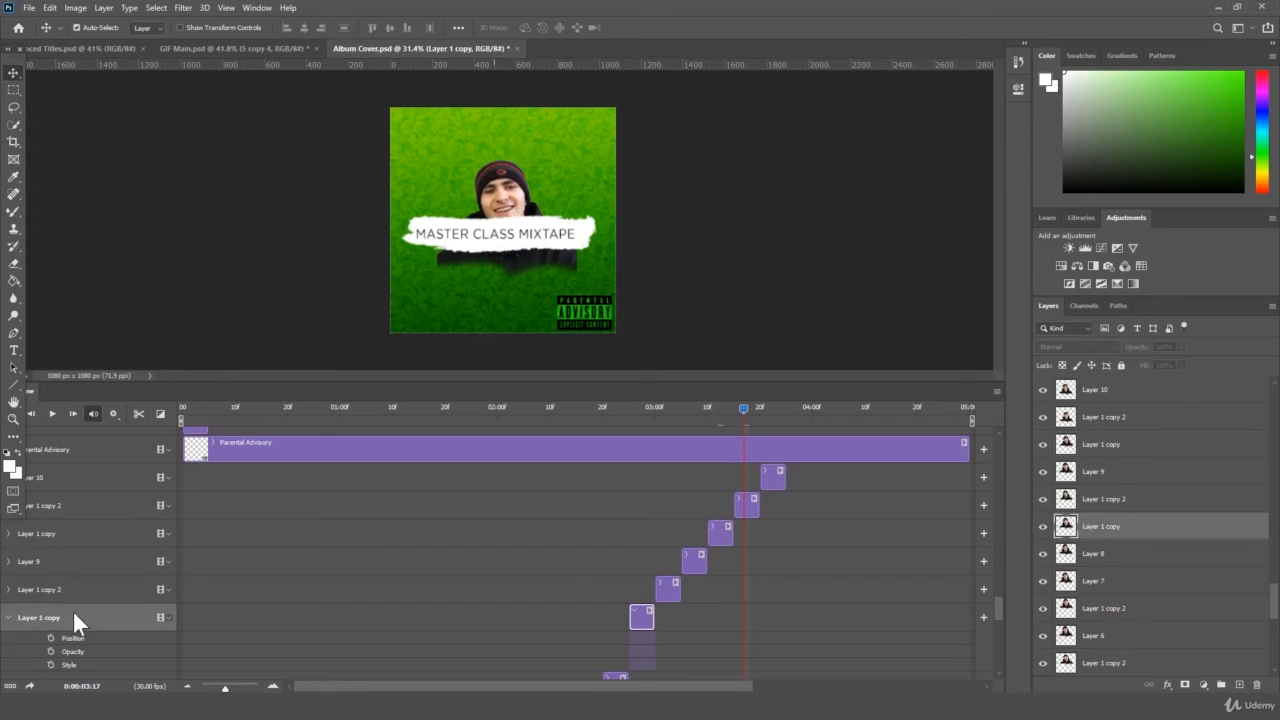
click(10, 619)
click(744, 506)
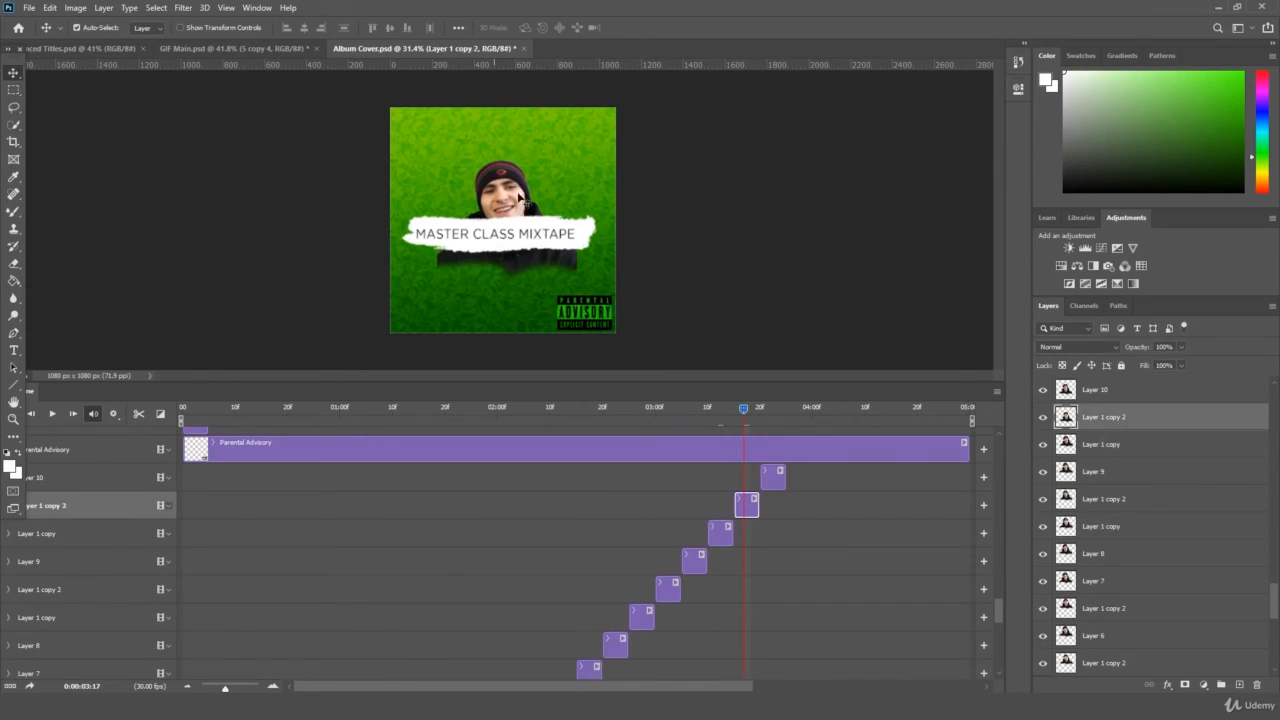
click(767, 410)
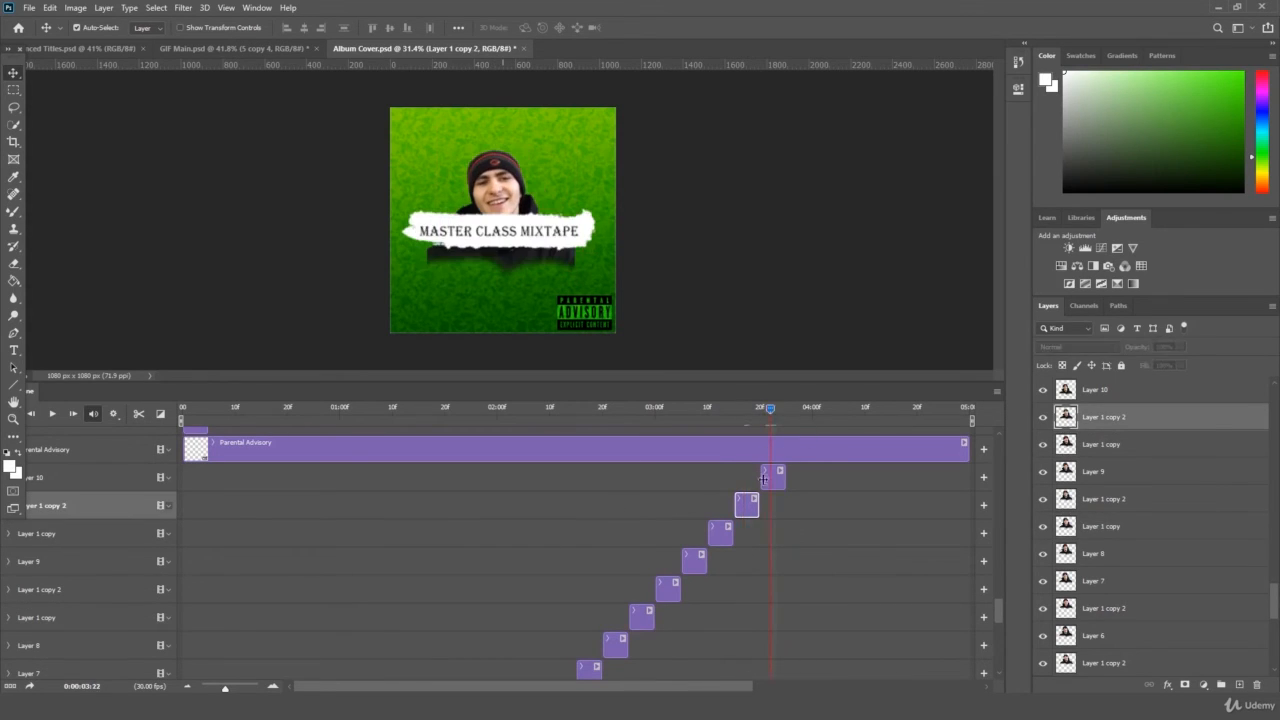
click(773, 477)
drag(505, 172, 490, 155)
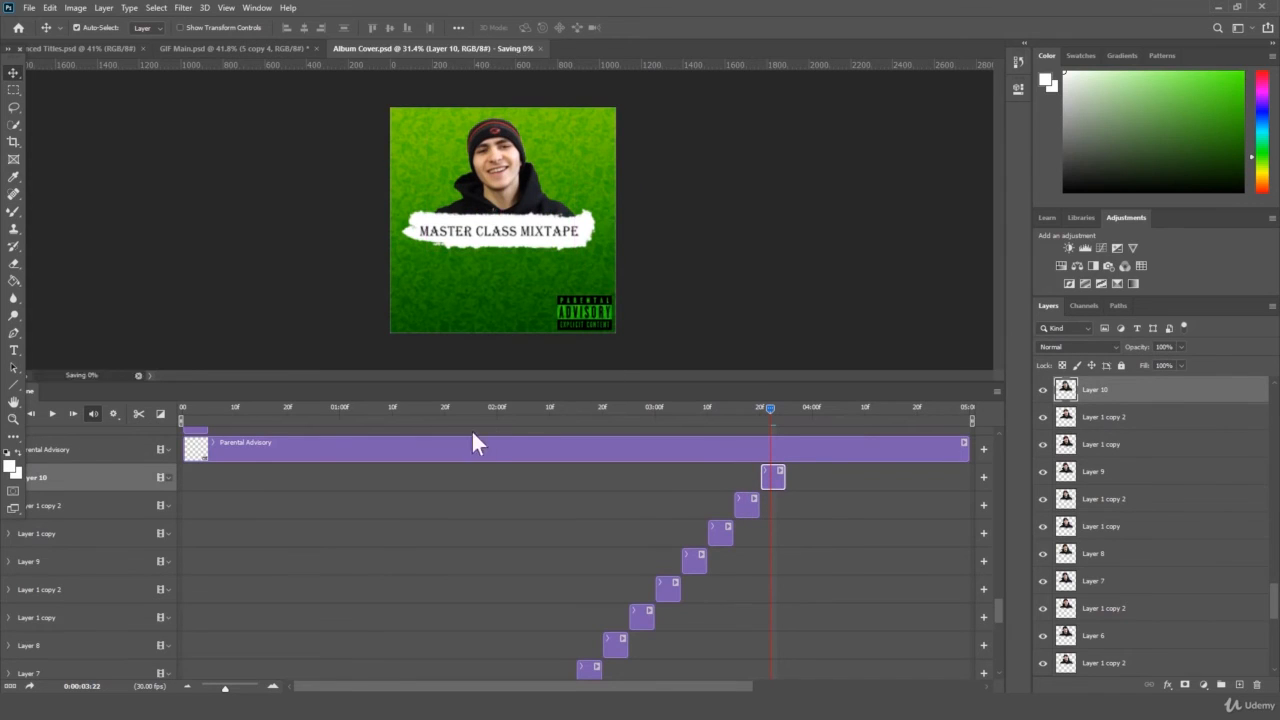
- Duplicate the last three headshot clips and place the copies directly after the twenty-third clip, starting at 0:00:03:25
shift+click(720, 535)
key(ctrl+v)
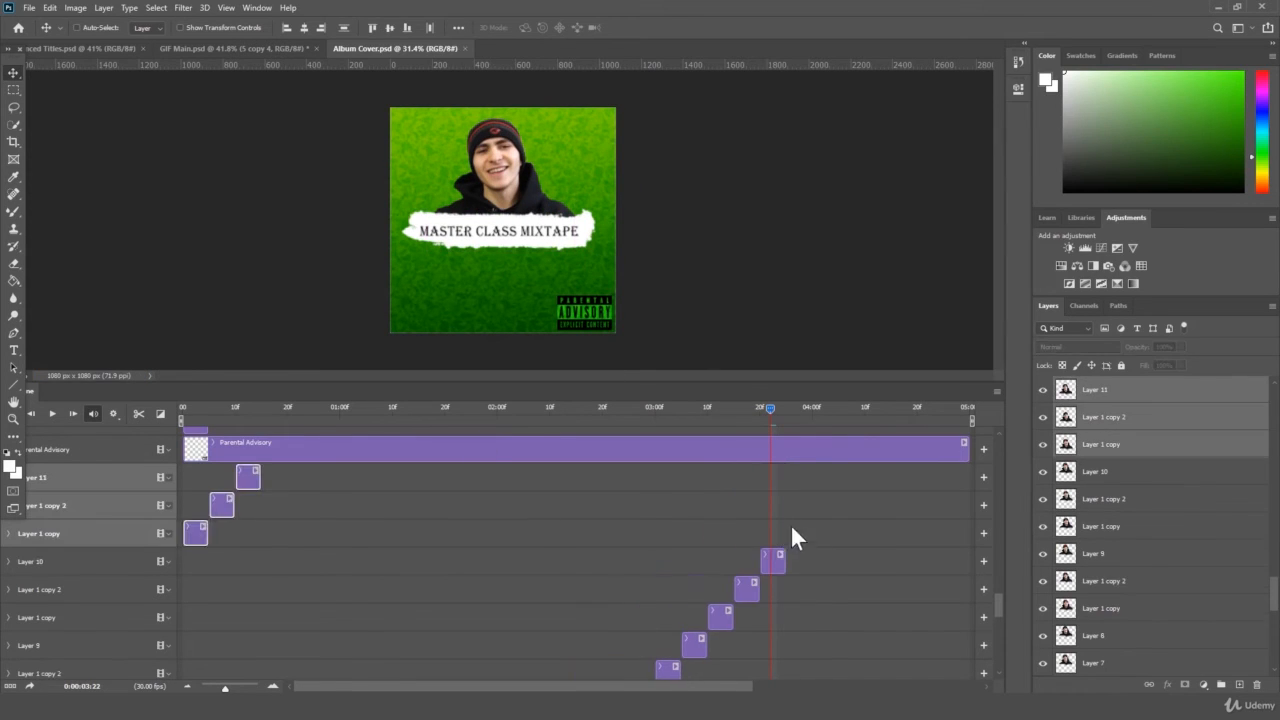
drag(194, 537, 803, 545)
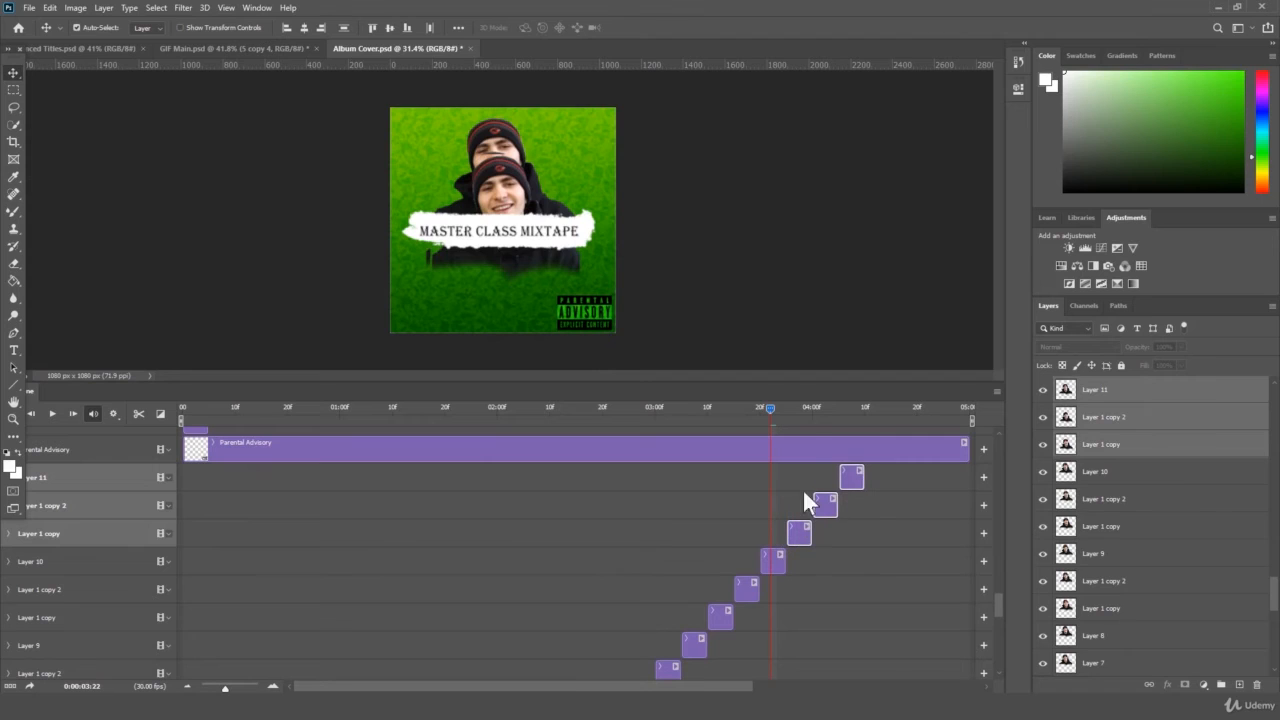
- Move the man up above the title bar in the twenty-fourth, twenty-fifth and twenty-sixth headshot clips
drag(772, 409, 795, 409)
click(813, 542)
click(809, 540)
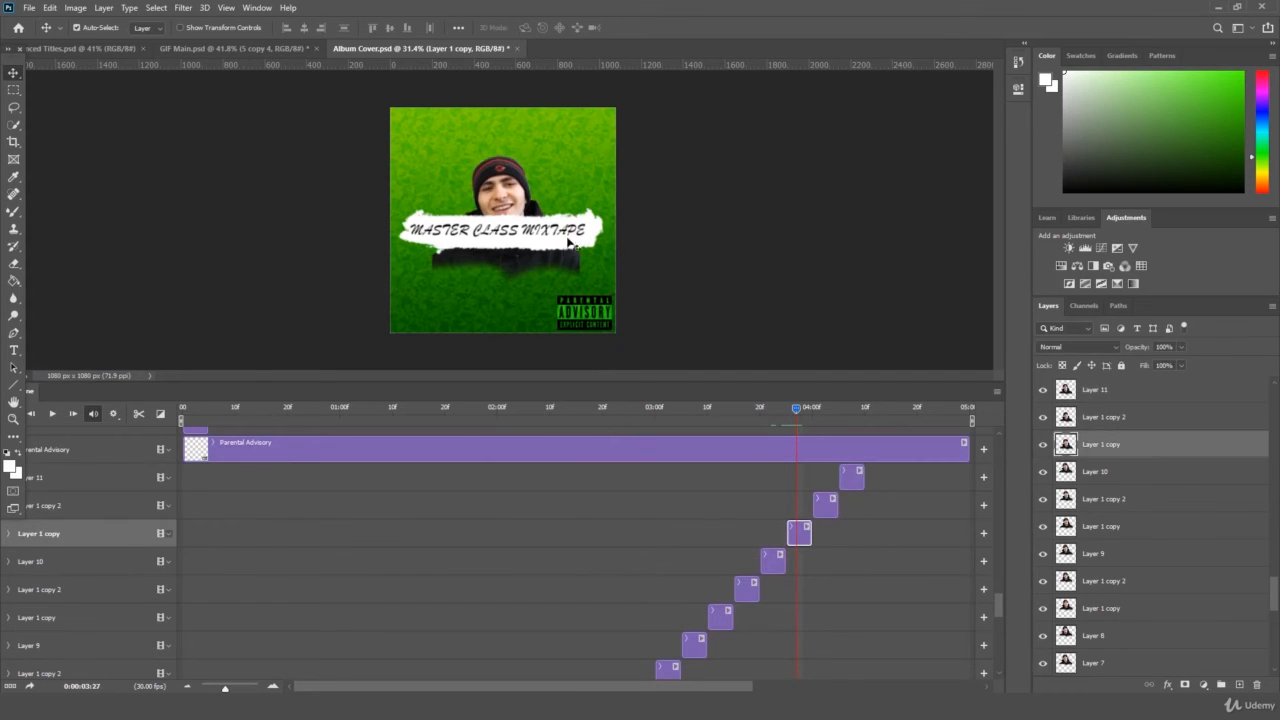
click(824, 410)
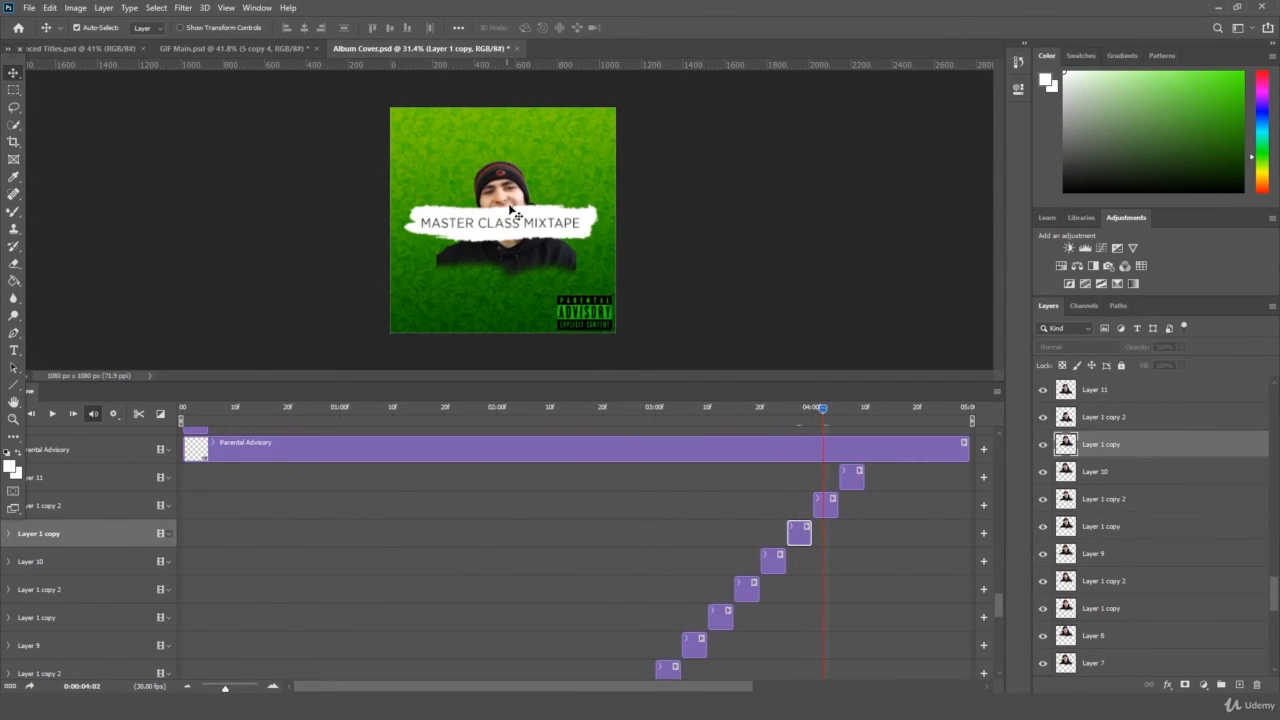
drag(496, 186, 494, 133)
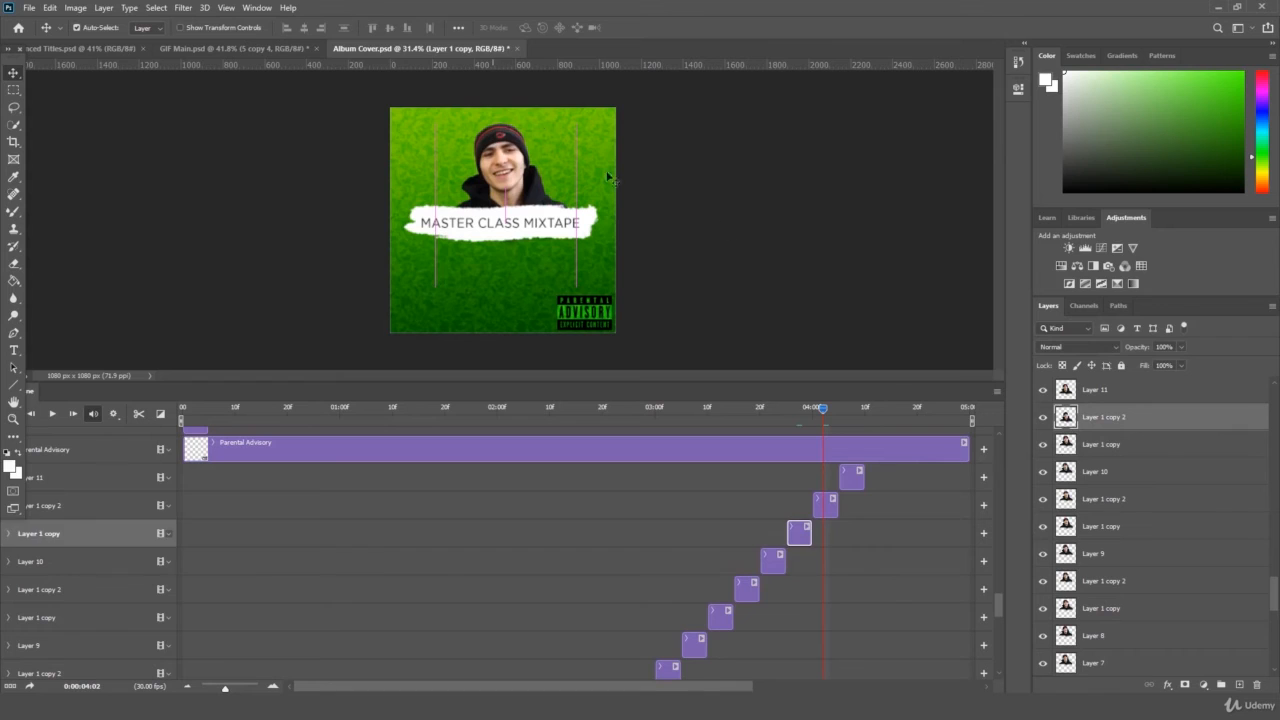
click(854, 410)
click(852, 475)
drag(509, 180, 504, 130)
- Duplicate the last three headshot clips again and place the copies after the twenty-sixth clip, starting at 0:00:04:10
click(871, 510)
click(847, 481)
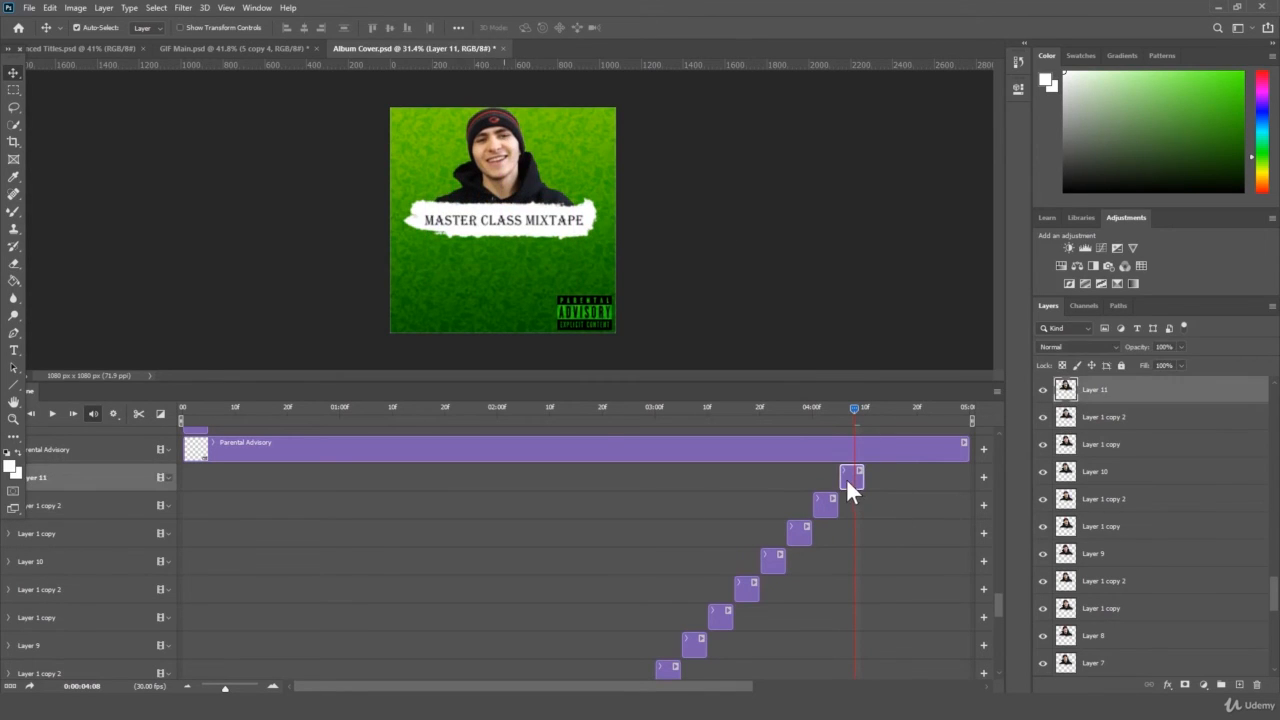
shift+click(800, 531)
key(ctrl+j)
drag(196, 537, 880, 540)
- Move the man up above the title bar in the twenty-seventh, twenty-eighth and twenty-ninth headshot clips
click(917, 595)
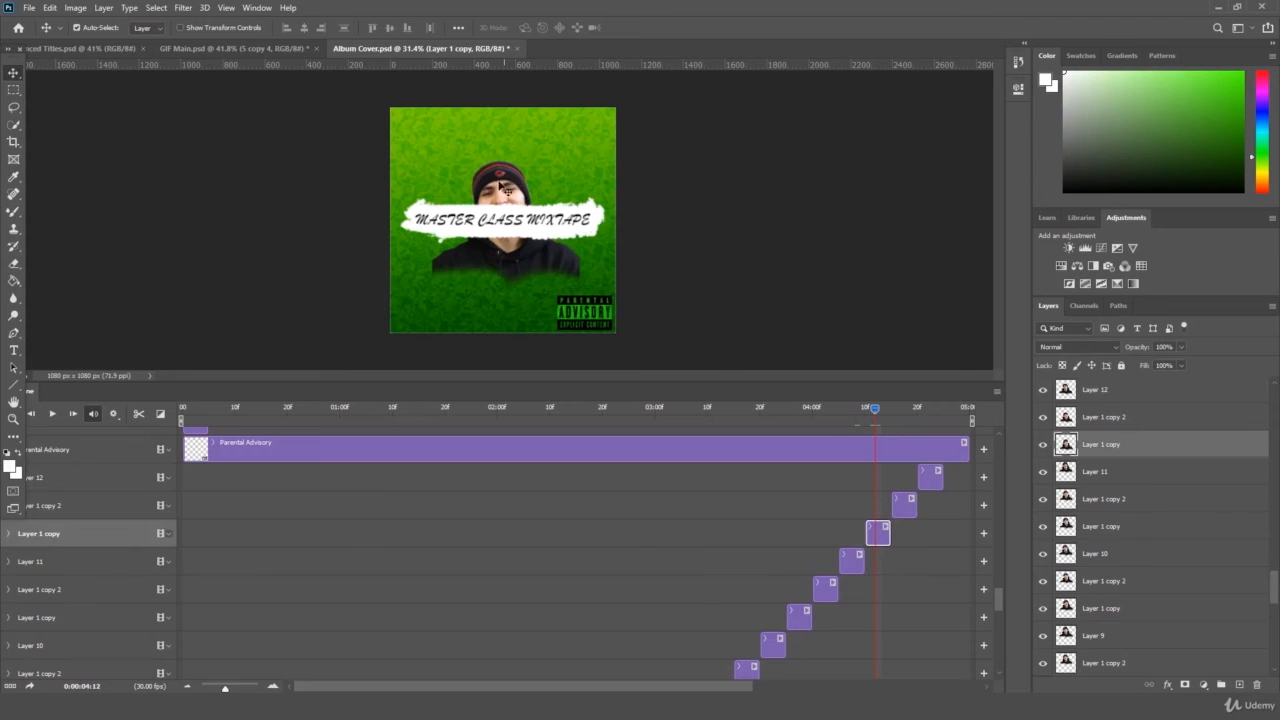
drag(503, 187, 502, 136)
click(900, 406)
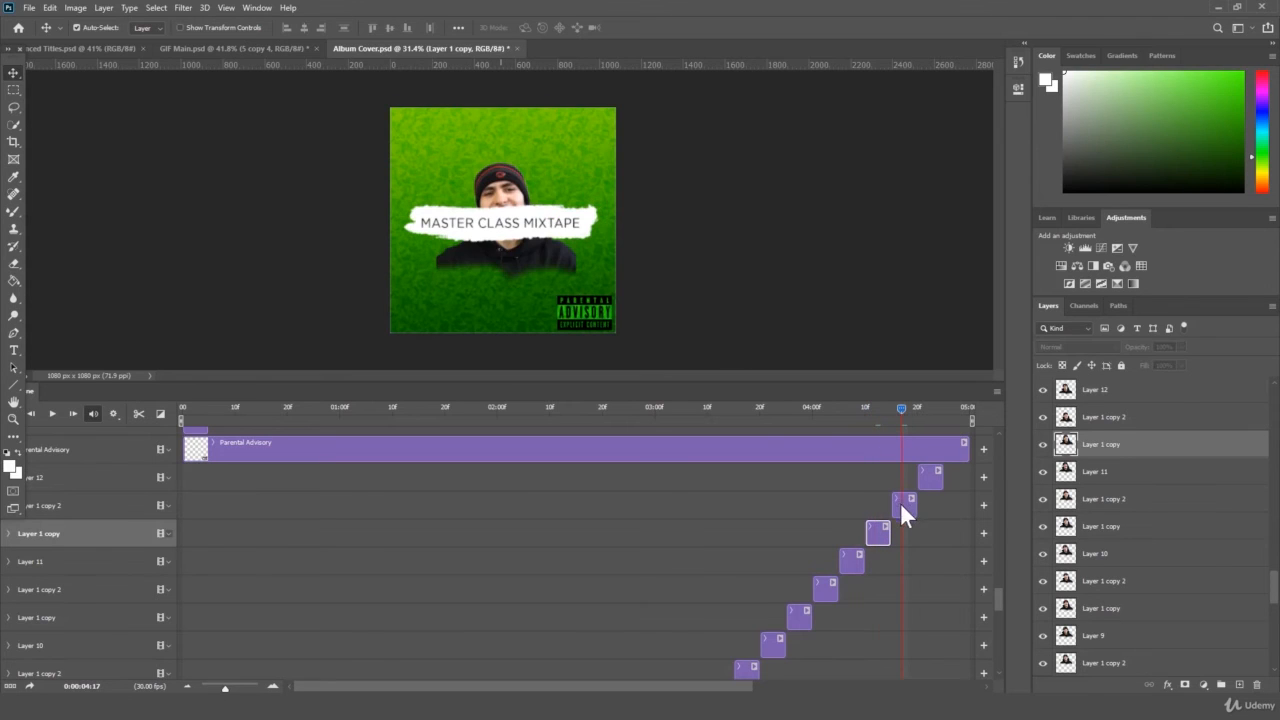
click(904, 508)
drag(502, 188, 497, 131)
click(921, 408)
click(928, 477)
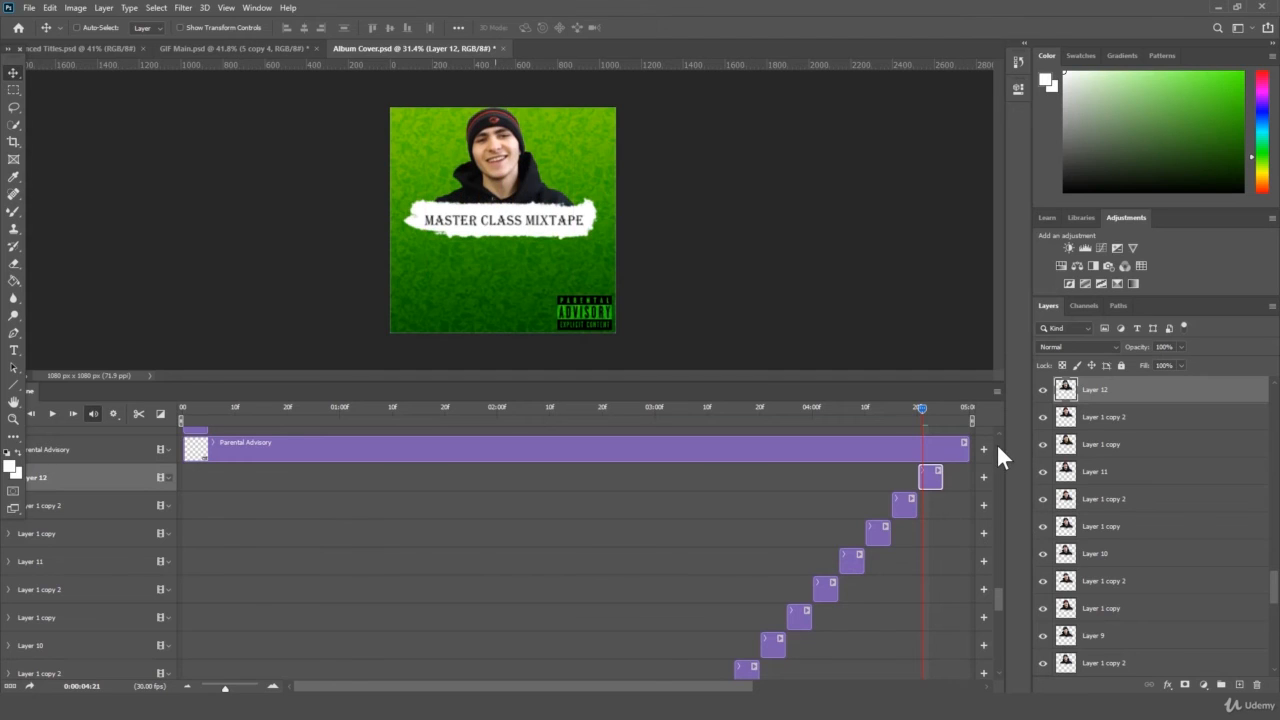
- Duplicate the last headshot clip into the gap before the timeline's five-second end and move its man up above the title bar
key(ctrl+shift+alt+e)
drag(196, 477, 957, 485)
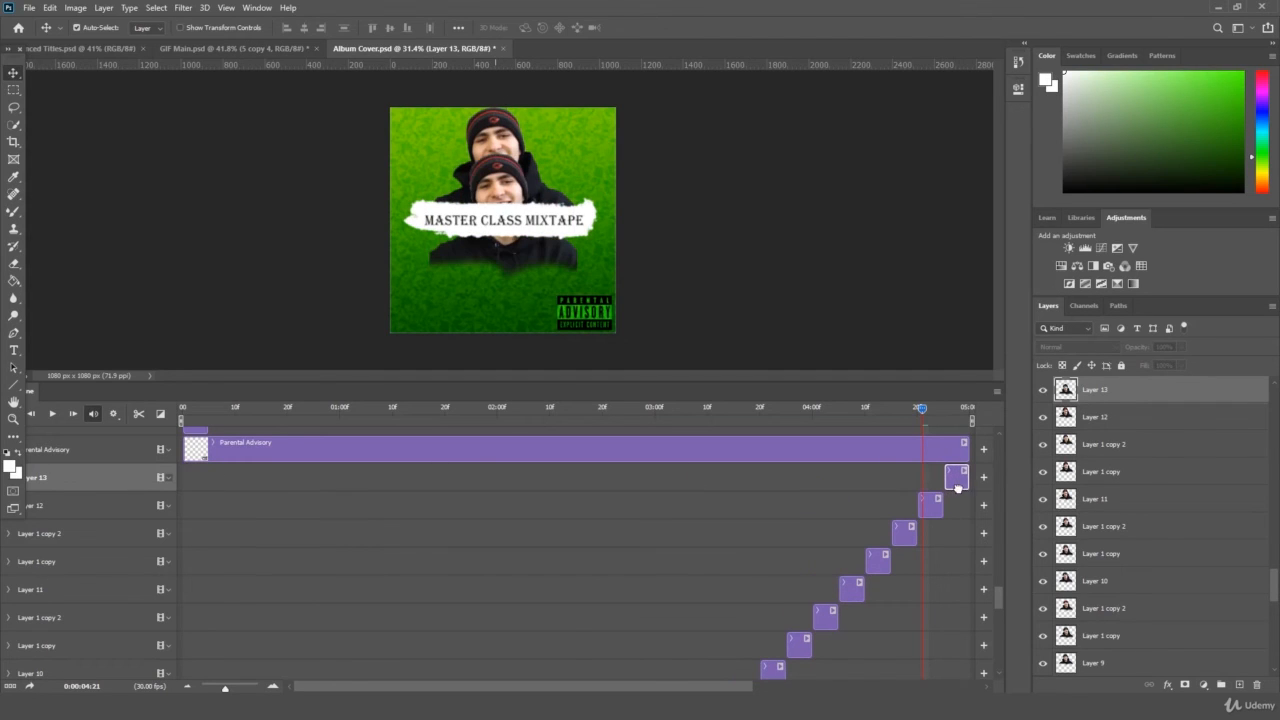
click(958, 407)
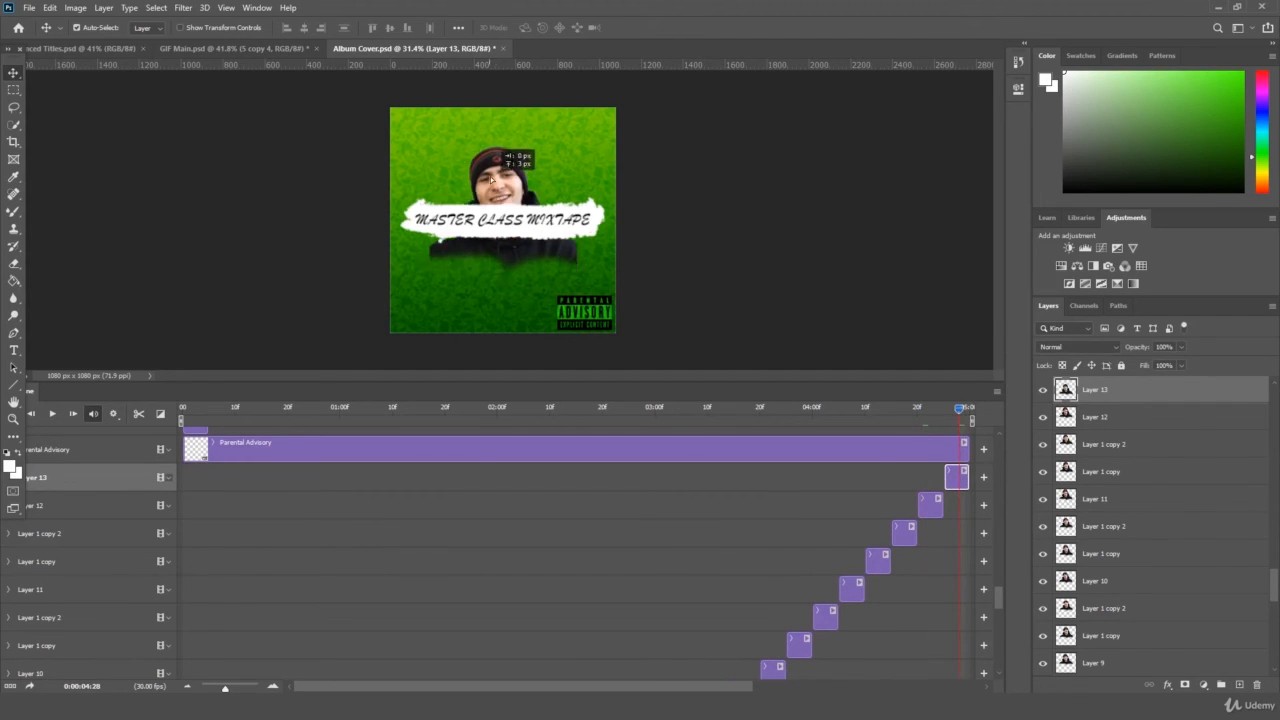
drag(491, 178, 494, 147)
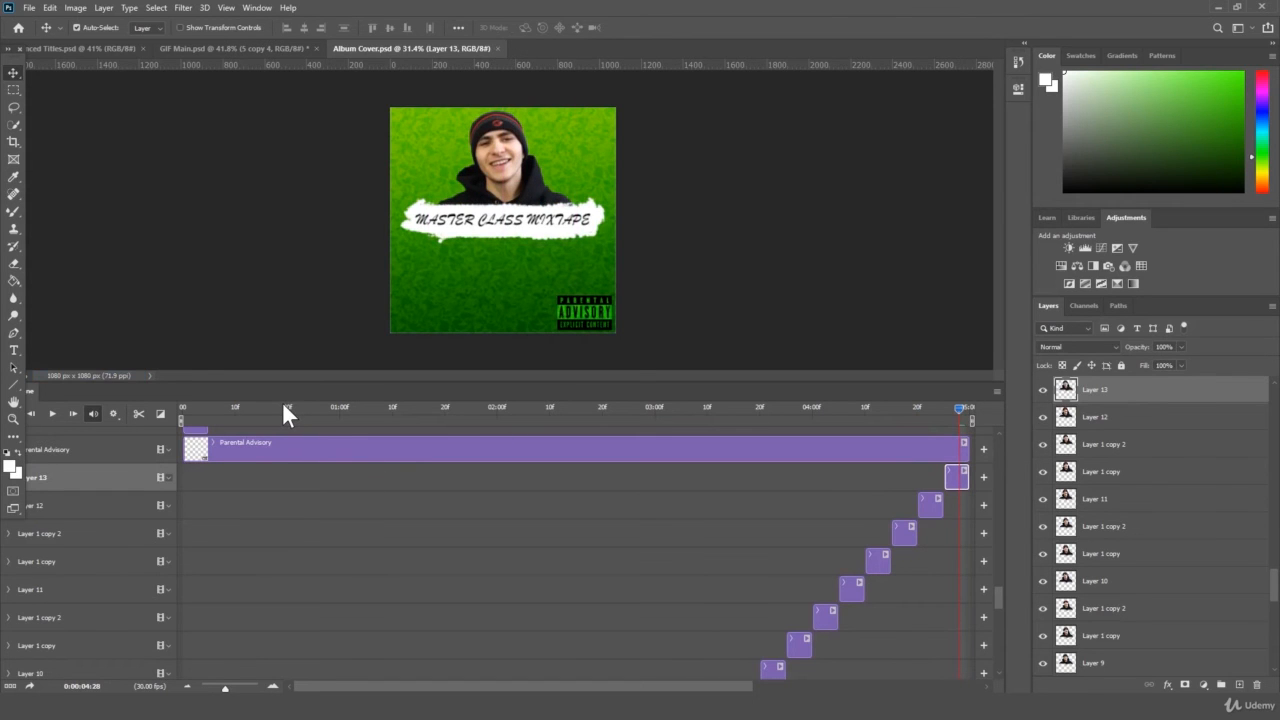
- Save the album cover document and preview the animation twice from the beginning of the timeline
drag(296, 406, 134, 413)
key(ctrl+s)
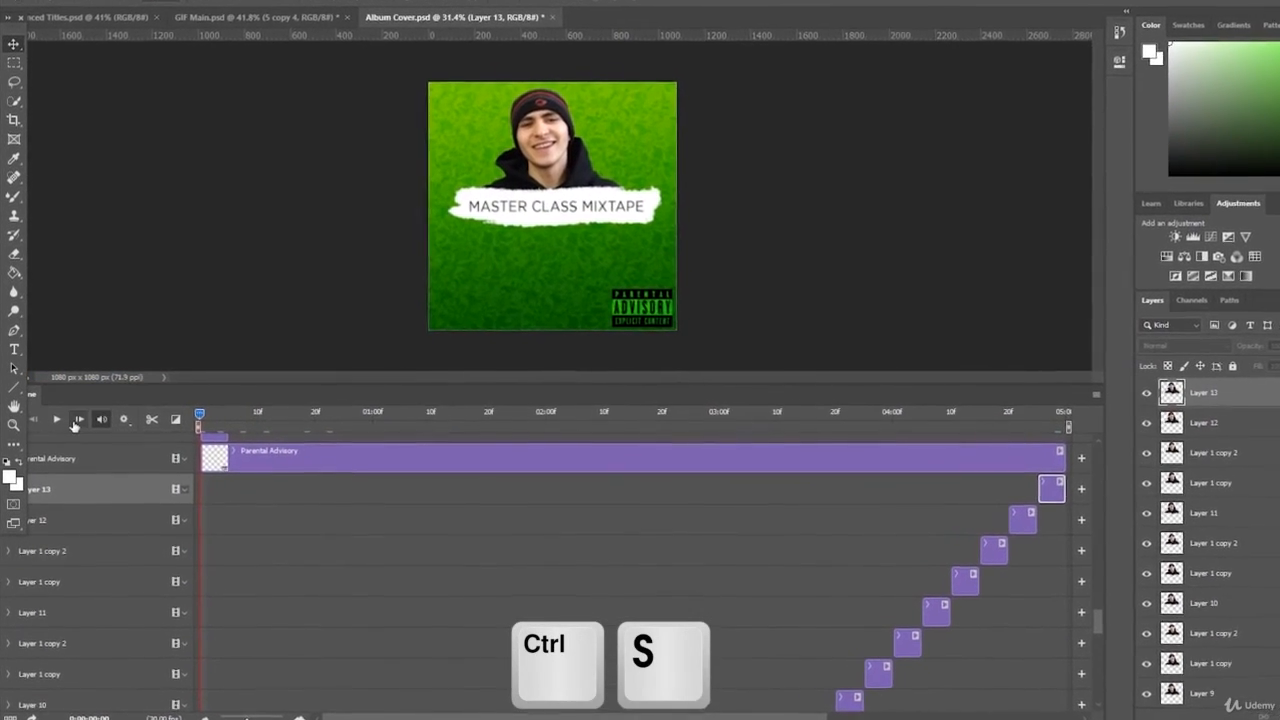
click(56, 419)
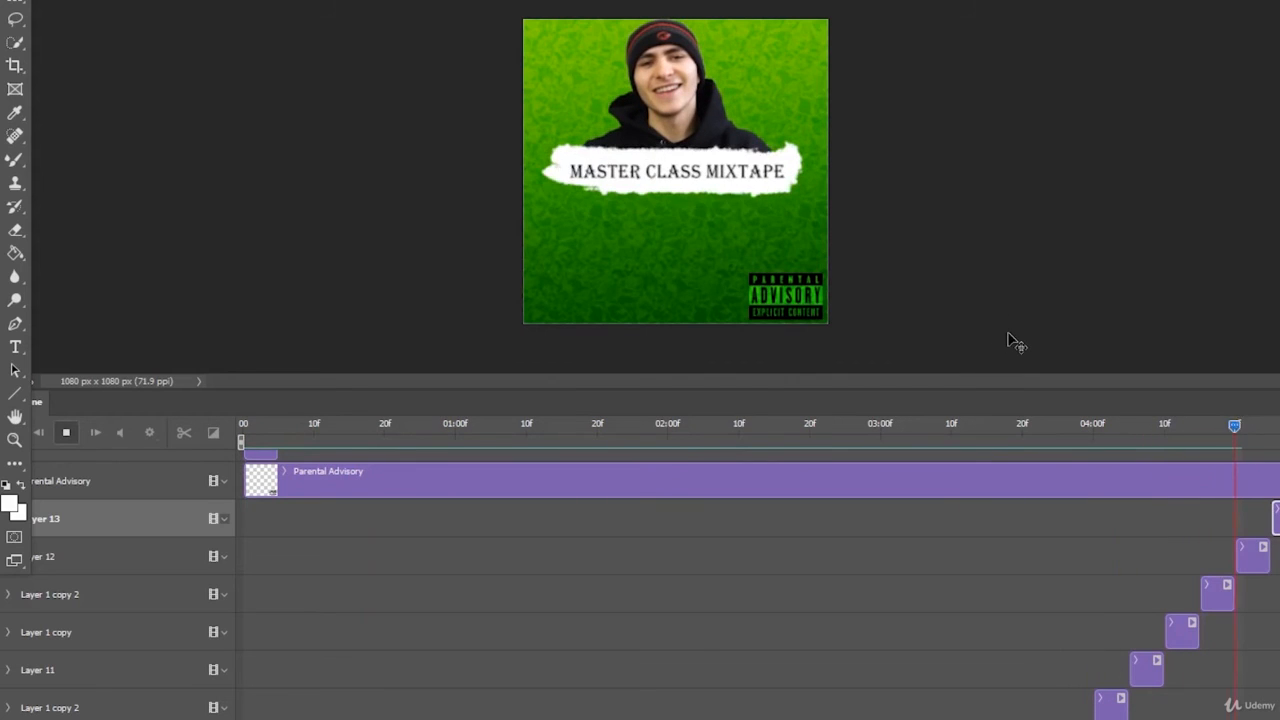
drag(853, 441, 243, 459)
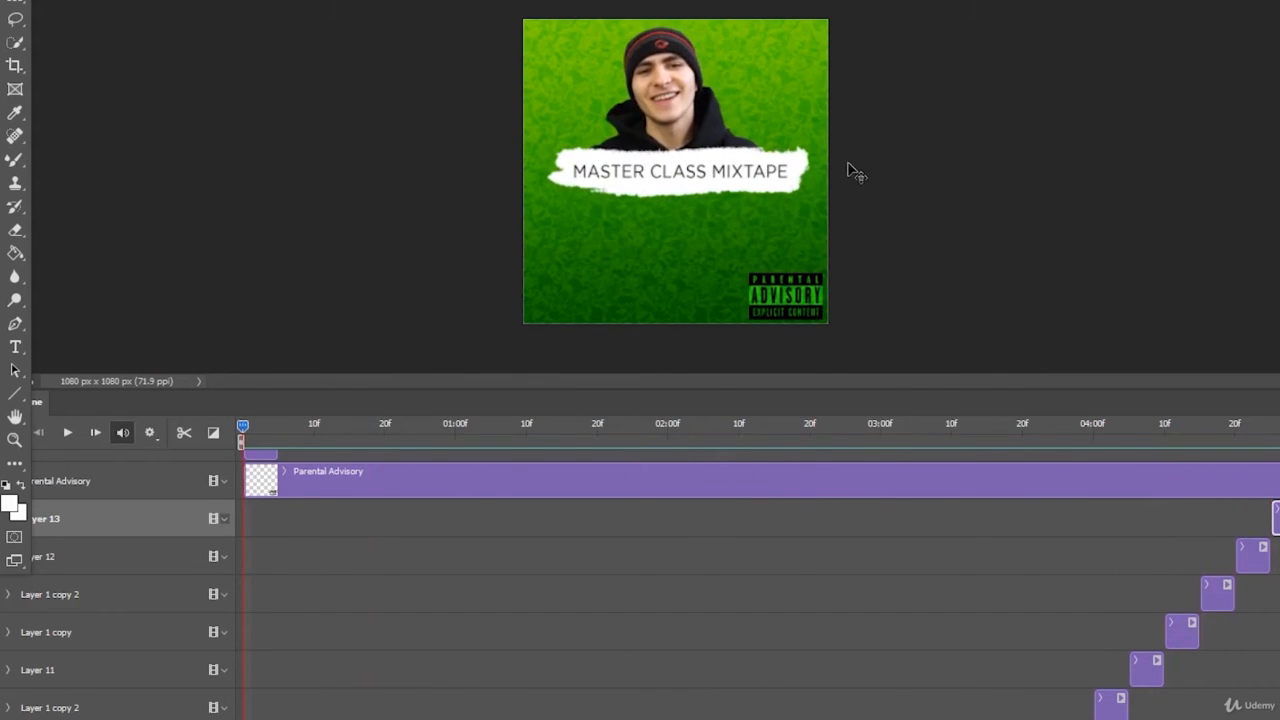
key(space)
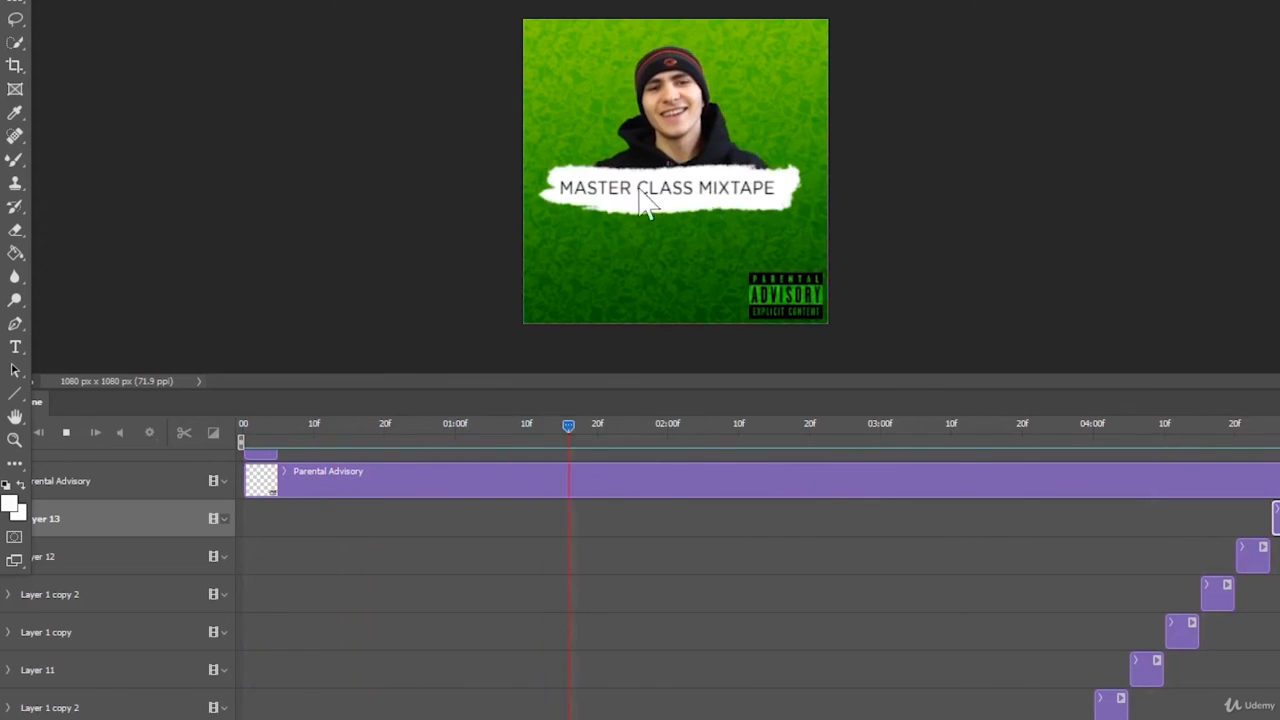
key(space)
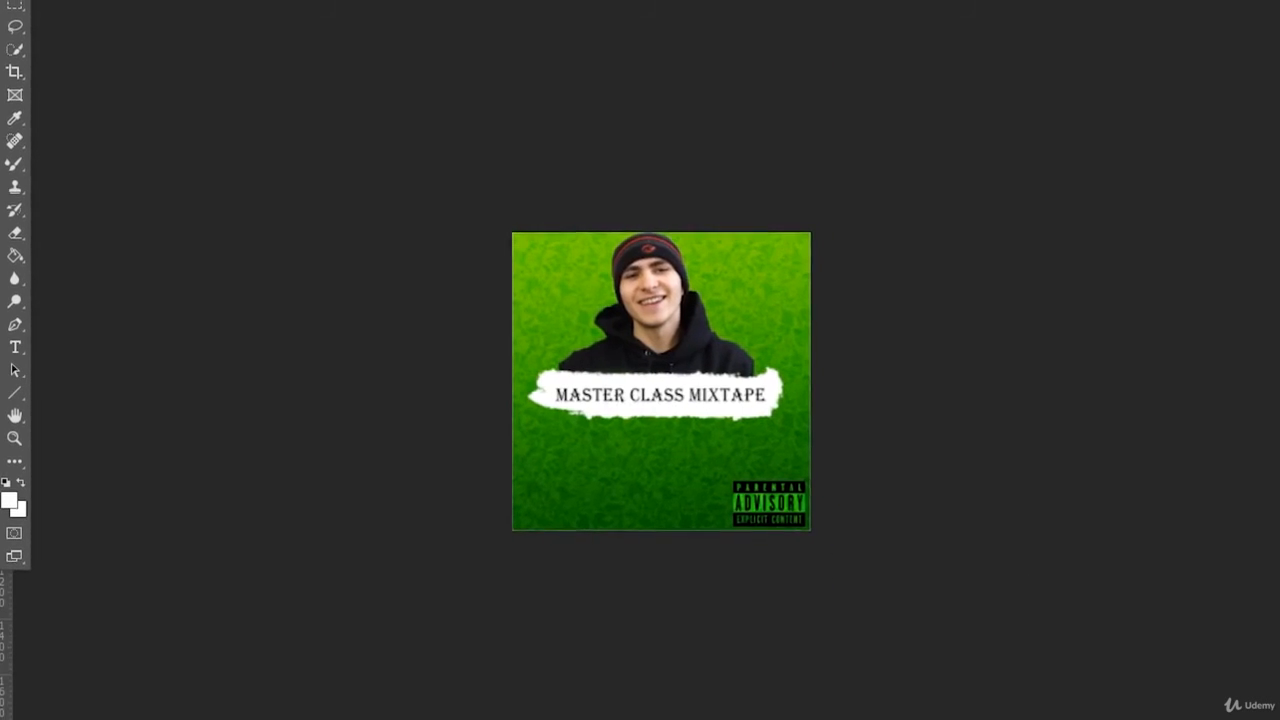
- Reopen the timeline, enlarge the Parental Advisory label and centre it below the title bar
click(325, 1)
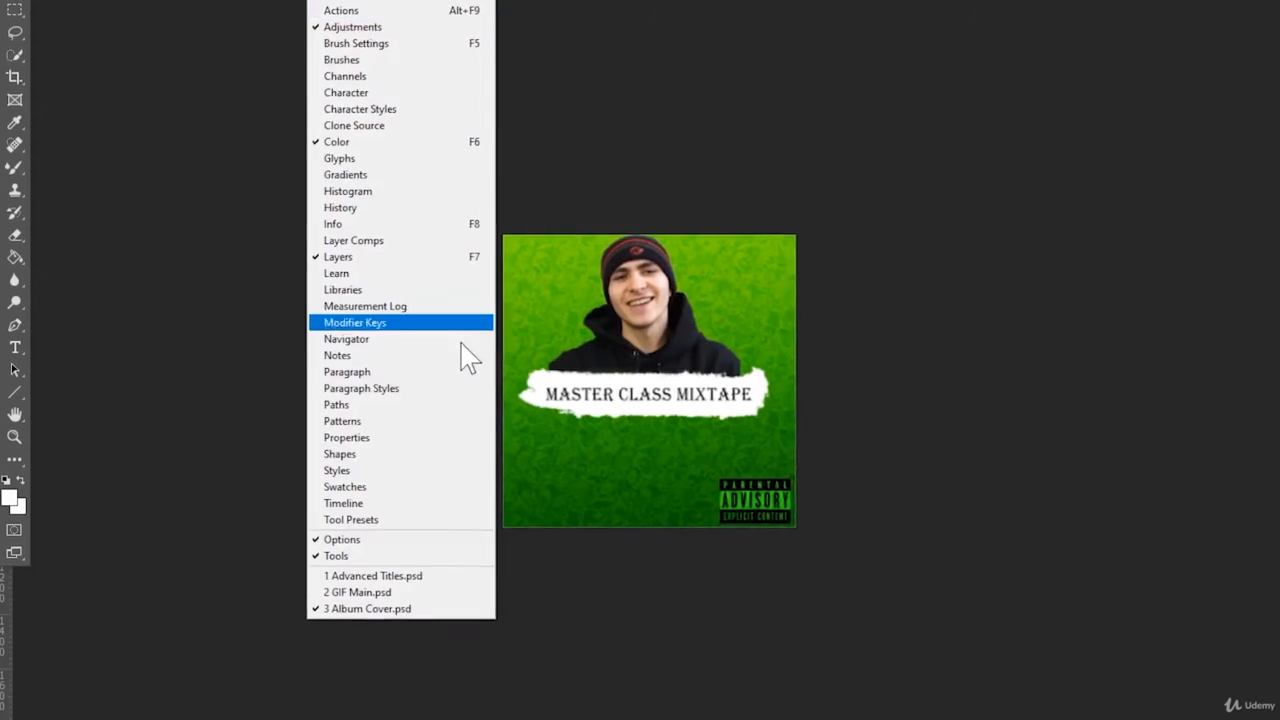
click(434, 503)
scroll(1049, 560, down, 10)
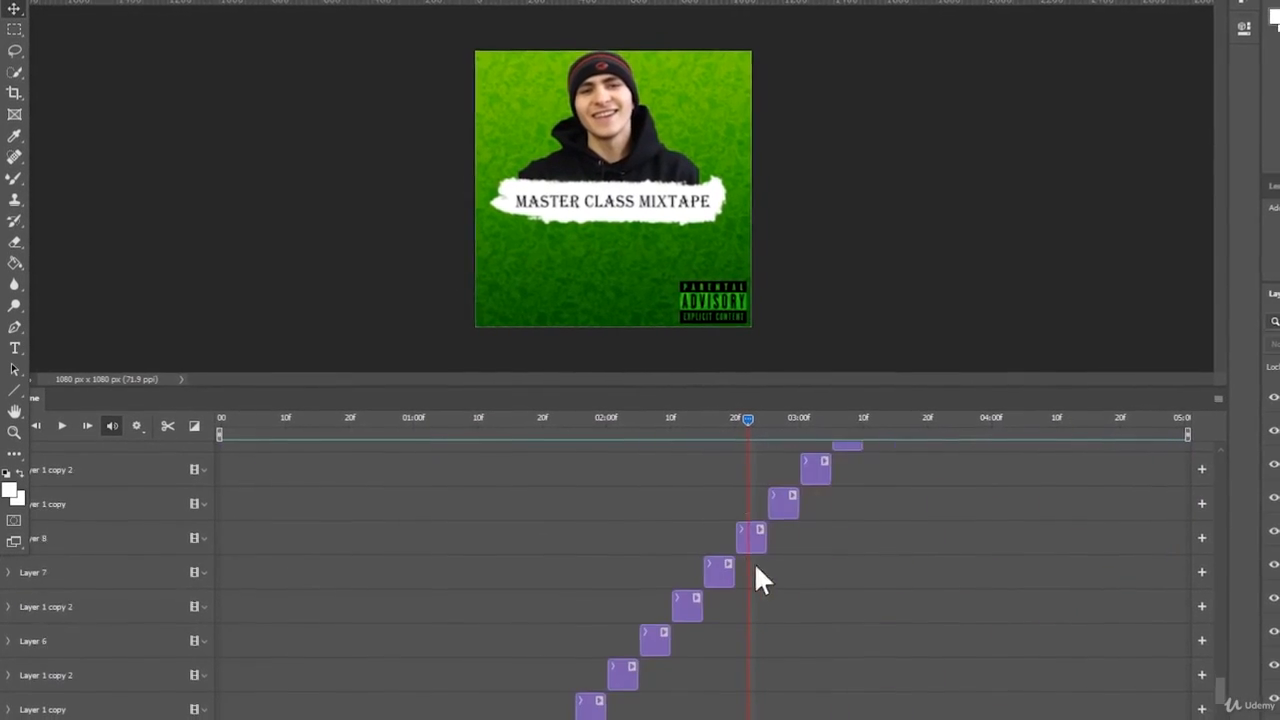
click(450, 705)
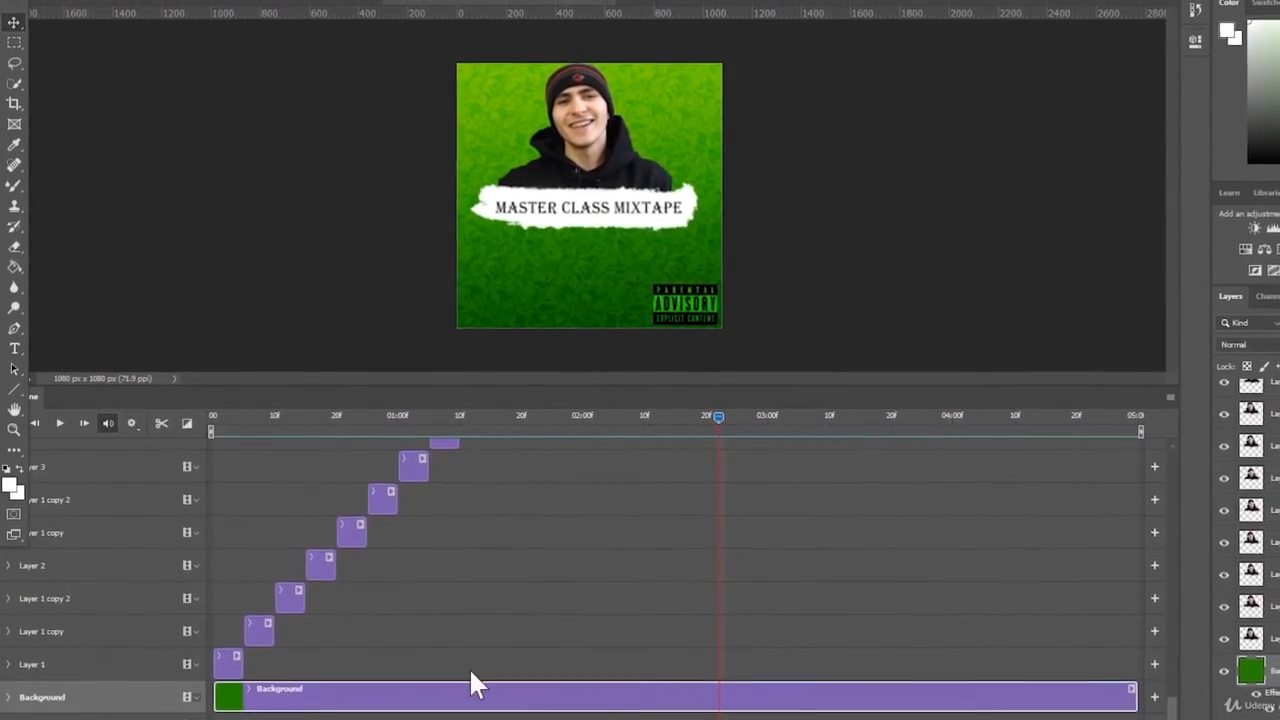
scroll(518, 630, up, 8)
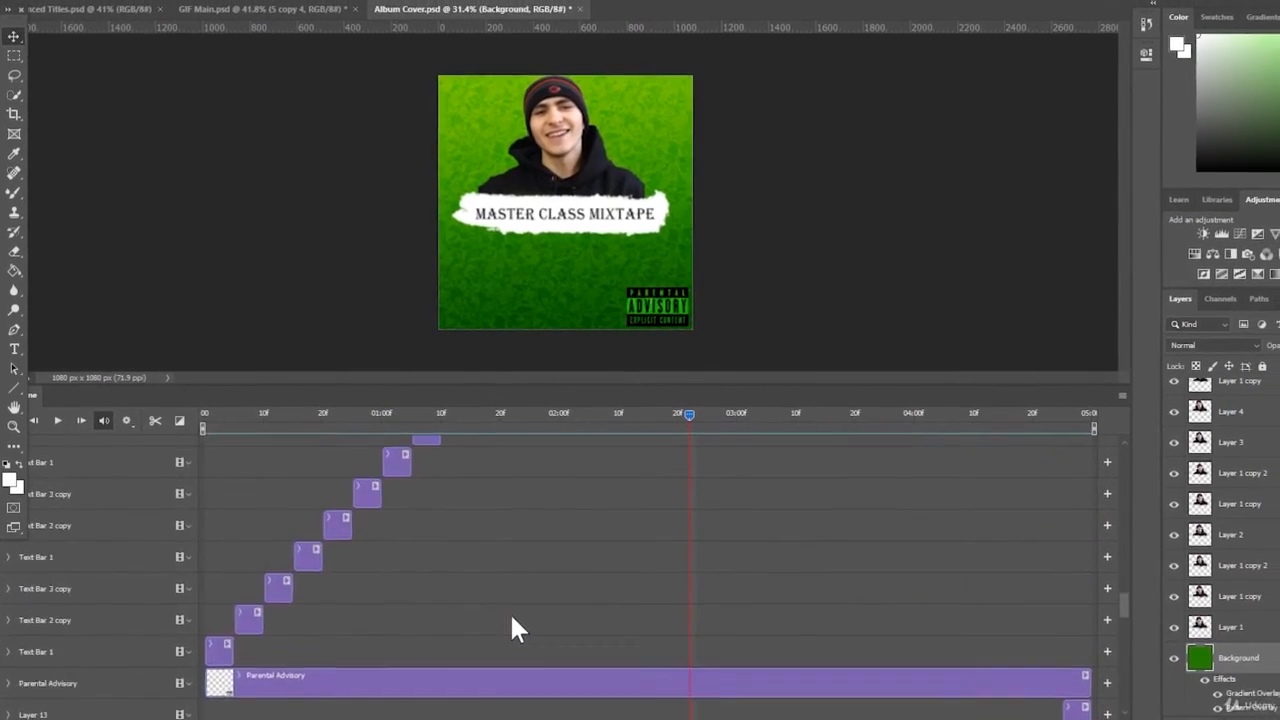
click(424, 672)
key(ctrl+t)
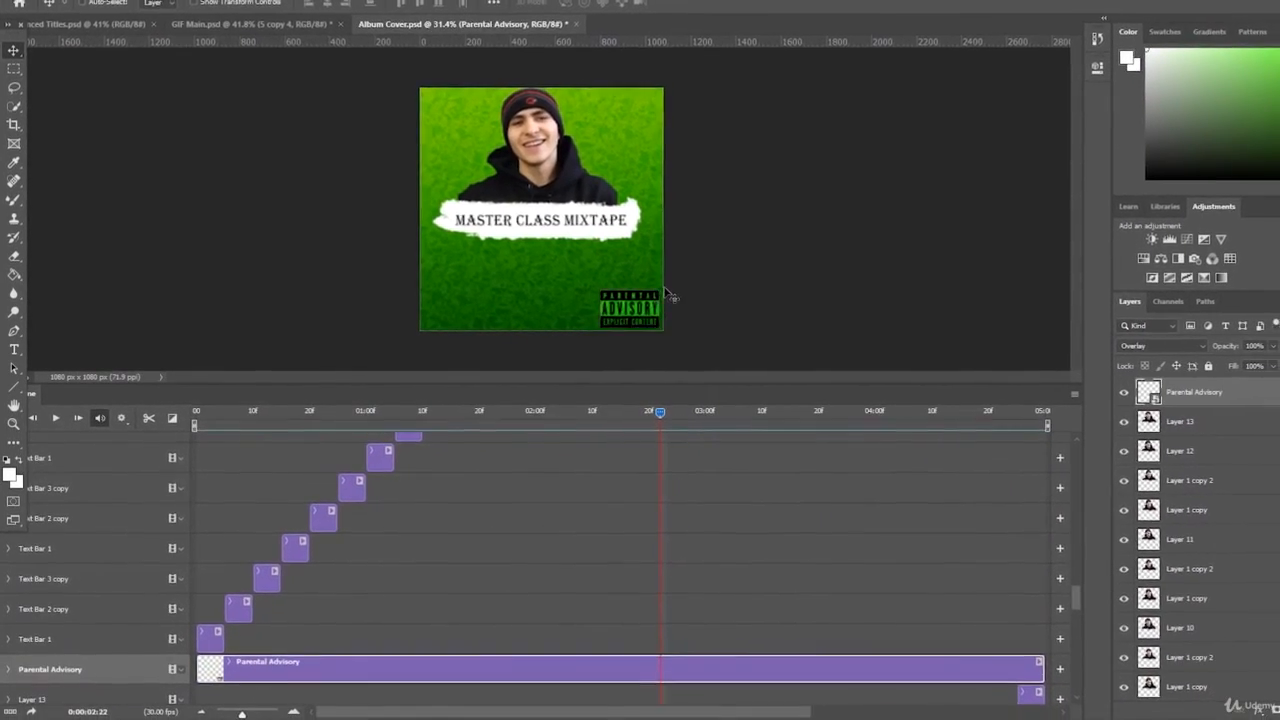
drag(681, 287, 525, 290)
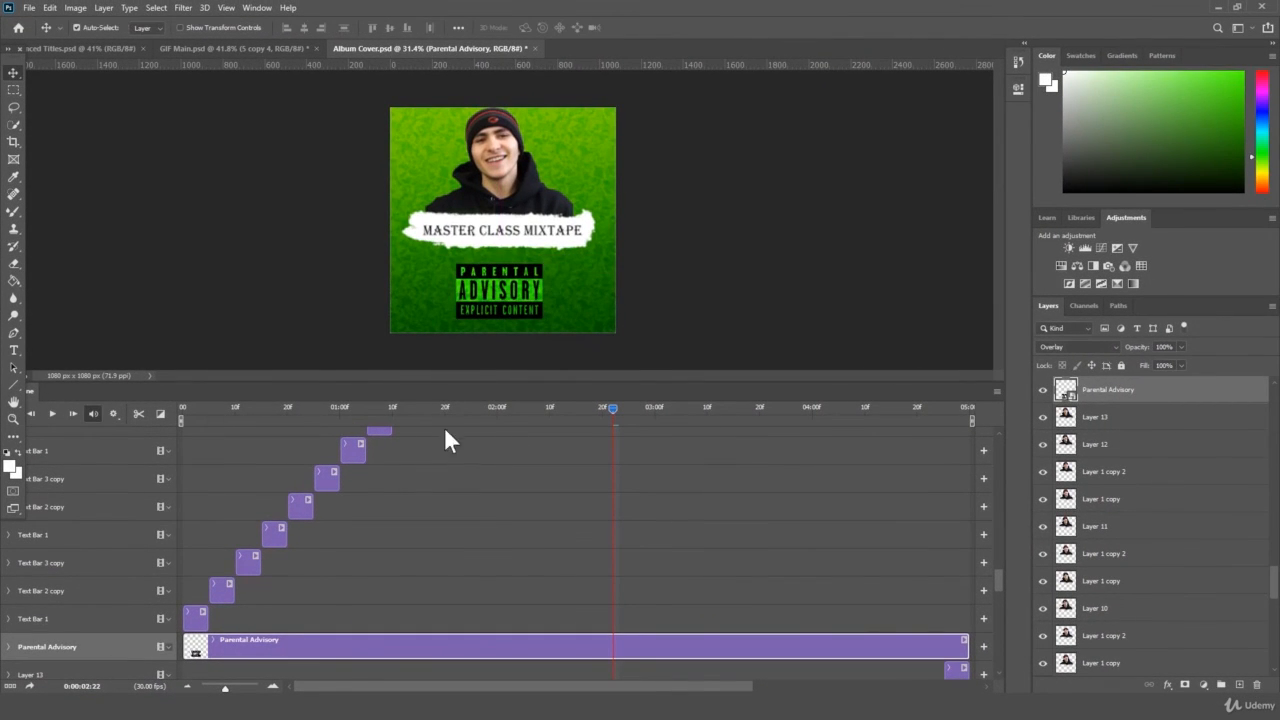
- Play the animation from the start to check the enlarged Parental Advisory label, and return the playhead to the beginning
drag(357, 409, 183, 409)
key(space)
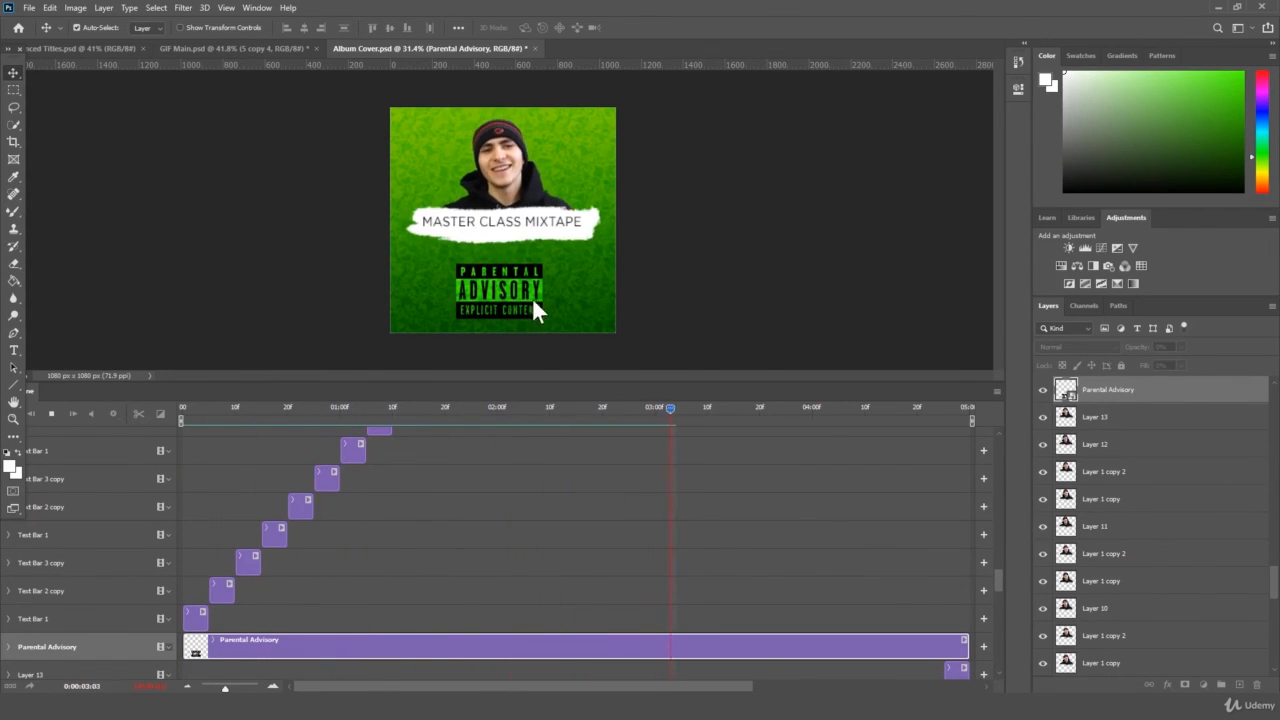
key(space)
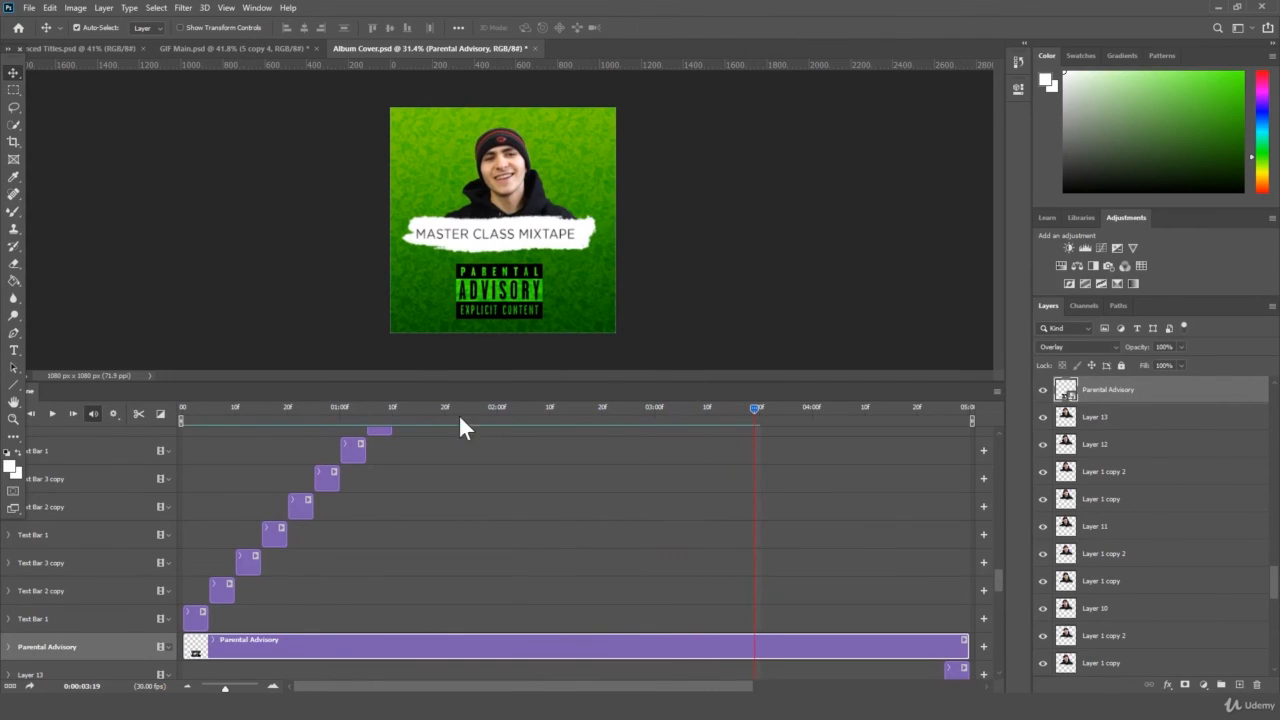
drag(458, 413, 137, 415)
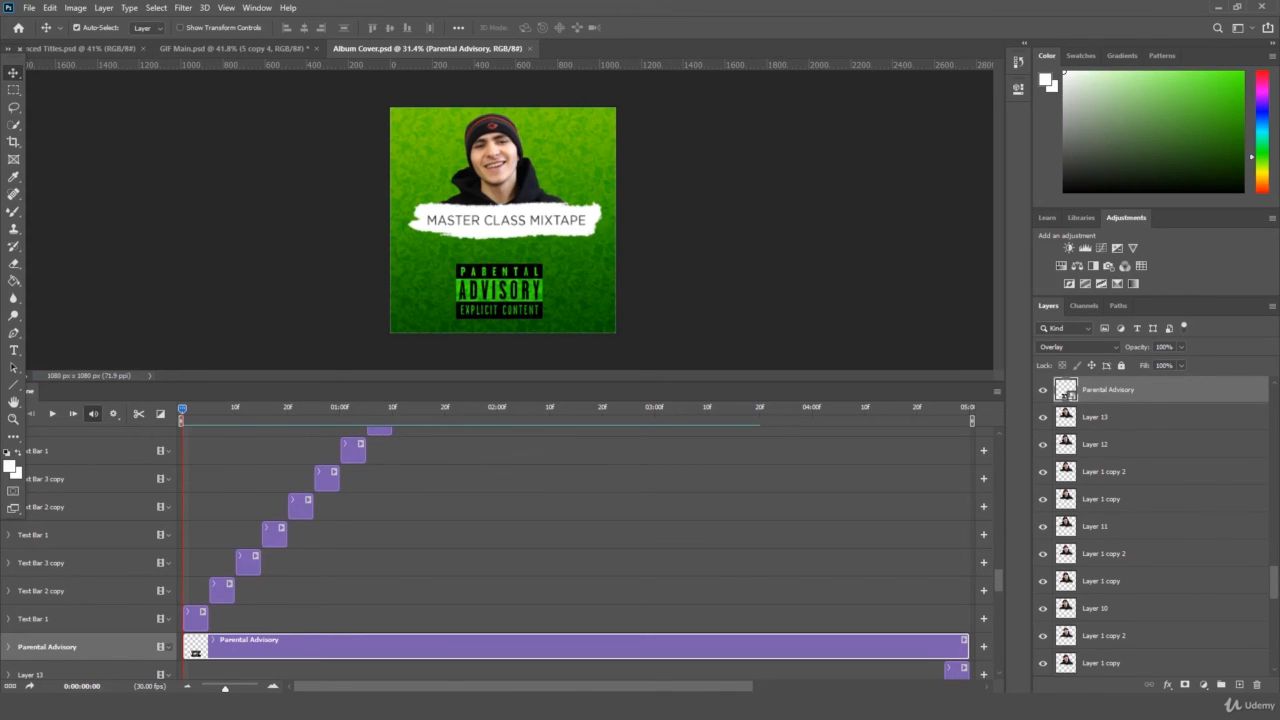
- Place the SBG1 wood image from the Album Cover folder and scale it to about 48% so it covers the whole canvas
key(alt+Tab)
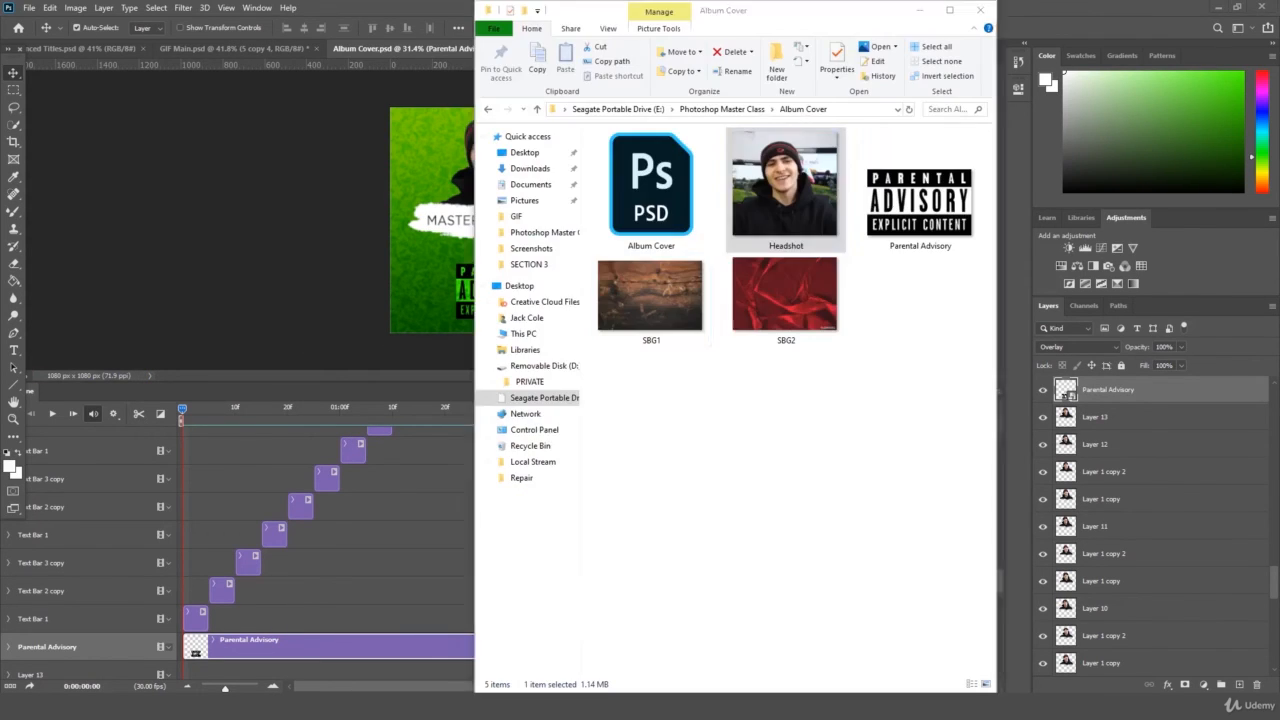
click(680, 318)
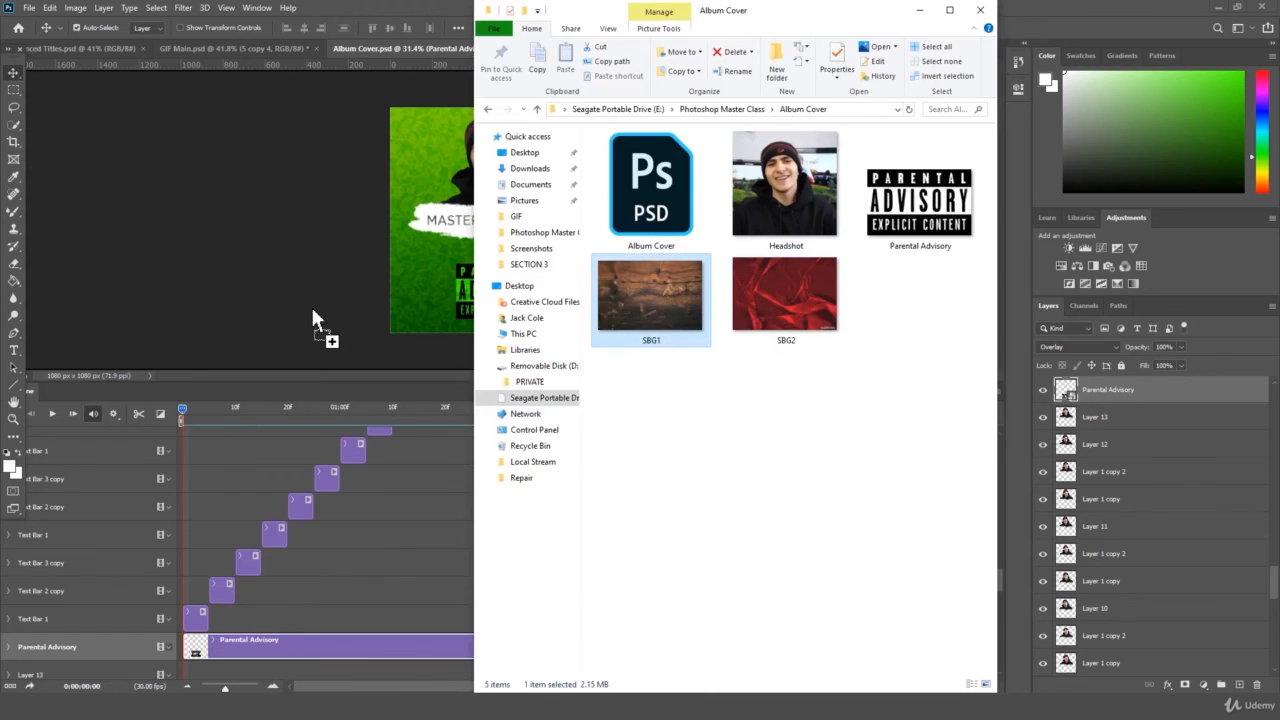
drag(313, 320, 314, 320)
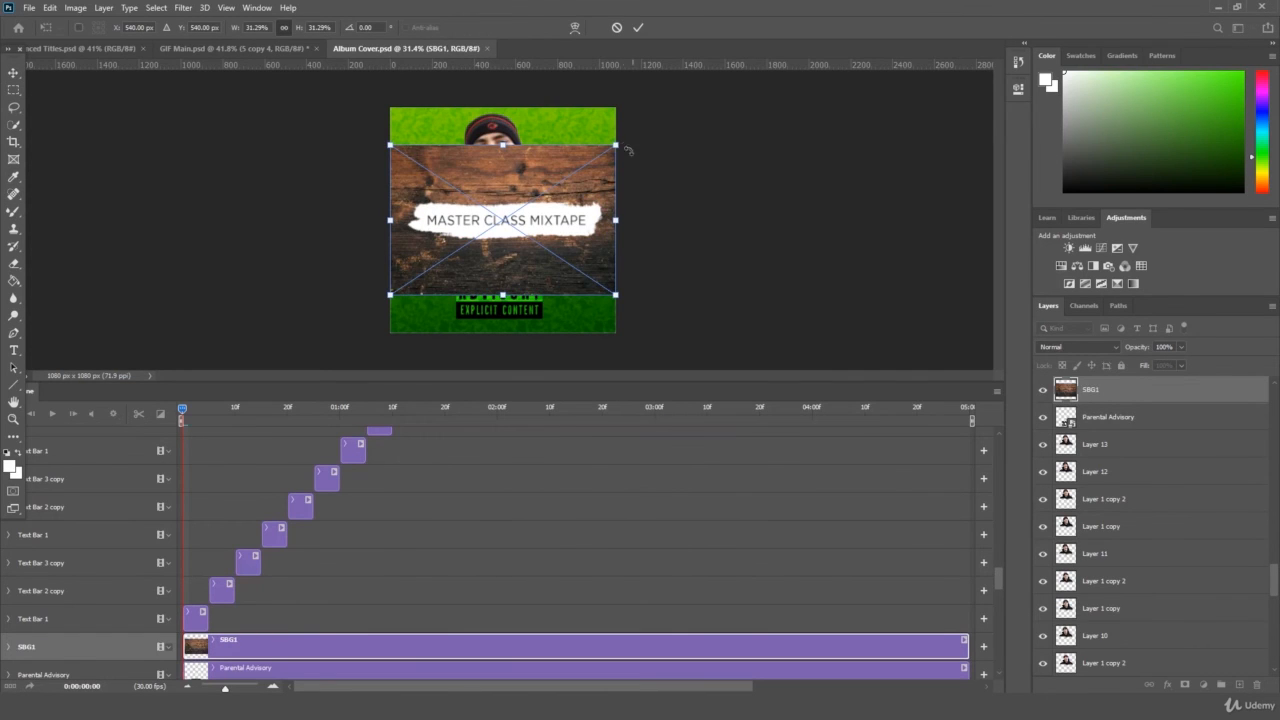
drag(616, 145, 677, 106)
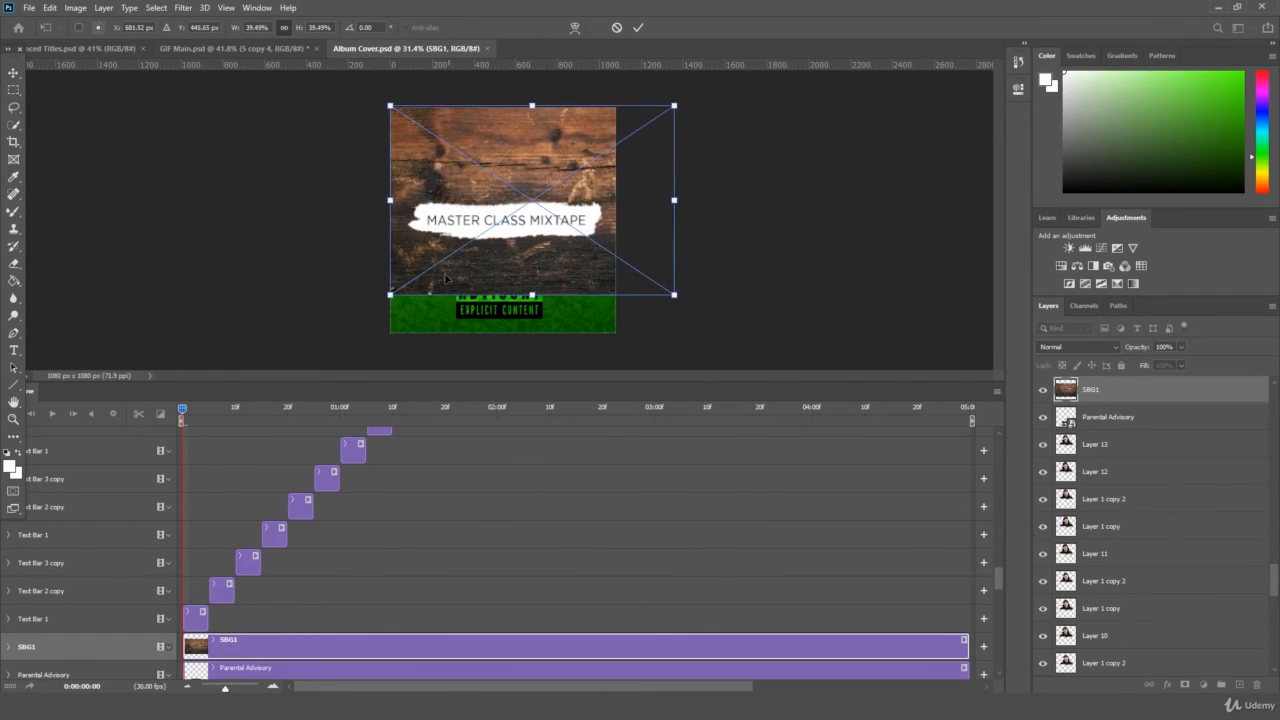
drag(390, 295, 325, 337)
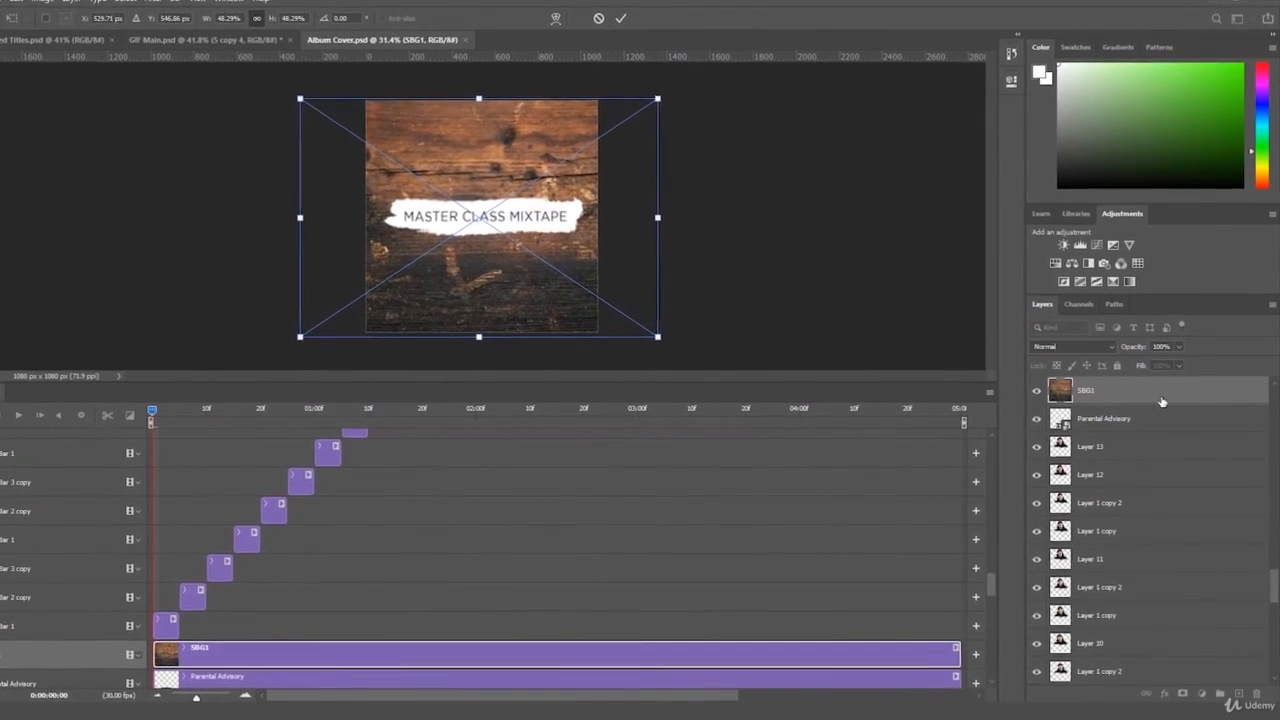
key(Return)
- Move the SBG1 layer to the top of the layer stack and set its blend mode to Overlay
scroll(1138, 420, up, 3)
drag(1134, 505, 1157, 399)
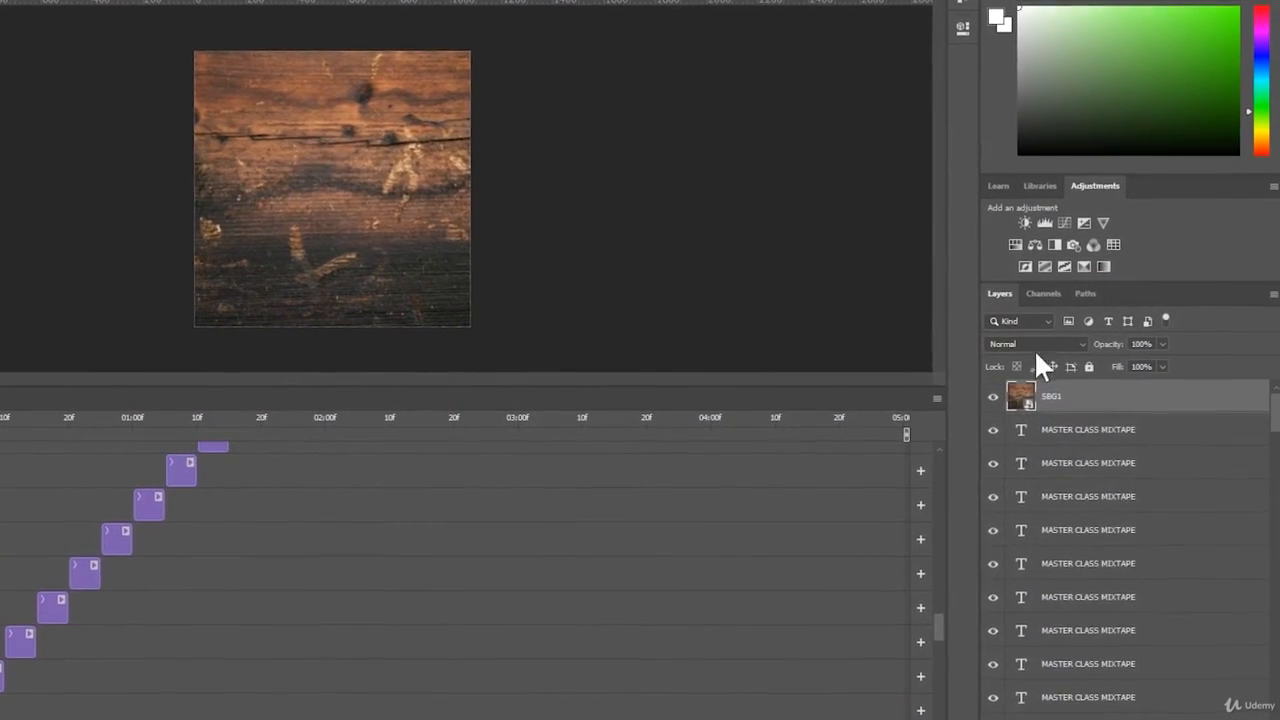
click(1040, 344)
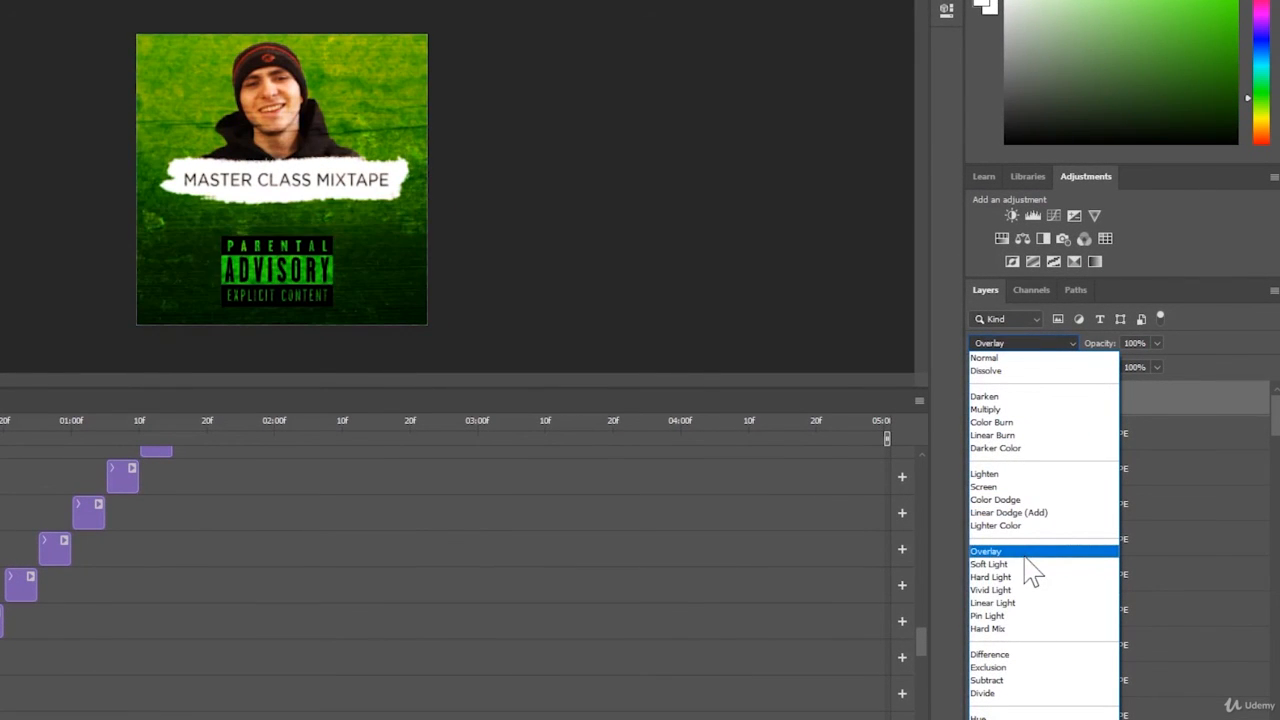
click(1025, 553)
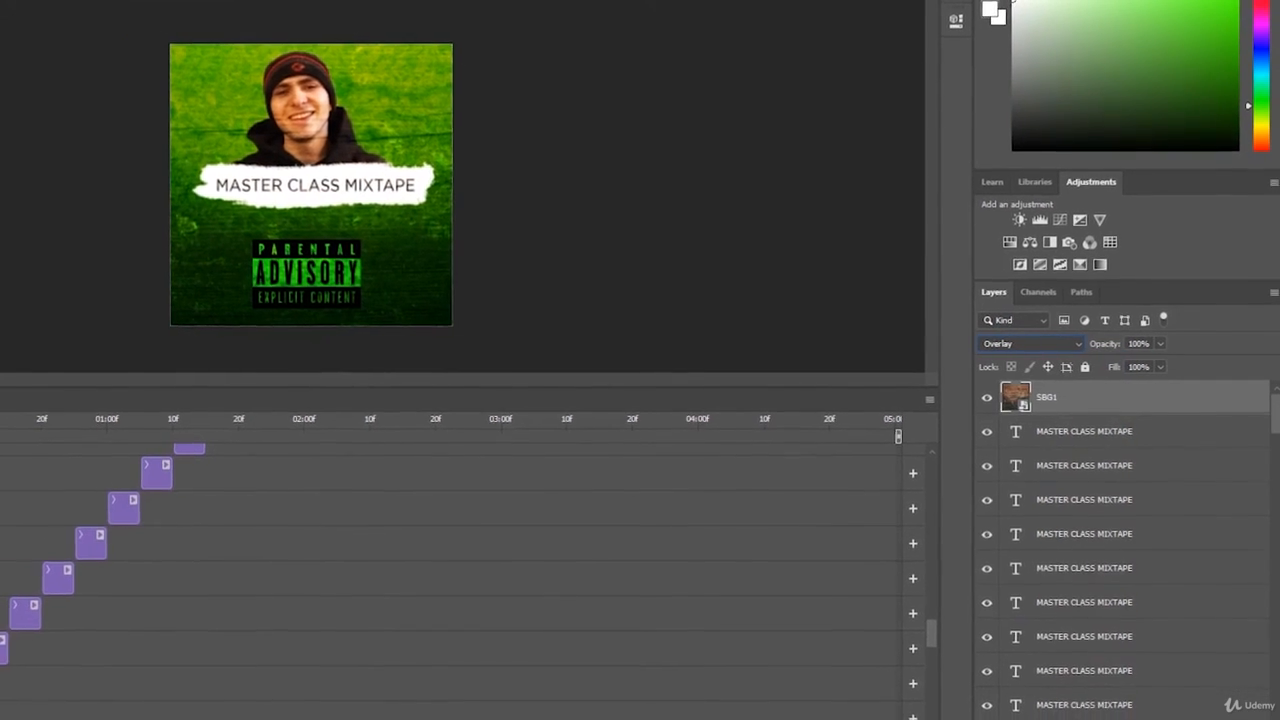
- Rasterize the SBG1 layer and erase its texture over the man with a Soft Round eraser about 1100 px wide
click(189, 180)
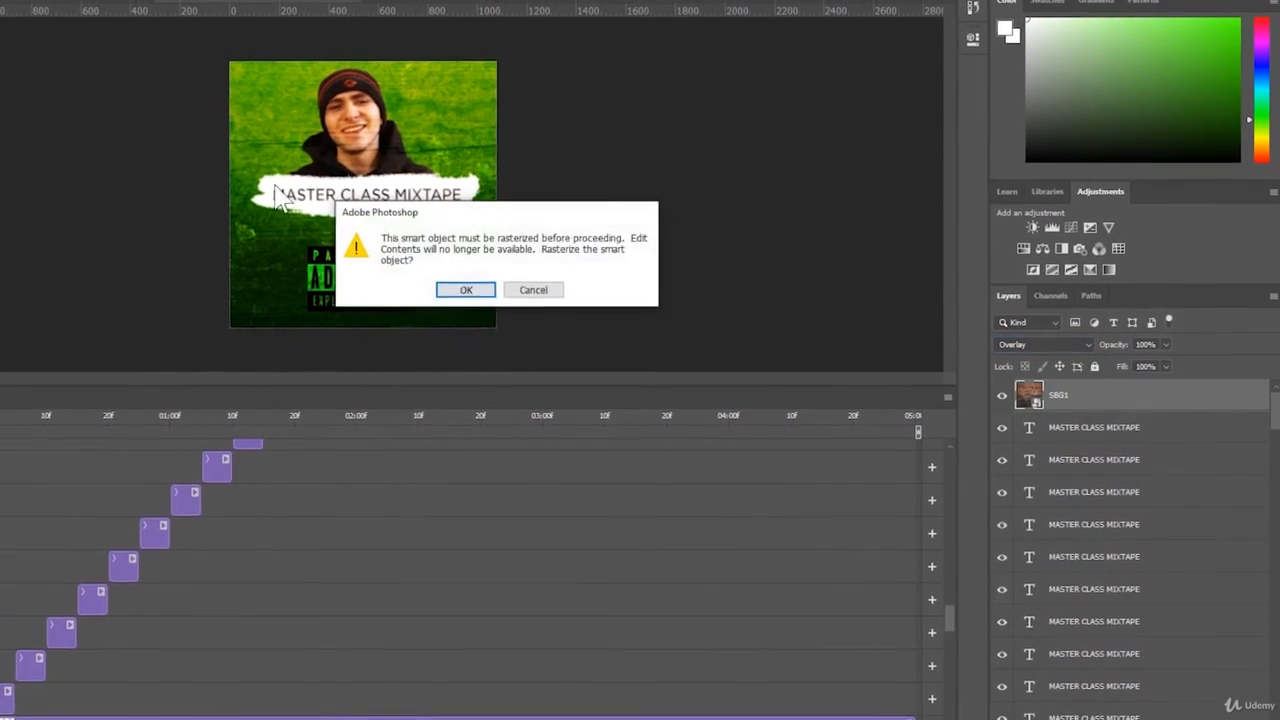
key(Return)
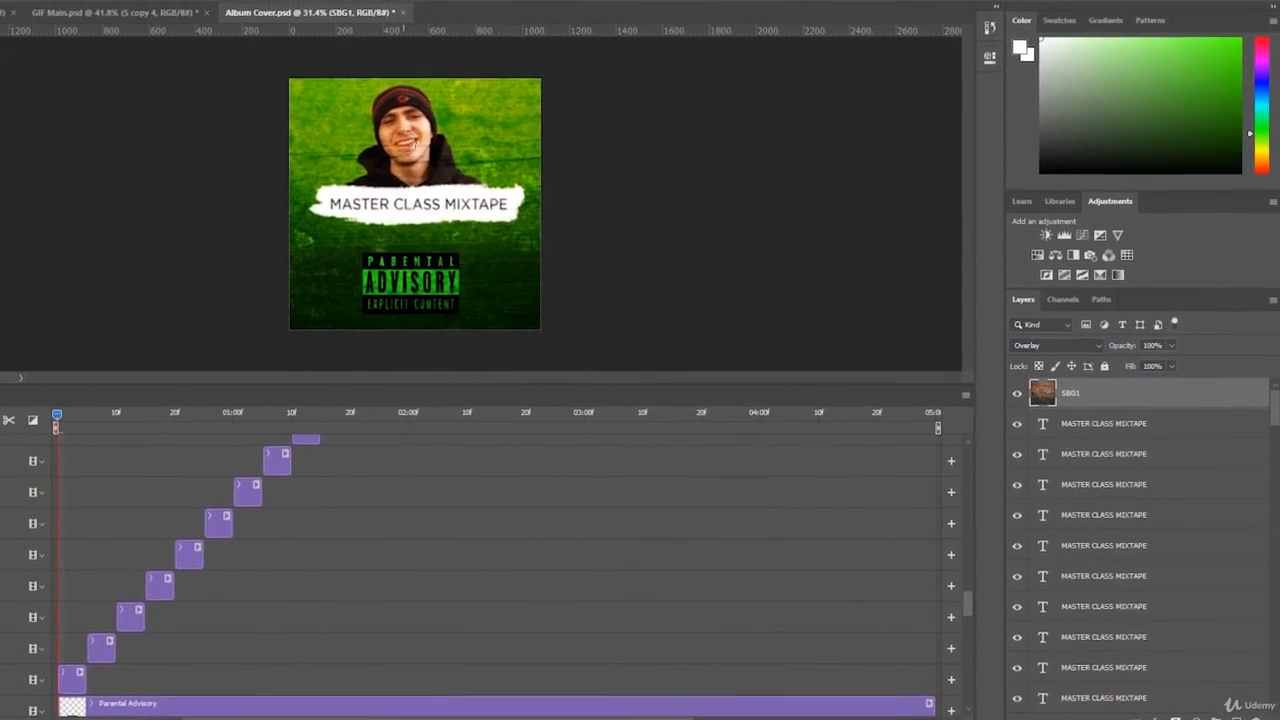
click(28, 12)
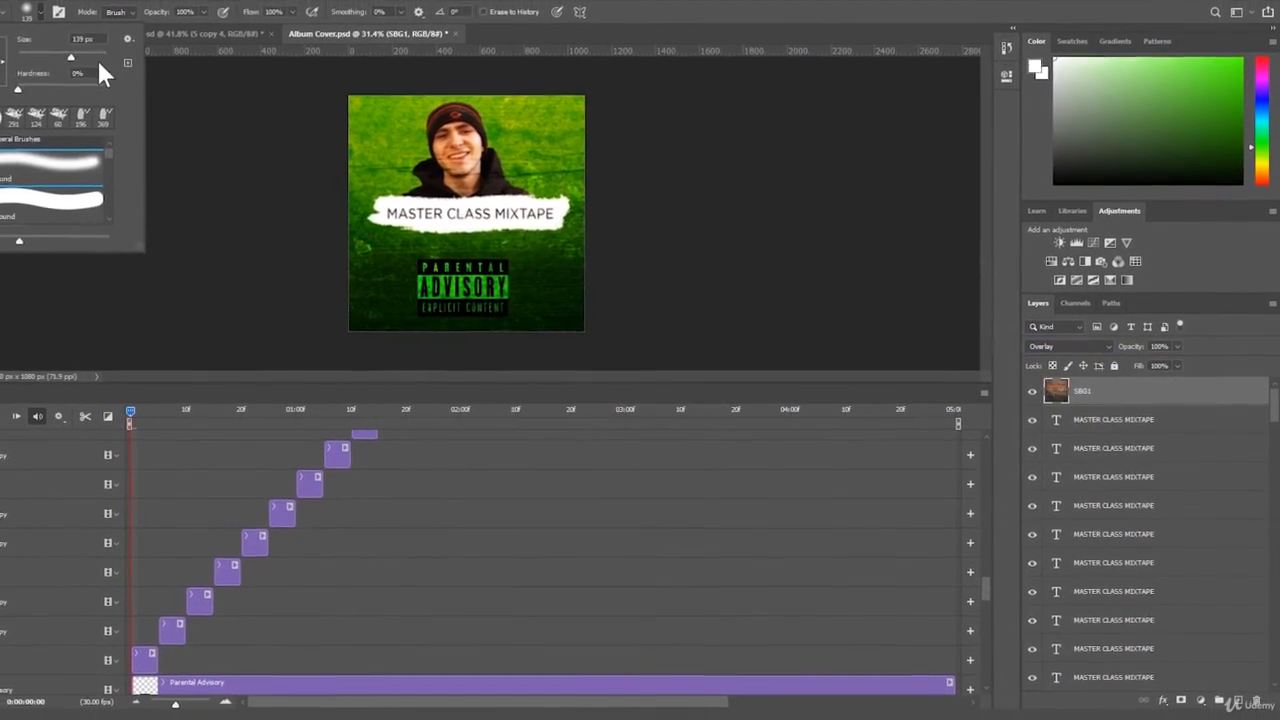
drag(71, 57, 151, 68)
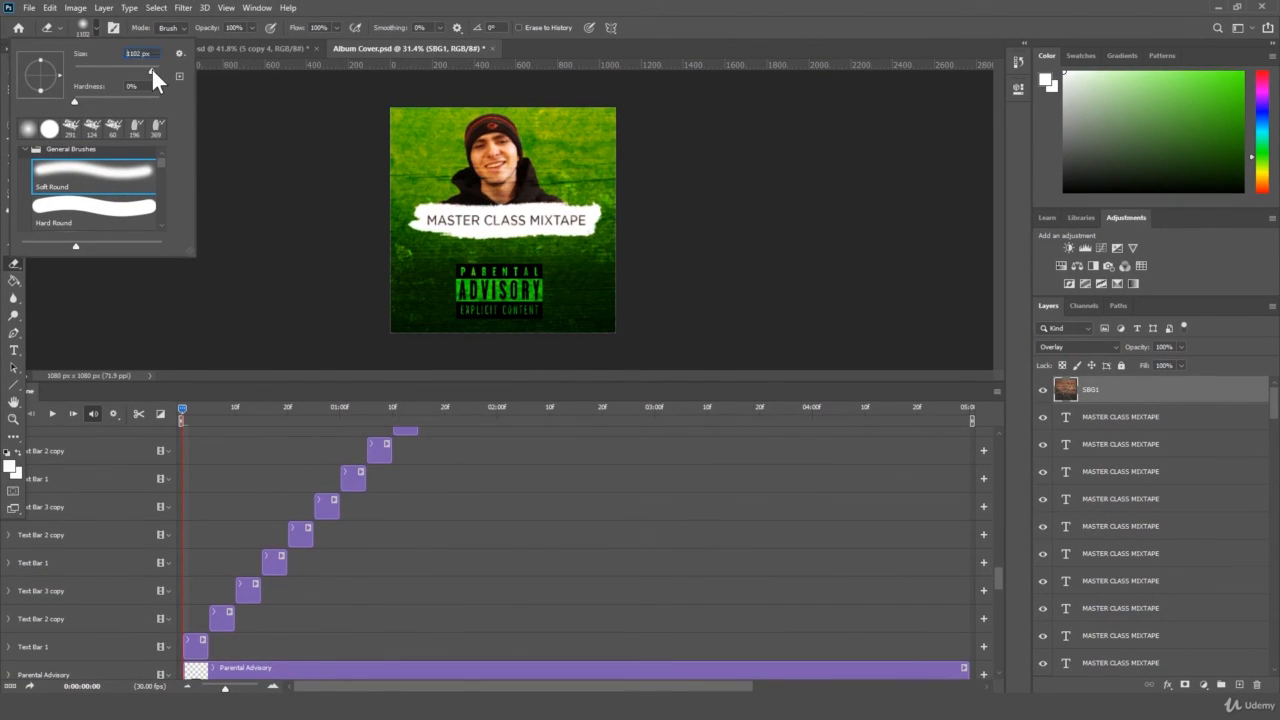
key(Return)
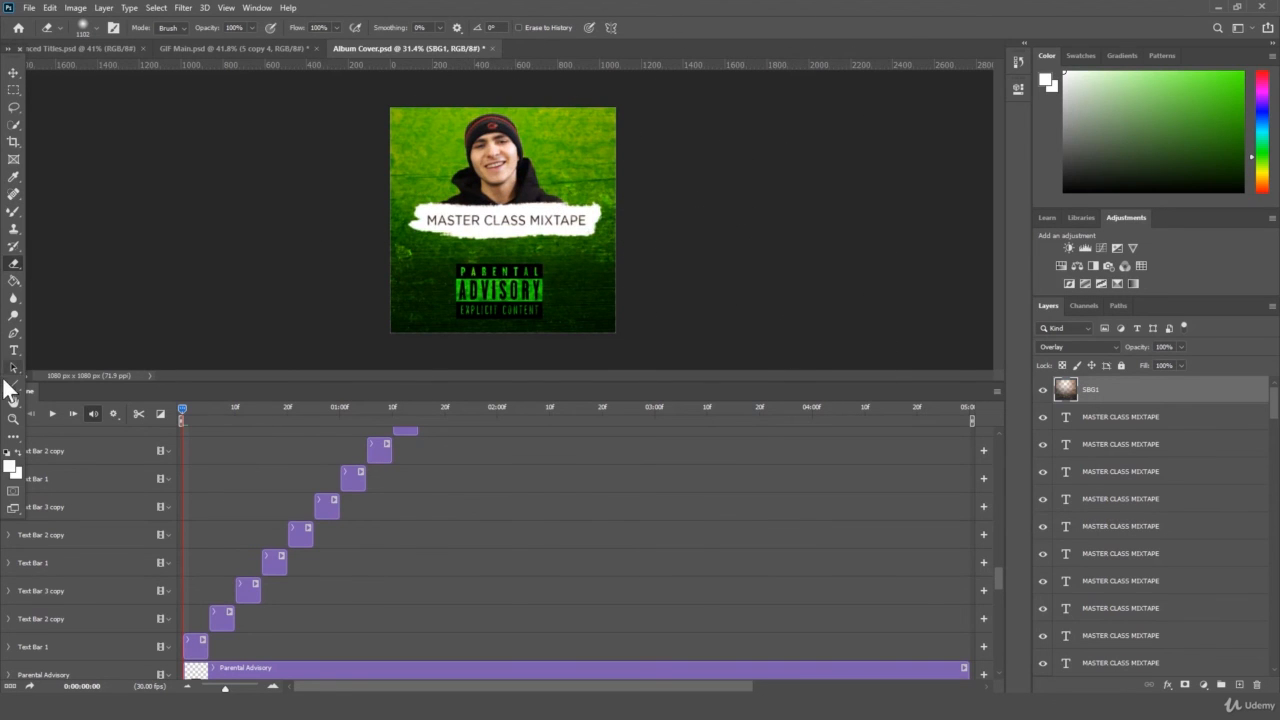
- Save a GIF copy of the animated cover as Album Cover in the Album Cover folder, keeping the default GIF options
click(403, 28)
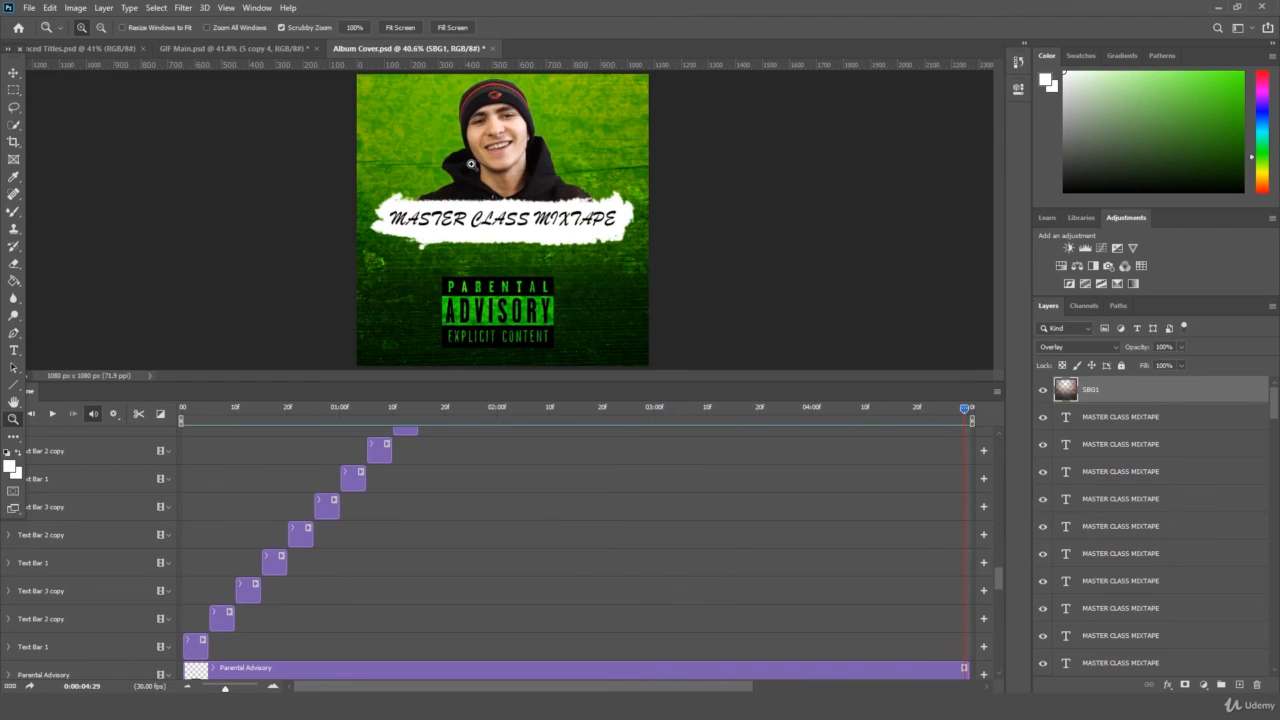
key(ctrl+minus)
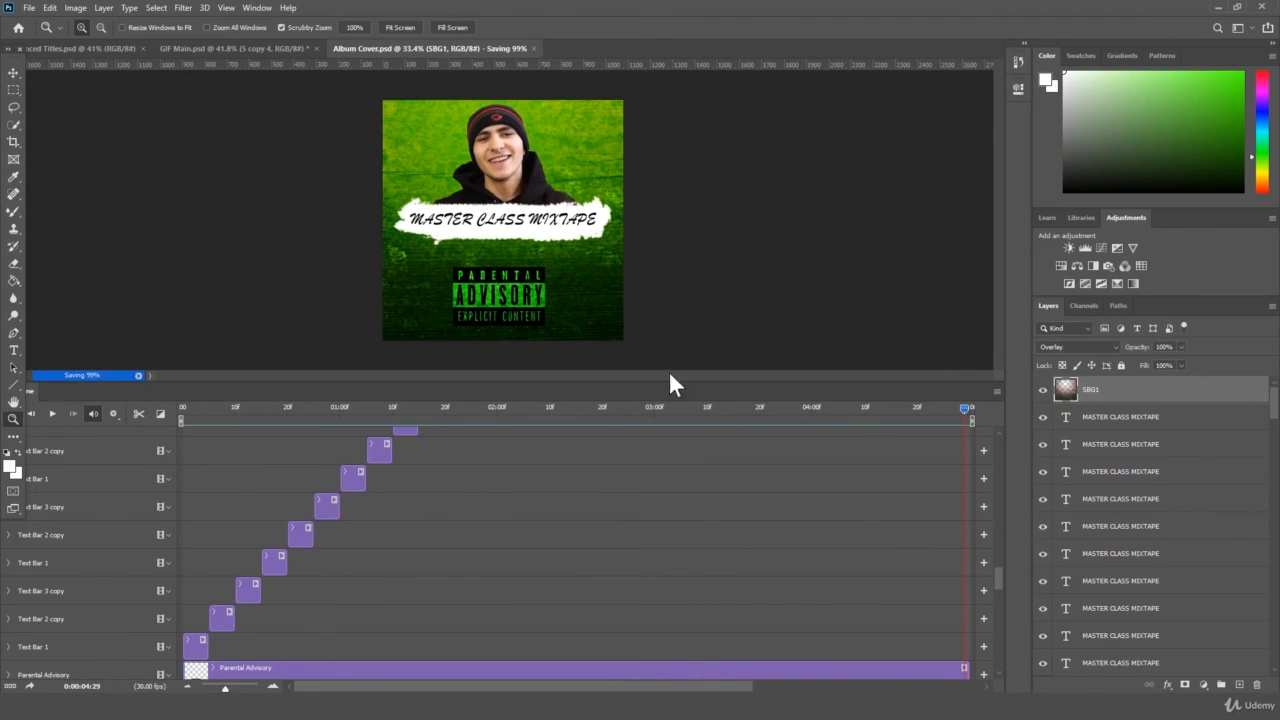
key(ctrl+shift+s)
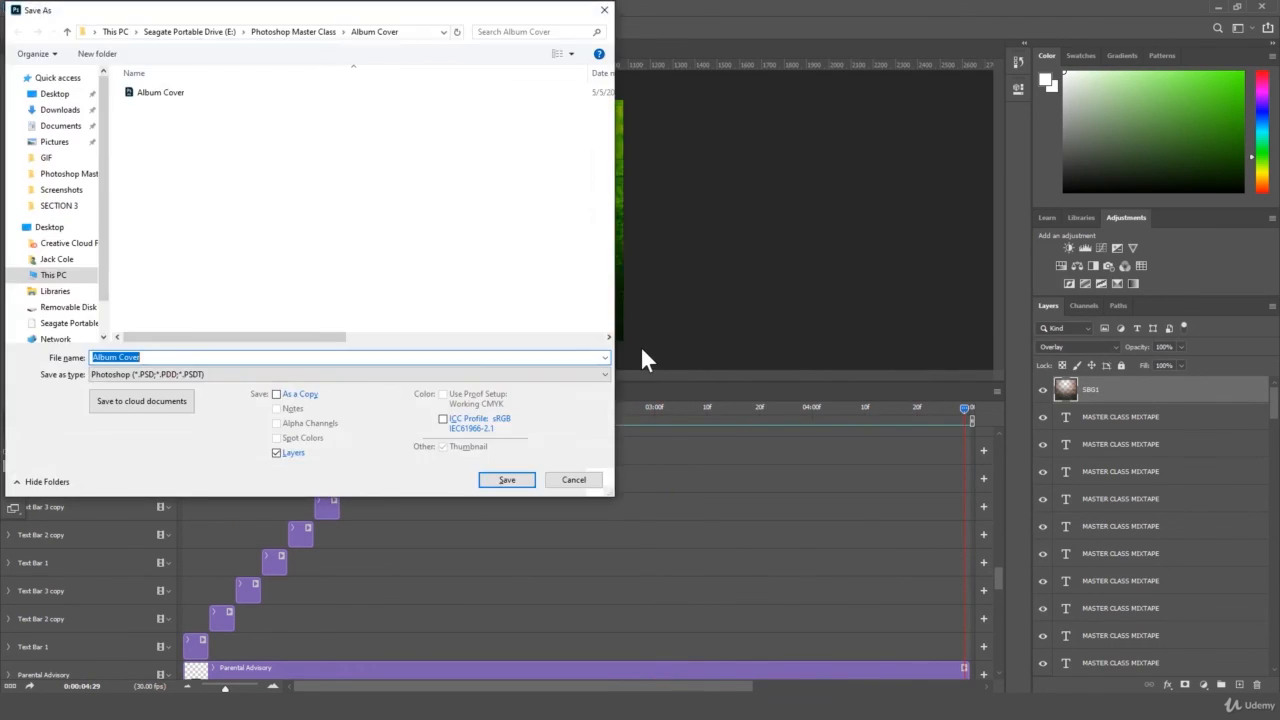
click(174, 373)
click(156, 458)
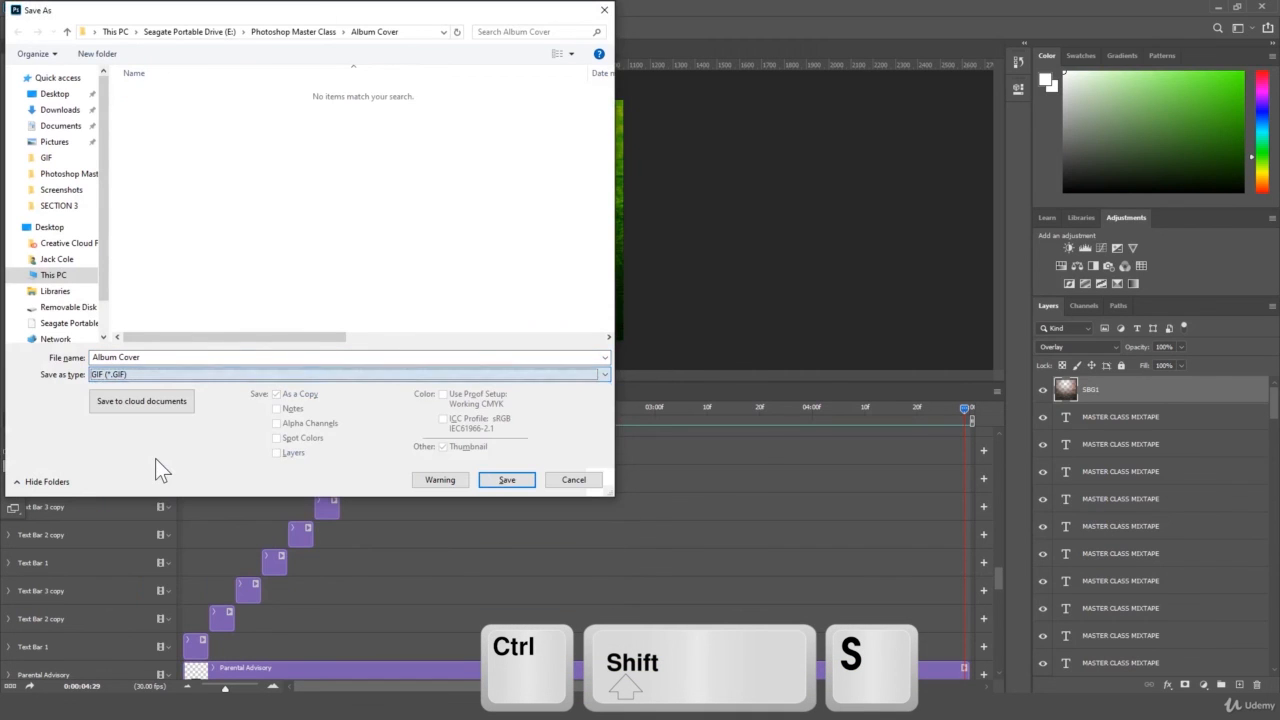
click(496, 481)
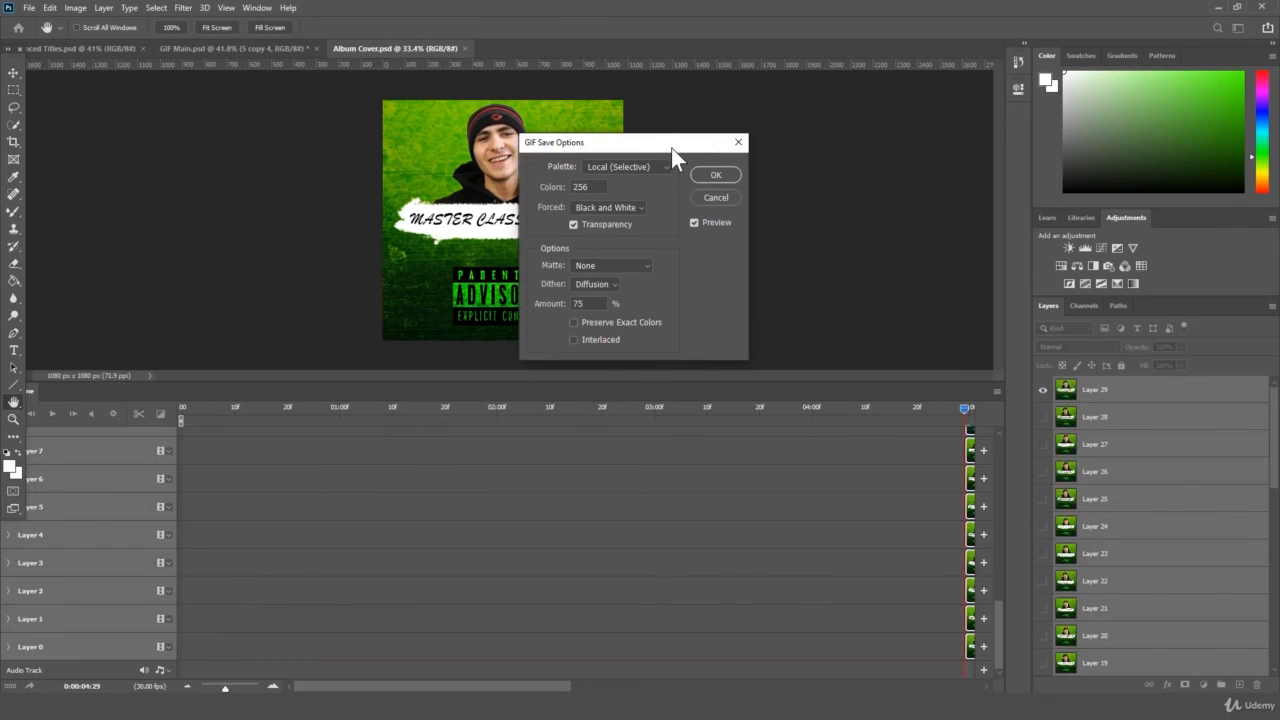
click(709, 174)
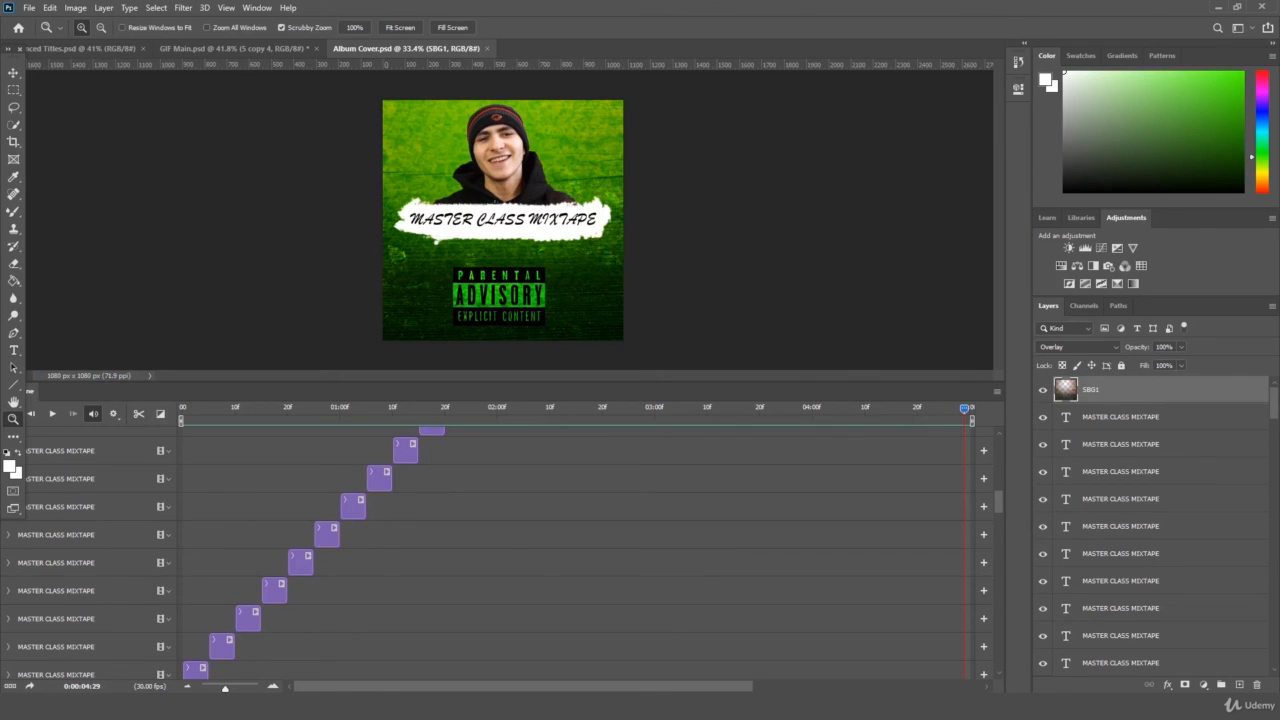
- Switch to the Album Cover folder and open the exported Album Cover GIF for viewing
key(alt+Tab)
double_click(651, 215)
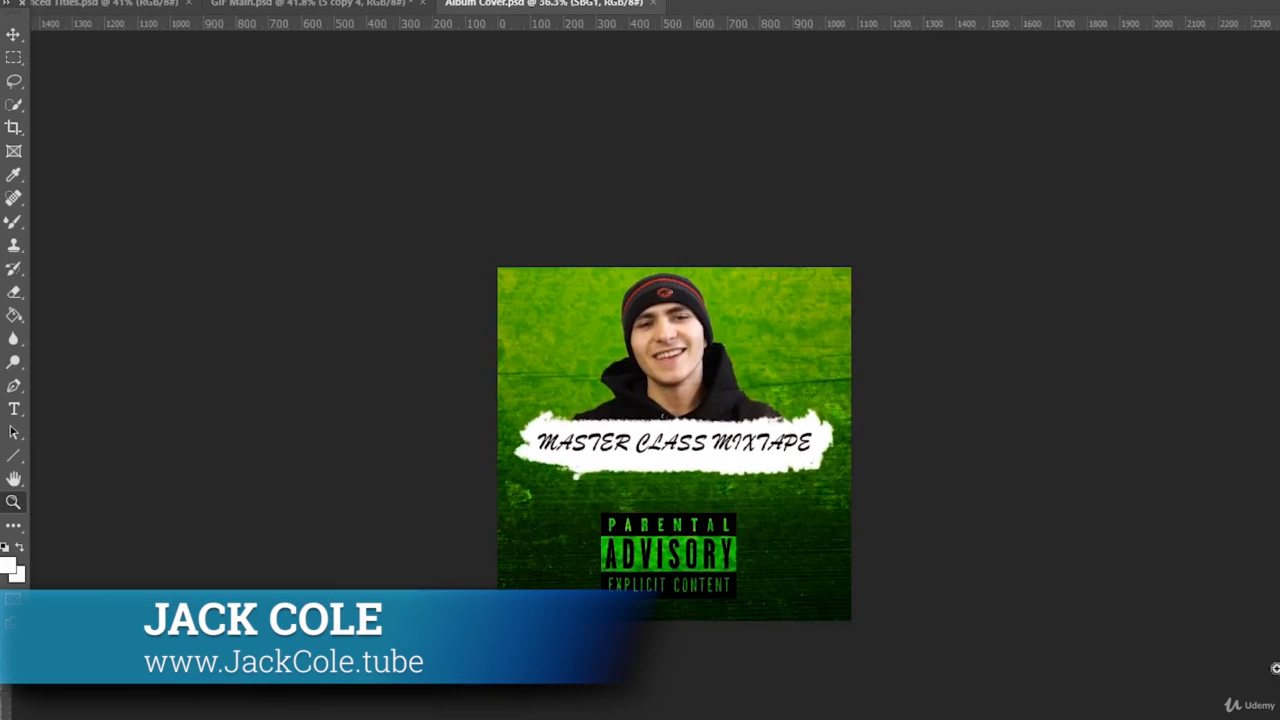
key(ctrl+minus)
key(ctrl+minus)
key(ctrl+plus)
key(ctrl+plus)
key(ctrl+plus)
key(ctrl+plus)
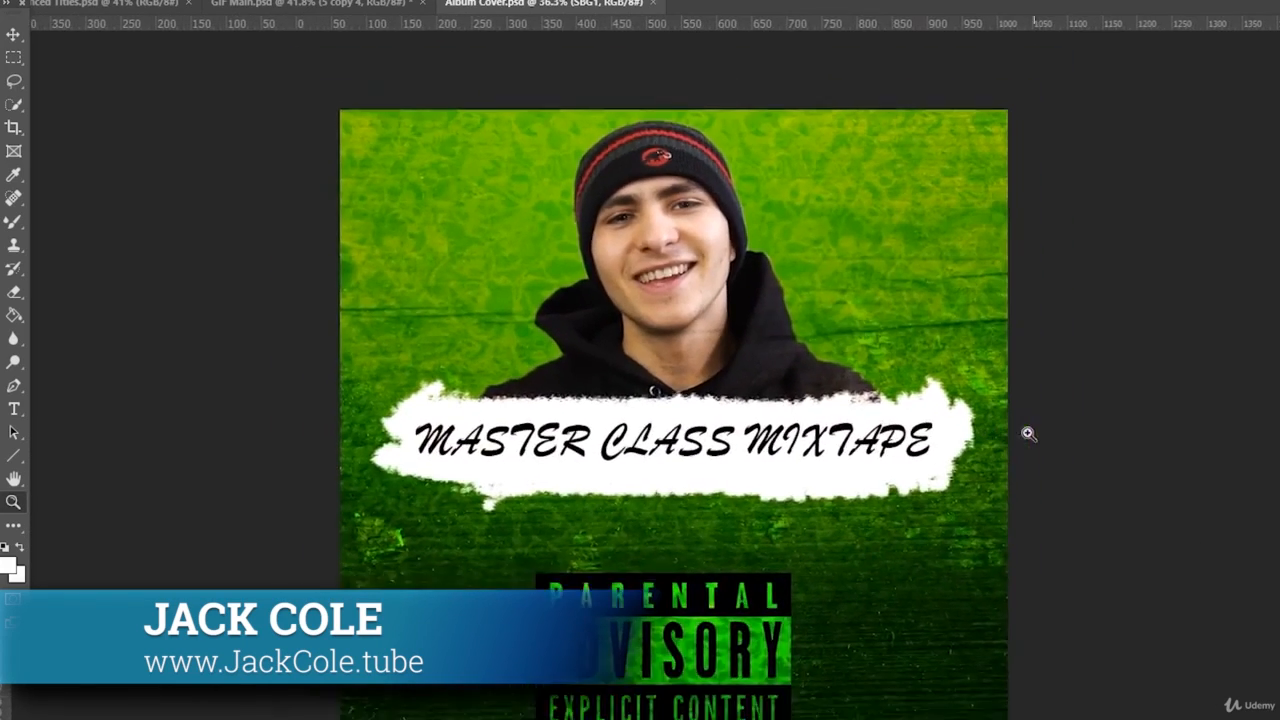
drag(1028, 433, 1019, 471)
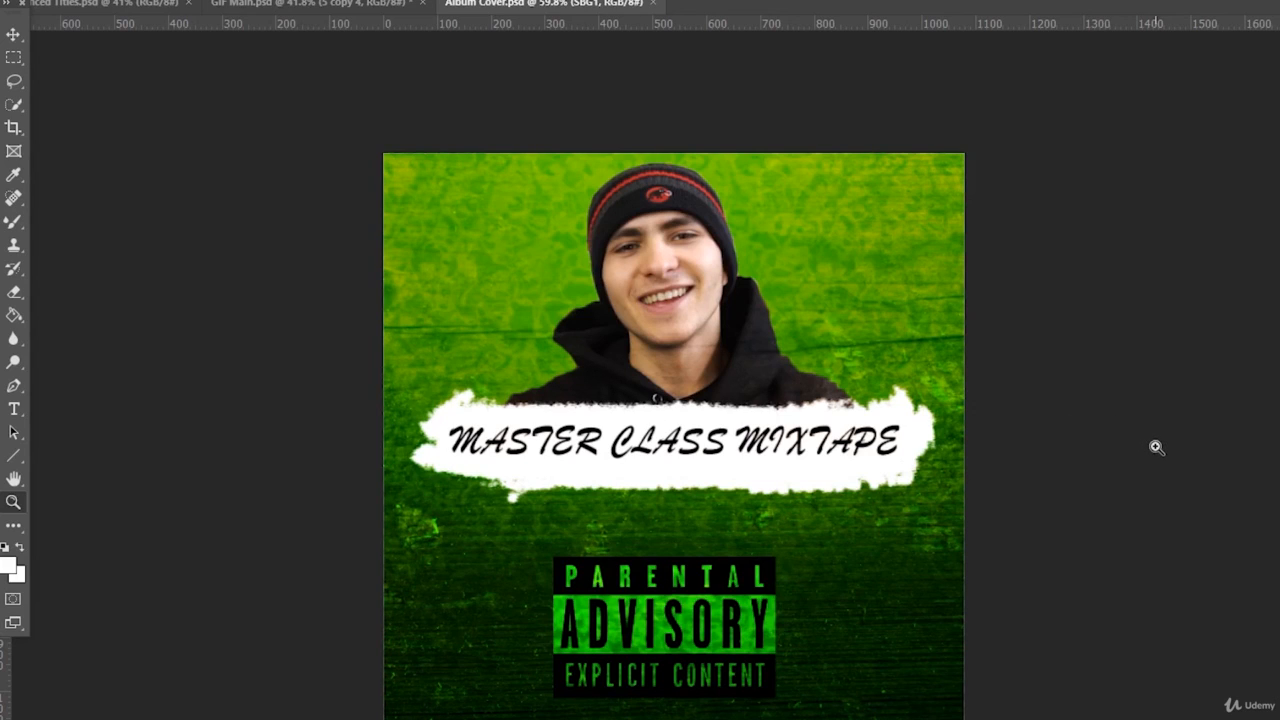
drag(1156, 447, 1126, 463)
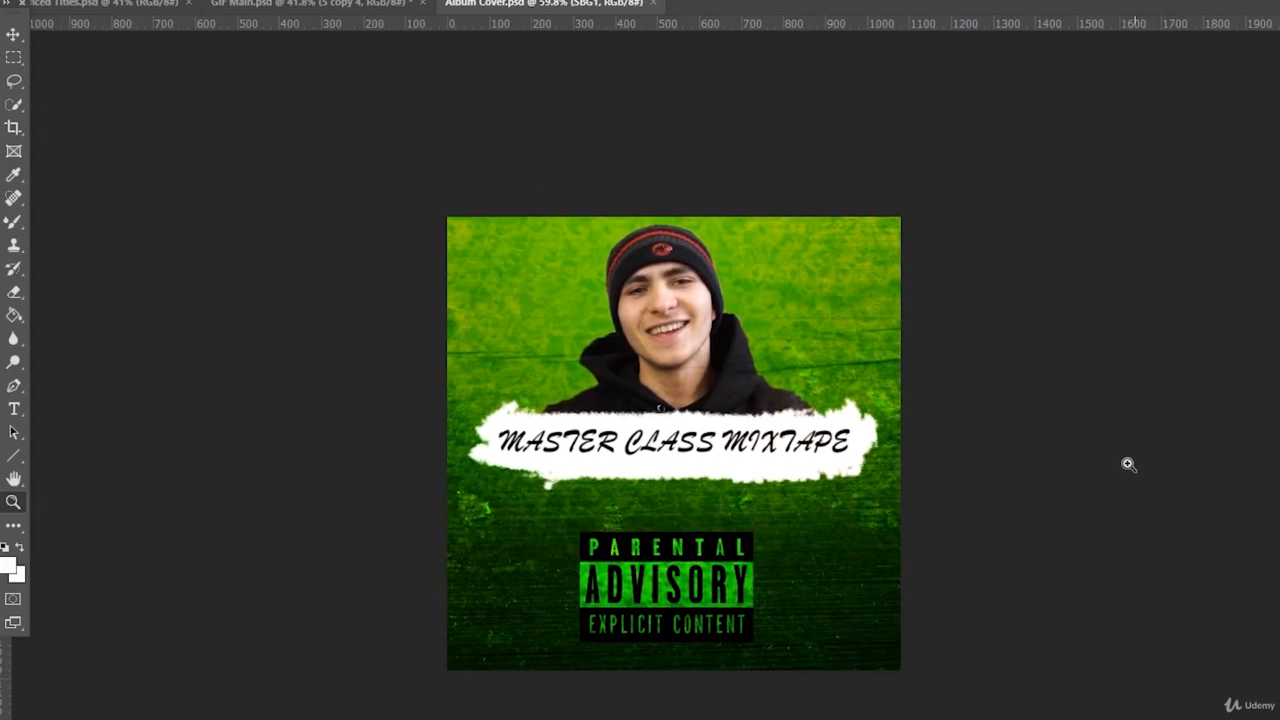